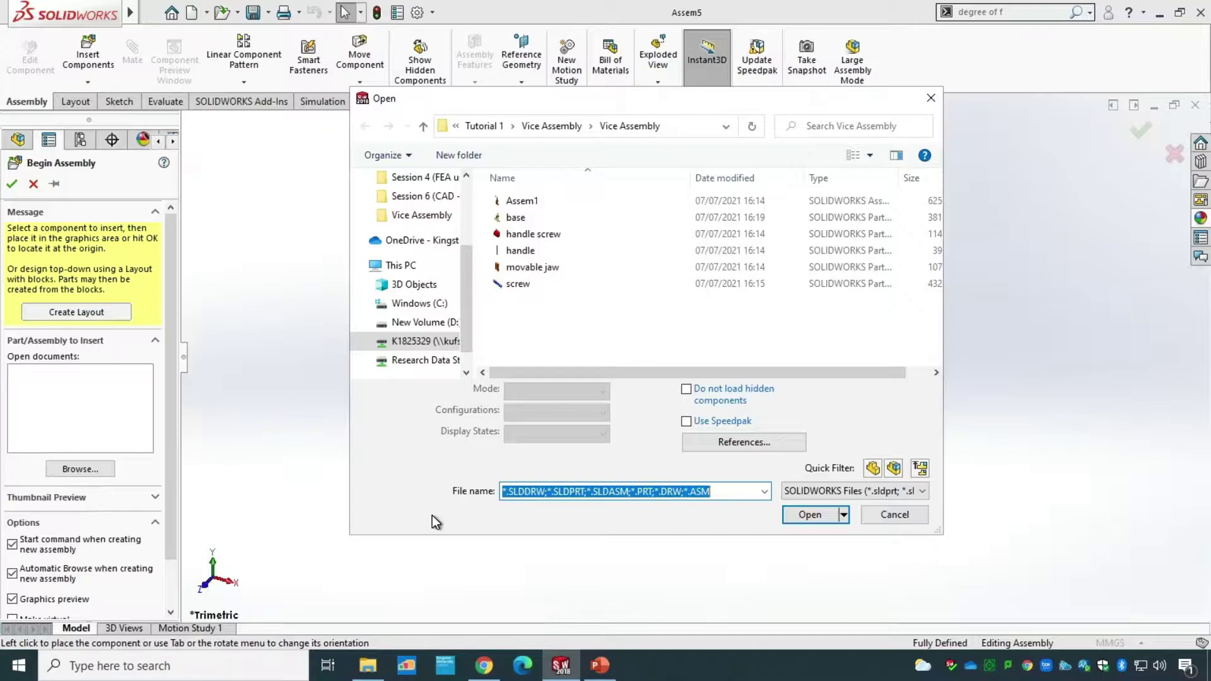
Switch to File Explorer and check which part files the inner Vice Assembly folder contains, then return to SOLIDWORKS.
mouse_move(367, 665)
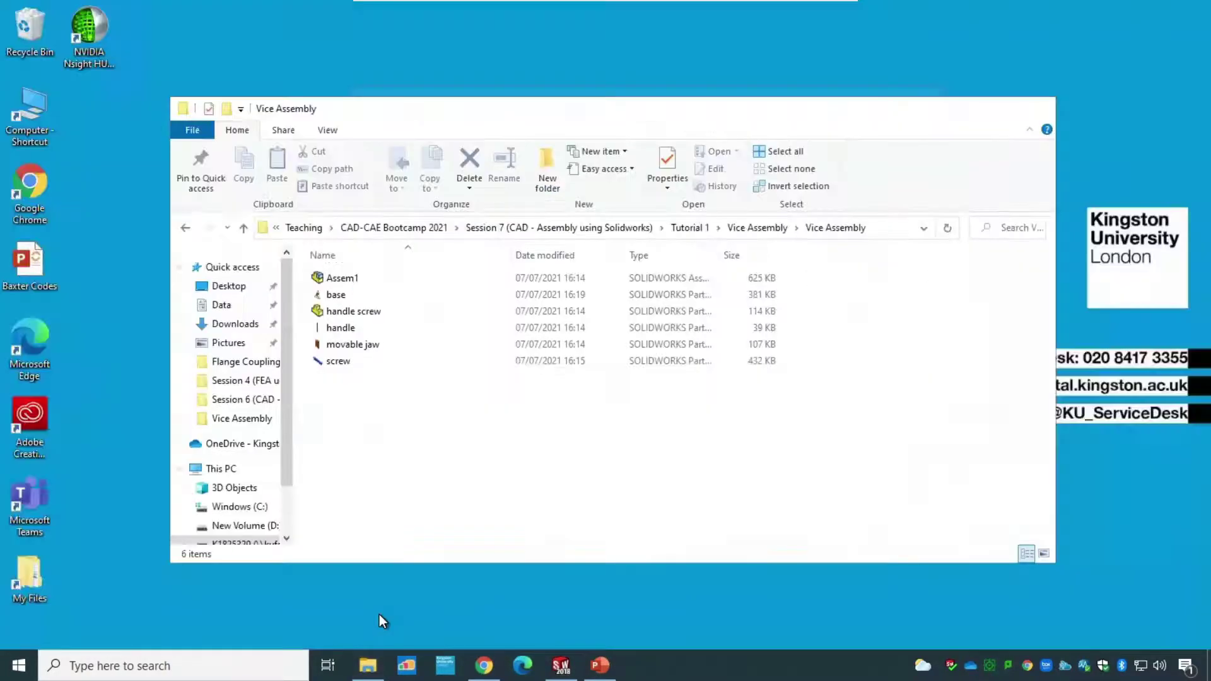
left_click(380, 614)
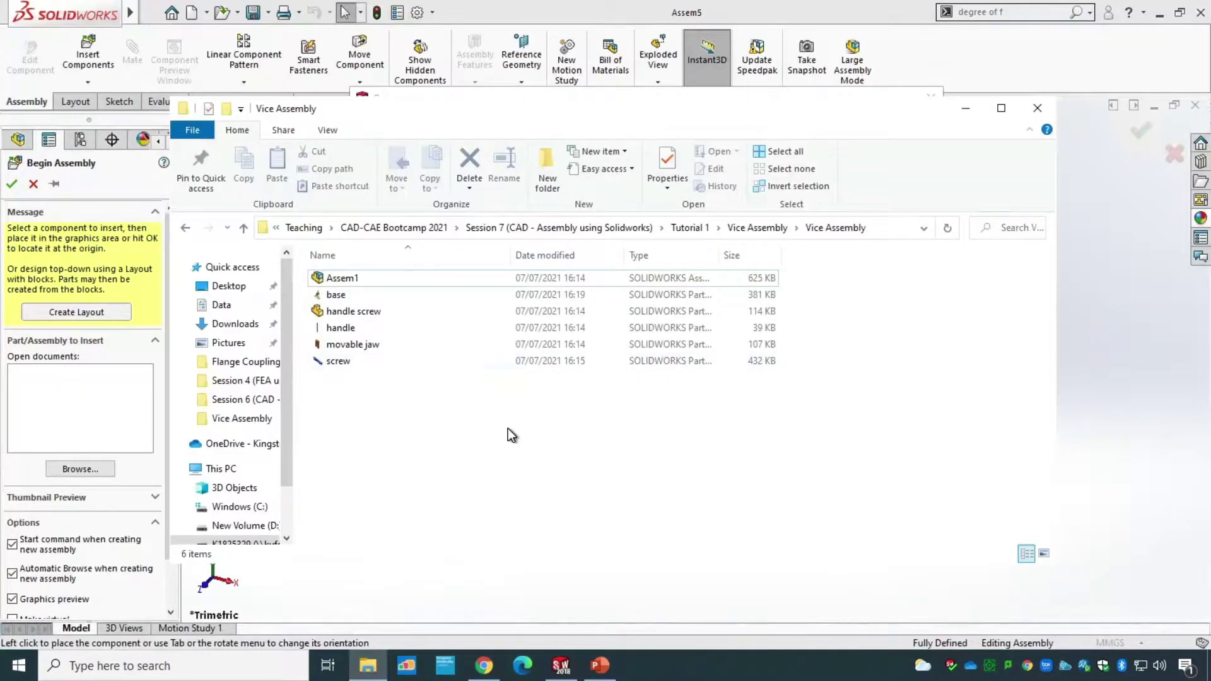
left_click(184, 230)
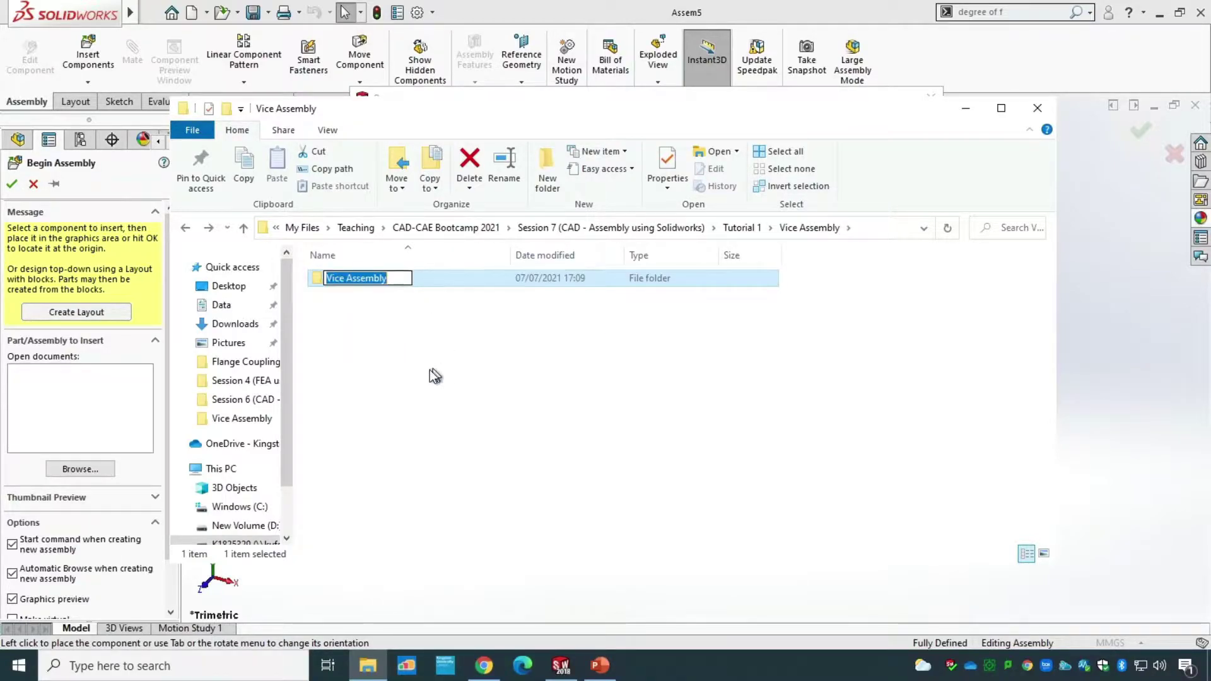
double_click(334, 280)
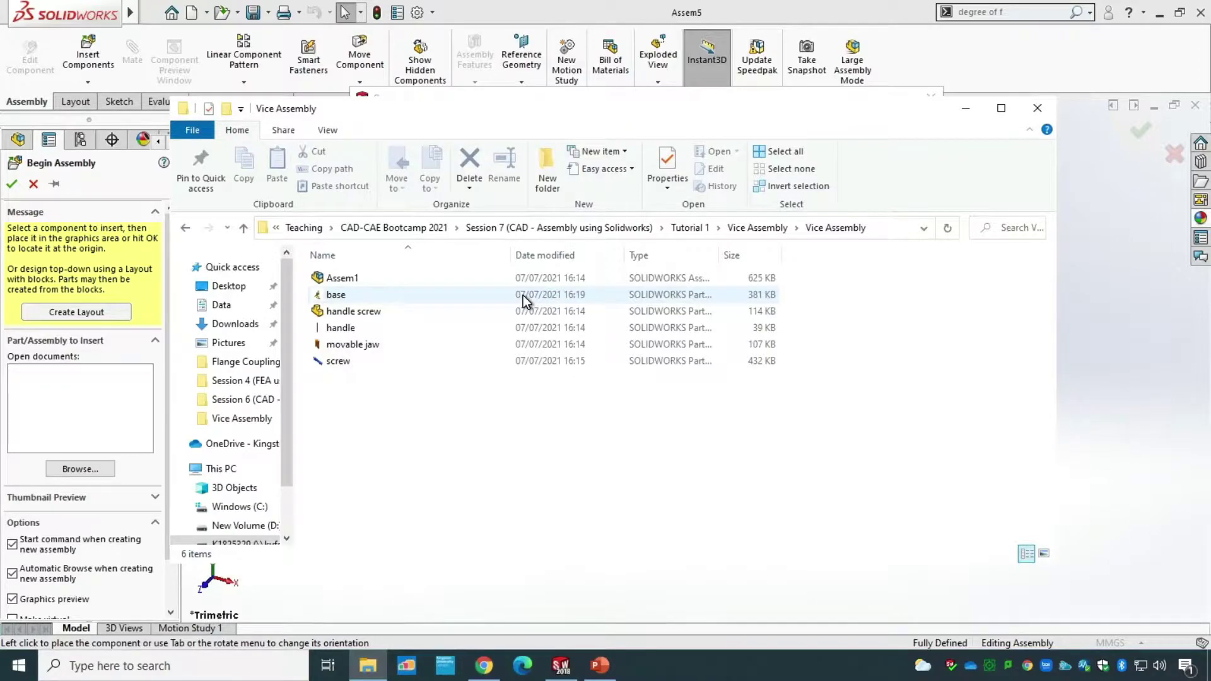
left_click_drag(741, 104, 788, 105)
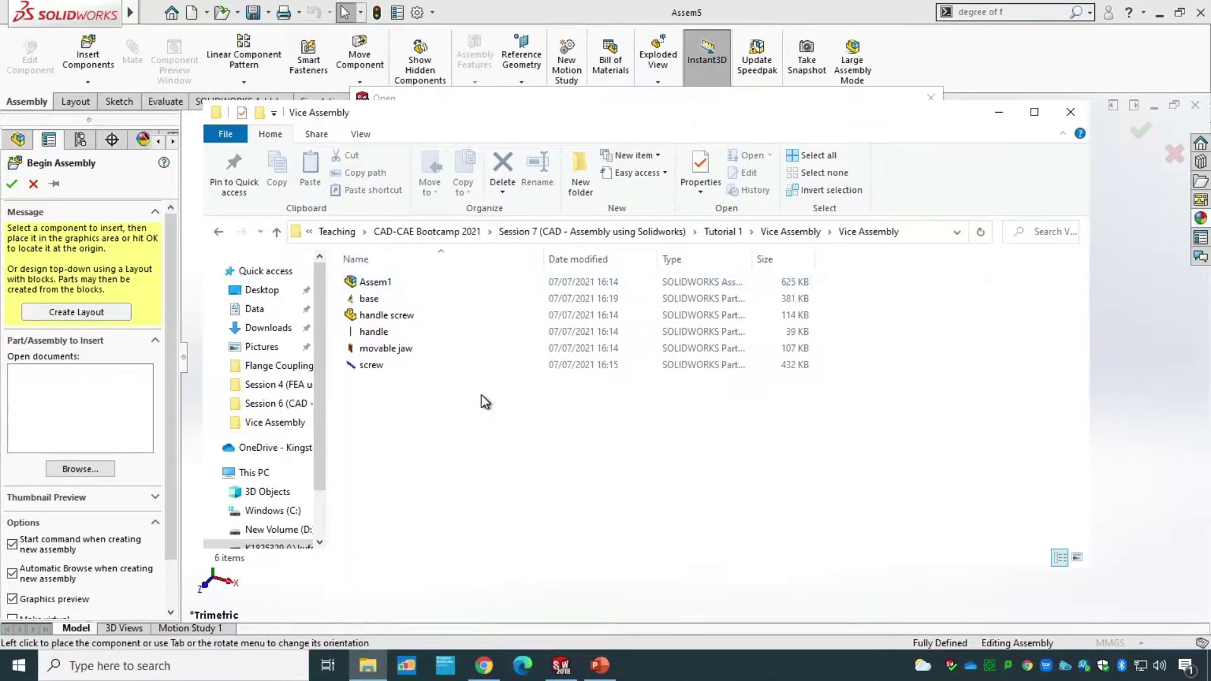
left_click(995, 114)
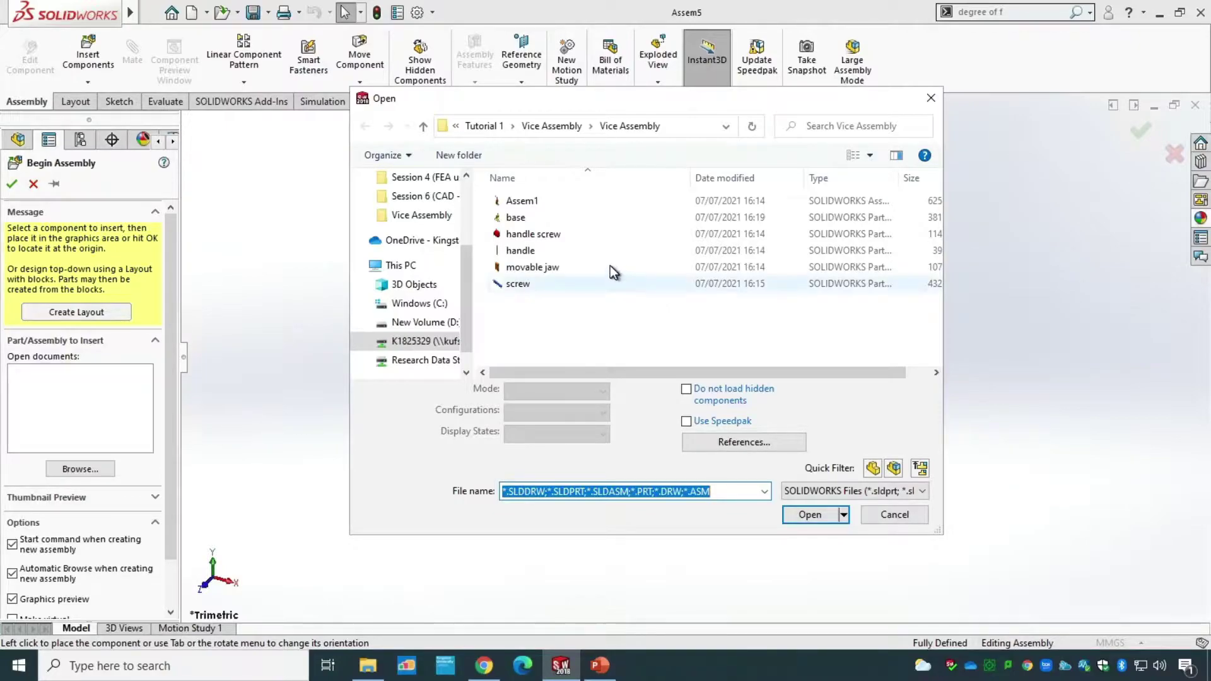
Insert the base part as the assembly's first component and place it in the middle of the graphics area.
left_click(561, 220)
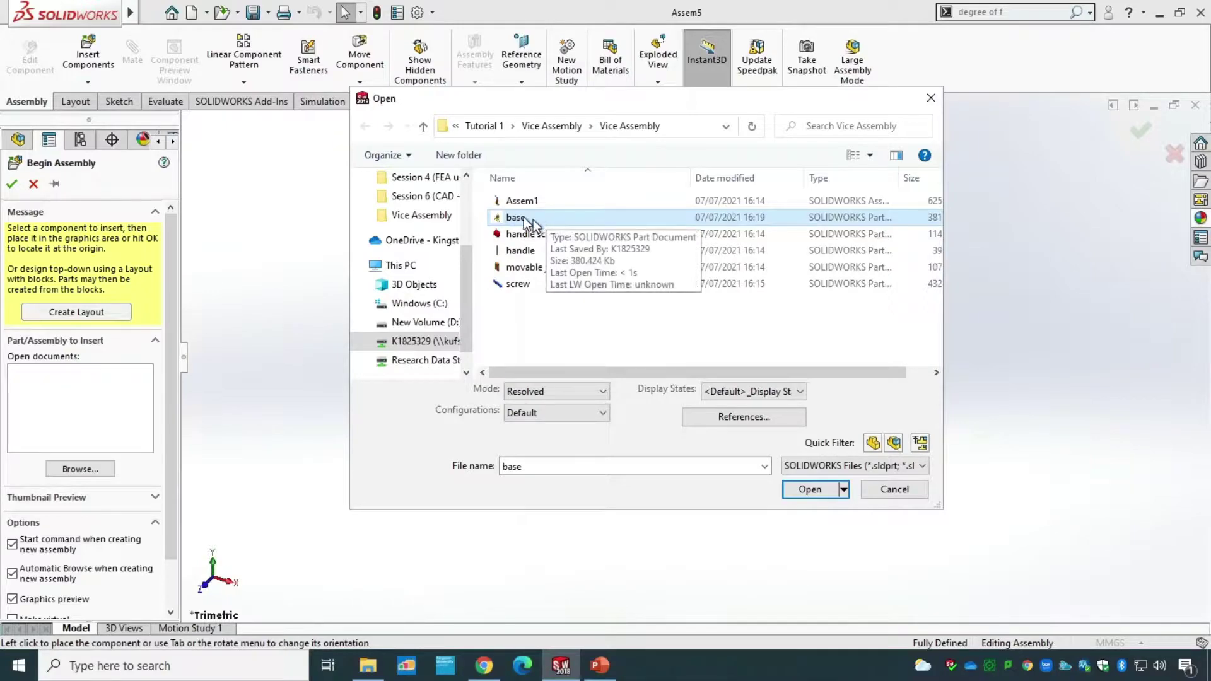
left_click(809, 489)
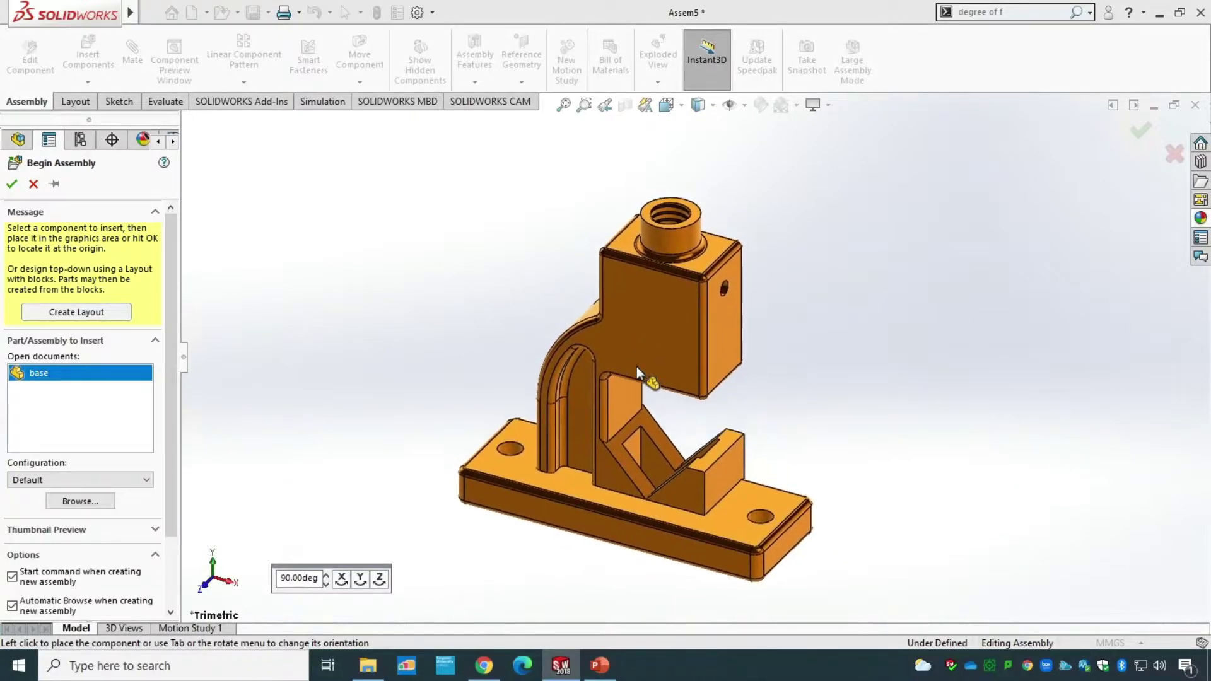
left_click(637, 371)
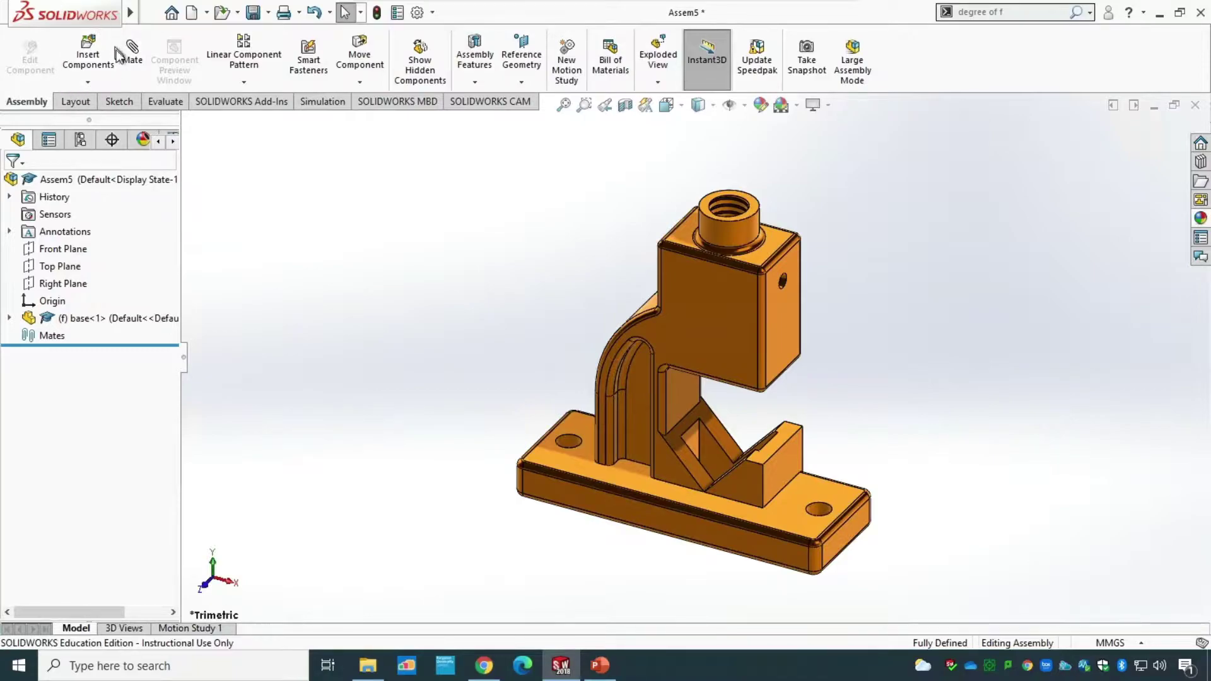
Open the screw part from the Vice Assembly folder as the next component to insert.
mouse_move(130, 12)
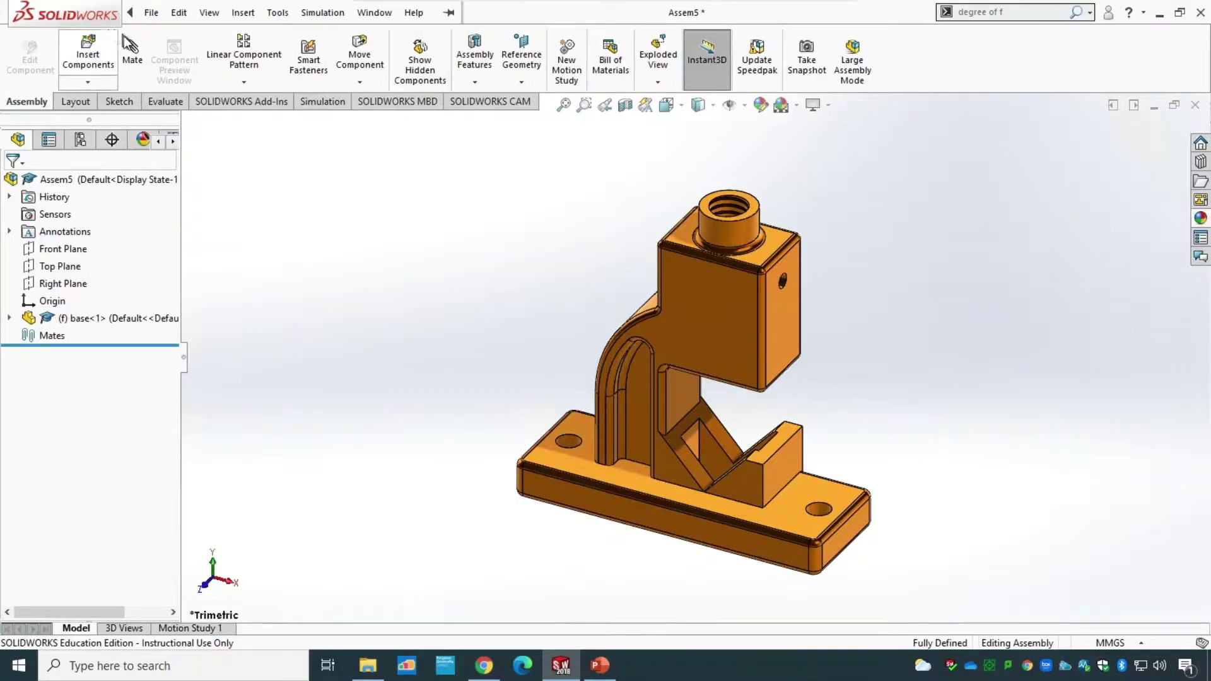
left_click(90, 63)
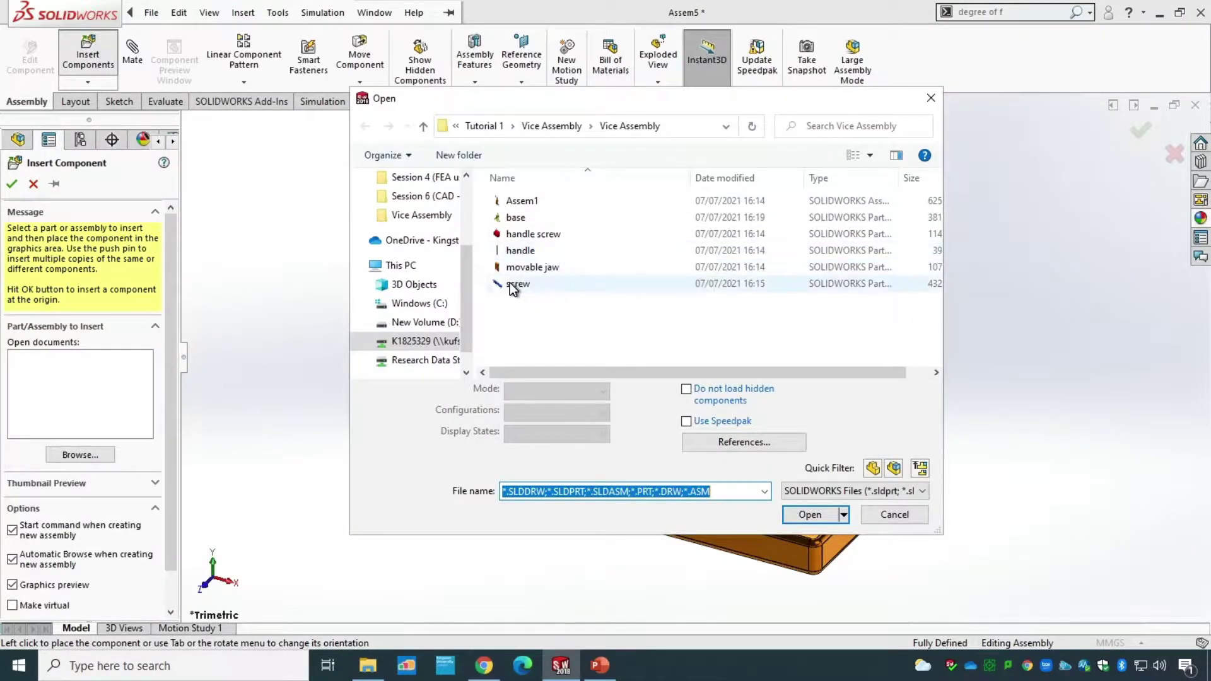
left_click(536, 283)
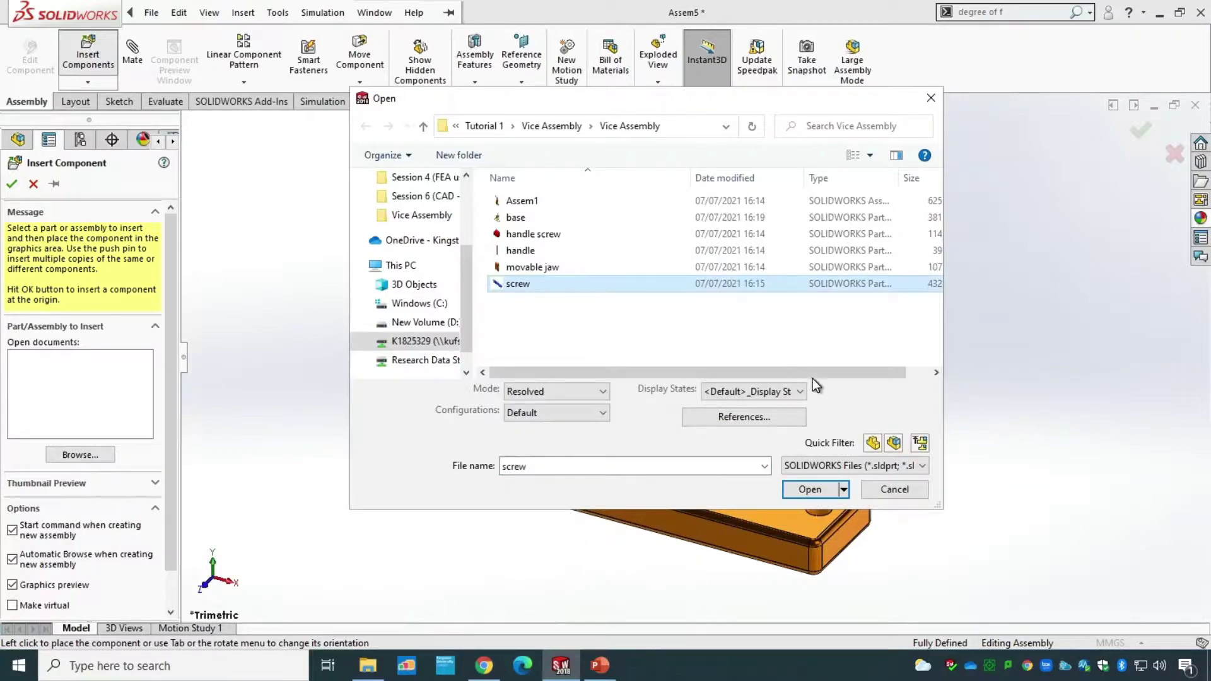
left_click(816, 490)
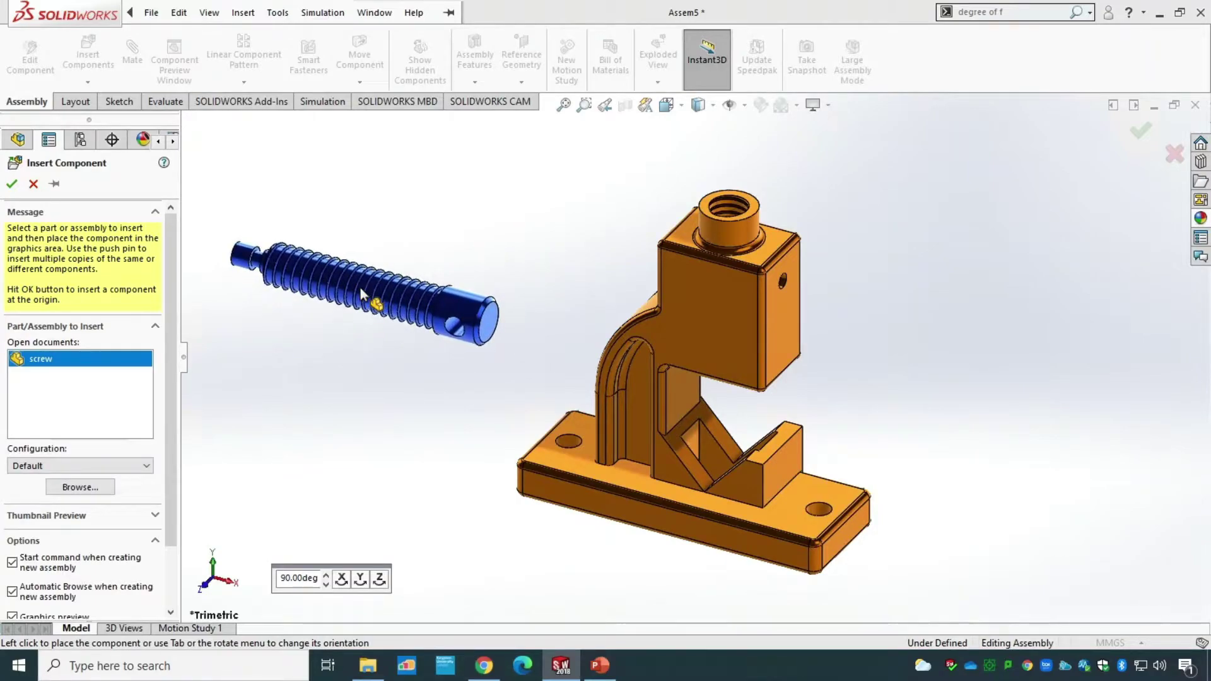
Rotate the screw in 90-degree turns until it stands upright with its head up, and place it beside the base.
left_click(361, 578)
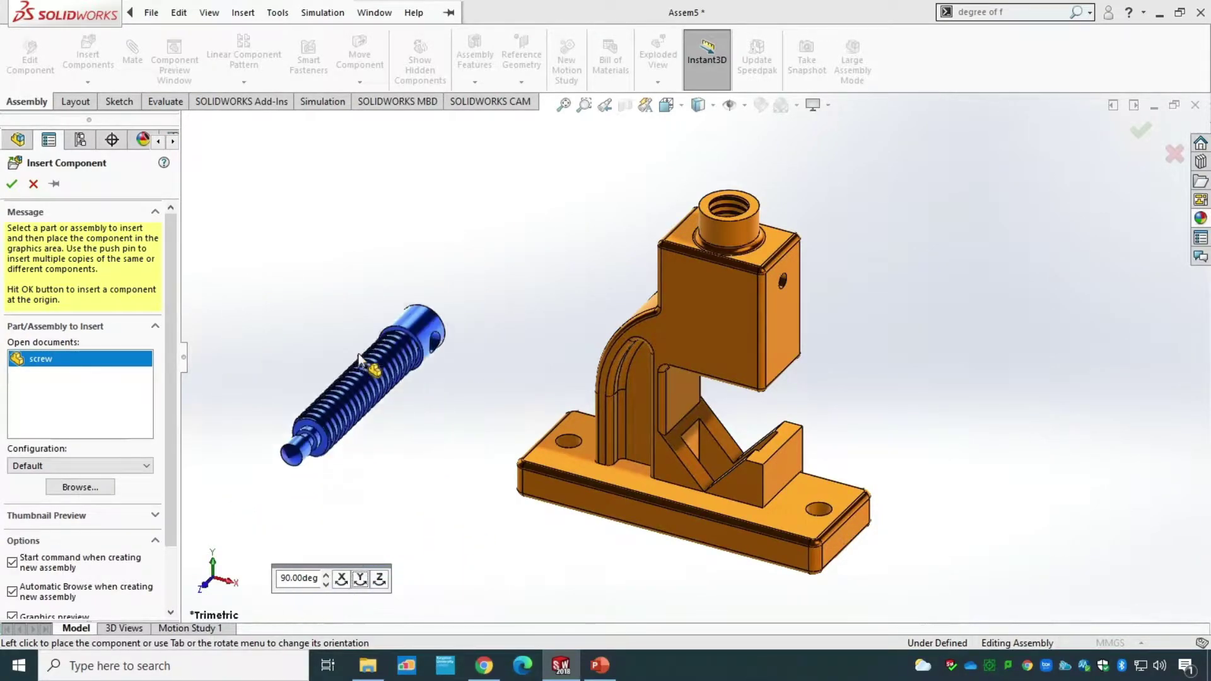
left_click(379, 578)
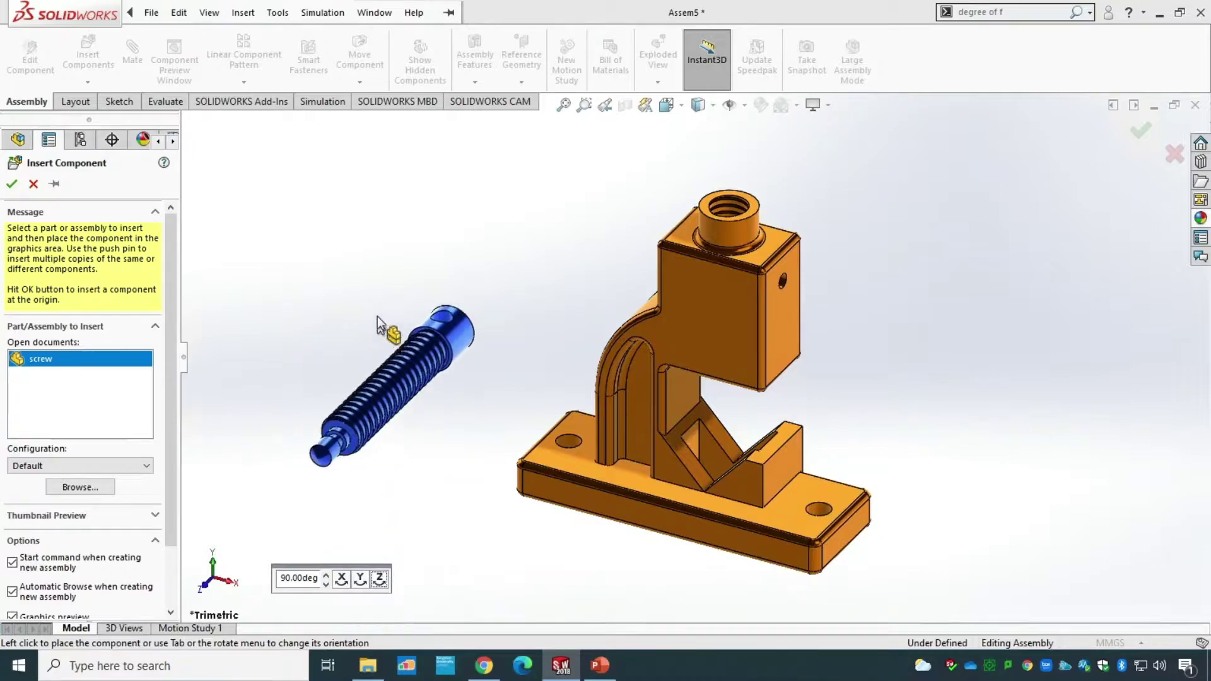
left_click(365, 580)
left_click(366, 580)
left_click(366, 580)
left_click(342, 579)
left_click(342, 579)
left_click(379, 578)
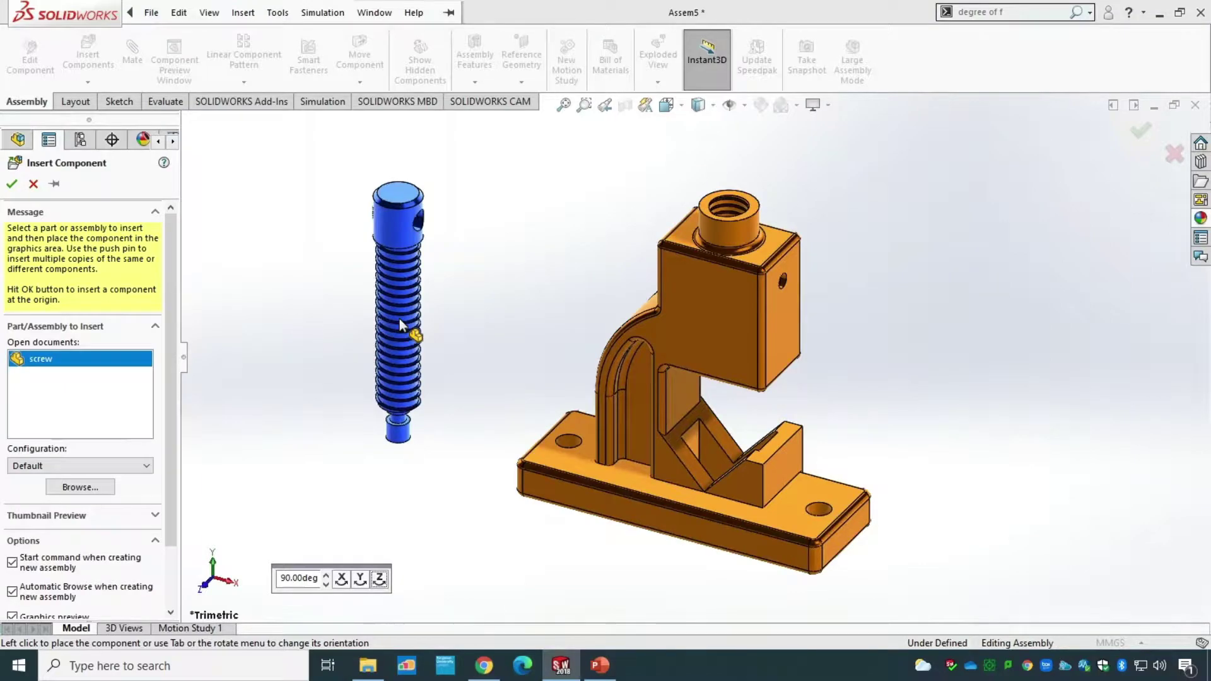
left_click(399, 325)
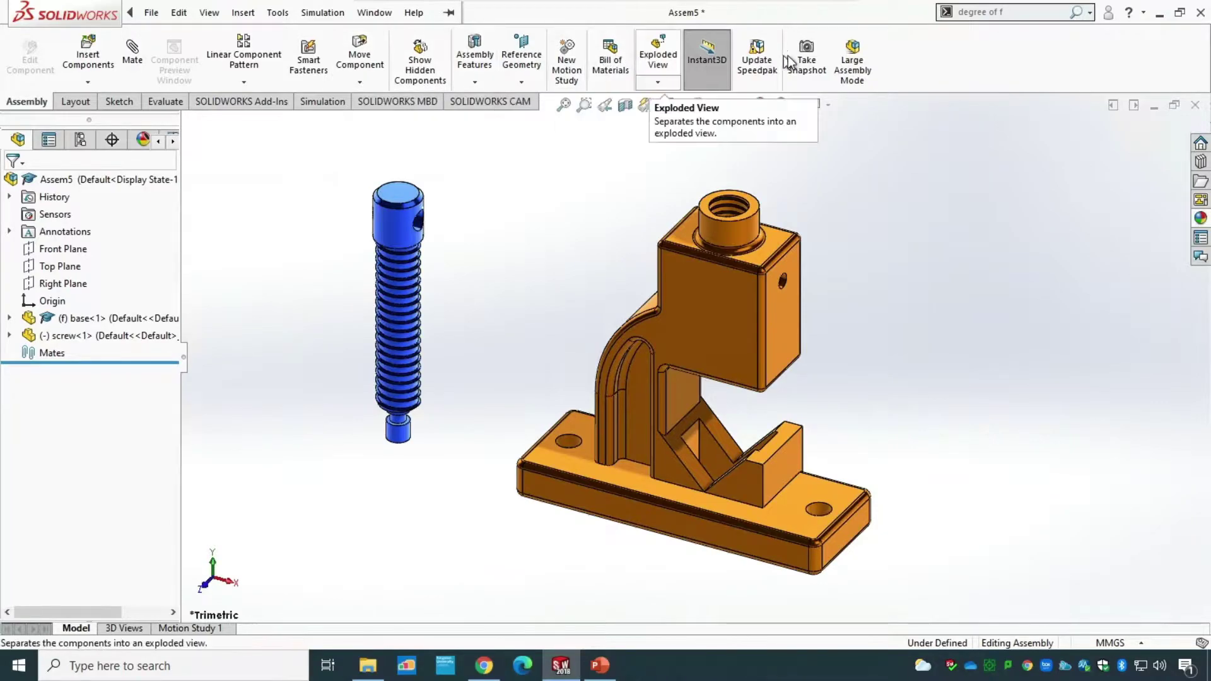
left_click(71, 103)
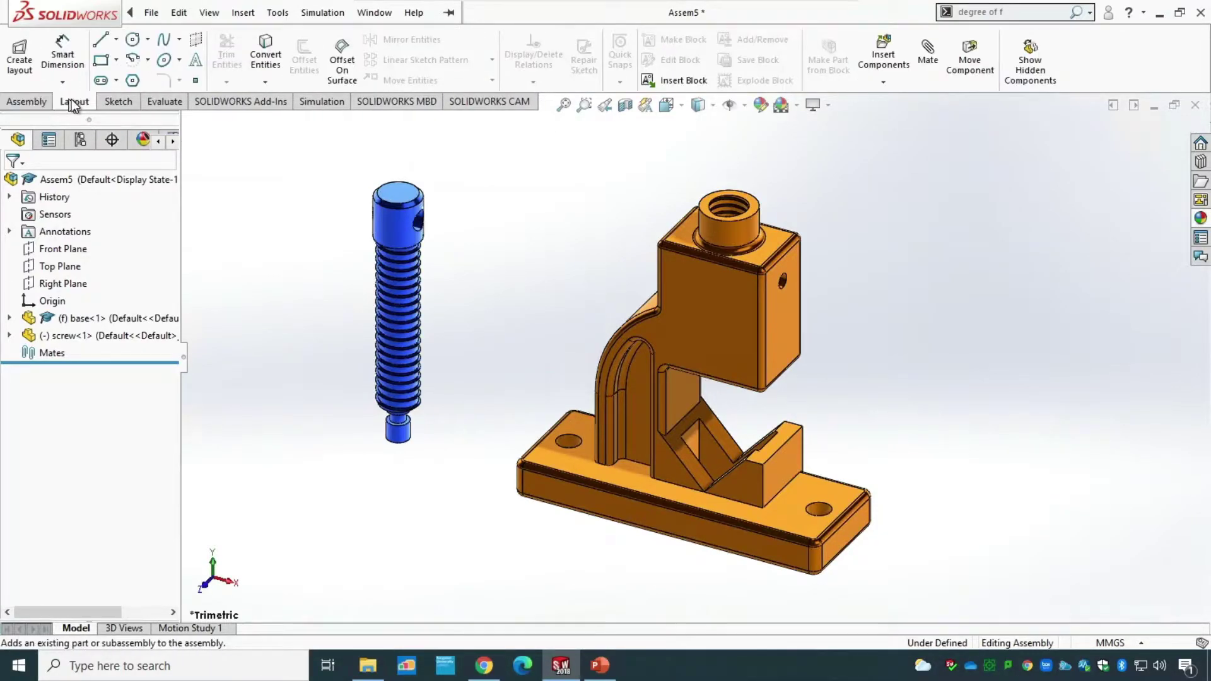
left_click(109, 103)
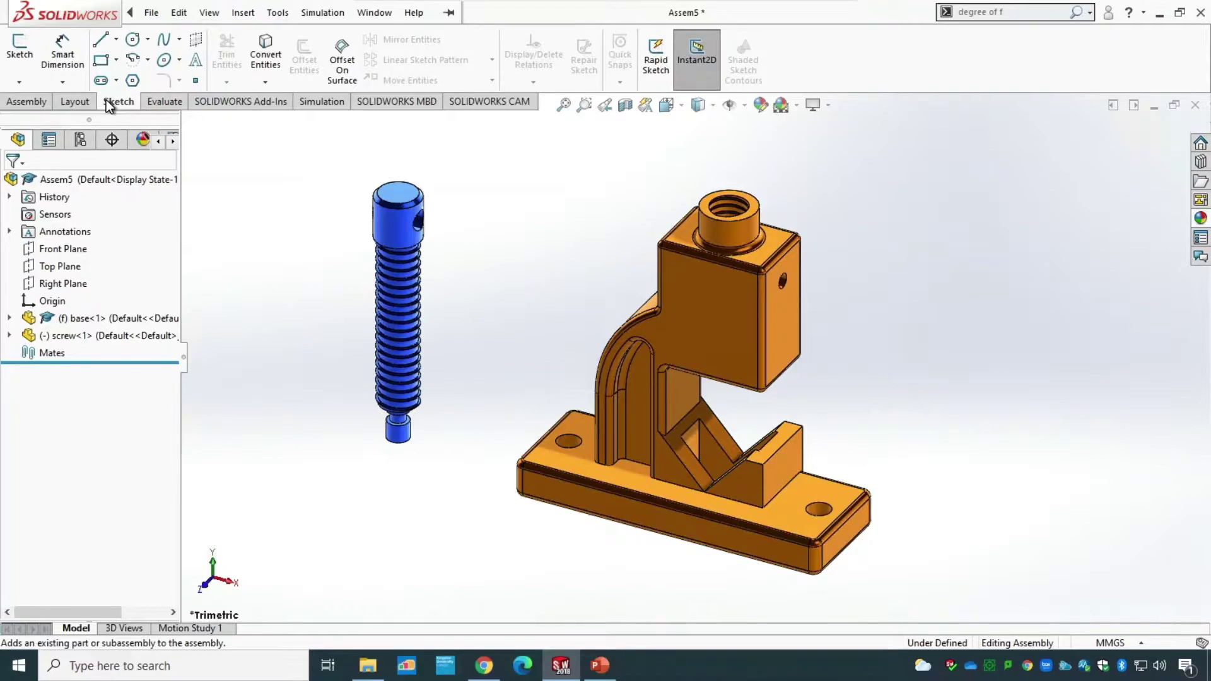
left_click(39, 103)
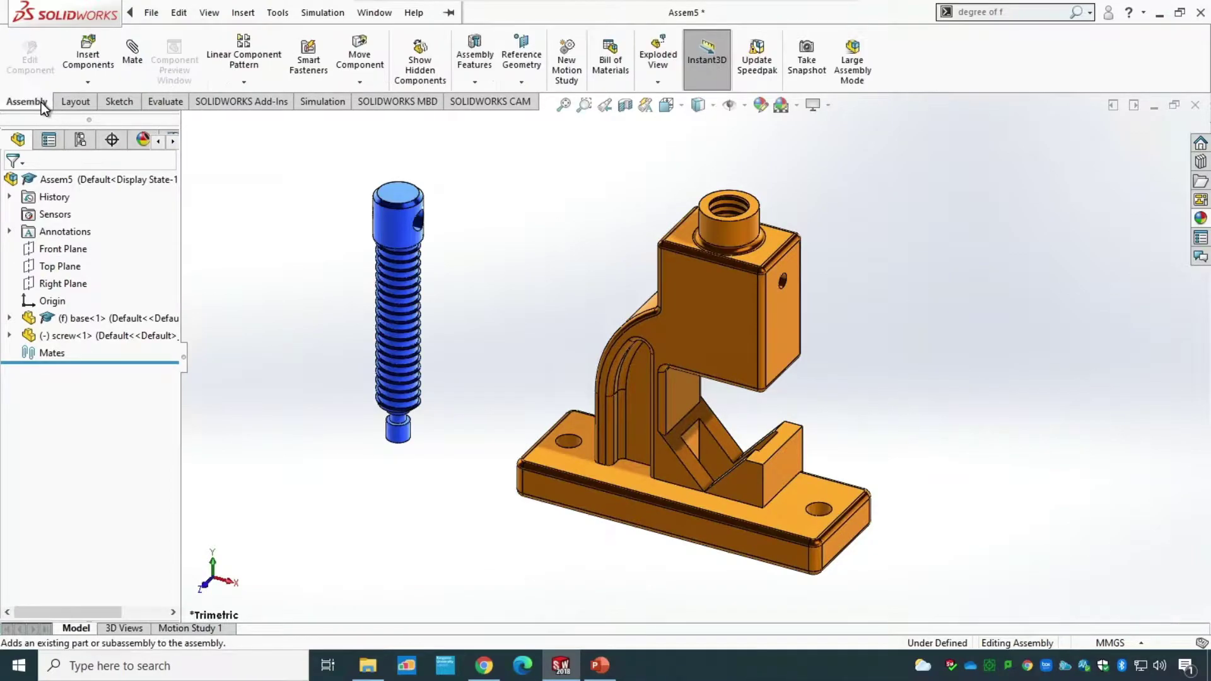
Expand the base component in the assembly structure and look through the features it is built from.
right_click(76, 321)
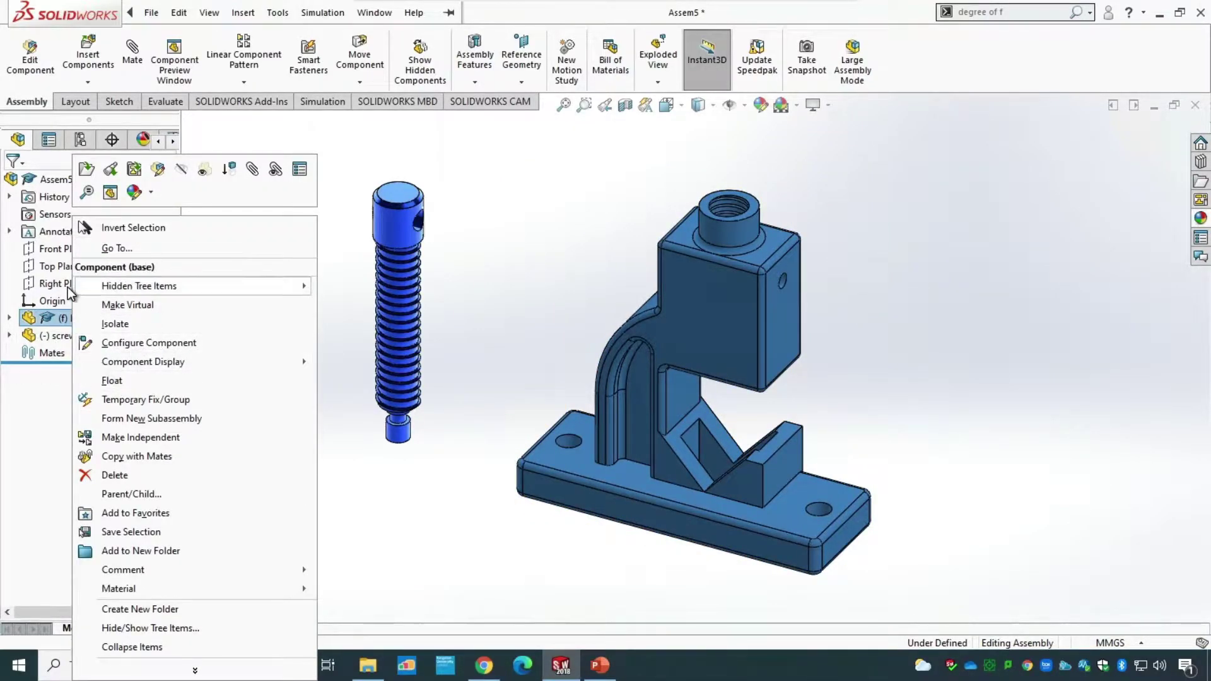
left_click(9, 319)
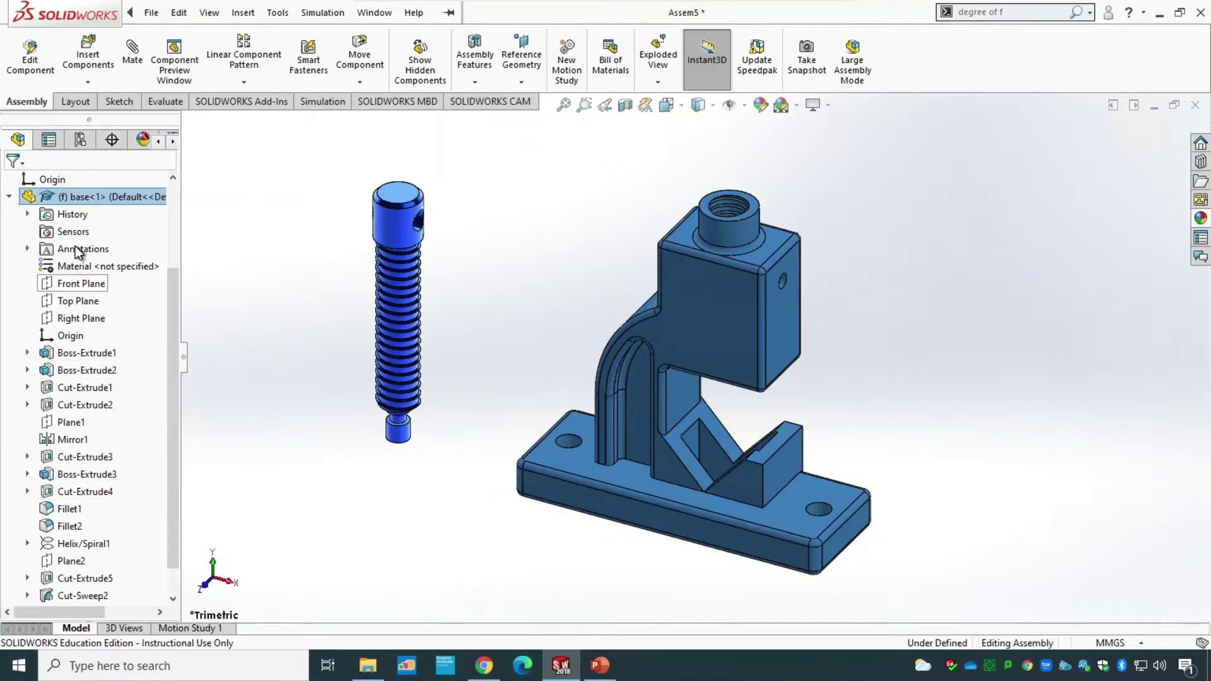
left_click(11, 197)
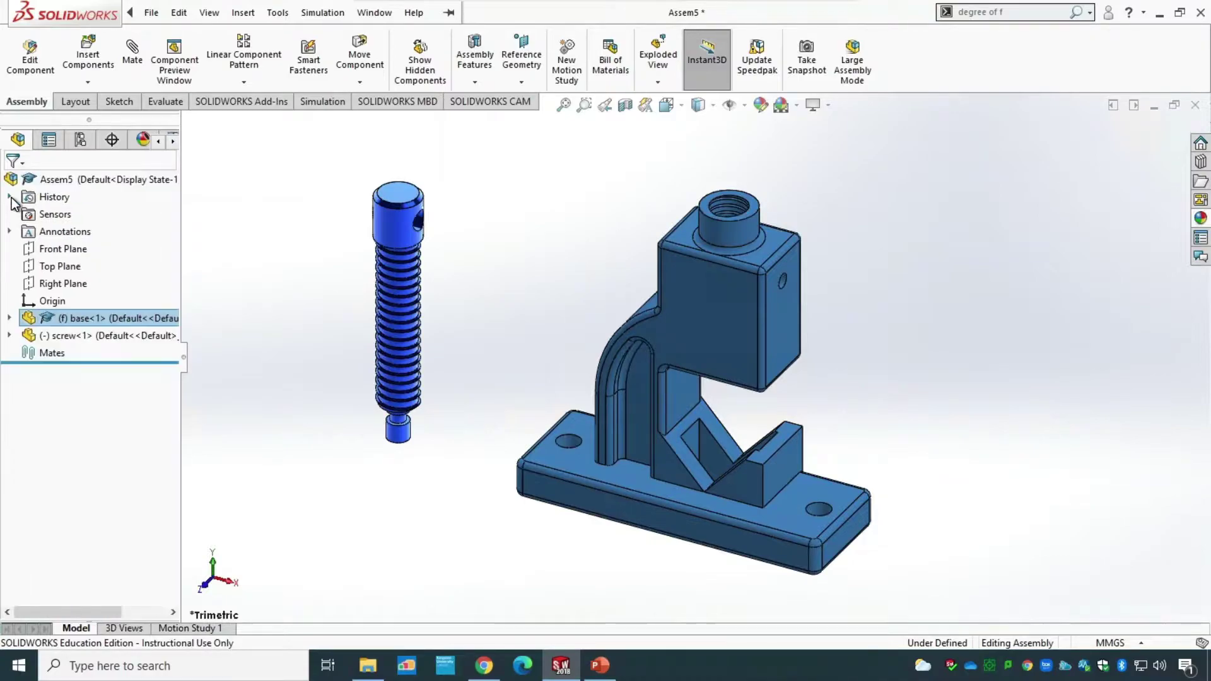
right_click(76, 318)
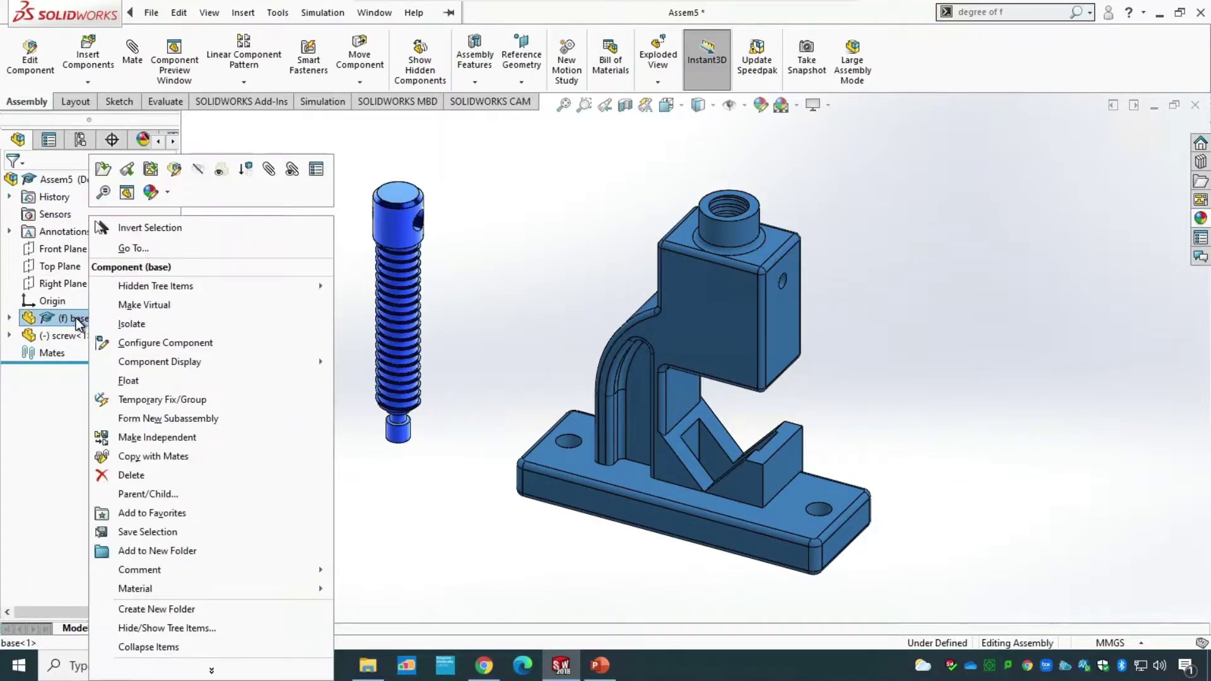
left_click(75, 319)
left_click(10, 319)
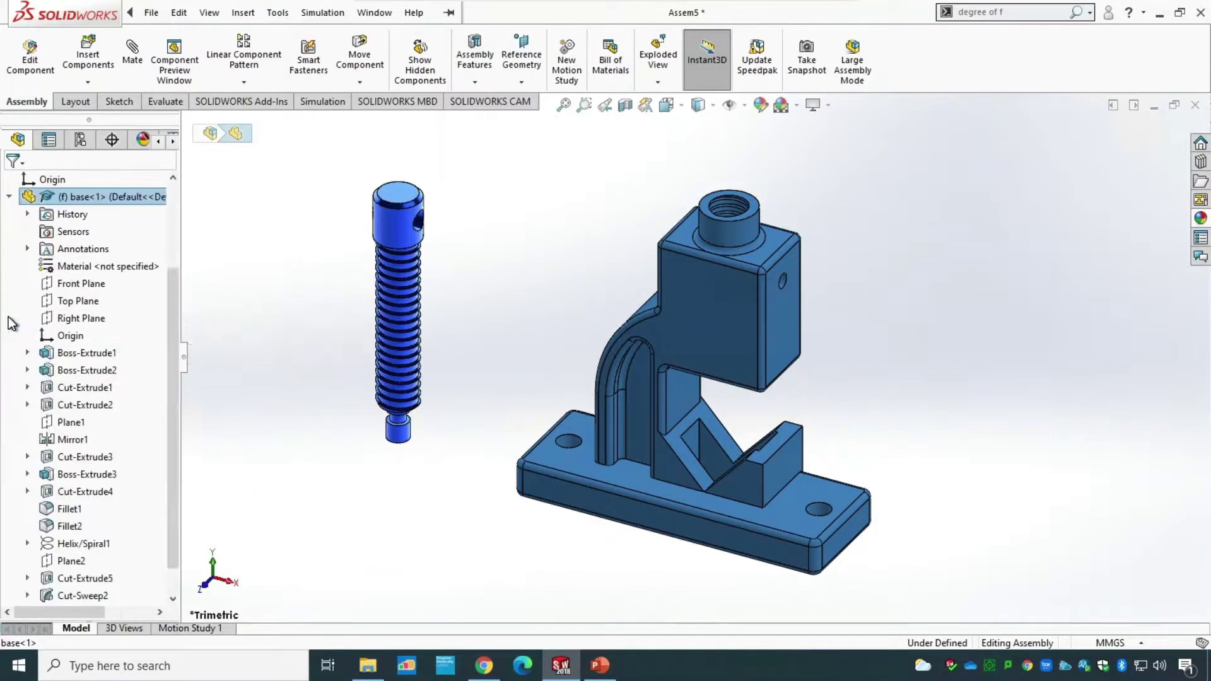
left_click_drag(171, 346, 171, 394)
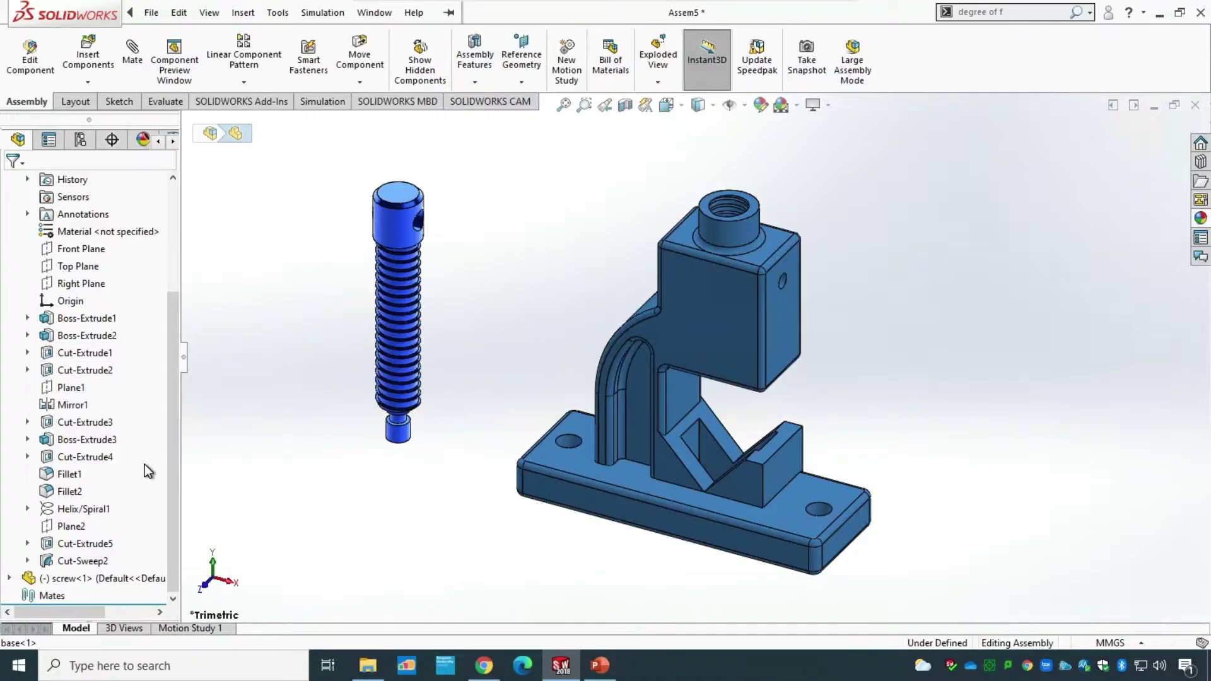
Open the base plate's extrusion, Boss-Extrude1, for editing, rebuilding and saving the assembly as PipeVice.
right_click(82, 323)
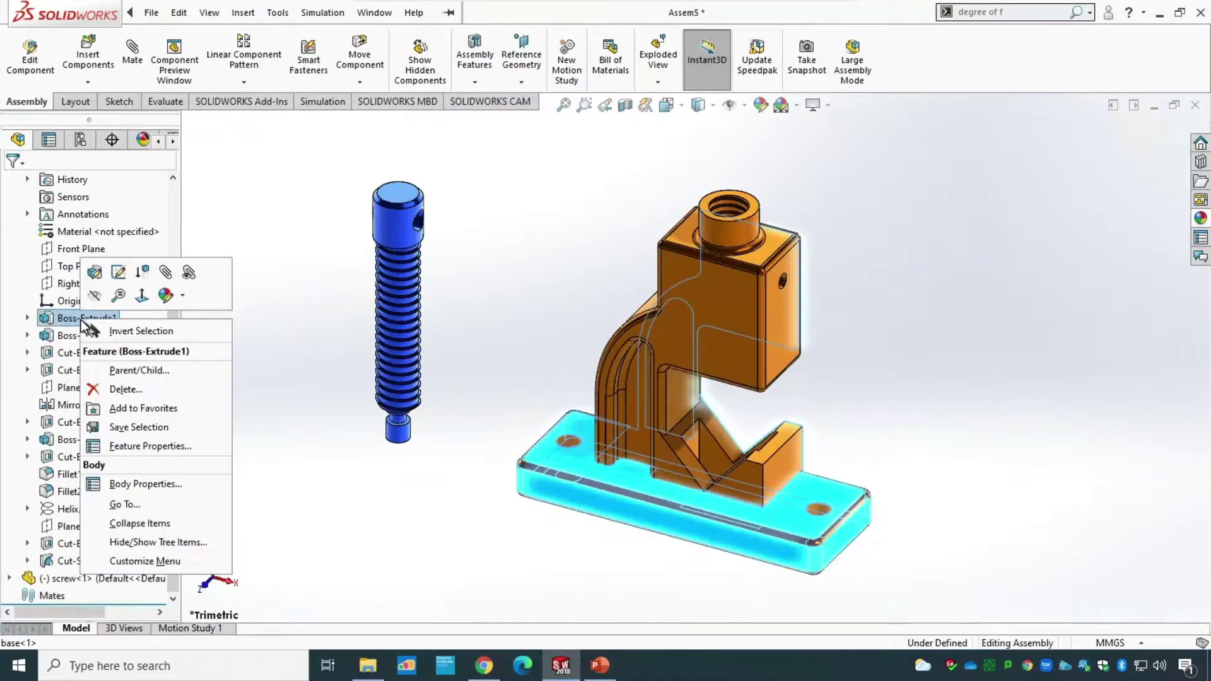
left_click(95, 273)
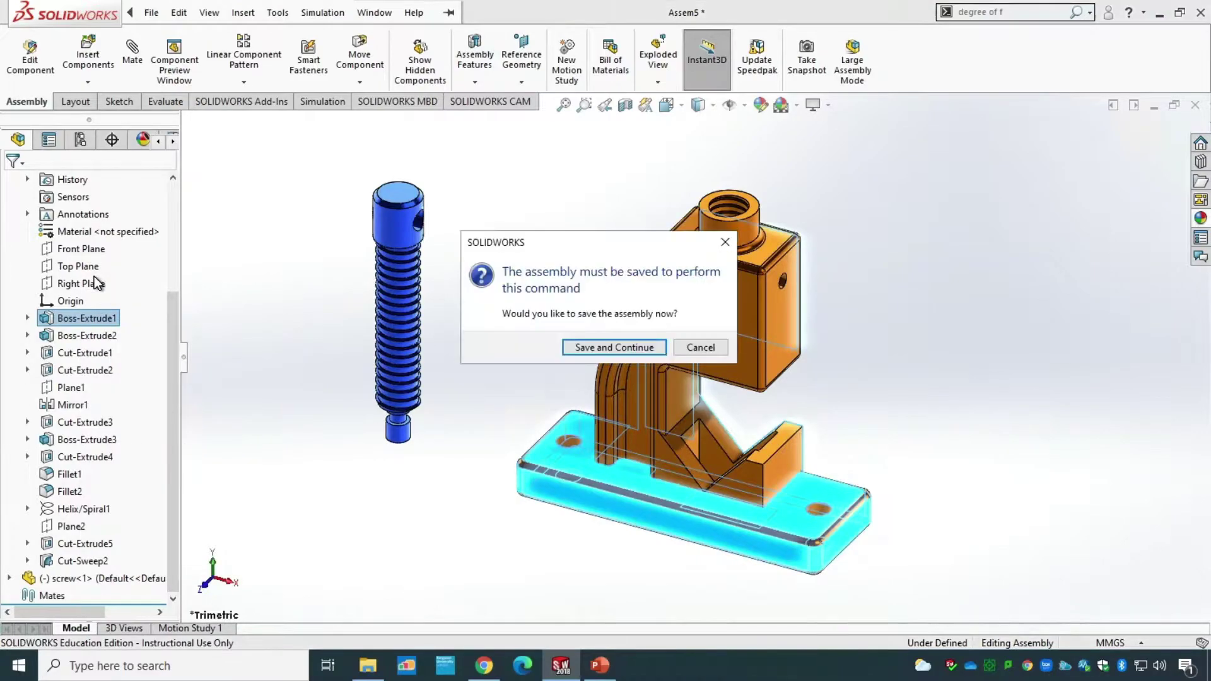
left_click(623, 348)
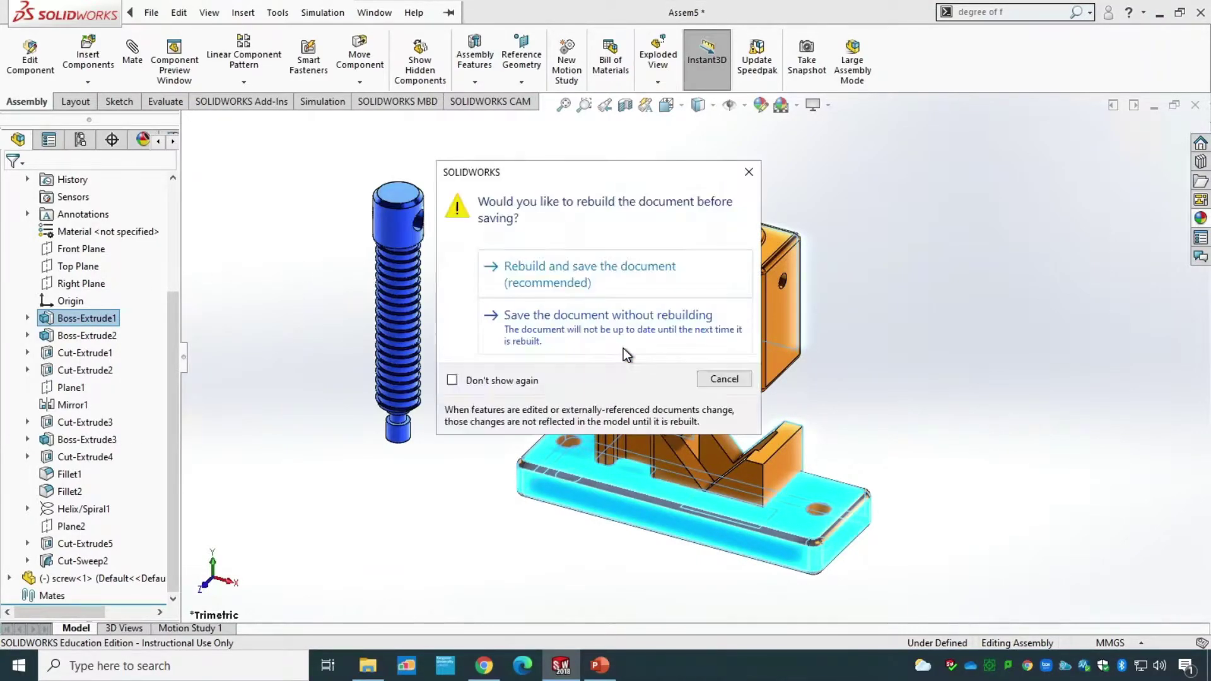
left_click(627, 282)
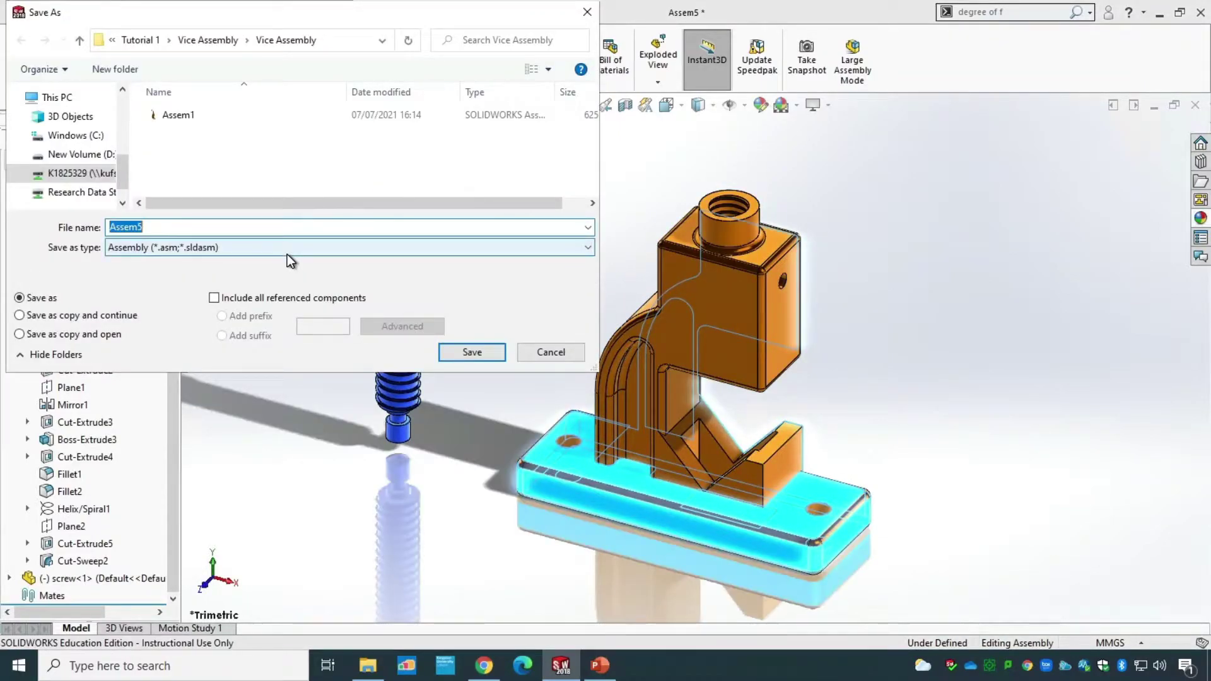
type("PipeVice")
key("Return")
left_click(638, 366)
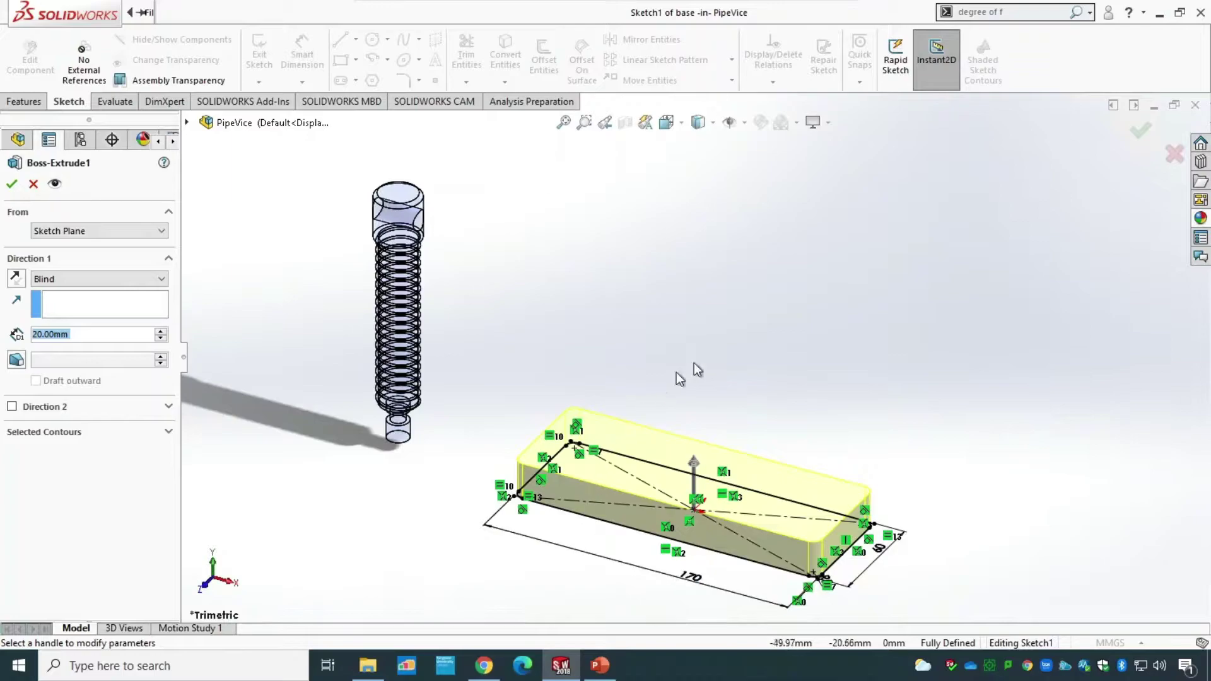
Set the base plate's blind extrusion depth to 50 mm.
left_click(91, 334)
key("ctrl+a")
type("50")
key("Return")
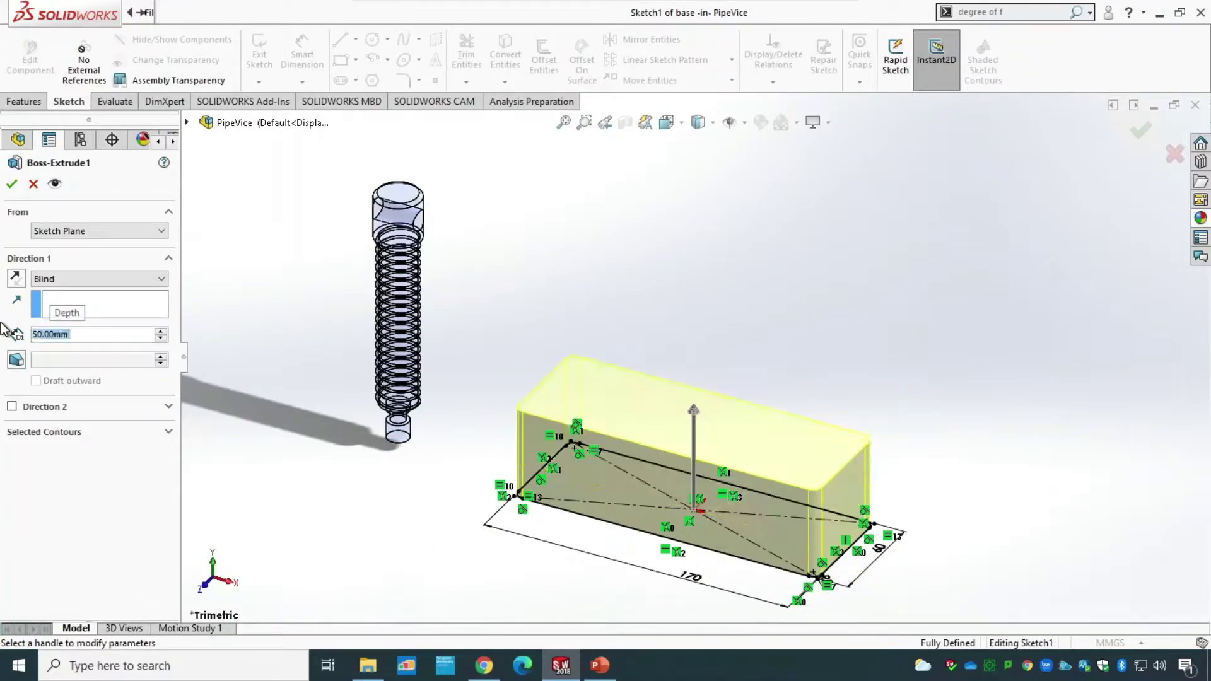
left_click(12, 184)
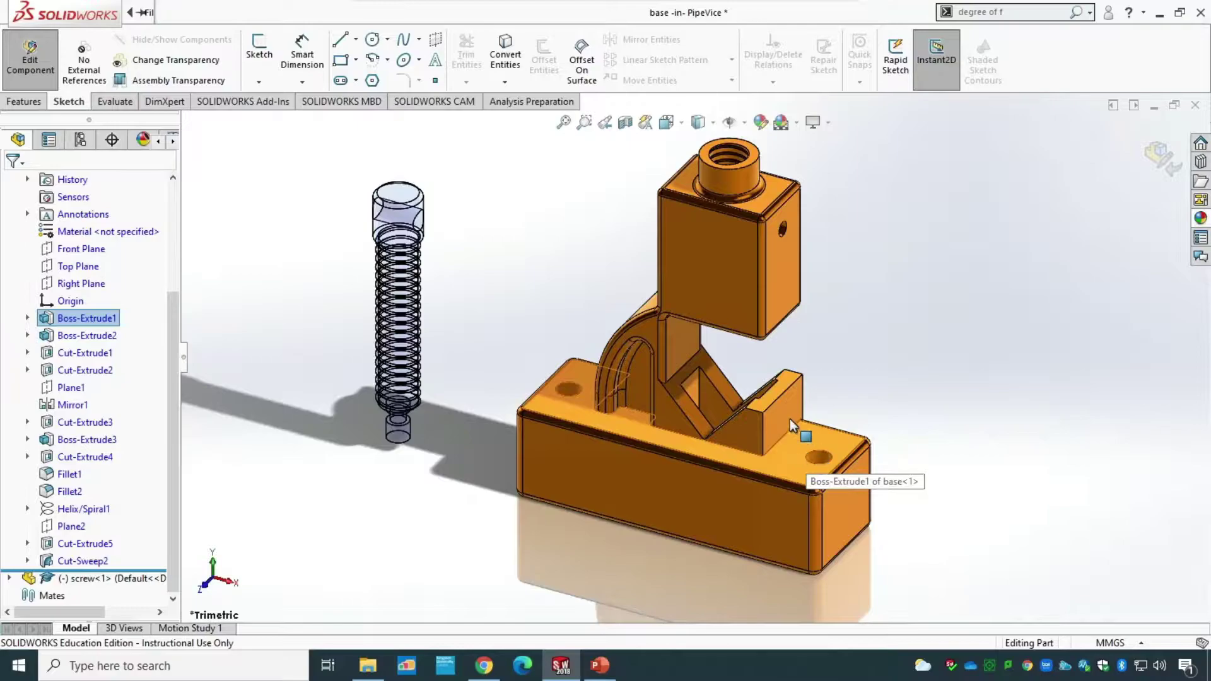
Set the base plate's blind extrusion depth to 20 mm, then return to editing the assembly and collapse the base's feature list.
right_click(107, 319)
left_click(119, 273)
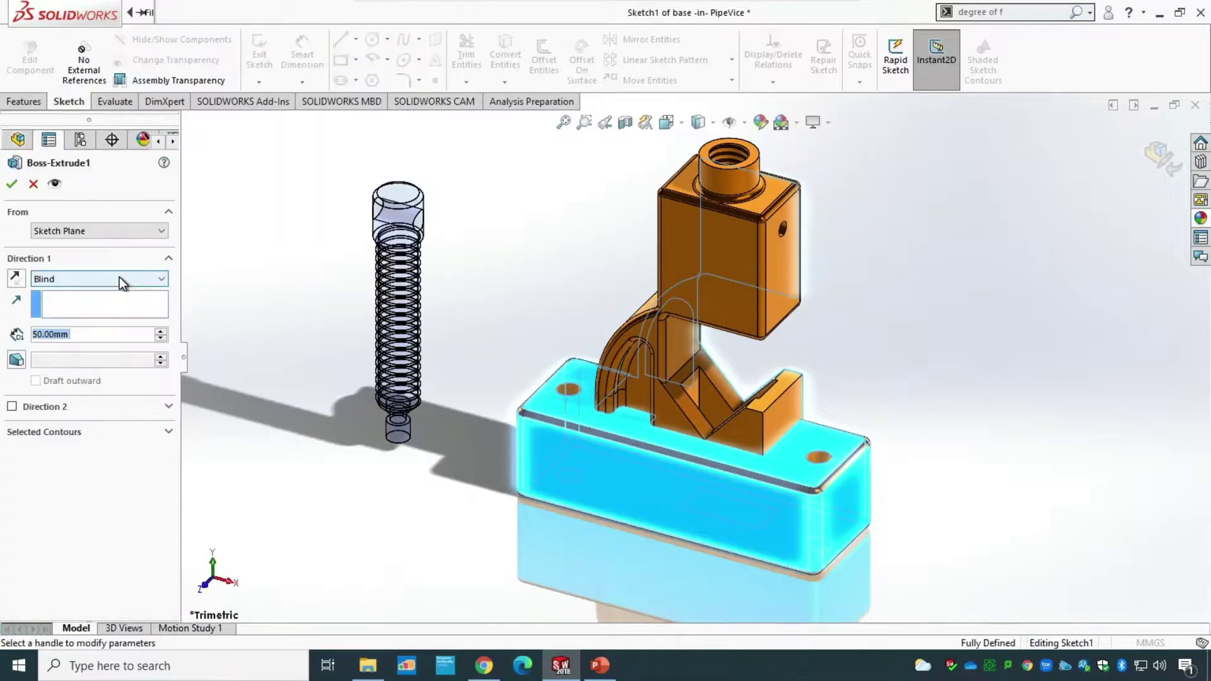
type("20")
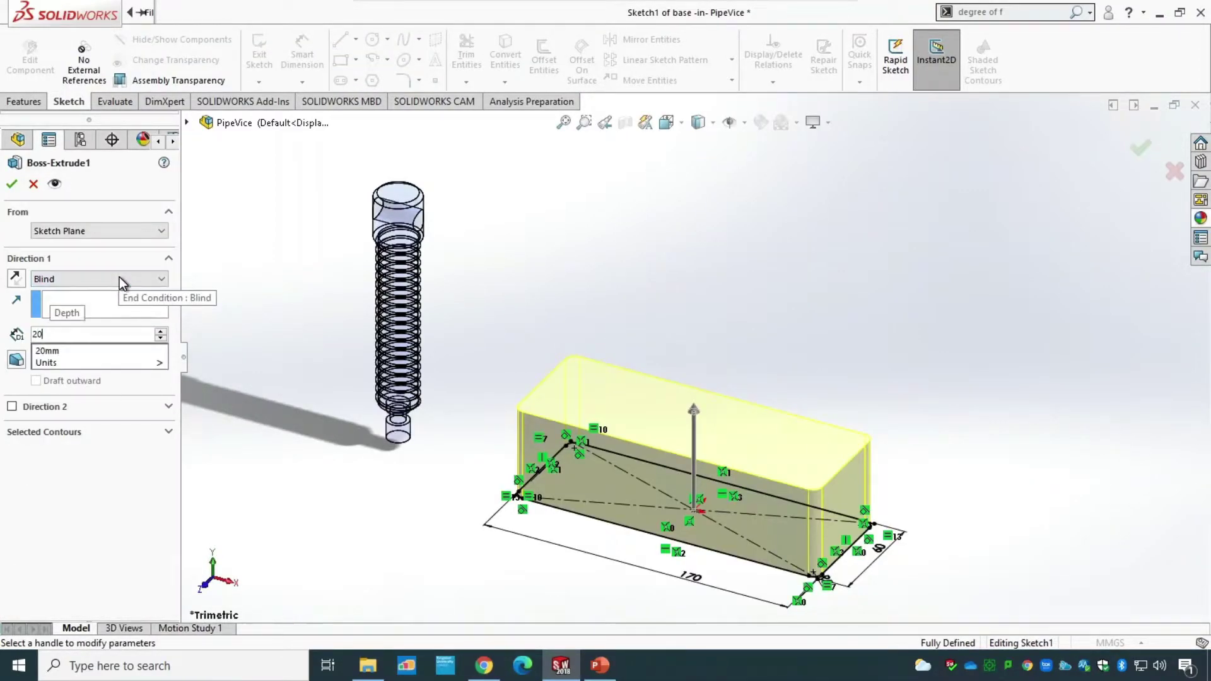
key("Return")
left_click(12, 184)
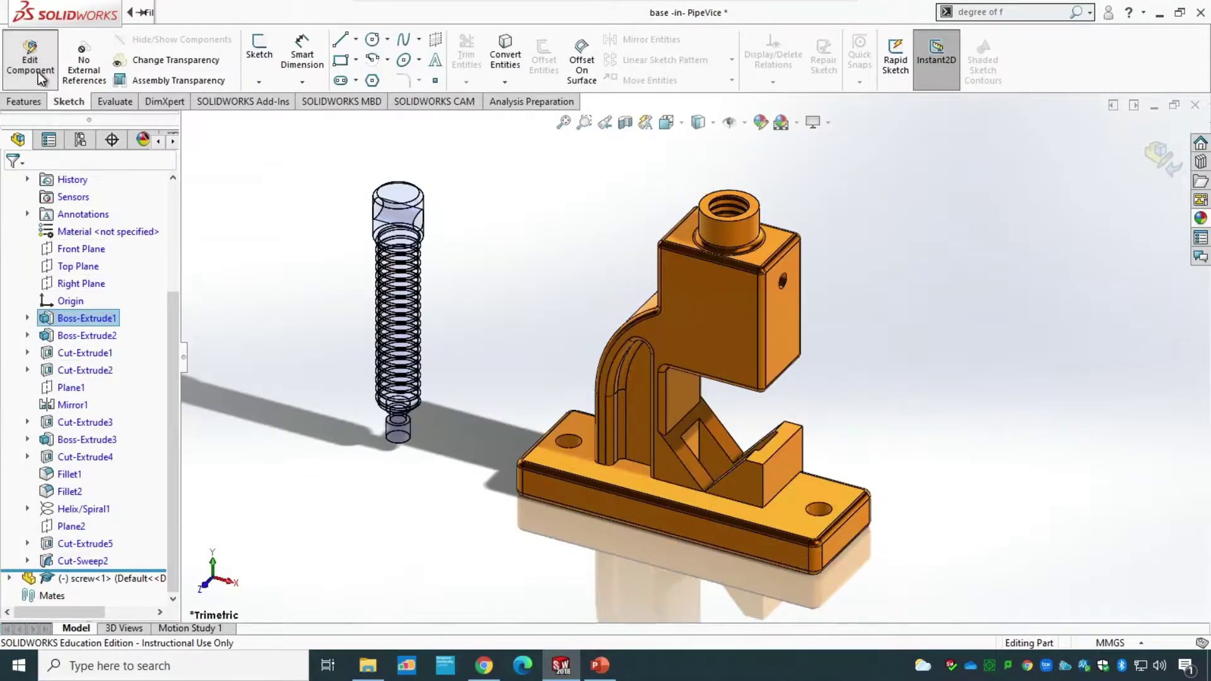
left_click(30, 64)
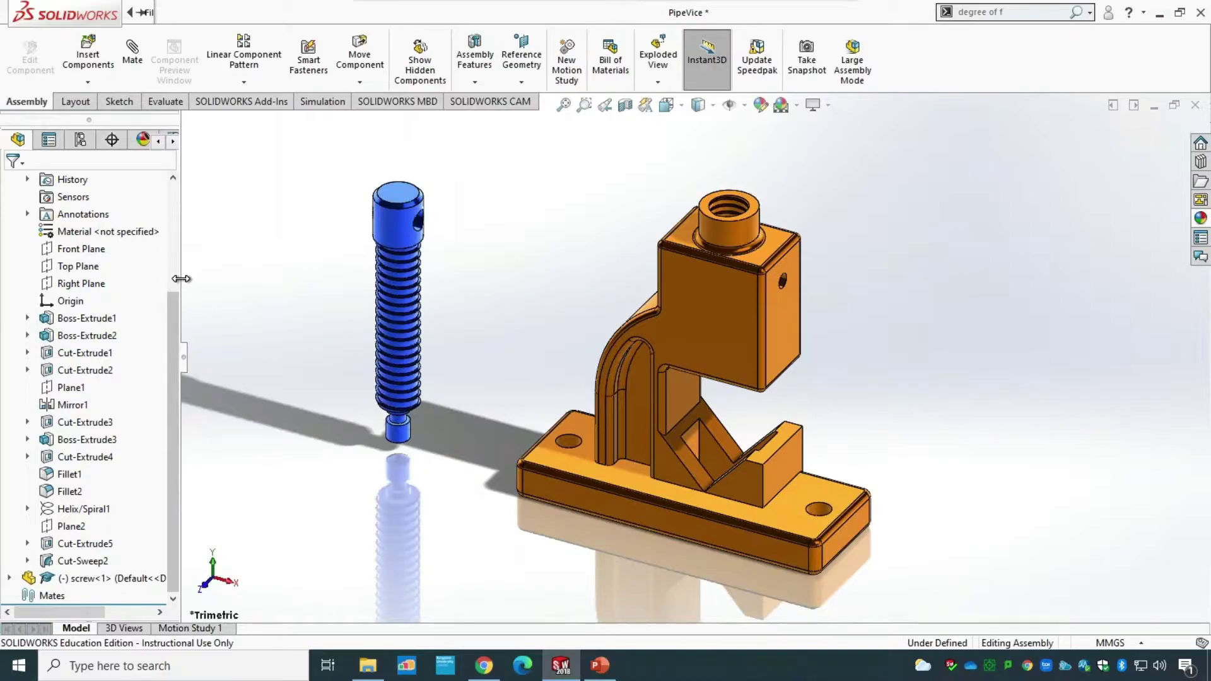
left_click_drag(169, 338, 172, 278)
left_click(9, 214)
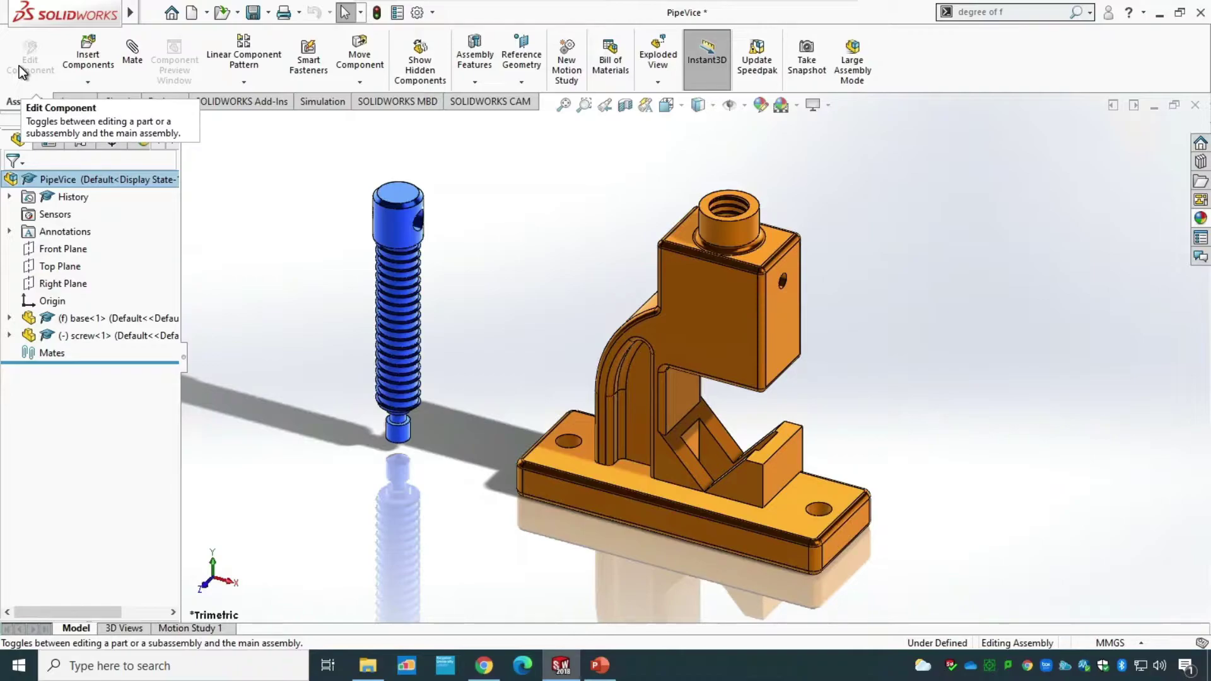
Add a concentric mate between the screw's cylindrical head face and the outer face of the base's threaded boss.
left_click(133, 59)
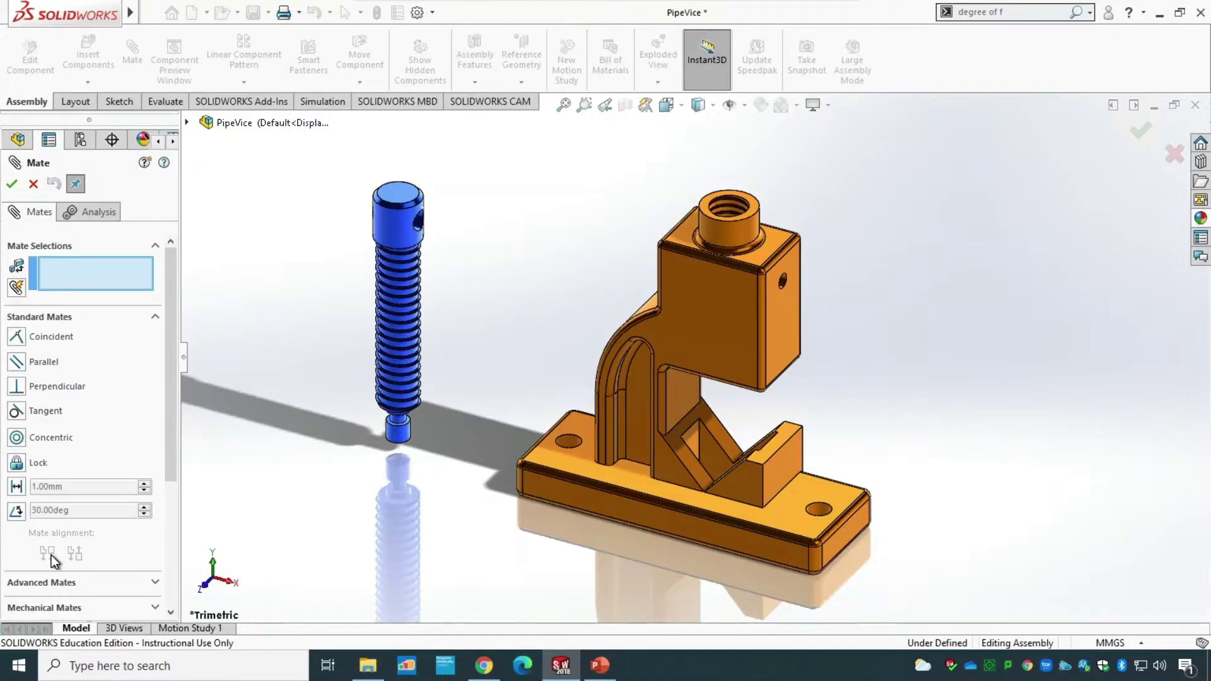
left_click(394, 224)
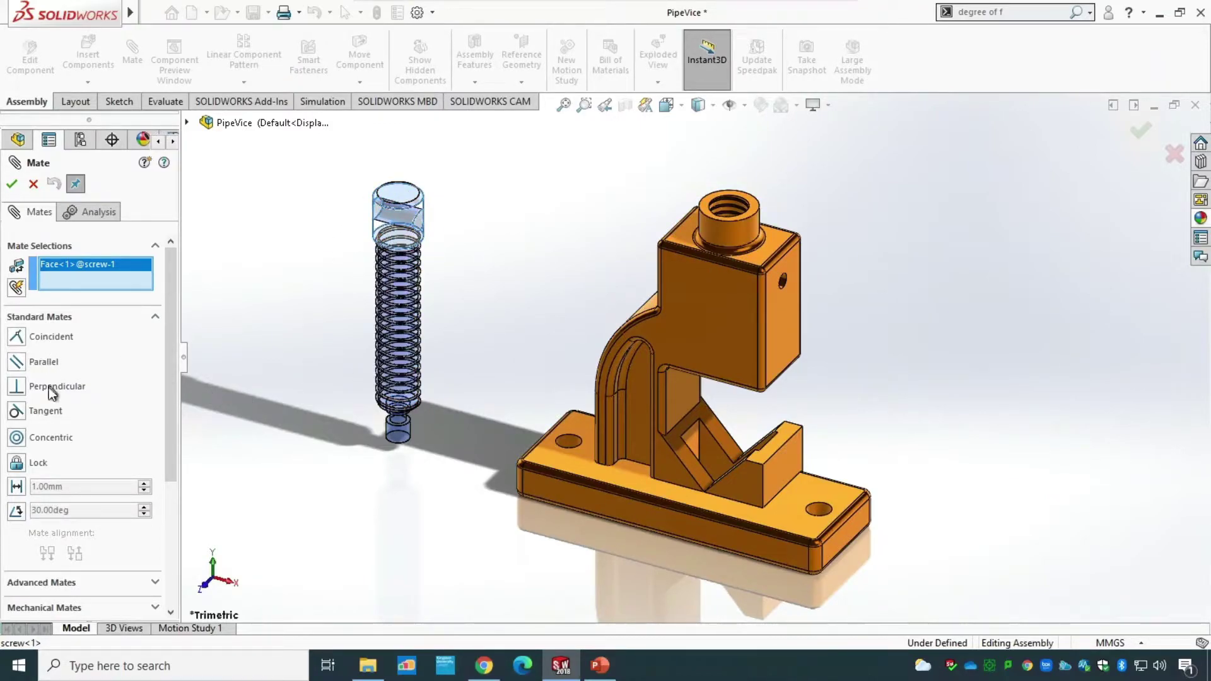
left_click(747, 233)
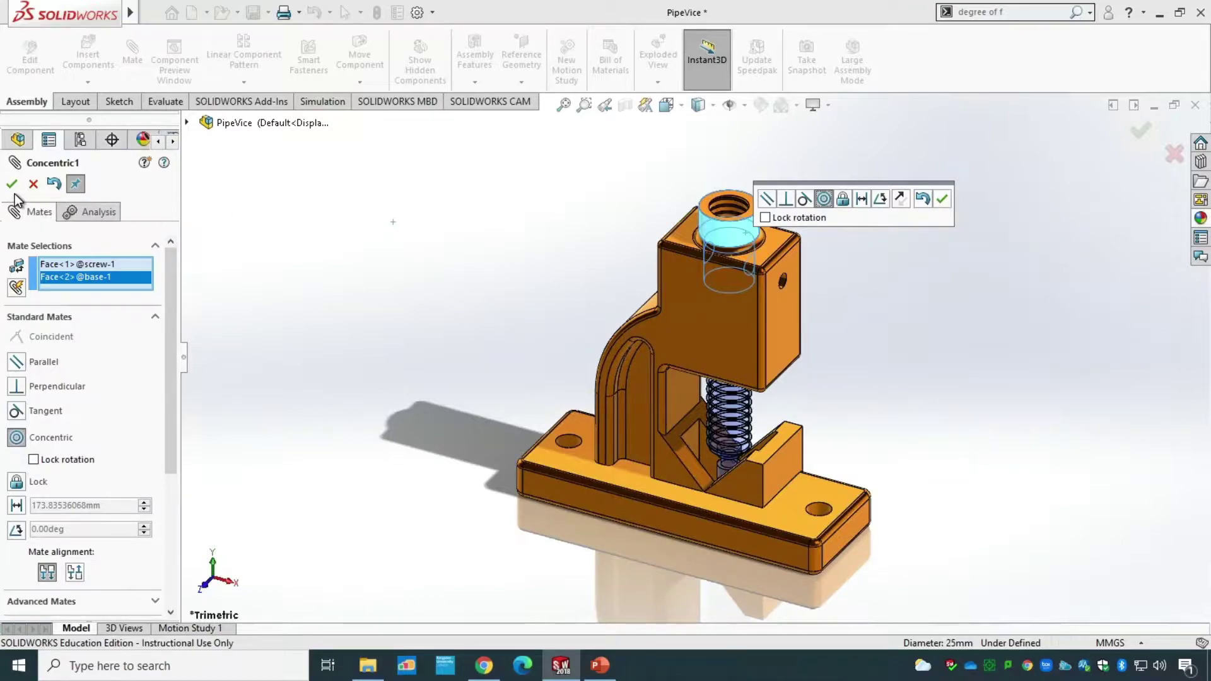
left_click(948, 198)
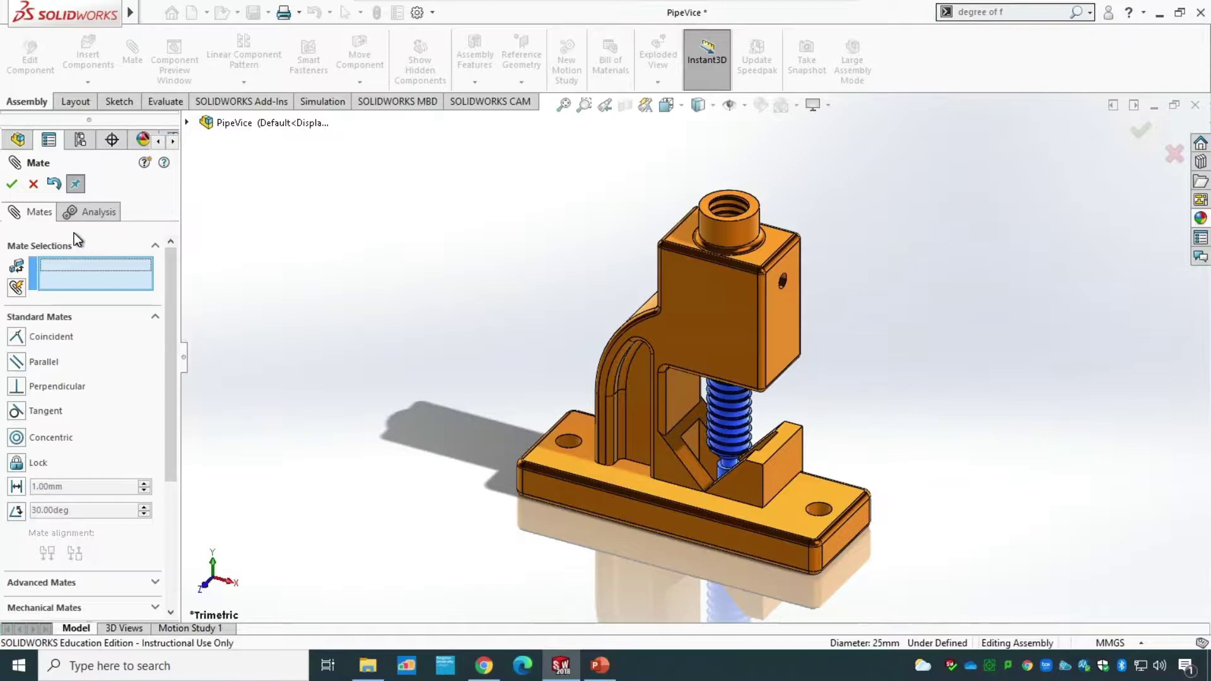
left_click(12, 184)
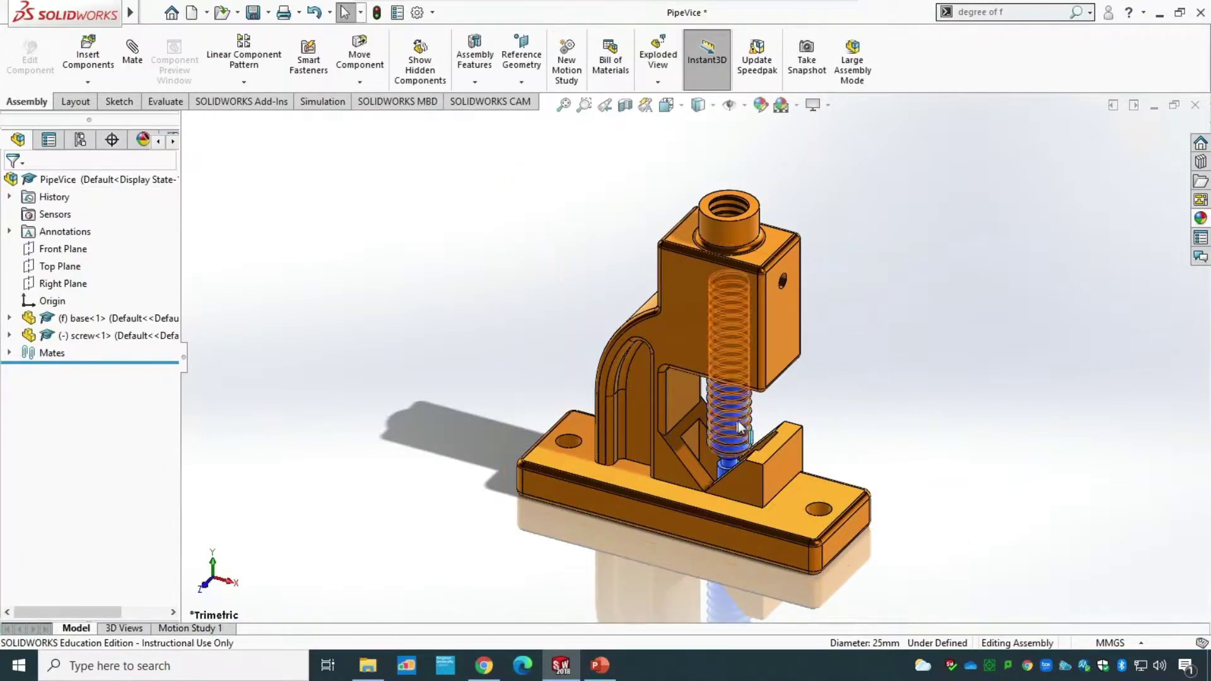
Expand the assembly's mates and examine which faces the concentric mate between base and screw uses.
left_click(10, 352)
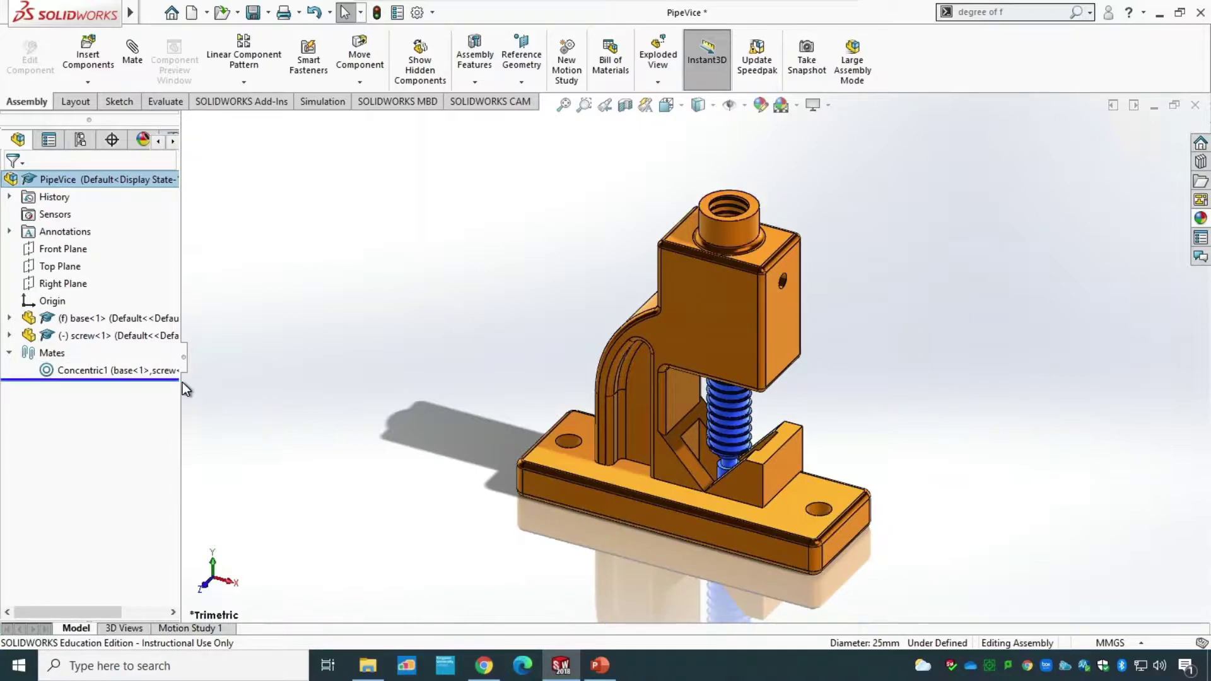
left_click_drag(186, 383, 211, 377)
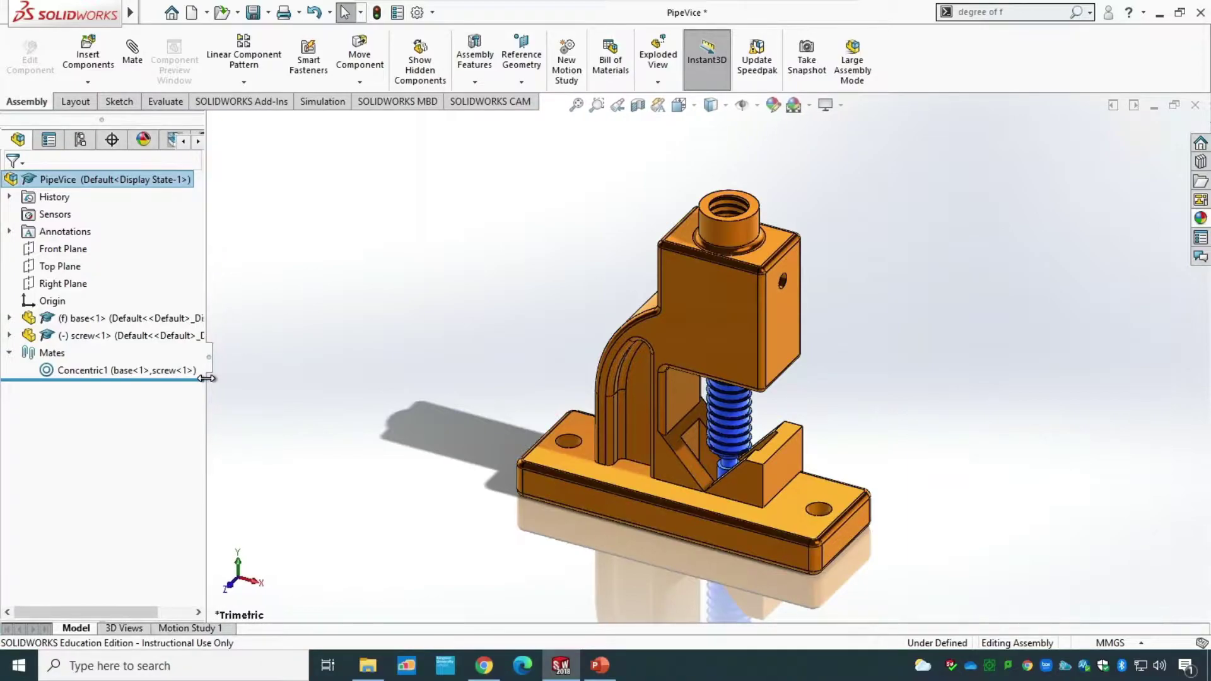
left_click(140, 373)
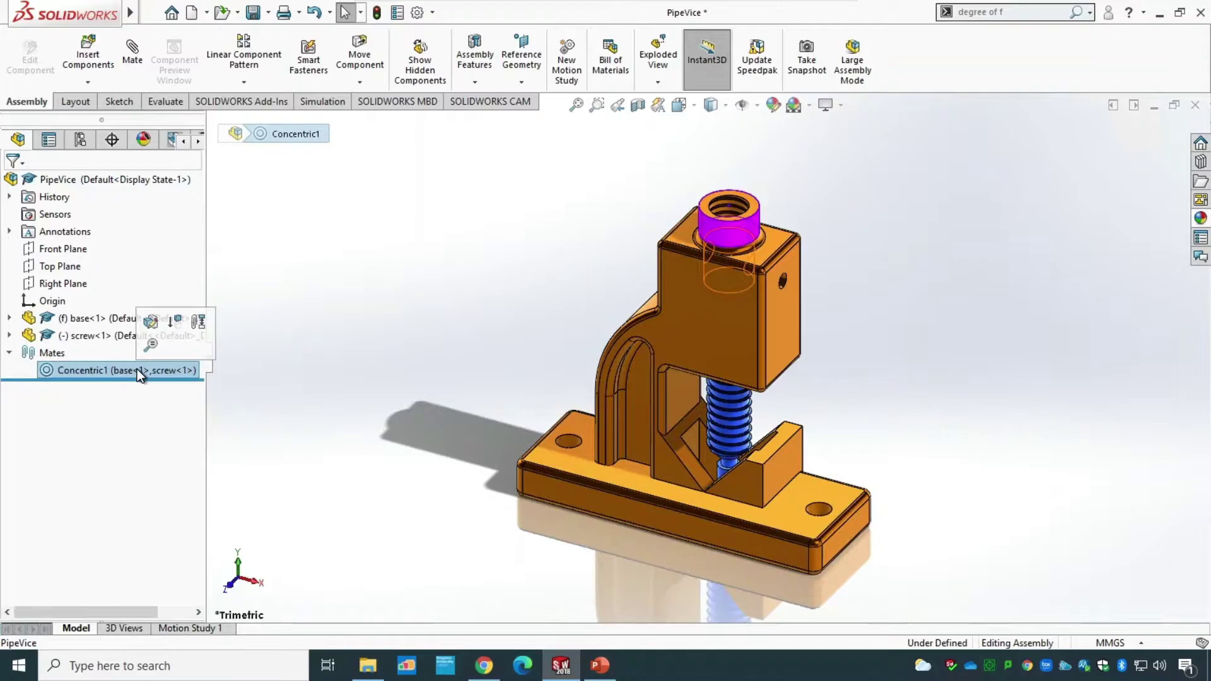
left_click(111, 369)
left_click(306, 410)
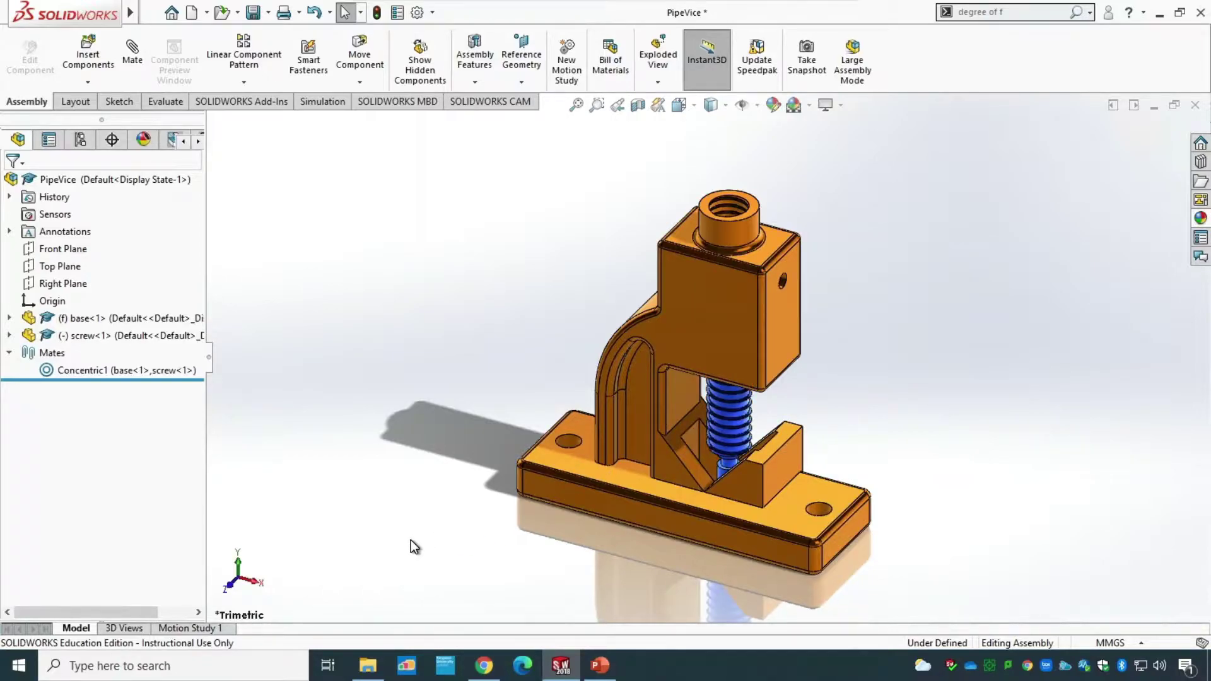
Slide the screw up along its axis until its head stands above the base's boss, and turn it slightly.
left_click(366, 60)
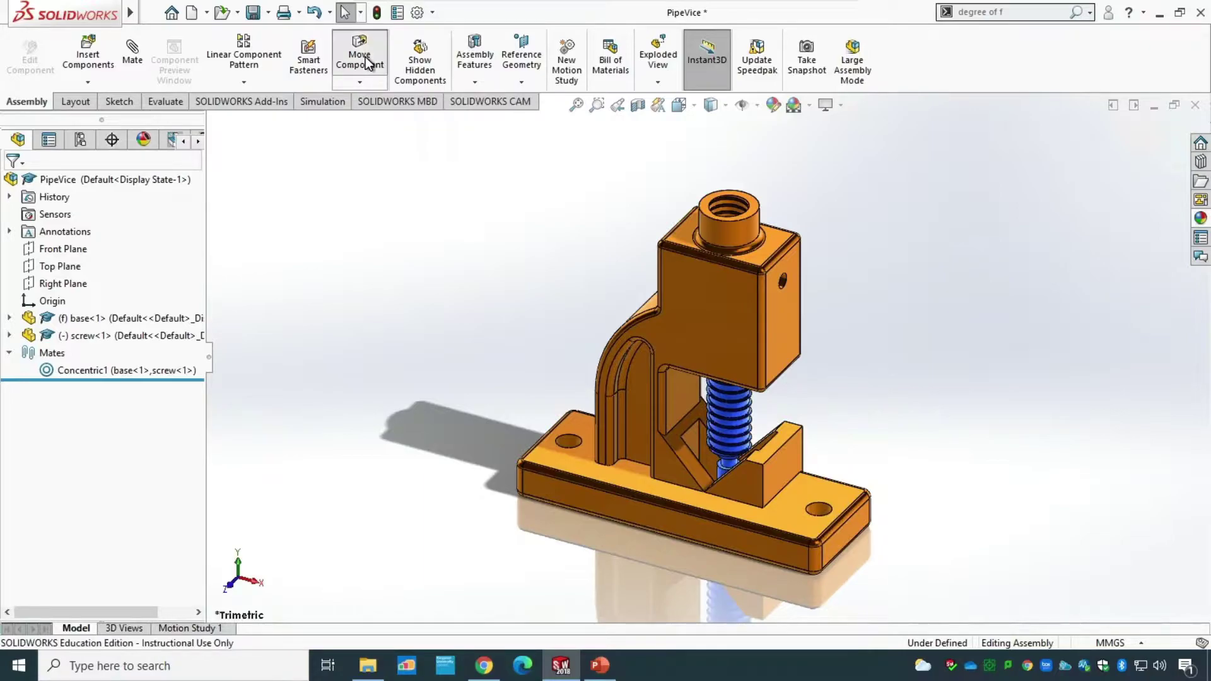
left_click(738, 431)
left_click_drag(735, 435, 745, 306)
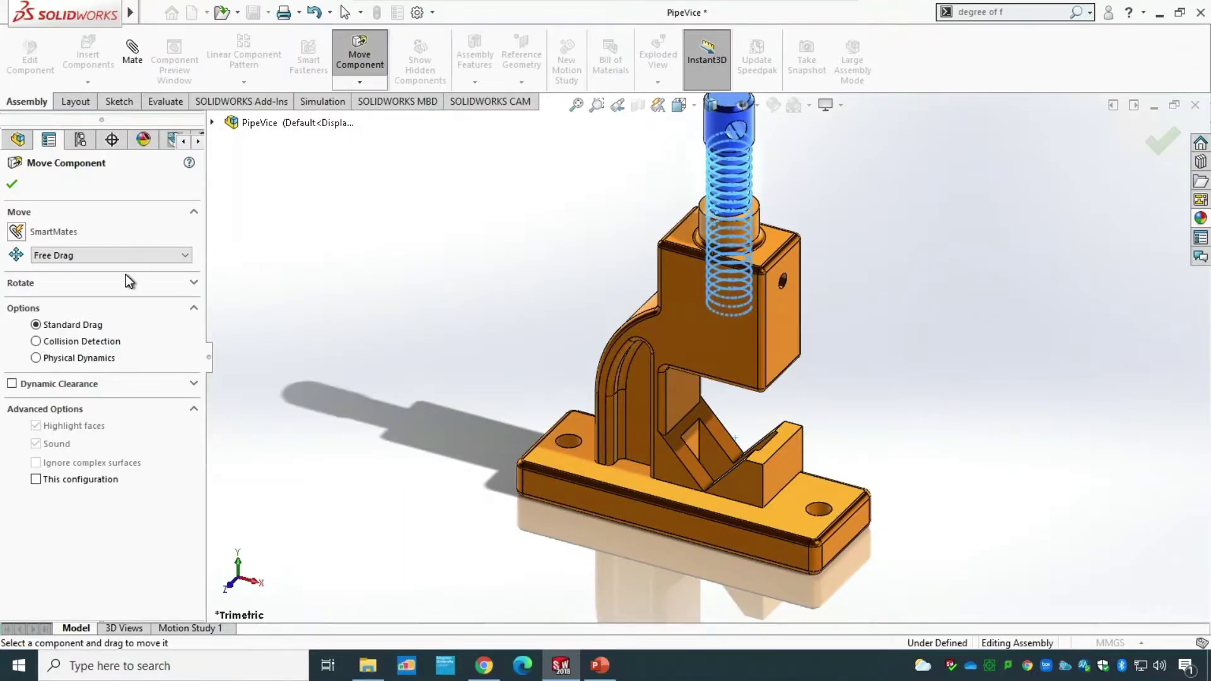
left_click(120, 284)
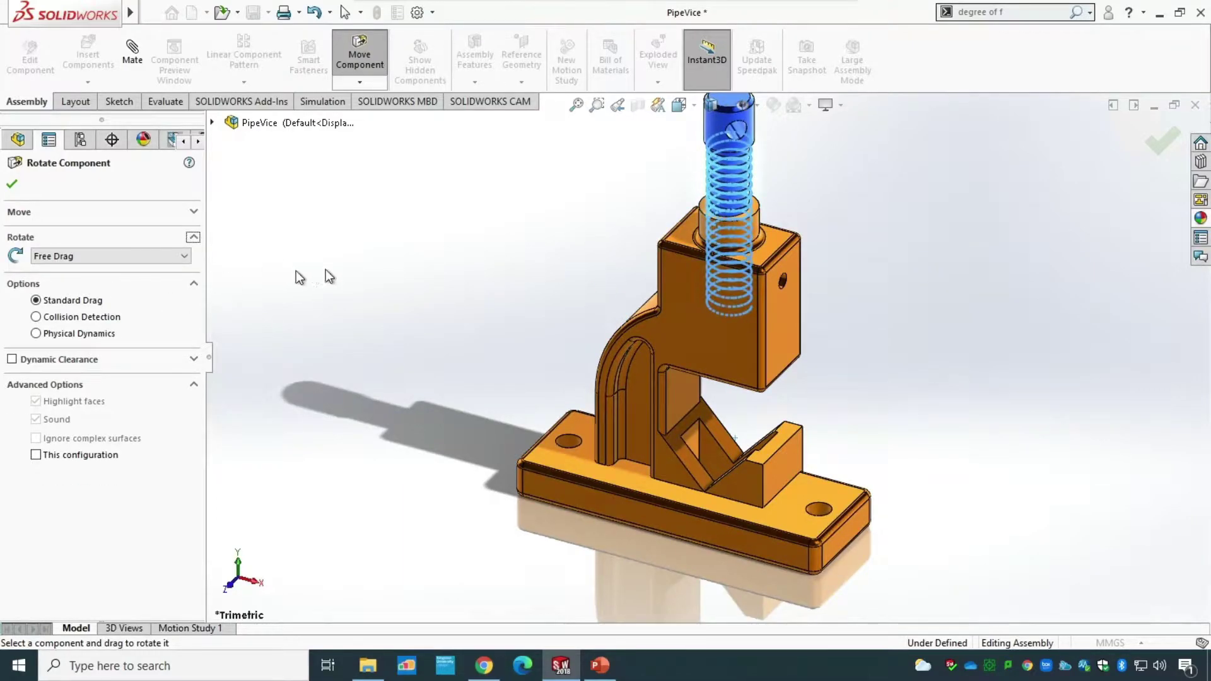
left_click_drag(535, 249, 567, 265)
left_click(12, 185)
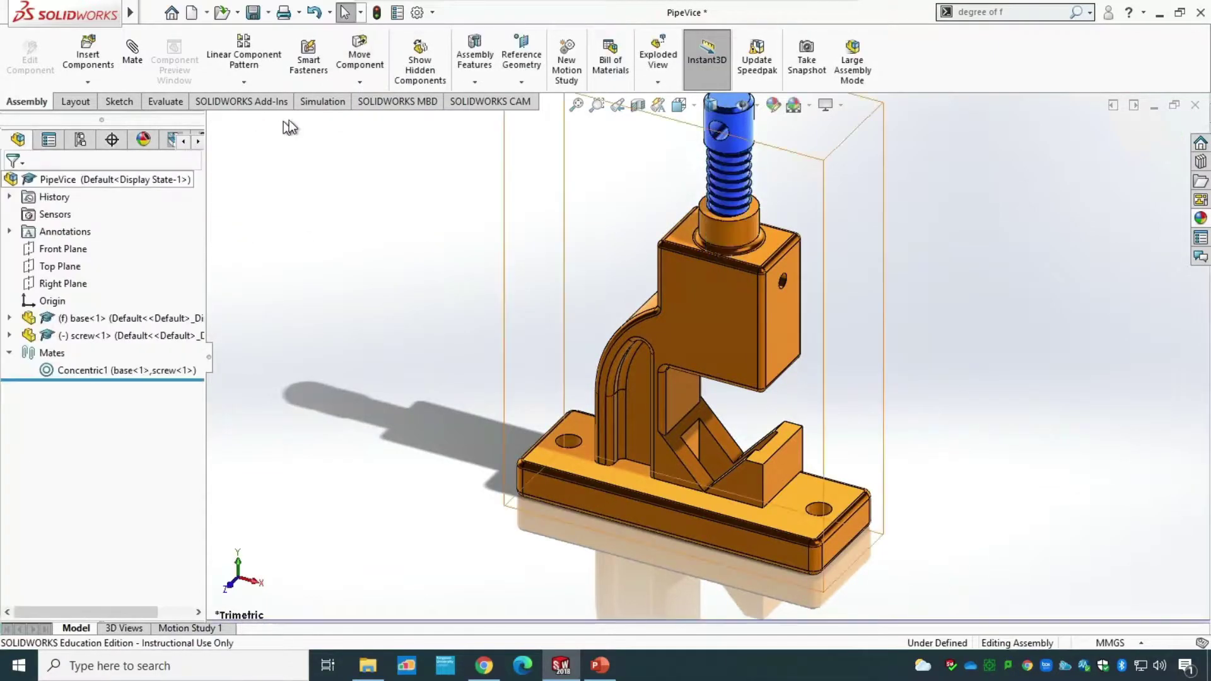
Lower the screw further into the base's threaded boss and rotate it about its axis to reorient the head's cross hole.
left_click(360, 82)
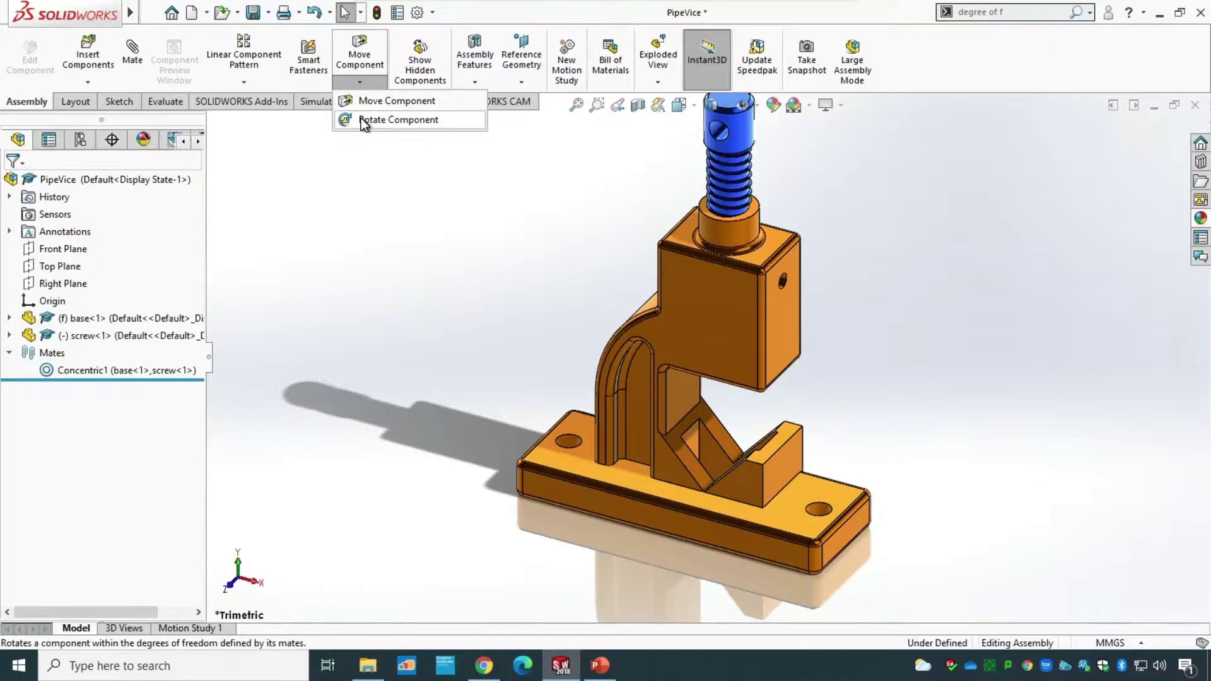
left_click(369, 102)
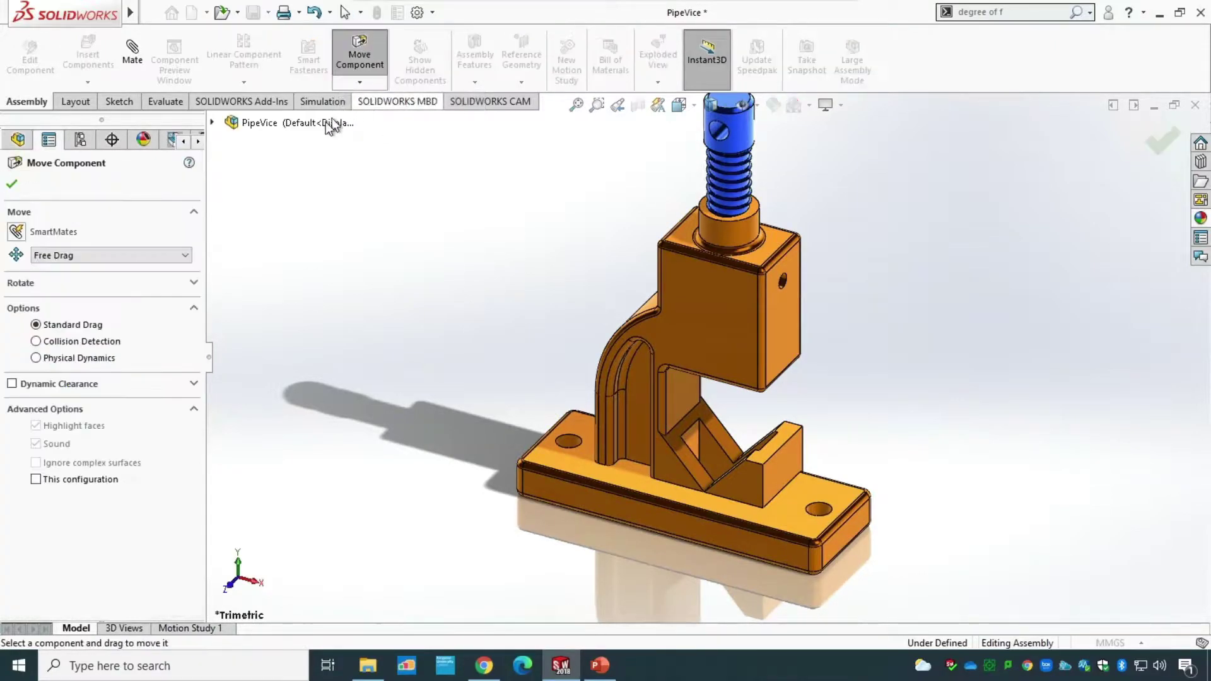
left_click(50, 283)
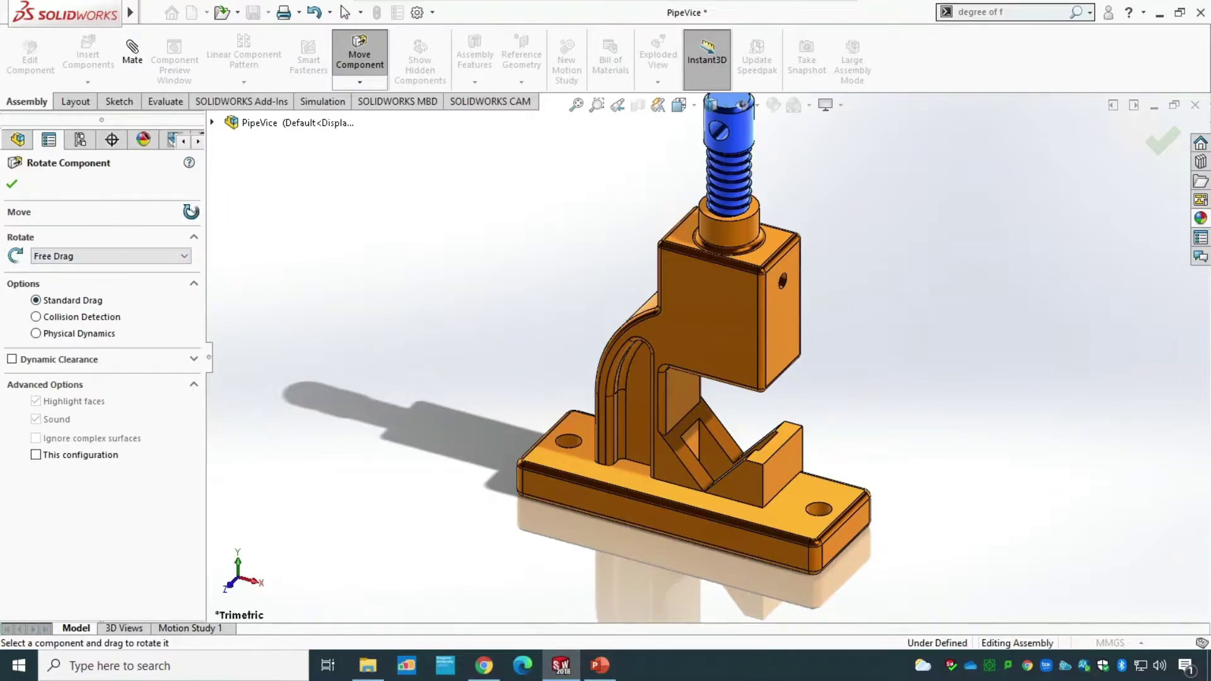
left_click(193, 212)
left_click_drag(719, 165, 681, 243)
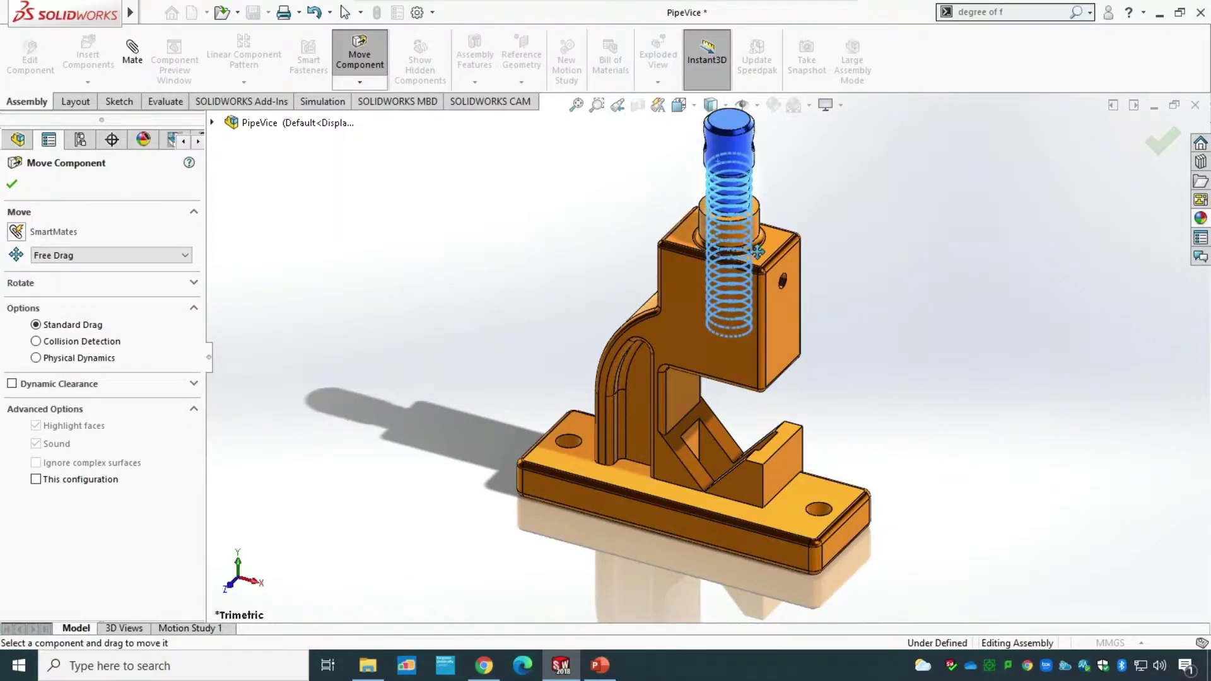
left_click(55, 283)
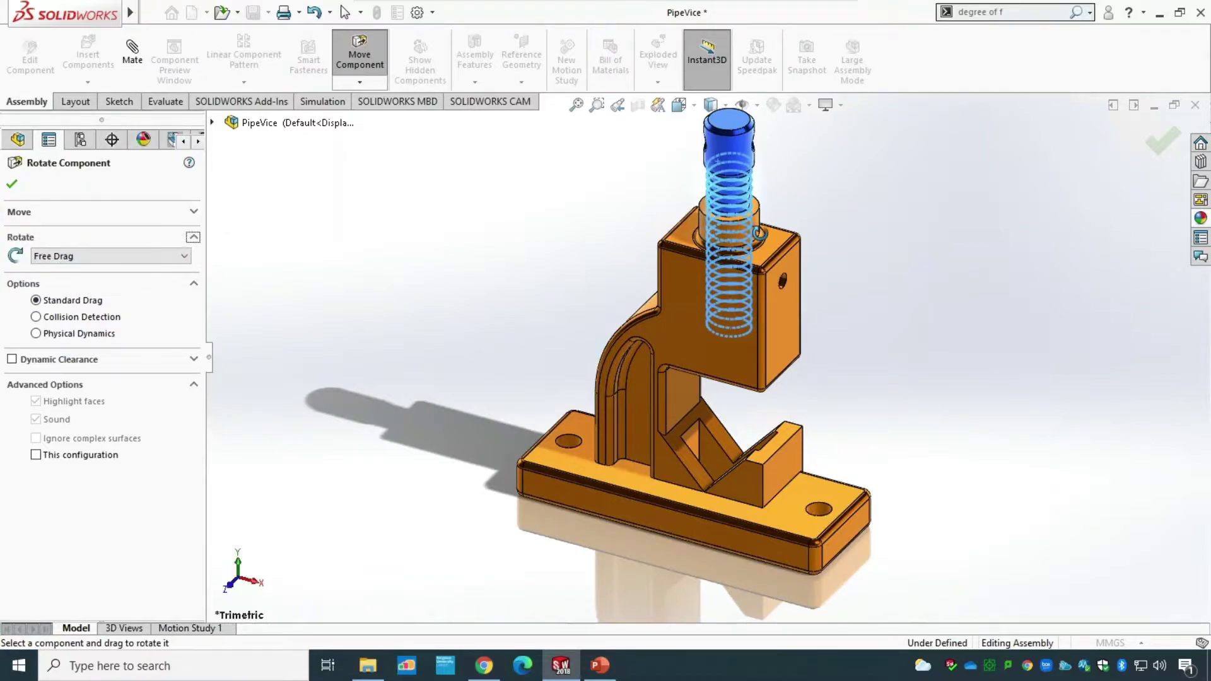
left_click_drag(800, 168, 673, 192)
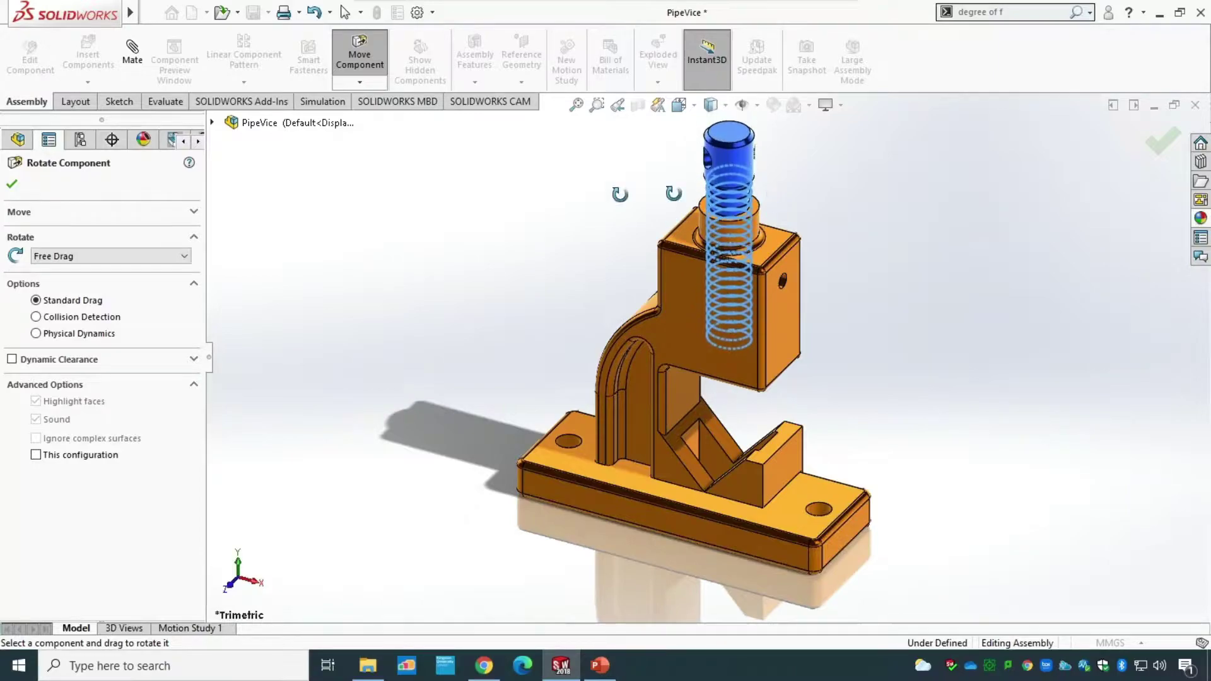
left_click(12, 183)
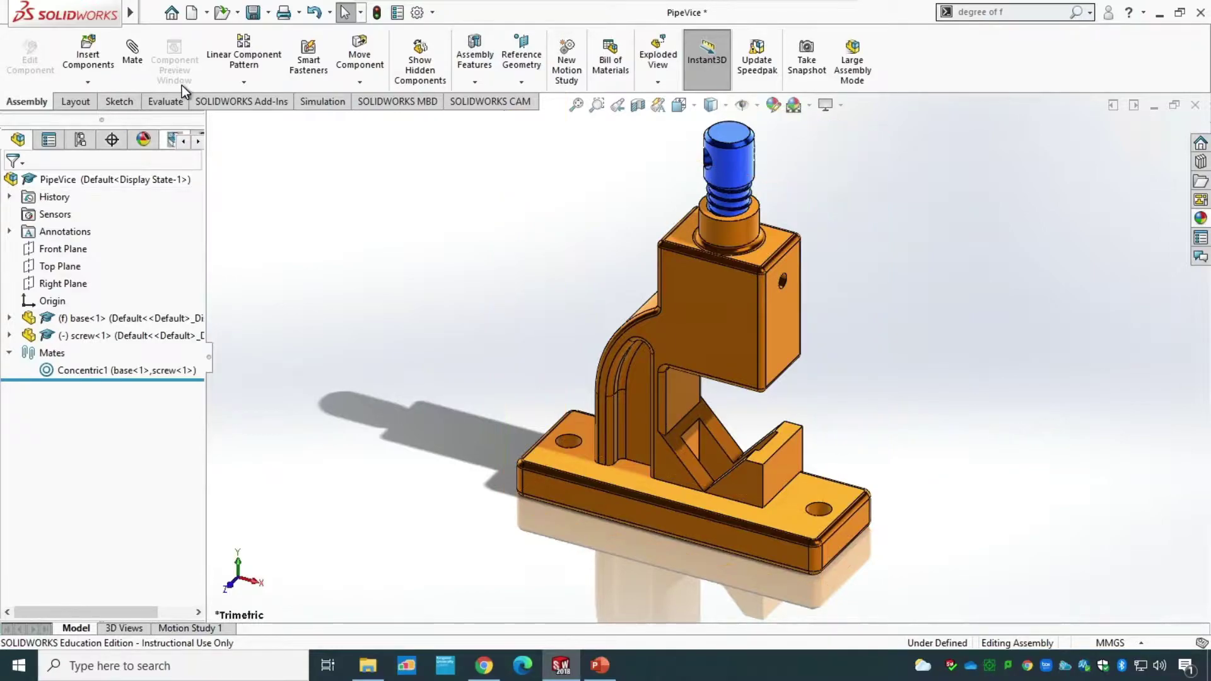
Insert the handle part into the assembly and place it upright beside the base.
left_click(88, 60)
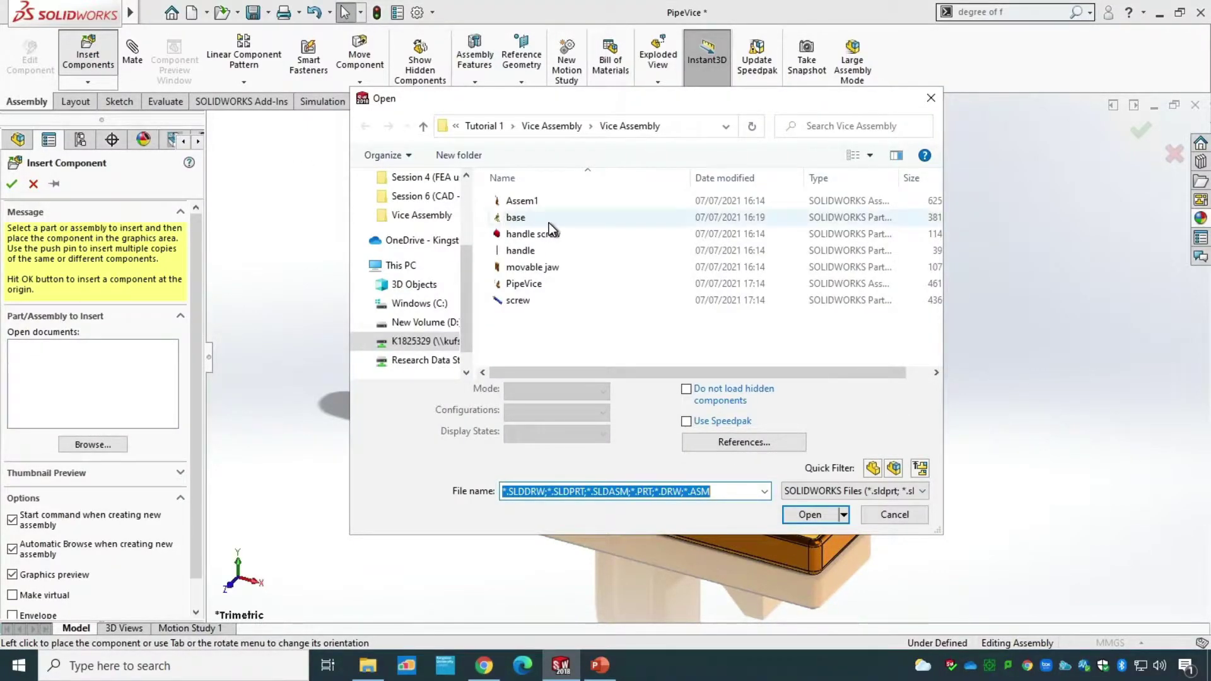
left_click(537, 252)
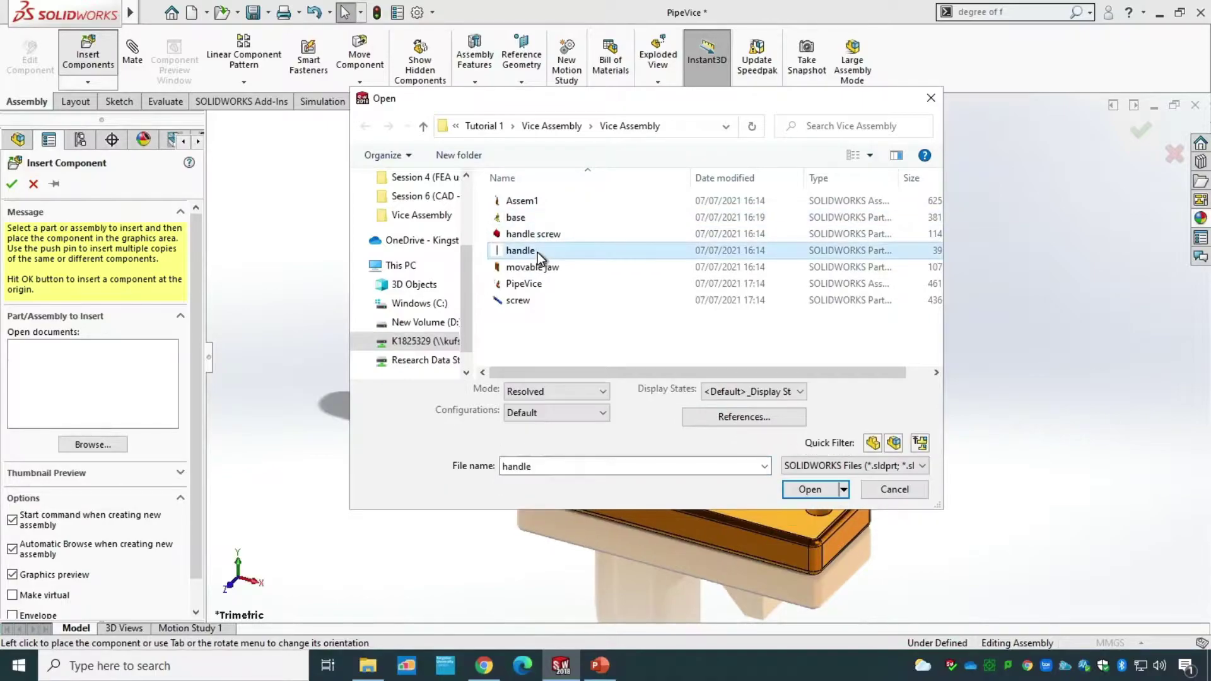
left_click(811, 489)
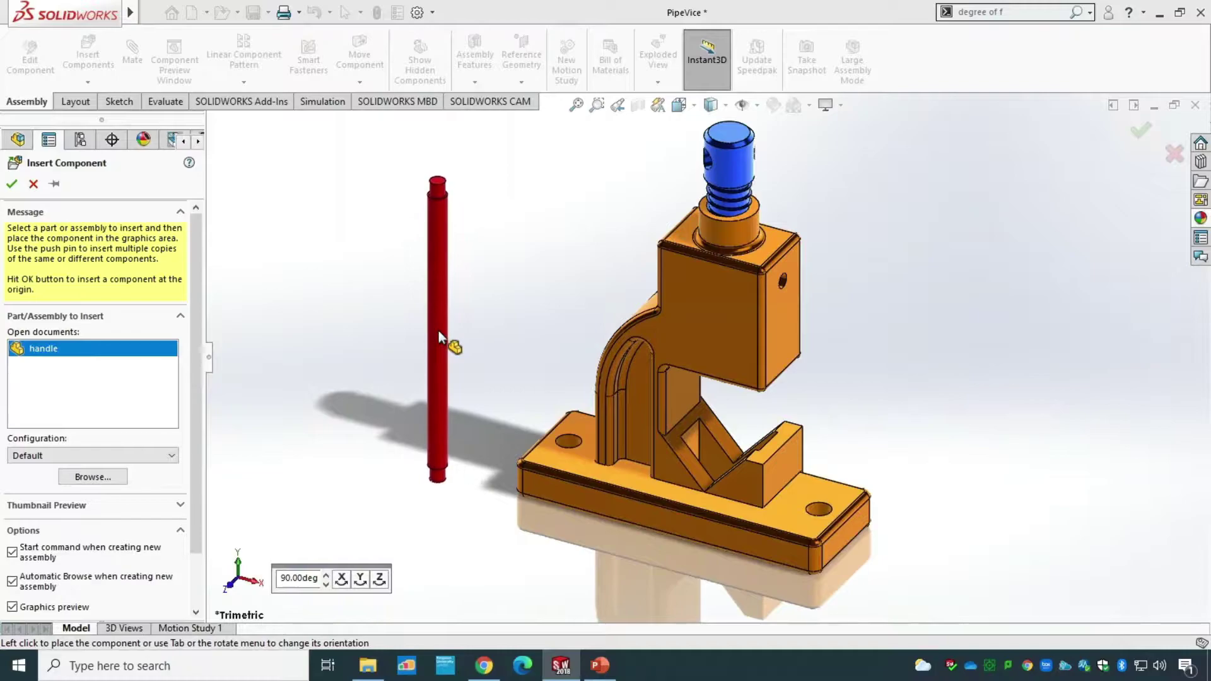
left_click(439, 334)
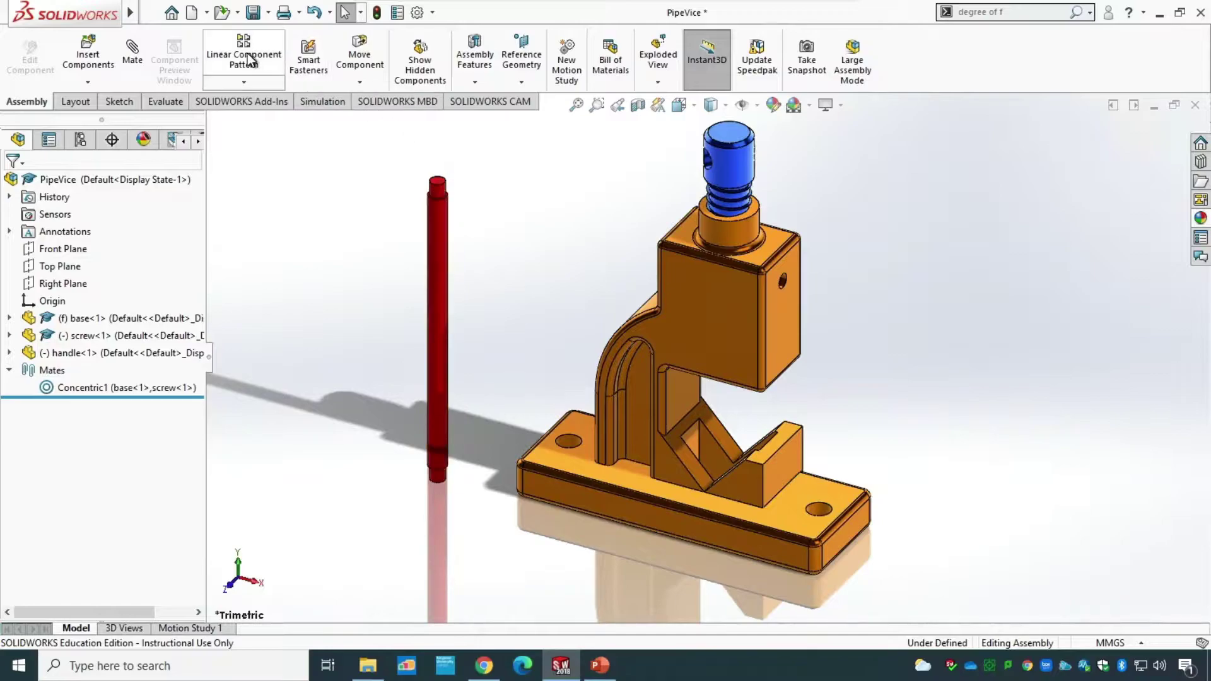
Move the handle a little farther from the base and tilt it slightly with a free rotation.
left_click(360, 57)
left_click_drag(438, 237, 394, 297)
left_click(109, 282)
left_click_drag(395, 339, 378, 296)
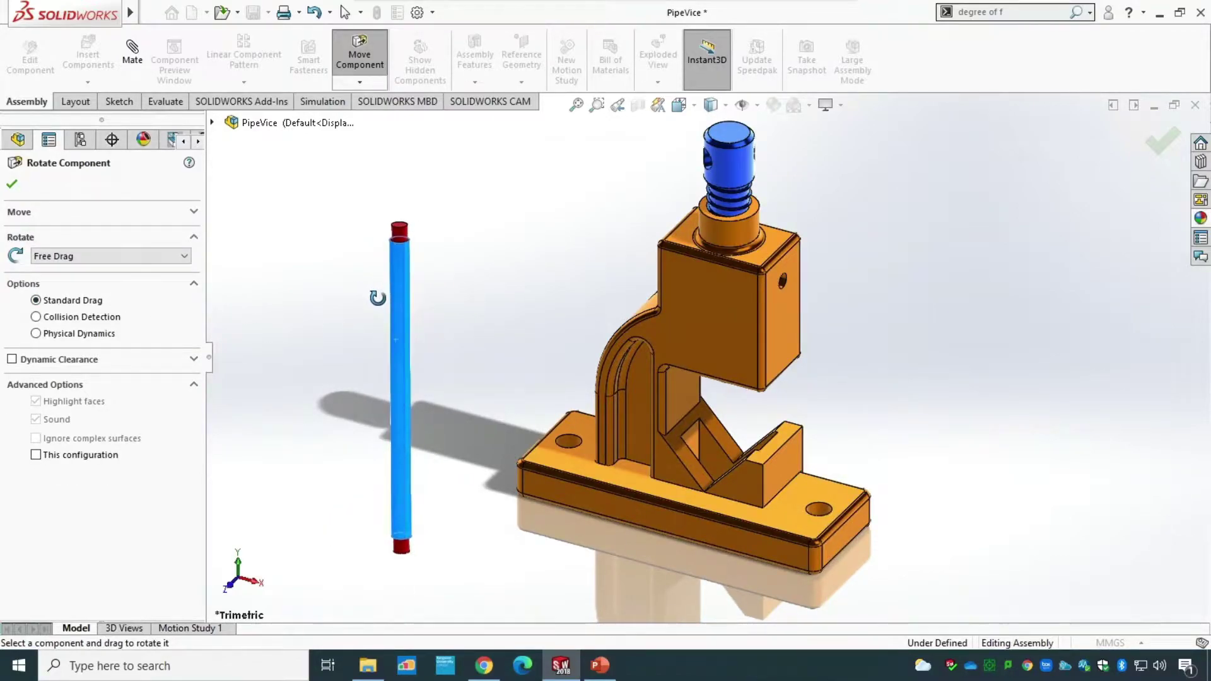
left_click(12, 185)
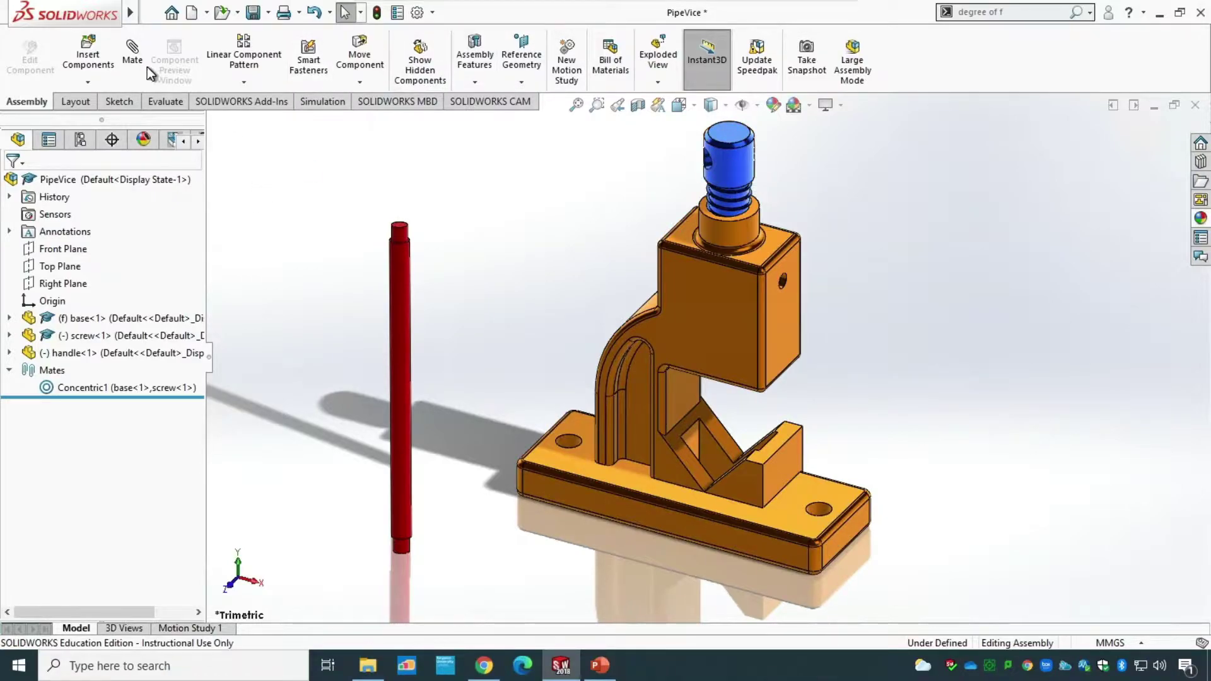
Add a concentric mate between the handle's long cylindrical face and the cross hole in the screw's head.
left_click(131, 52)
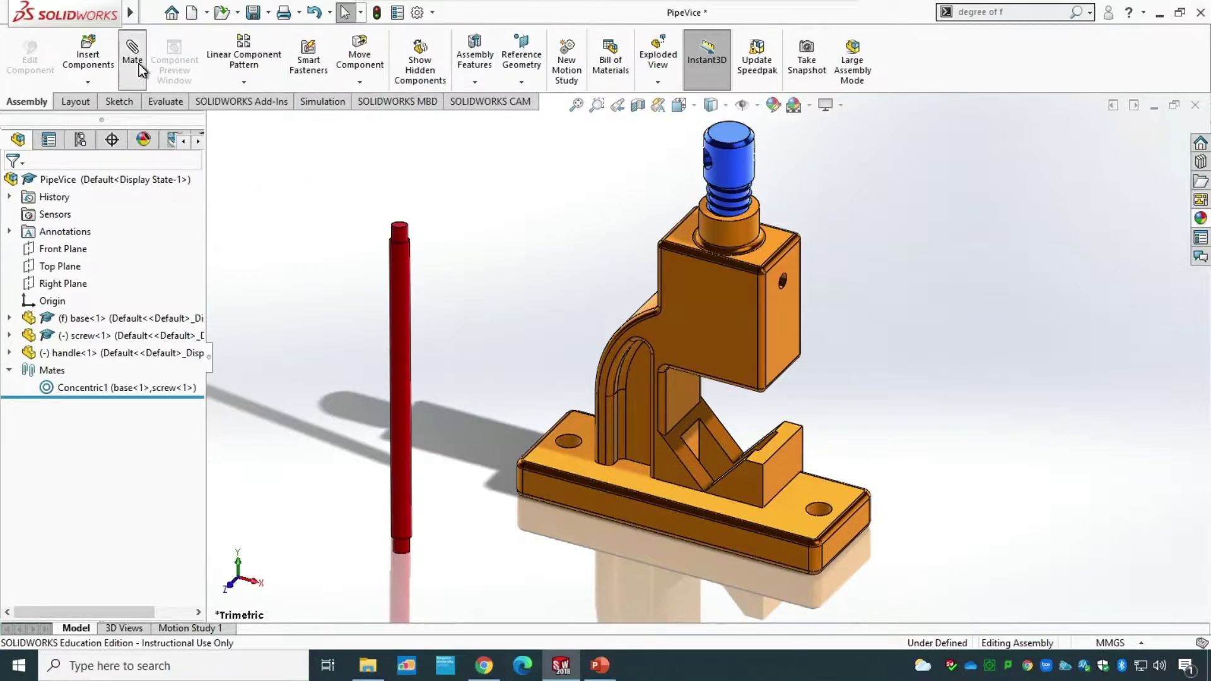
left_click(402, 292)
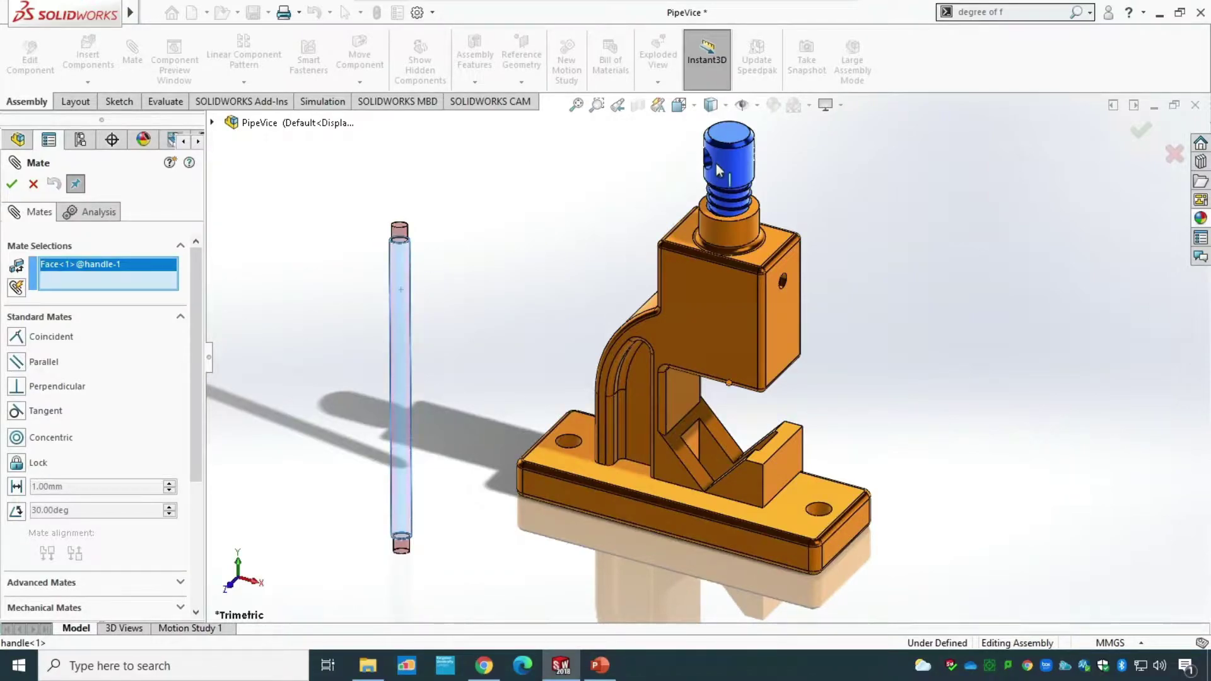
scroll(717, 164, "up", 1)
scroll(717, 164, "down", 5)
scroll(702, 323, "down", 2)
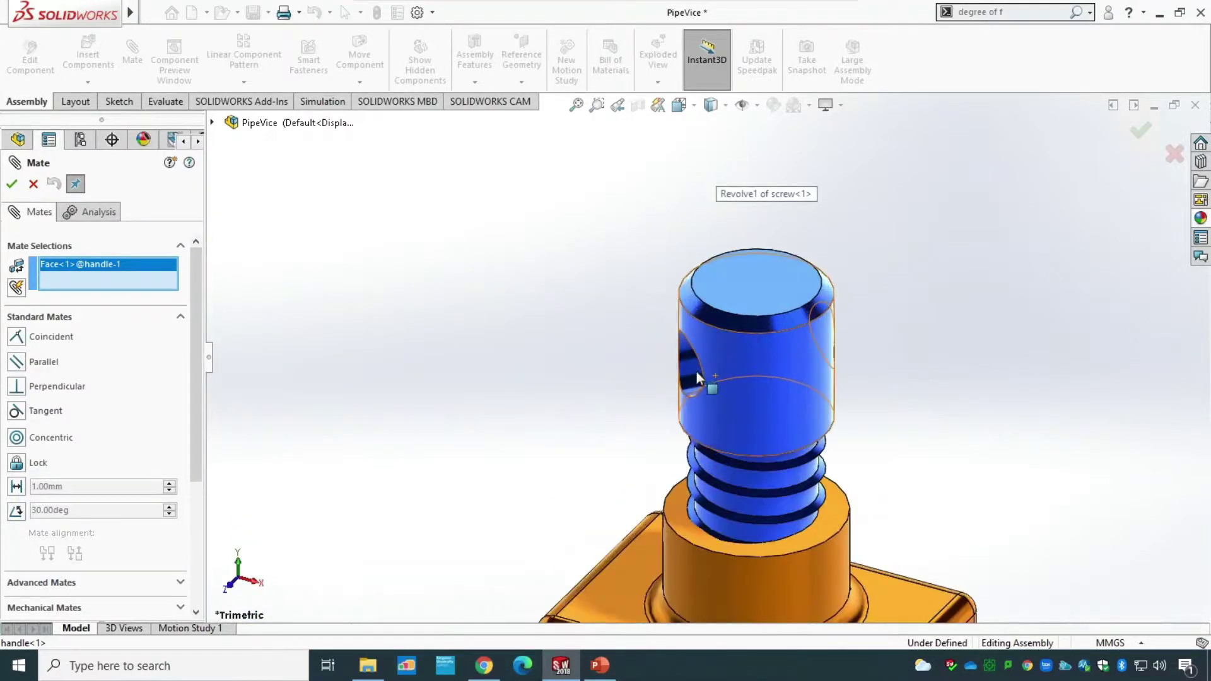
left_click(689, 375)
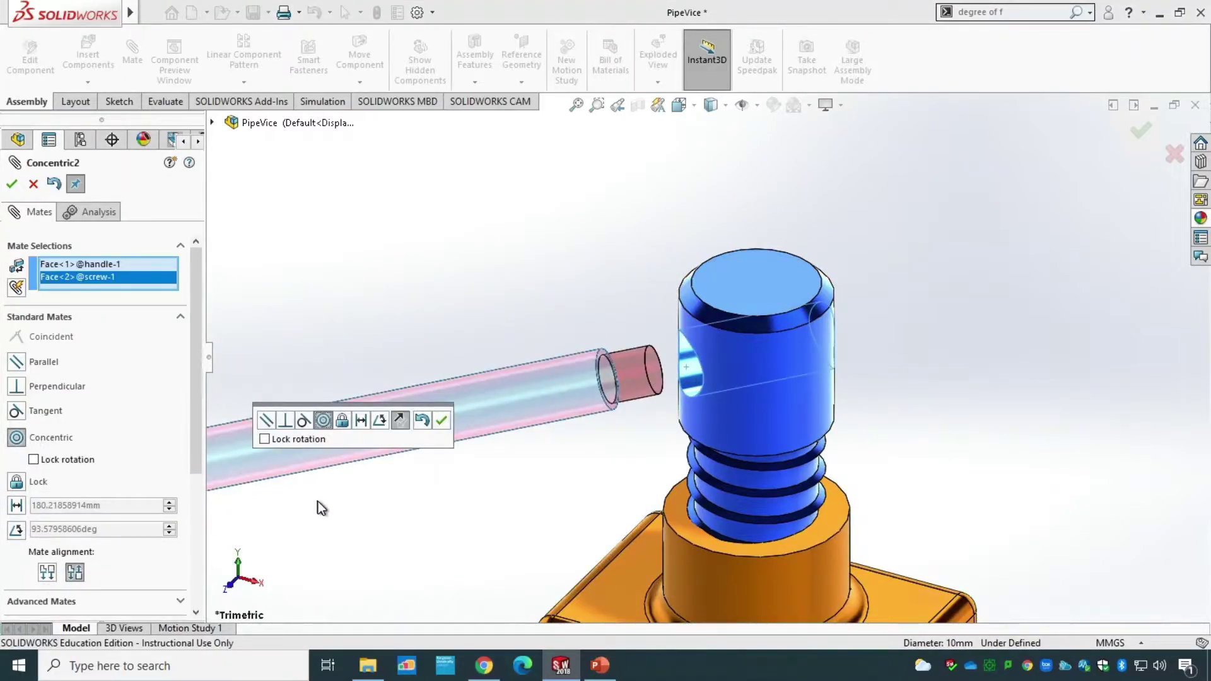
scroll(349, 508, "up", 4)
scroll(355, 505, "up", 1)
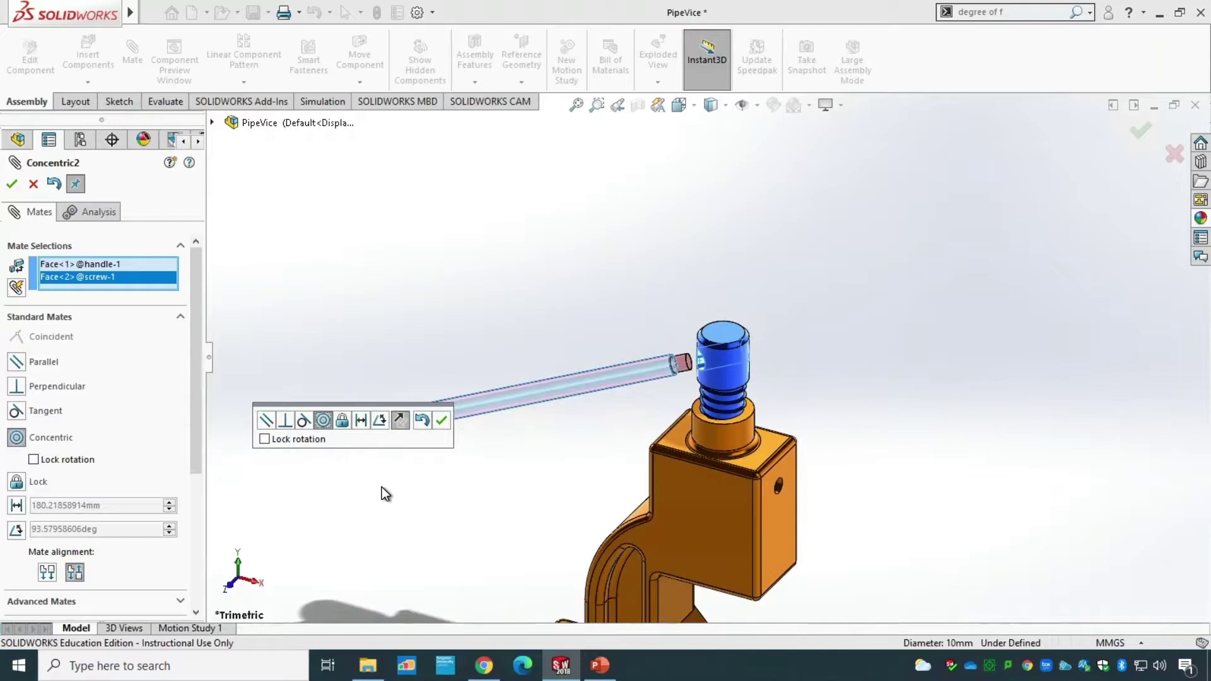
left_click(442, 420)
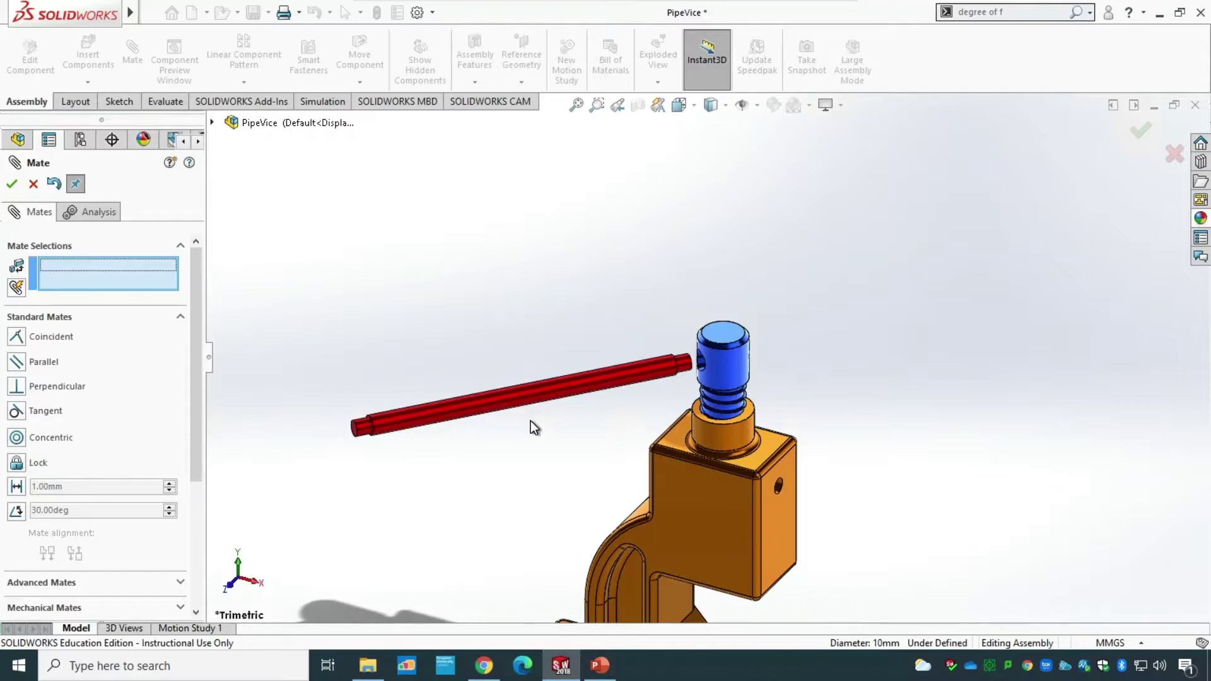
Centre the handle in the screw's head with a coincident mate between the screw's Front Plane and the handle's Top Plane.
left_click(212, 123)
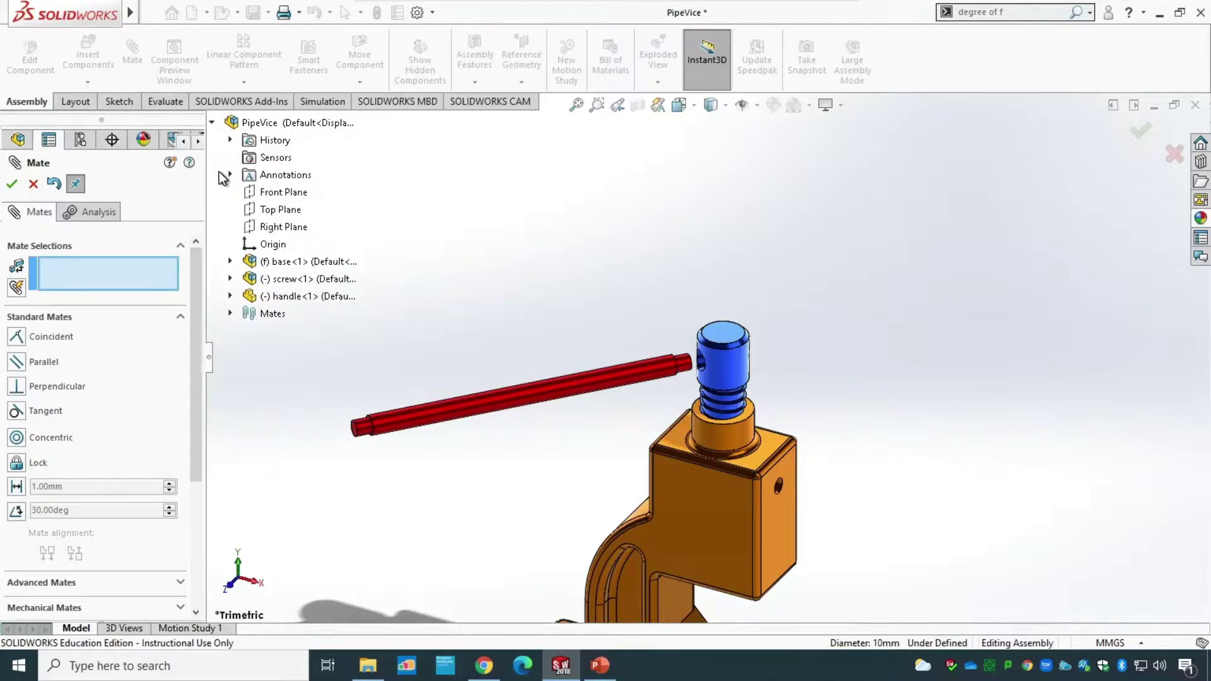
left_click(230, 279)
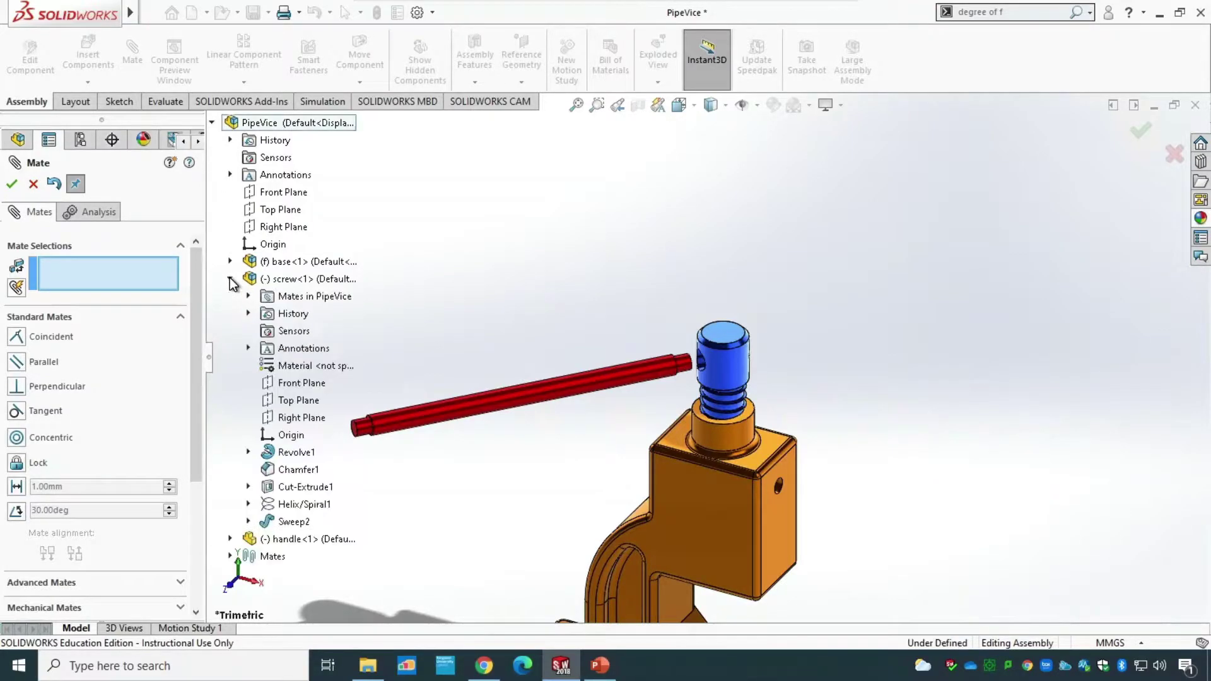
left_click(301, 382)
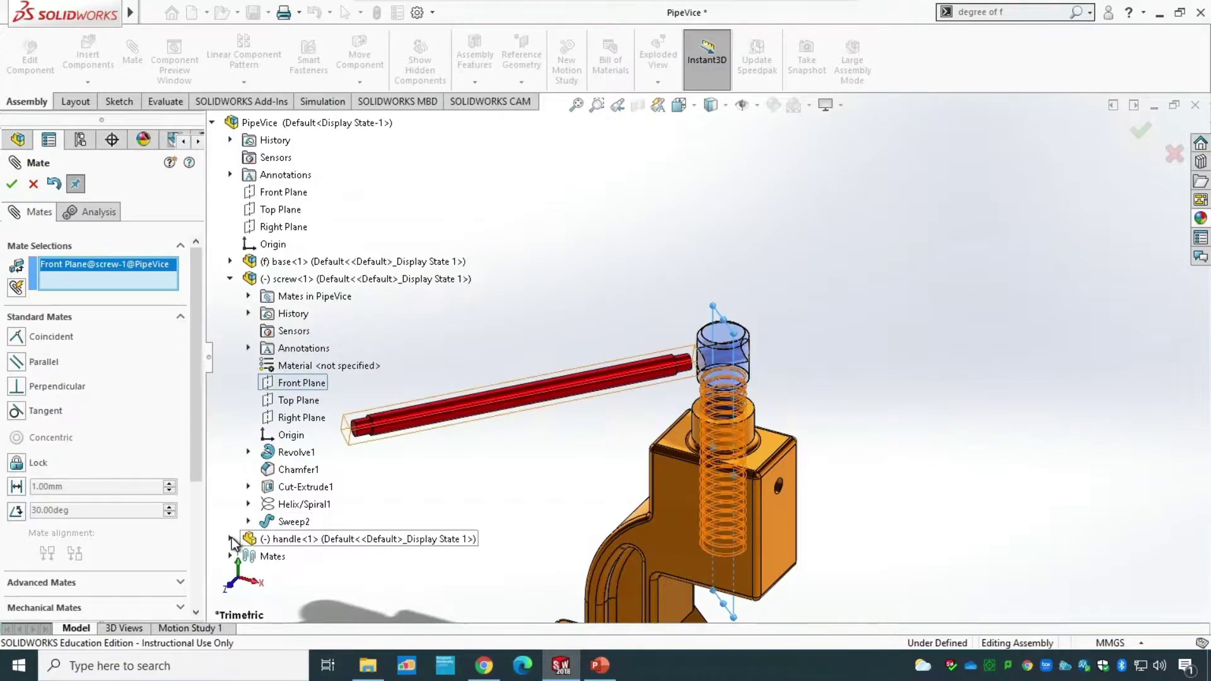
left_click(230, 540)
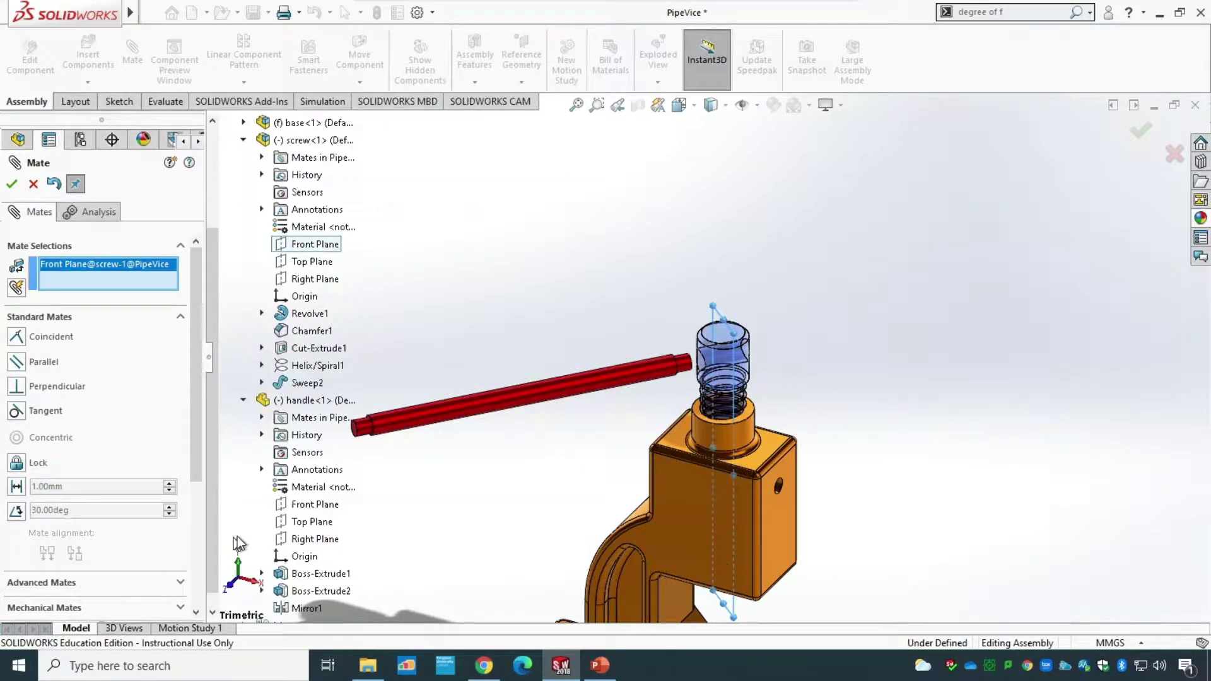
left_click(310, 523)
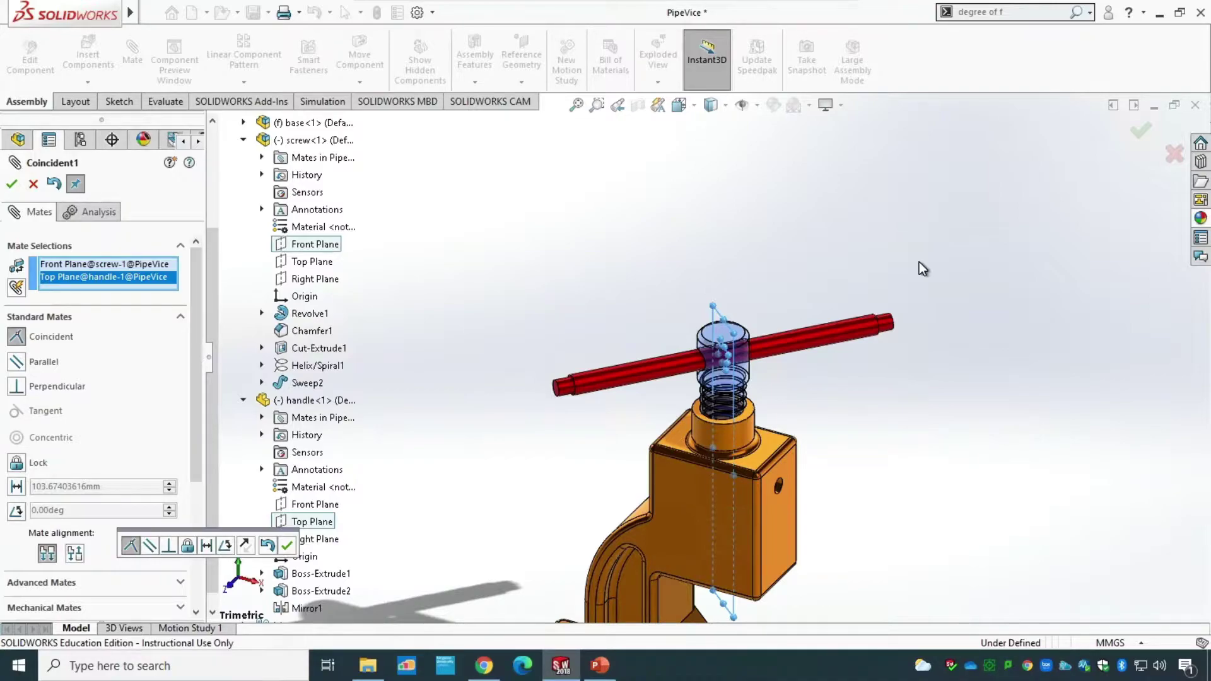
left_click(13, 185)
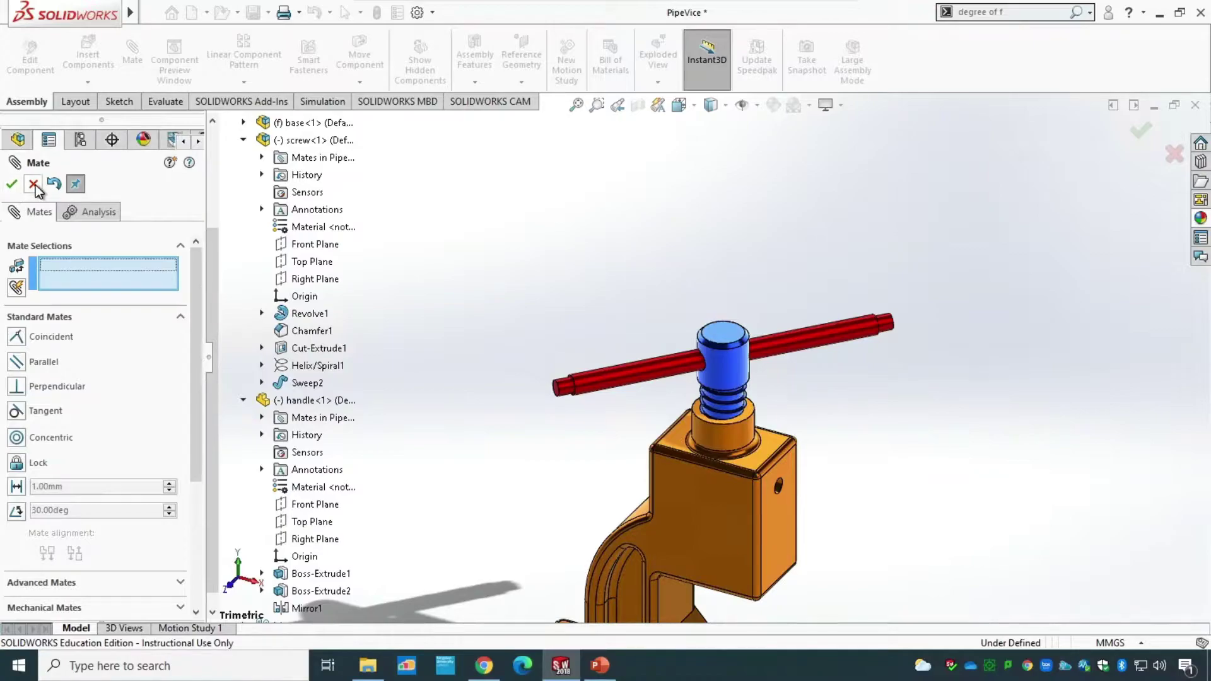
left_click(33, 184)
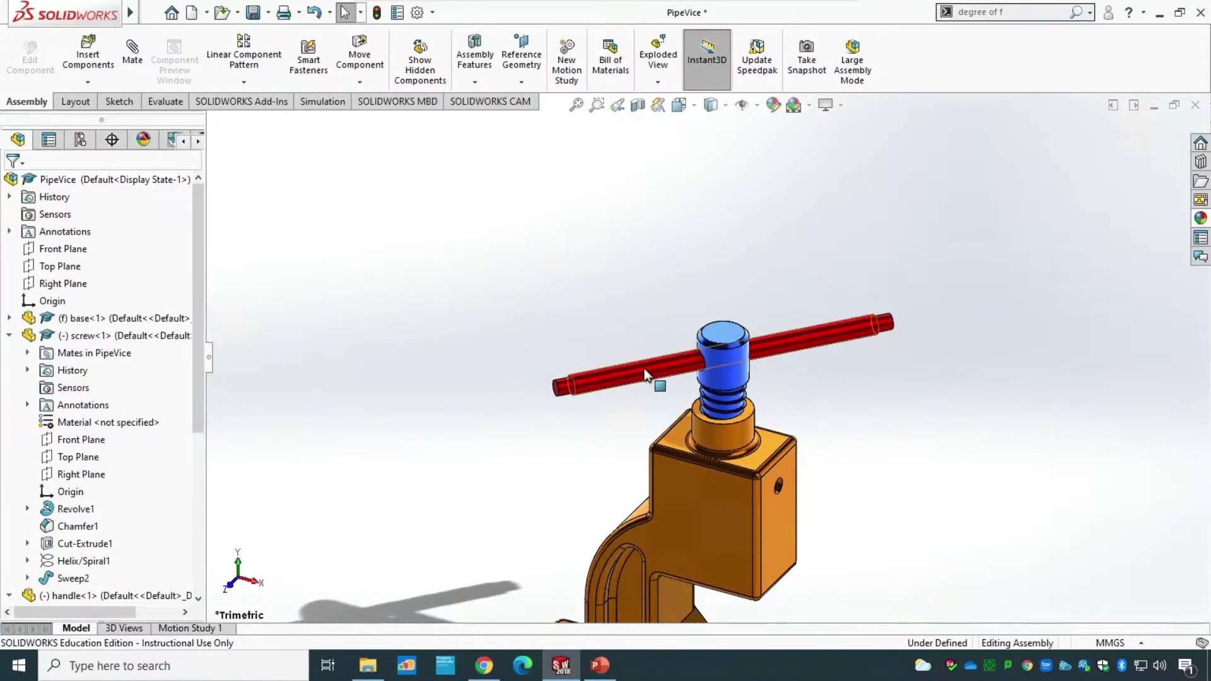
Move the handle freely upward so the screw rises out of the base's boss and swings slightly about its axis.
left_click(357, 56)
left_click_drag(641, 374, 663, 294)
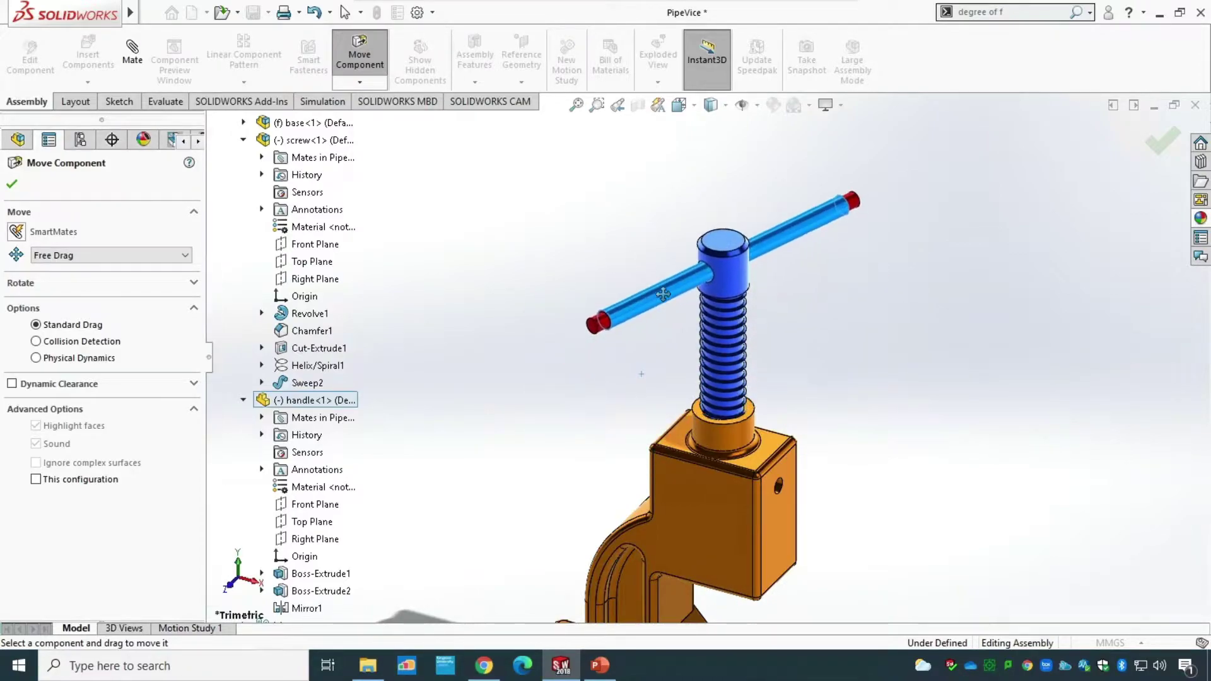
left_click(12, 185)
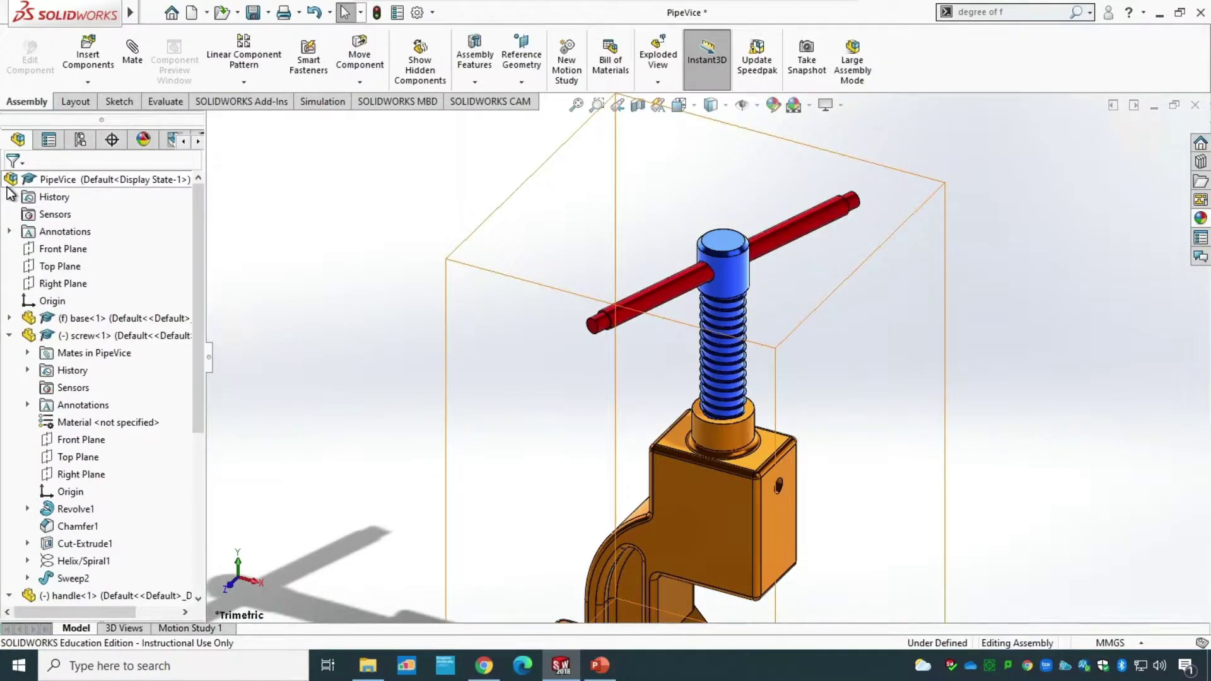
Insert the handle screw part beside the vice, and collapse the screw and handle entries in the feature tree.
left_click(91, 62)
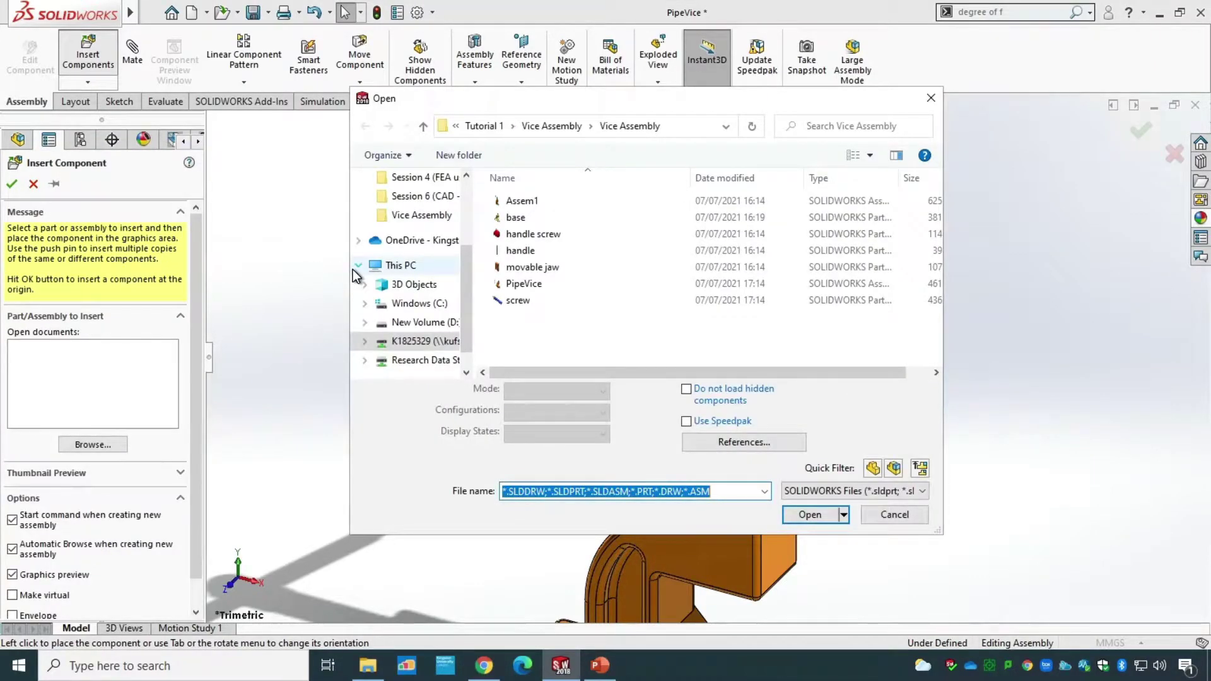
left_click(554, 236)
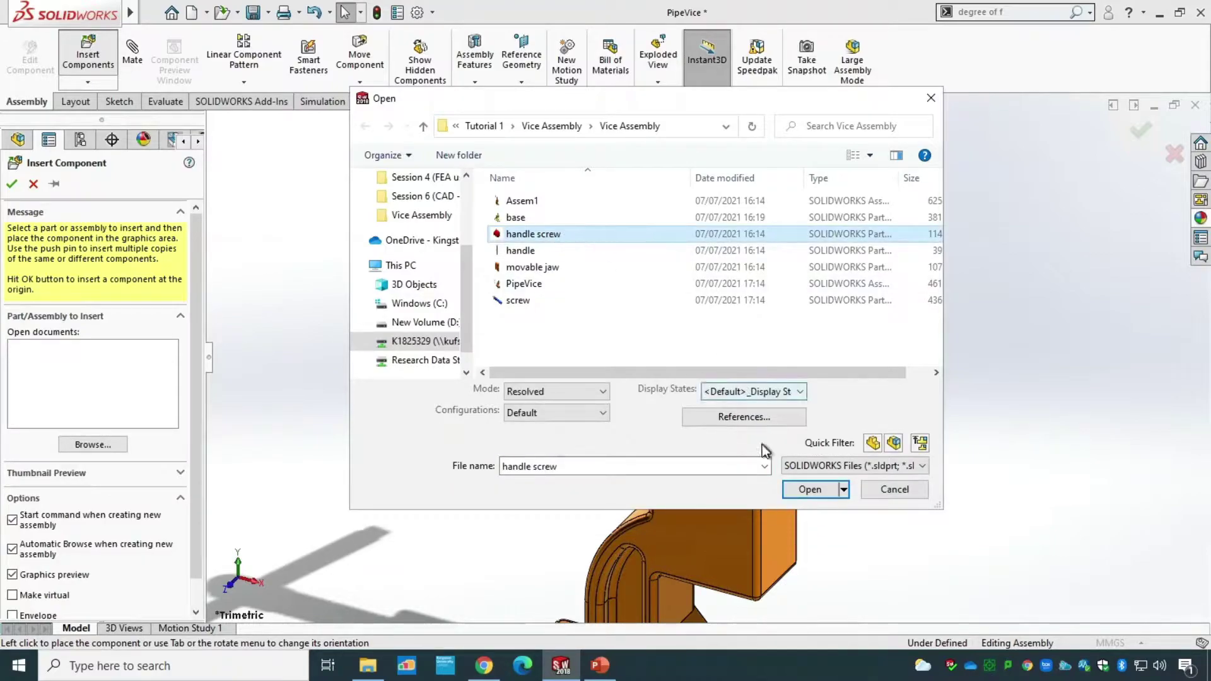
left_click(811, 490)
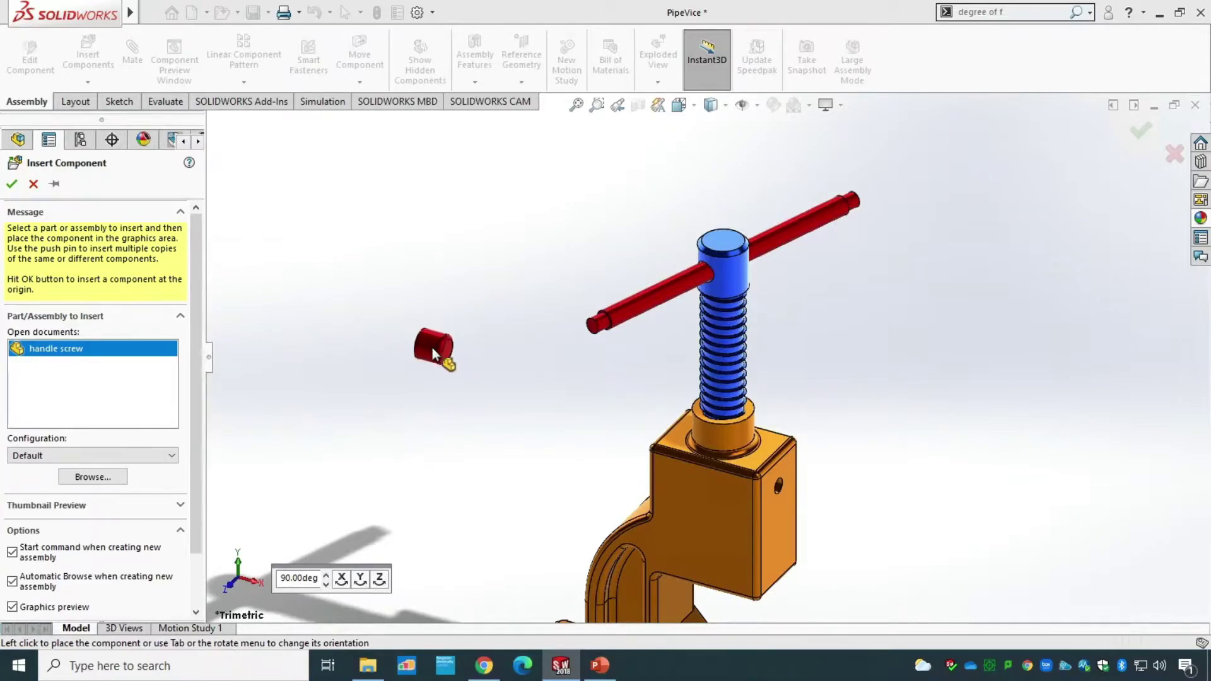
left_click(429, 349)
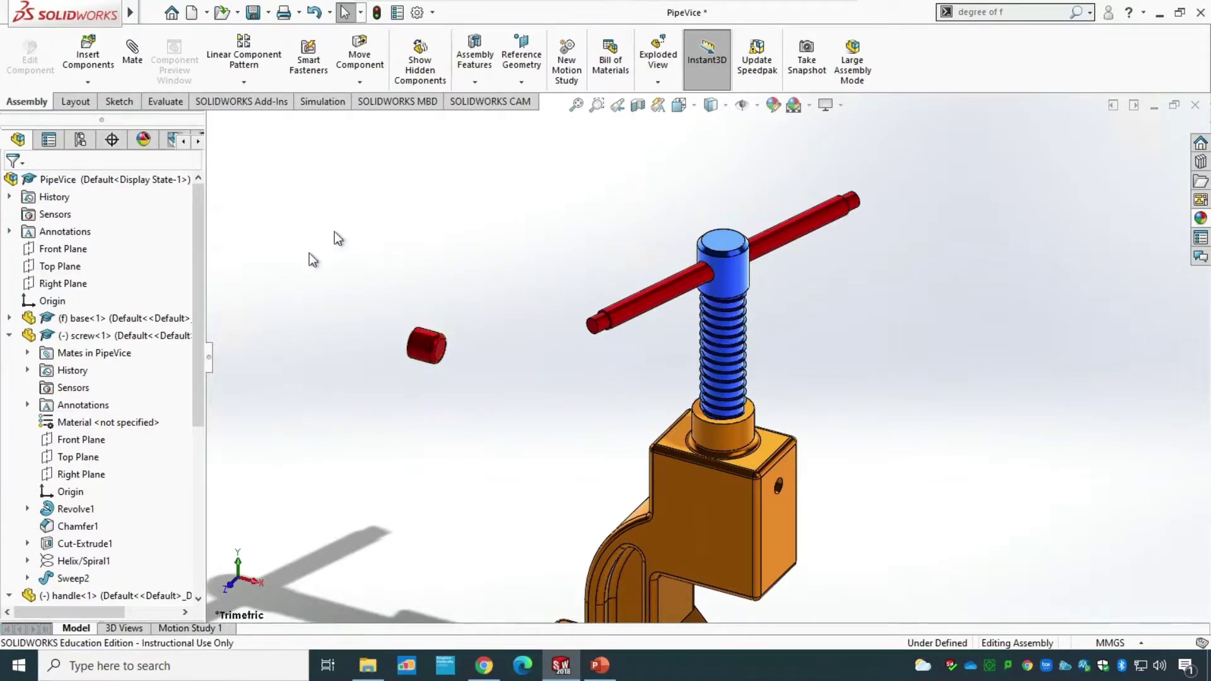
left_click(9, 335)
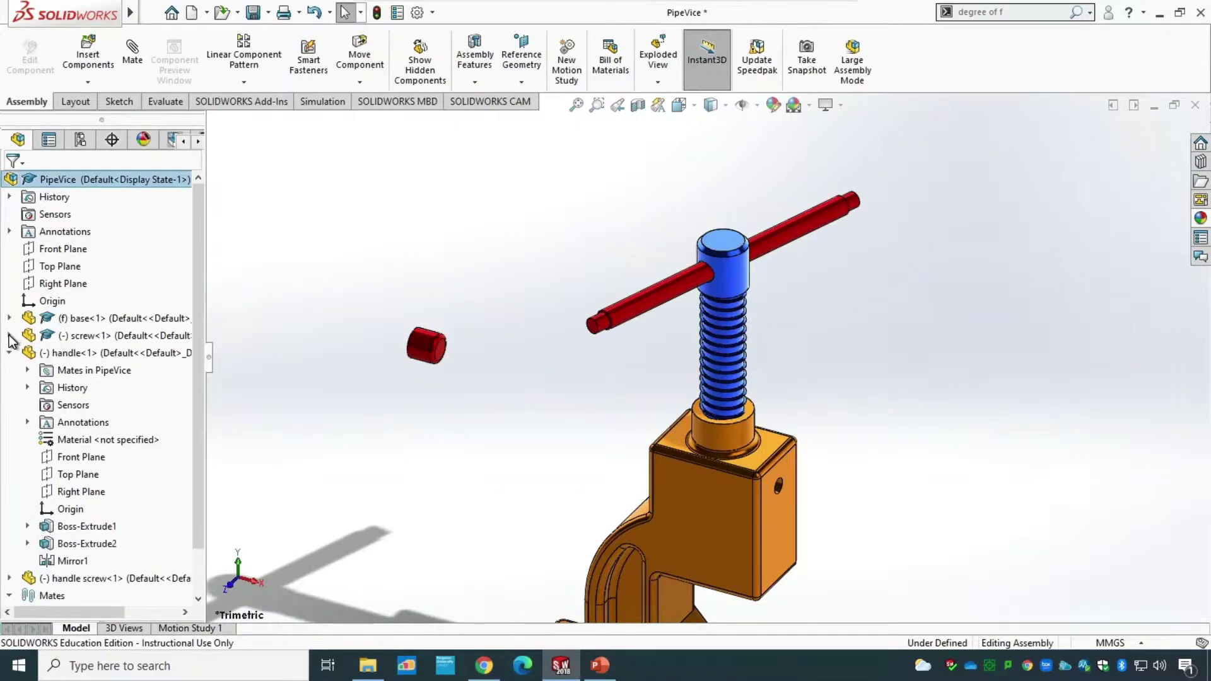
left_click(9, 353)
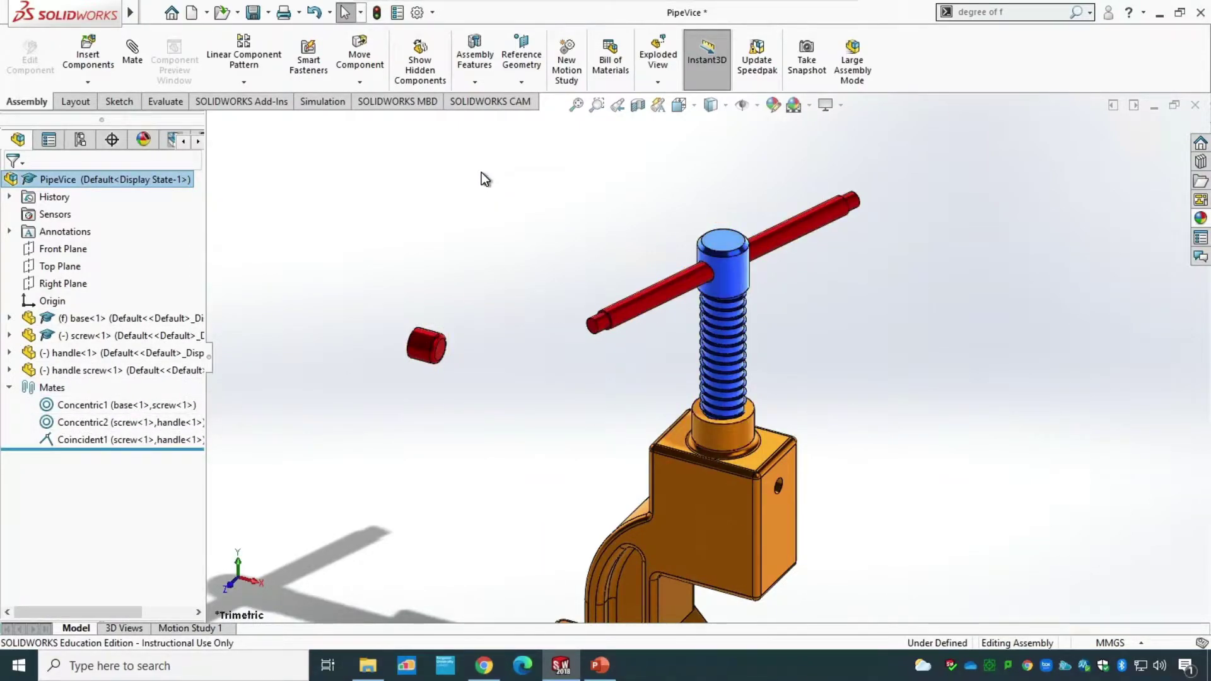
Add a concentric mate between the handle screw's outer face and the handle's reduced end, flipping the alignment so its bore faces the handle.
left_click(131, 56)
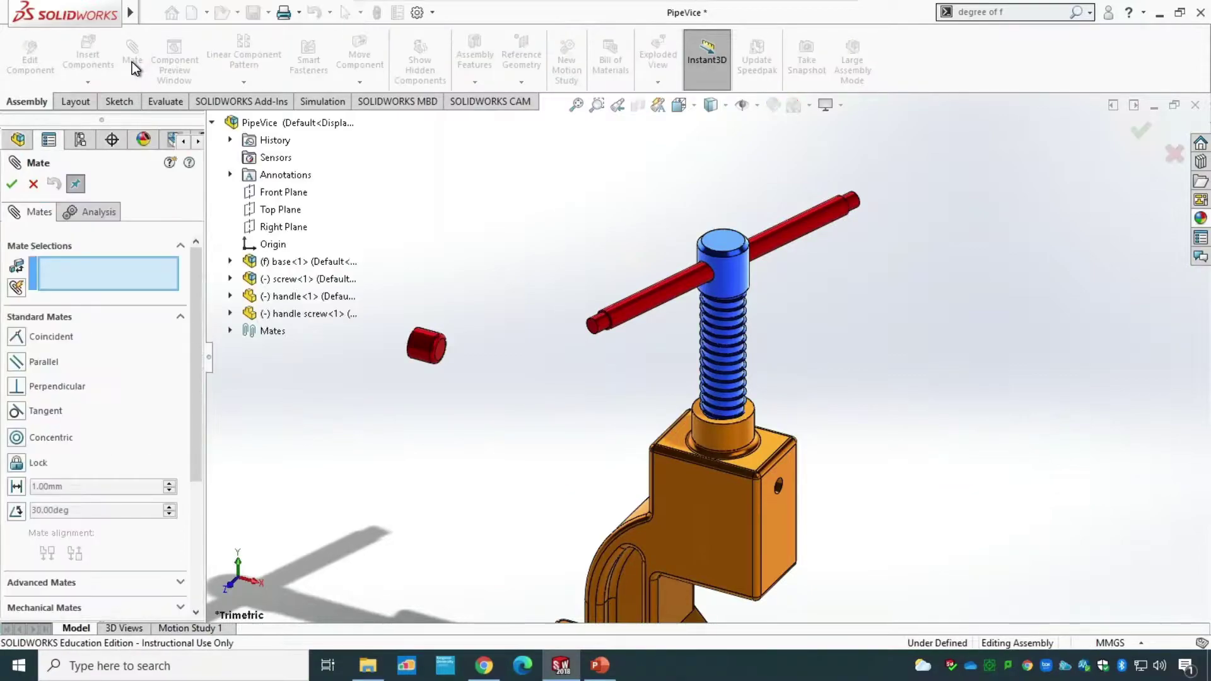
left_click(420, 342)
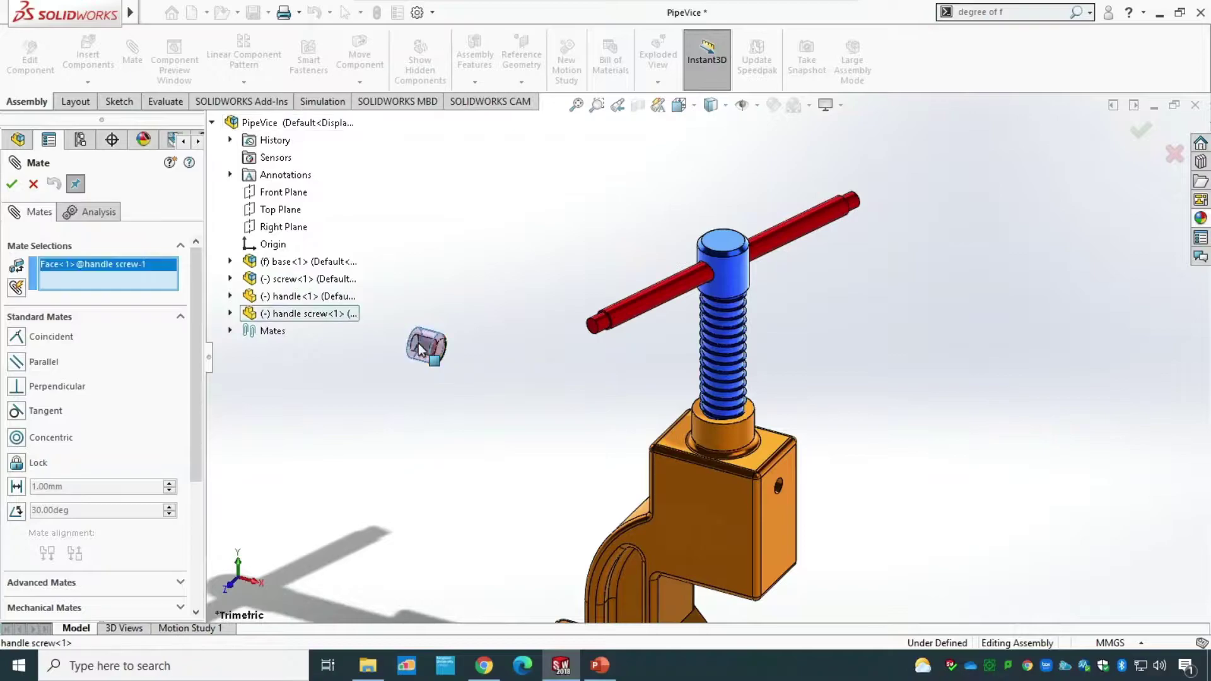
left_click(603, 327)
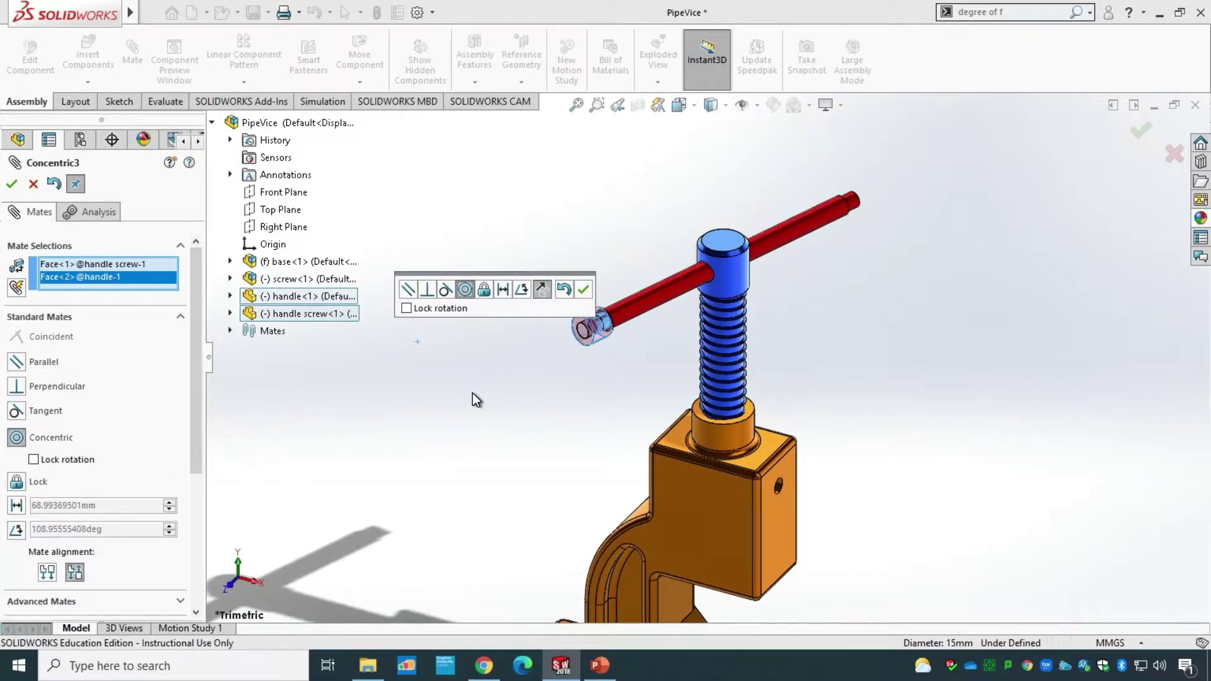
left_click(48, 572)
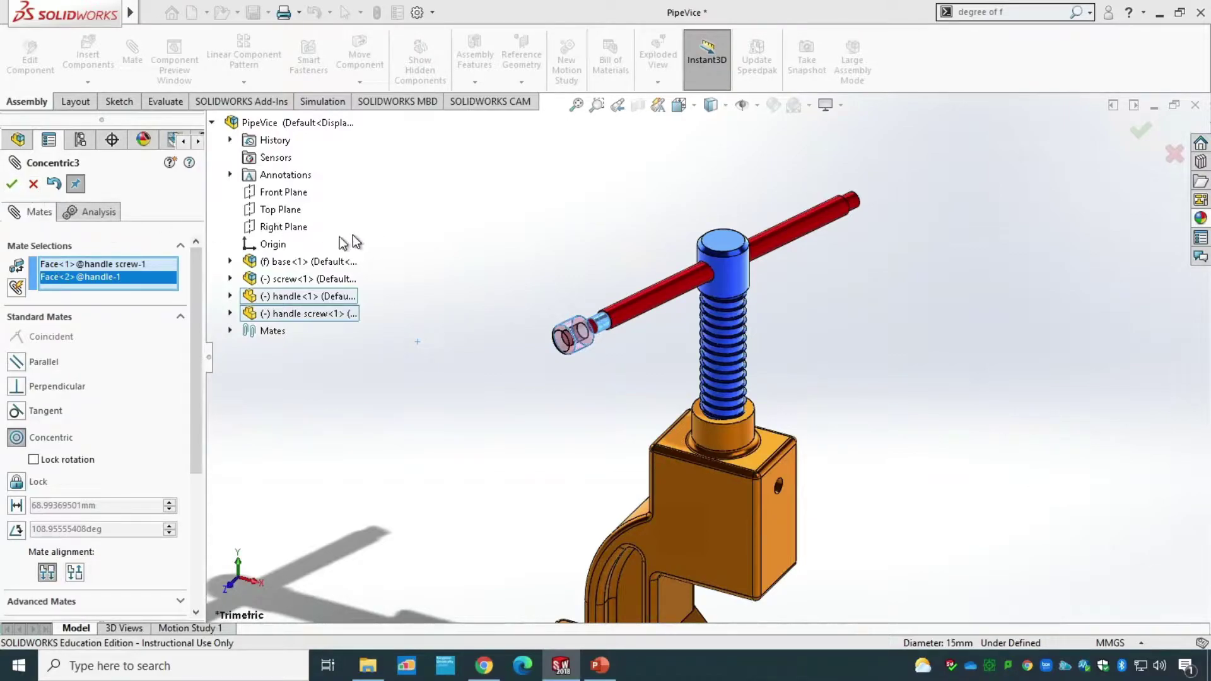
left_click(11, 185)
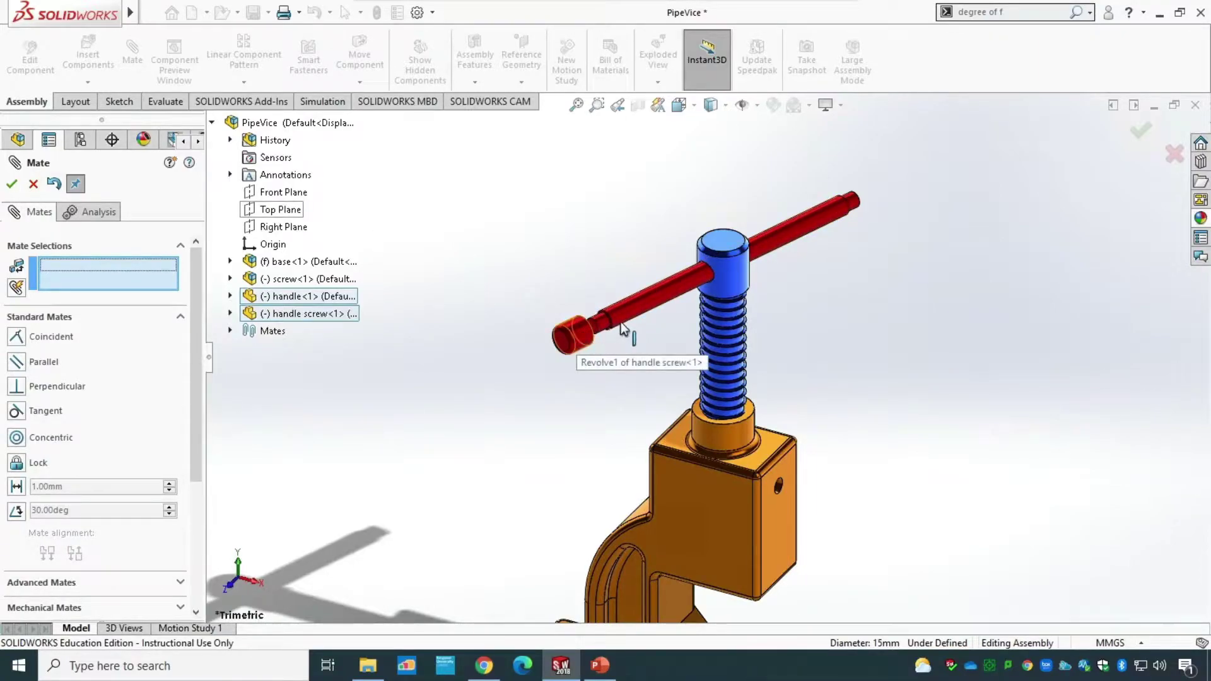
Seat the handle screw on the handle with a coincident mate between the handle's end face and the bottom face of the bore.
scroll(626, 339, "down", 8)
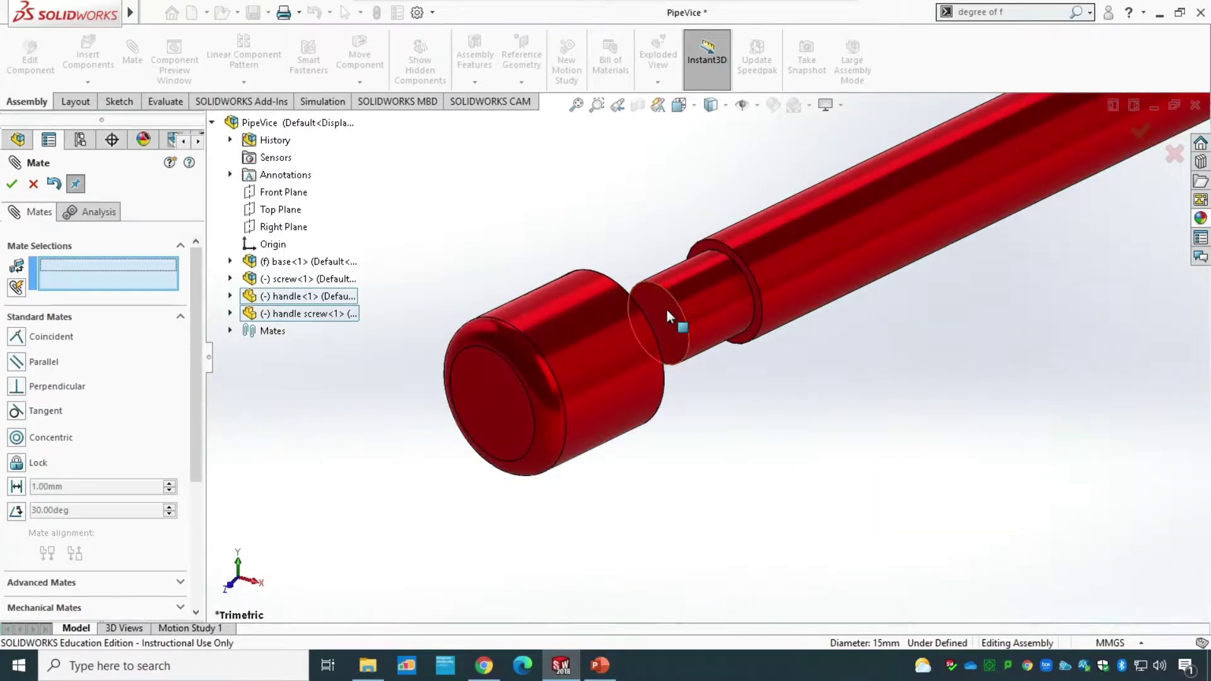
left_click(675, 324)
scroll(699, 400, "up", 5)
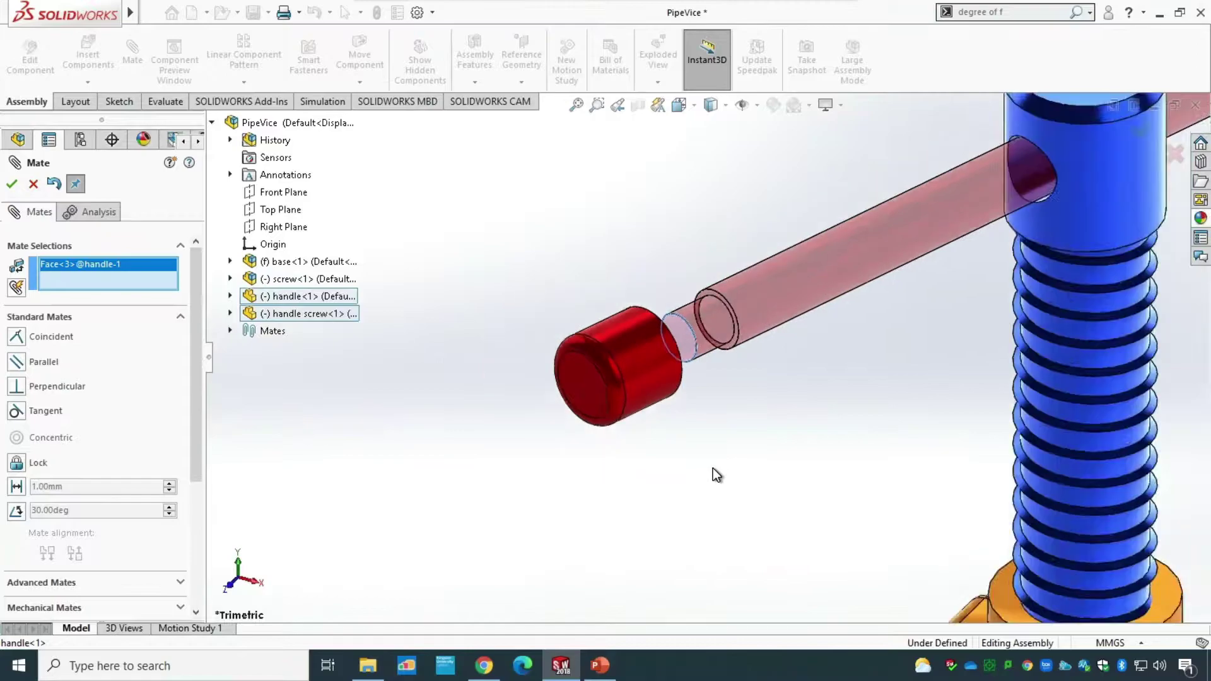
middle_click_drag(786, 489, 633, 537)
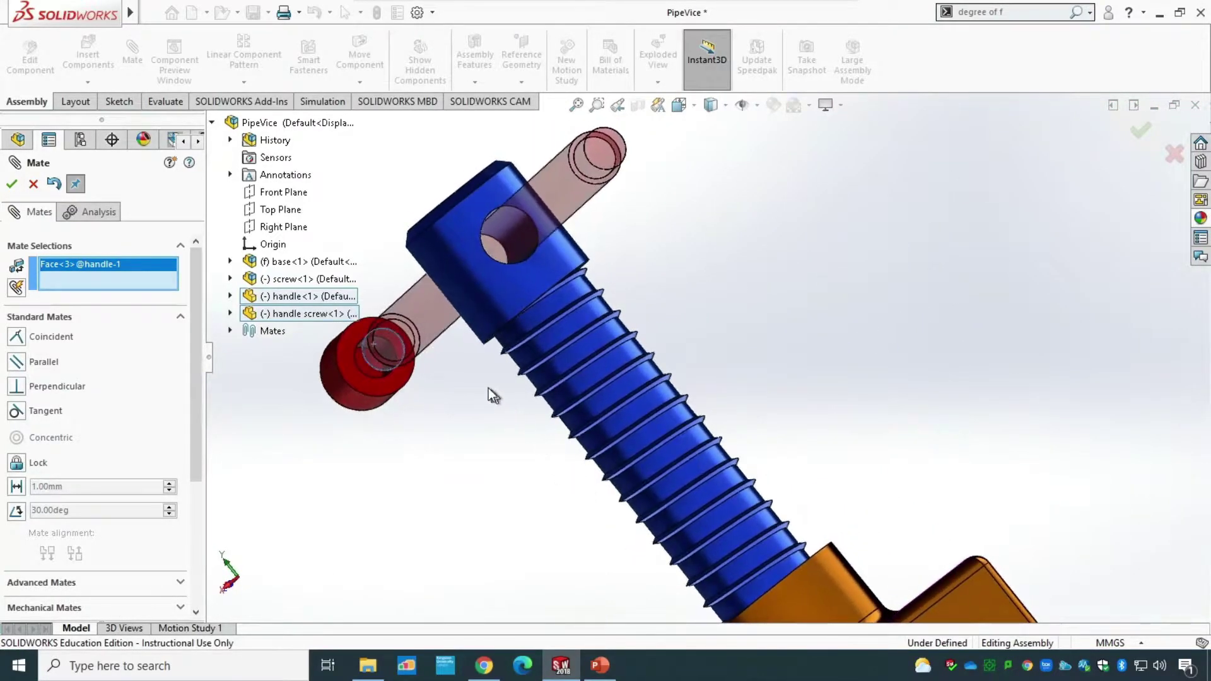
scroll(366, 369, "down", 3)
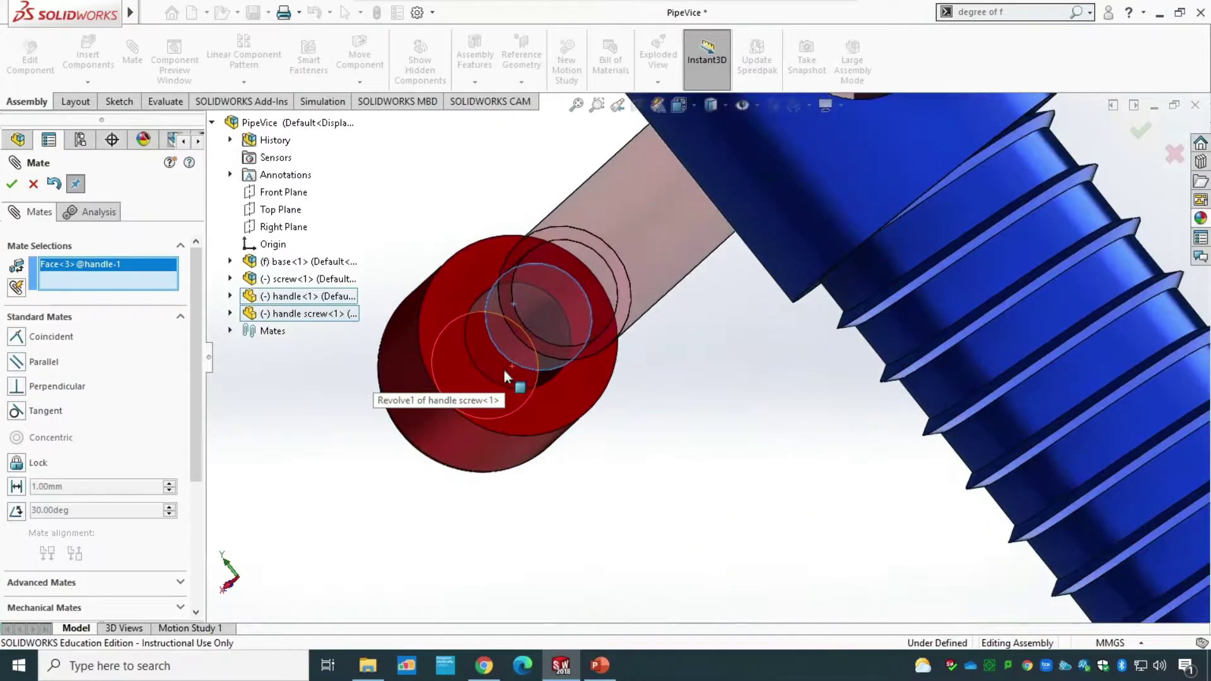
left_click(502, 372)
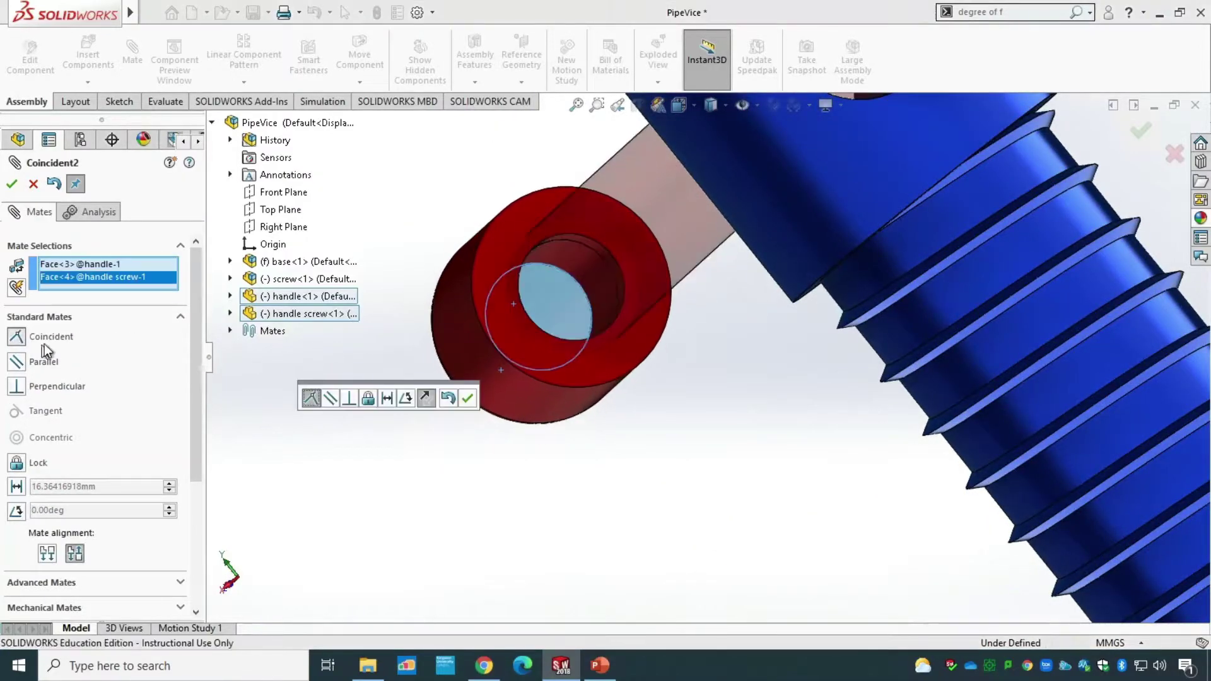
scroll(481, 459, "up", 3)
middle_click_drag(446, 486, 530, 422)
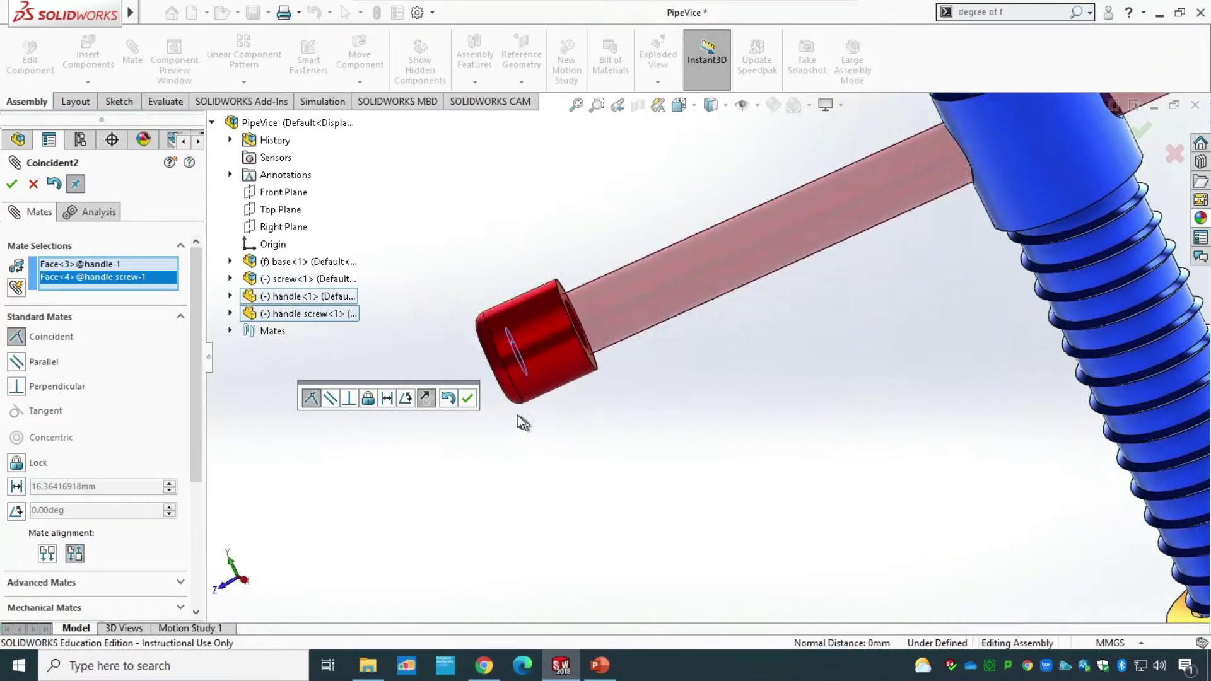
left_click(473, 399)
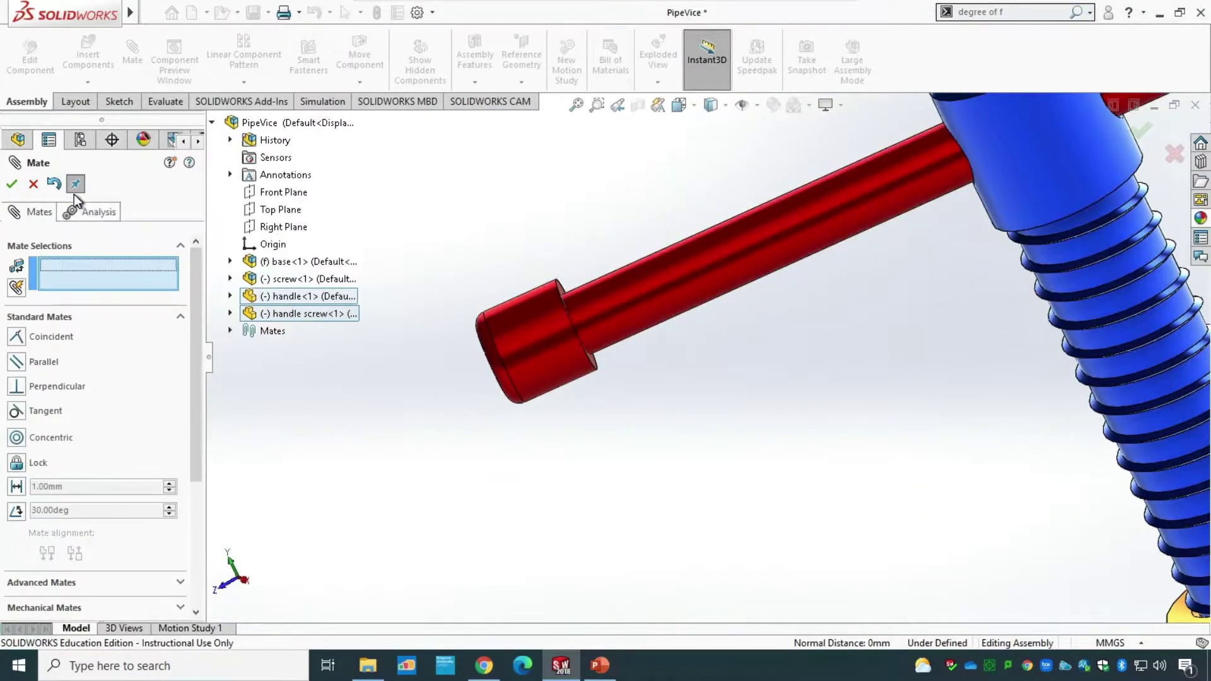
left_click(31, 185)
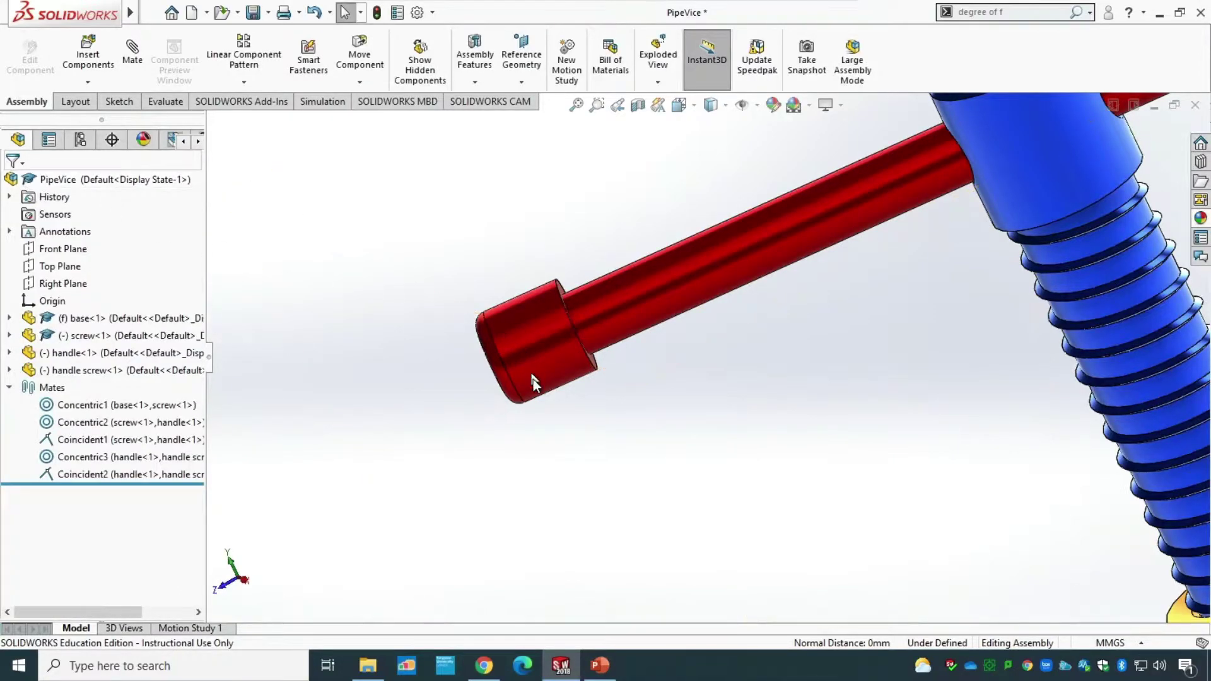
scroll(539, 449, "down", 3)
scroll(539, 449, "up", 5)
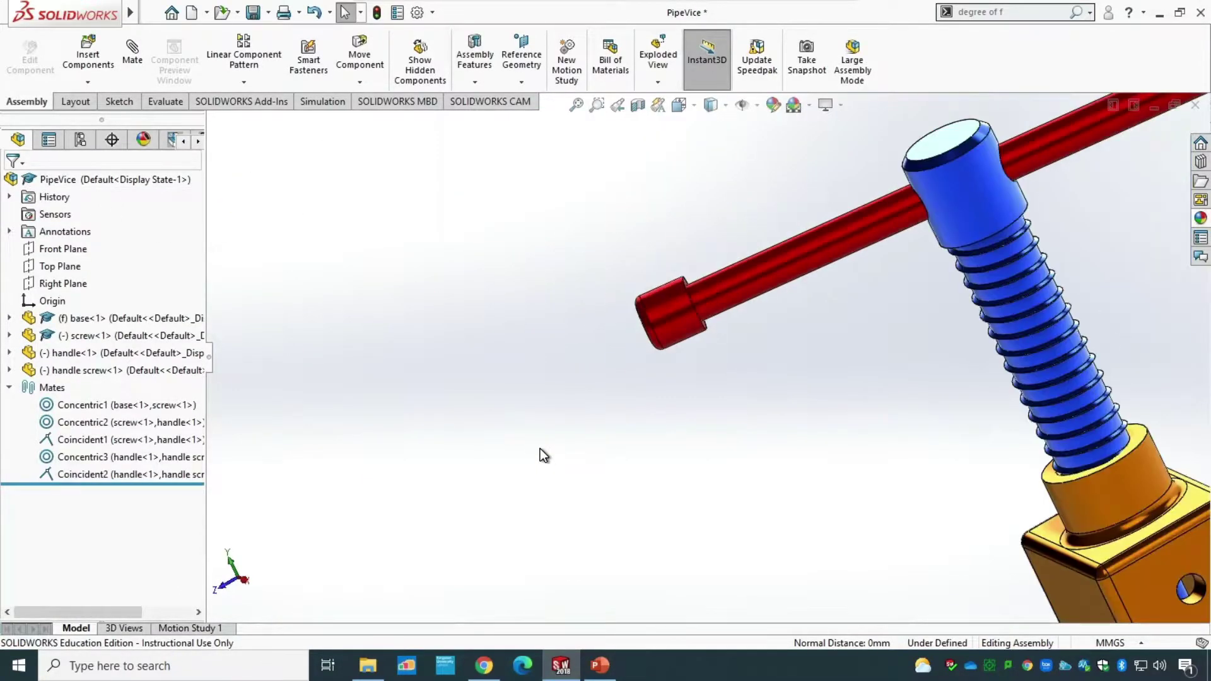
Move the screw freely downward into the base's boss, and try swinging the handle about the screw's axis.
key("ctrl+7")
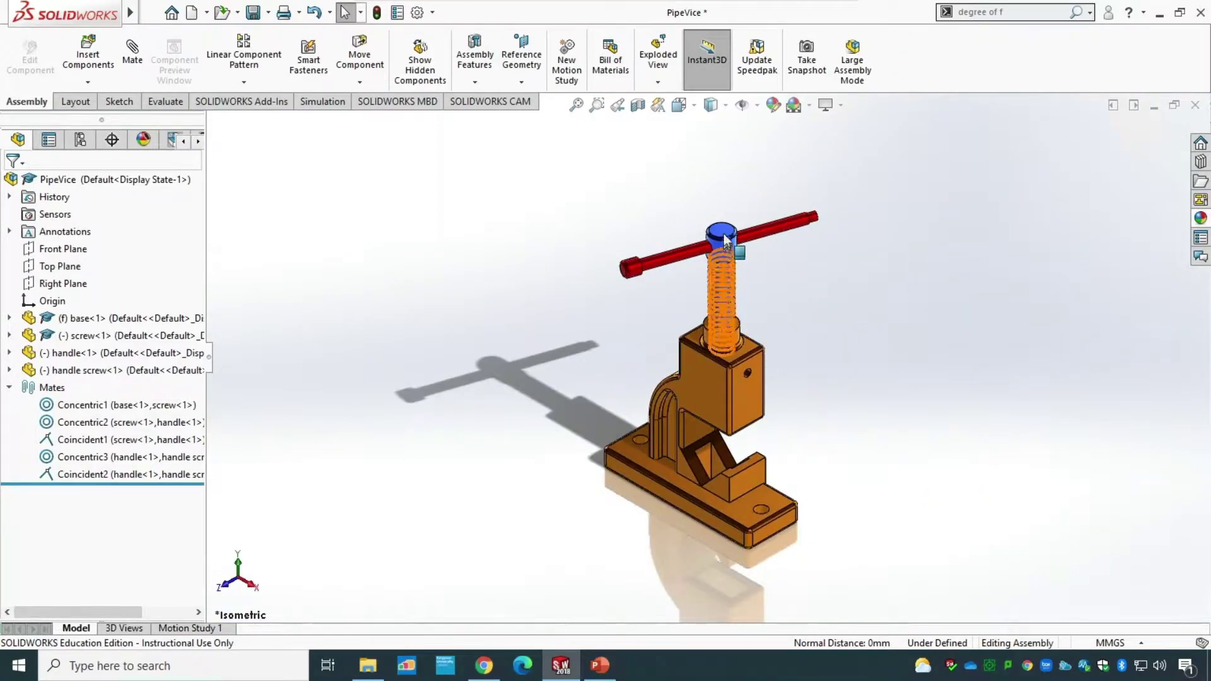
left_click(359, 60)
left_click_drag(722, 248, 724, 289)
mouse_move(650, 282)
left_mouse_down()
mouse_move(688, 334)
mouse_move(707, 318)
mouse_move(629, 261)
mouse_move(656, 290)
mouse_move(662, 272)
mouse_move(630, 281)
left_mouse_up()
left_click(12, 185)
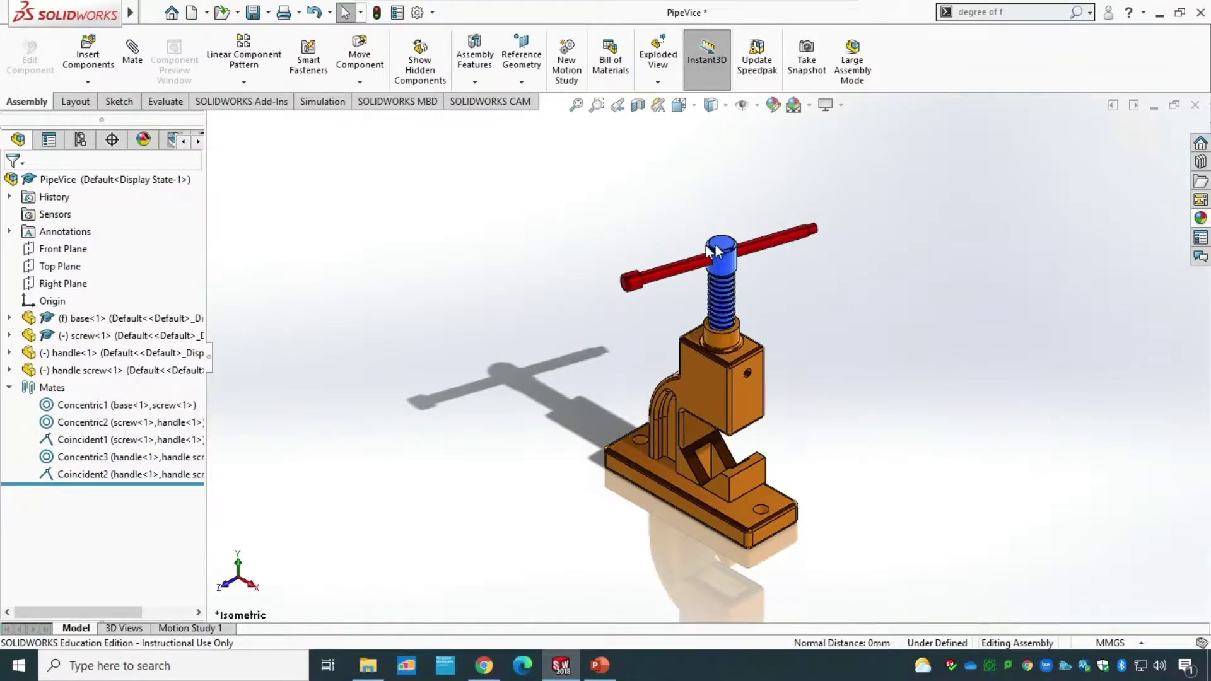
Mirror the handle screw about the screw part's Front Plane onto the handle's other end, and collapse the screw's tree entry.
left_click(249, 84)
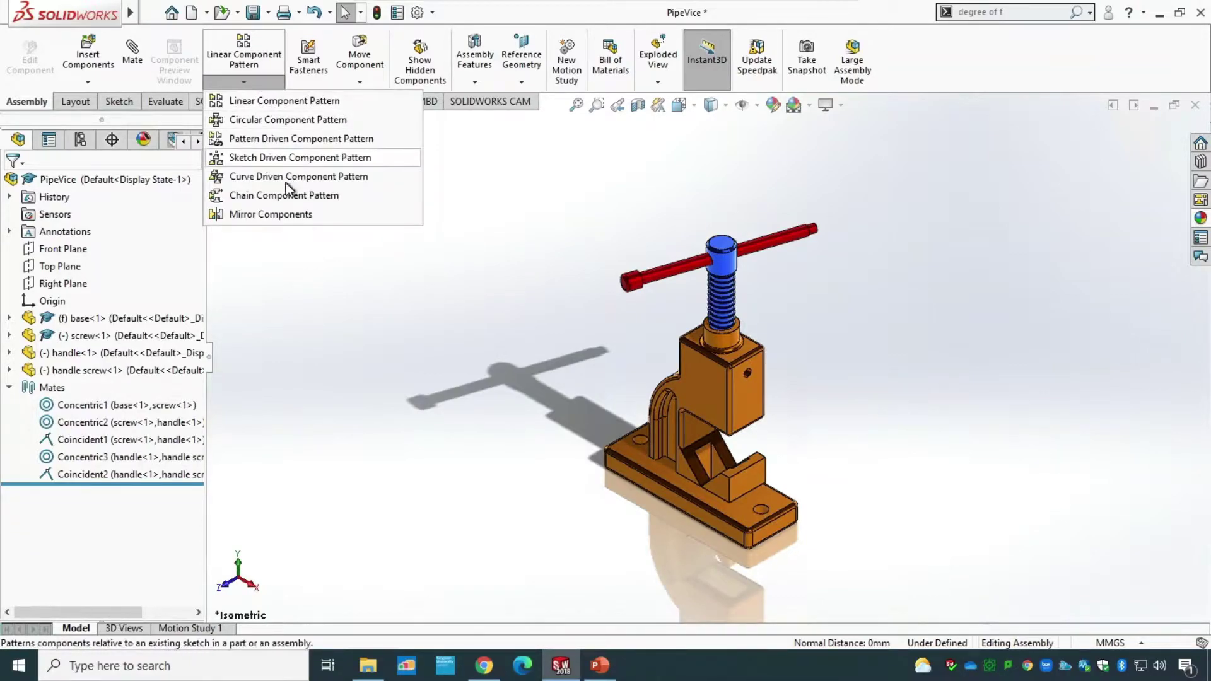
left_click(284, 216)
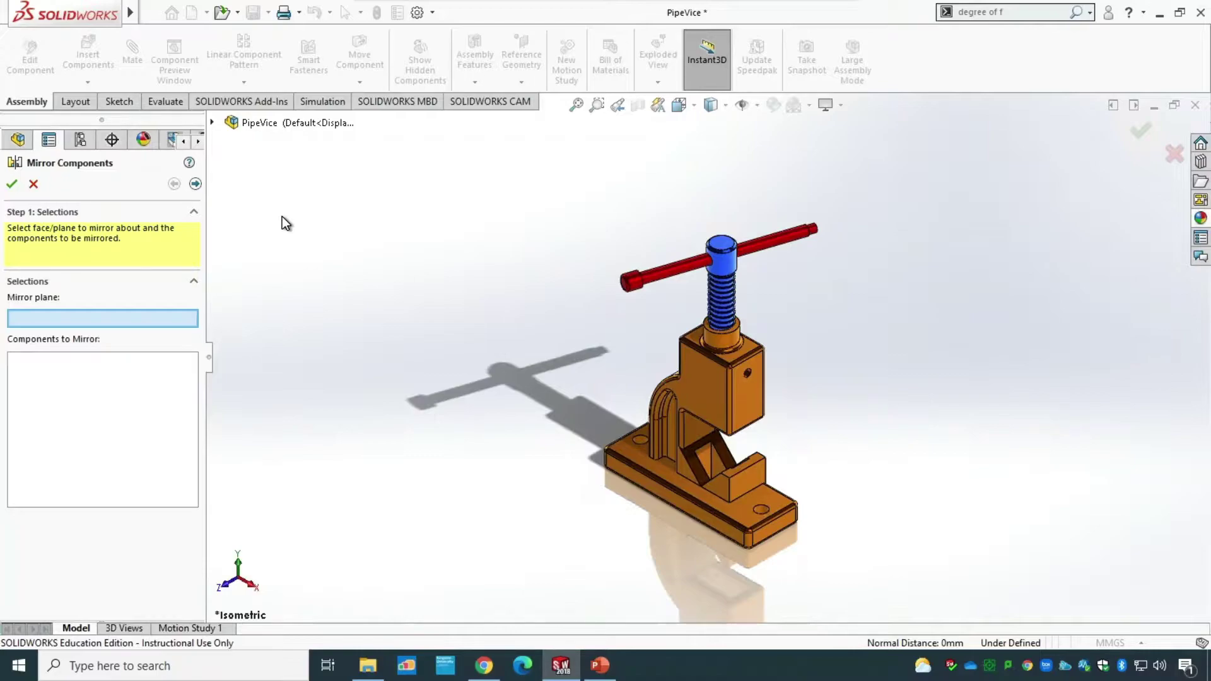
left_click(212, 123)
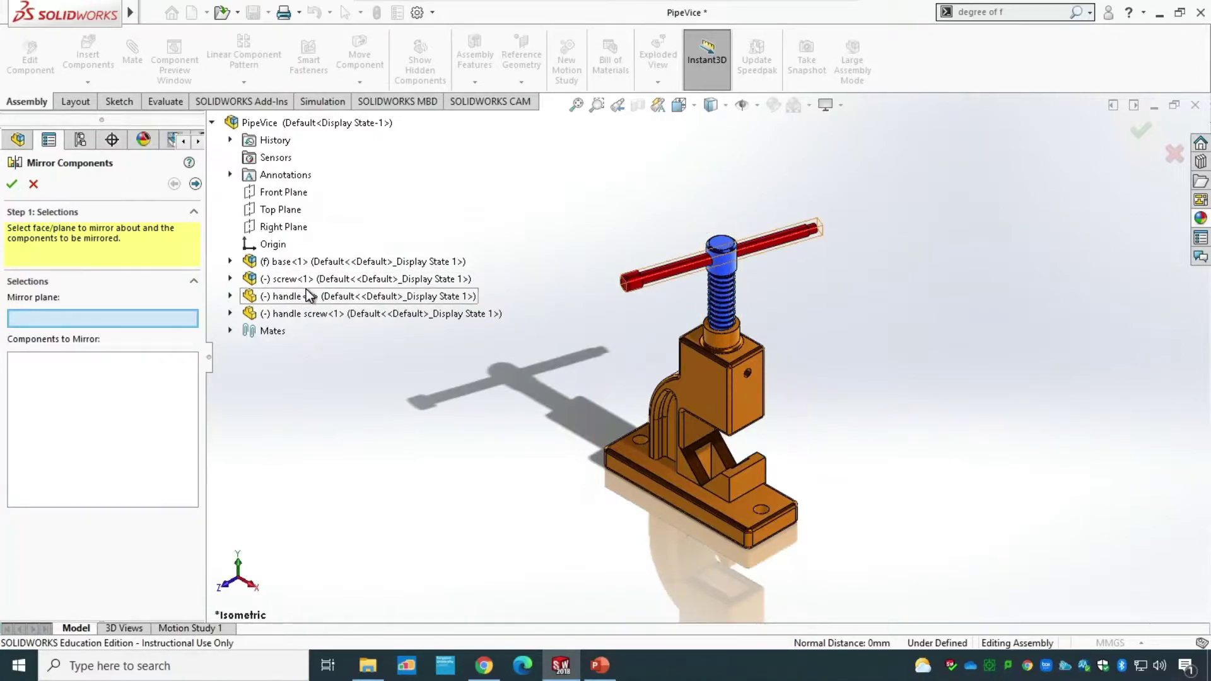
left_click(231, 279)
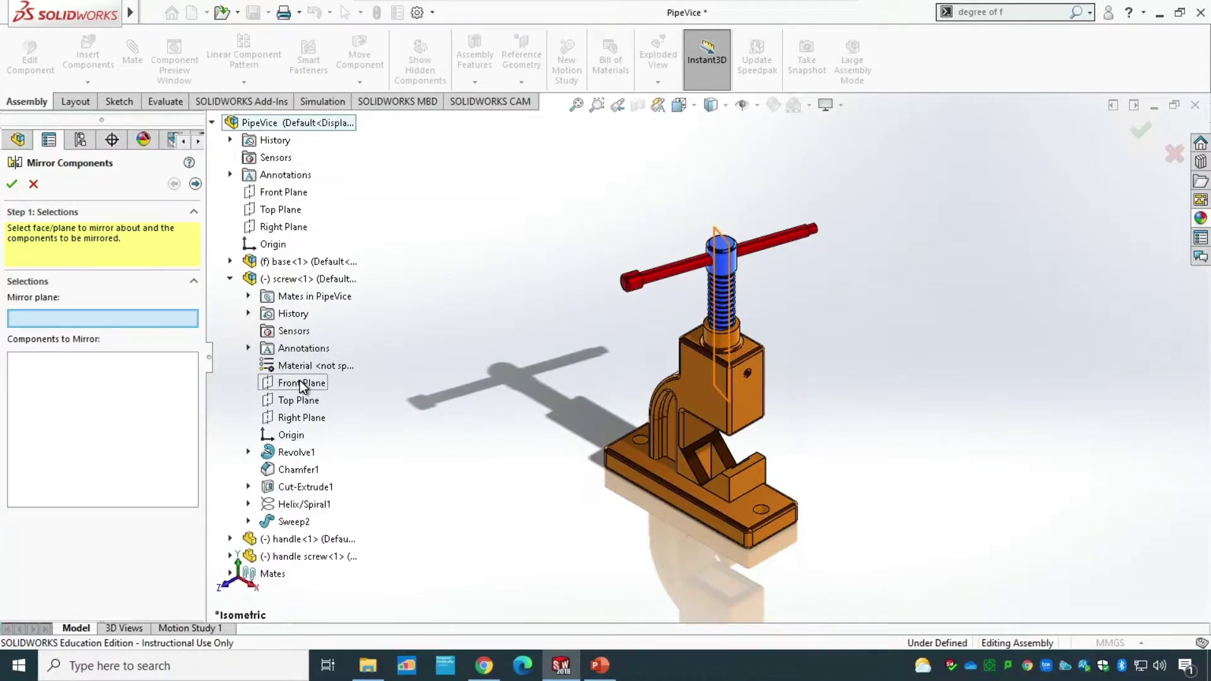
left_click(300, 383)
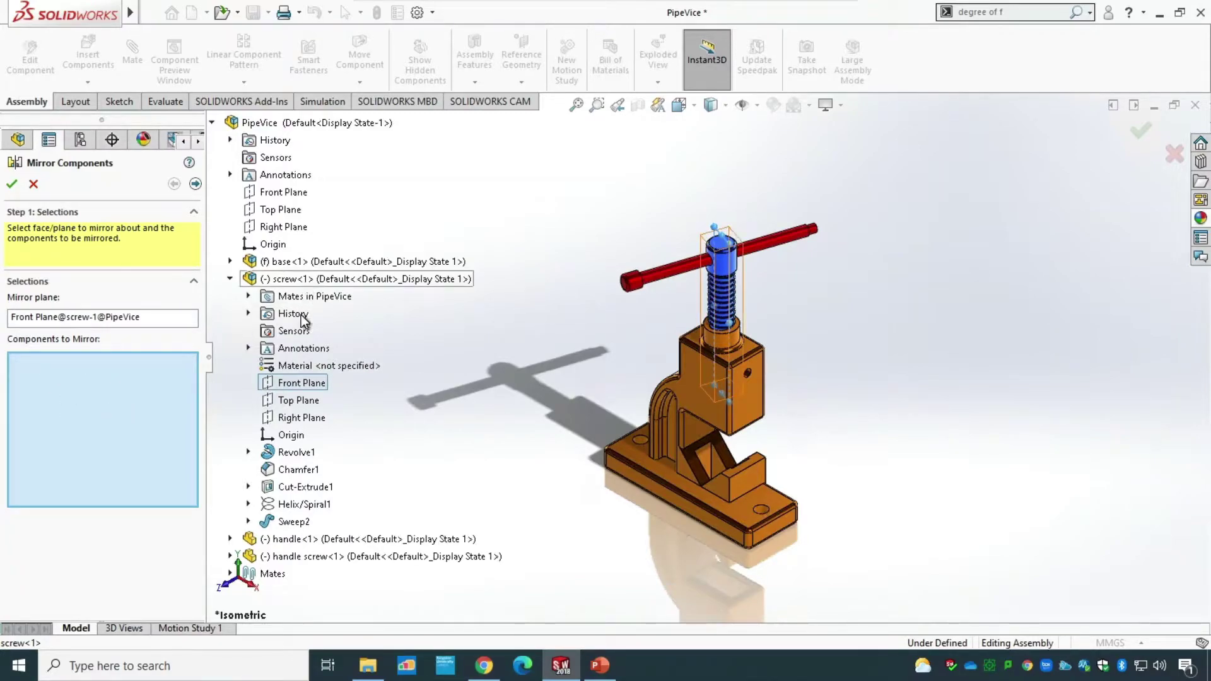
left_click(312, 556)
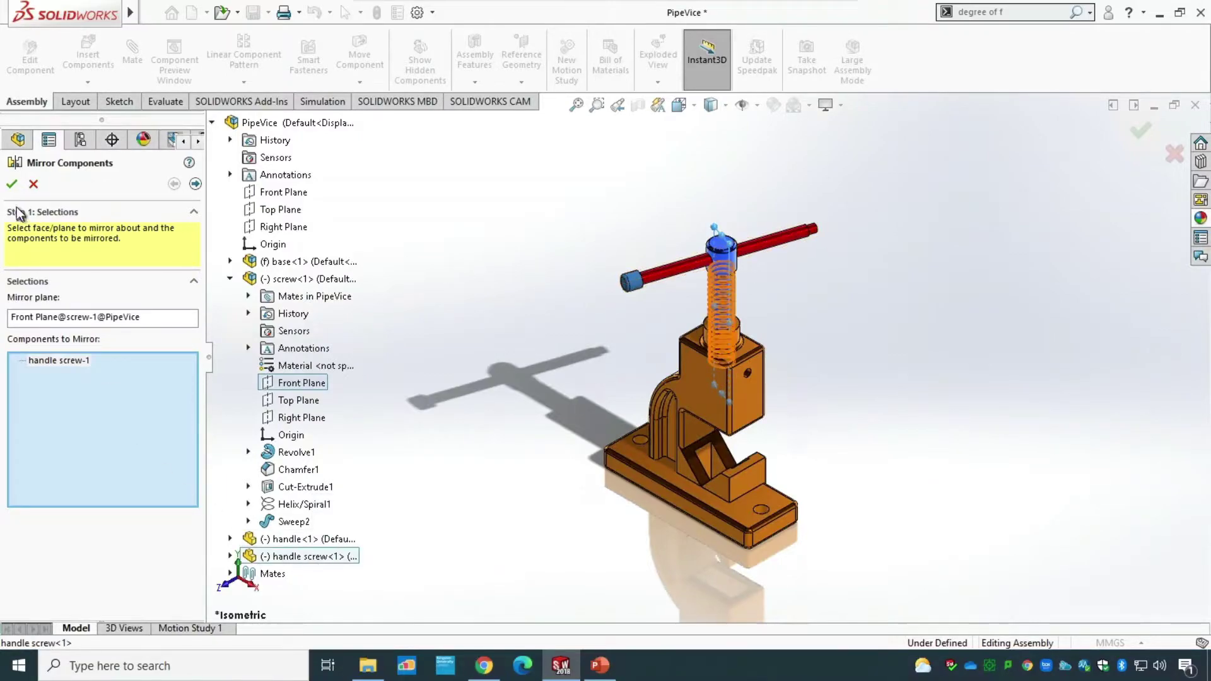
left_click(12, 184)
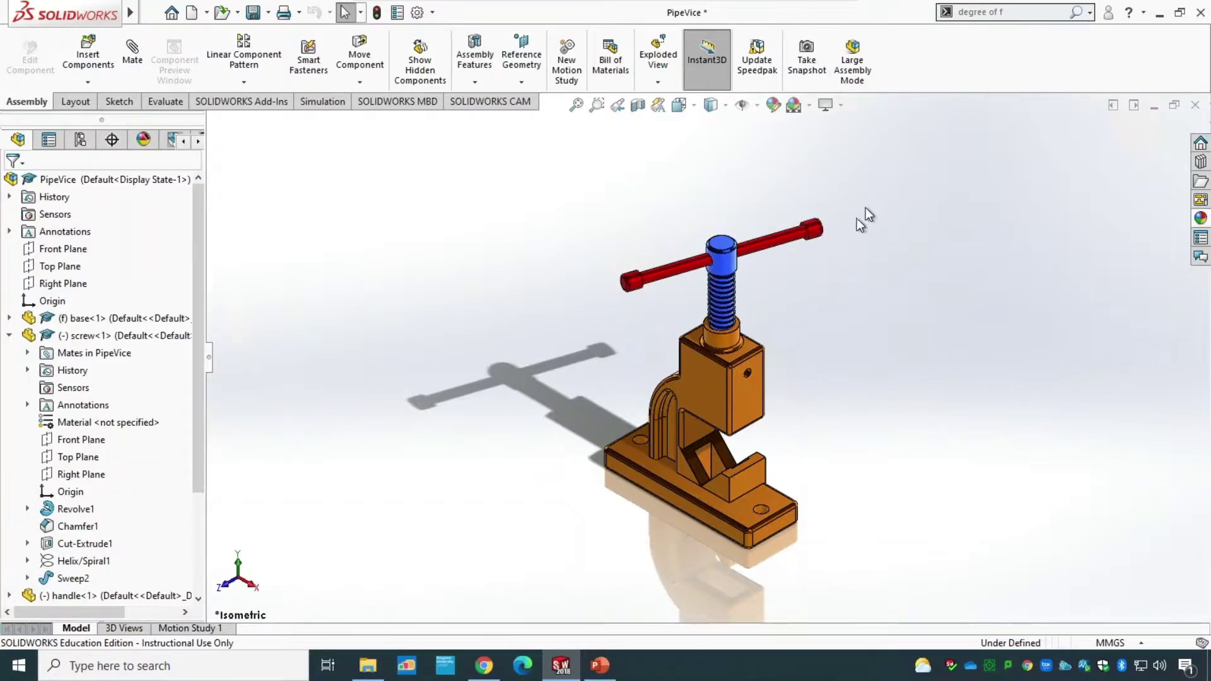
left_click(9, 335)
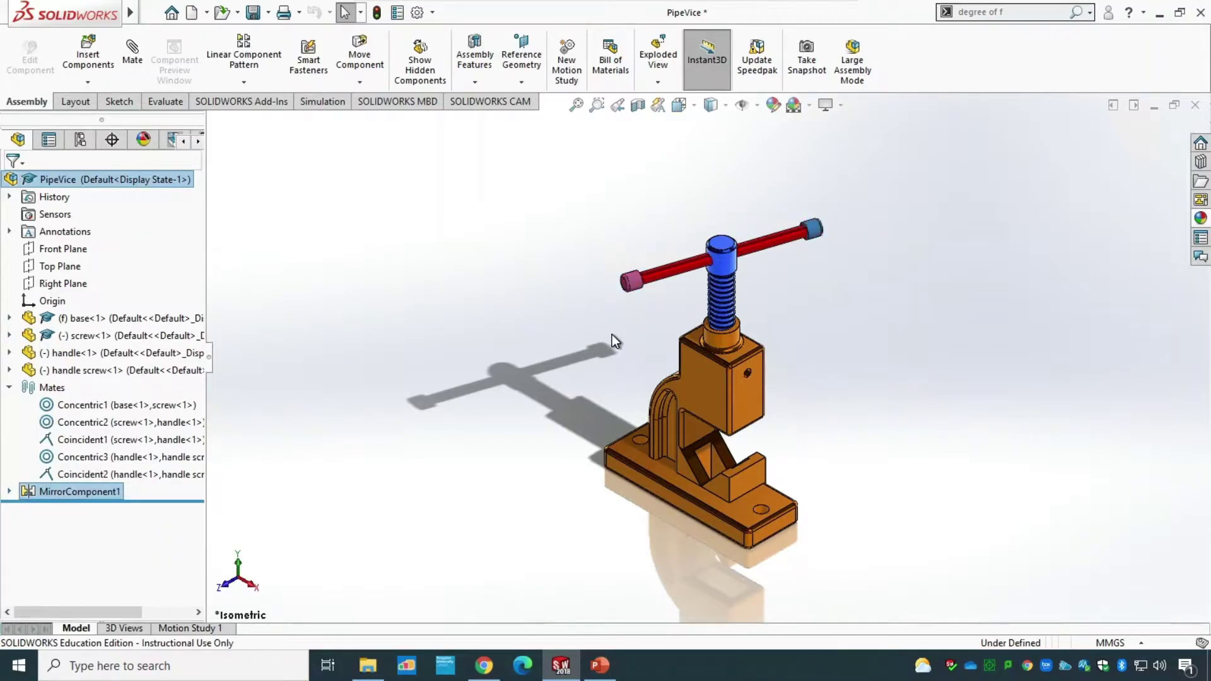
Move the handle freely downward, and raise the screw until its thread is clear of the base's boss.
left_click(357, 60)
mouse_move(759, 243)
left_mouse_down()
mouse_move(785, 398)
mouse_move(700, 120)
mouse_move(713, 138)
mouse_move(648, 250)
mouse_move(703, 211)
mouse_move(754, 230)
mouse_move(760, 260)
left_mouse_up()
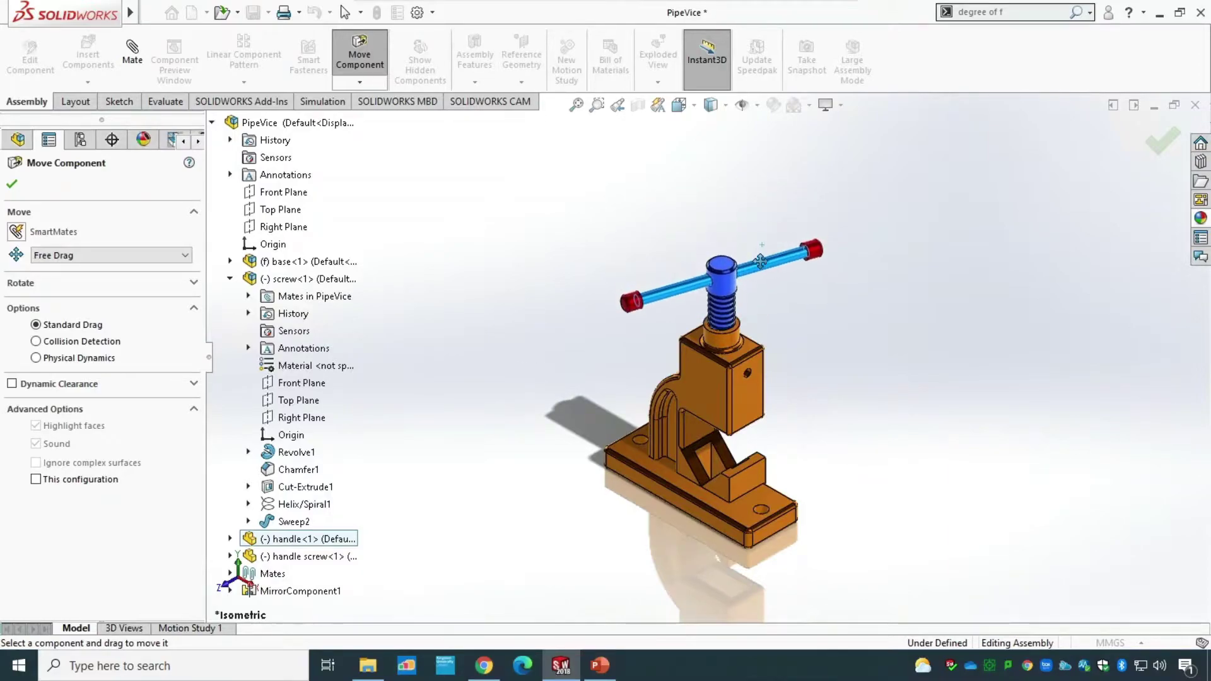
left_click(12, 185)
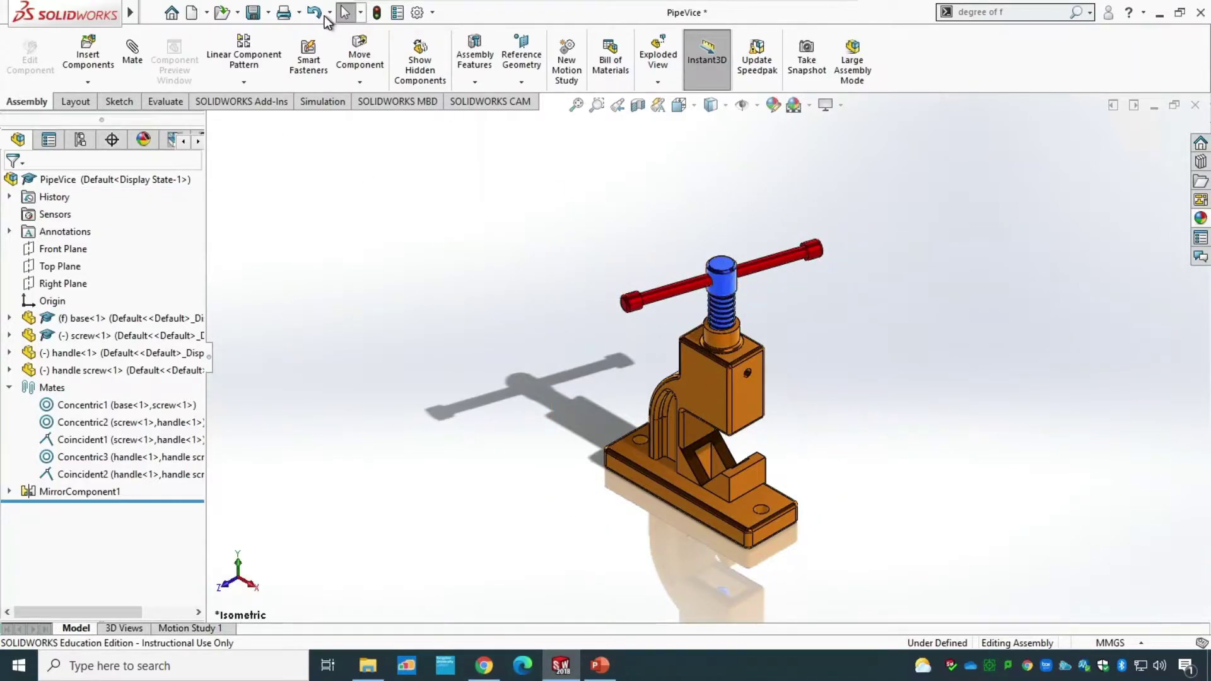
left_click(359, 58)
left_click_drag(723, 289, 722, 205)
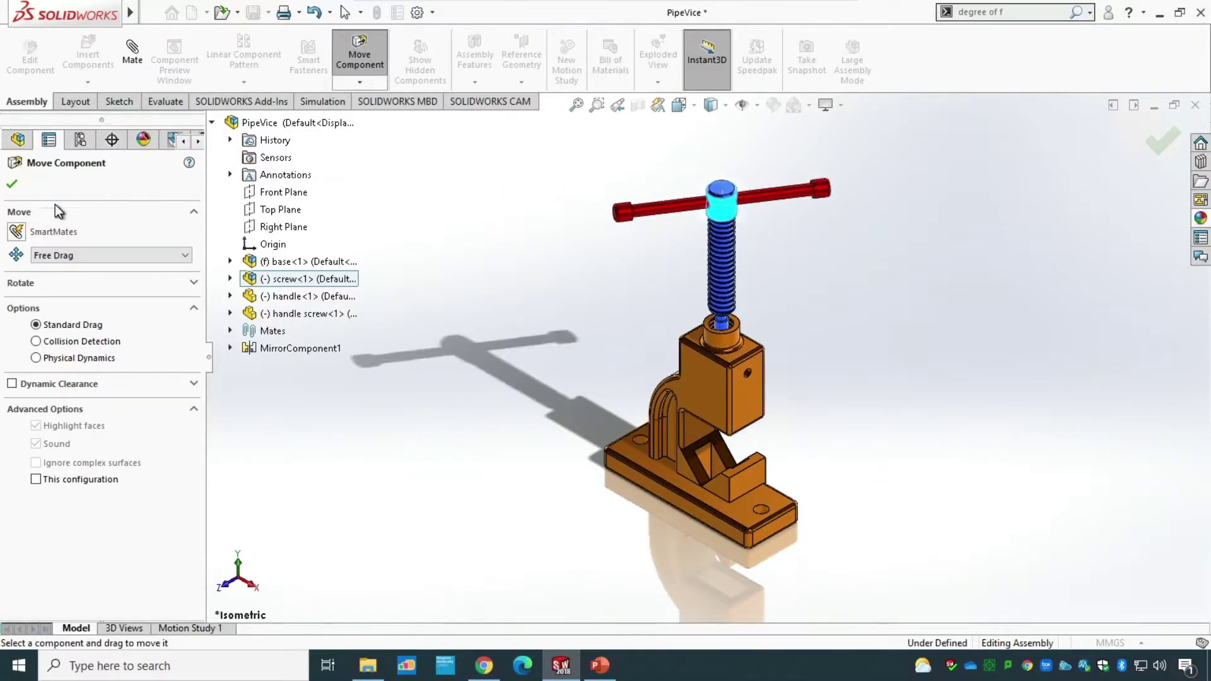
left_click(11, 184)
Start a mechanical Screw mate defined by distance per revolution, with a distance of 4 mm.
left_click(134, 59)
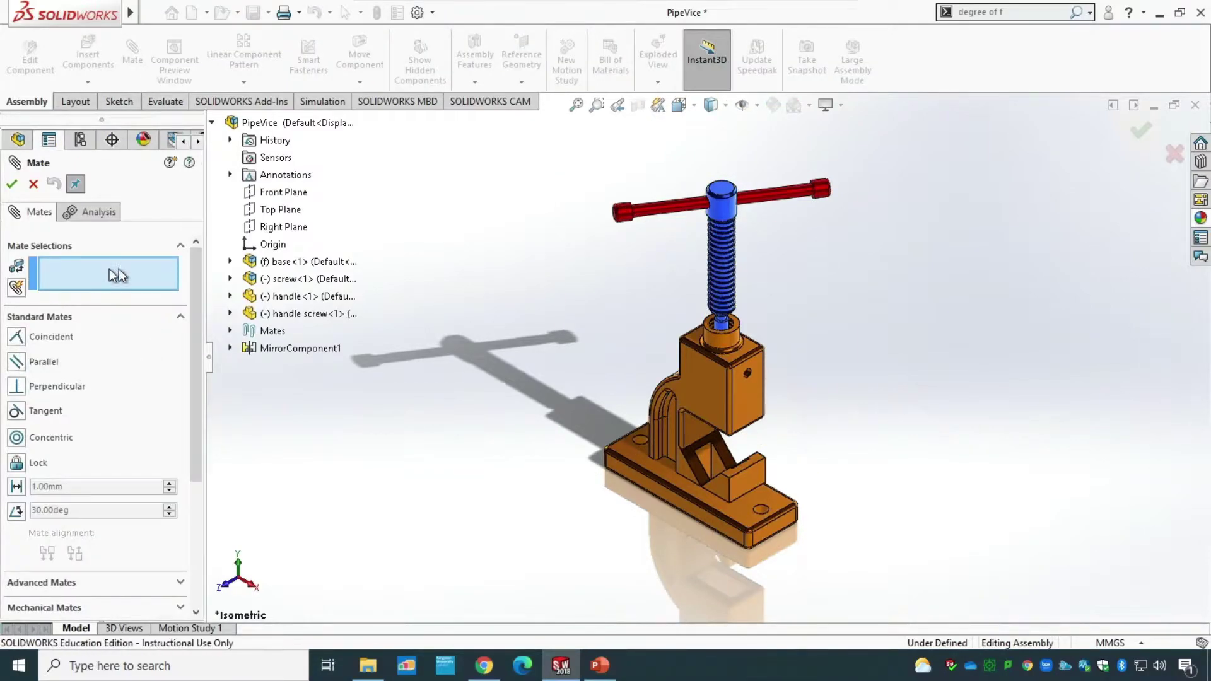
scroll(195, 312, "down", 1)
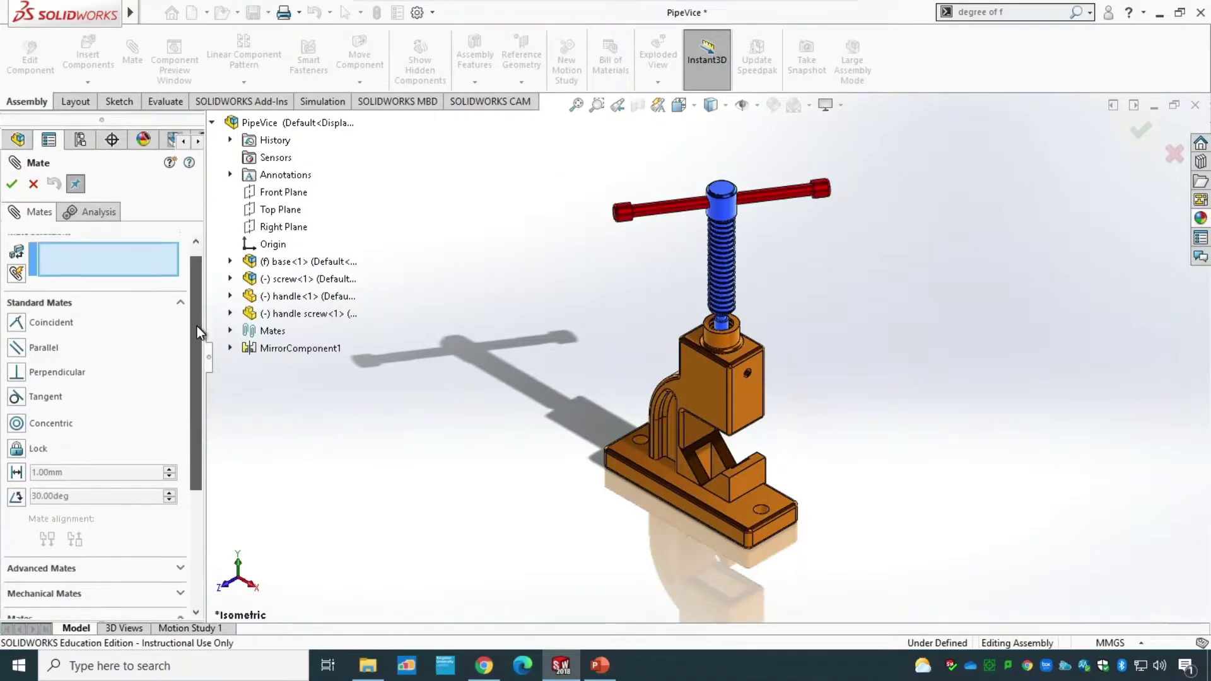
scroll(197, 324, "down", 5)
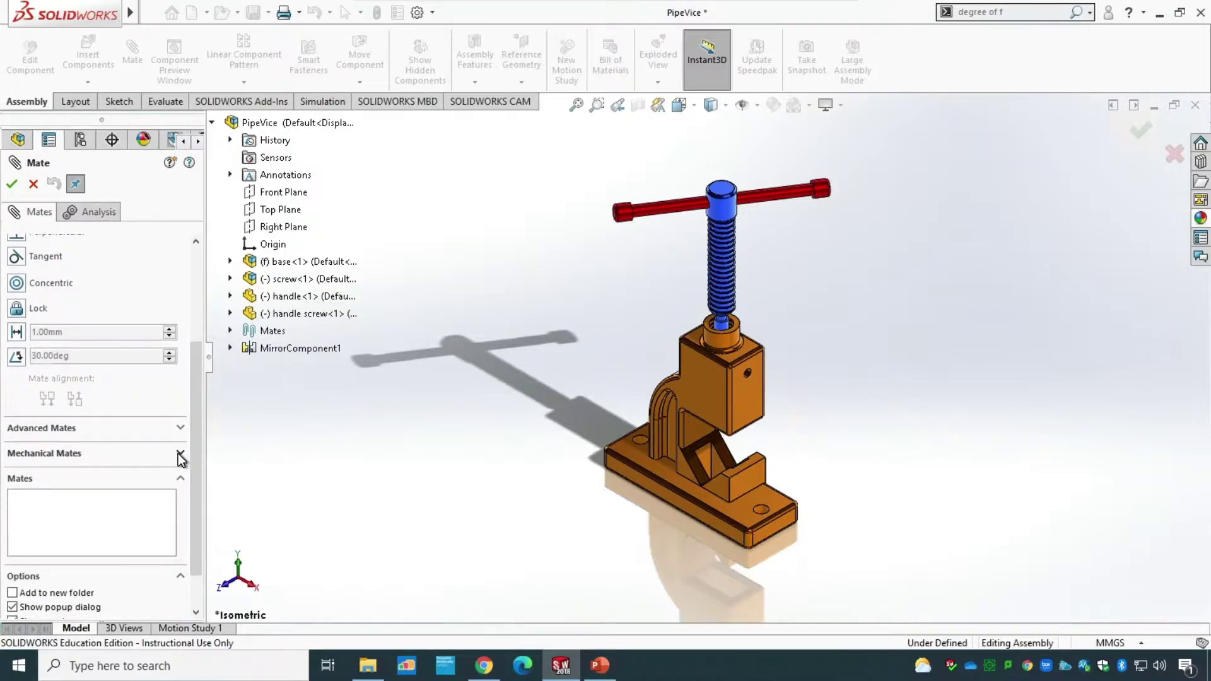
left_click(178, 453)
left_click_drag(197, 398, 198, 334)
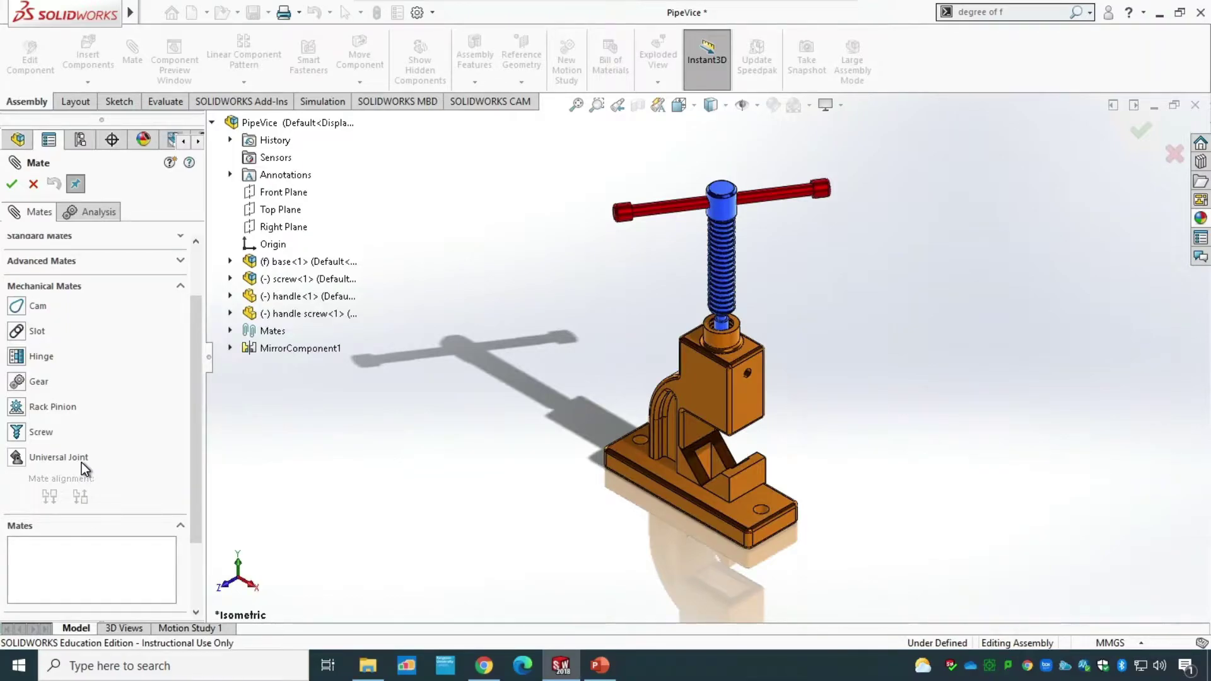
left_click(16, 434)
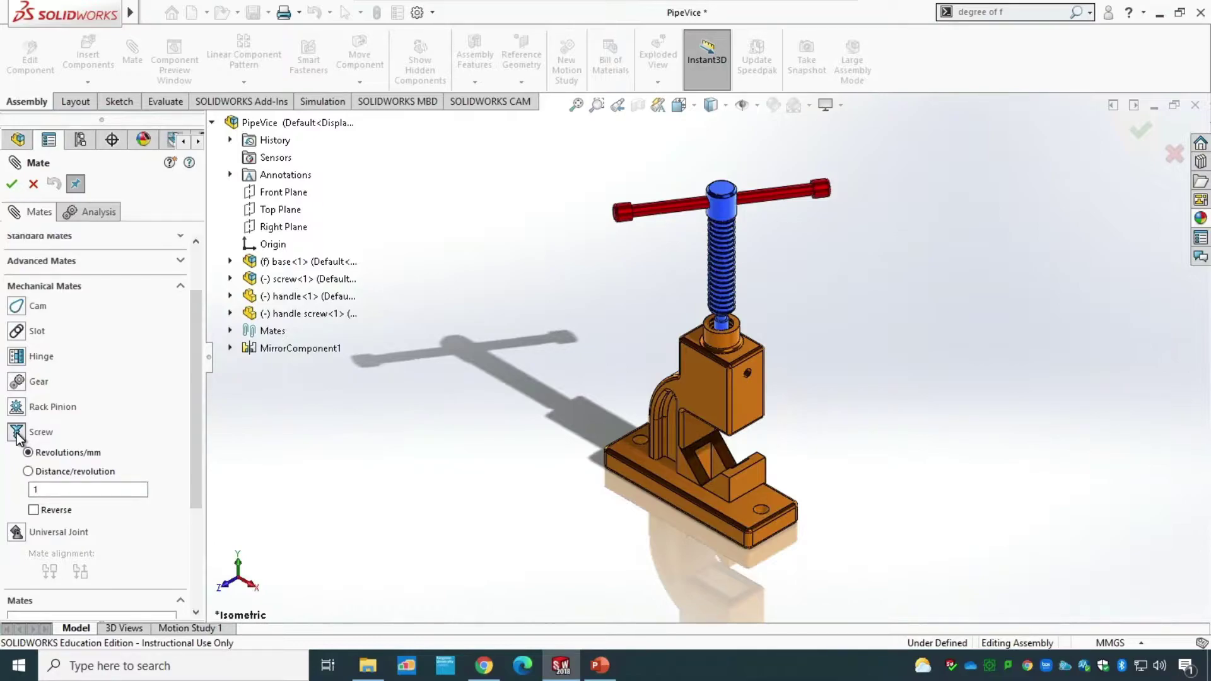
left_click(108, 470)
left_click_drag(81, 493, 13, 503)
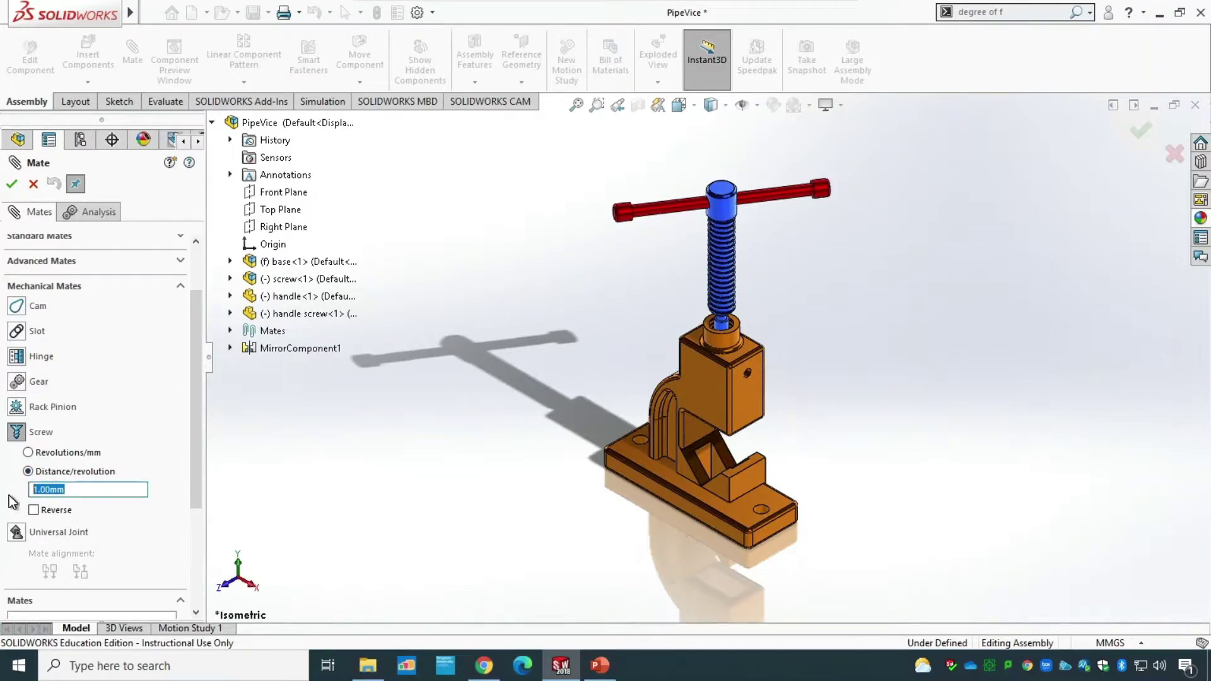
type("4")
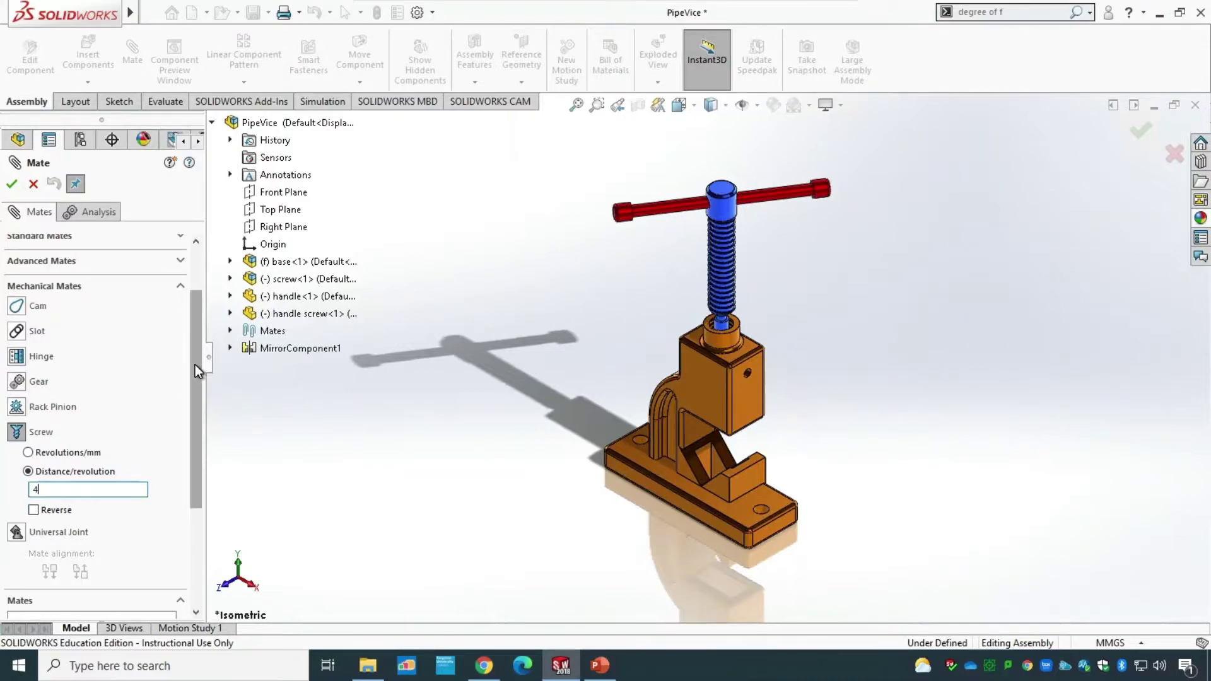
Select the inner cylindrical face of the base's threaded hole and the screw's threaded shank face for the screw mate.
left_click_drag(195, 364, 188, 237)
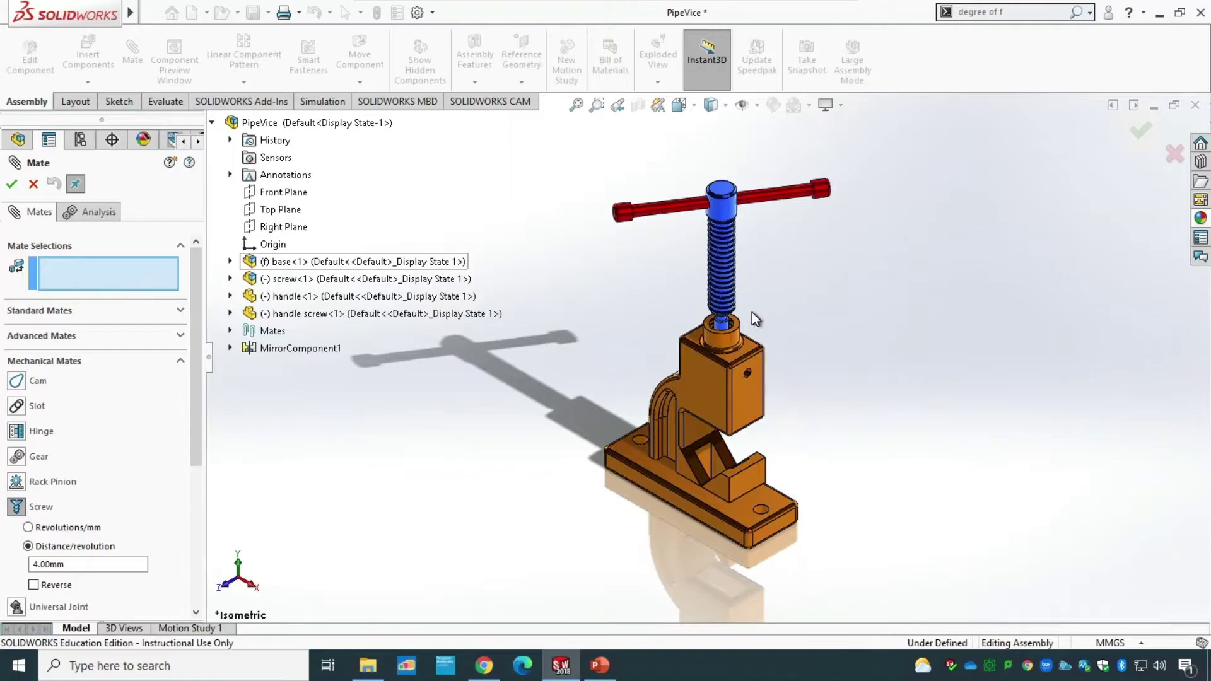
scroll(724, 334, "down", 5)
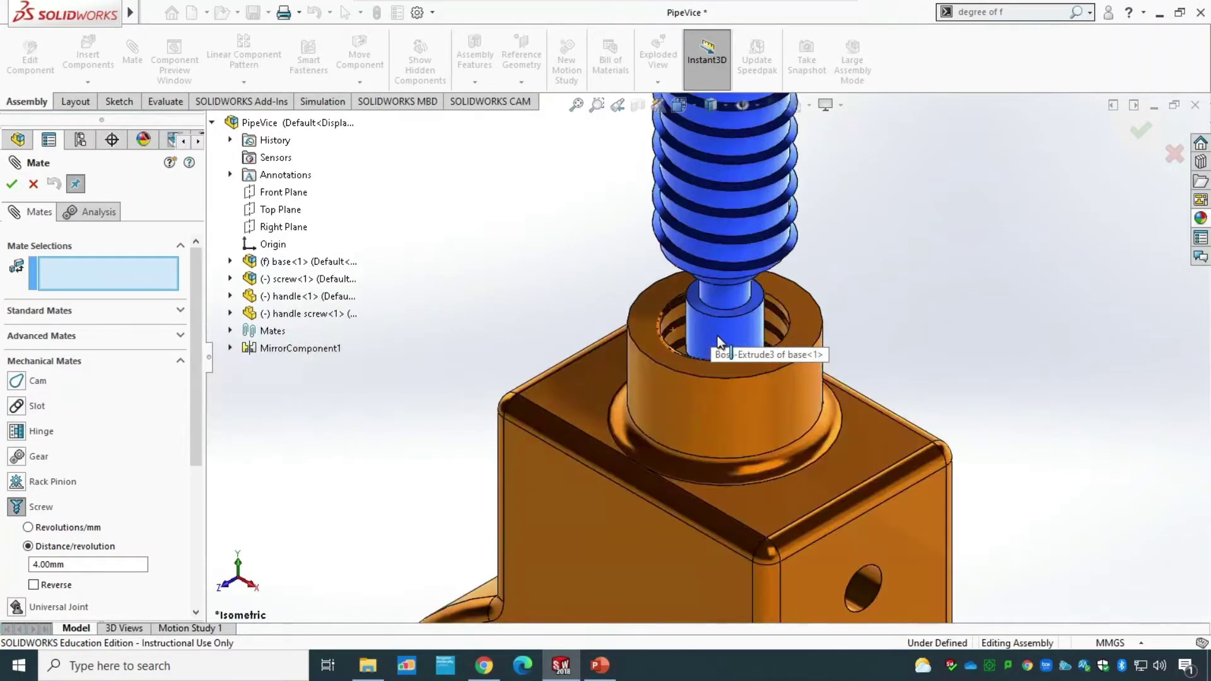
scroll(718, 336, "down", 3)
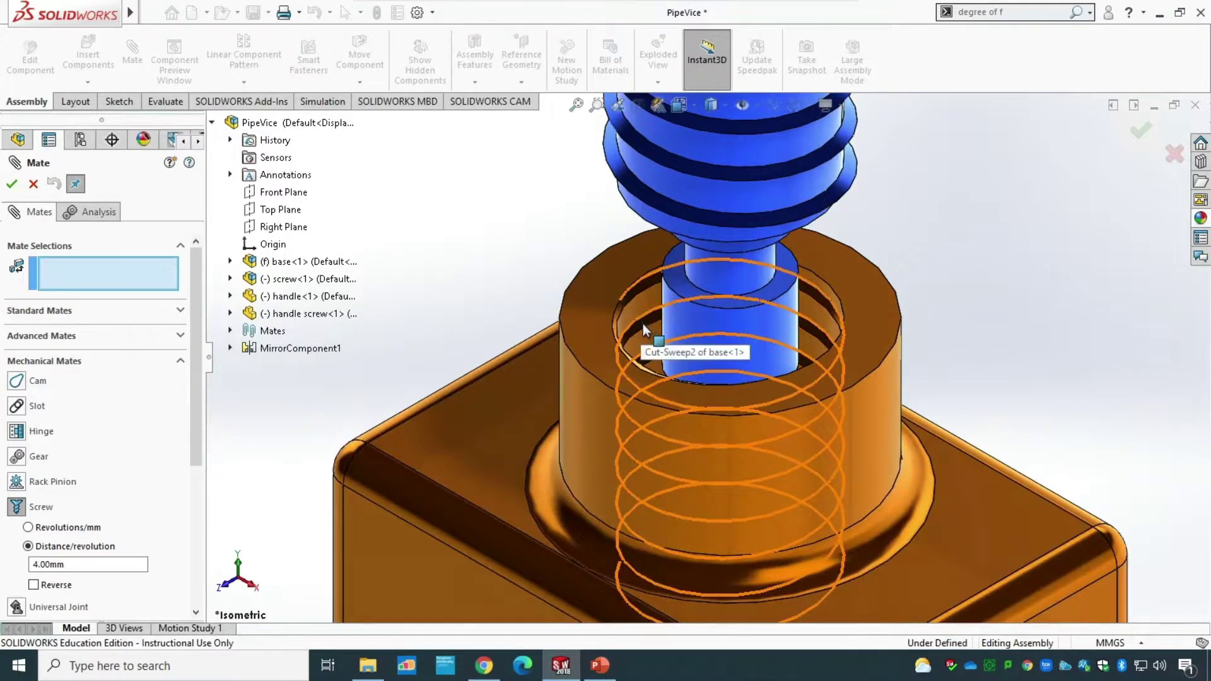
left_click(643, 325)
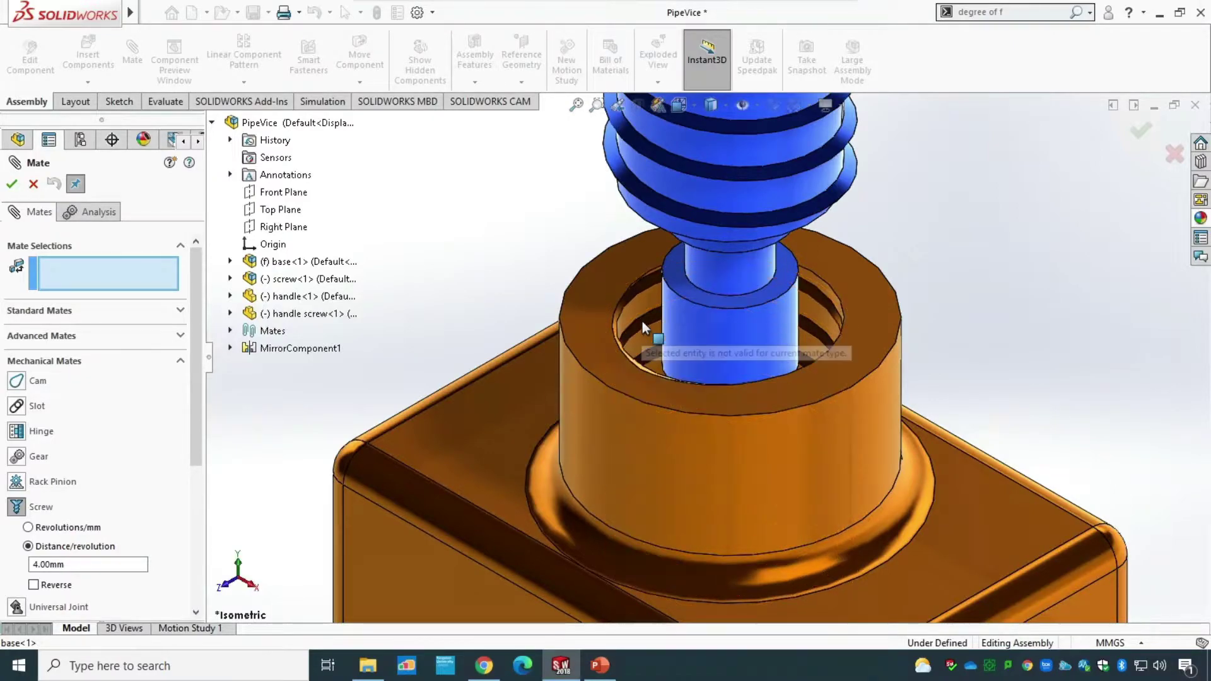
left_click(641, 285)
middle_click_drag(1013, 282, 986, 248)
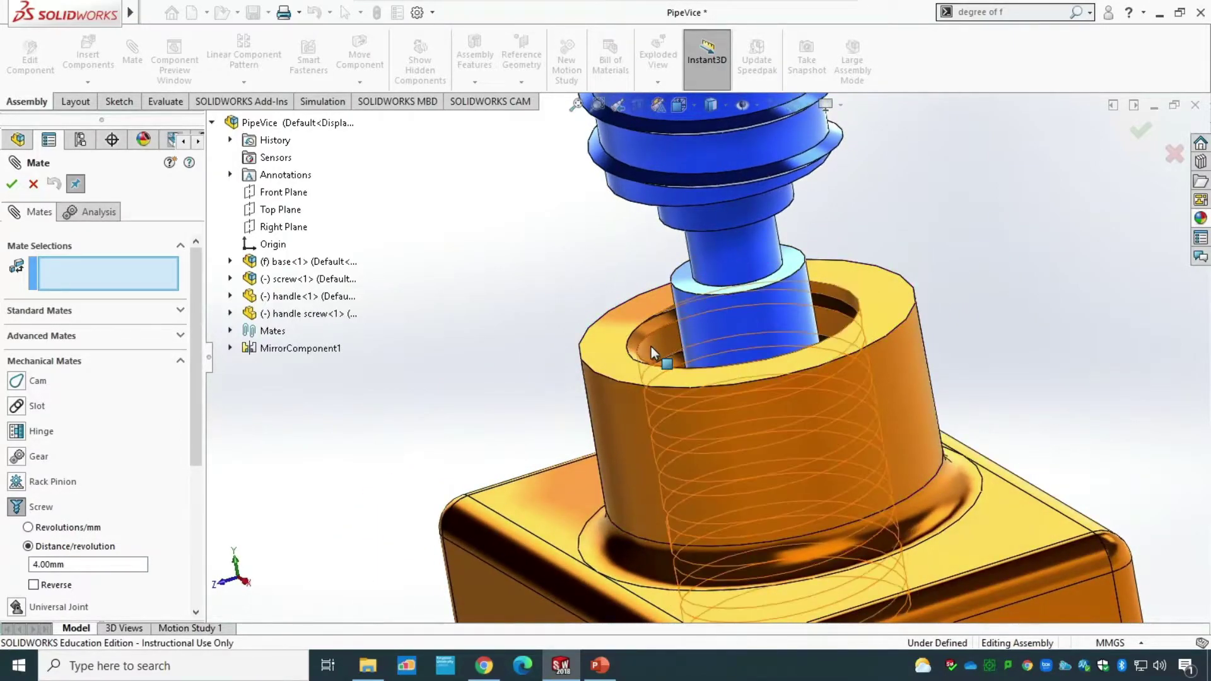
left_click(651, 353)
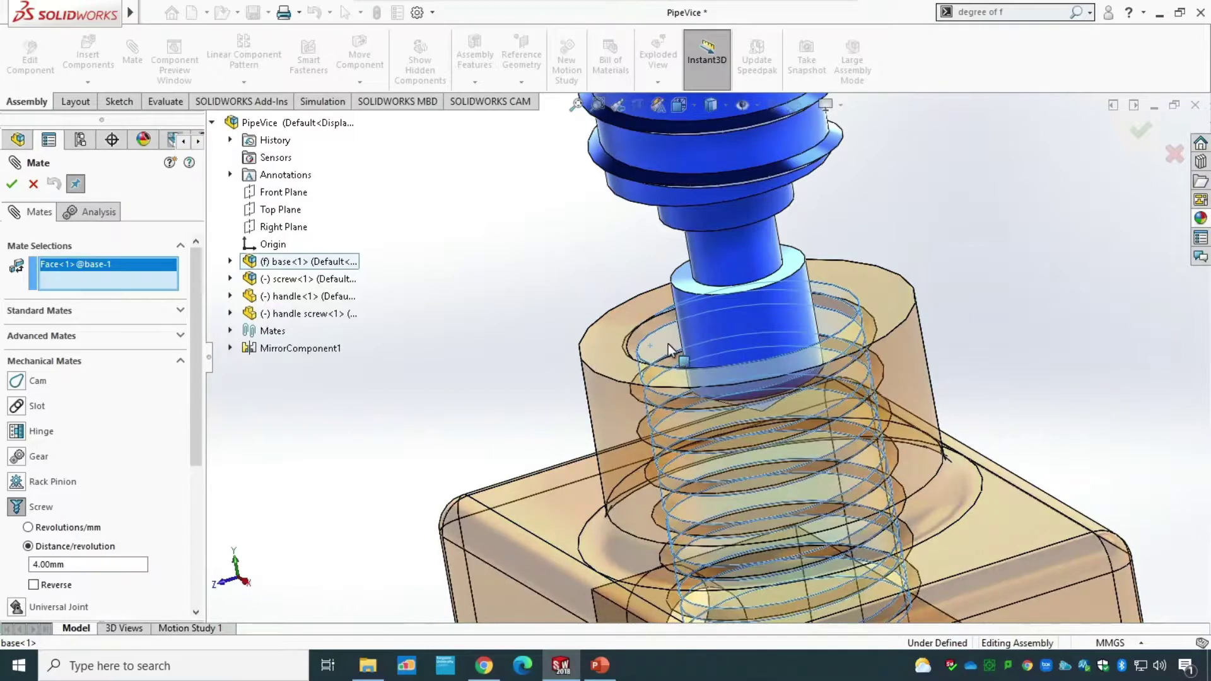
scroll(503, 317, "up", 3)
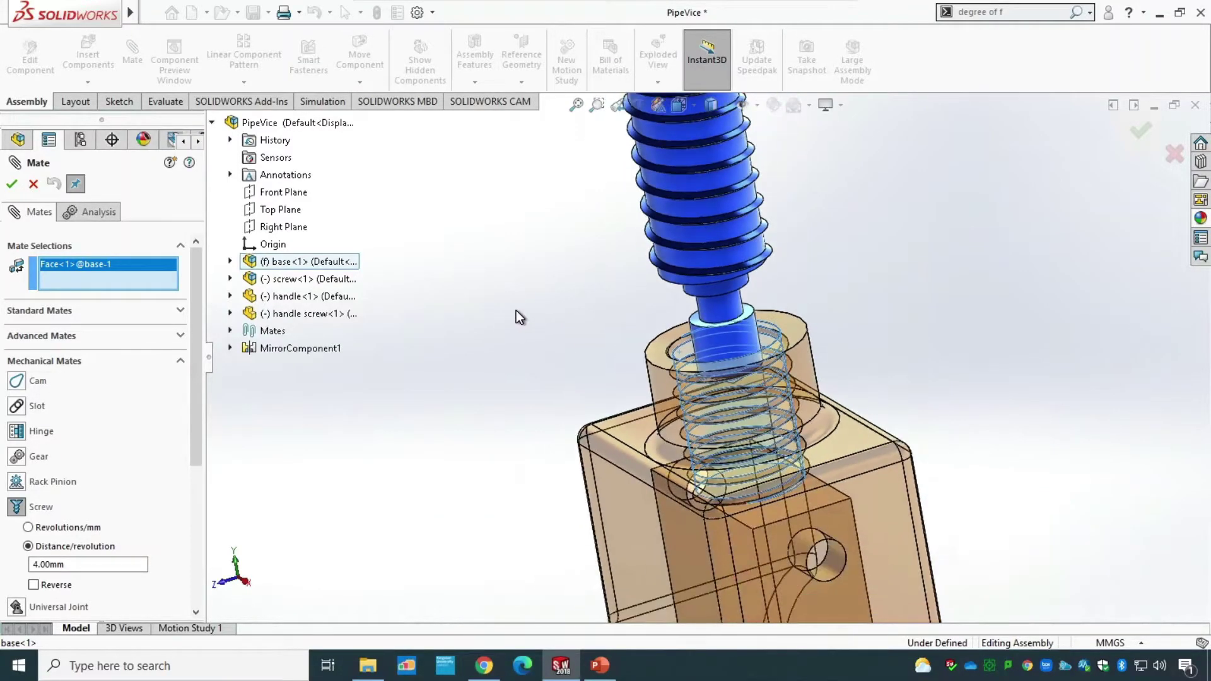
middle_click_drag(516, 310, 679, 255)
scroll(694, 212, "down", 2)
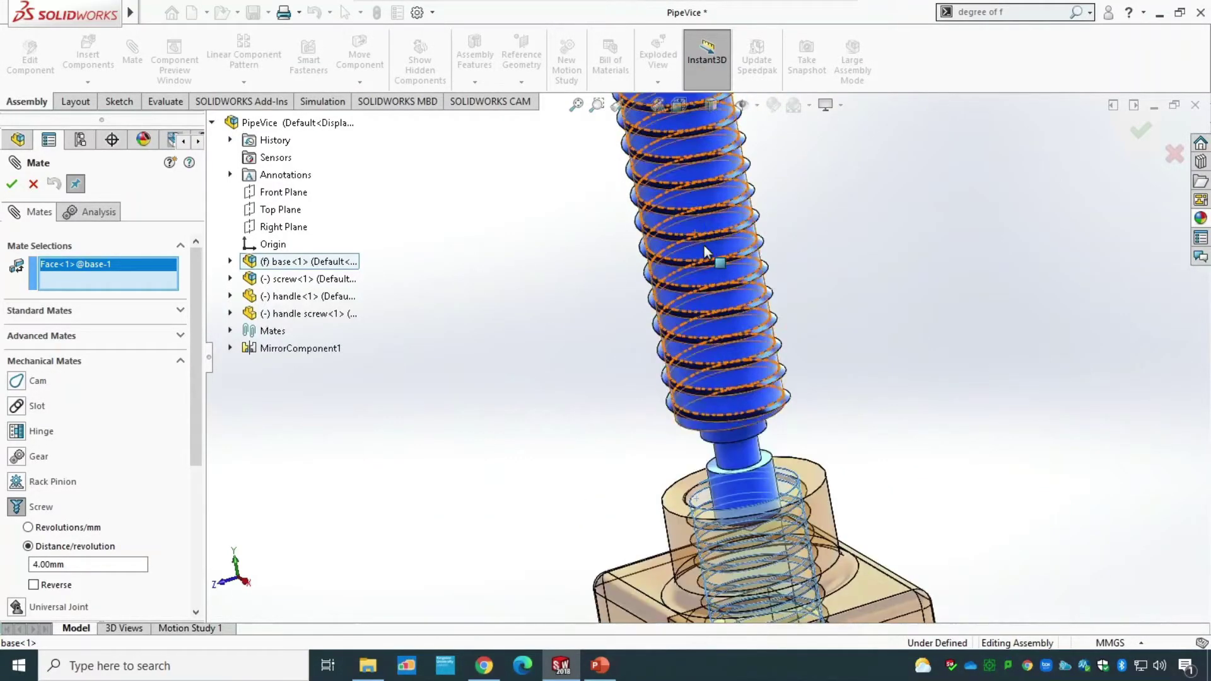
left_click(709, 244)
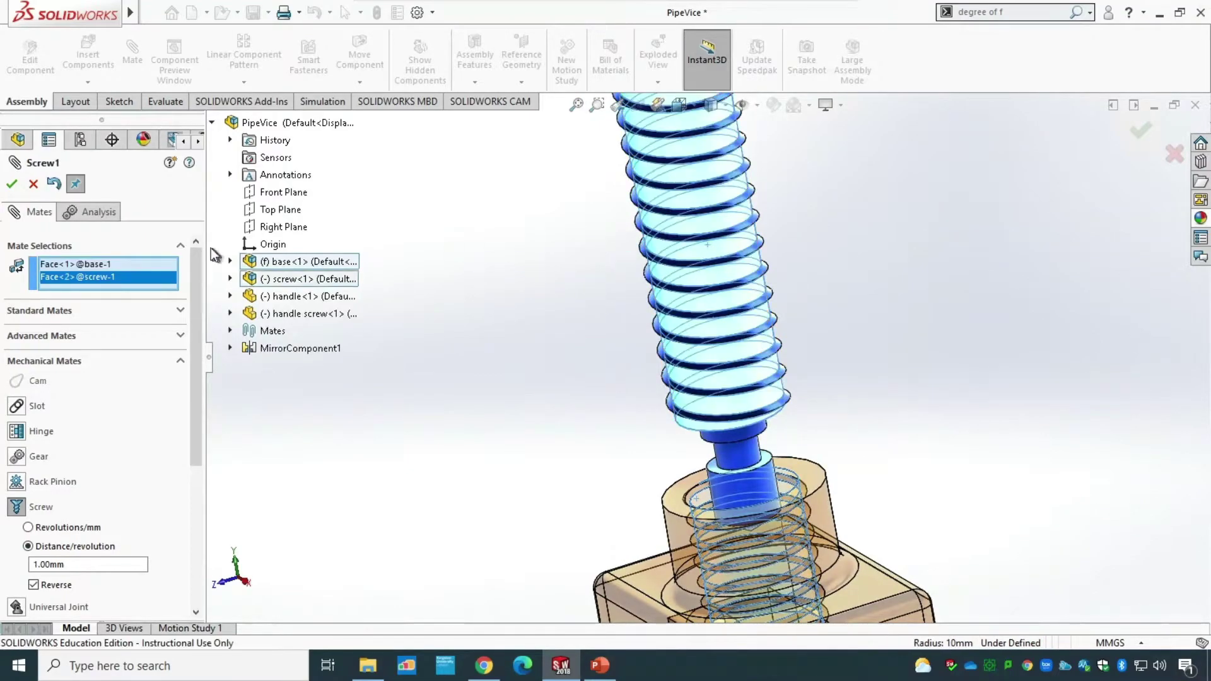
Set the screw mate's distance per revolution to 4 mm and finish the mate between base and screw.
scroll(599, 449, "up", 4)
left_click(102, 563)
left_click(102, 561)
left_click_drag(102, 561, 8, 561)
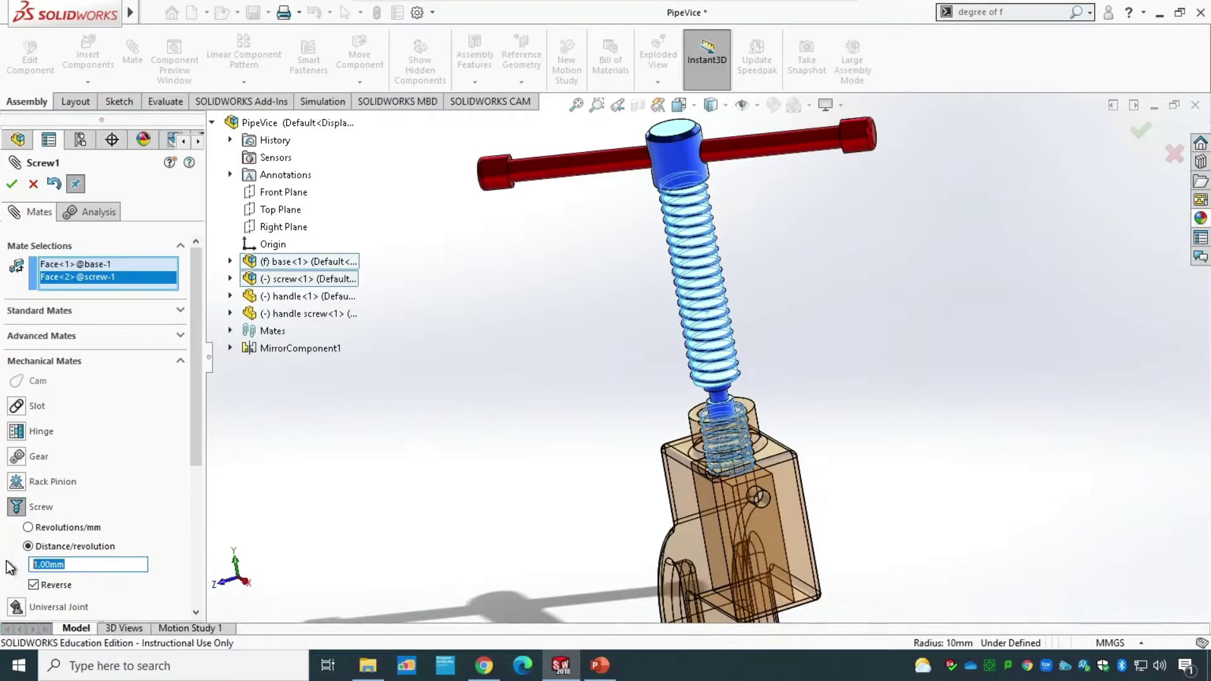
type("4")
left_click(12, 184)
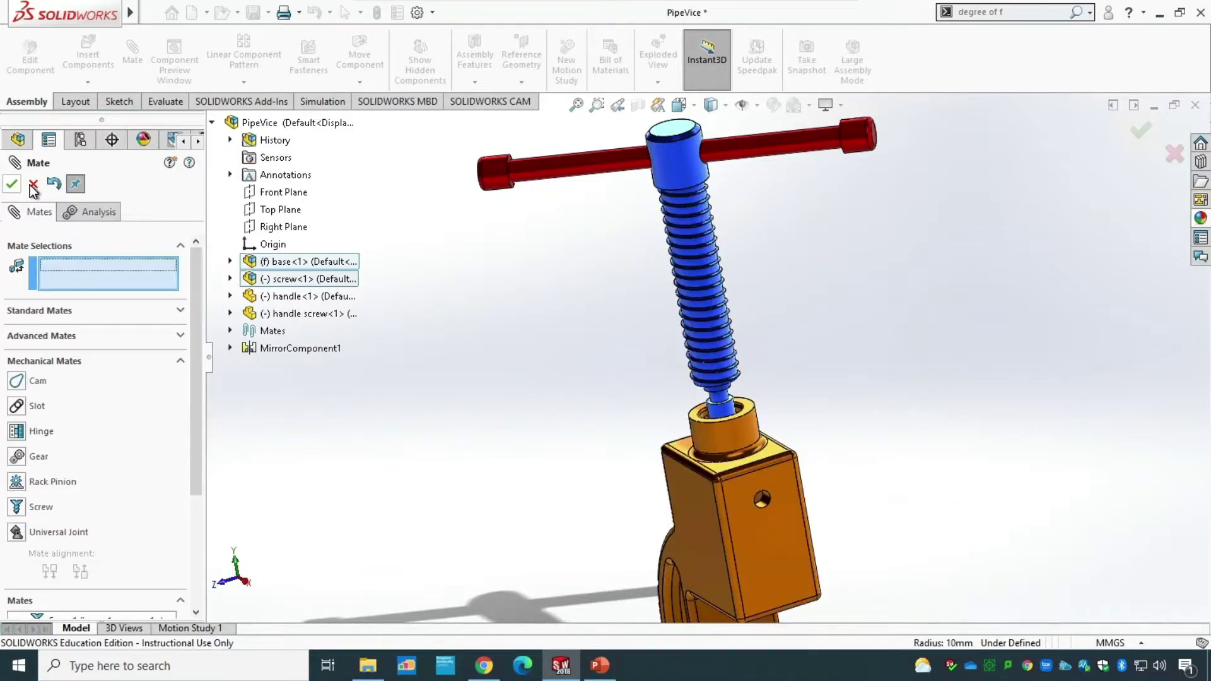
left_click(12, 184)
Turn the screw freely about its axis so it travels down through the base until its tip emerges below the block.
scroll(593, 474, "down", 5)
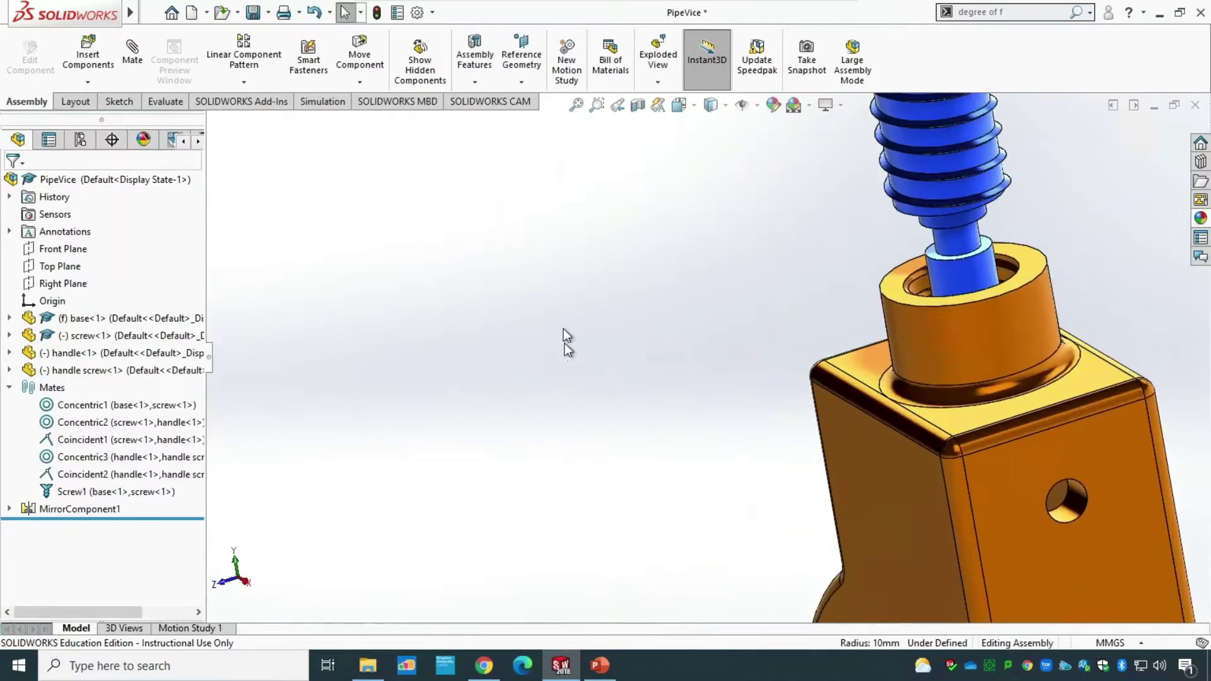
key("ctrl+7")
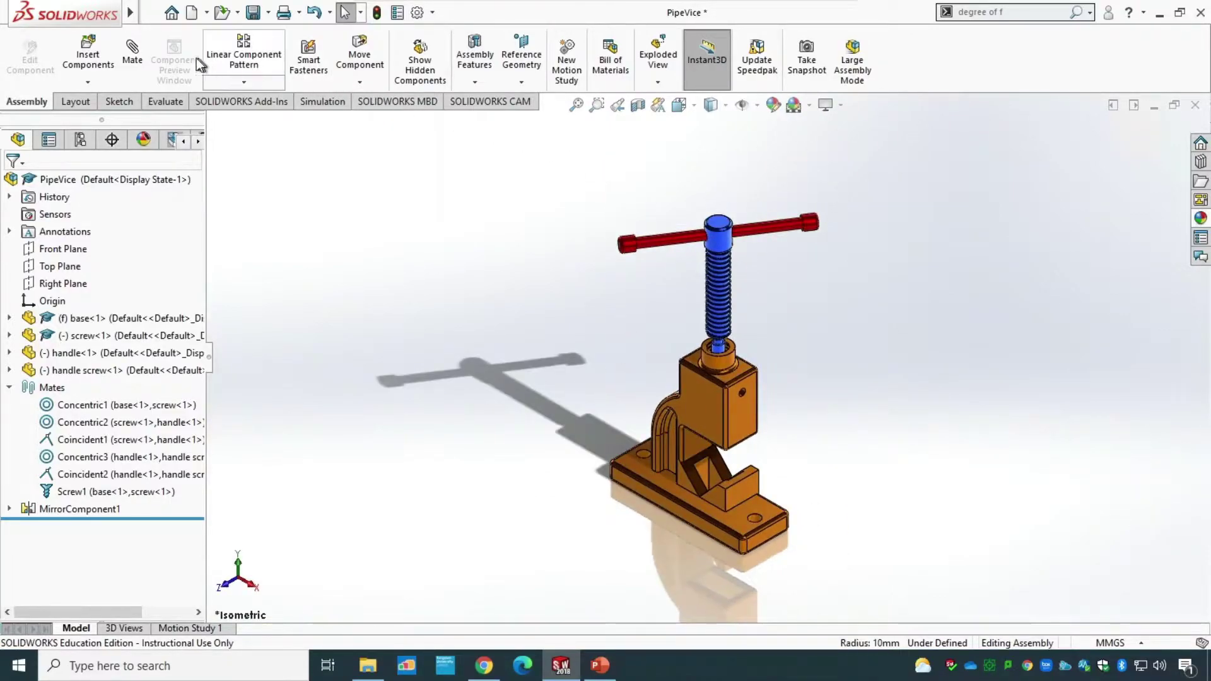
left_click(369, 52)
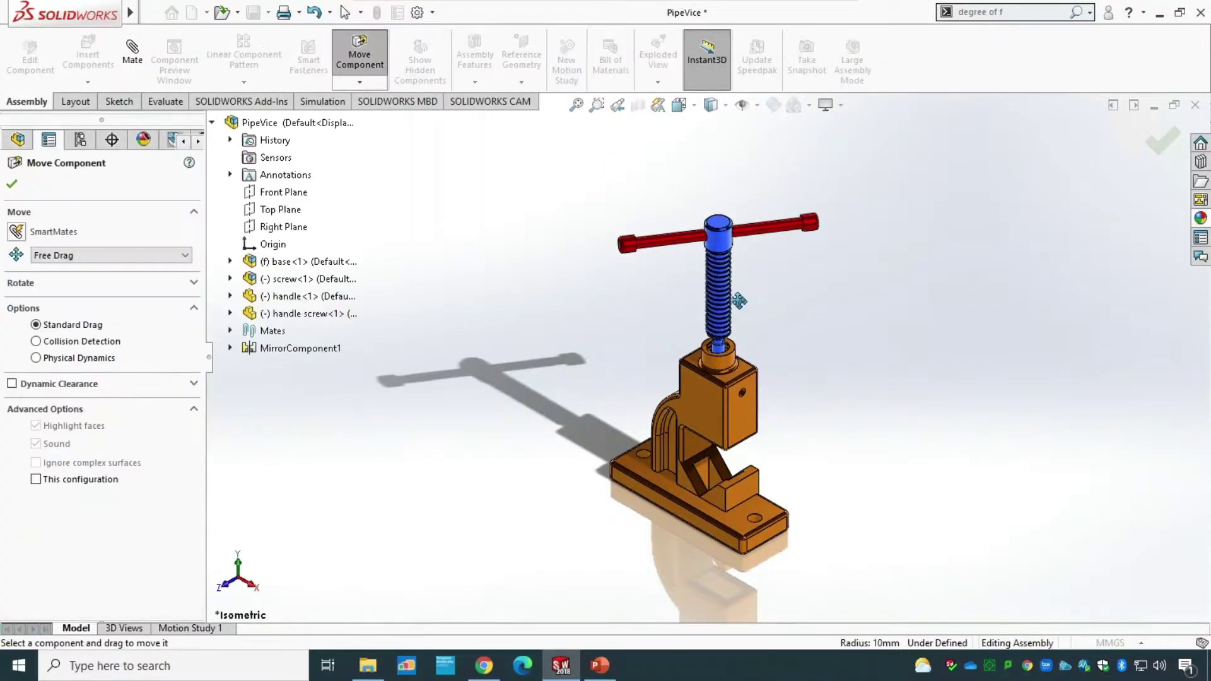
left_click_drag(720, 271, 779, 346)
left_click_drag(747, 229, 688, 408)
left_click_drag(788, 364, 781, 227)
left_click_drag(763, 288, 824, 397)
left_click_drag(755, 351, 571, 326)
key("Escape")
middle_click_drag(502, 441, 816, 498)
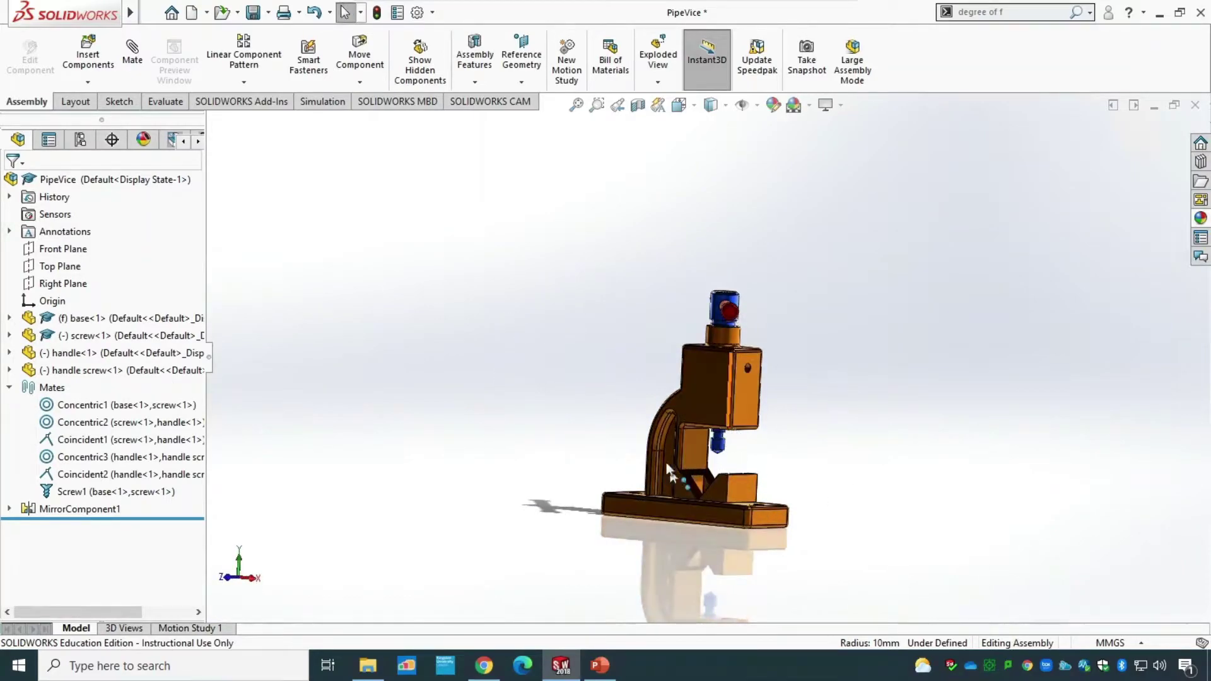
Insert the movable jaw part, place it in free space beside the vice, and start a new mate.
left_click(94, 61)
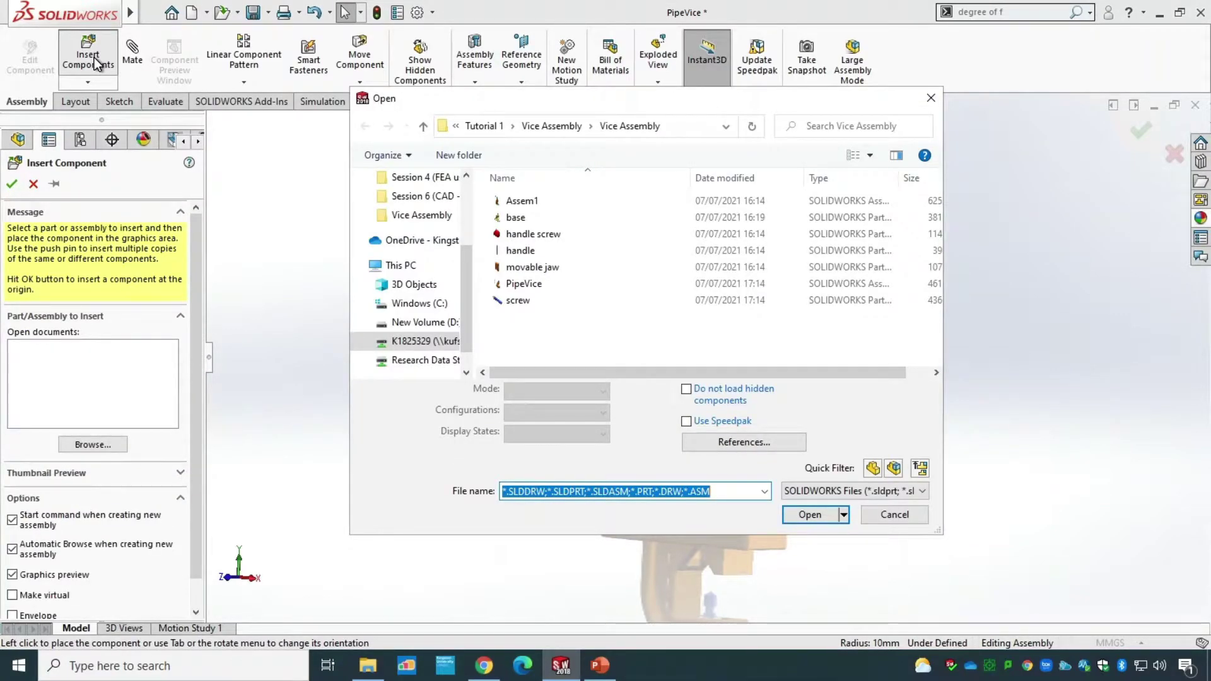
left_click(559, 267)
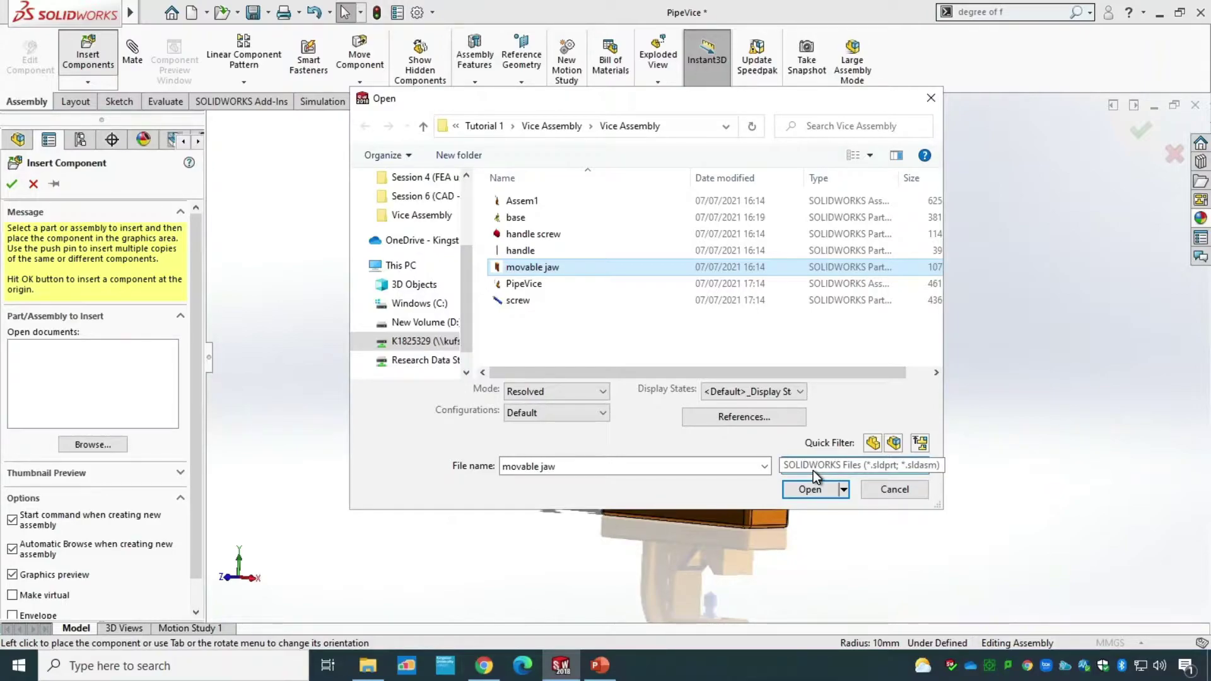
left_click(826, 495)
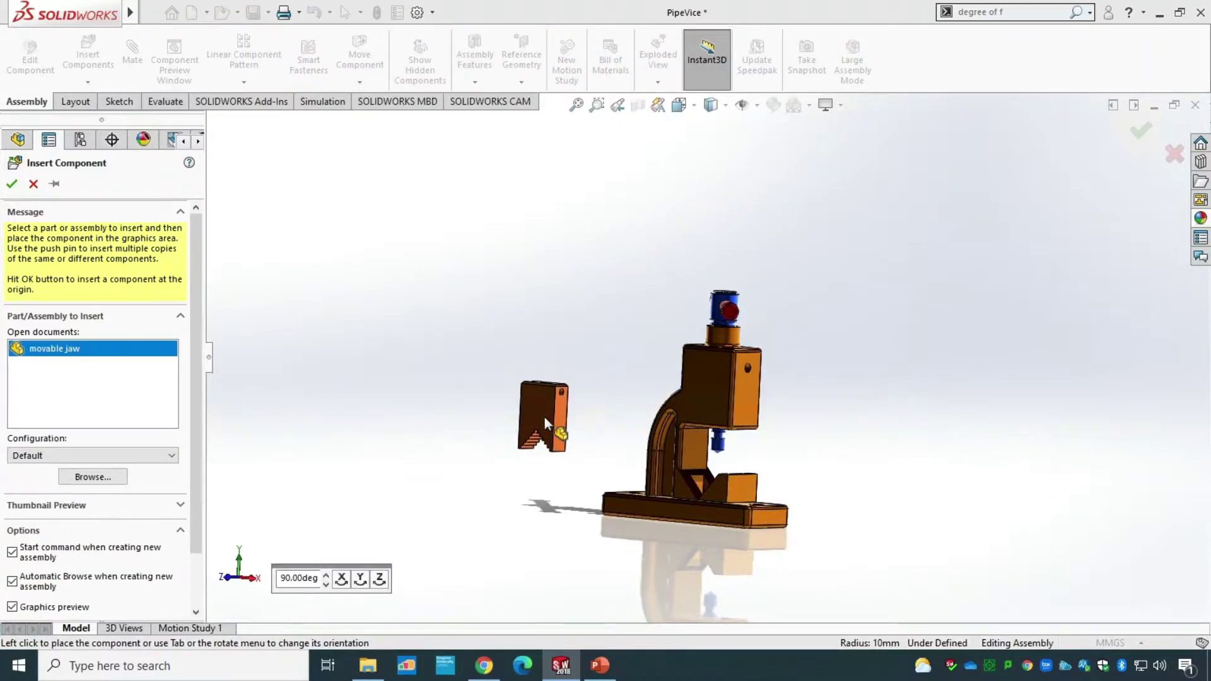
left_click(543, 418)
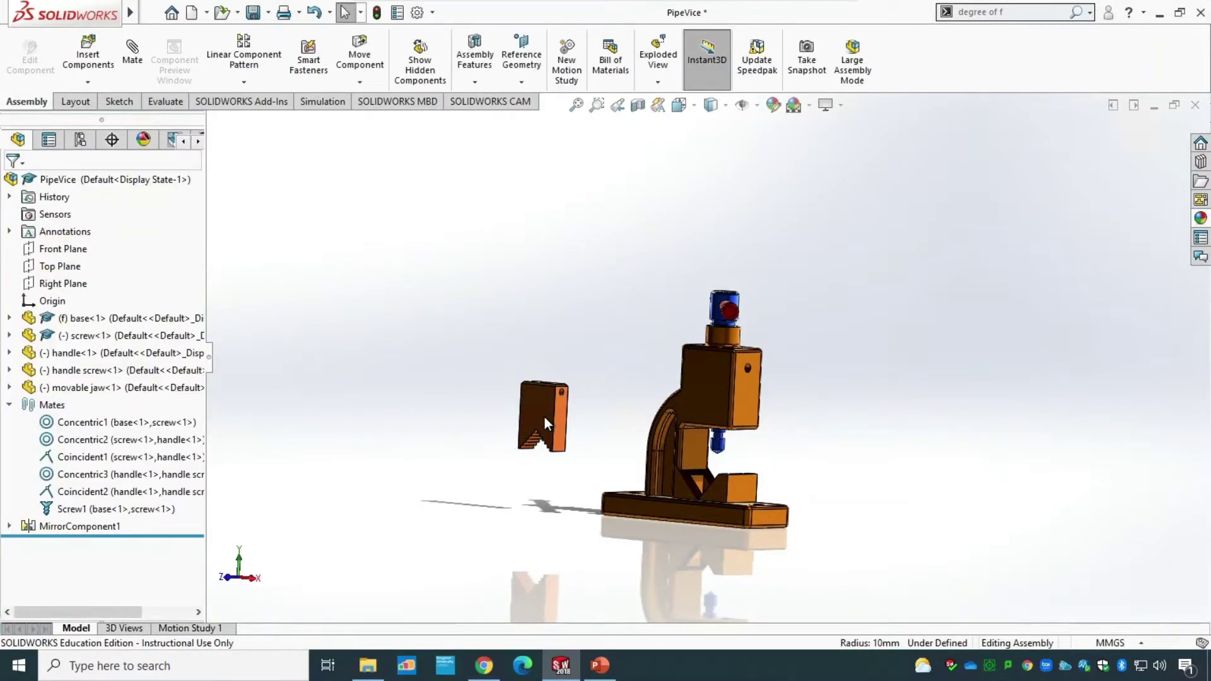
left_click(142, 58)
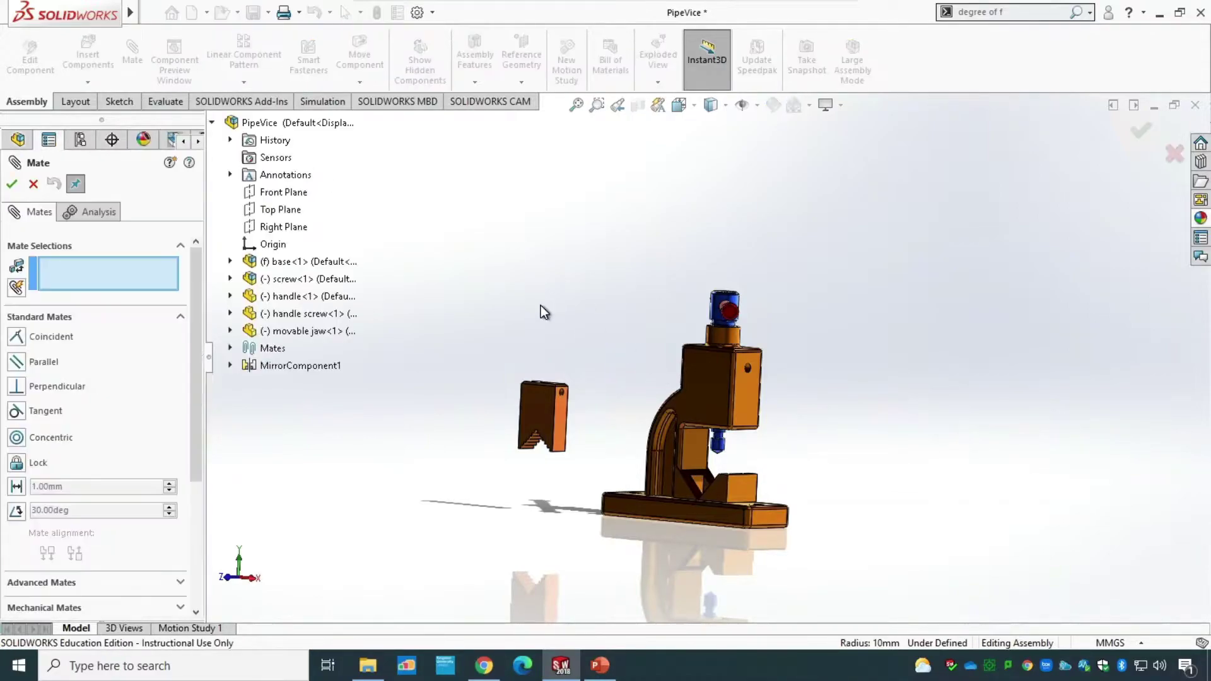
key("ctrl+7")
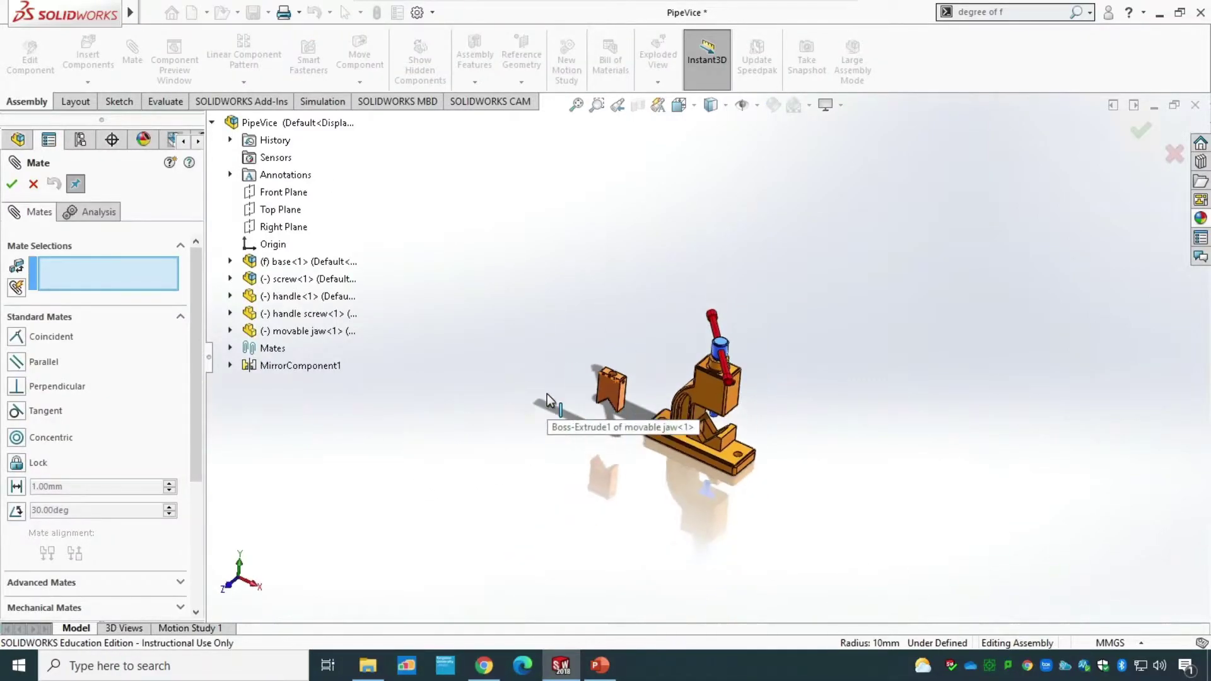
scroll(586, 388, "down", 5)
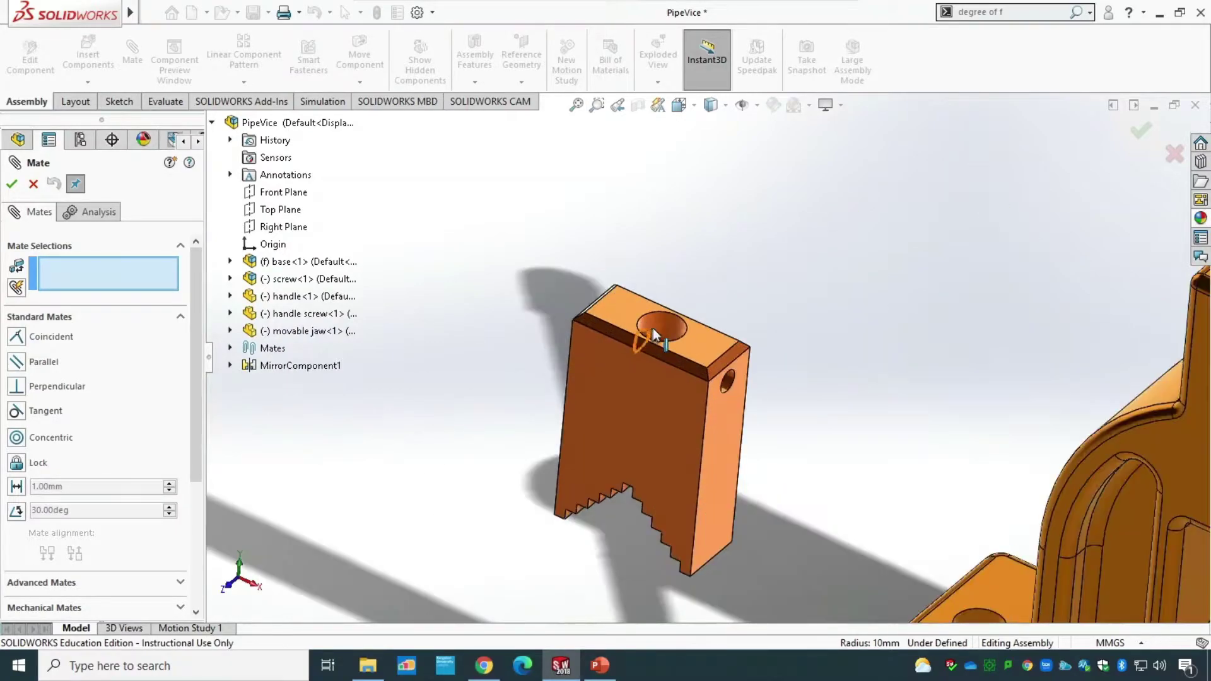
scroll(651, 331, "down", 2)
left_click(686, 328)
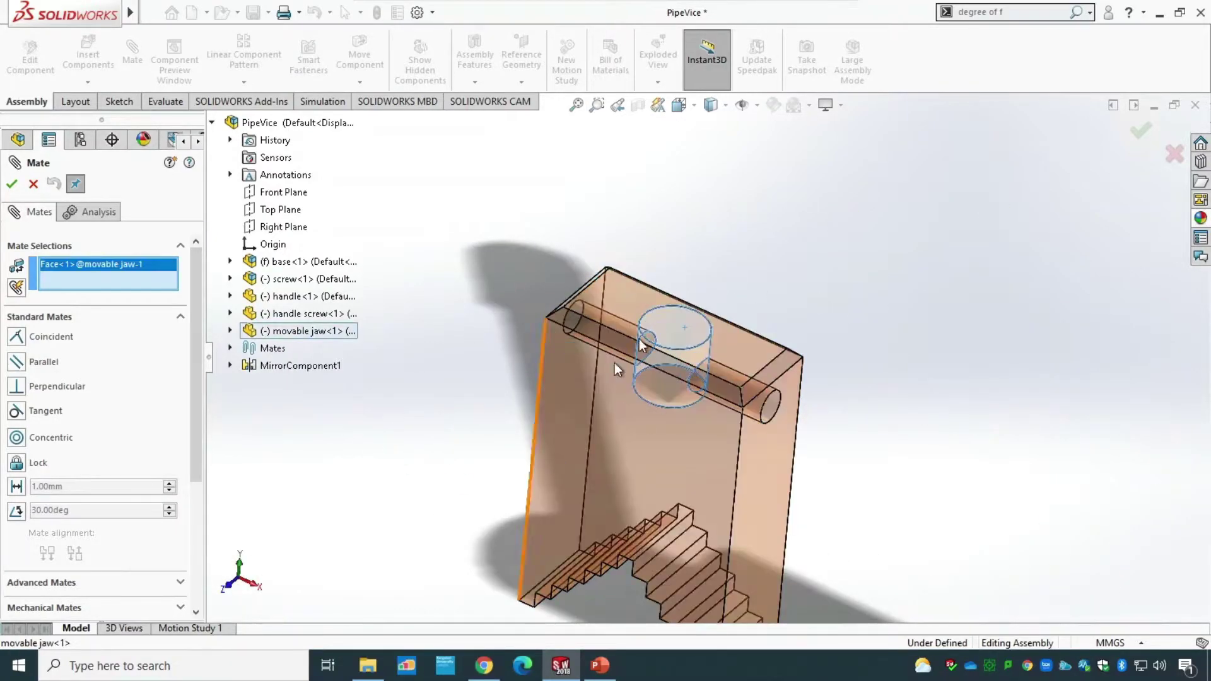
scroll(639, 338, "up", 6)
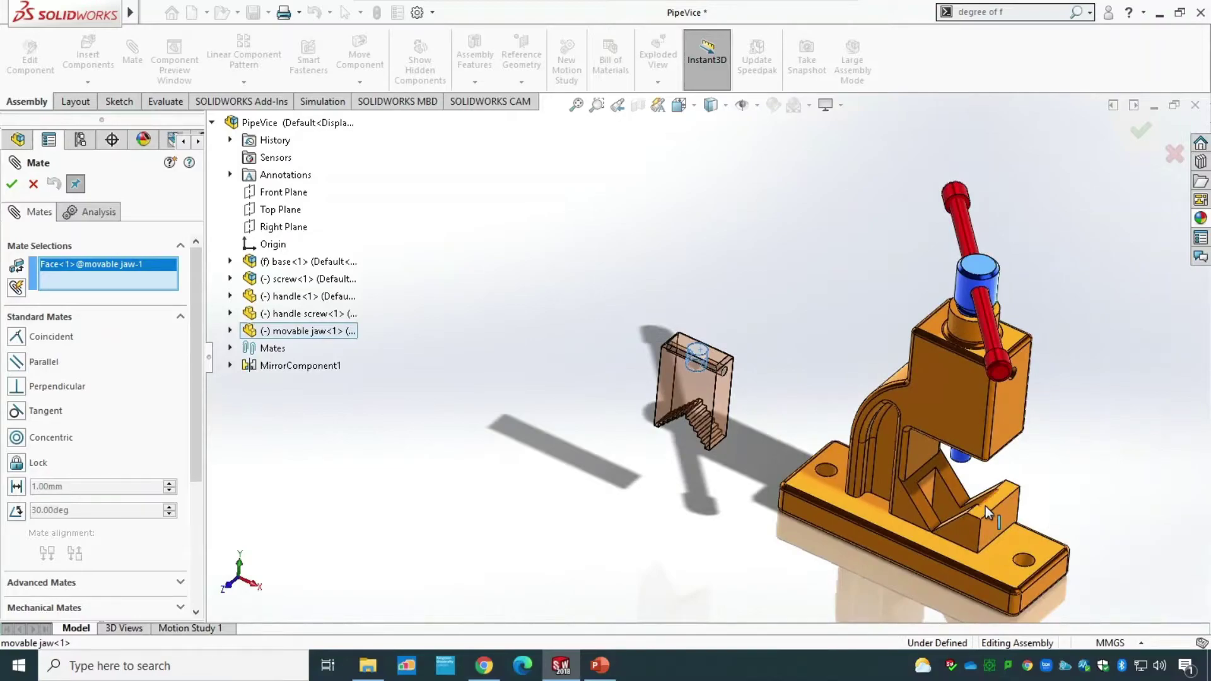
scroll(782, 501, "down", 4)
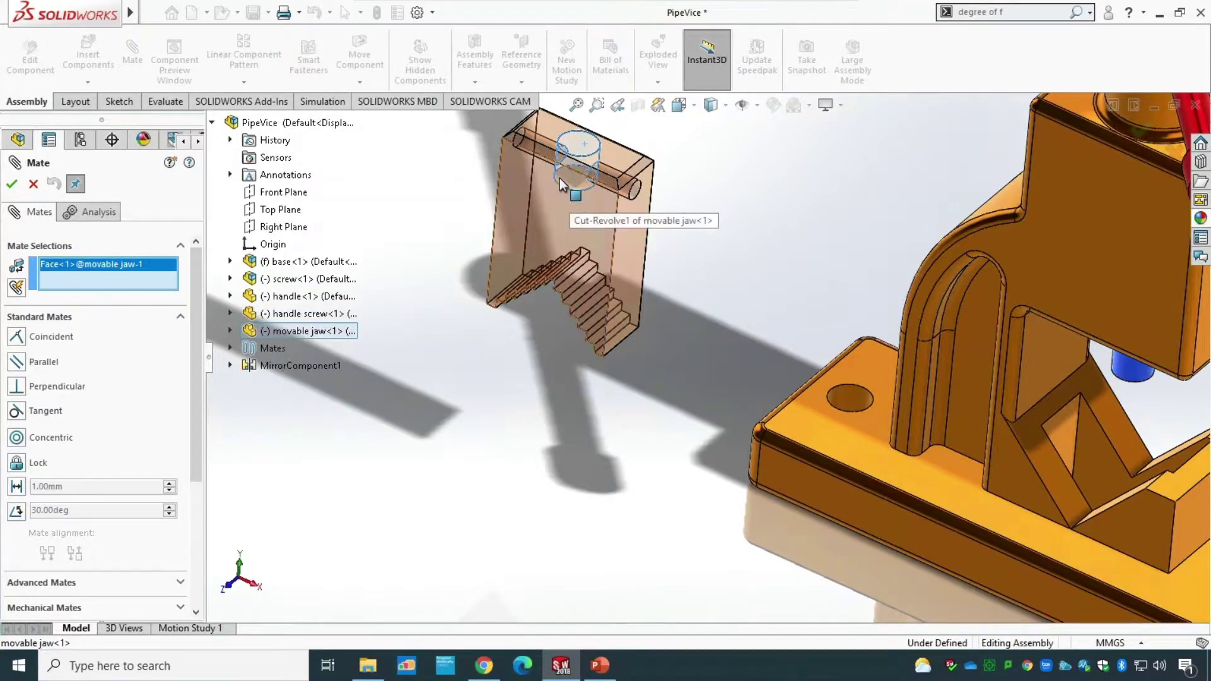
right_click(84, 270)
left_click(126, 273)
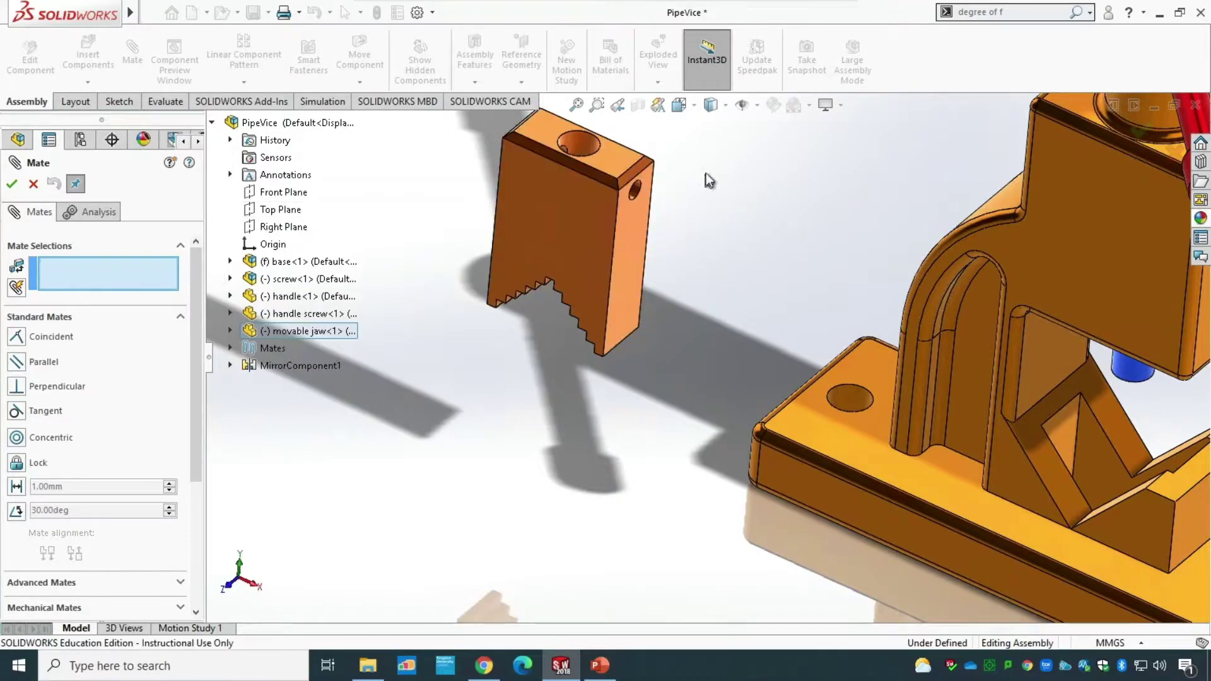
middle_click_drag(704, 192, 707, 314)
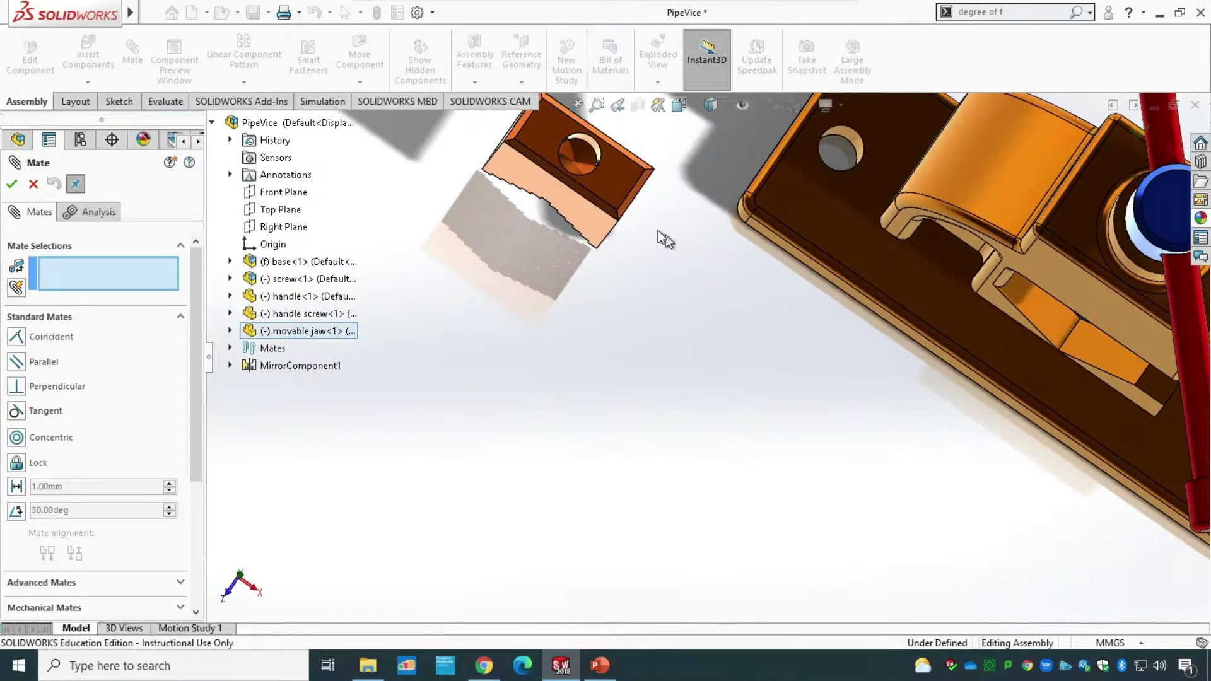
left_click(574, 160)
middle_click_drag(681, 459, 1065, 256)
middle_click_drag(803, 457, 1152, 219)
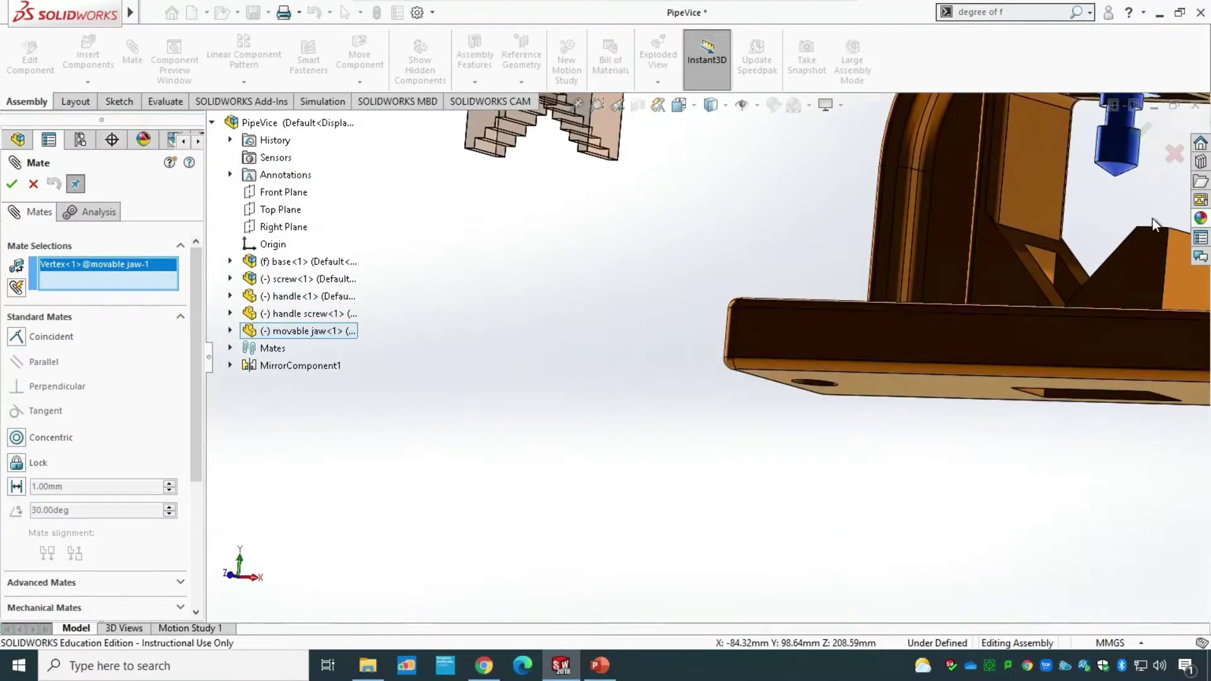
left_click(1114, 171)
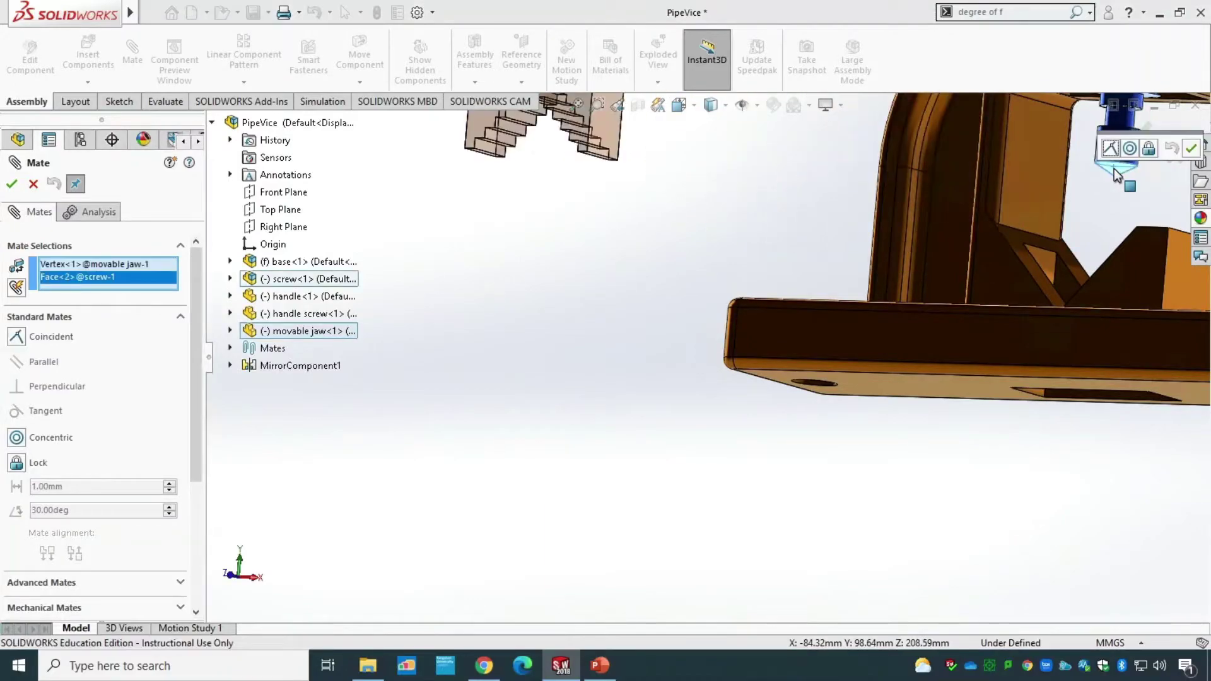
scroll(642, 472, "up", 3)
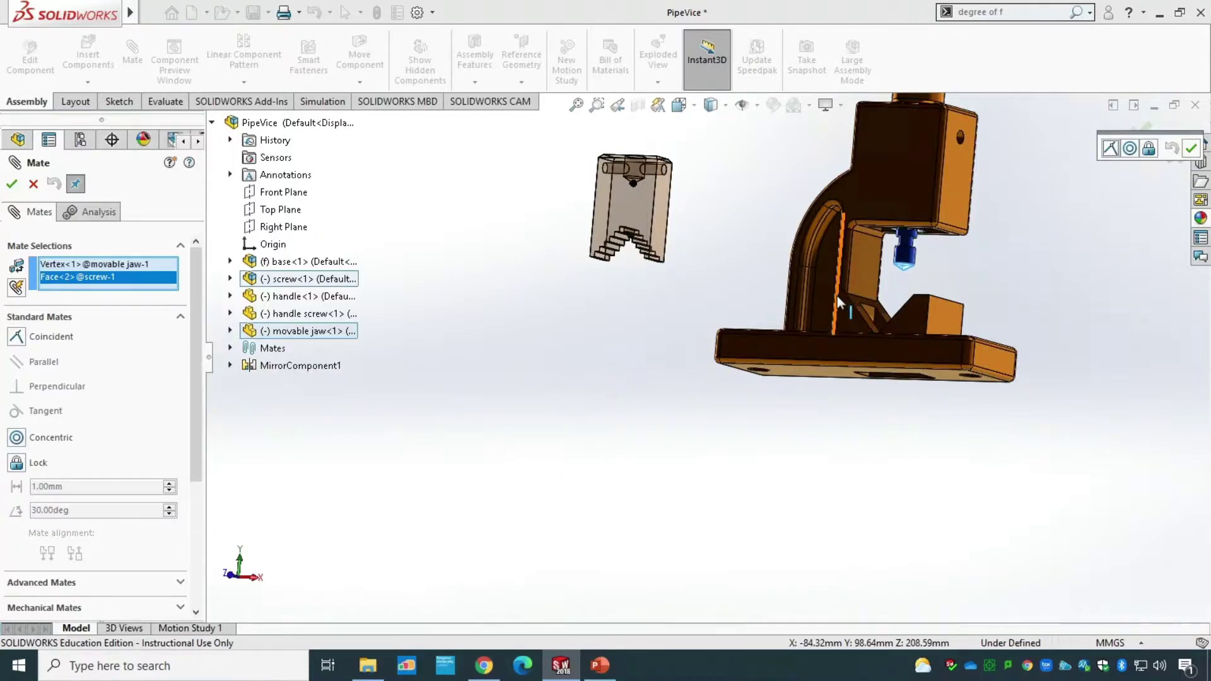
scroll(842, 289, "down", 3)
middle_click_drag(575, 168, 611, 244)
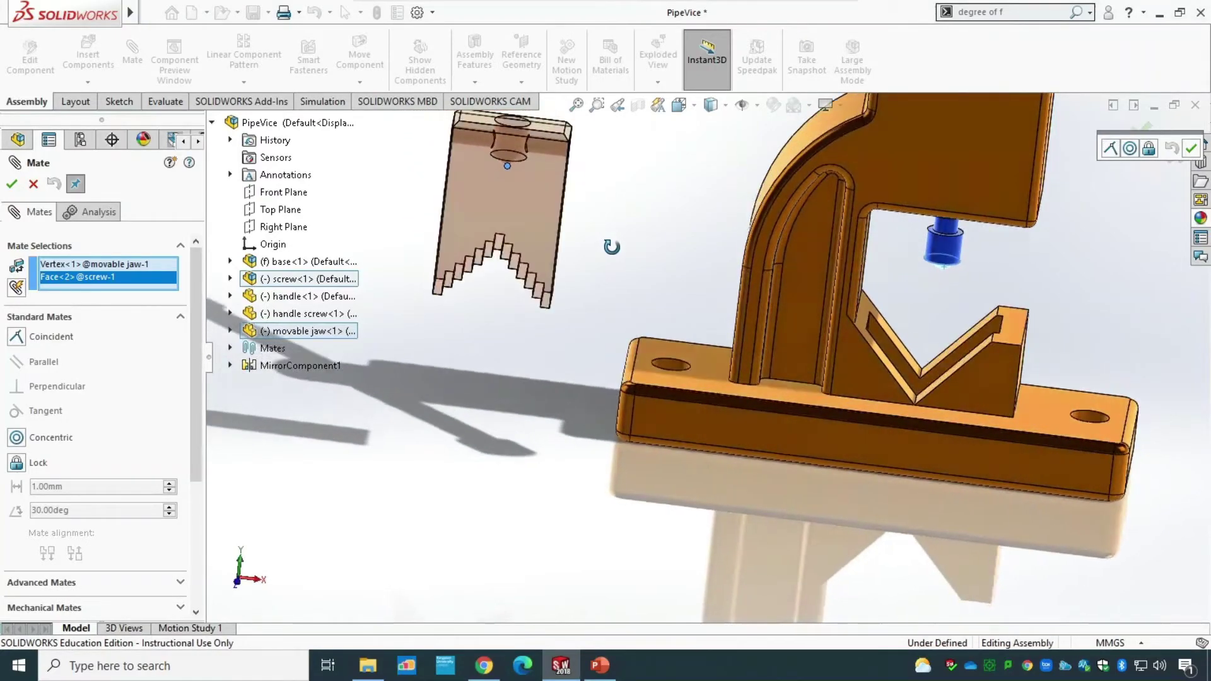
left_click(62, 265)
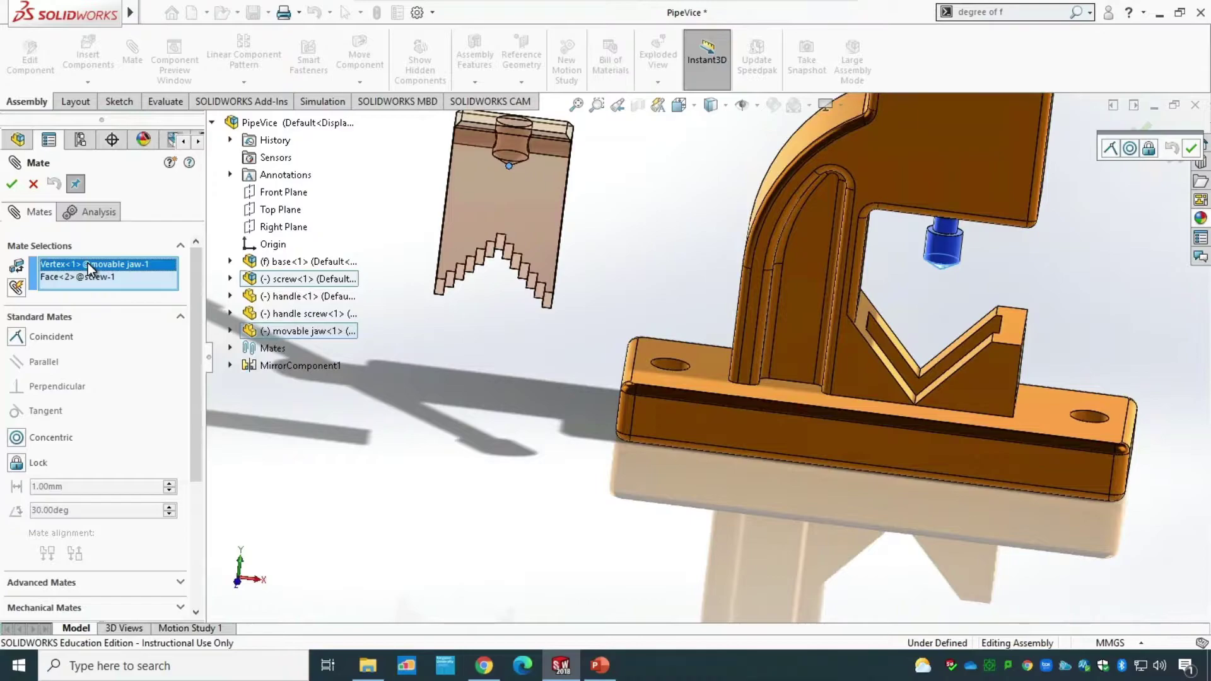
right_click(88, 263)
left_click(130, 269)
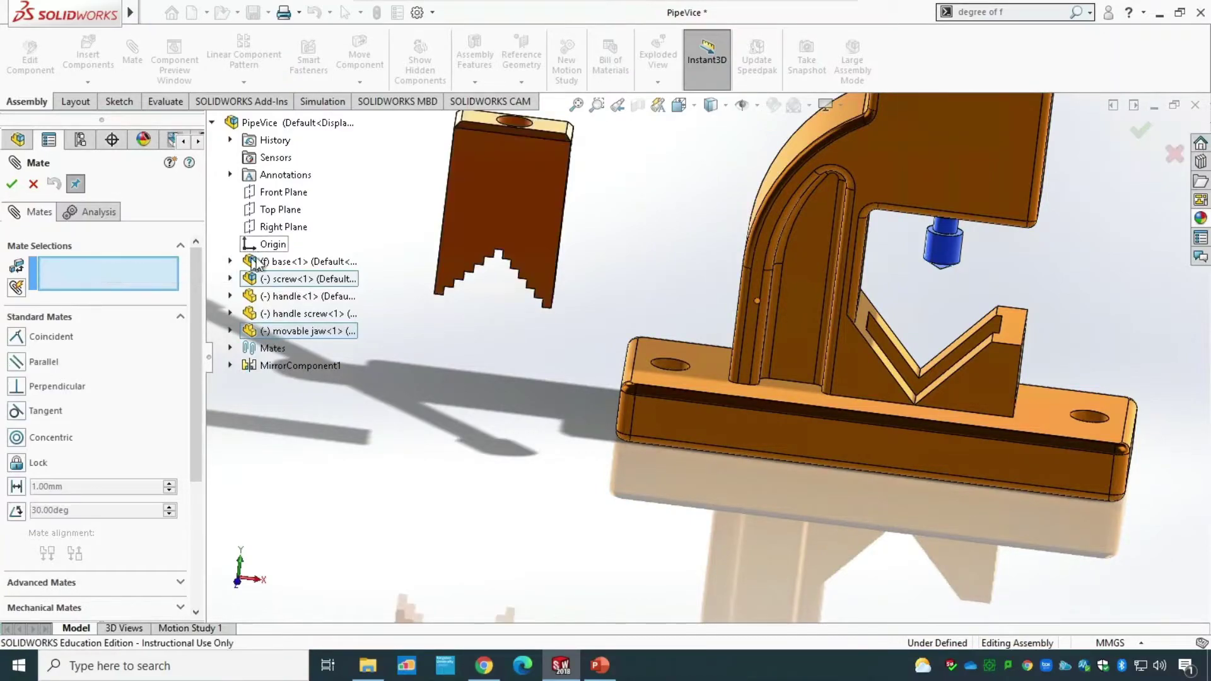
Mate the screw's conical tip face coincident with the conical bottom face of the movable jaw's top hole and finish mating.
scroll(936, 277, "down", 3)
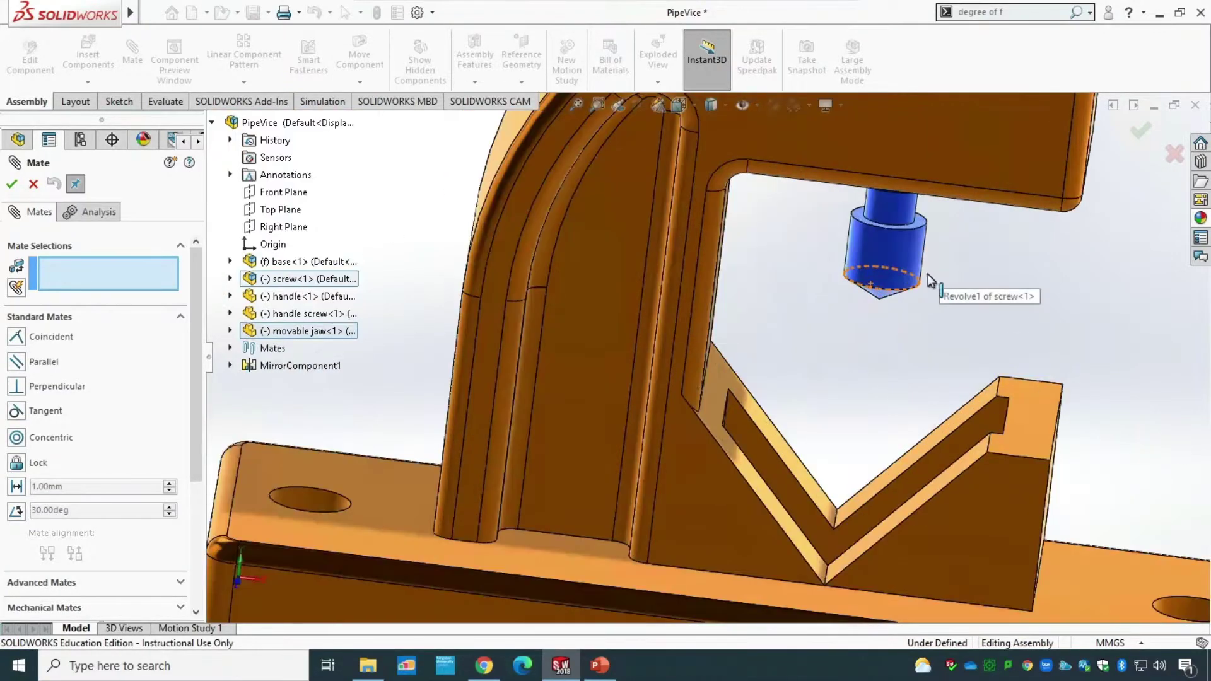
scroll(934, 280, "down", 3)
left_click(755, 347)
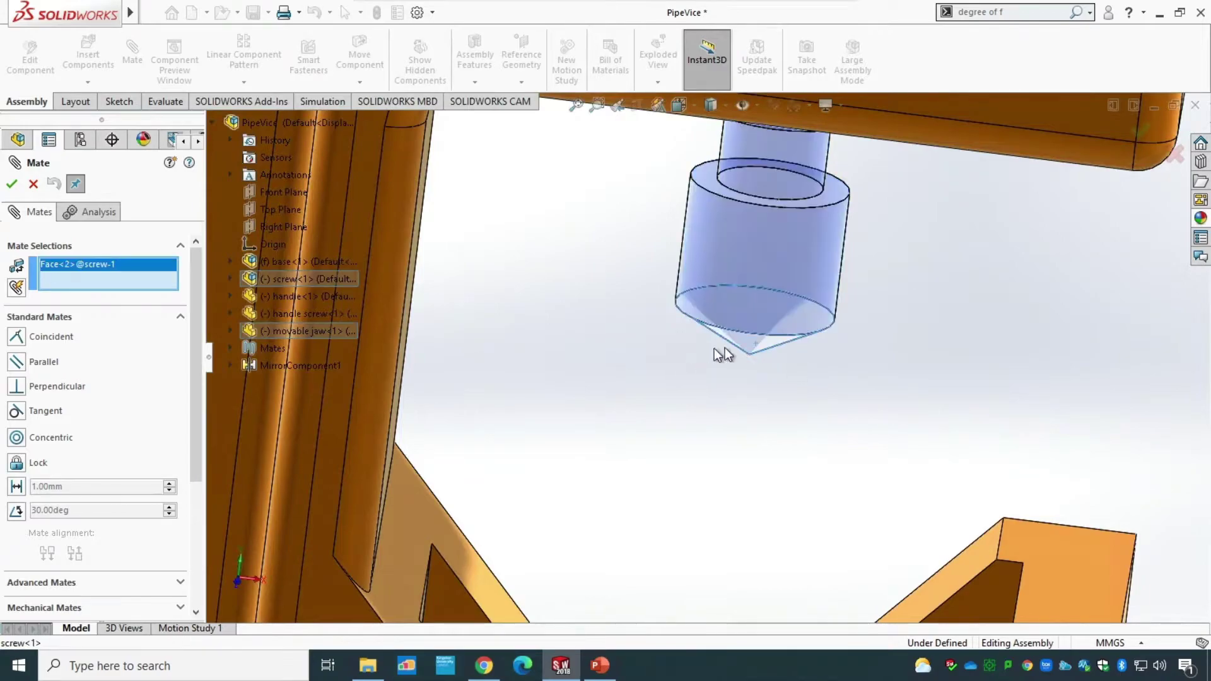
scroll(745, 353, "up", 10)
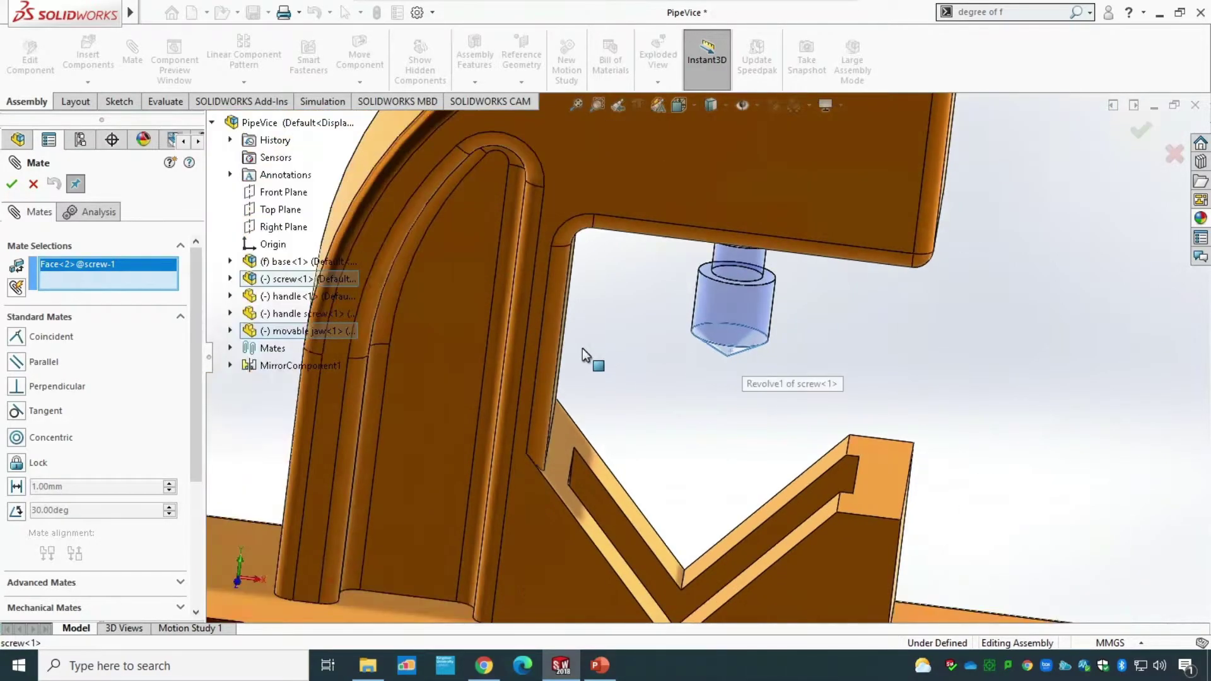
middle_click_drag(505, 237, 500, 375)
scroll(500, 374, "down", 6)
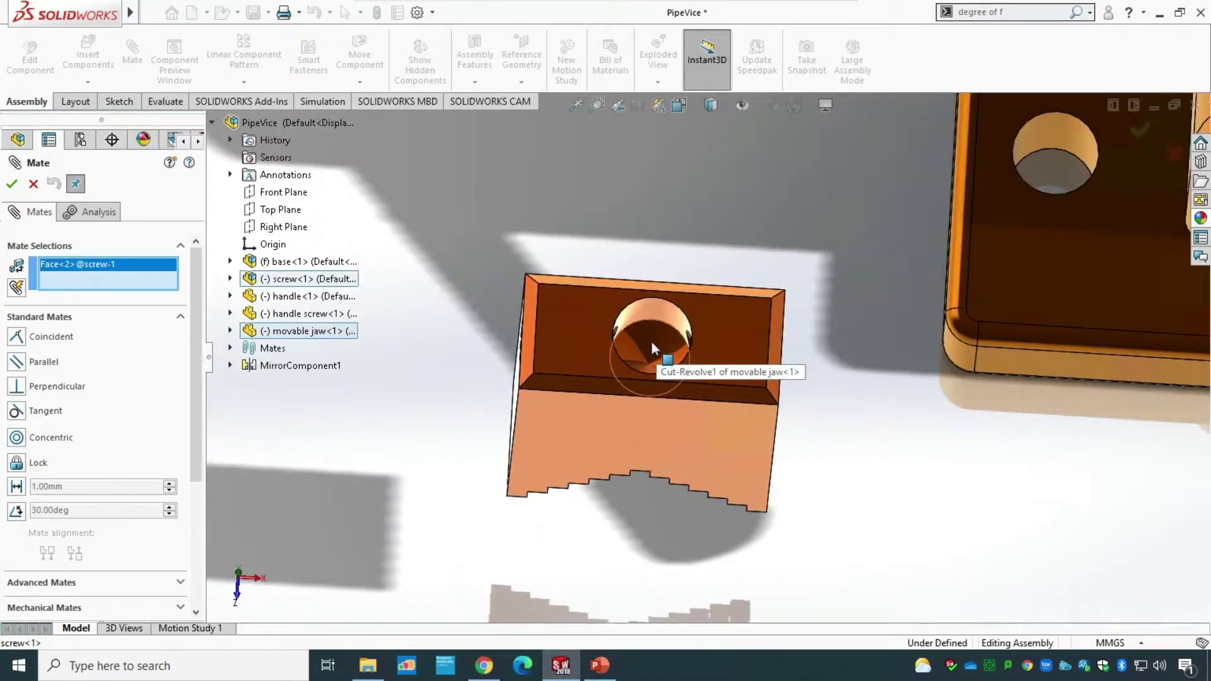
left_click(652, 344)
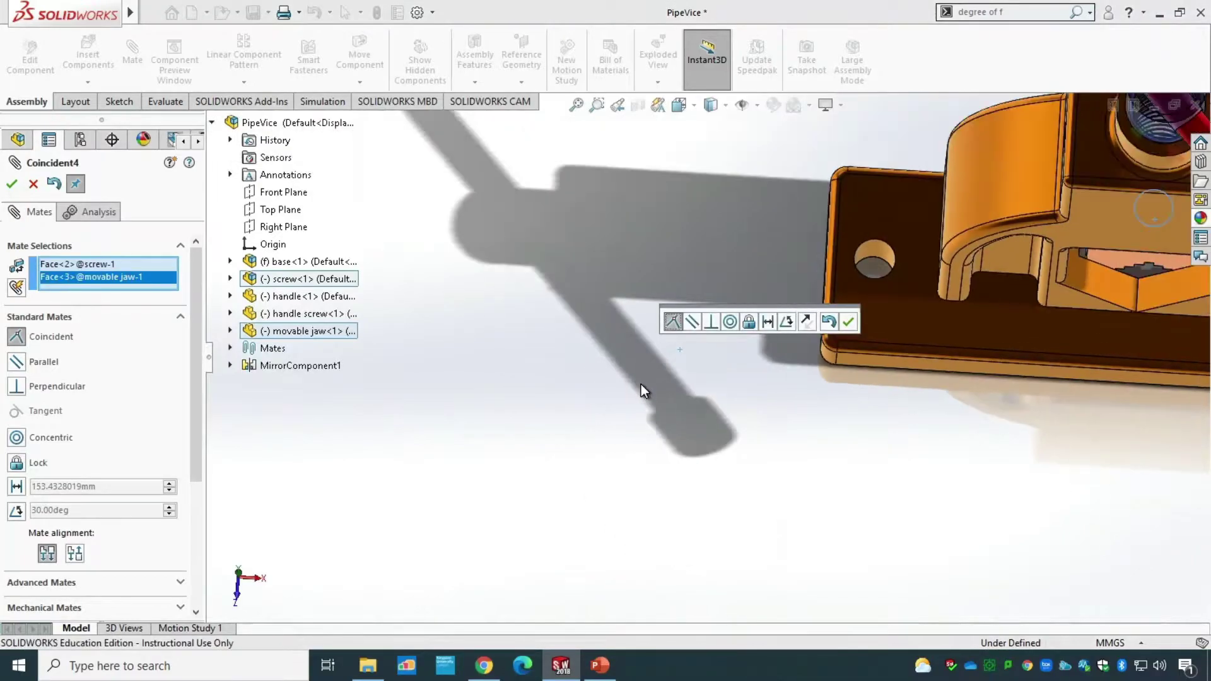
scroll(640, 386, "up", 5)
middle_click_drag(811, 413, 770, 240)
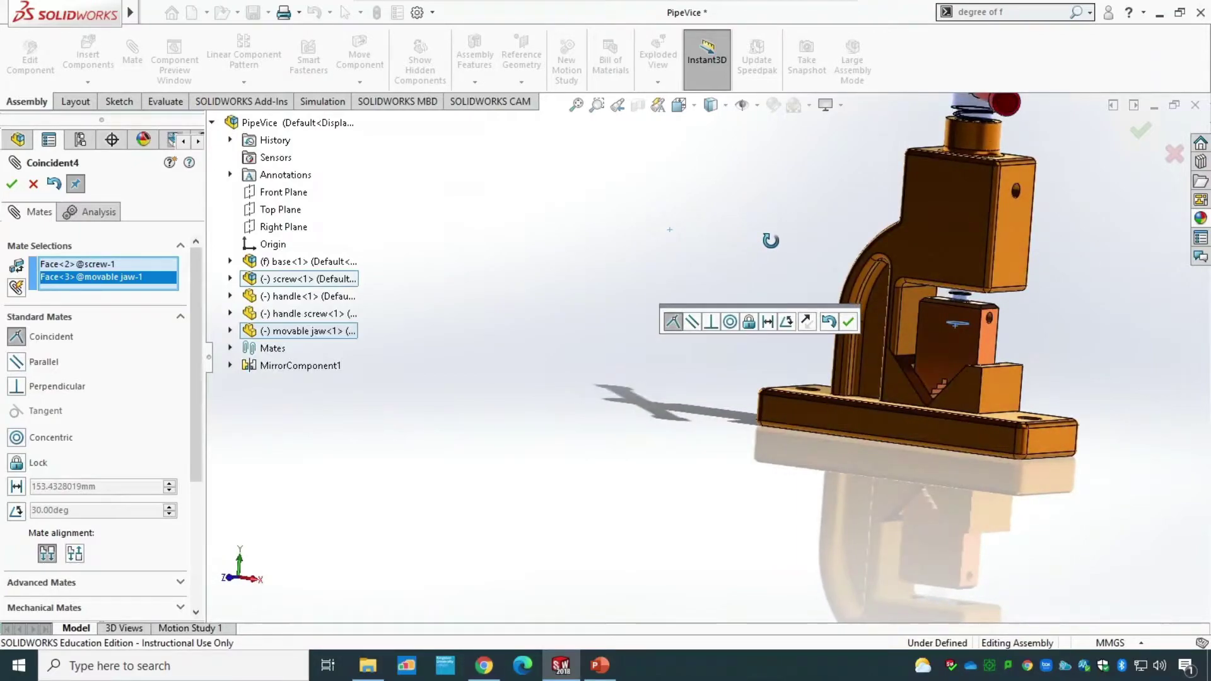
middle_click_drag(770, 240, 774, 248)
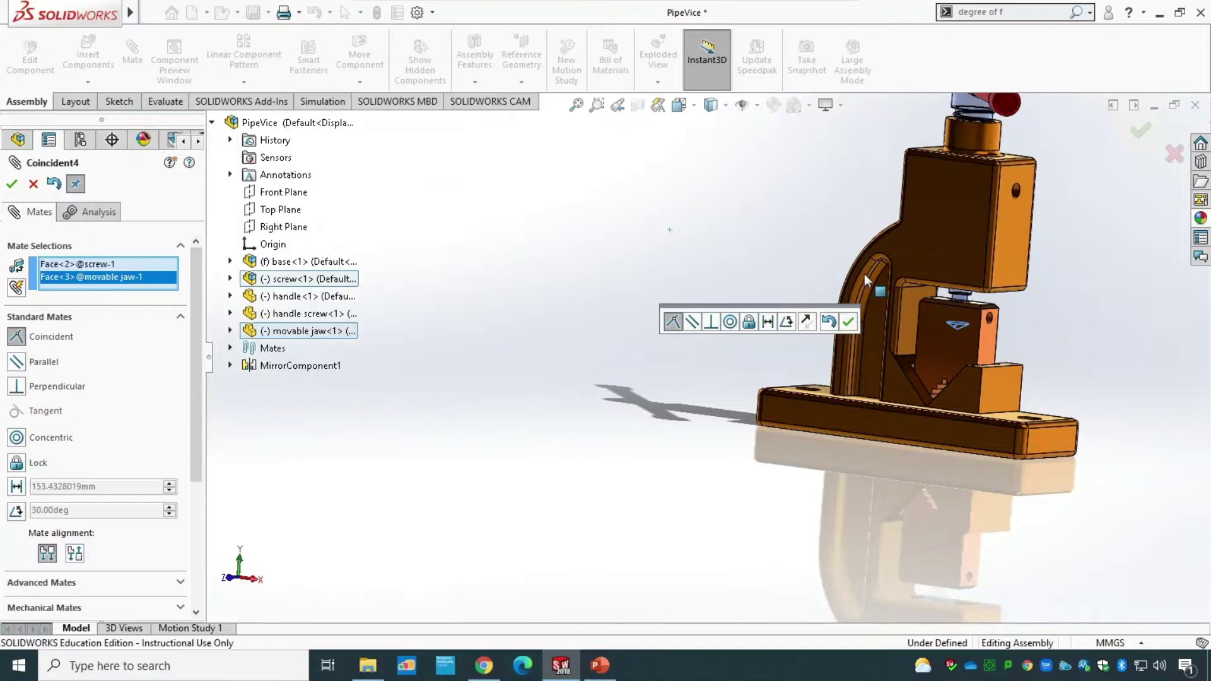
left_click(847, 323)
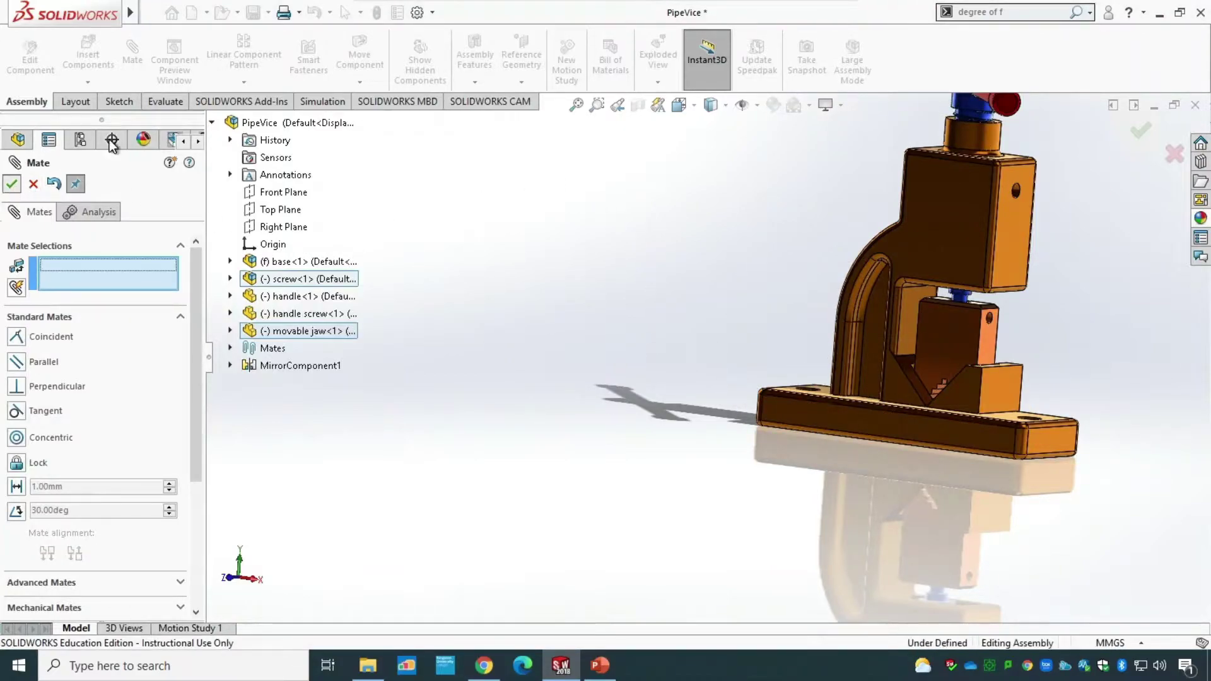
left_click(13, 185)
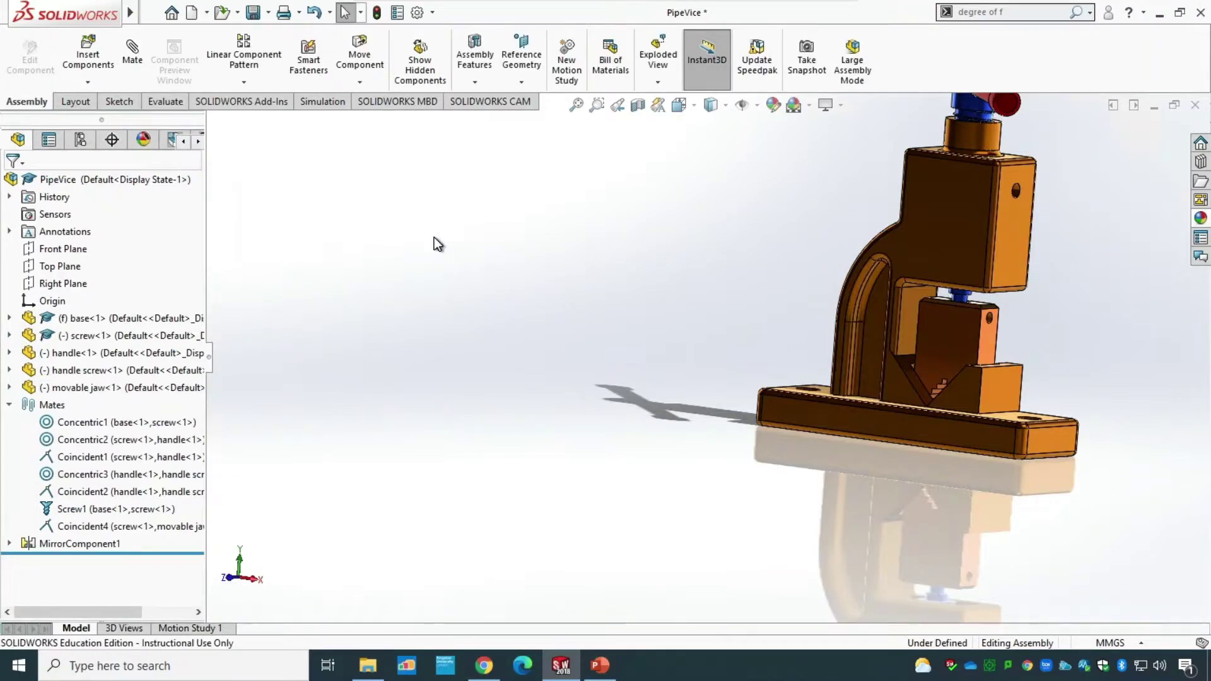
Rotate the movable jaw freely beneath the screw to check its remaining motion.
left_click(359, 57)
left_click(961, 342)
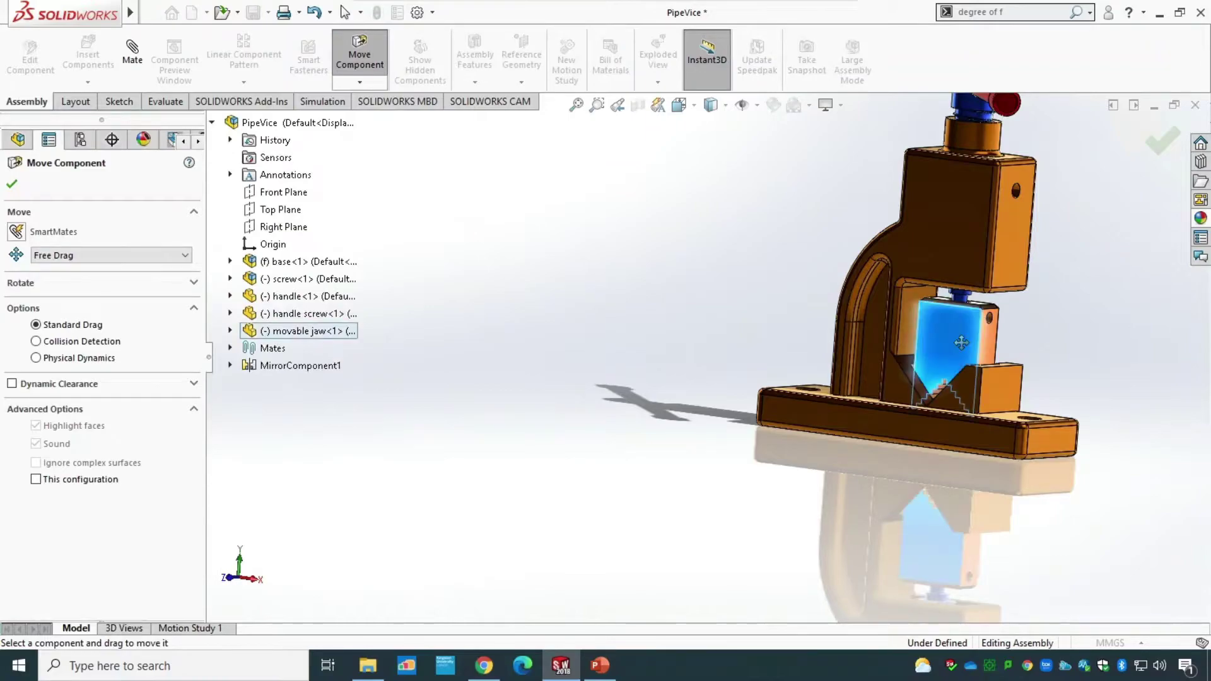
left_click(194, 284)
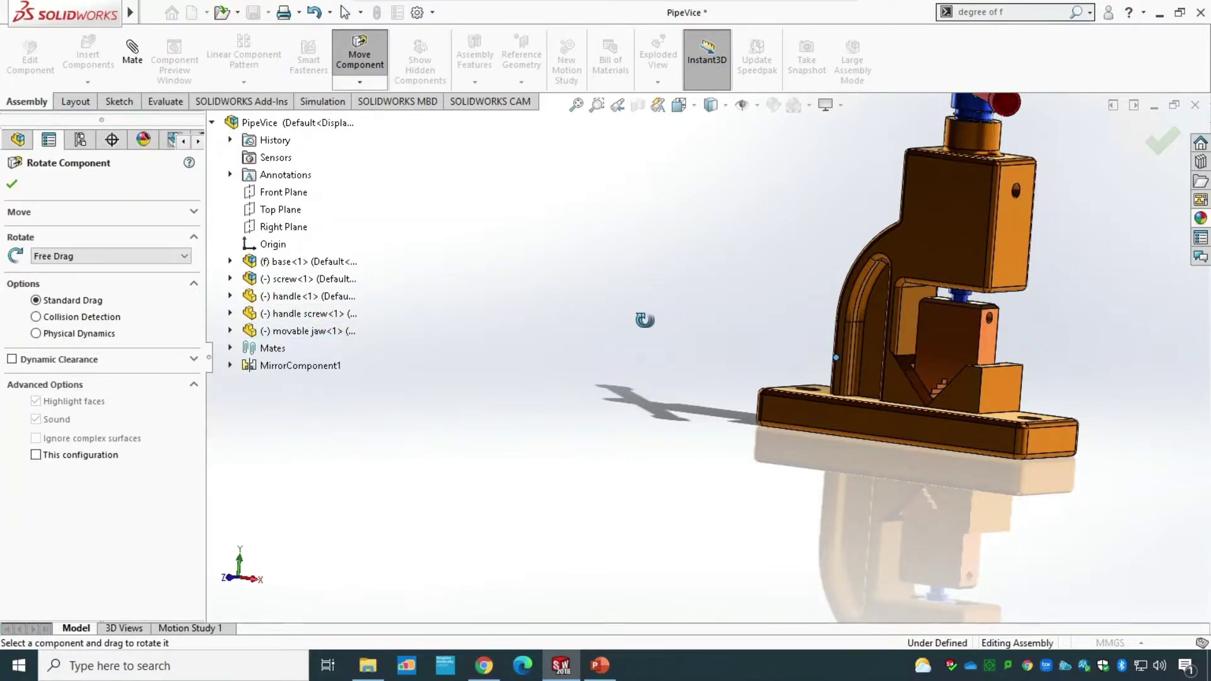
left_click_drag(942, 332, 949, 359)
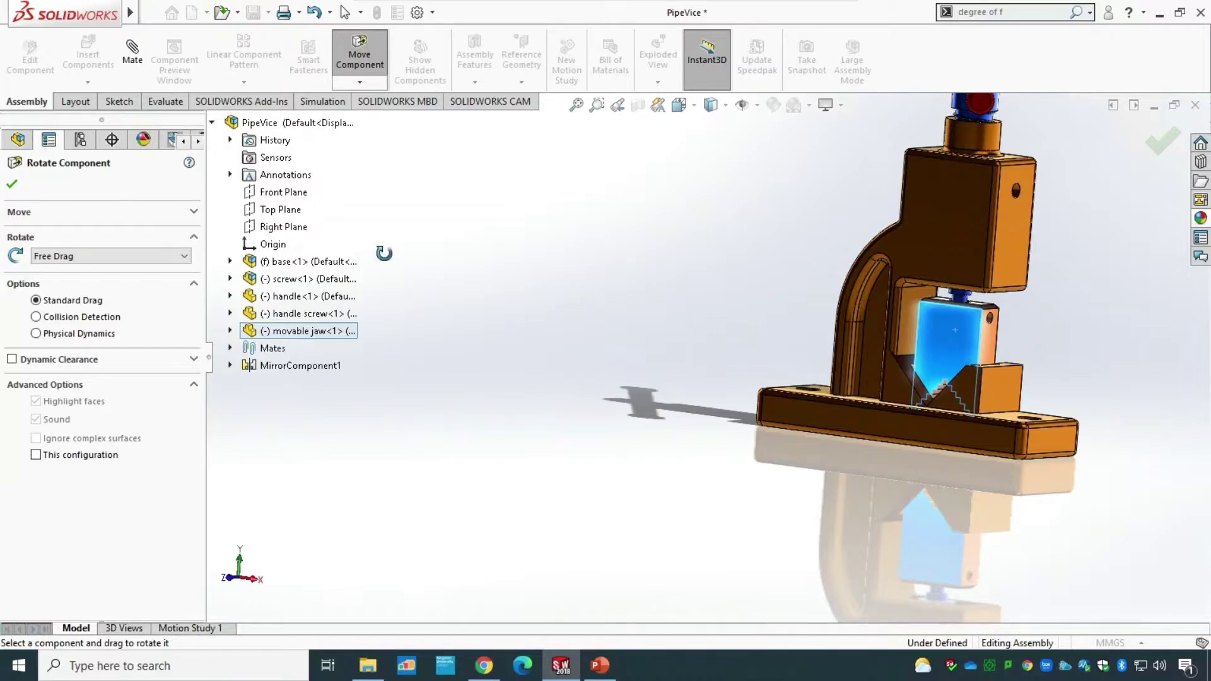
left_click(17, 180)
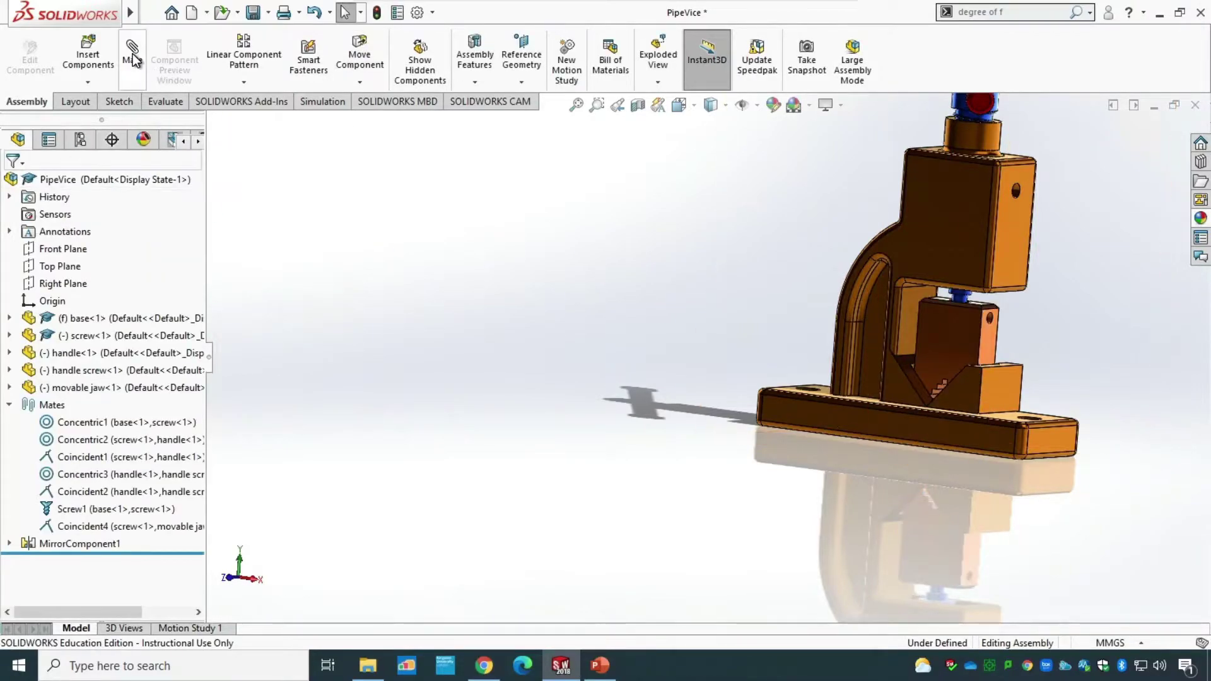
Mate the movable jaw's side face with the hole parallel to the matching holed face of the base block and finish mating.
left_click(133, 57)
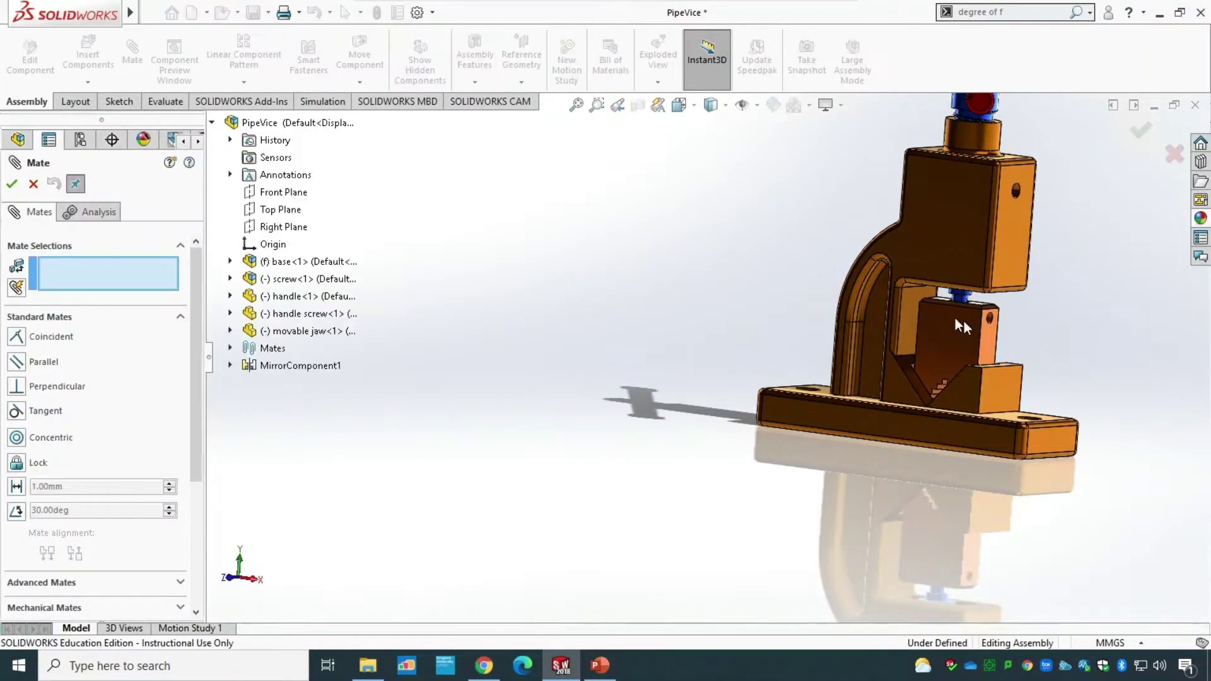
left_click(996, 355)
middle_click_drag(634, 489, 902, 417)
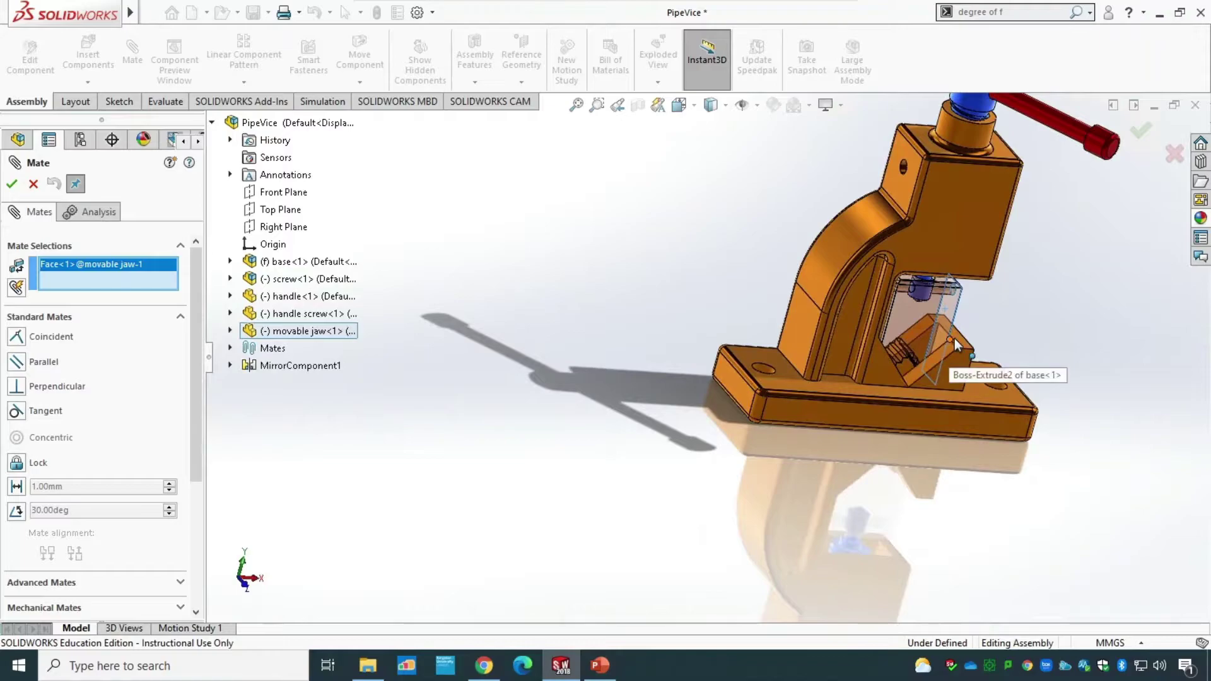
scroll(946, 347, "down", 3)
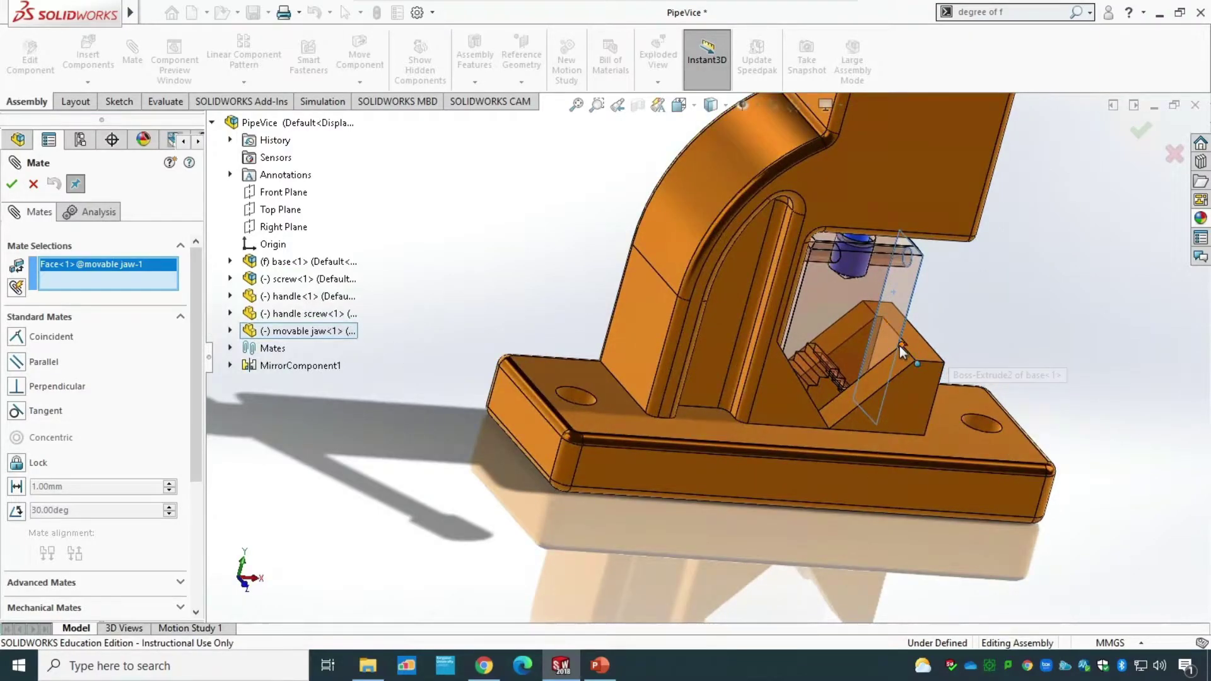
middle_click_drag(1046, 305, 982, 247)
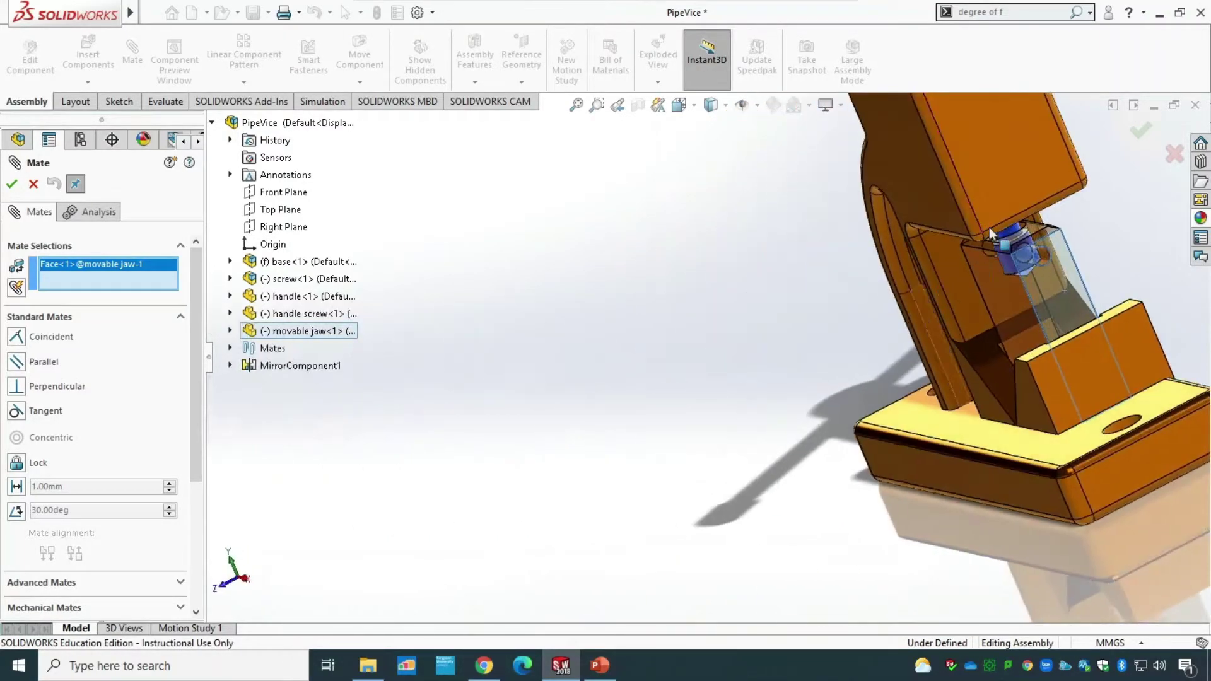
left_click(998, 179)
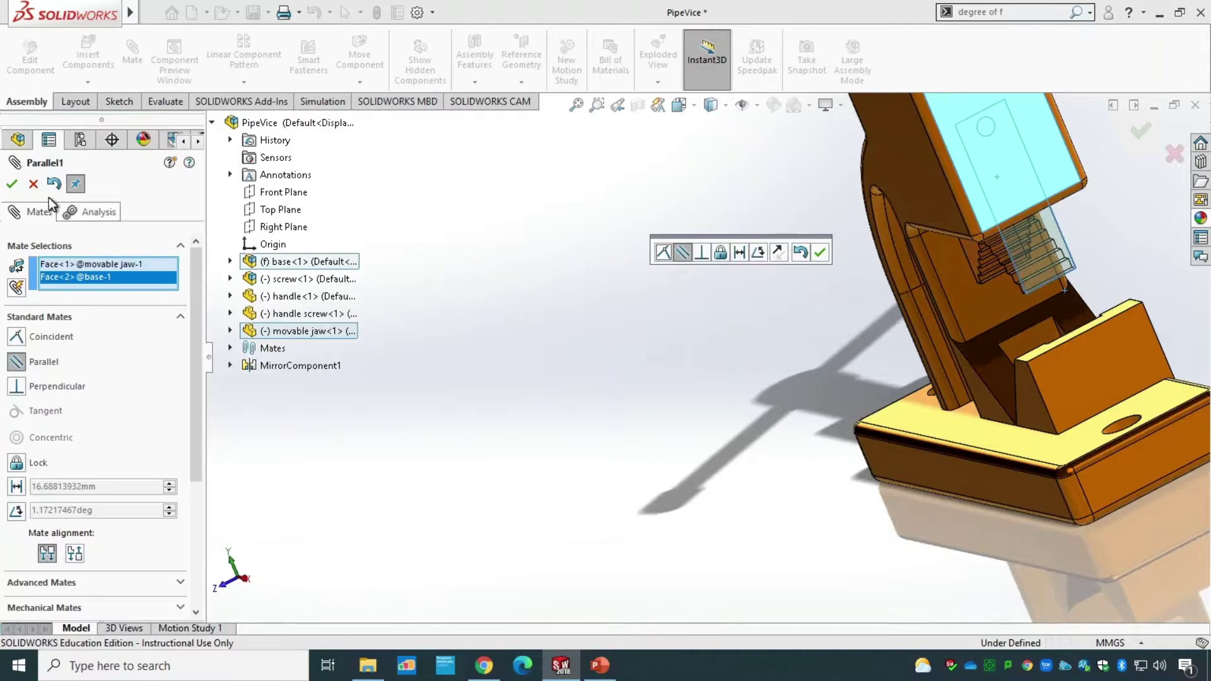
left_click(11, 183)
scroll(681, 492, "up", 3)
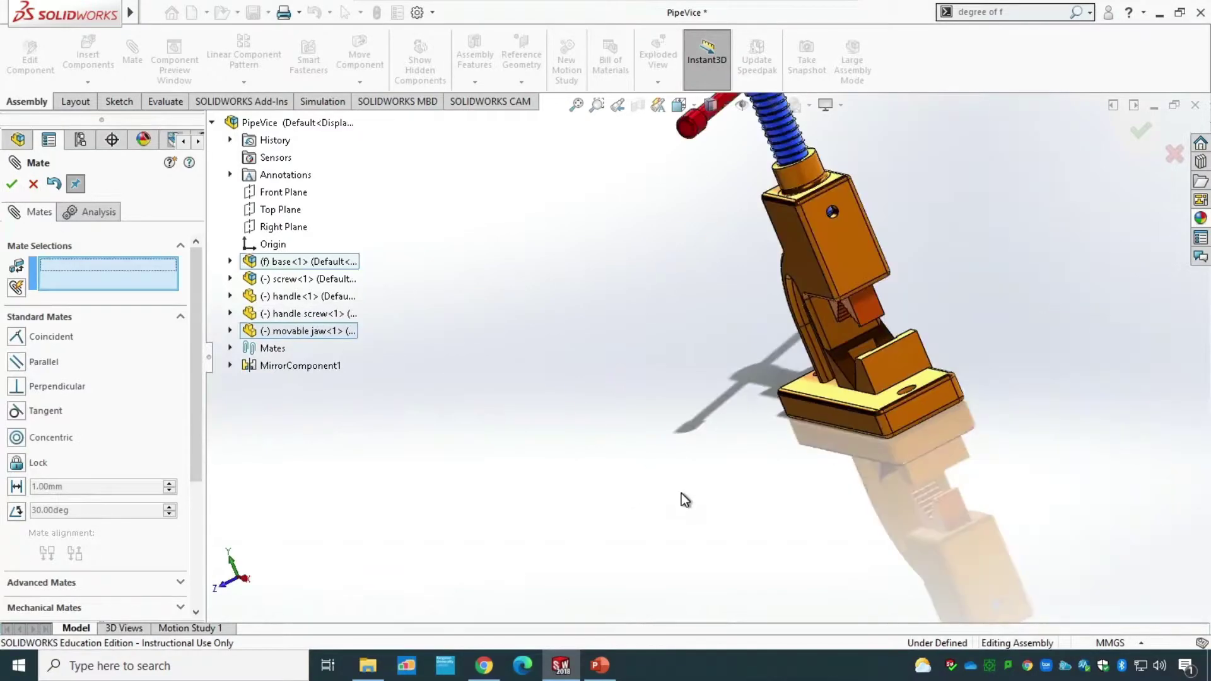
scroll(681, 492, "up", 2)
middle_click_drag(622, 514, 633, 406)
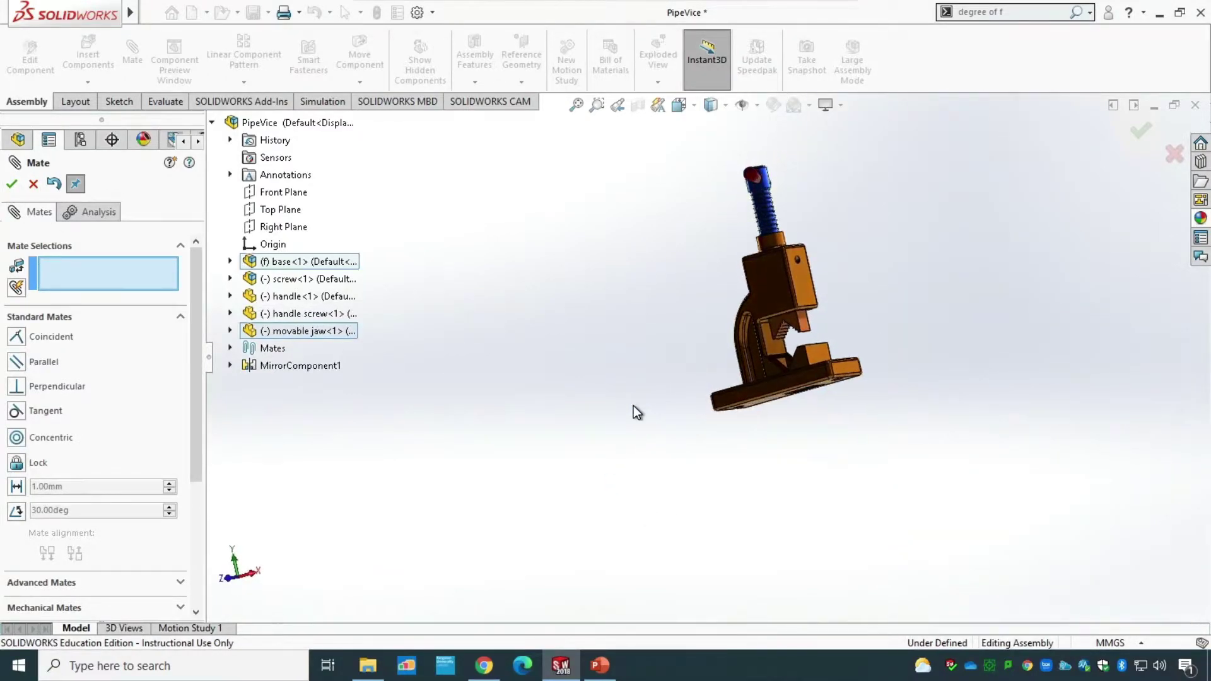
key("ctrl+7")
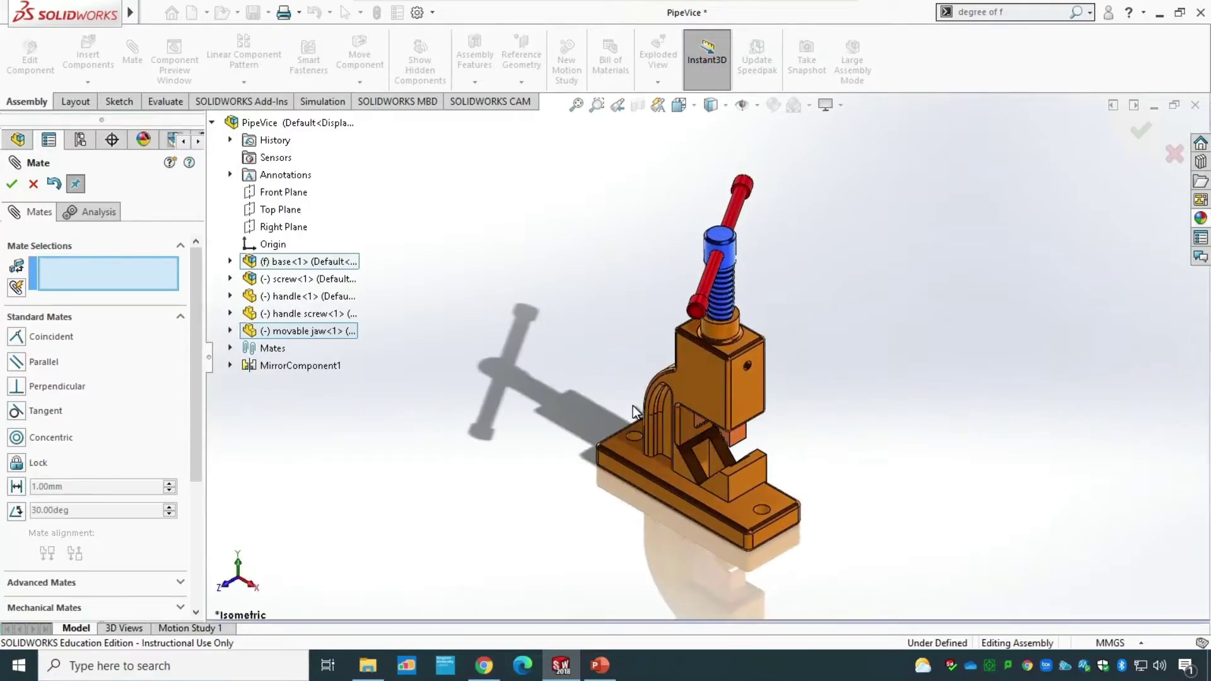
left_click(12, 184)
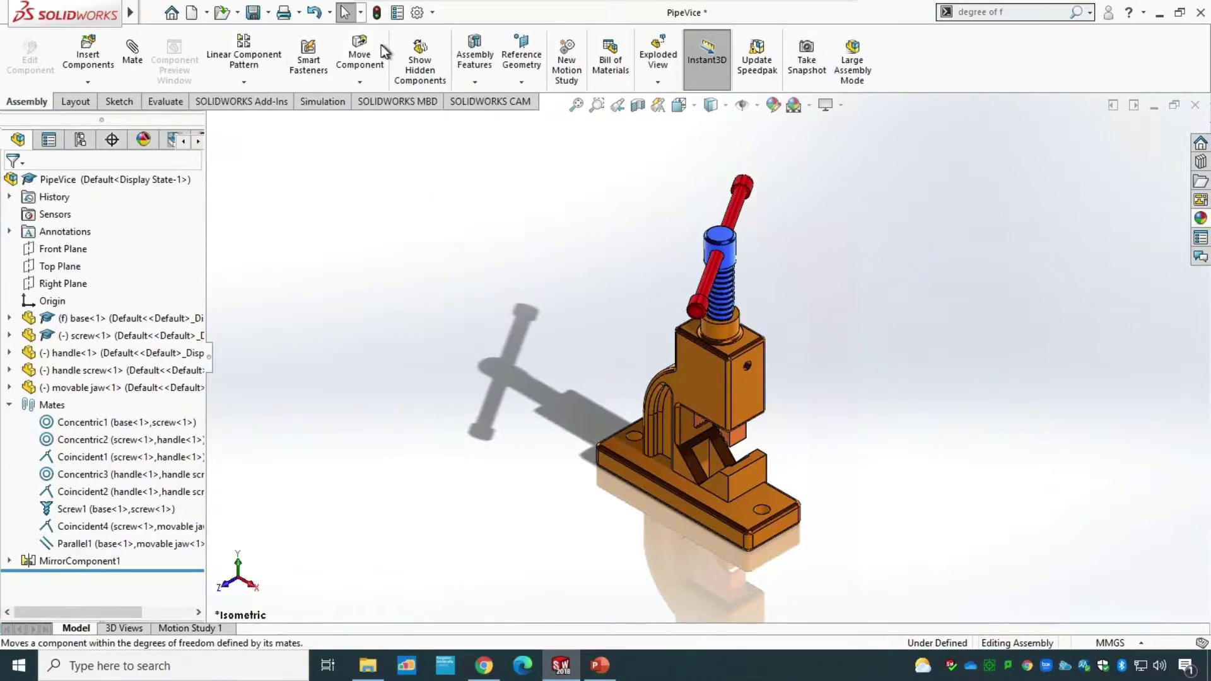
Turn the screw freely about its axis with Move Component to check how the movable jaw travels with it.
left_click(360, 57)
left_click_drag(719, 271, 640, 341)
middle_click_drag(827, 384, 773, 276)
left_click_drag(722, 281, 864, 343)
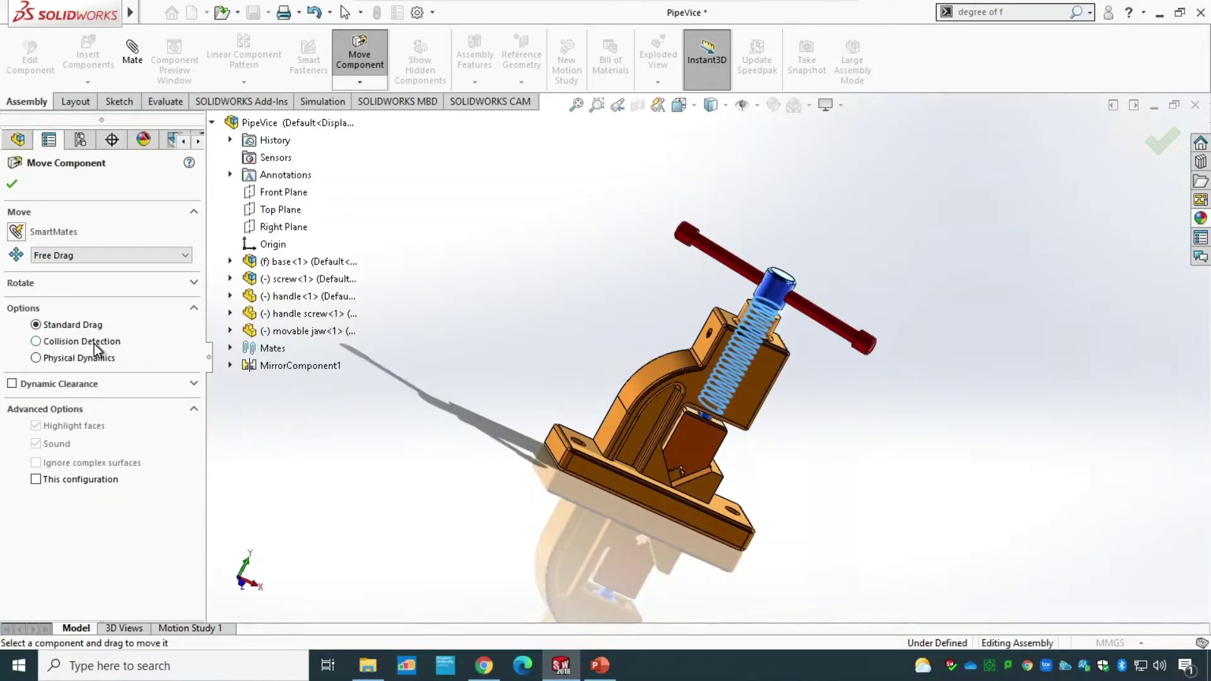
Check the handle's motion with Collision Detection between all components, restore Standard Drag and finish moving components.
left_click(93, 343)
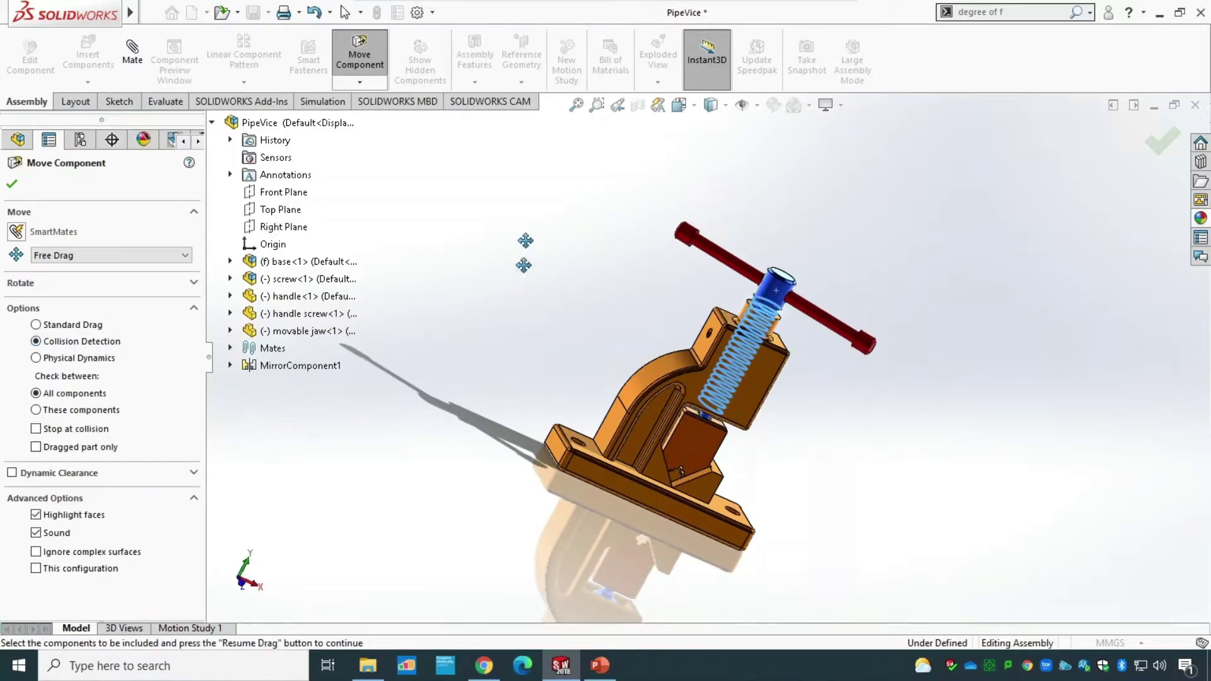
left_click_drag(697, 222, 822, 358)
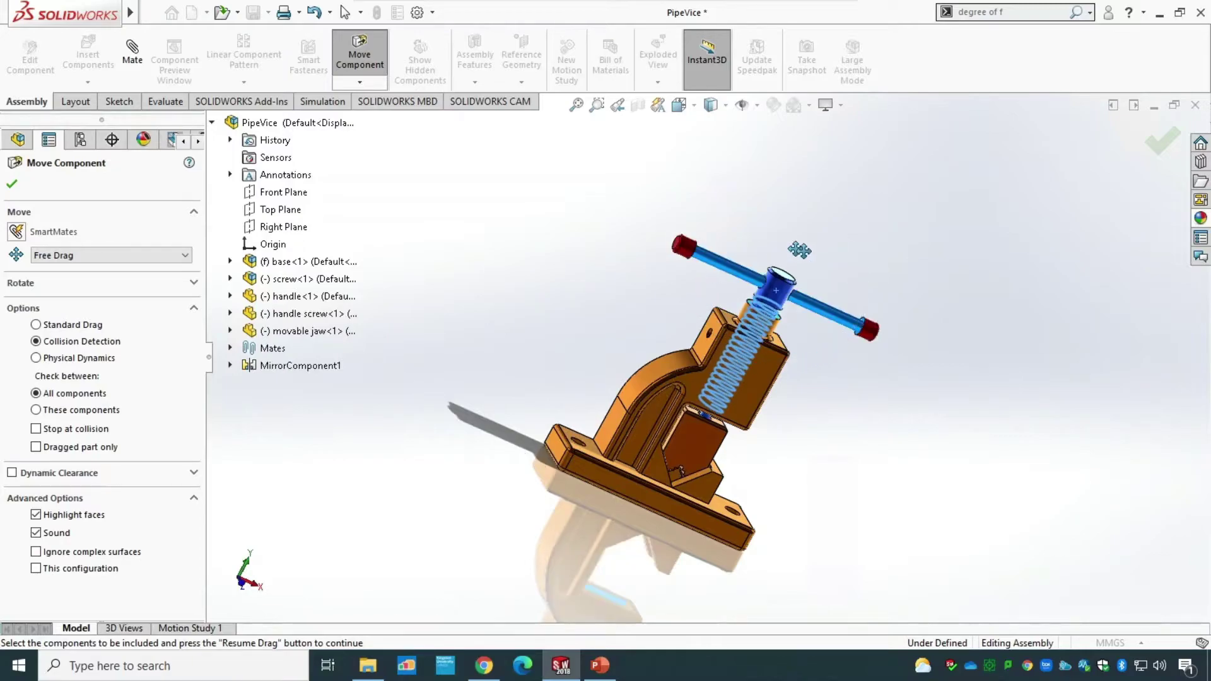
left_click_drag(857, 317, 856, 318)
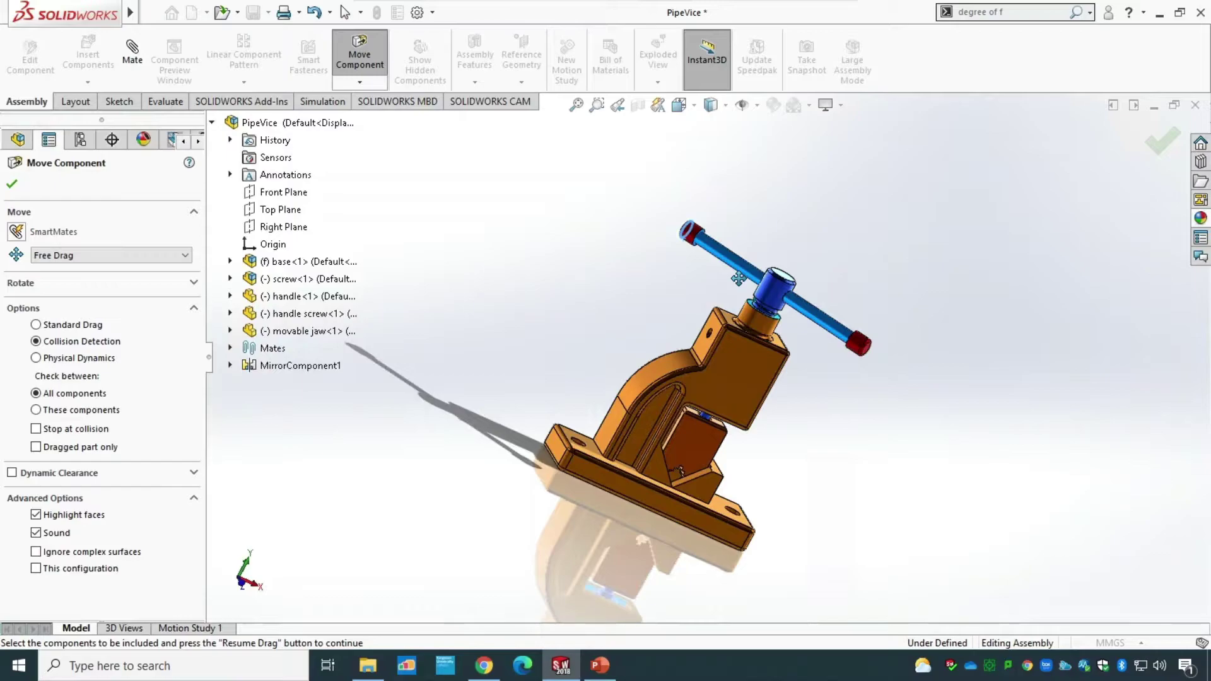
left_click(89, 326)
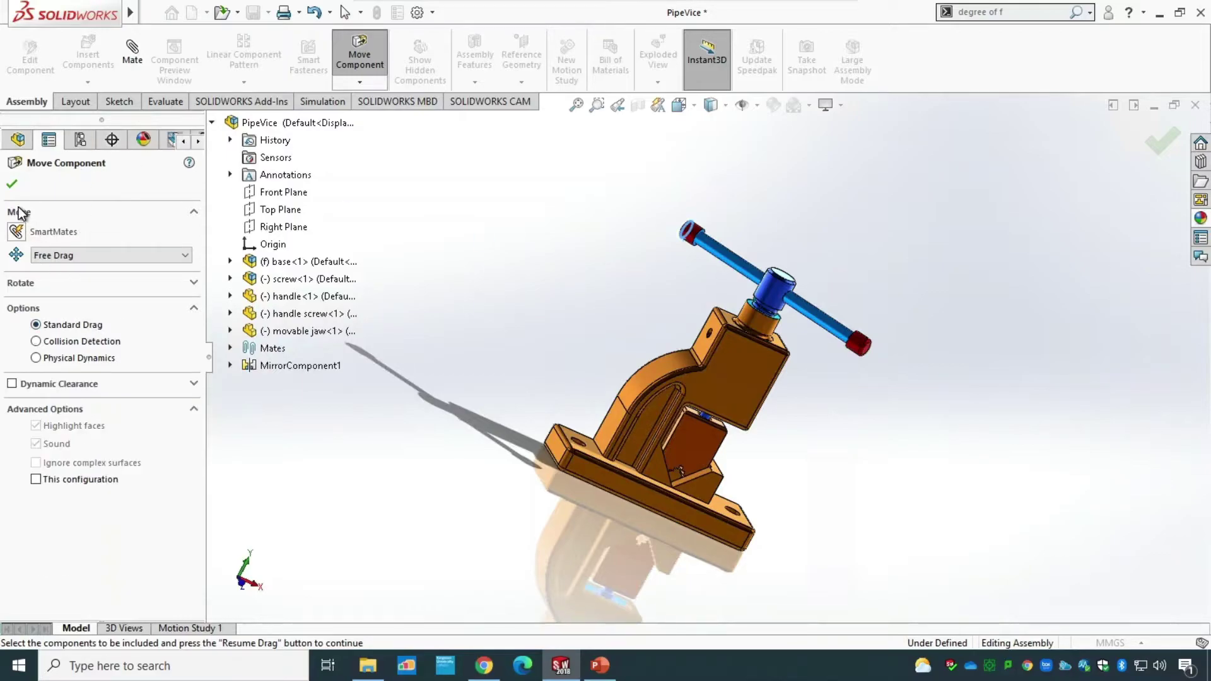
left_click(12, 185)
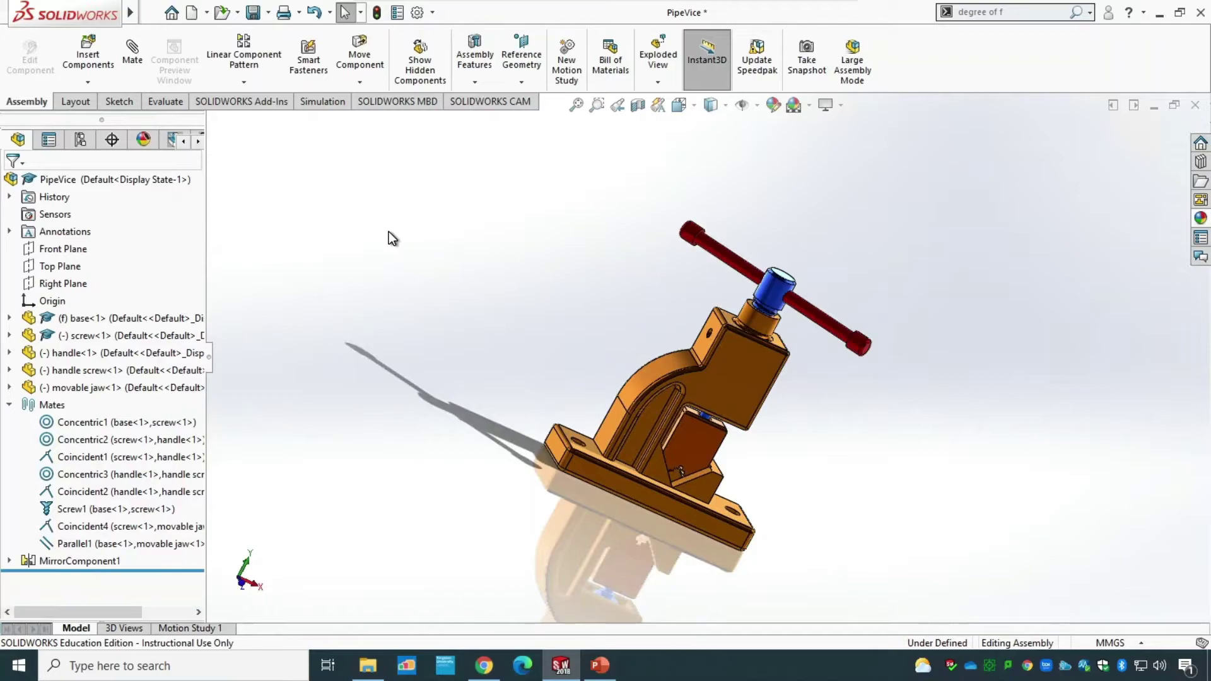
key("ctrl+7")
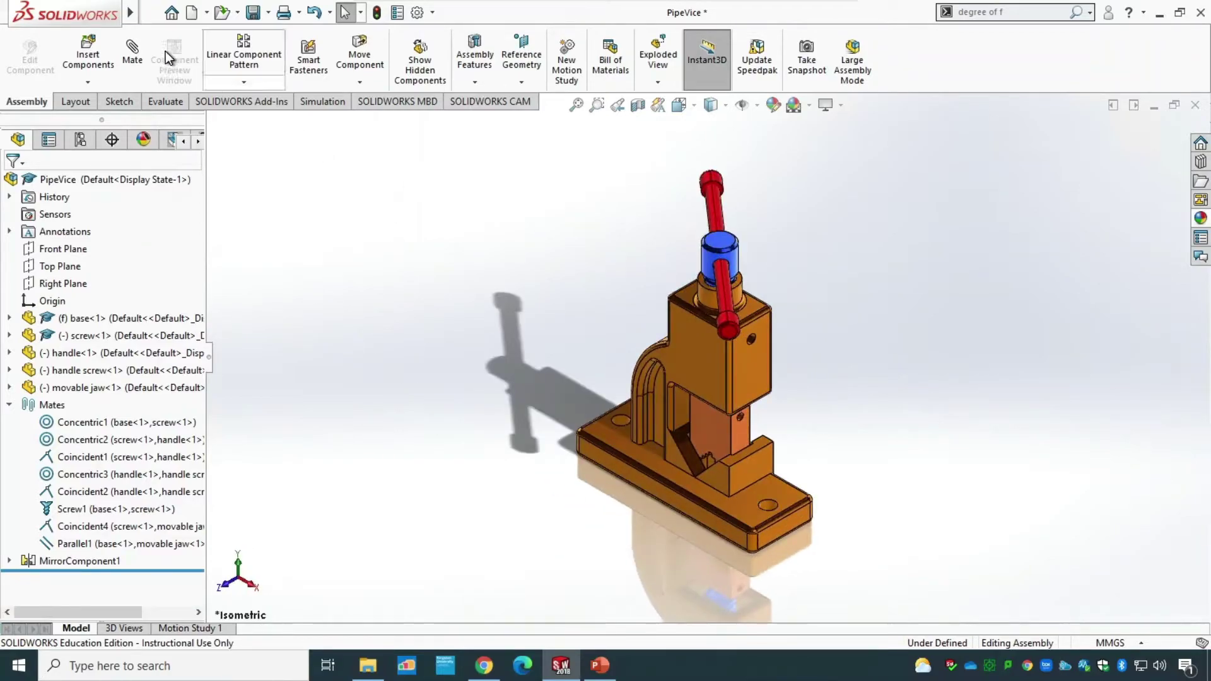
left_click(134, 56)
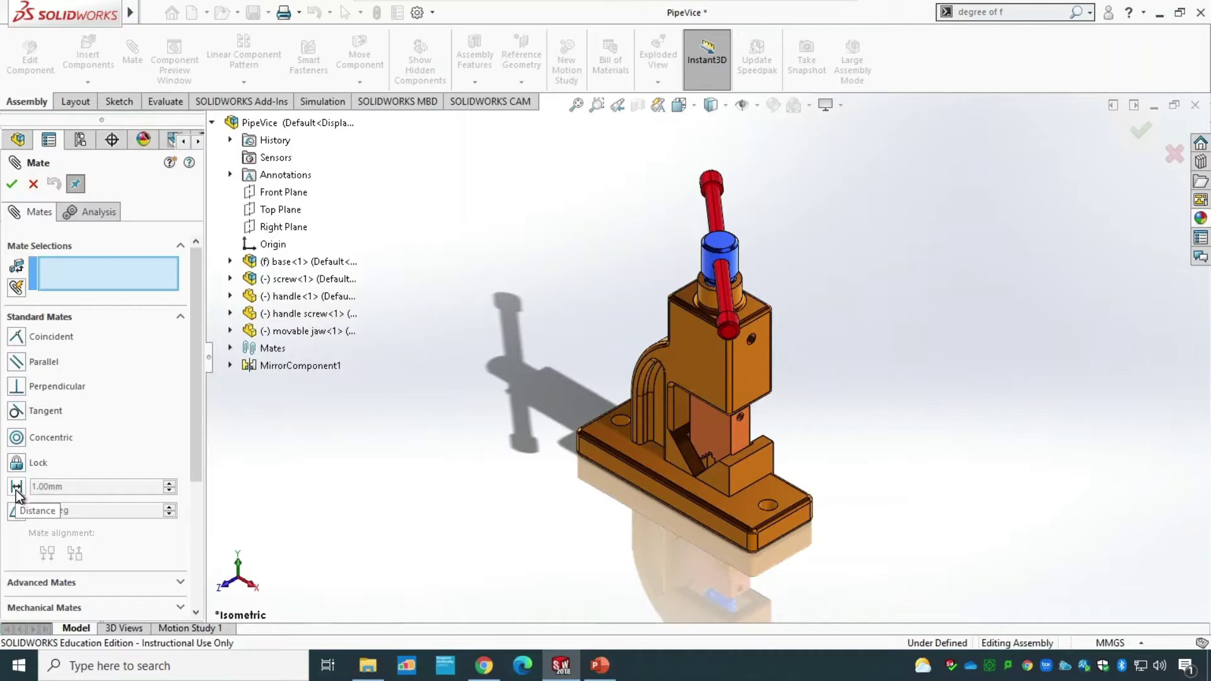
left_click(181, 583)
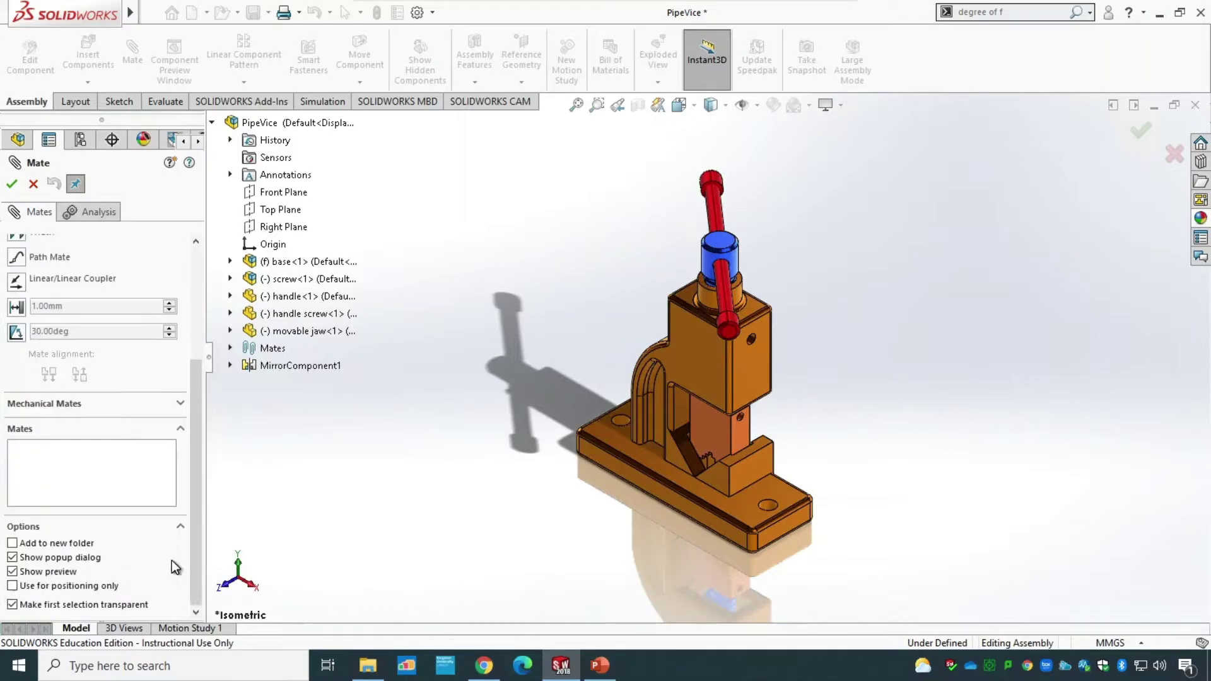
left_click_drag(194, 392, 198, 332)
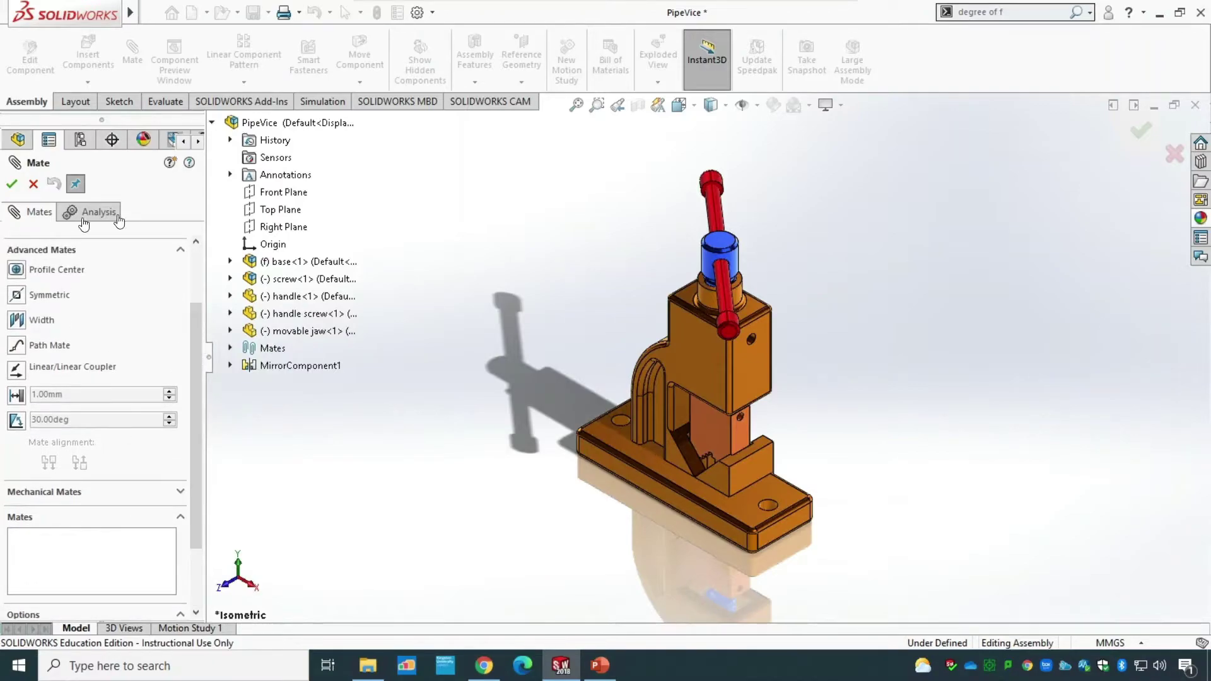
left_click(20, 399)
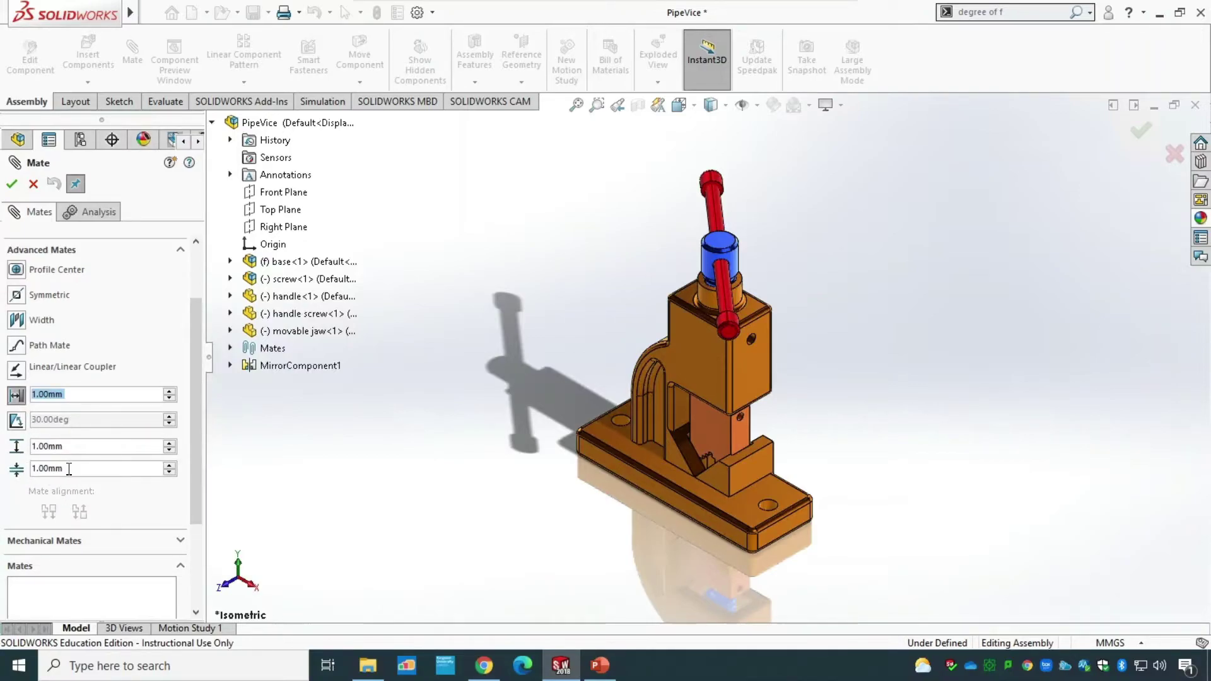
left_click_drag(69, 468, 37, 467)
type("1")
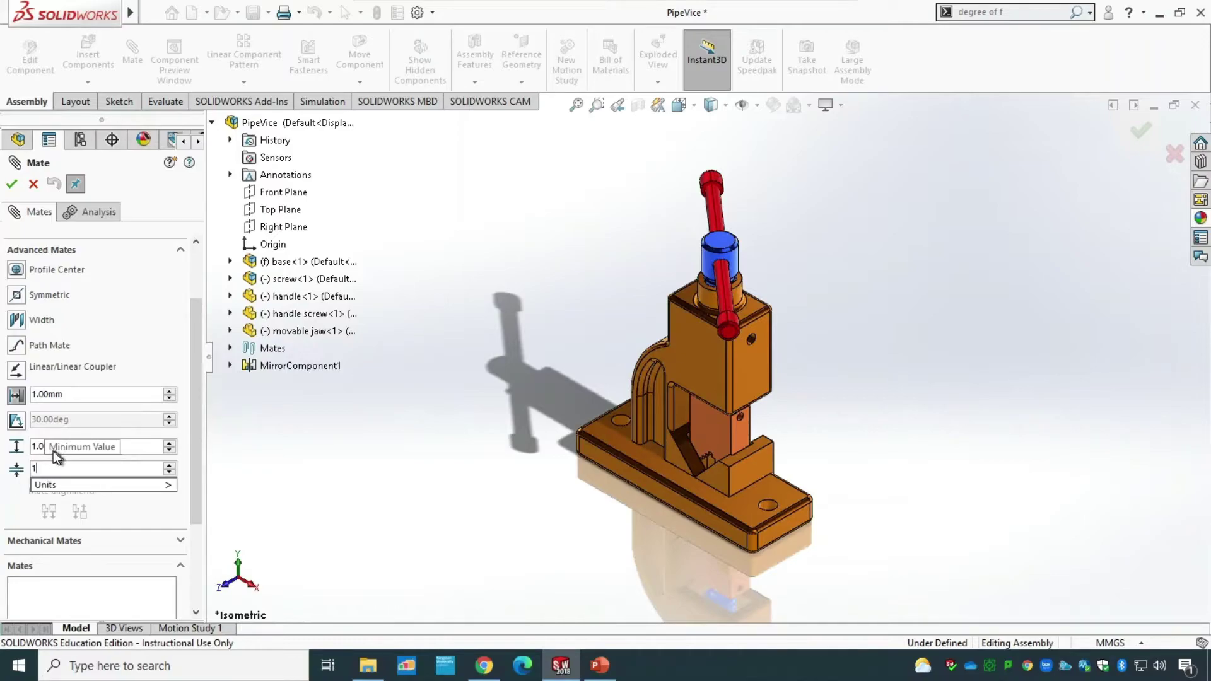
left_click(33, 449)
left_click_drag(66, 448, 16, 449)
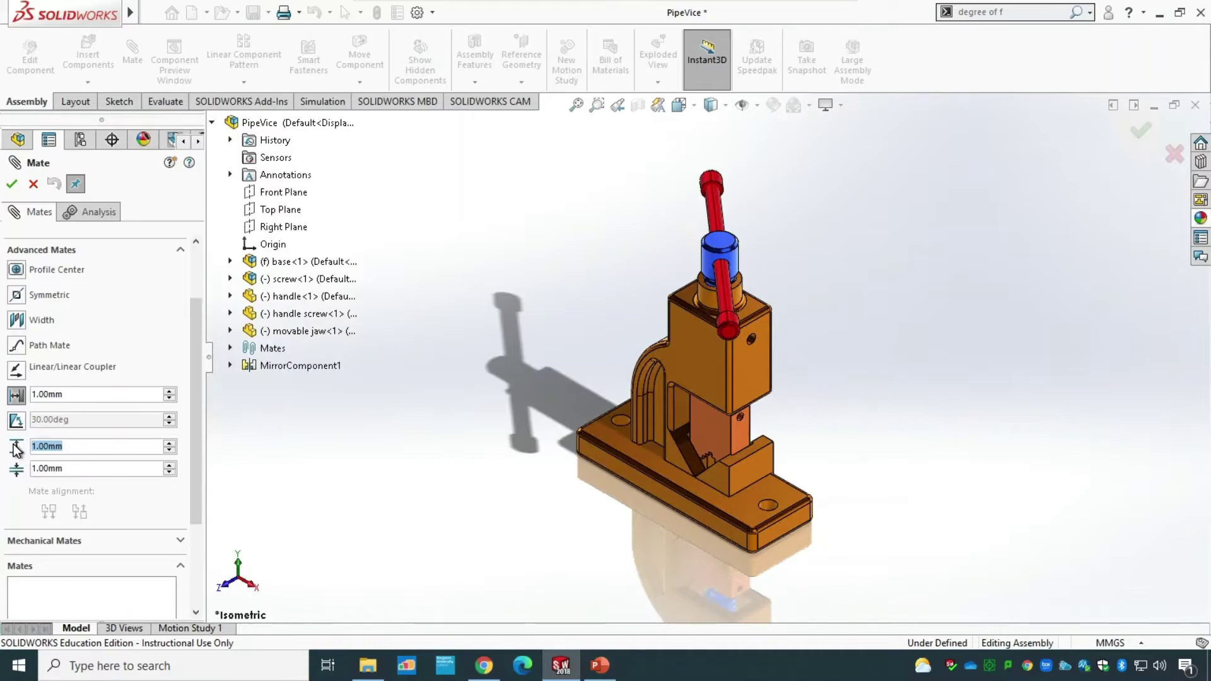
type("77")
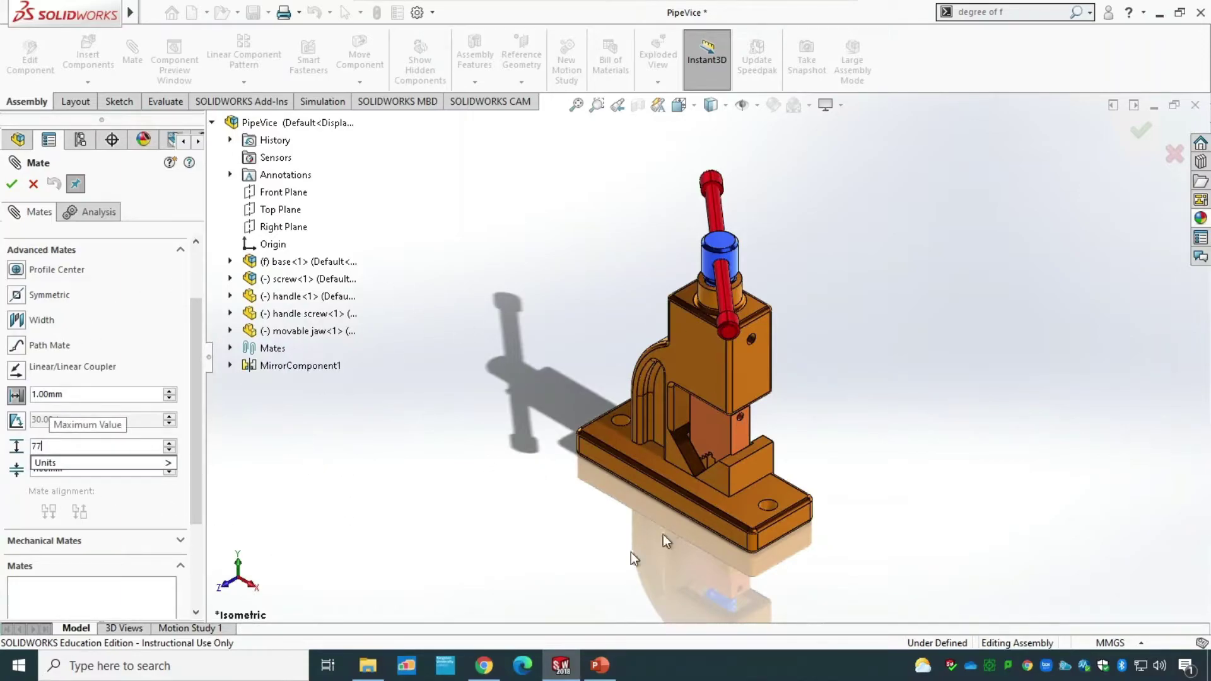
left_click(11, 185)
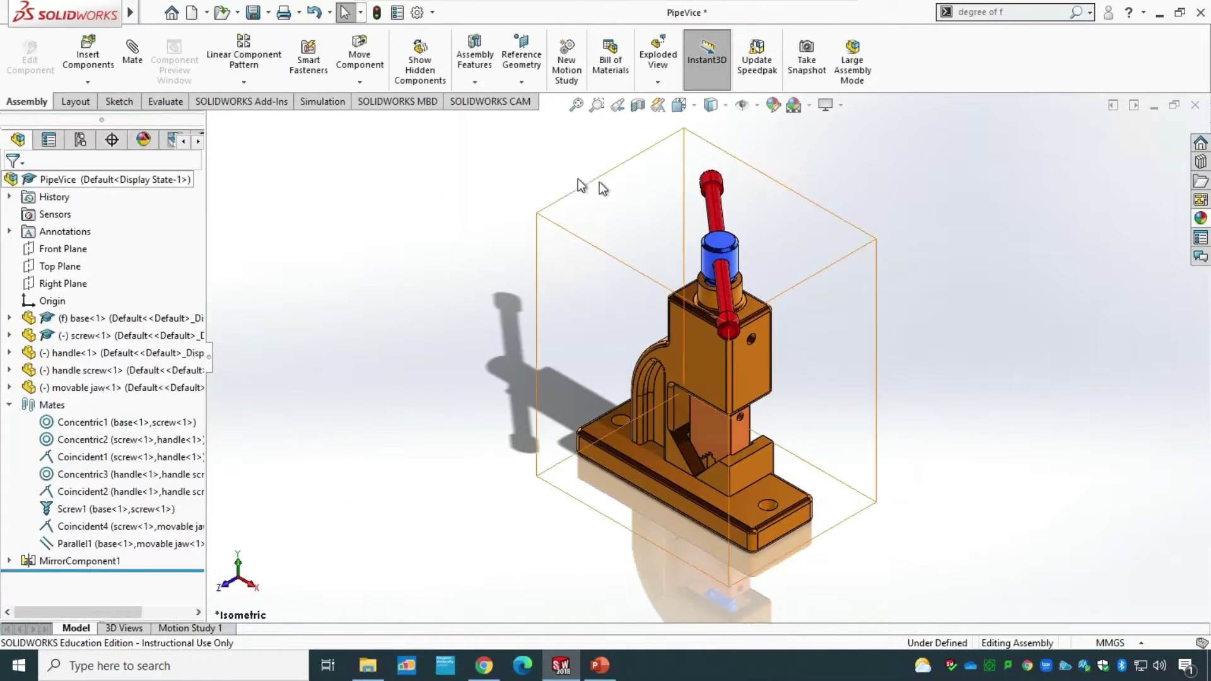
Turn the screw freely until it rises well above the base and its thread is exposed, and finish moving components.
left_click(360, 57)
left_click_drag(715, 270, 808, 271)
left_click(11, 184)
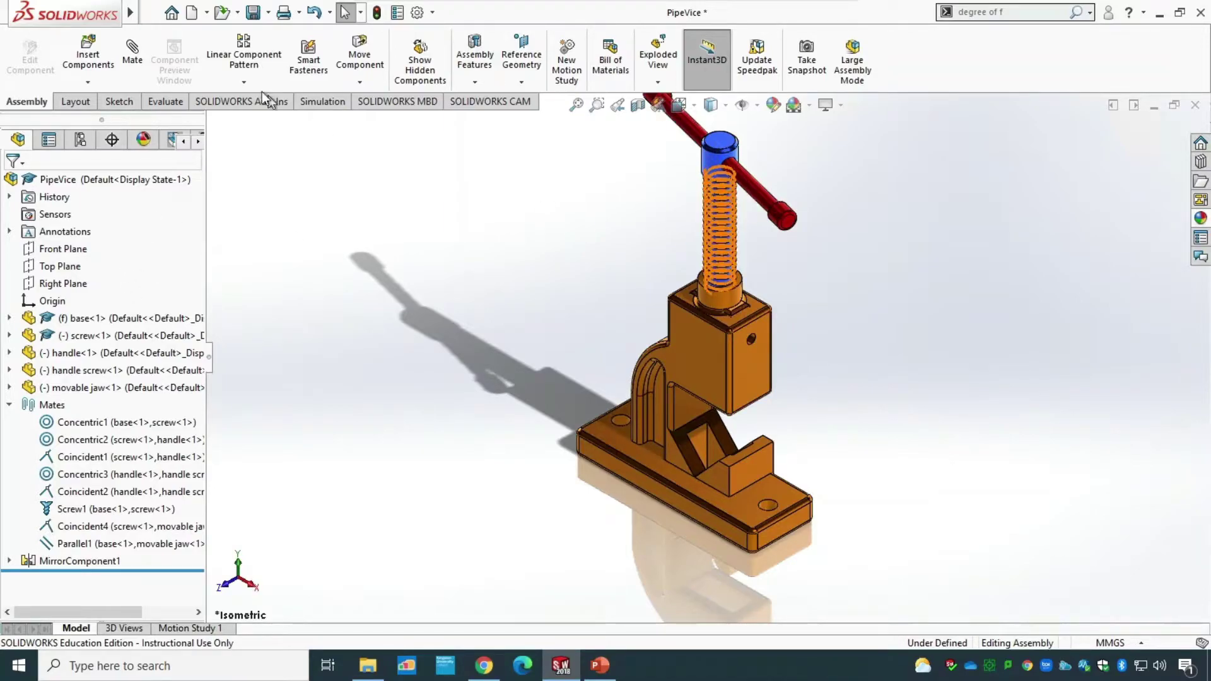
Start a mate between the top face of the base's round collar and the annular underside of the screw head.
left_click(130, 54)
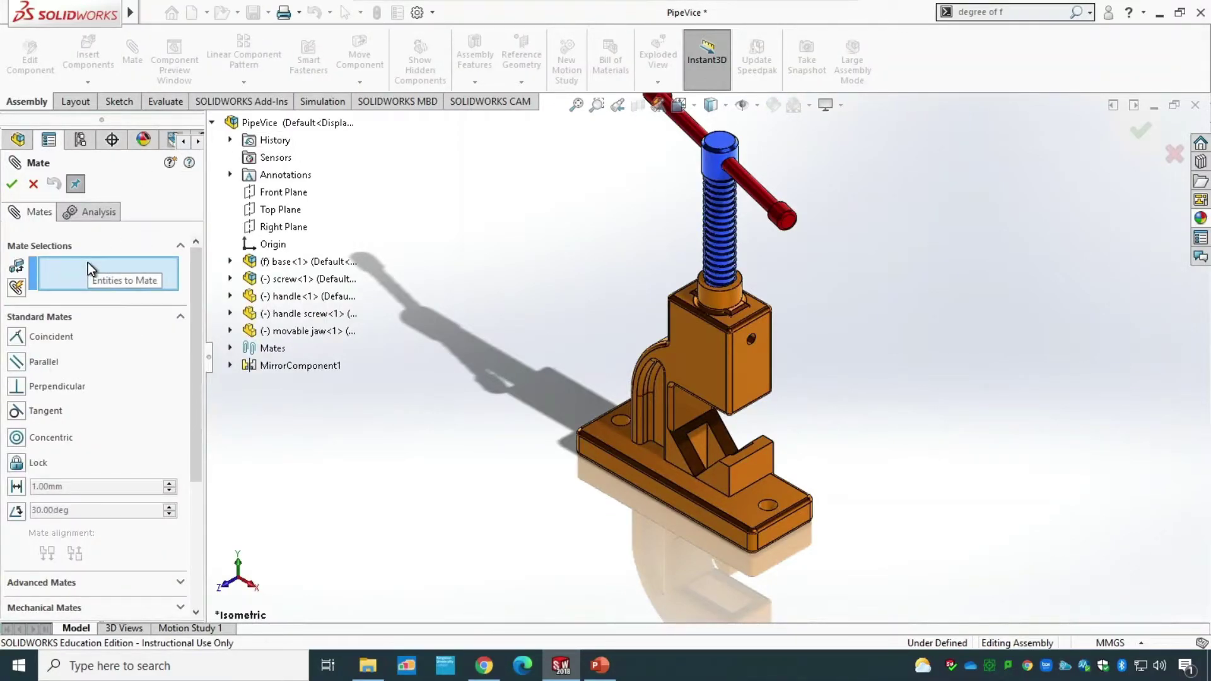
scroll(731, 297, "down", 5)
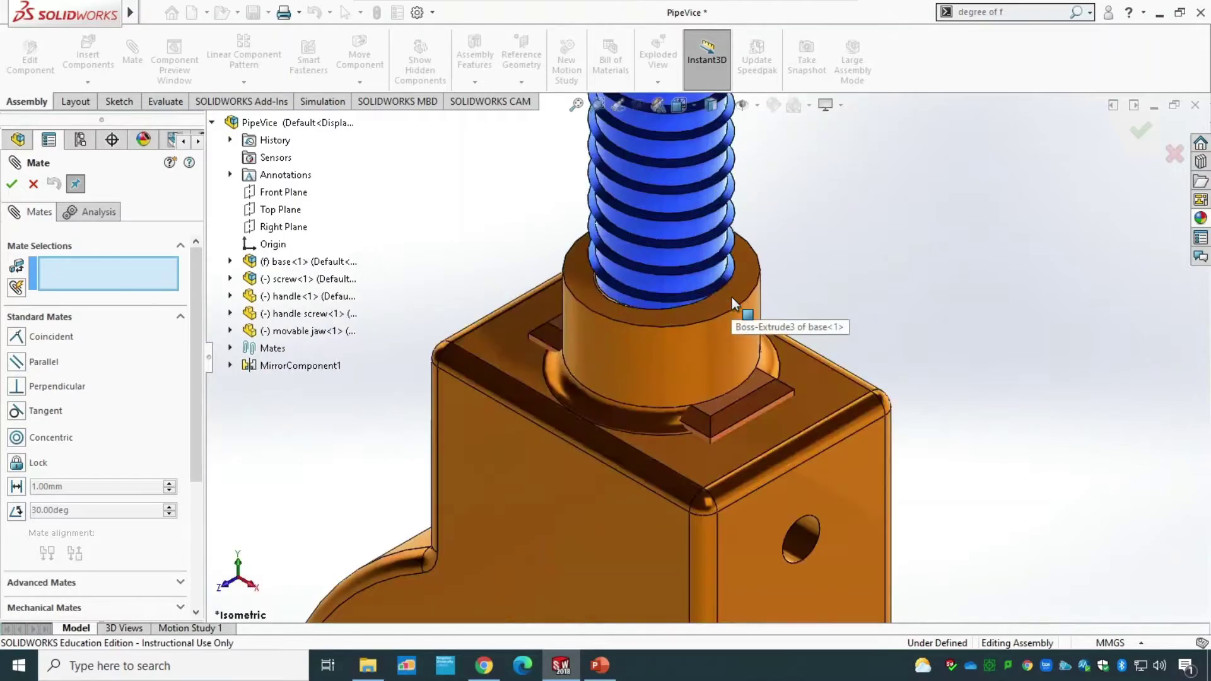
left_click(725, 301)
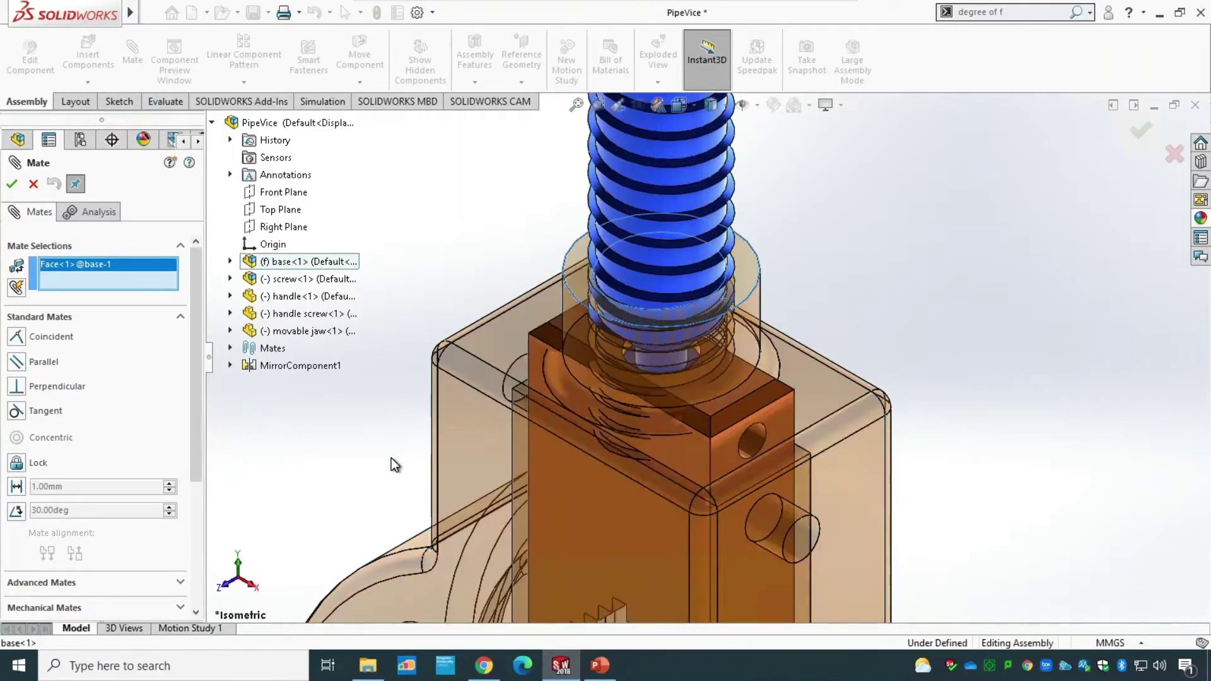
scroll(543, 349, "up", 5)
middle_click_drag(540, 297, 643, 119)
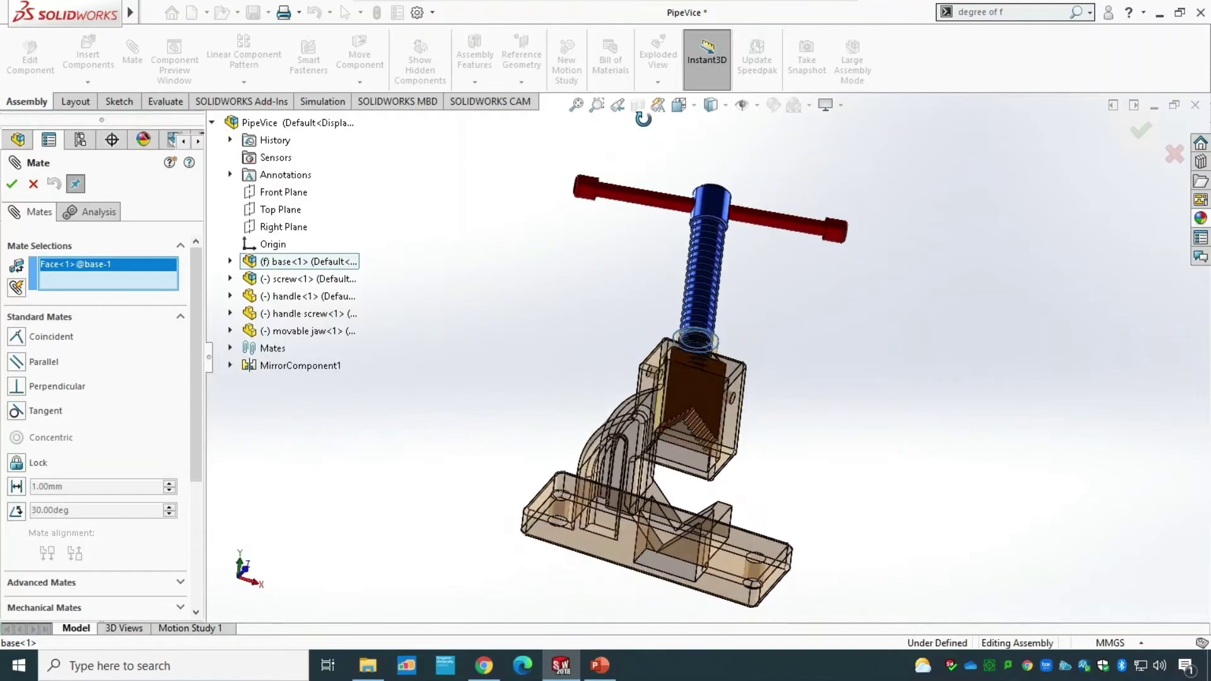
scroll(687, 219, "down", 6)
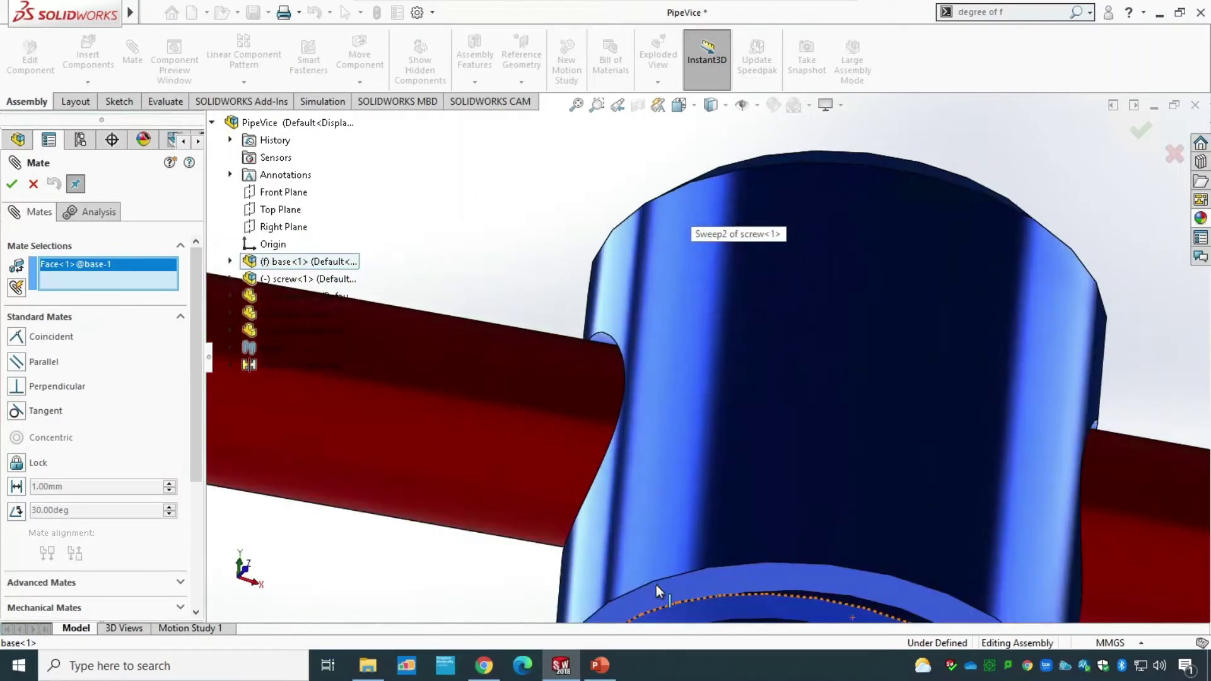
left_click(671, 592)
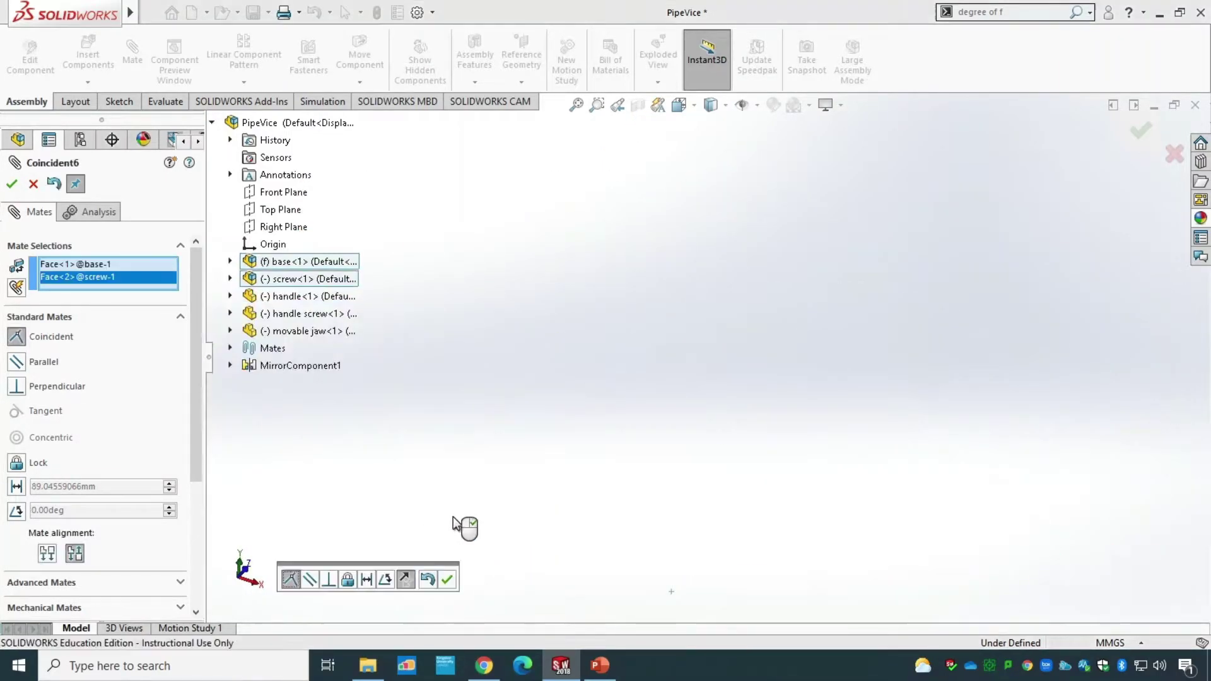
Make the mate between the base's collar face and the screw head's underside an advanced distance mate with a 1 mm minimum.
left_click(17, 583)
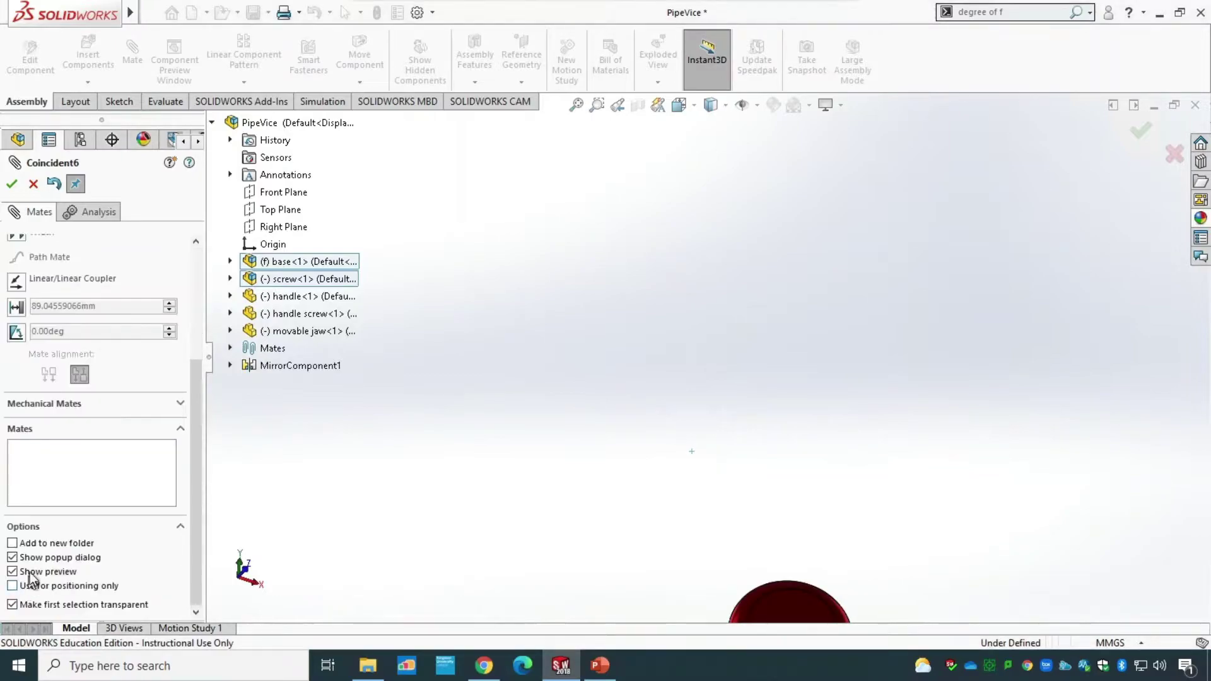
left_click(16, 308)
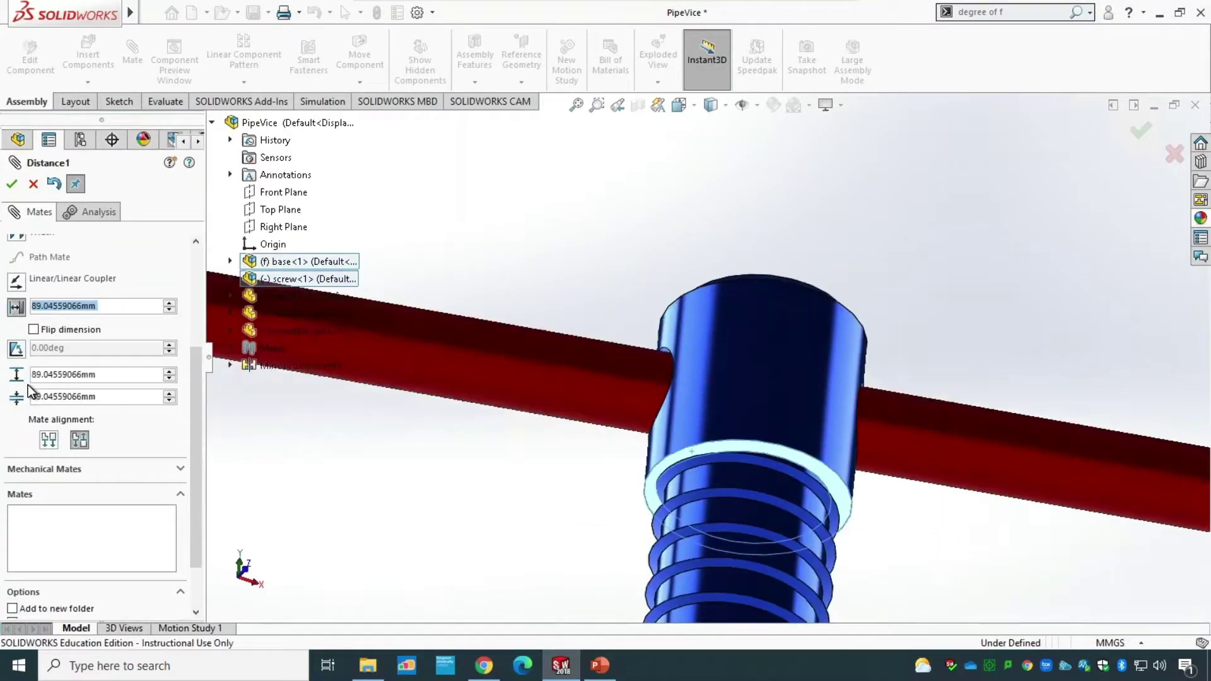
left_click(68, 396)
double_click(42, 398)
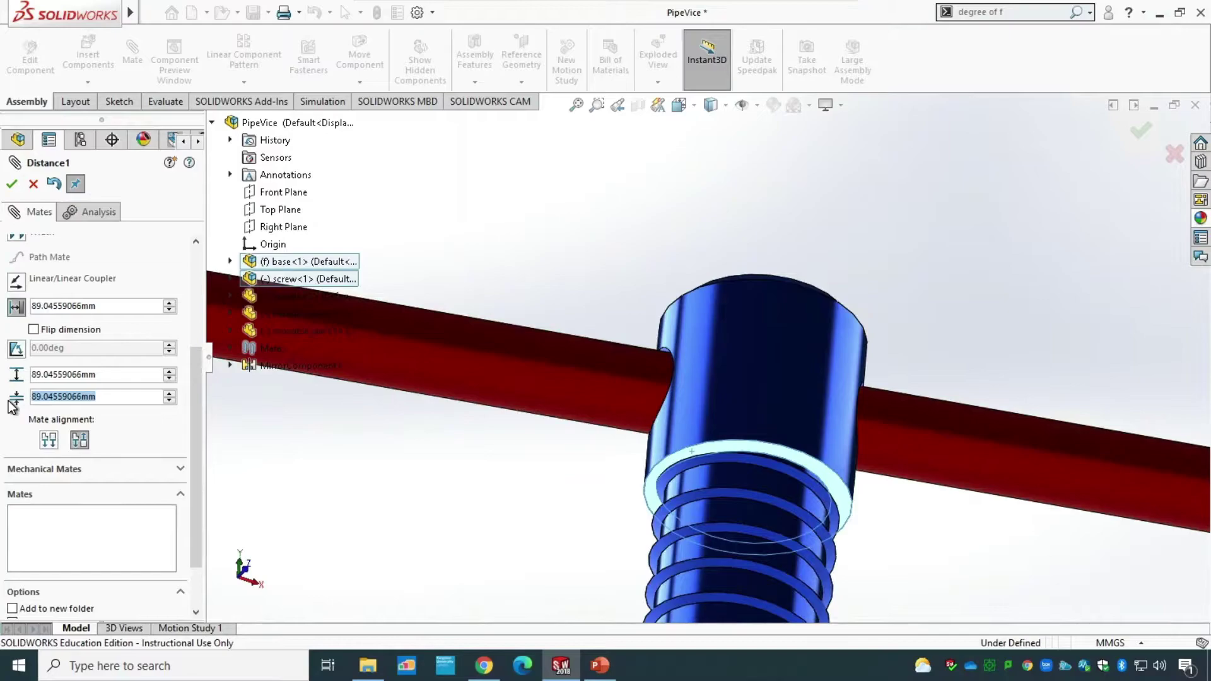
key("BackSpace")
left_click(36, 376)
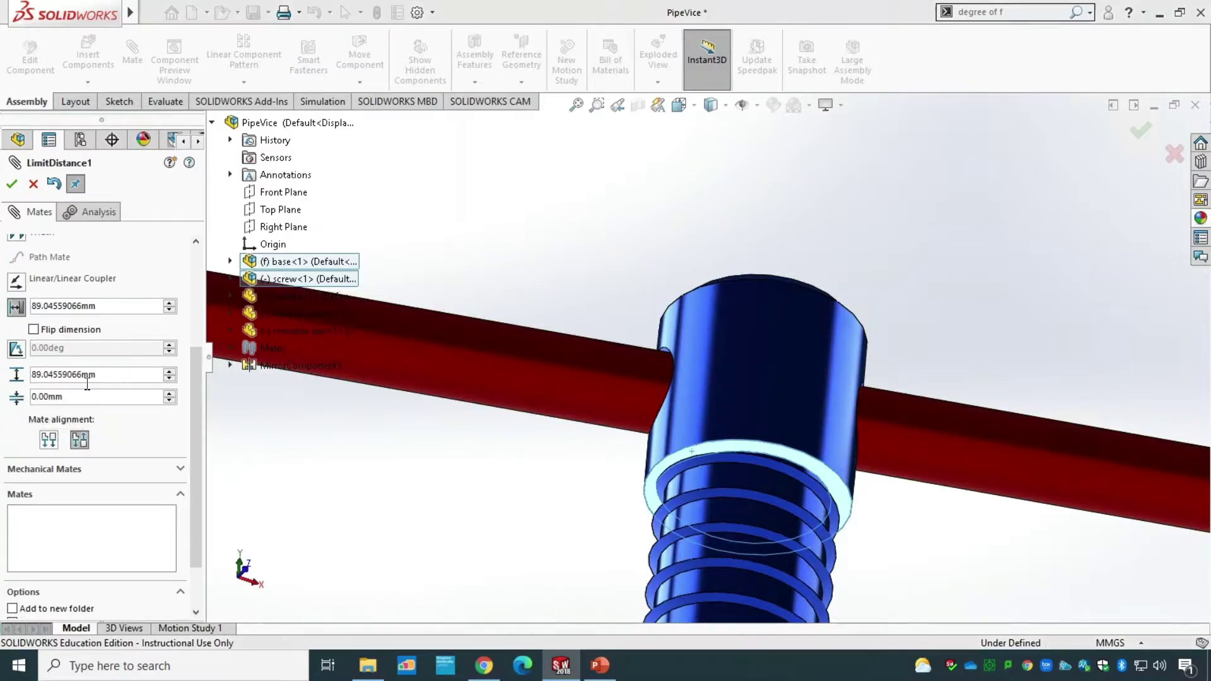
left_click_drag(71, 398, 28, 399)
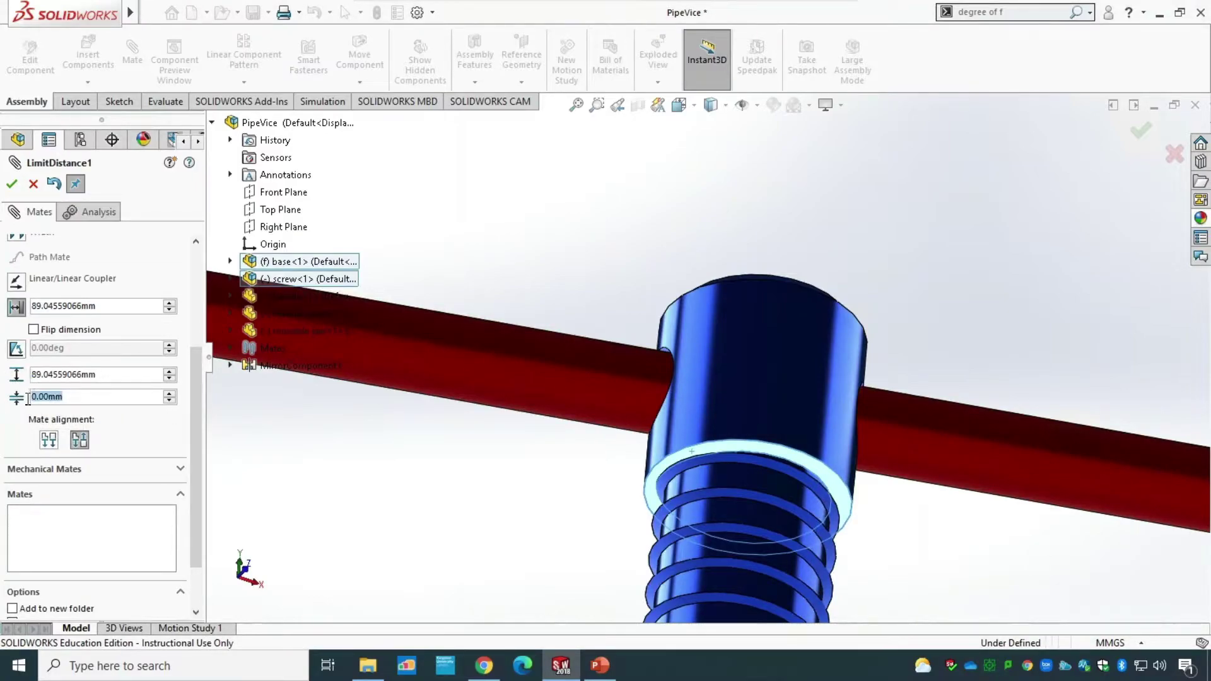
type("1")
Set the limit distance mate's maximum to 75 mm, accept the mate and finish mating.
left_click(31, 375)
left_click_drag(79, 375, 21, 375)
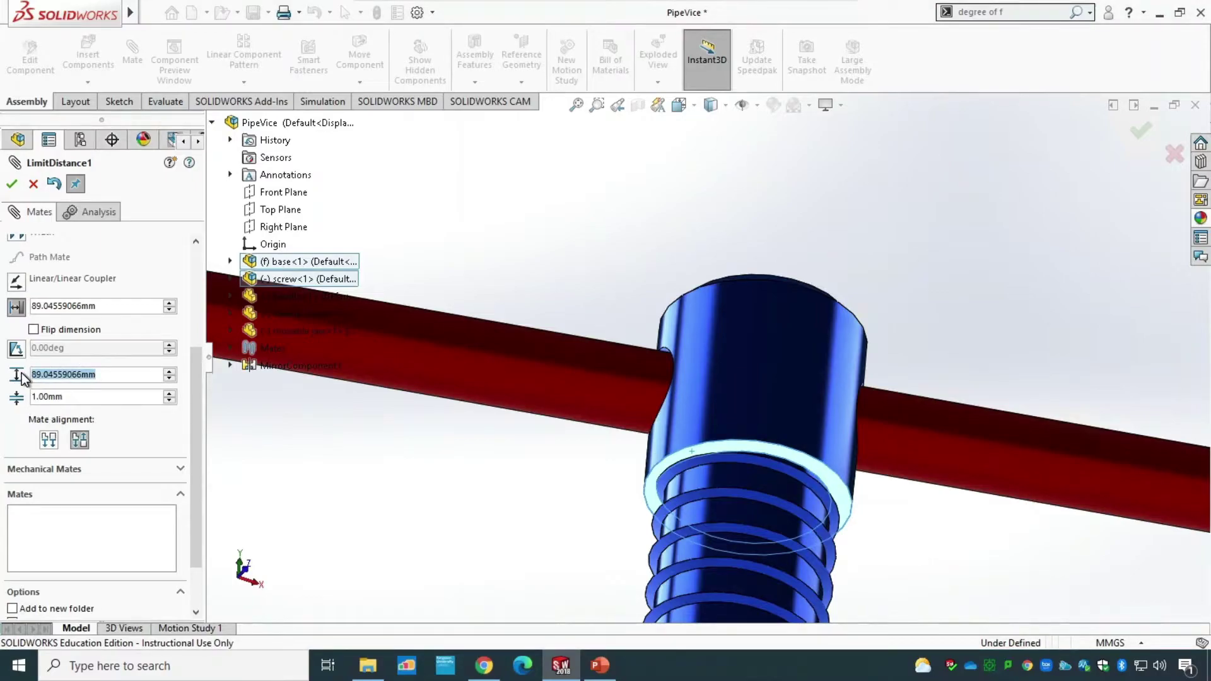
type("77")
key("BackSpace")
type("5")
key("Return")
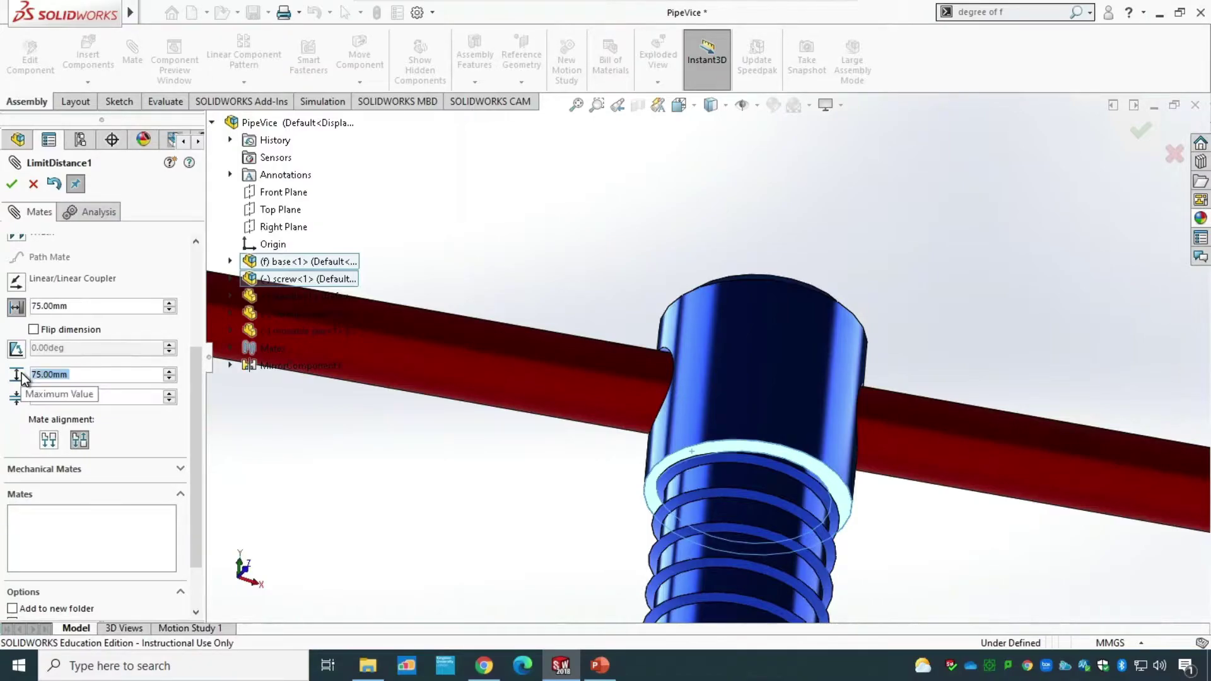
left_click(11, 185)
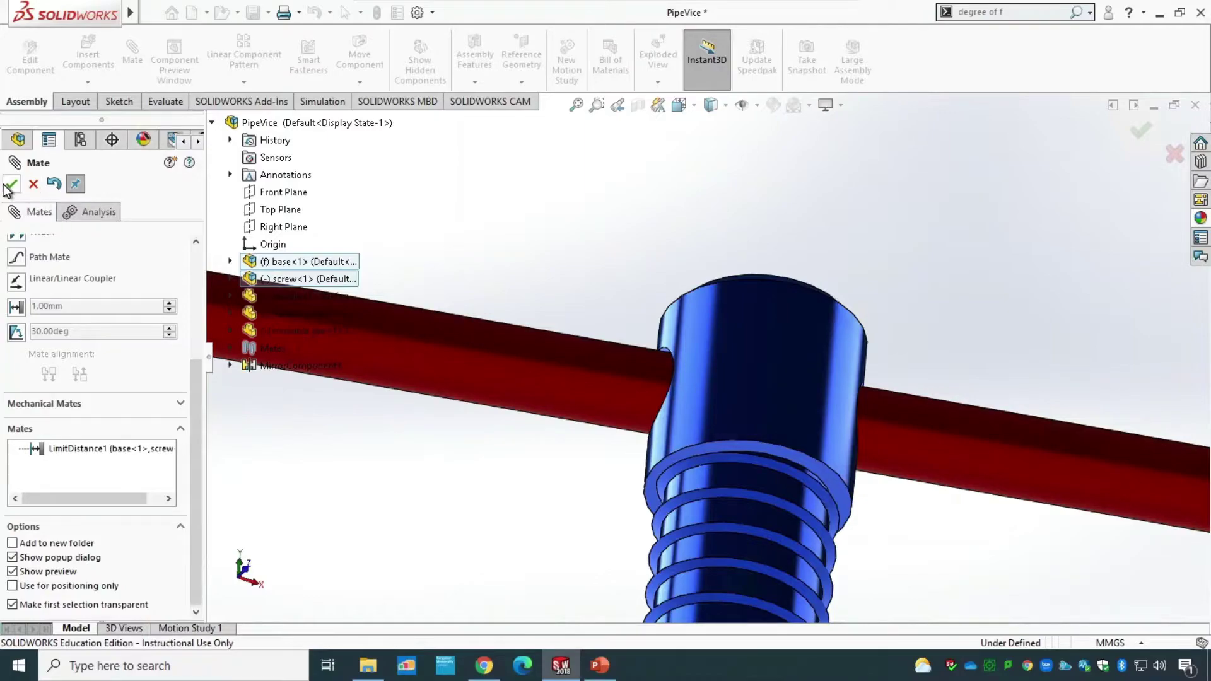
key("Escape")
Move the handle freely down and back up in isometric view to check the screw's limited travel, and finish moving components.
key("ctrl+7")
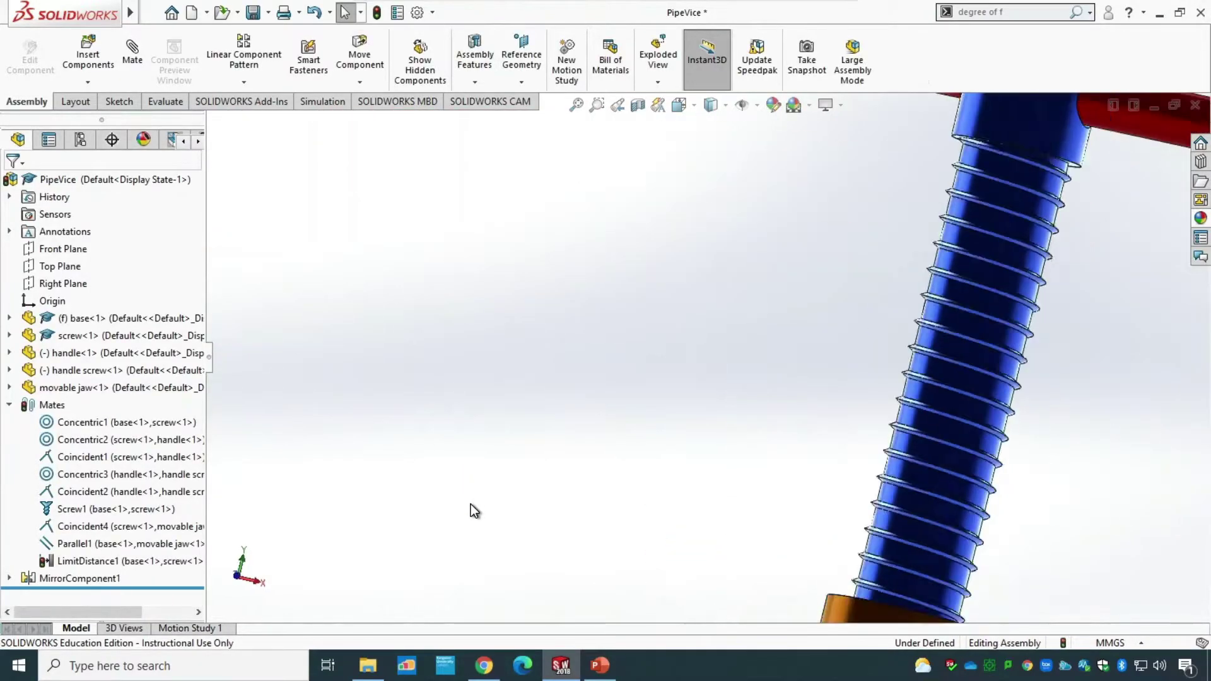
left_click(718, 273)
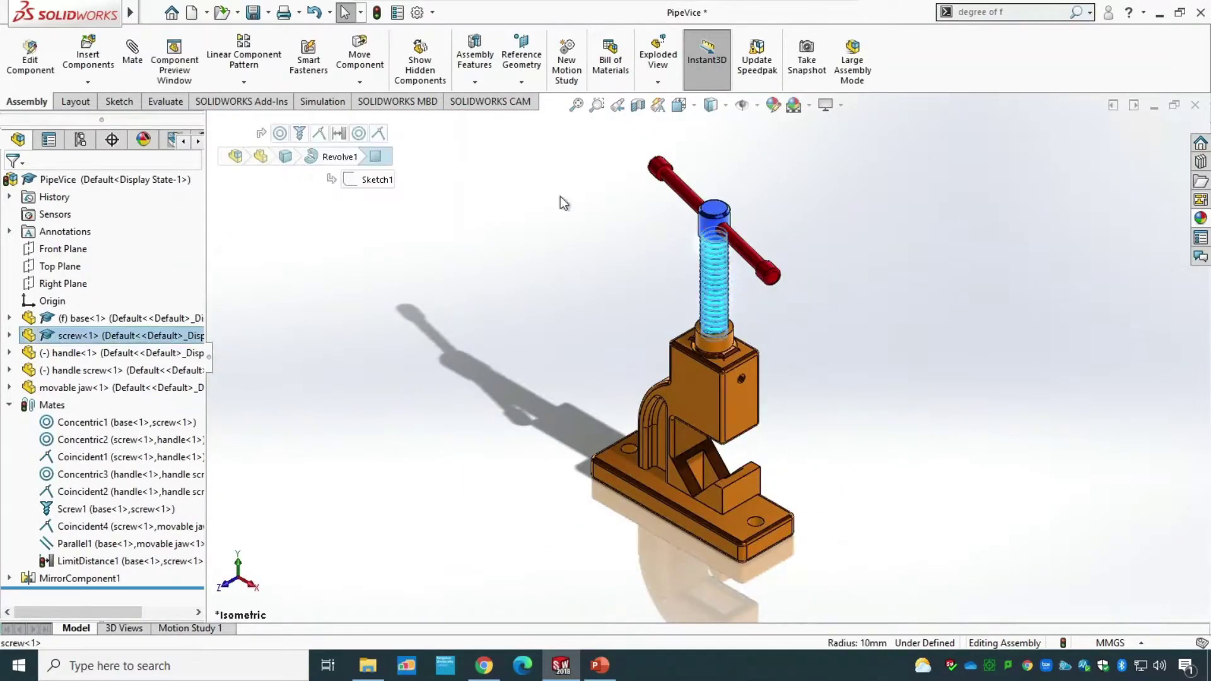
key("Escape")
left_click(368, 59)
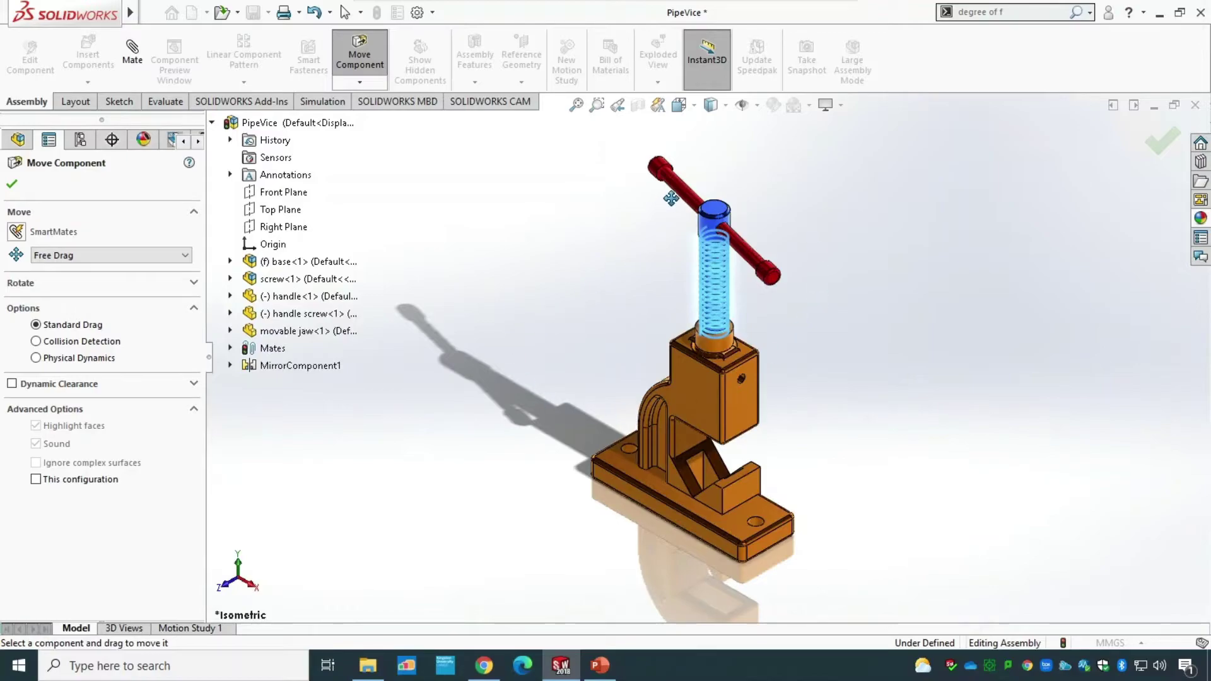
left_click_drag(713, 189, 593, 315)
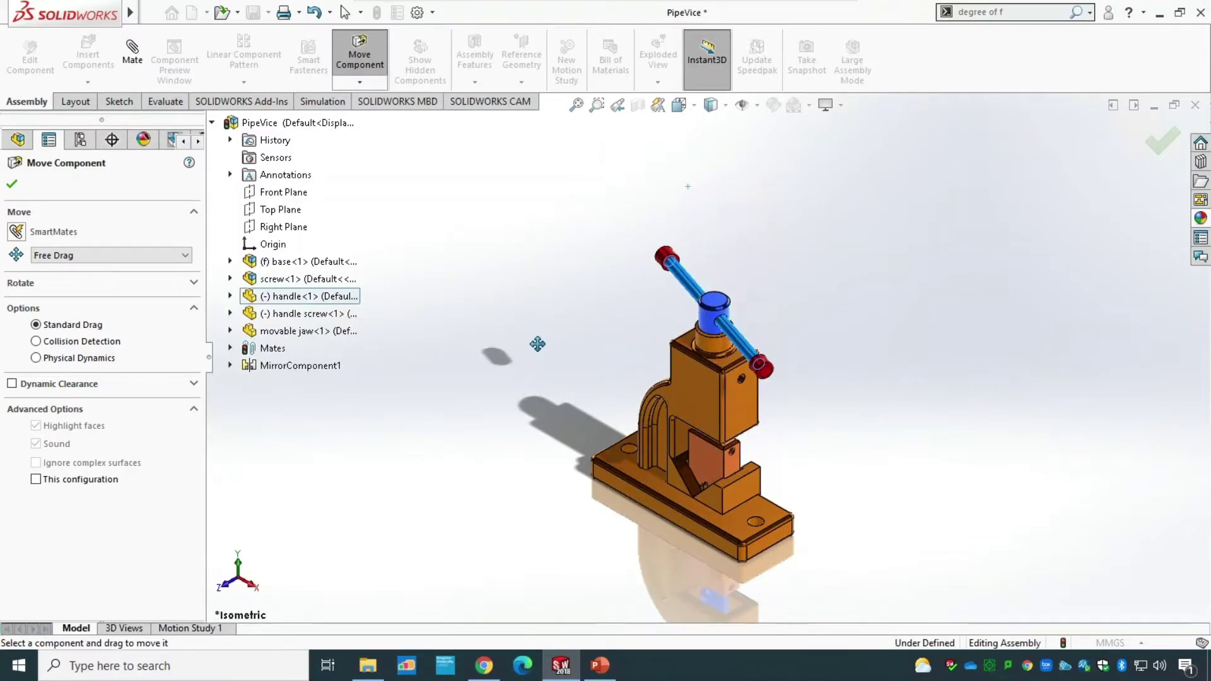
left_click_drag(748, 351, 640, 123)
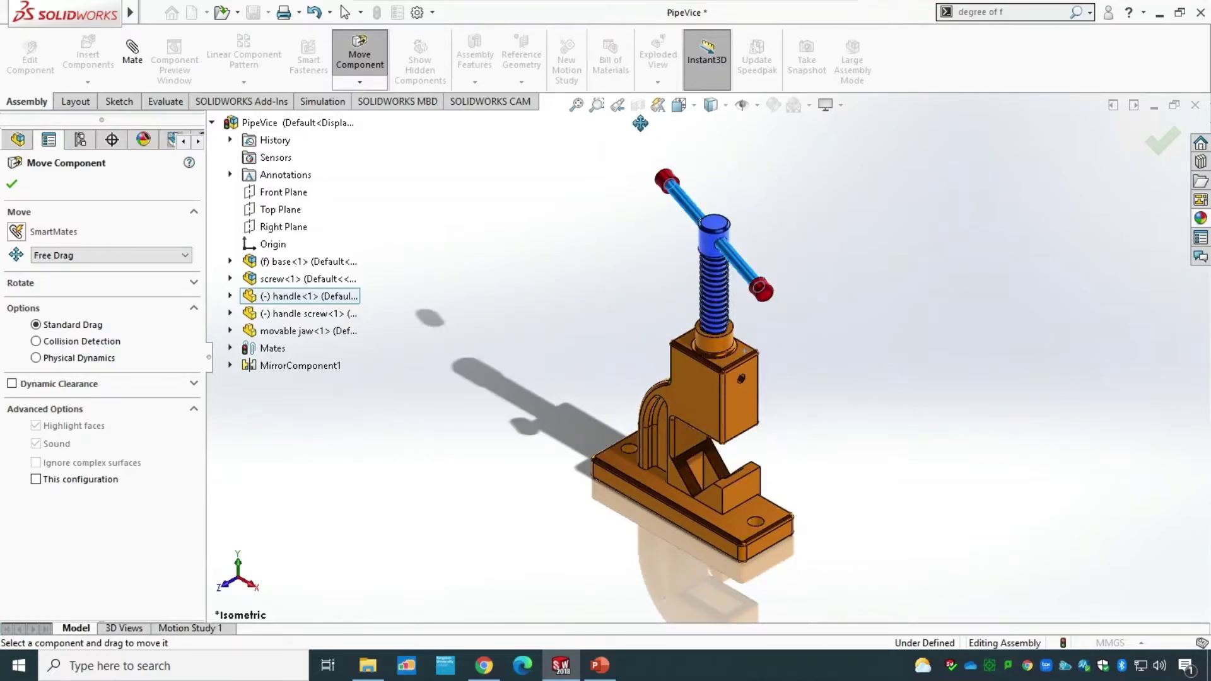
left_click(13, 184)
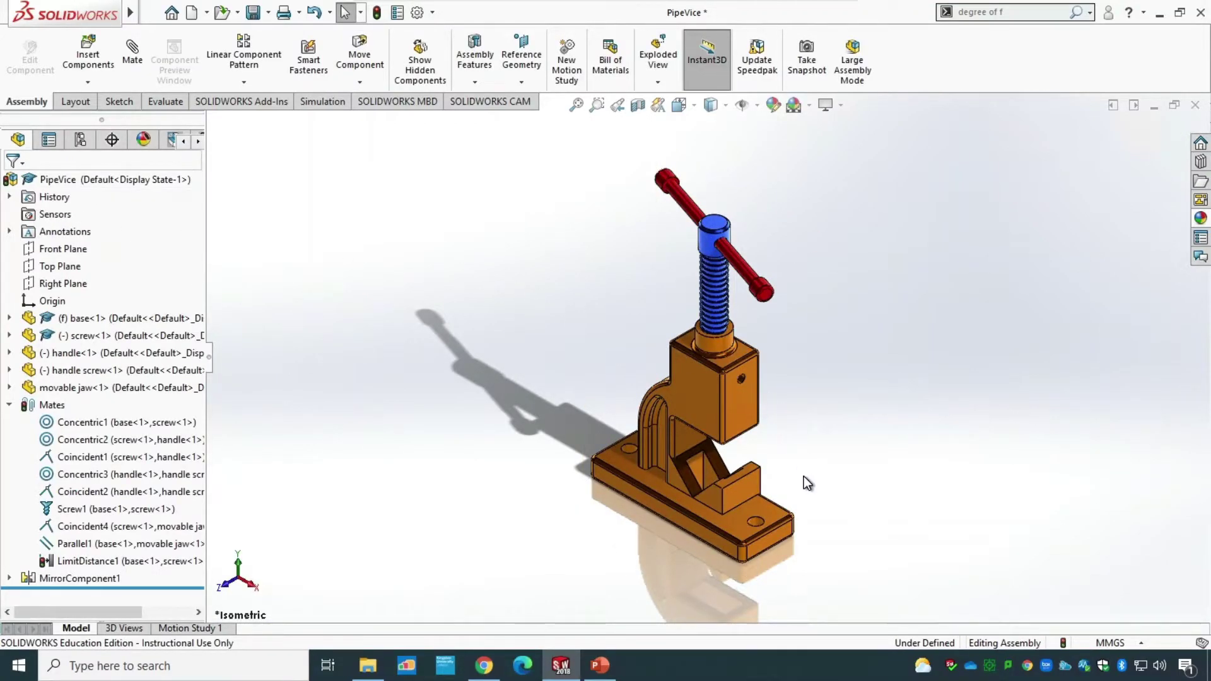
Make the base transparent and examine the movable jaw and the screw end inside the housing.
right_click(709, 396)
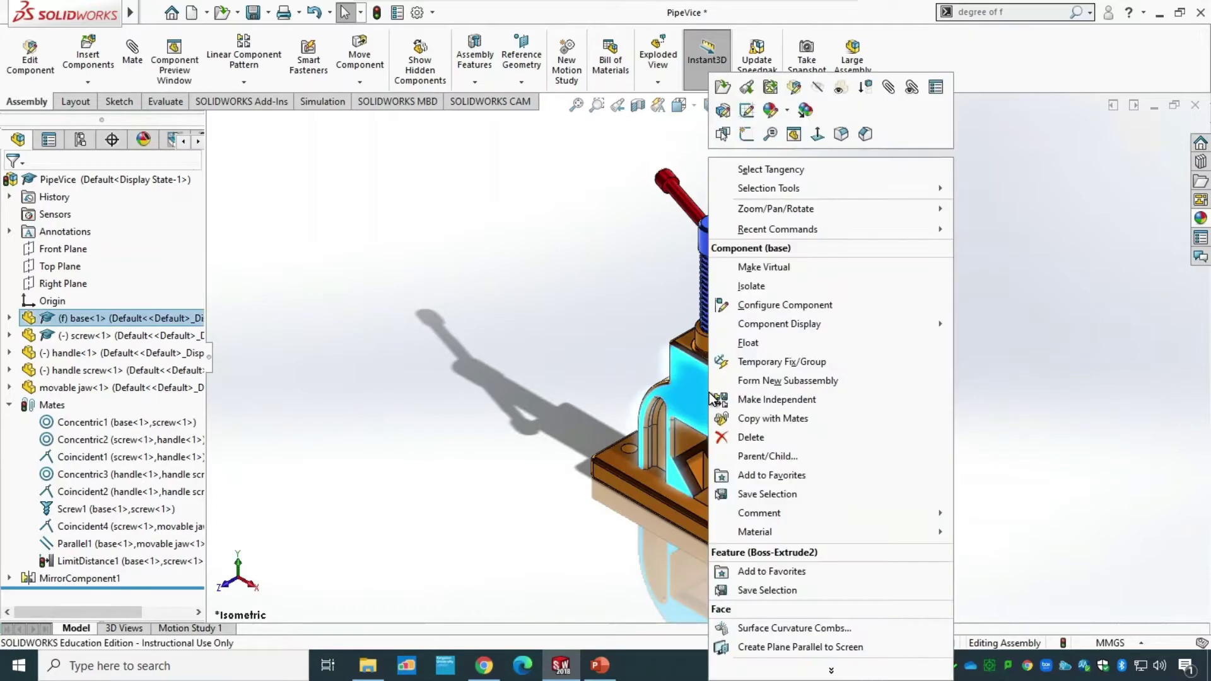
left_click(840, 89)
middle_click_drag(847, 490, 916, 394)
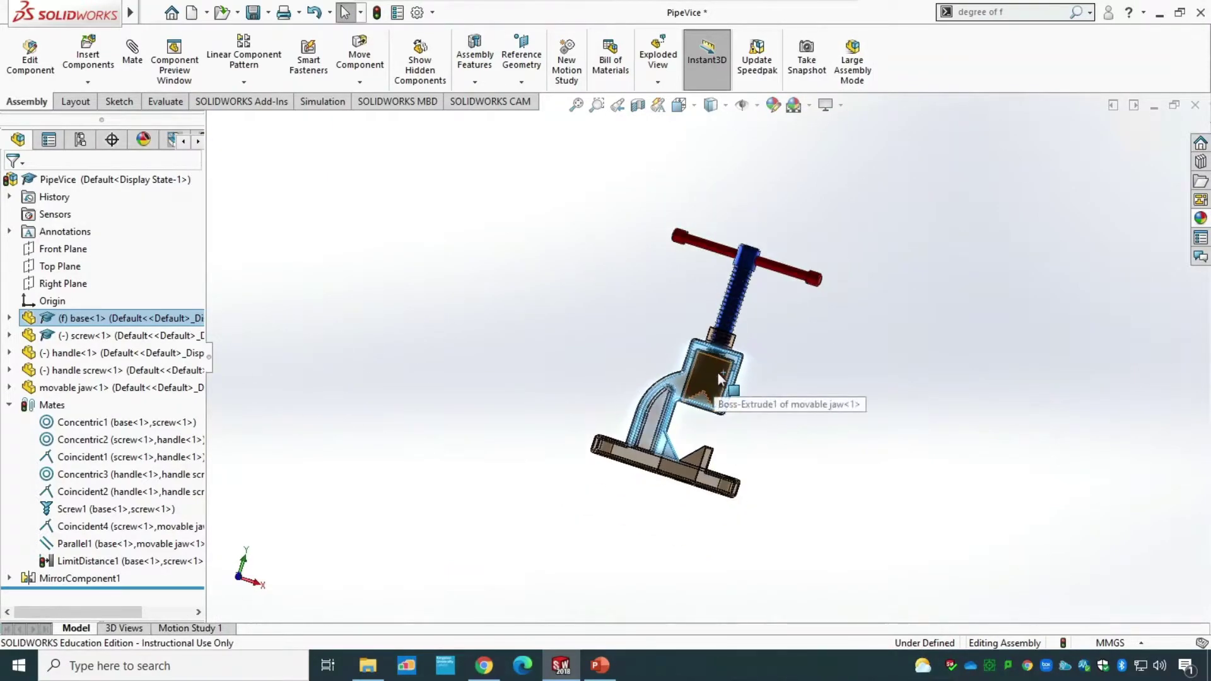
scroll(719, 369, "down", 5)
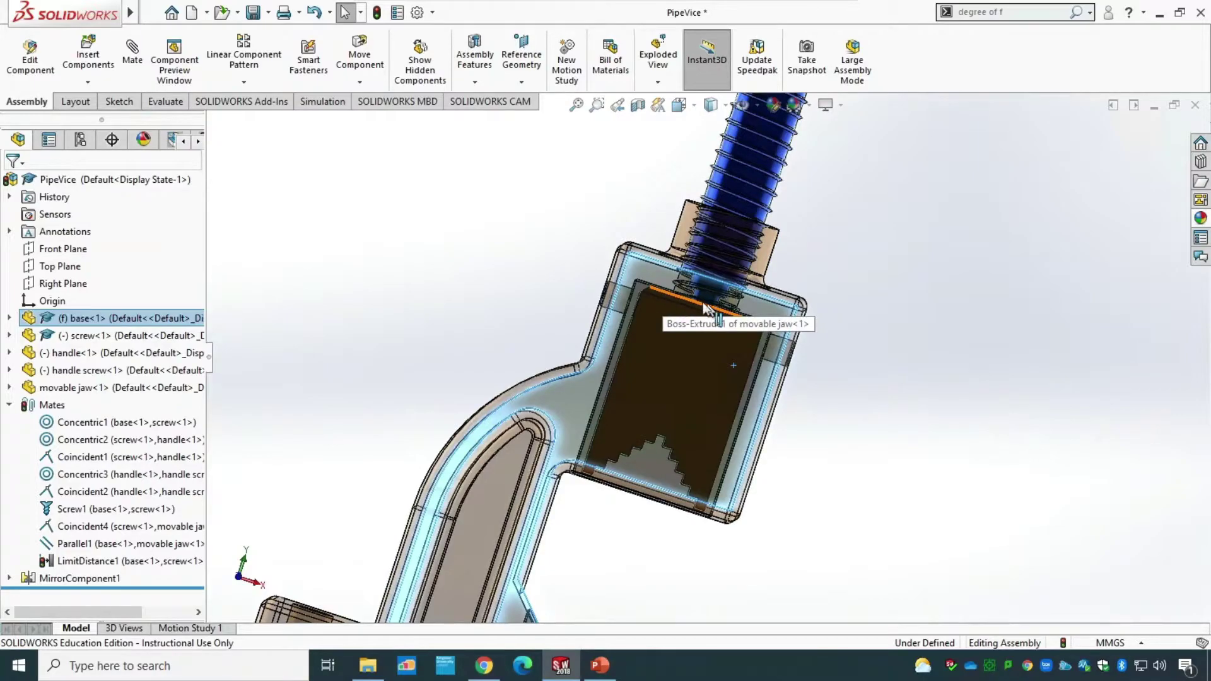
scroll(933, 432, "up", 2)
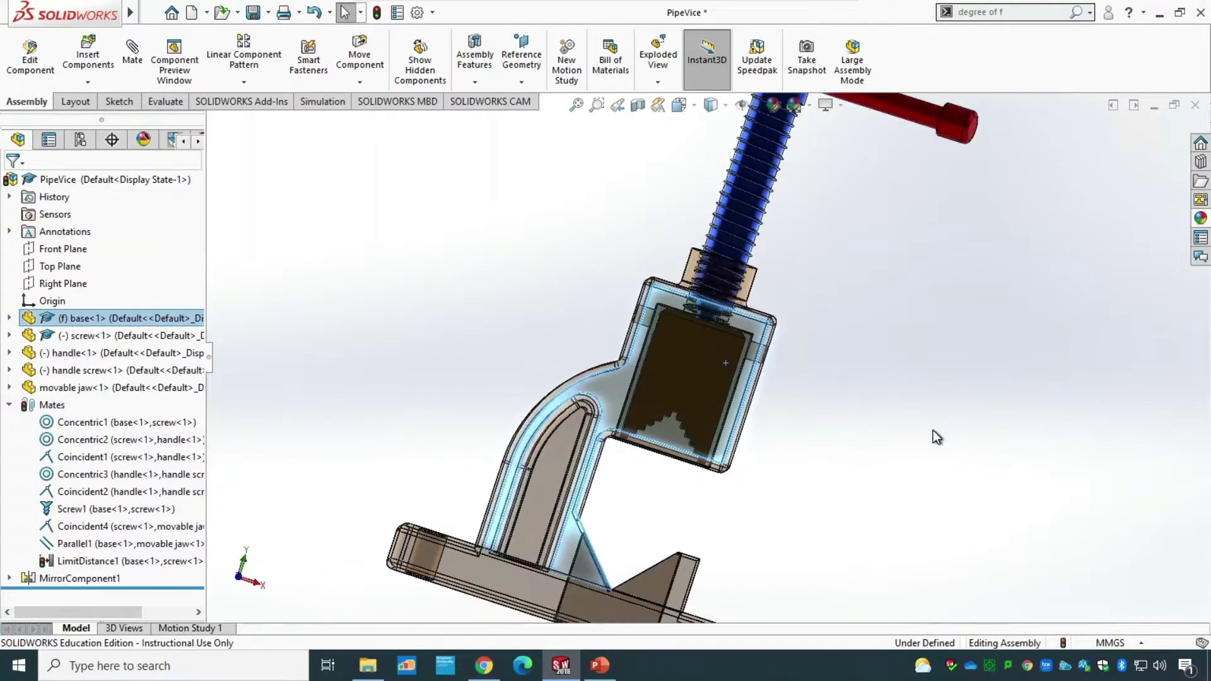
middle_click_drag(927, 356, 371, 198)
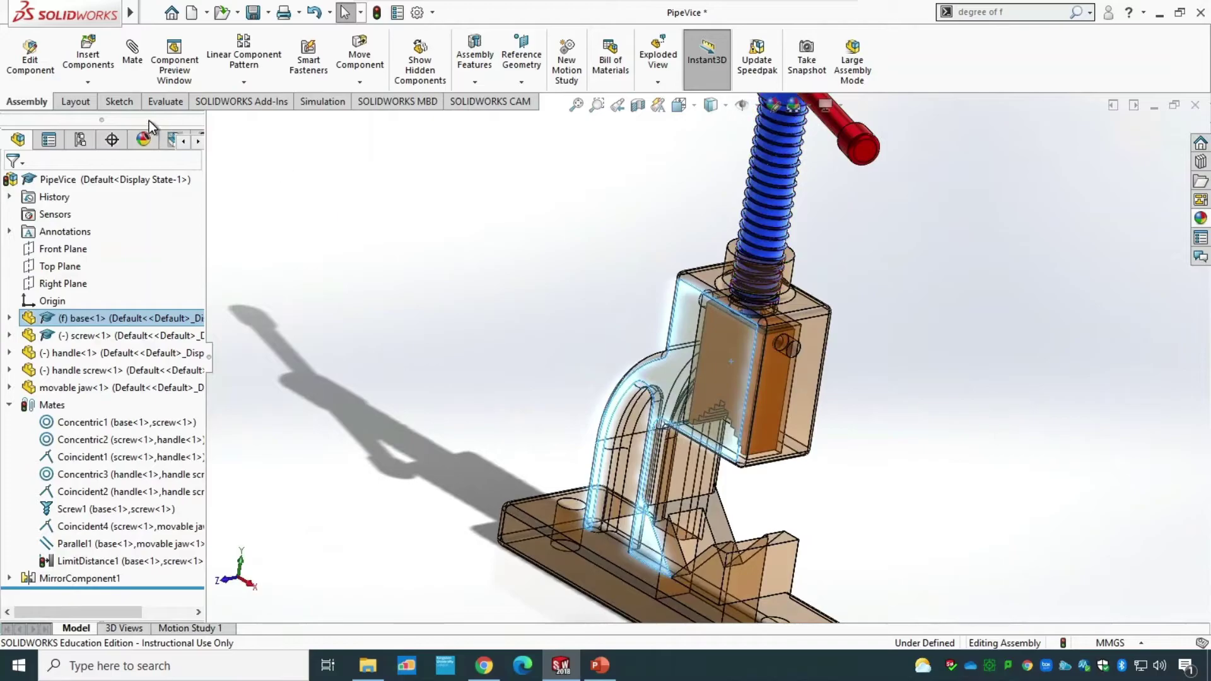
left_click(161, 101)
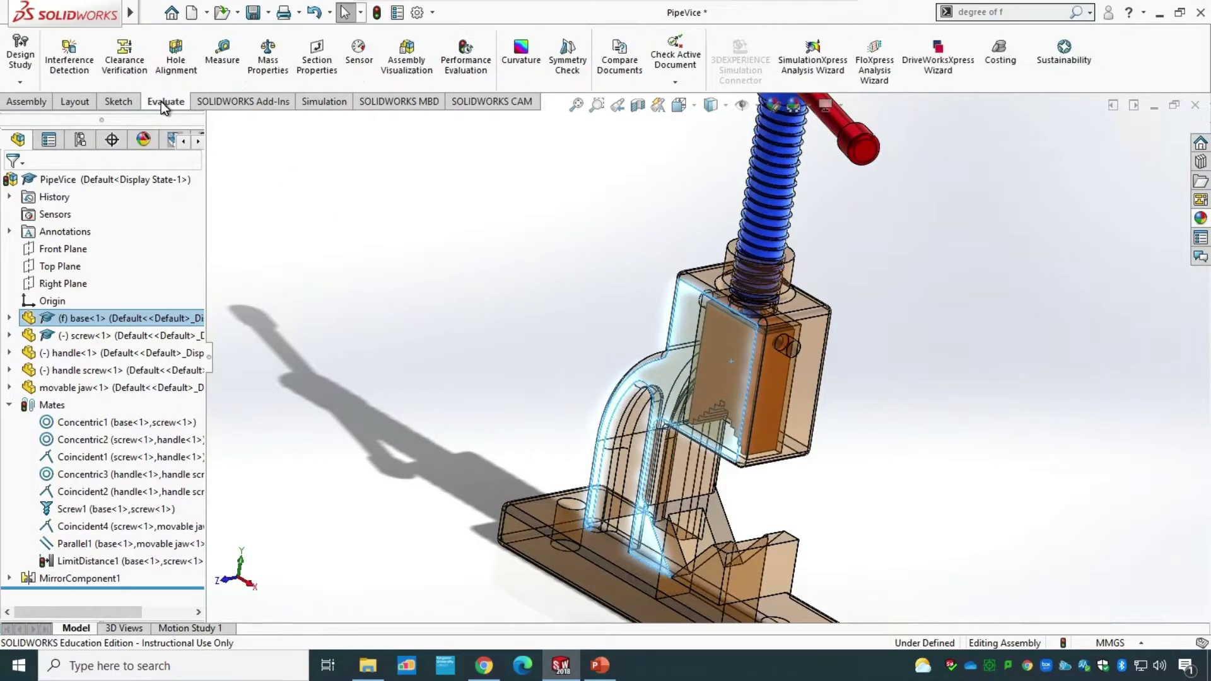
left_click(225, 63)
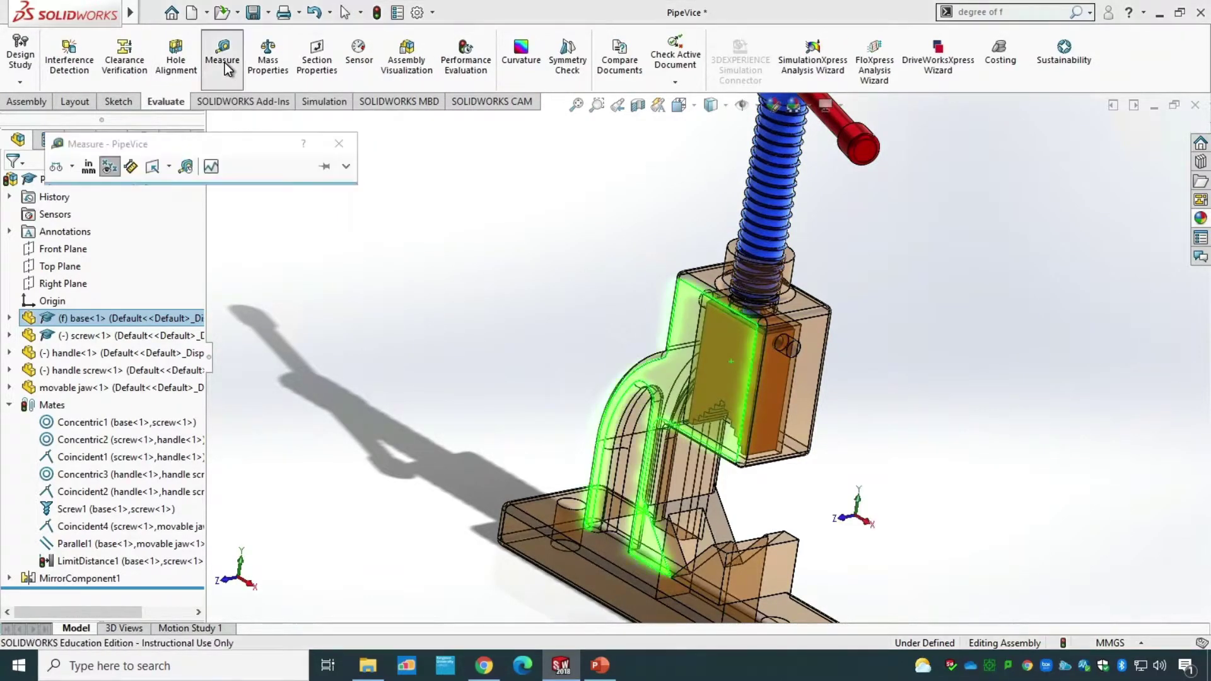
left_click(787, 255)
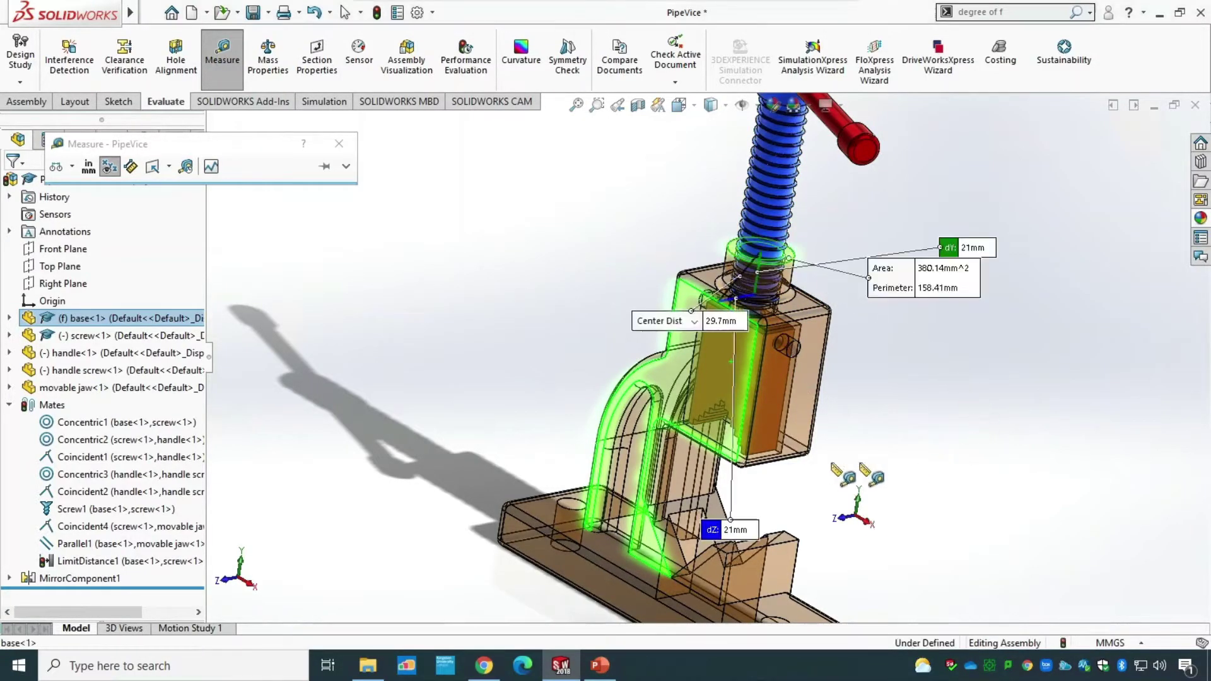
scroll(613, 485, "up", 3)
middle_click_drag(836, 249, 886, 169)
scroll(782, 170, "down", 5)
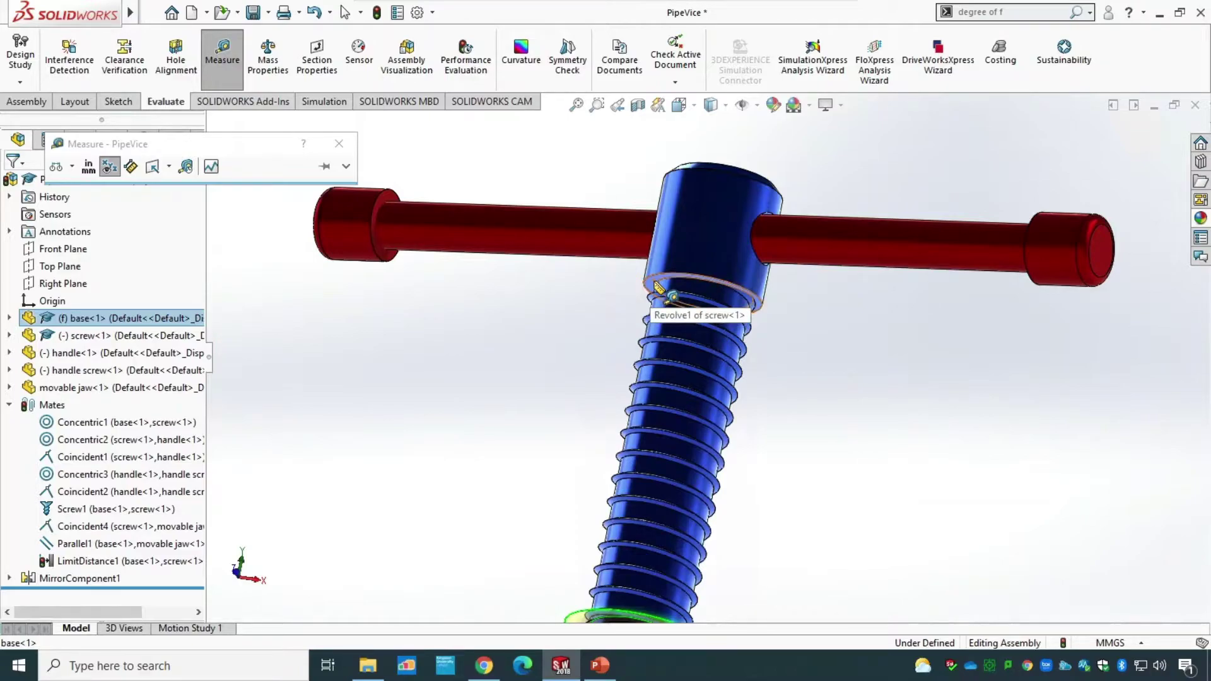
left_click(656, 286)
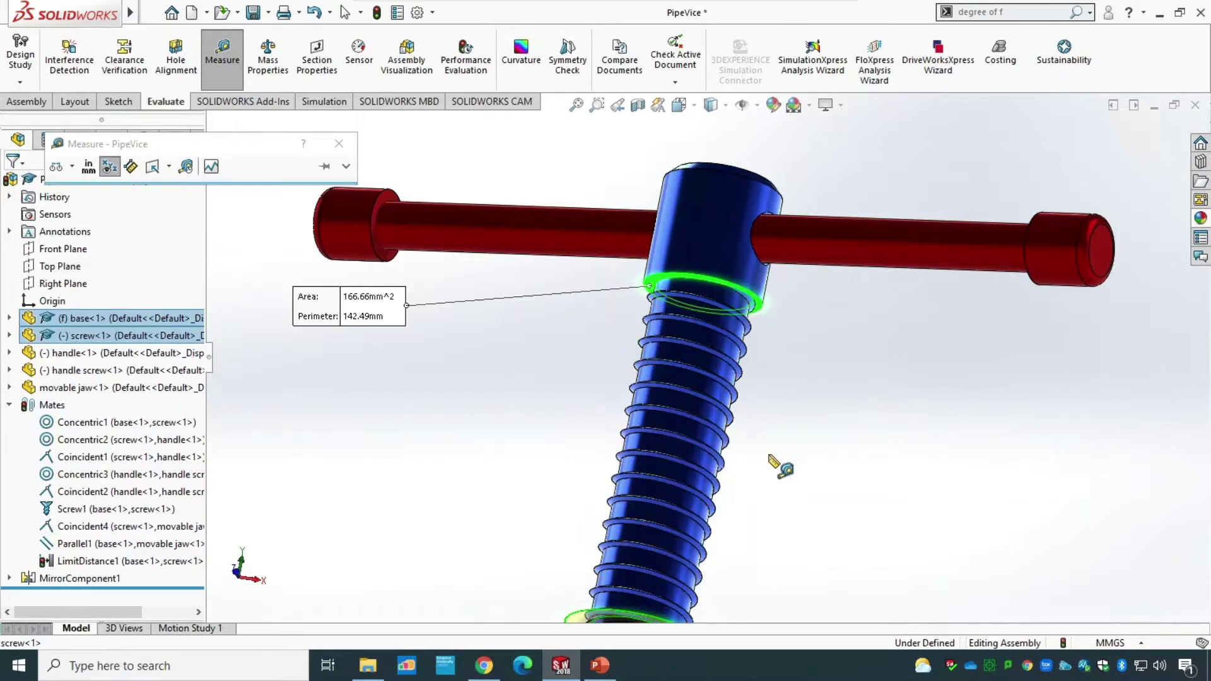
scroll(782, 467, "up", 5)
middle_click_drag(800, 417, 756, 454)
key("Escape")
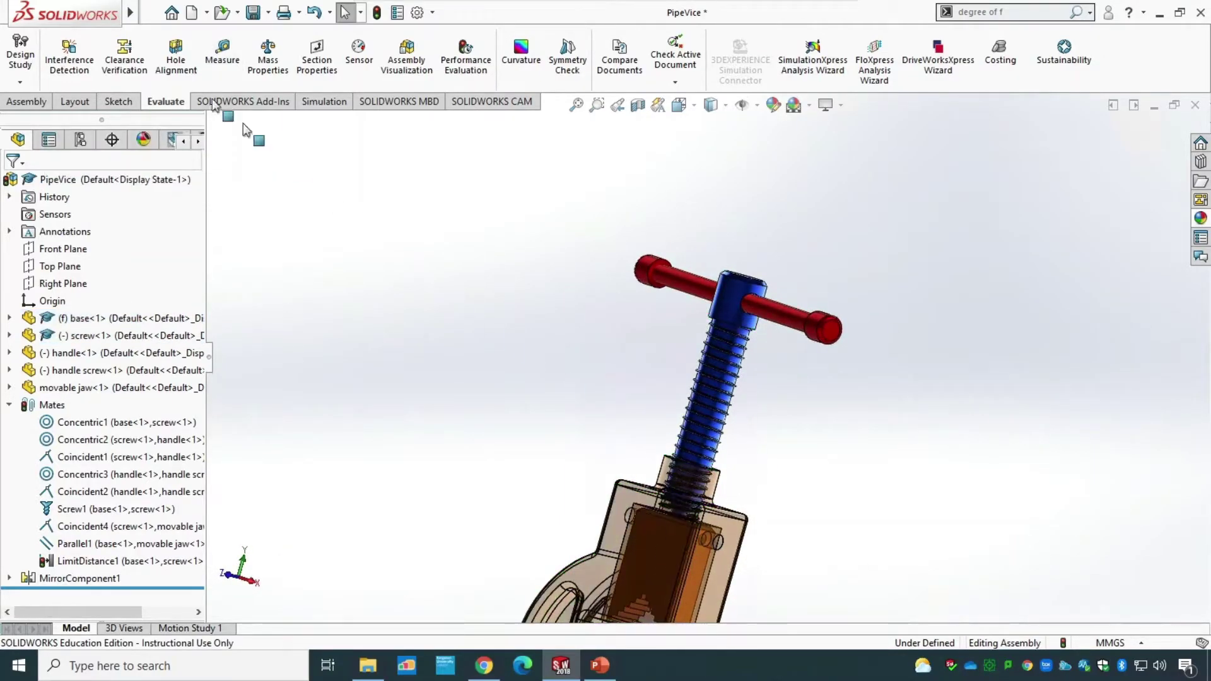
Measure the distance between the annular underside of the screw head and the top face of the base's collar.
left_click(222, 54)
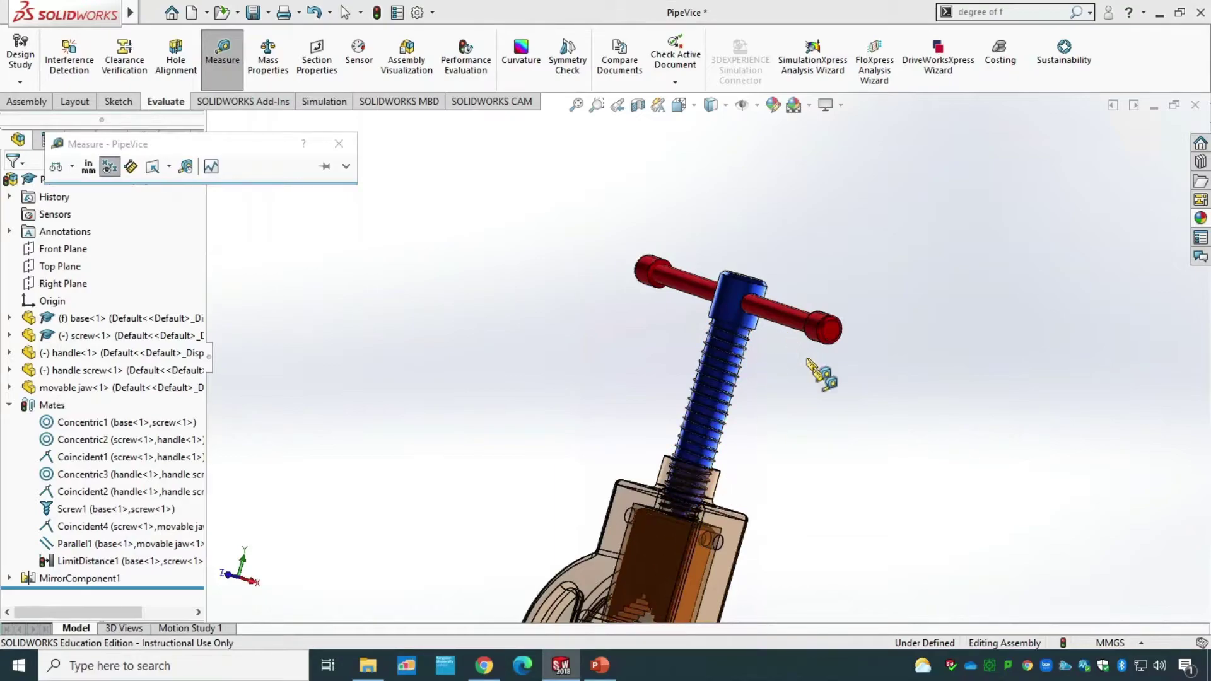
middle_click_drag(846, 372, 693, 396)
scroll(693, 396, "down", 5)
left_click(602, 364)
scroll(796, 493, "up", 5)
middle_click_drag(805, 611, 734, 427)
scroll(723, 416, "down", 4)
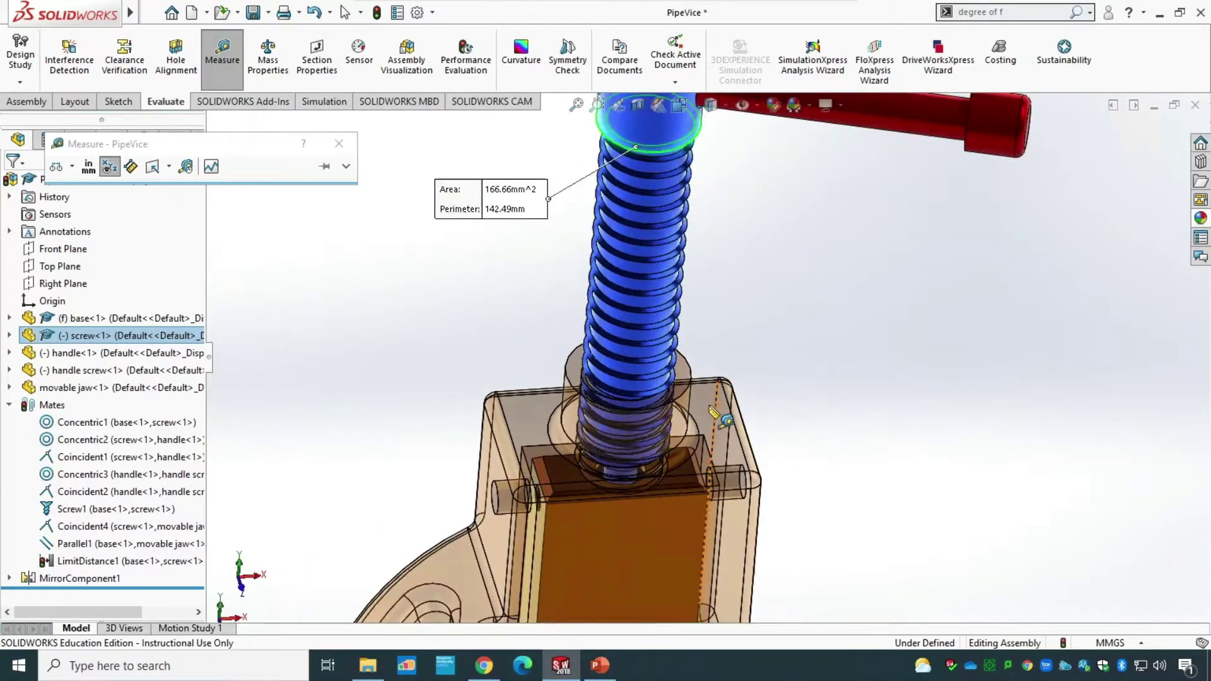
left_click(684, 377)
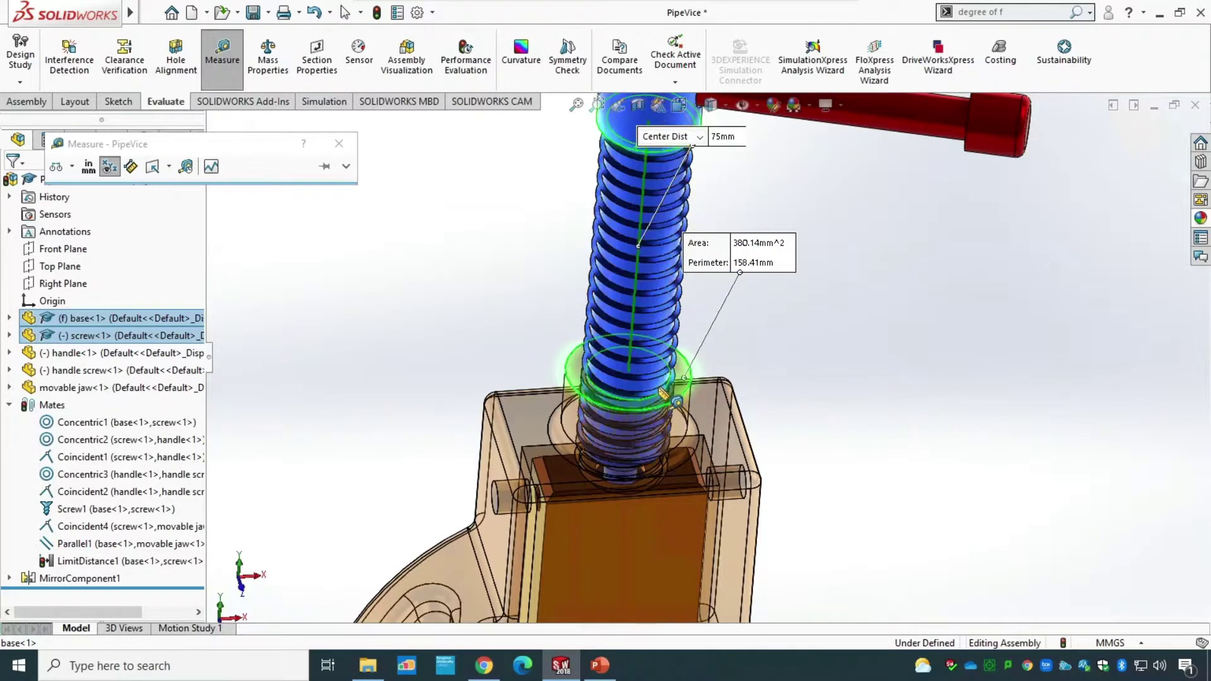
scroll(726, 347, "up", 5)
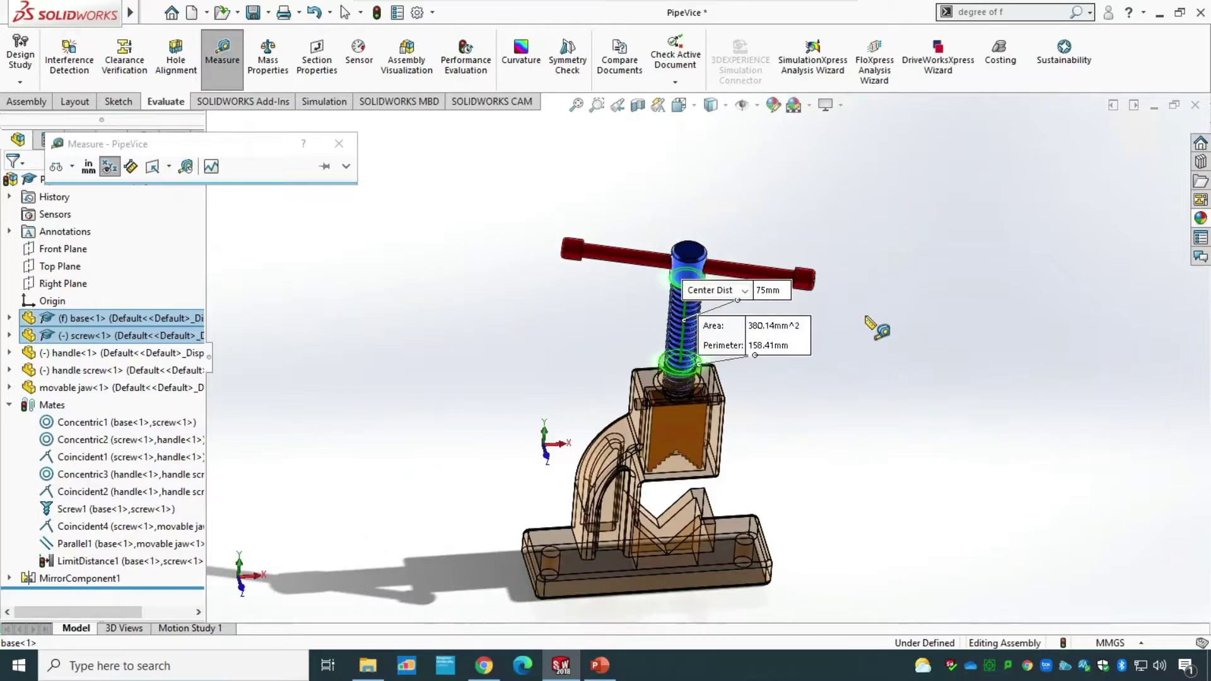
left_click(213, 62)
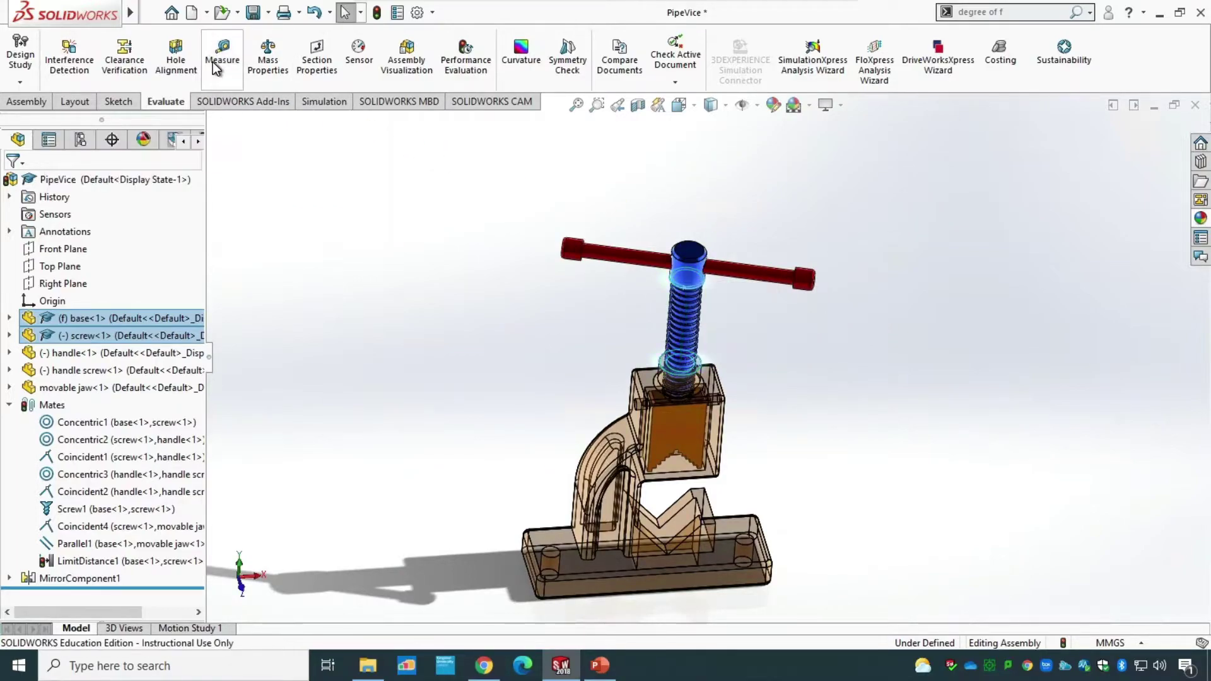
Turn off the base's transparency and return the assembly to the isometric view.
left_click(26, 102)
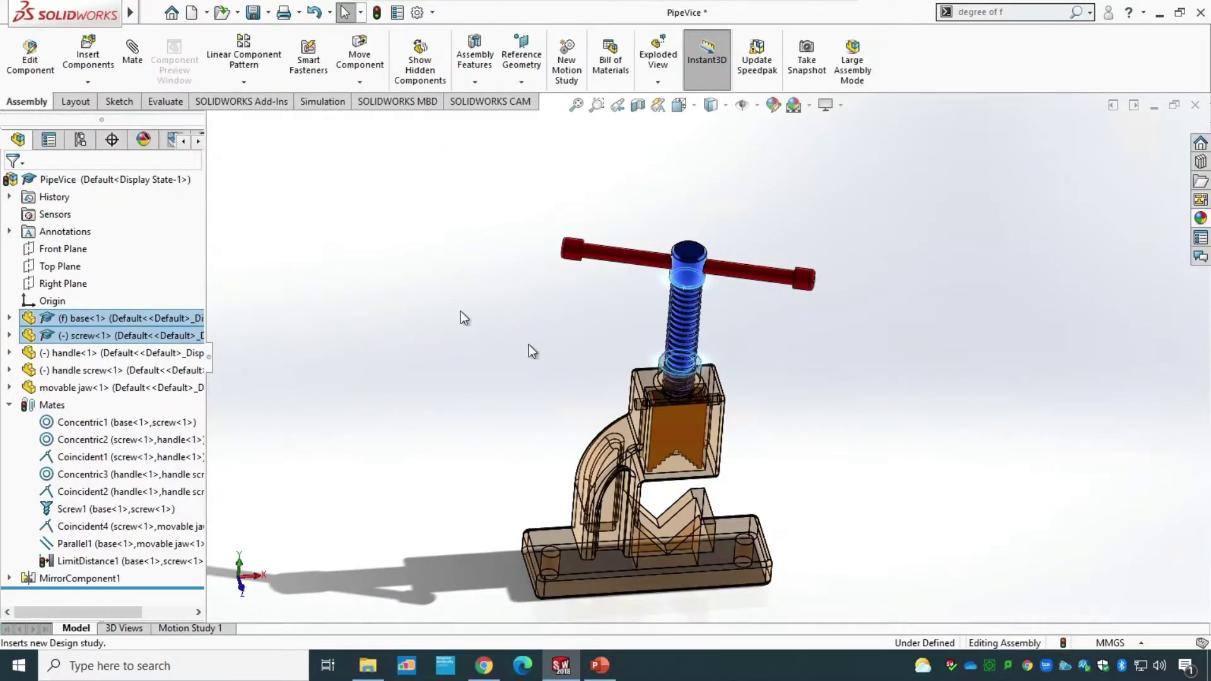
right_click(693, 433)
key("Escape")
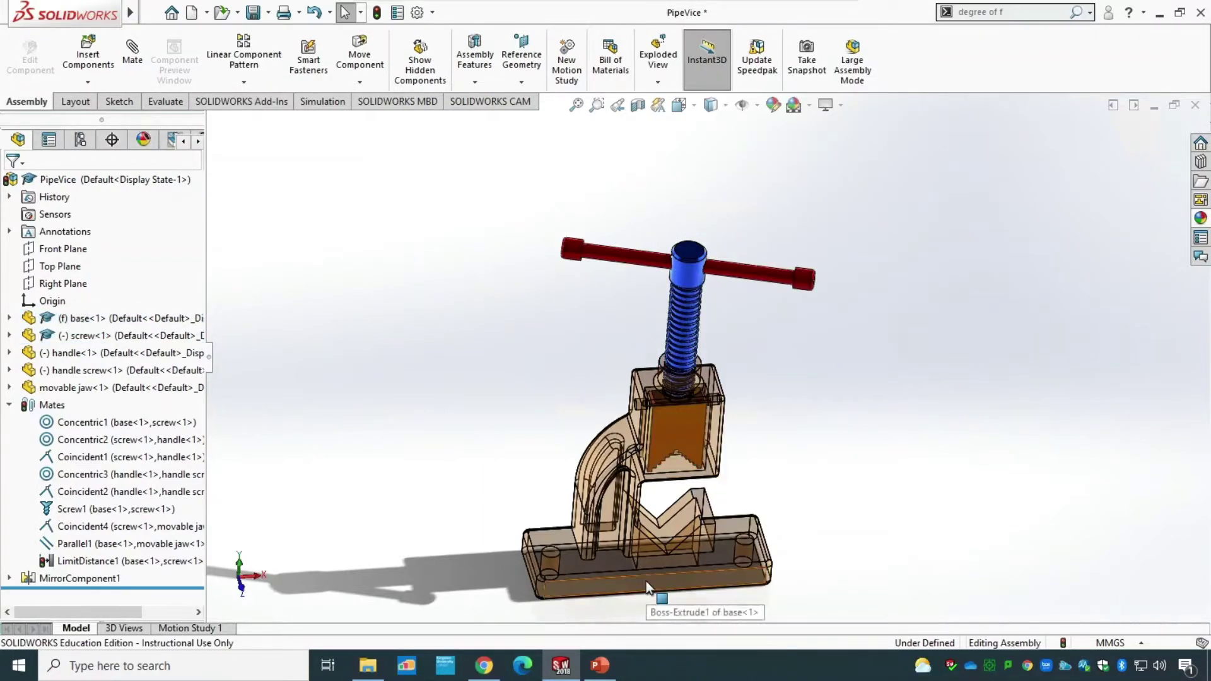
right_click(646, 581)
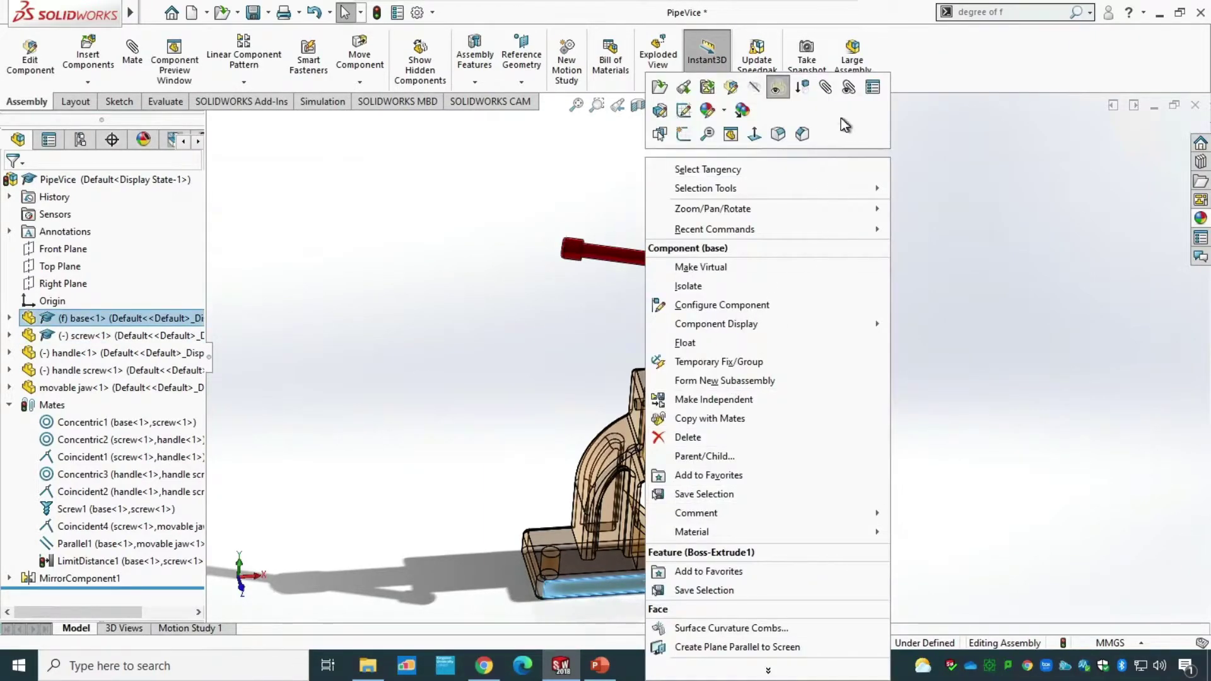
left_click(777, 92)
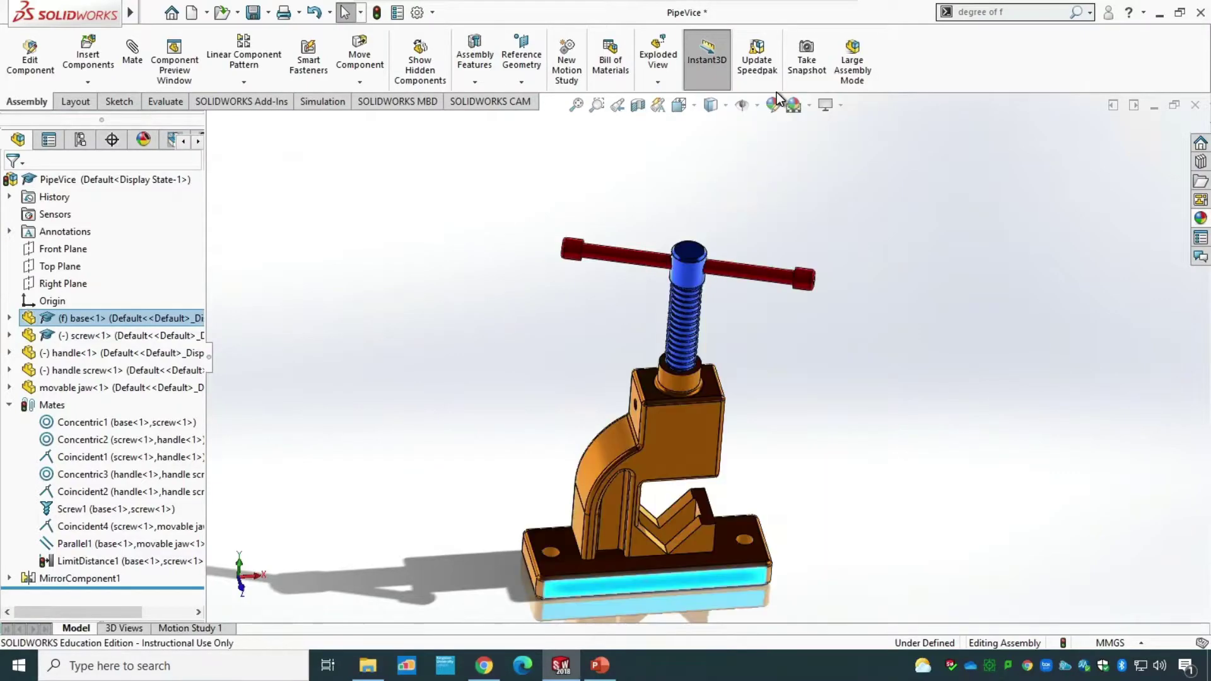
left_click(914, 370)
key("Left")
key("ctrl+7")
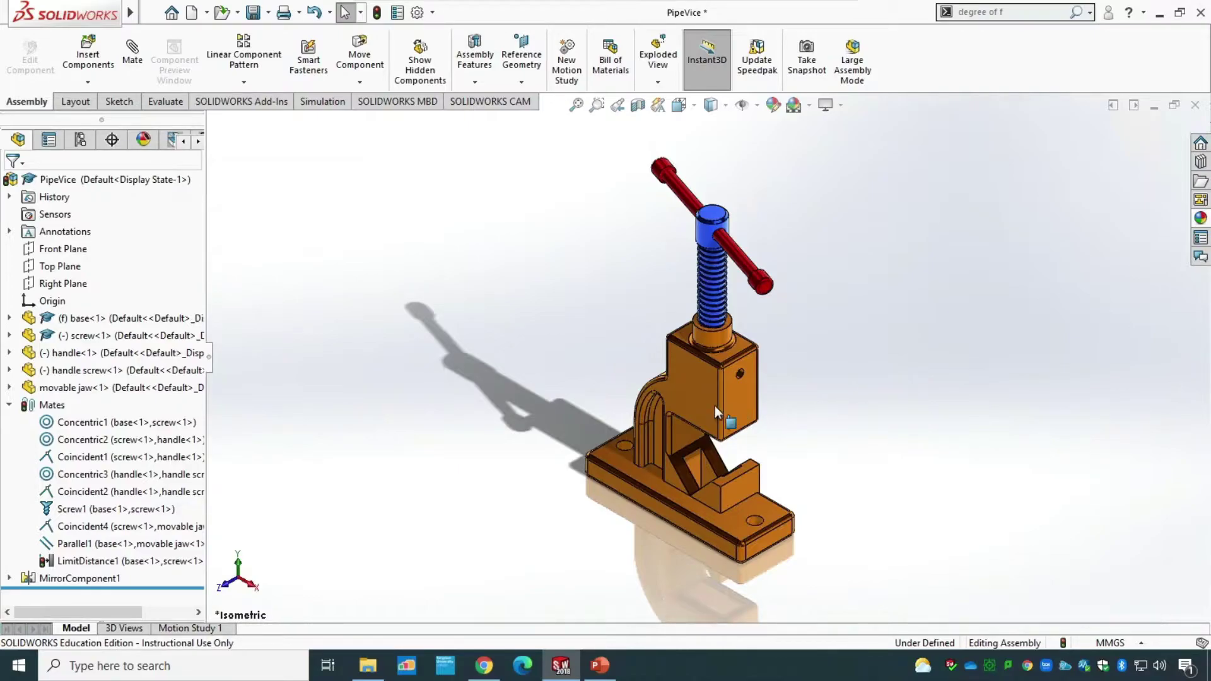
Inspect the base's metallic gold appearance at part document level and close its settings.
left_click(697, 387)
right_click(698, 387)
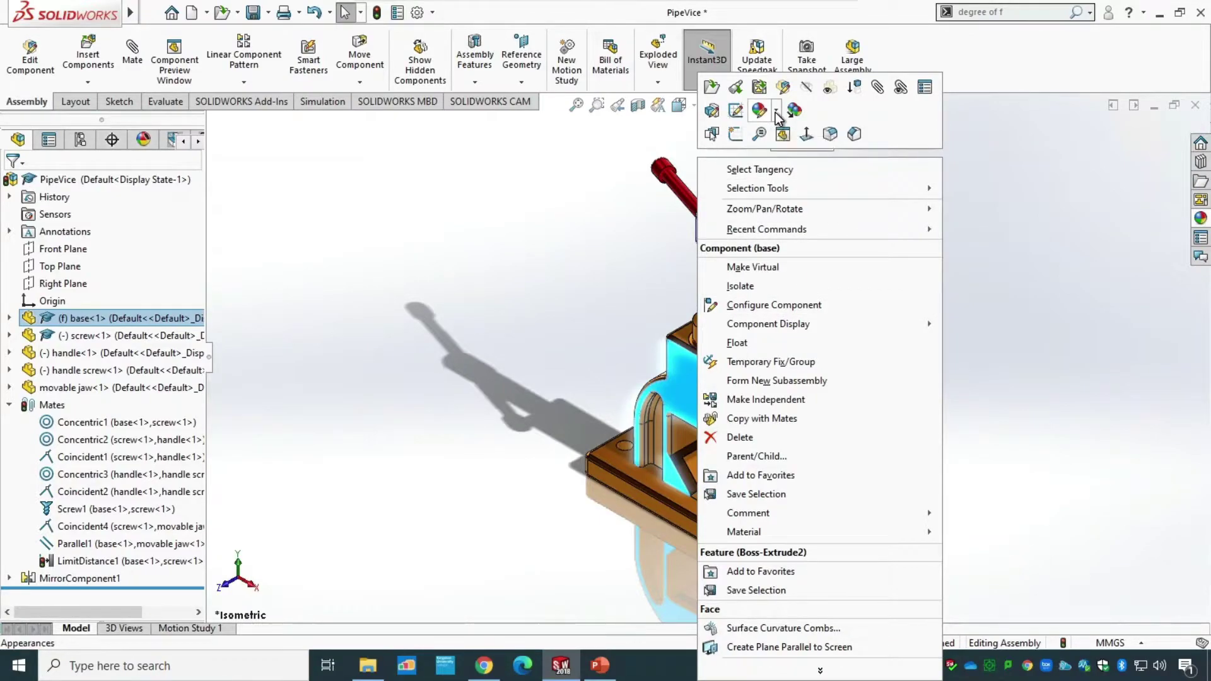
left_click(776, 112)
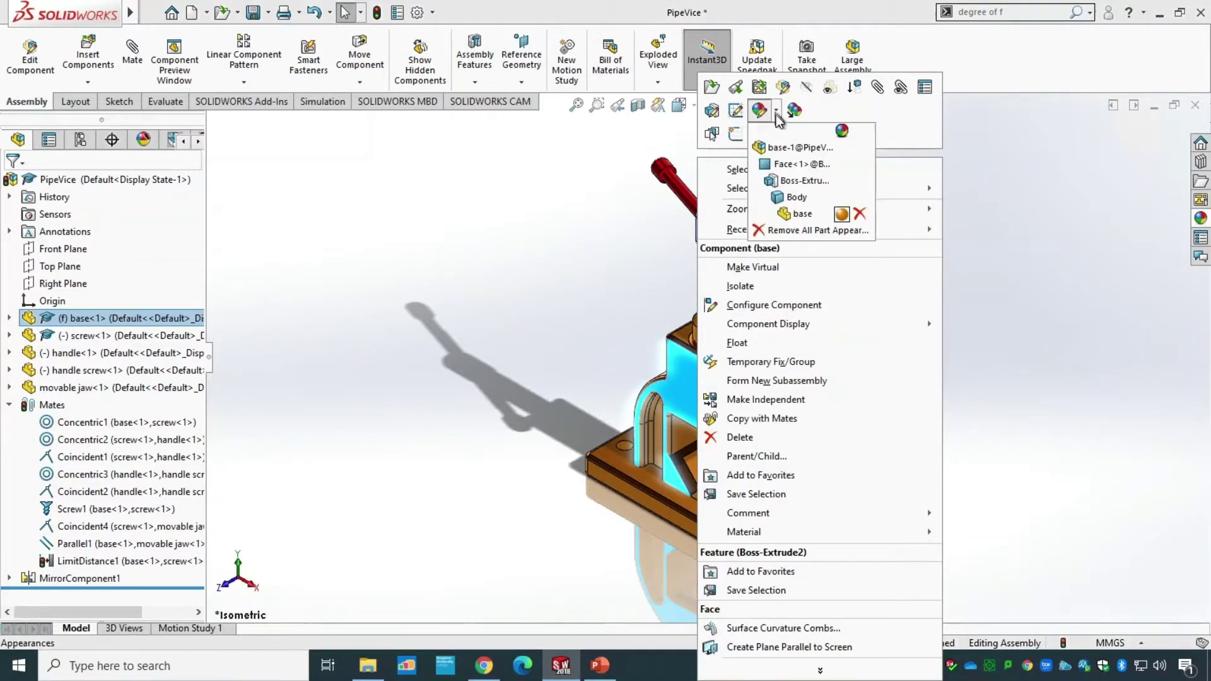
left_click(842, 215)
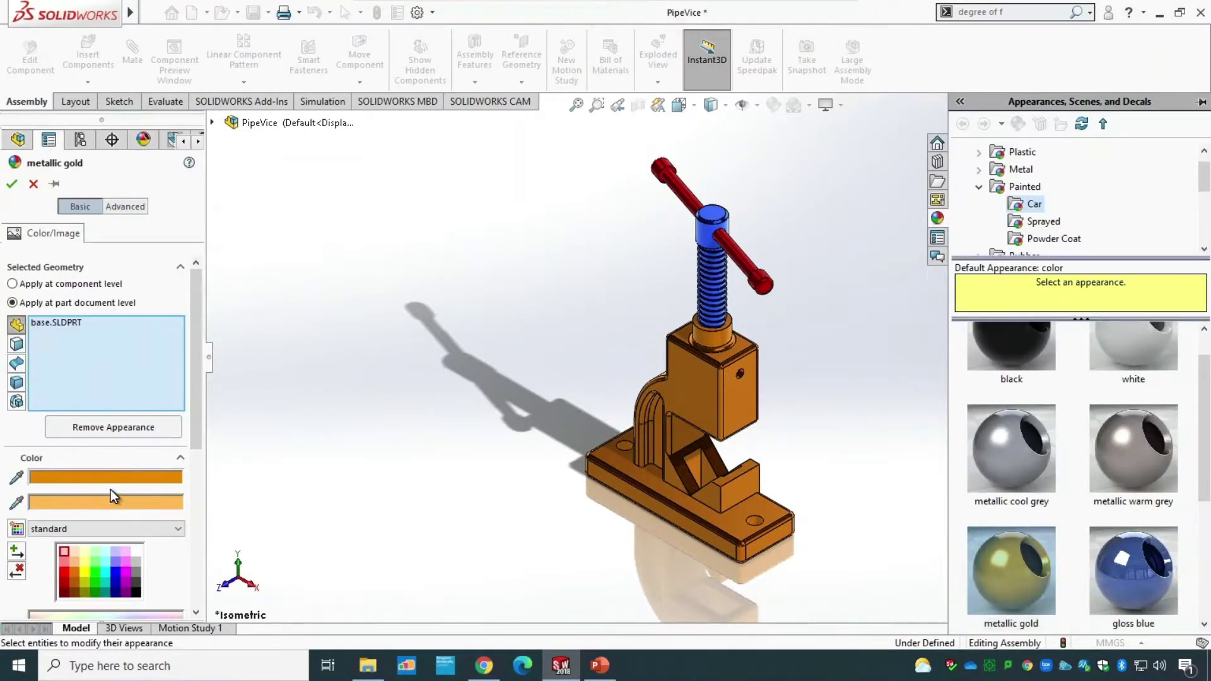
left_click(11, 185)
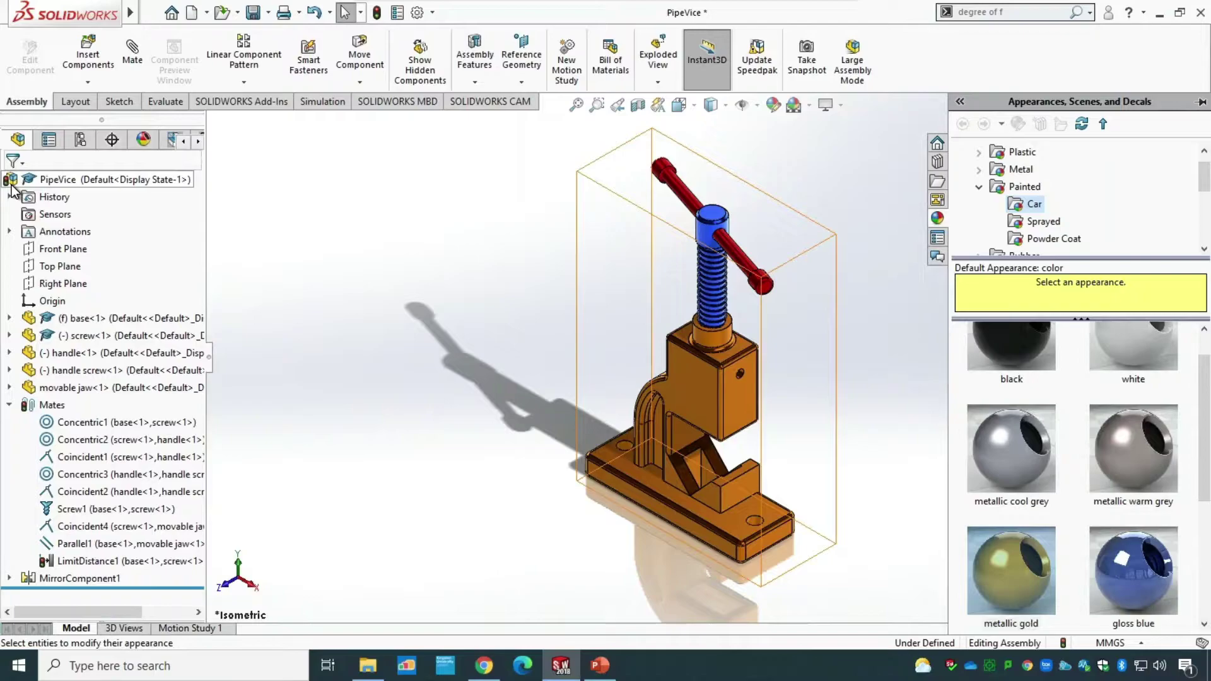
left_click(351, 383)
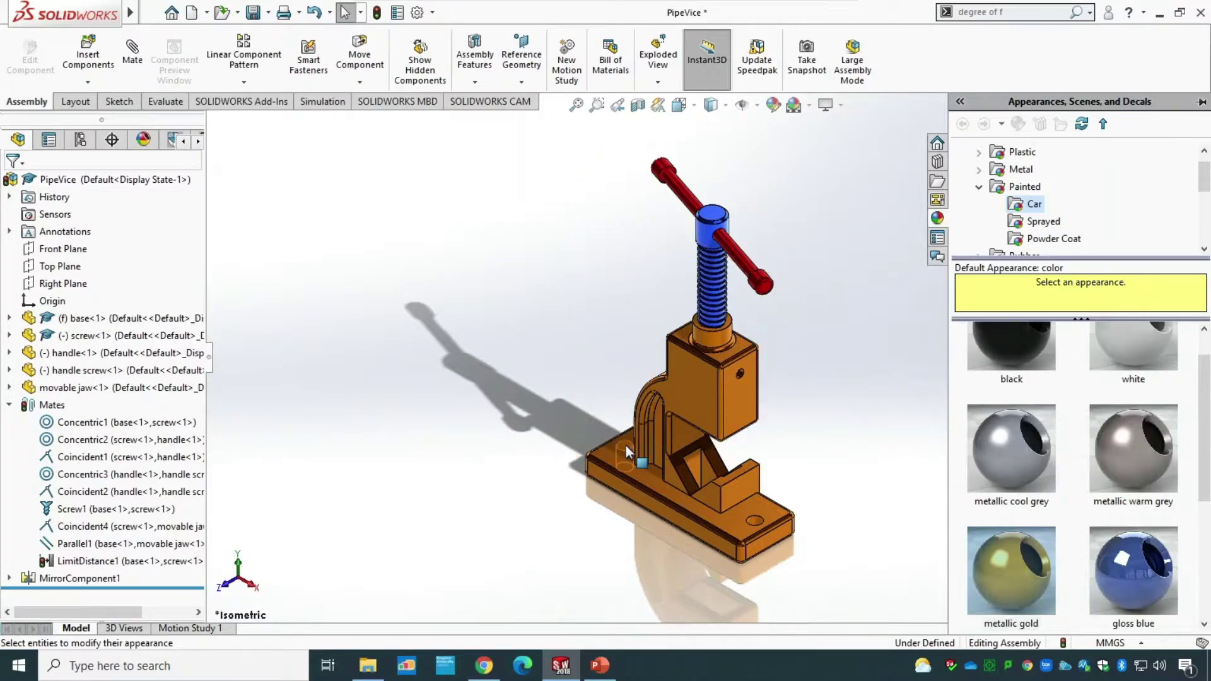
Examine the steels in the material library for the movable jaw and close it without applying a material.
right_click(118, 392)
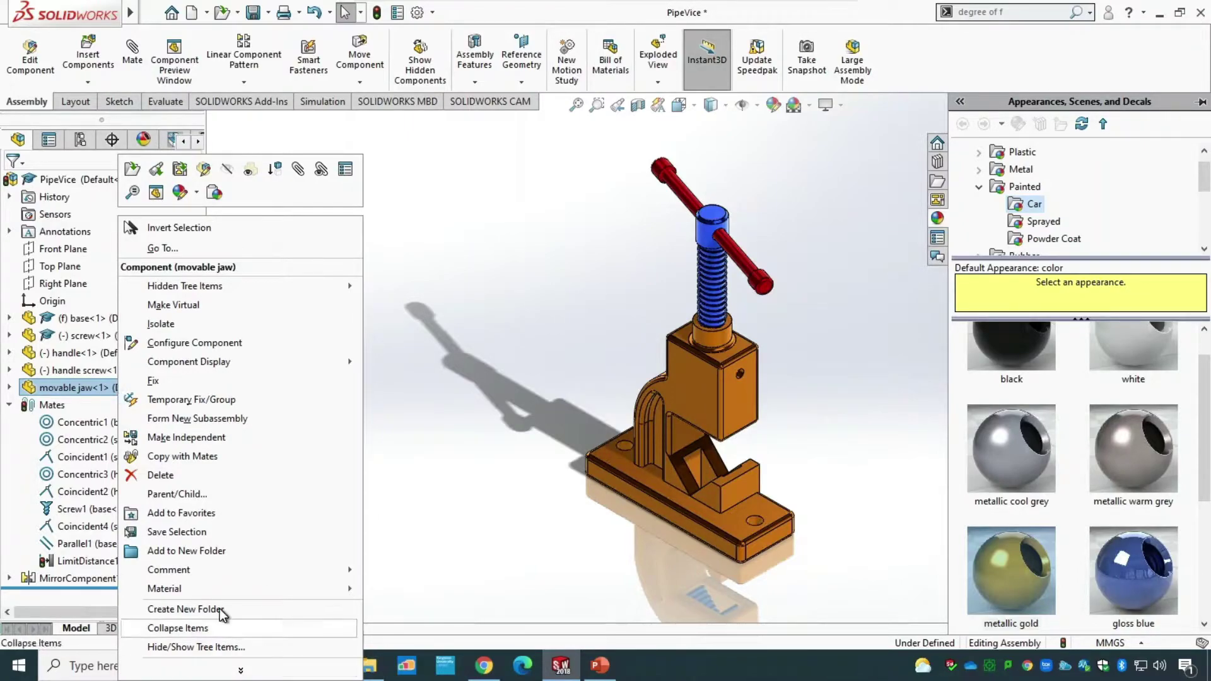
mouse_move(302, 592)
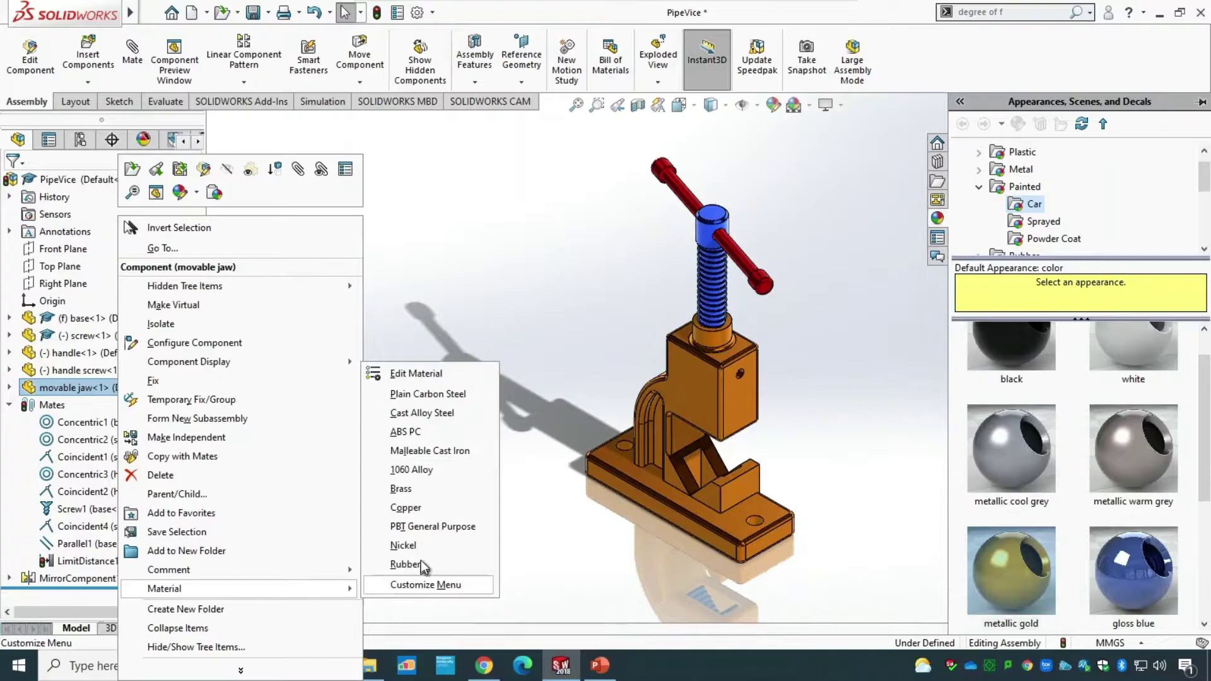
left_click(430, 377)
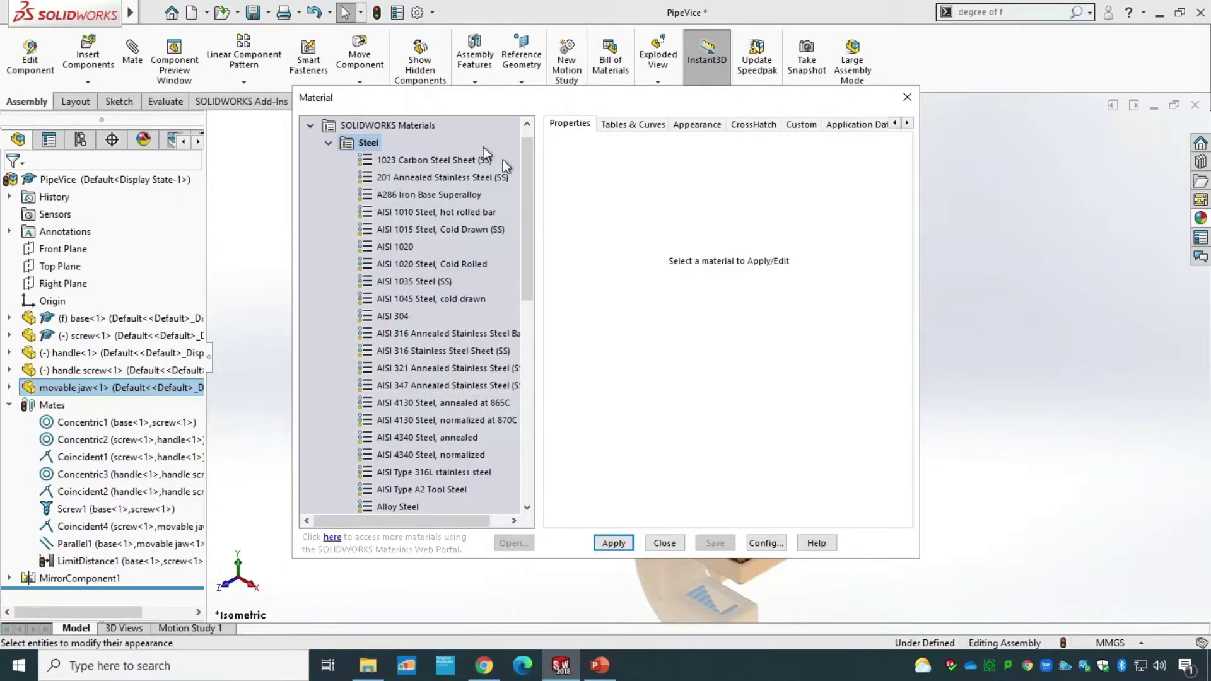
left_click(659, 544)
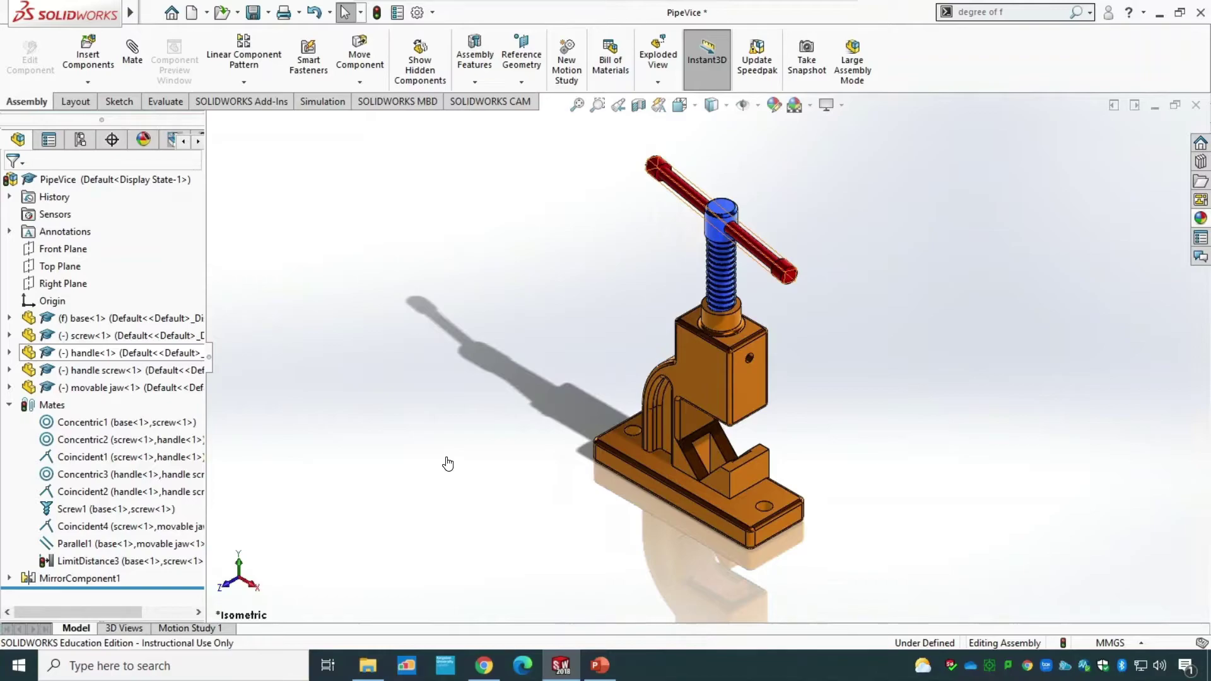
Check which faces the LimitDistance3 mate between base and screw uses, and rebuild the assembly.
left_click(89, 560)
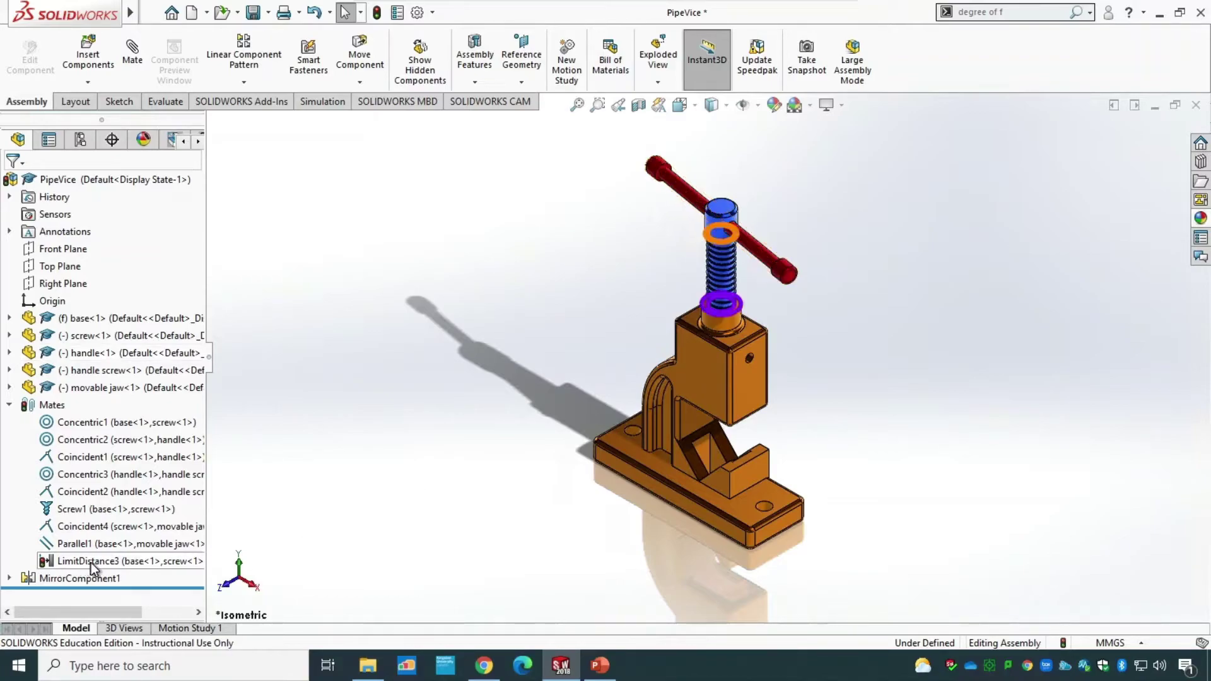
left_click(101, 559)
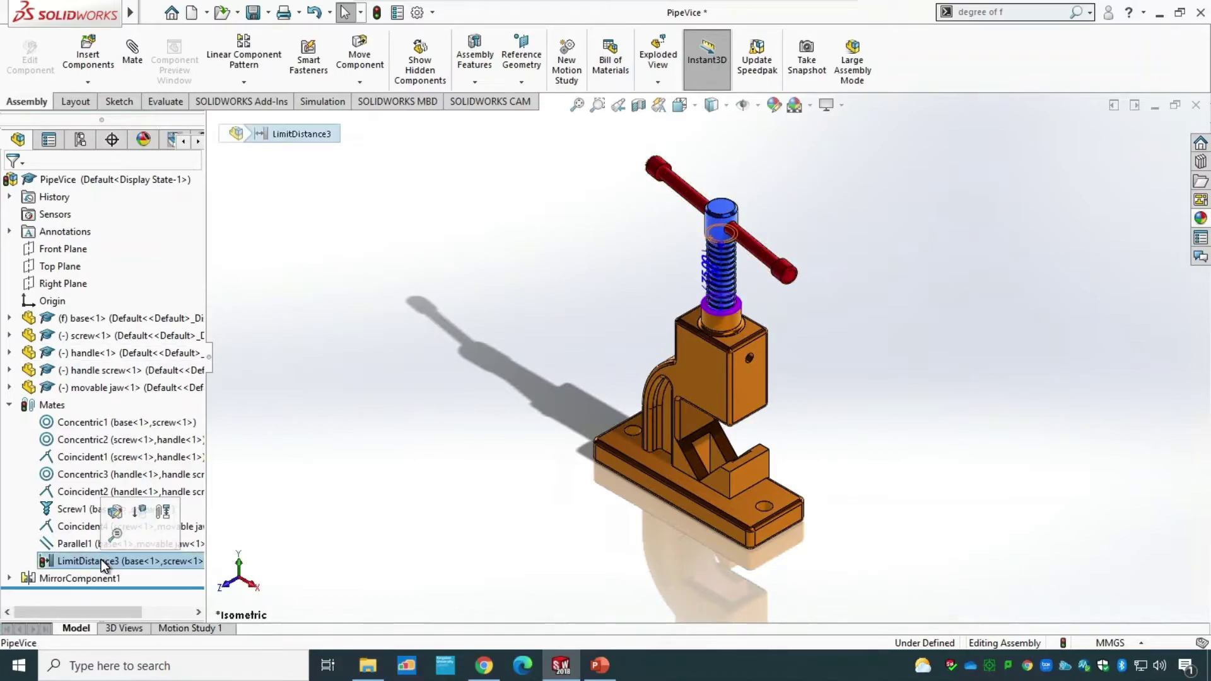
left_click(380, 17)
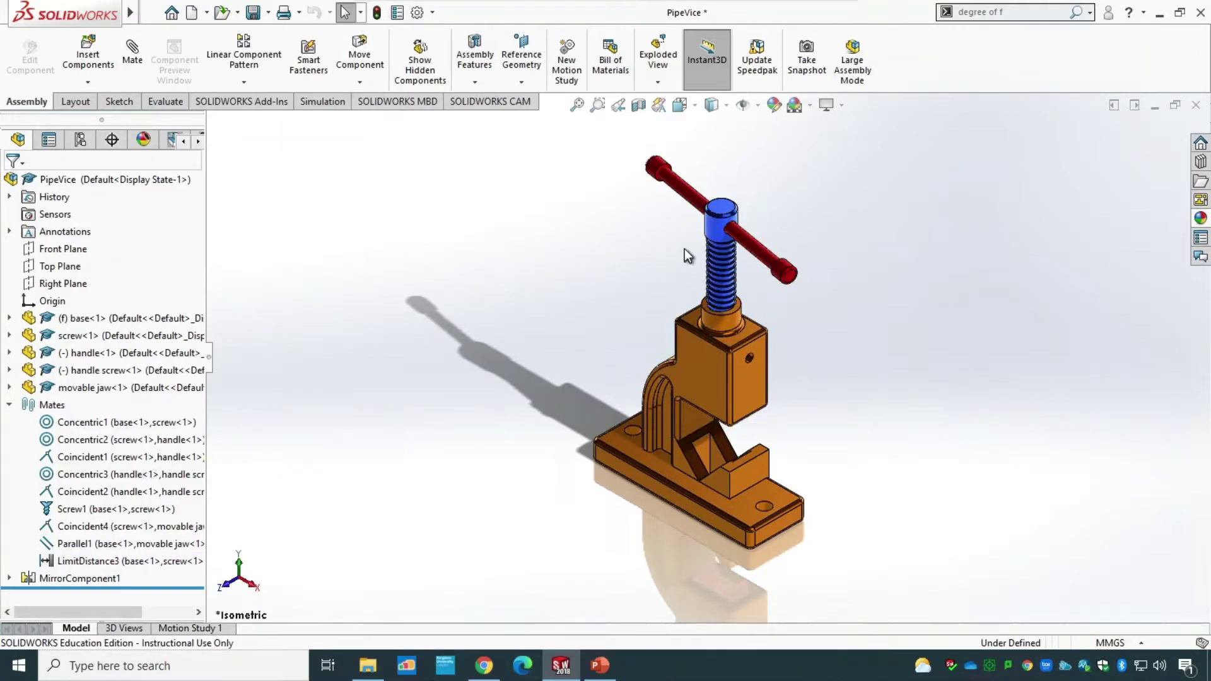
Move the screw and handle down by free drag so the movable jaw extends below the housing, and finish moving components.
left_click(368, 61)
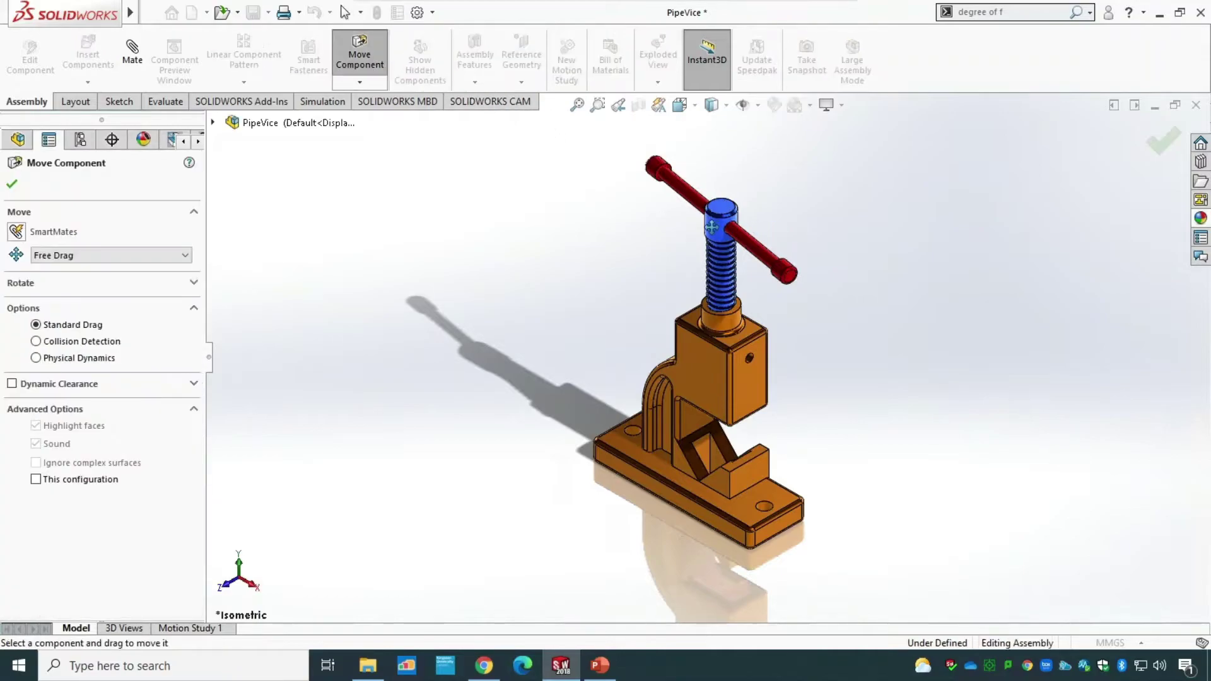
left_click_drag(663, 173, 725, 174)
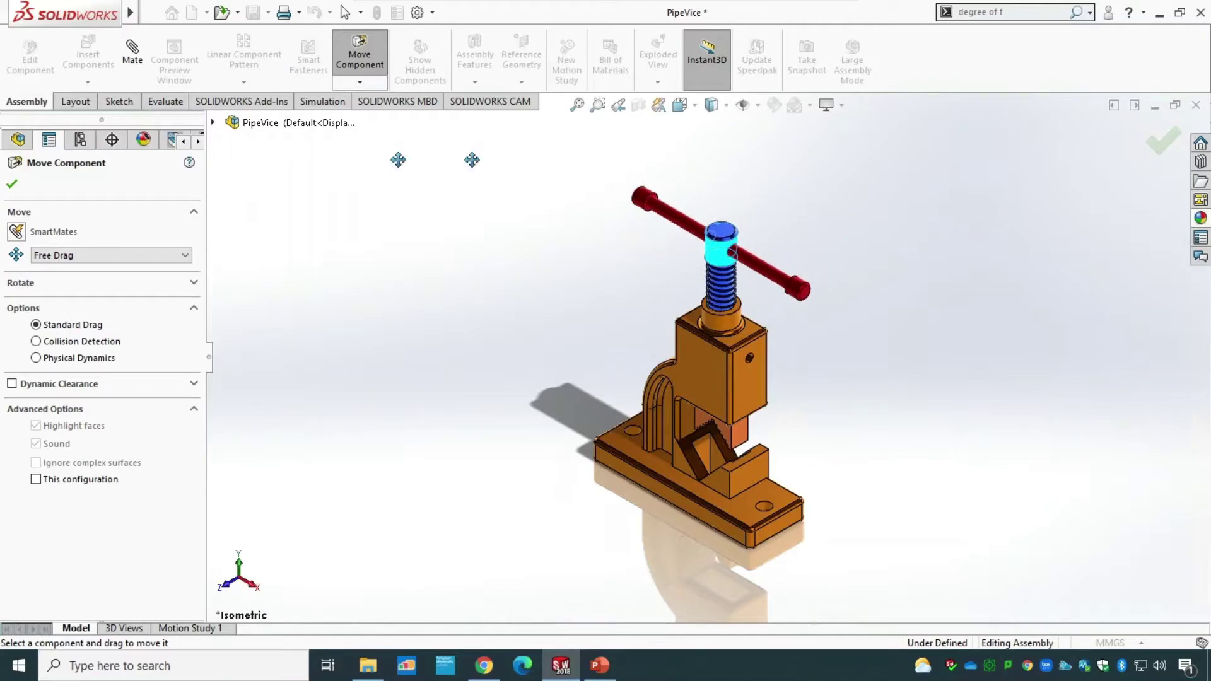
left_click(11, 183)
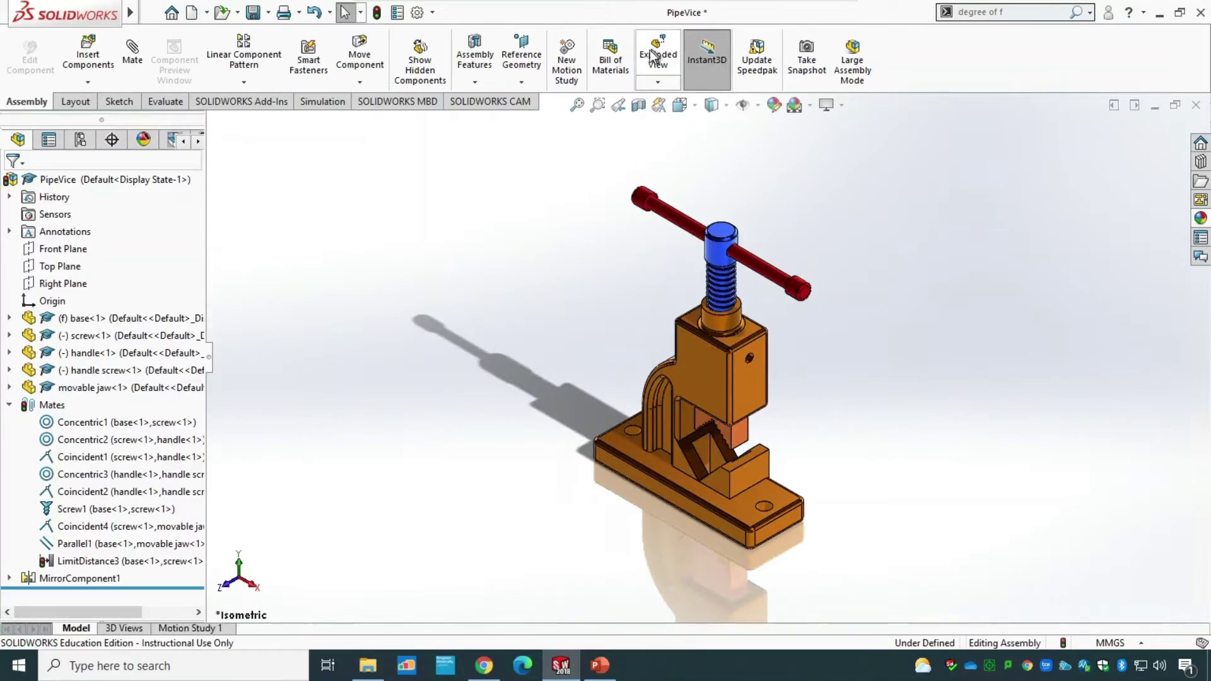
Create a new motion study, look through its mates, and extend the study's duration to 20 seconds.
left_click(572, 63)
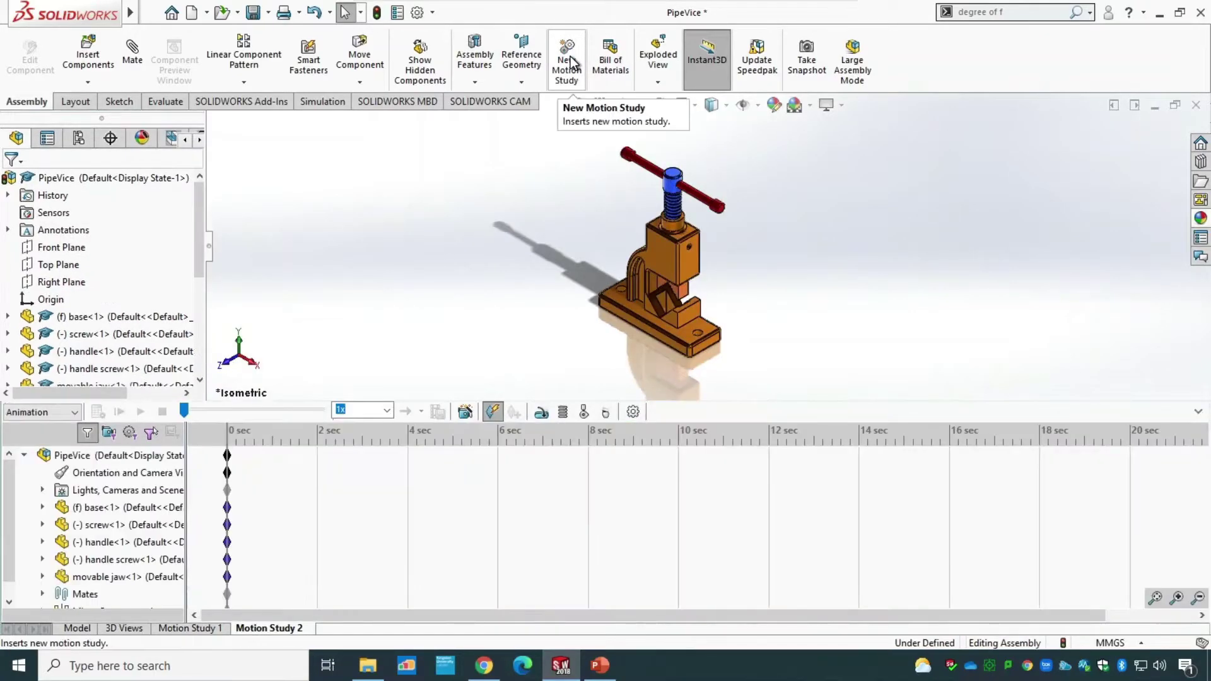
right_click(279, 627)
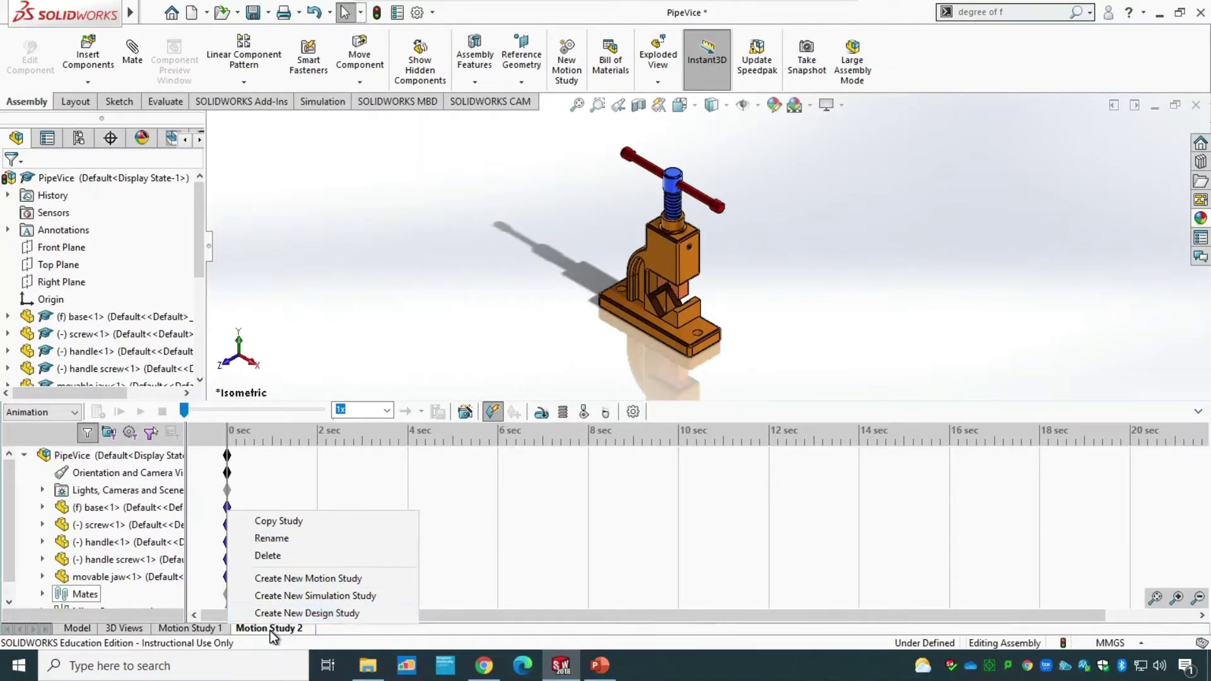
left_click(270, 631)
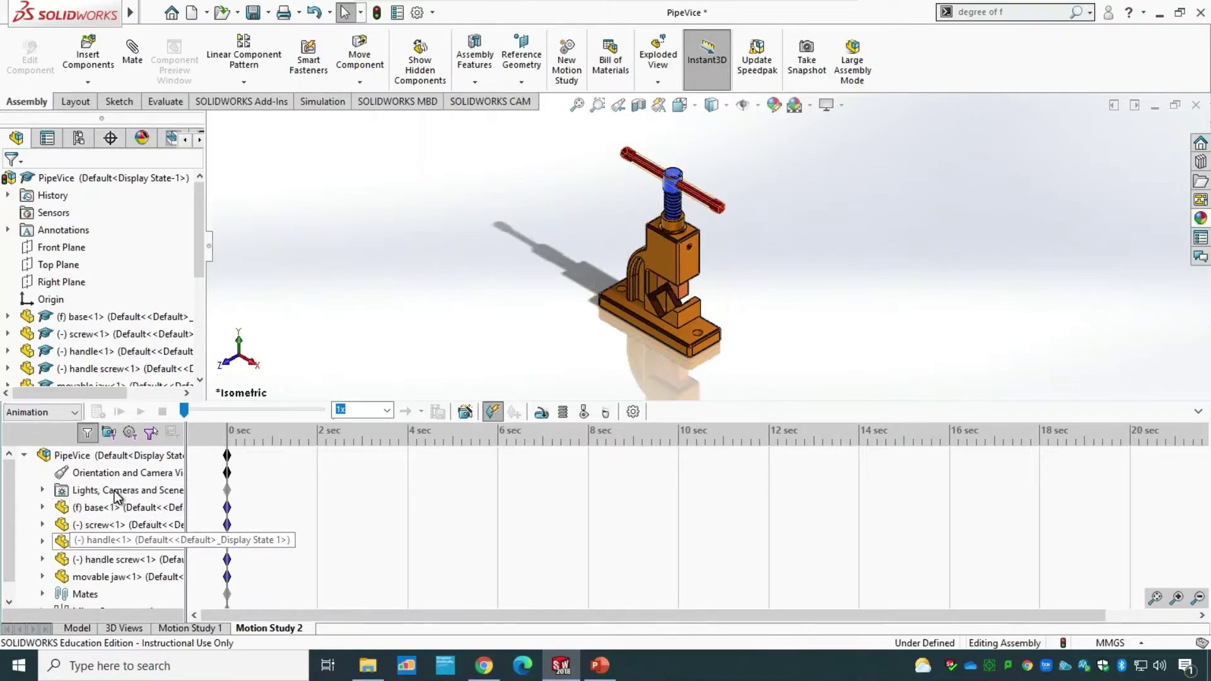
left_click(43, 594)
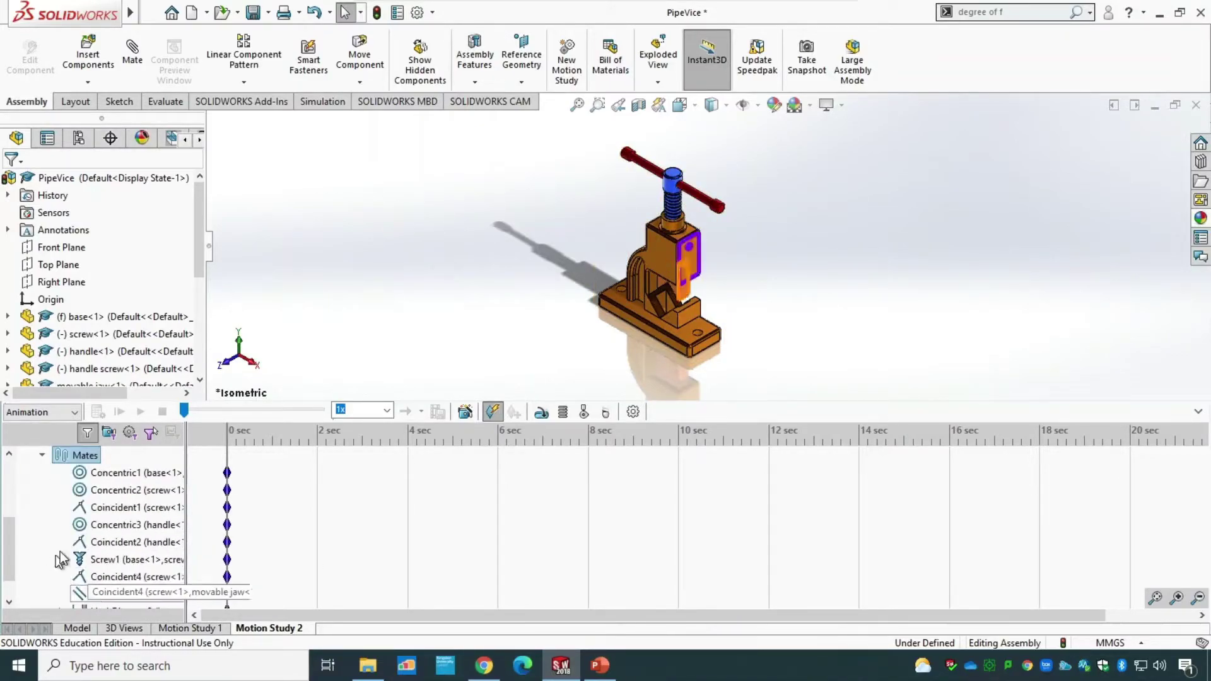
scroll(50, 558, "down", 2)
scroll(98, 519, "up", 3)
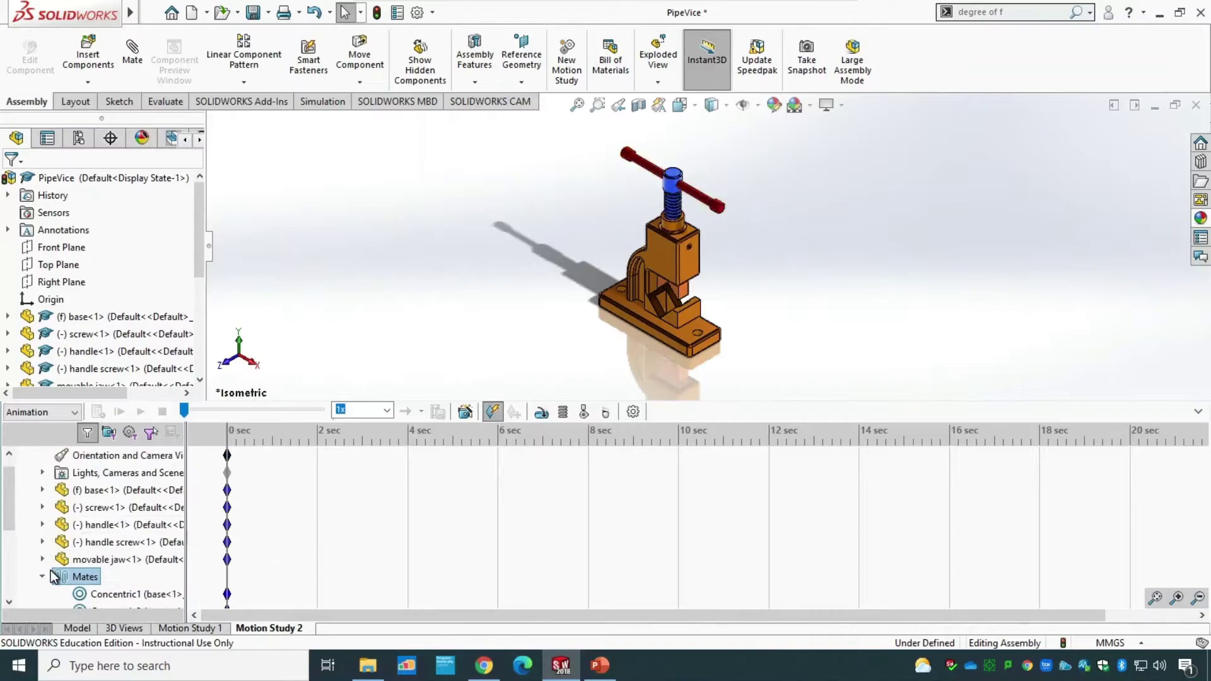
left_click(42, 576)
scroll(135, 548, "up", 1)
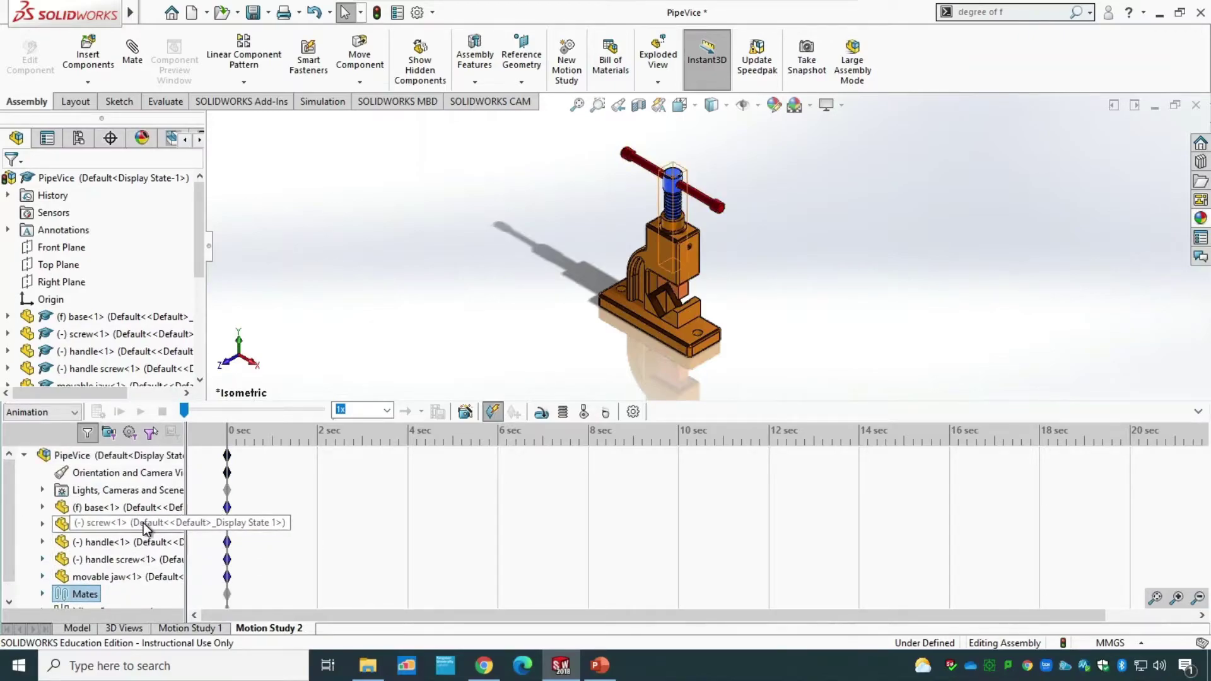
left_click(227, 455)
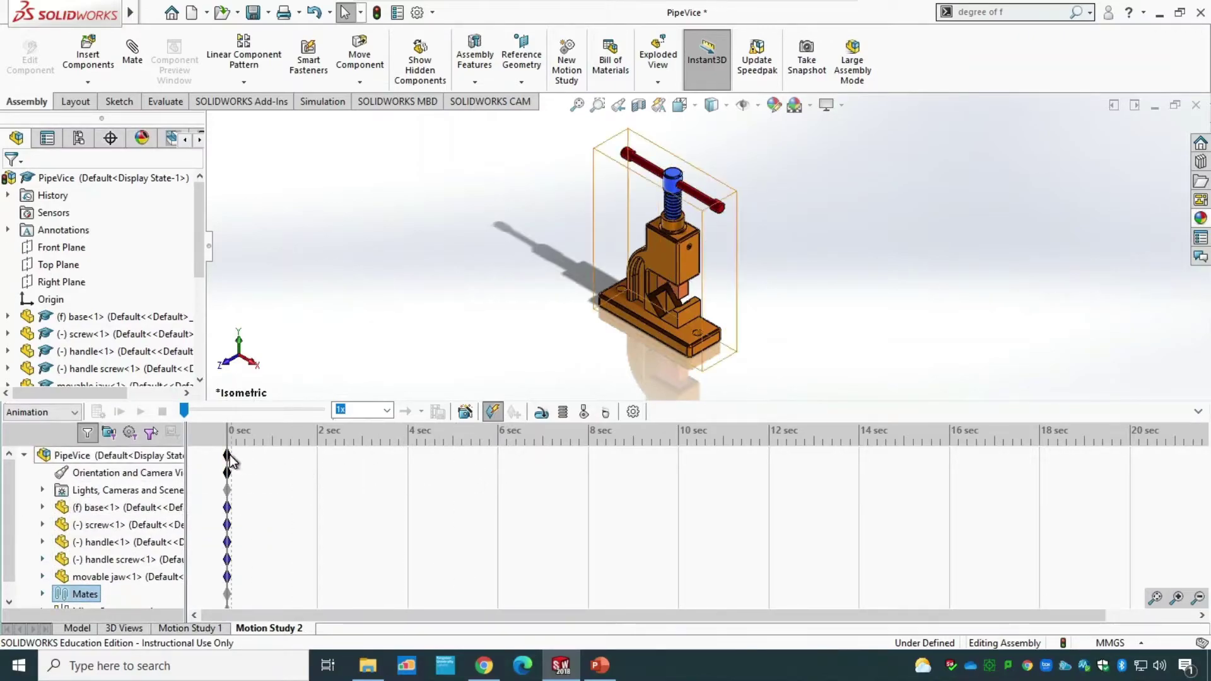
left_click_drag(229, 461, 1129, 454)
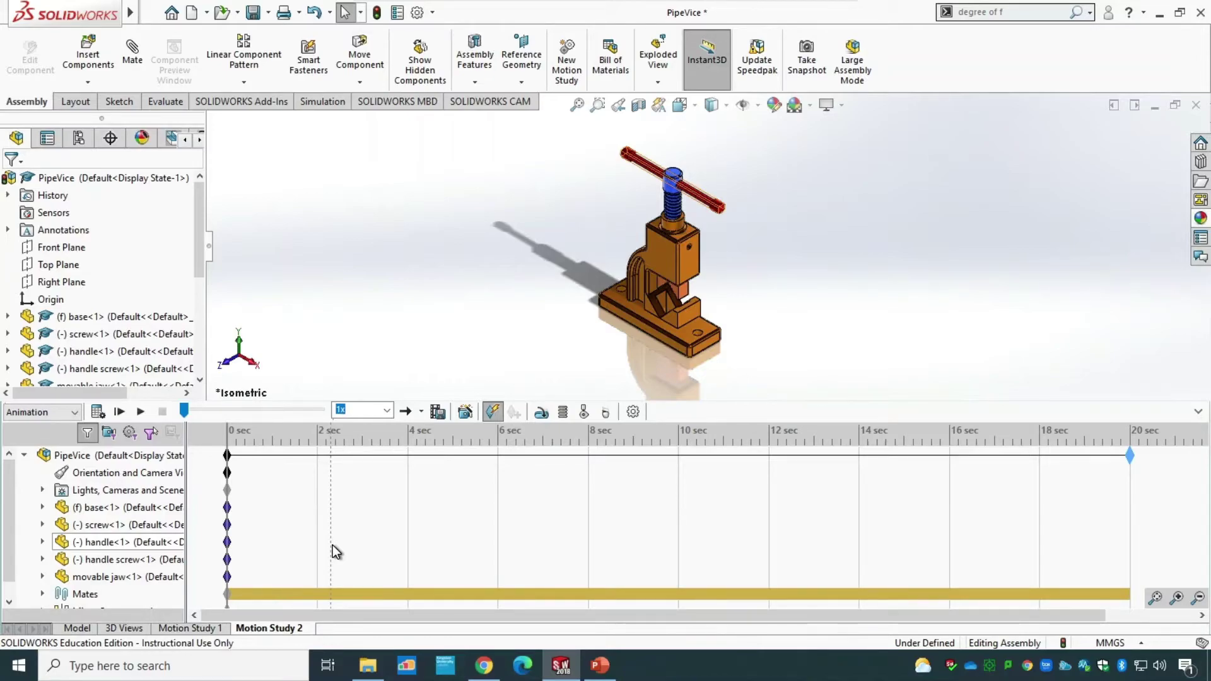
Set the study's Basic Motion properties to 30 frames per second, with geometry accuracy and 3D contact resolution at their highest.
left_click(635, 415)
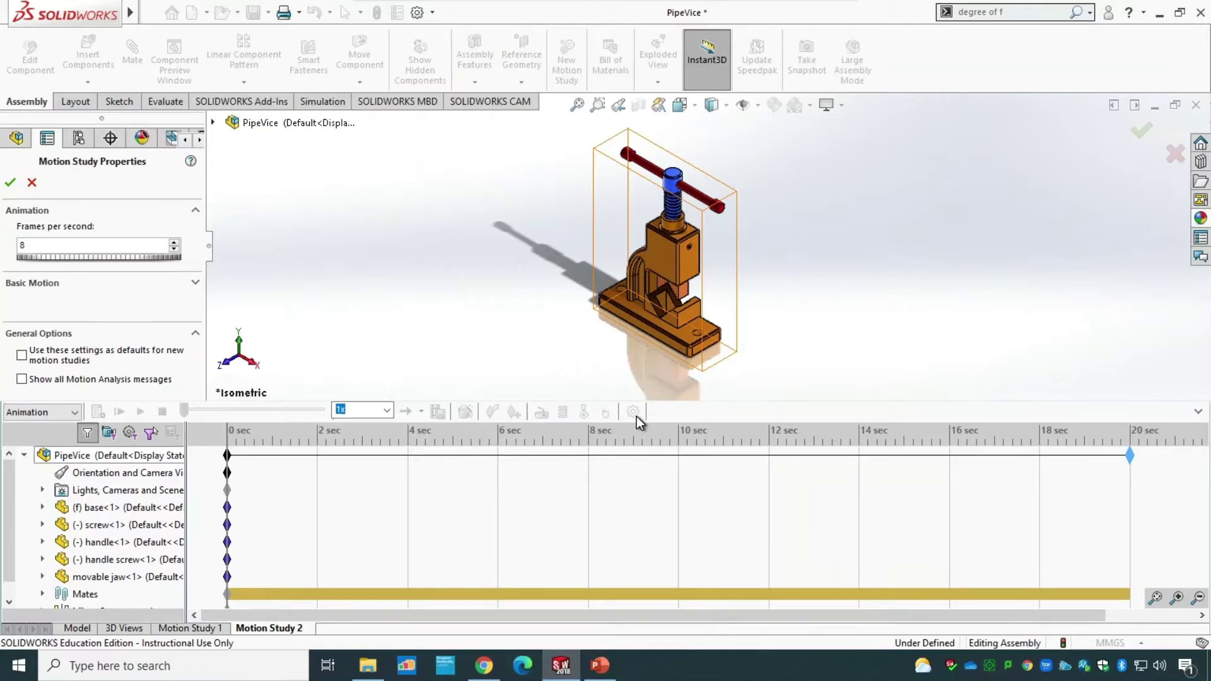
left_click(142, 283)
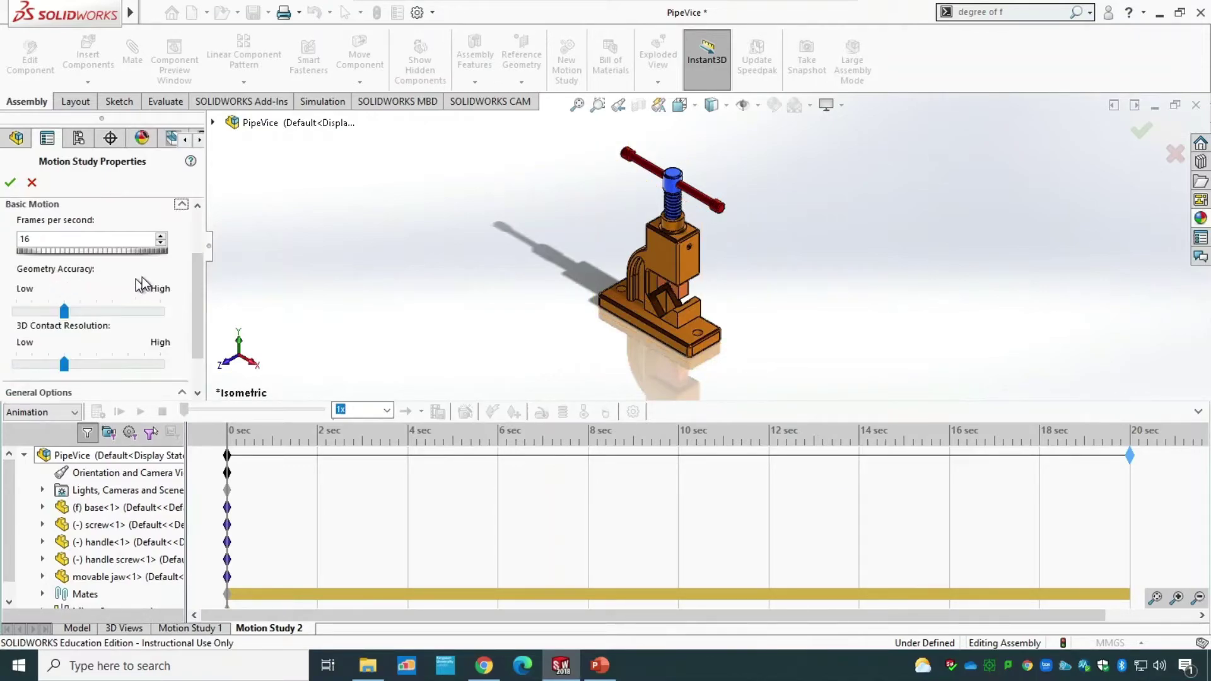
left_click_drag(41, 239, 22, 240)
type("30")
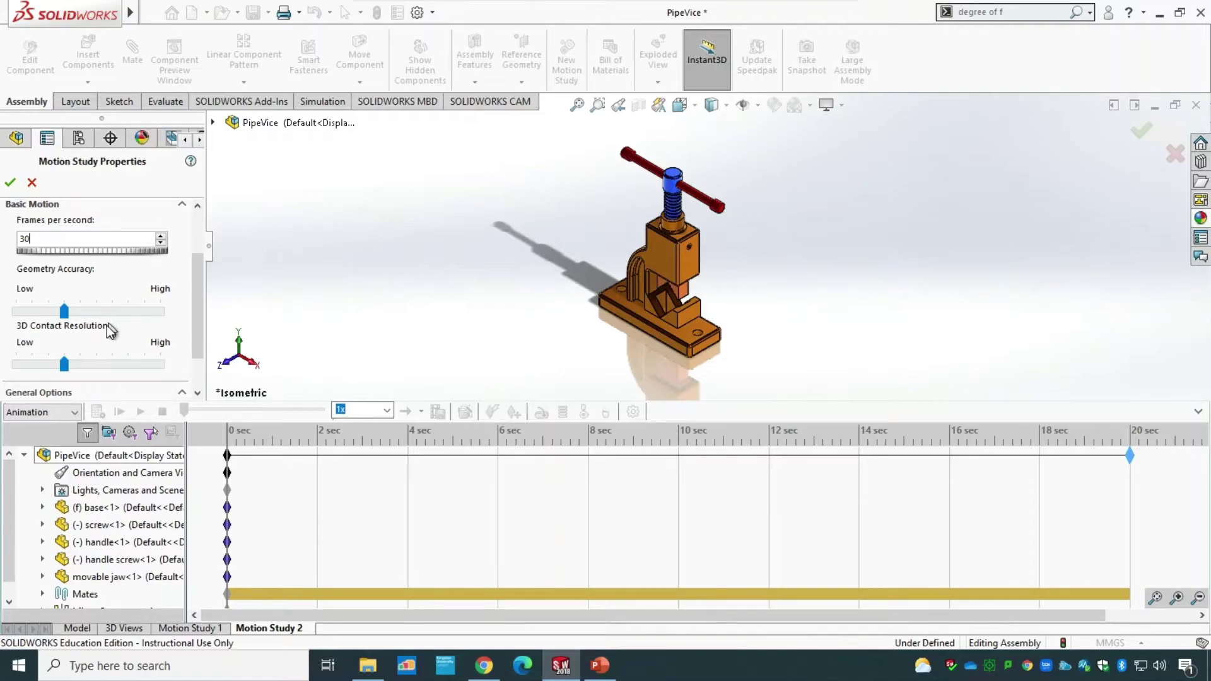
left_click(67, 310)
left_click_drag(67, 310, 172, 313)
left_click_drag(64, 364, 182, 366)
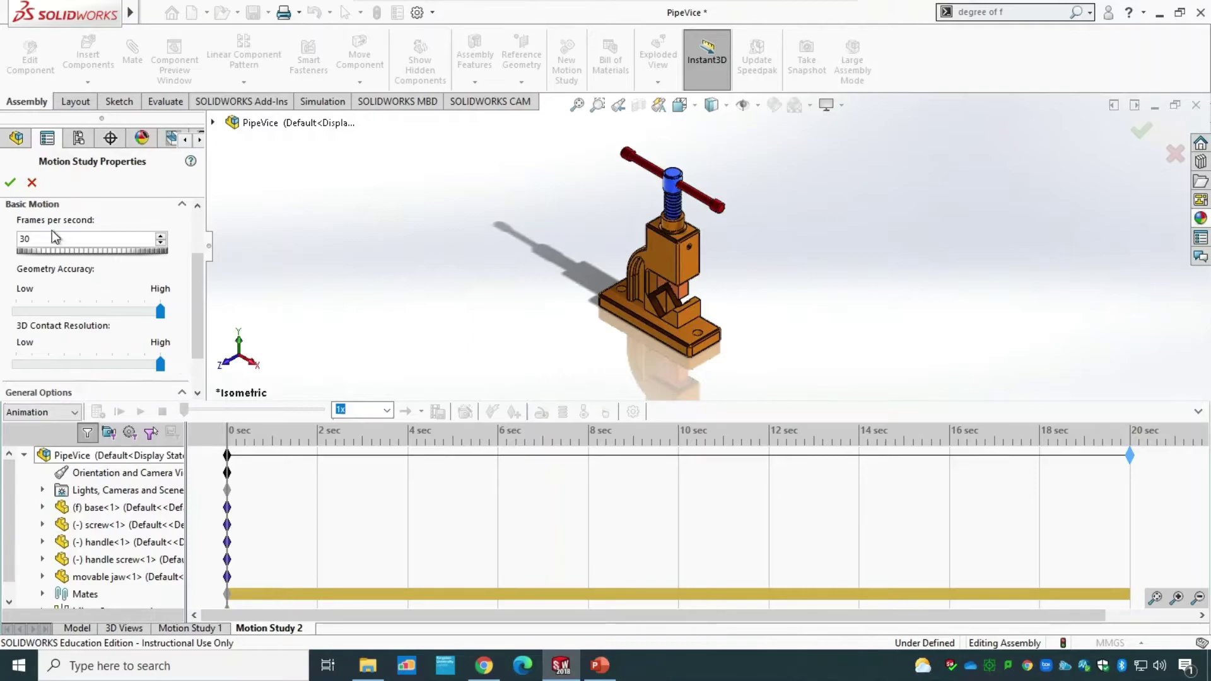
left_click(10, 182)
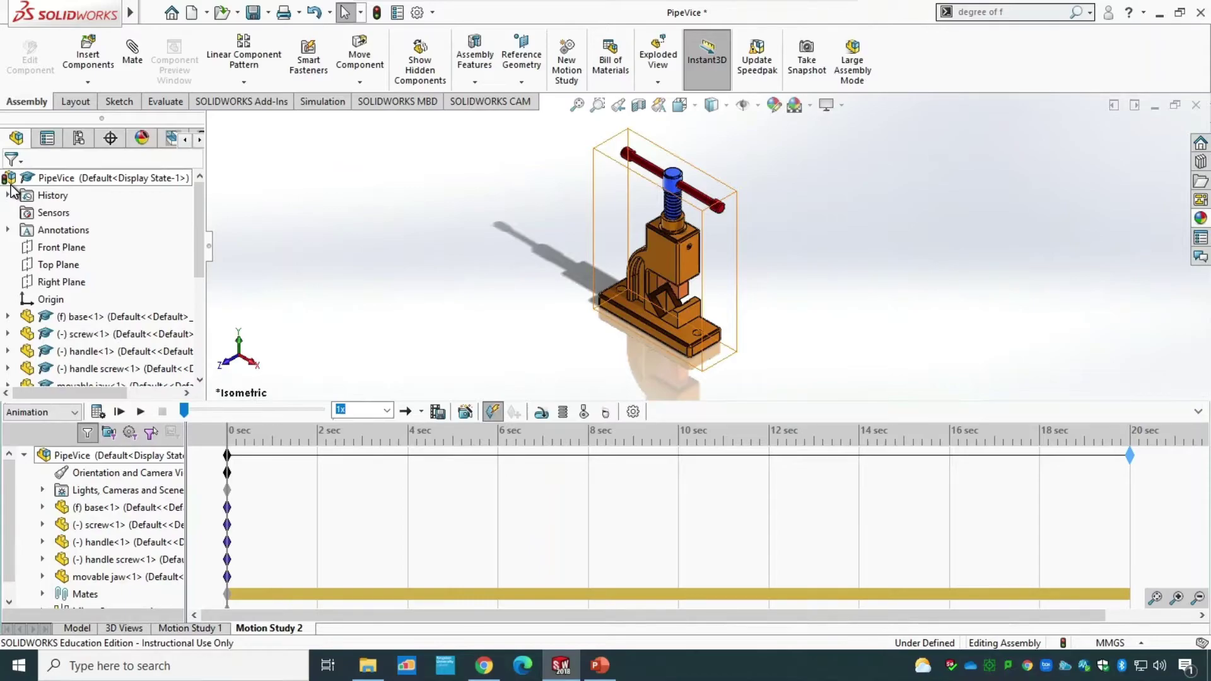
left_click(401, 207)
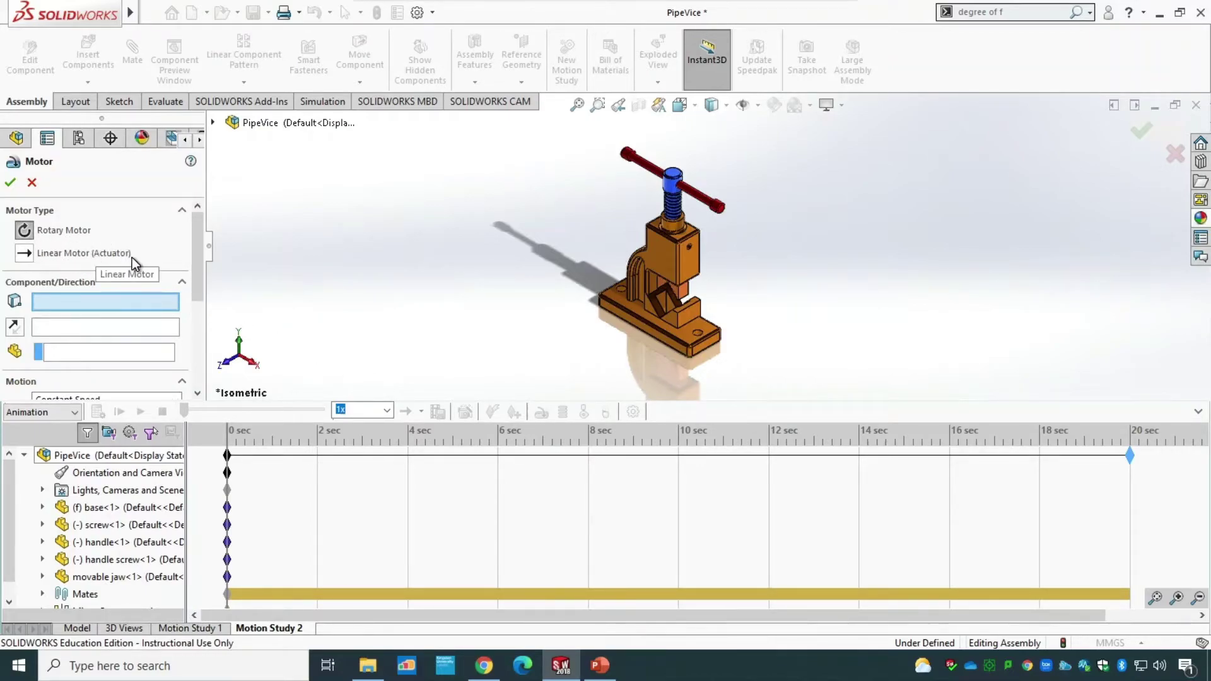
Define a linear motor acting on the cylindrical face of the screw head and check its direction.
left_click(673, 187)
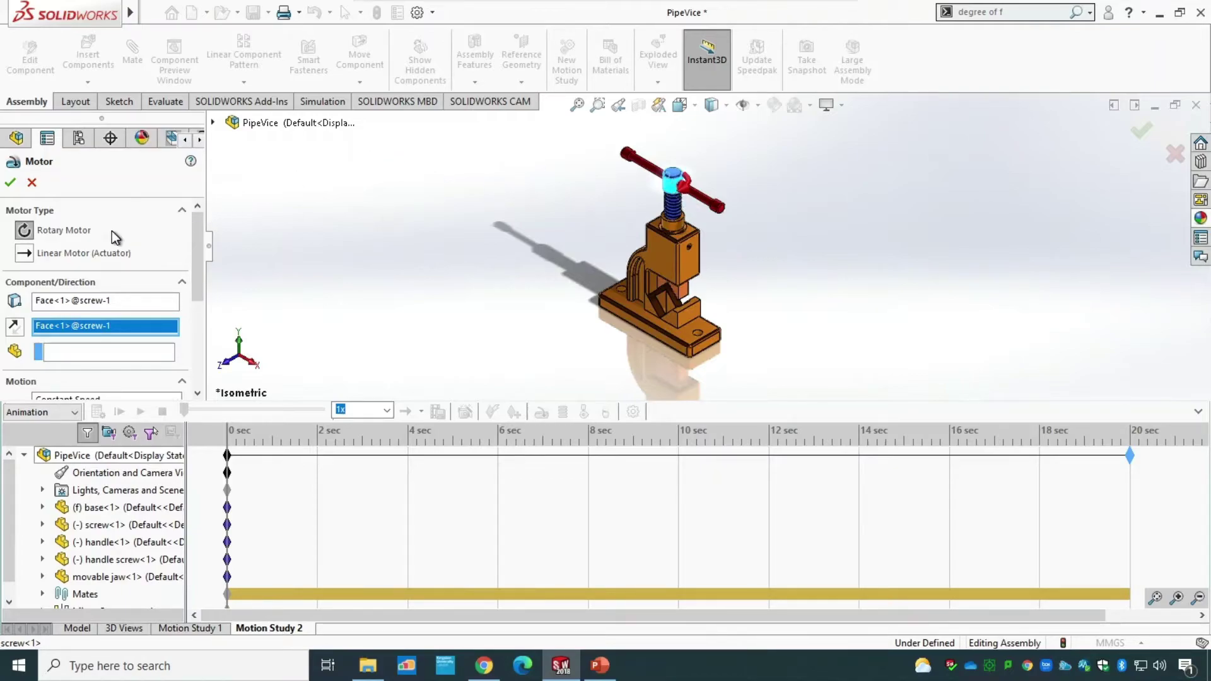
left_click(26, 254)
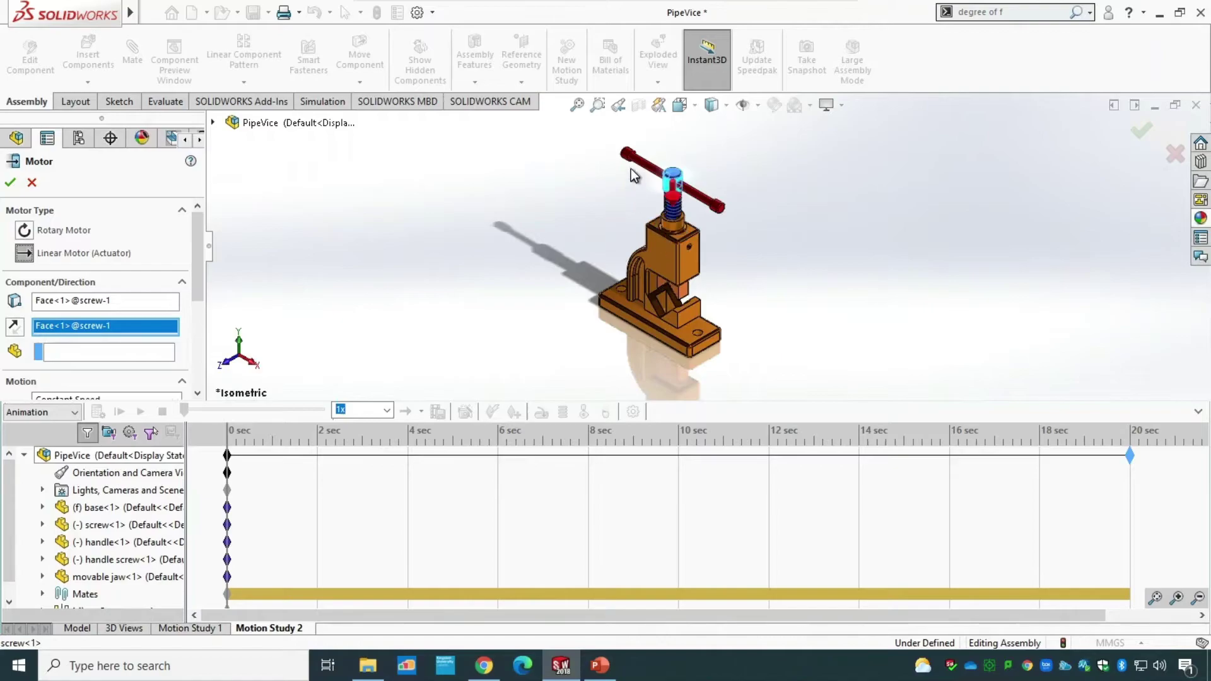
left_click(15, 326)
left_click(20, 332)
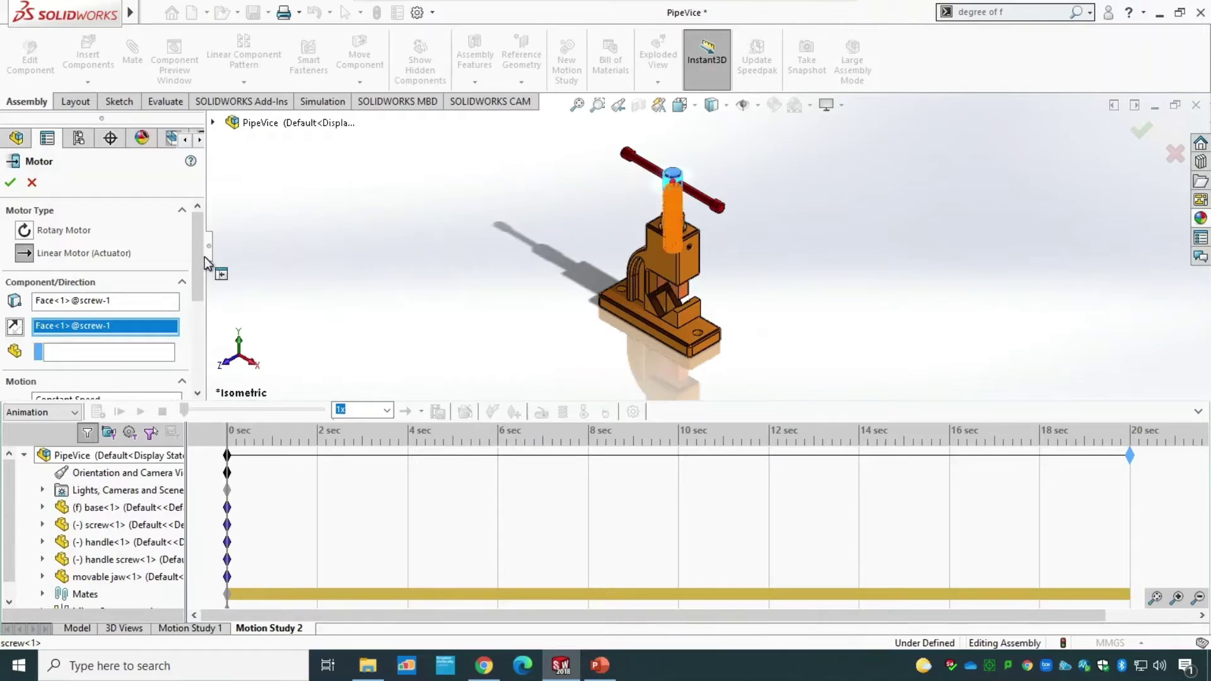
Set the linear motor's motion to a constant speed of 2 mm/s.
left_click_drag(199, 256, 195, 317)
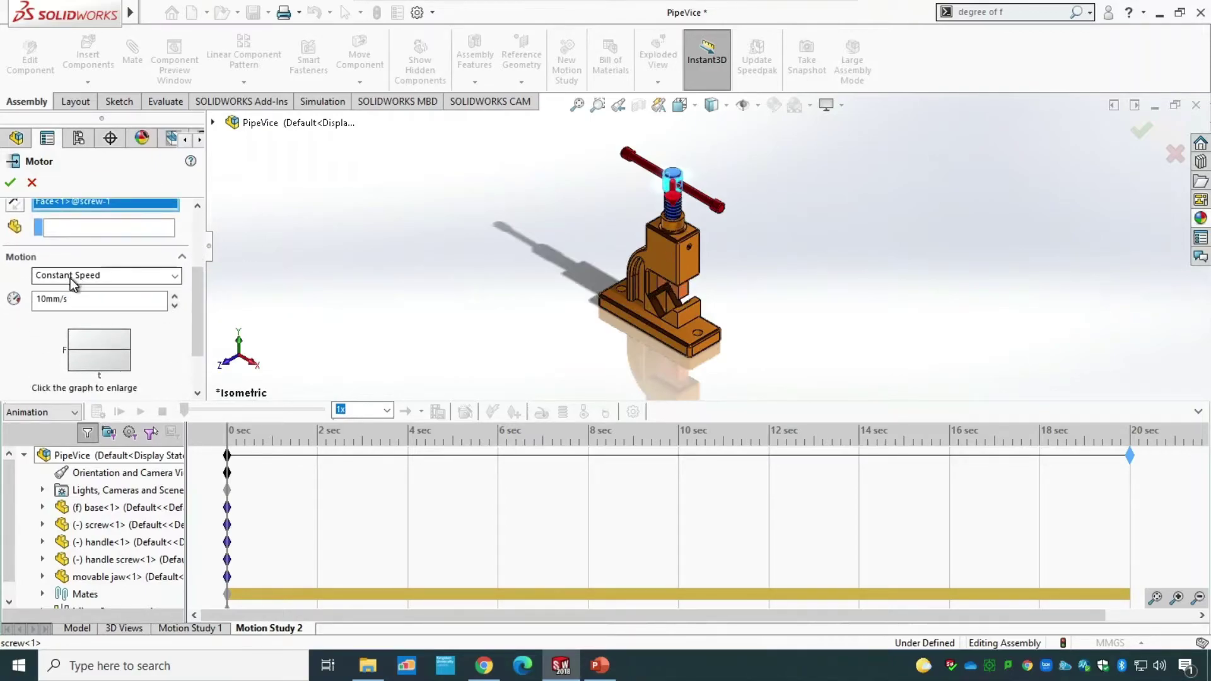
left_click(83, 278)
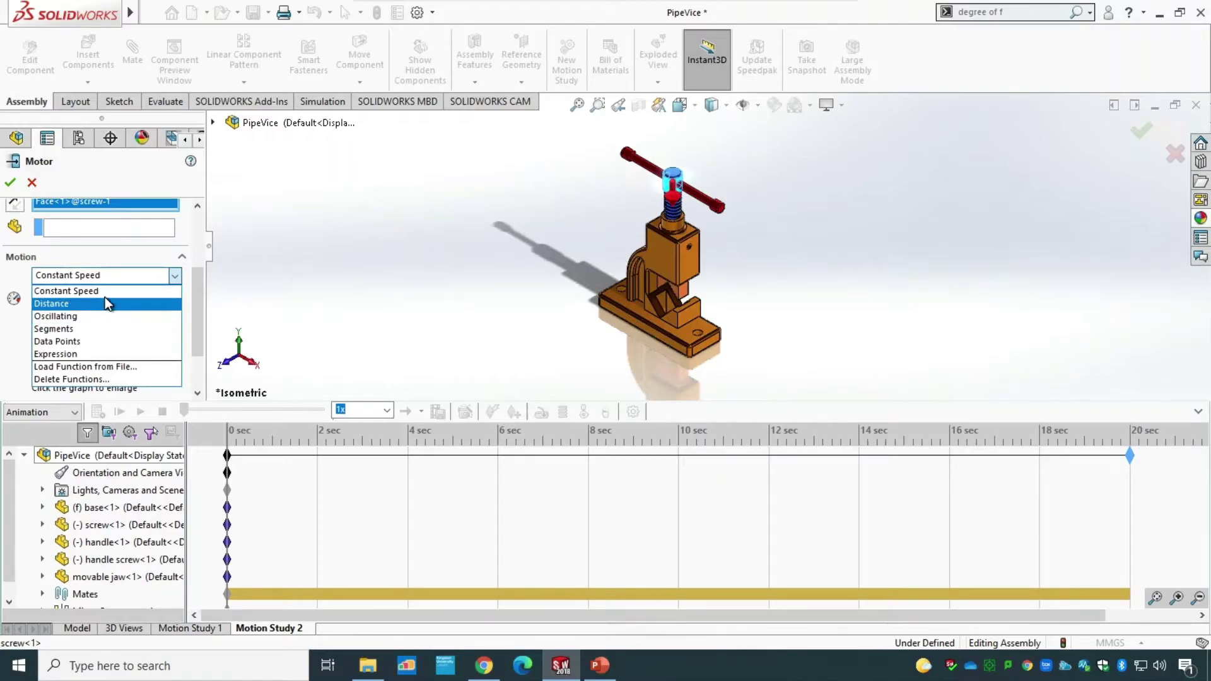
left_click(108, 292)
left_click_drag(74, 300, 19, 297)
type("2mm/s")
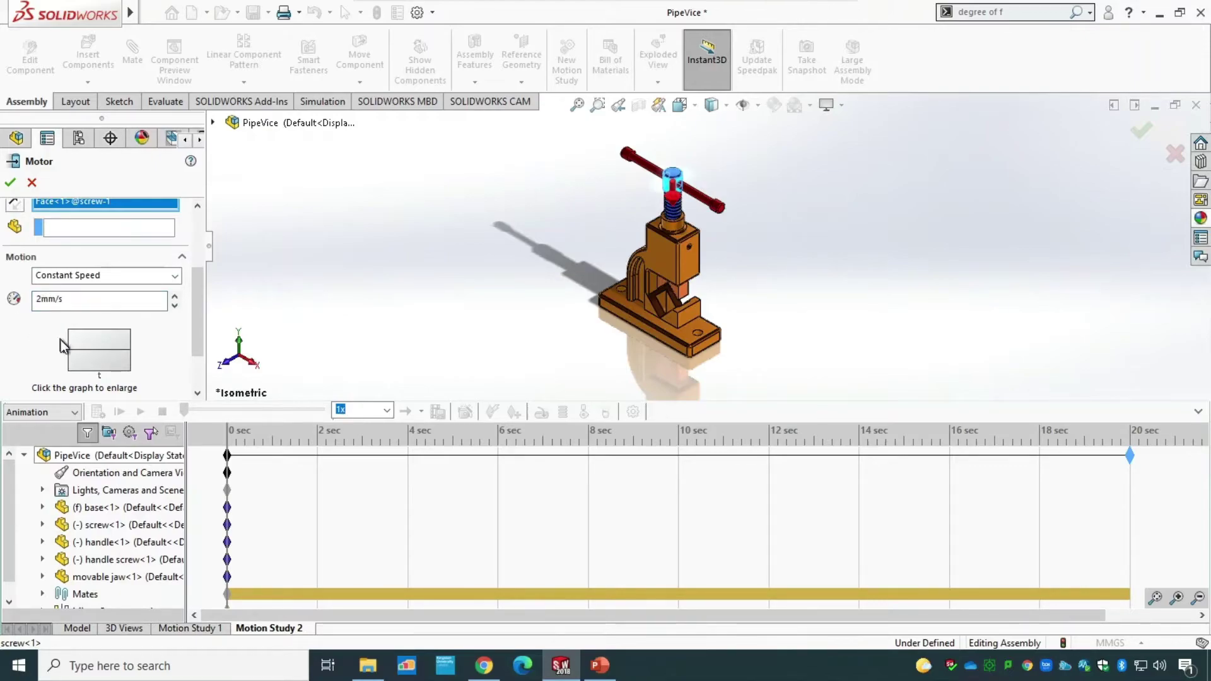
Check the linear motor's constant-speed graph over time and accept the motor definition.
key("Tab")
left_click(103, 352)
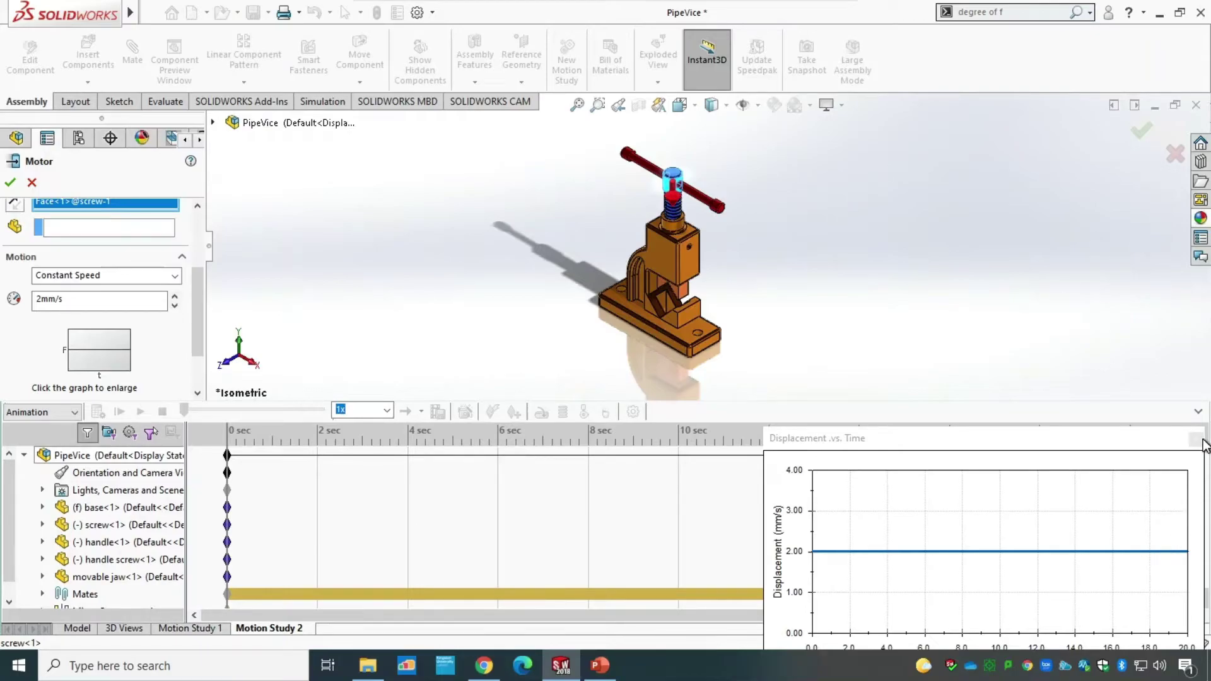
left_click_drag(1139, 441, 1104, 430)
left_click(1149, 424)
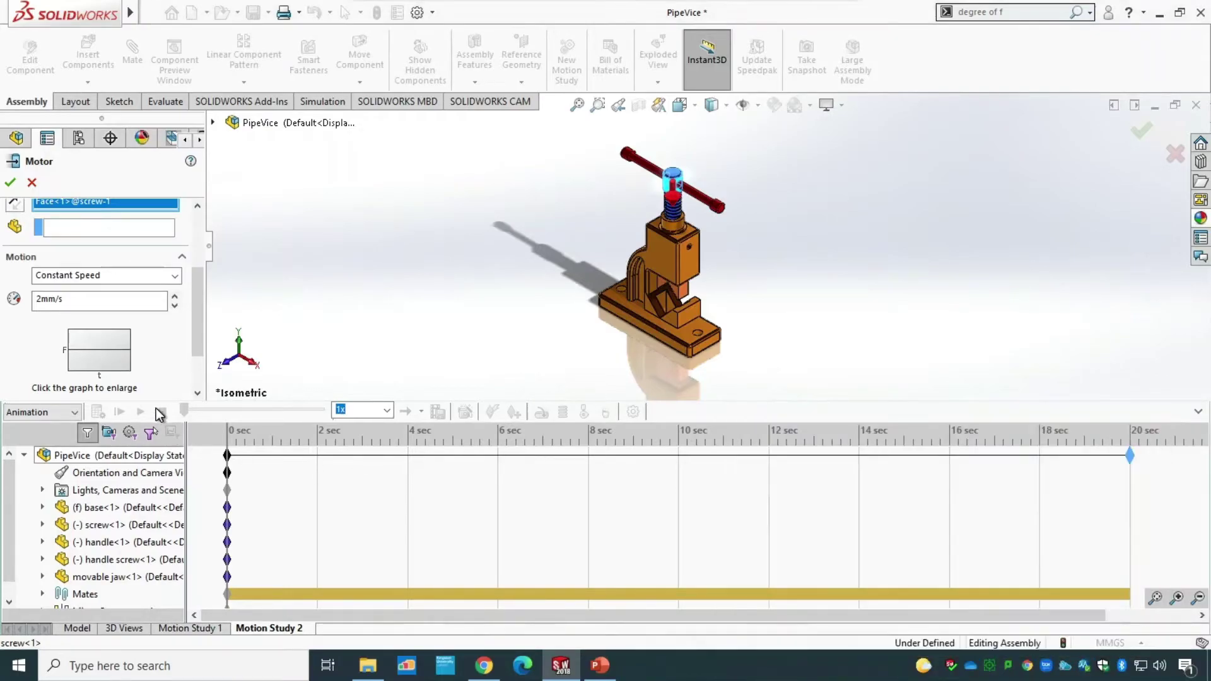
scroll(197, 355, "down", 3)
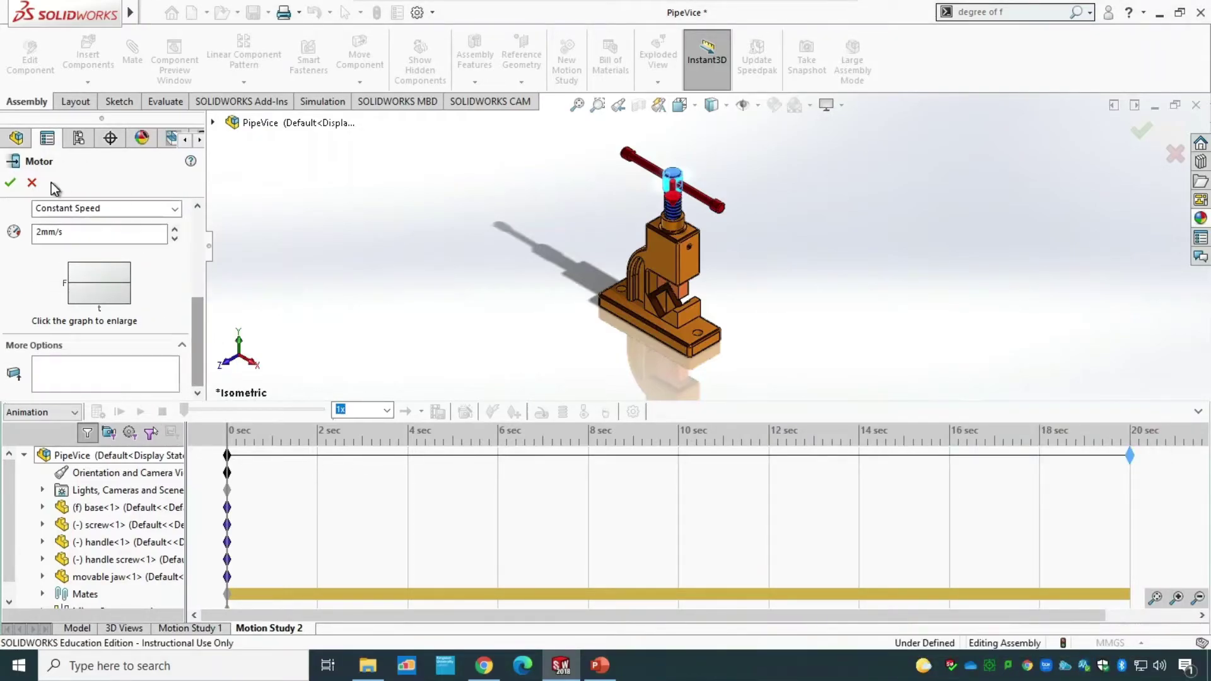
left_click(10, 182)
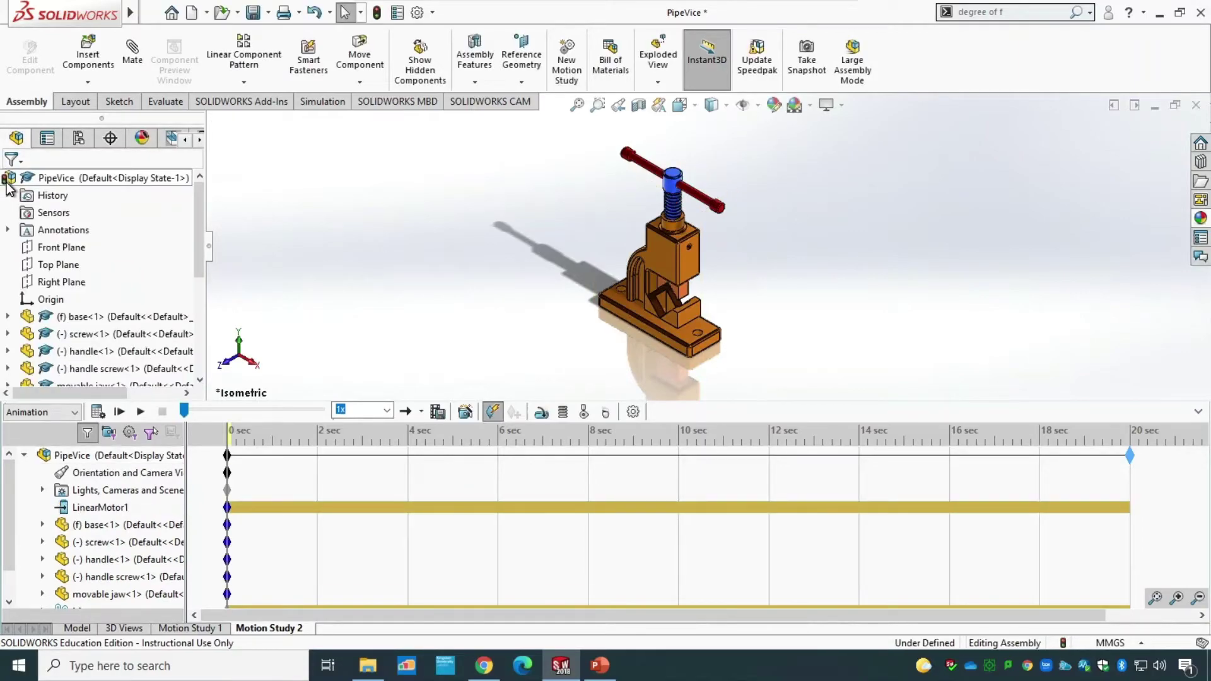
Calculate the motion study with the linear motor, collapse the timeline and play back the vice's animation.
left_click(339, 509)
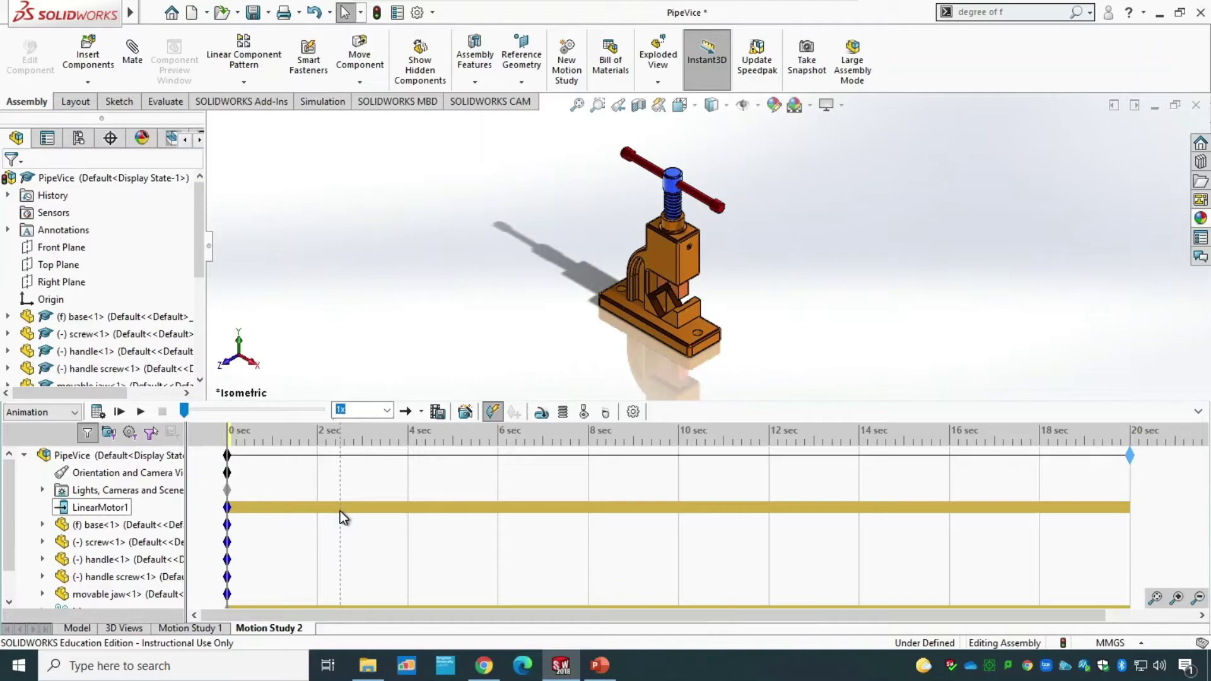
left_click(98, 413)
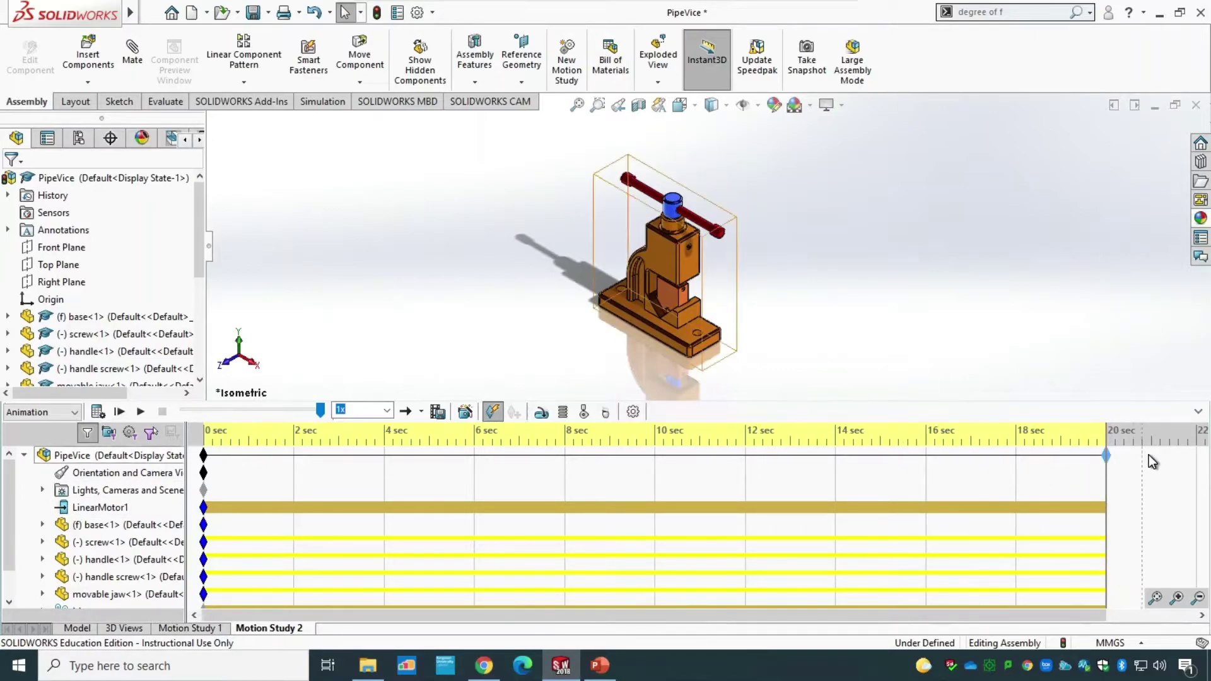
left_click(1197, 414)
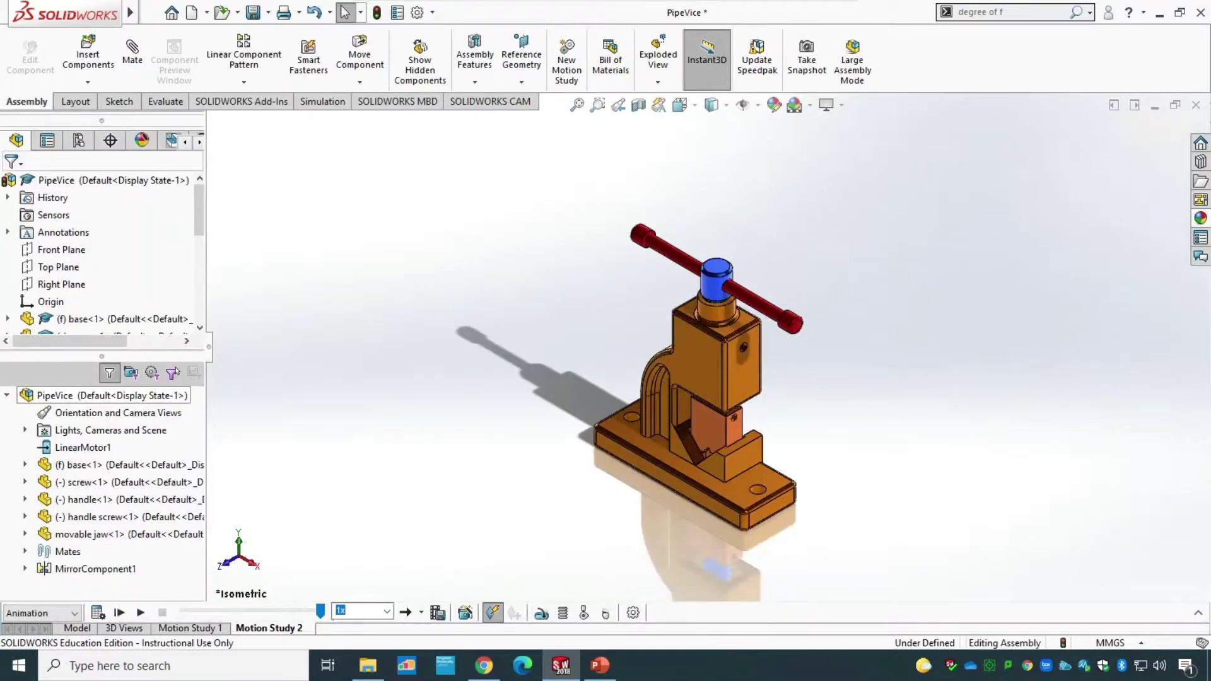
left_click(139, 612)
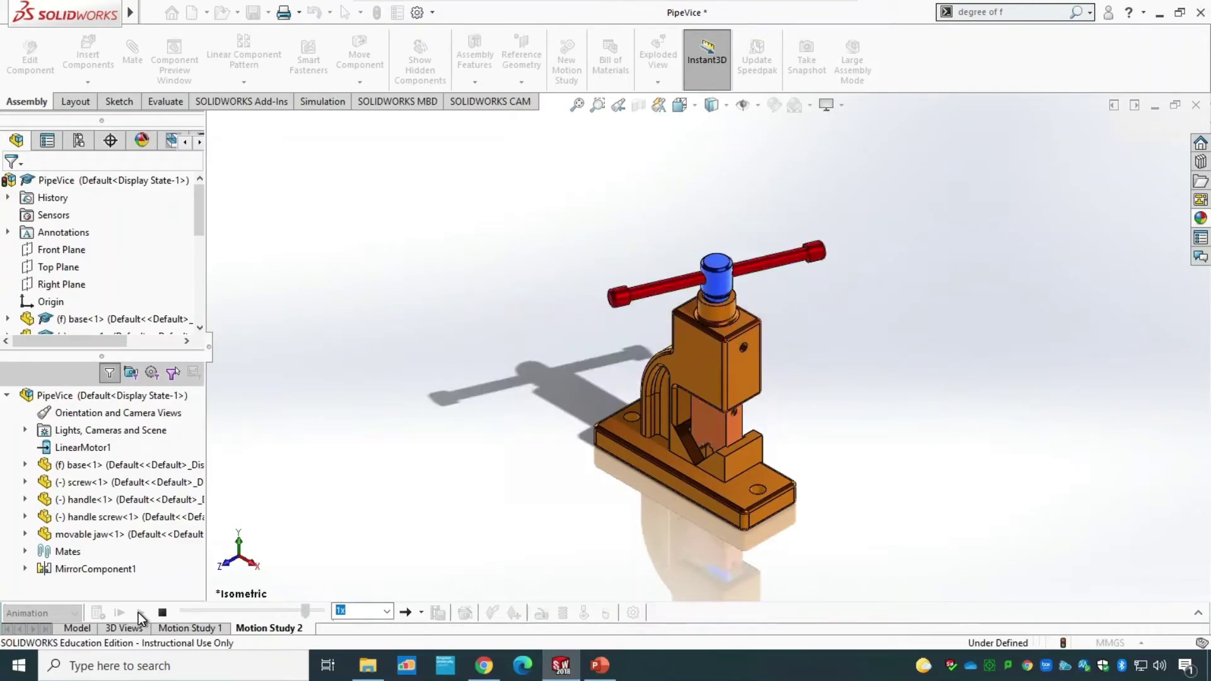
Save the entire animation as the AVI file PipeVice with Microsoft Video 1 compression at quality 85, recalculating the study results before saving.
left_click(438, 616)
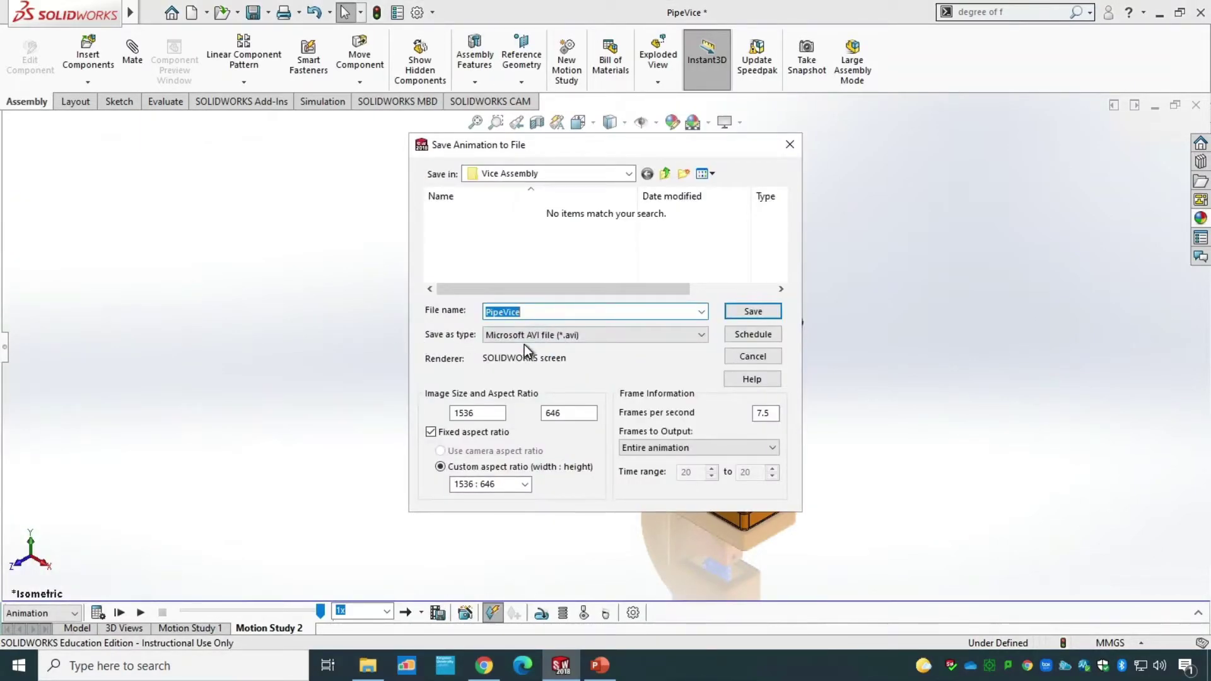
left_click(753, 312)
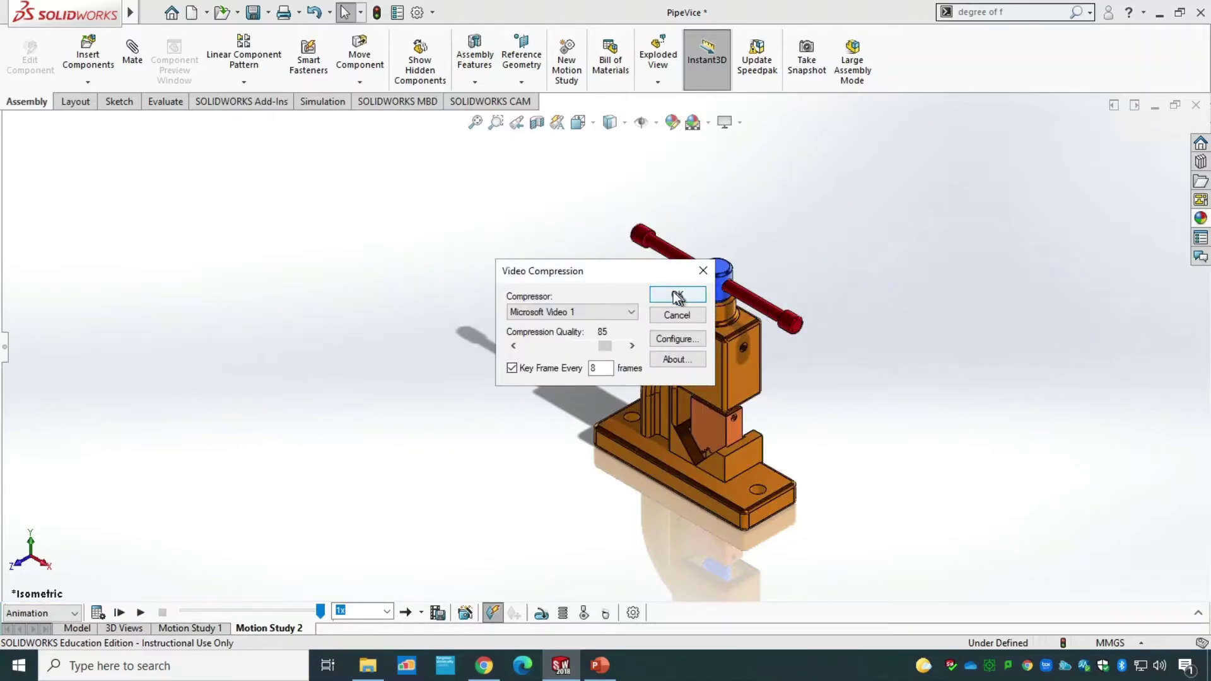
left_click(678, 295)
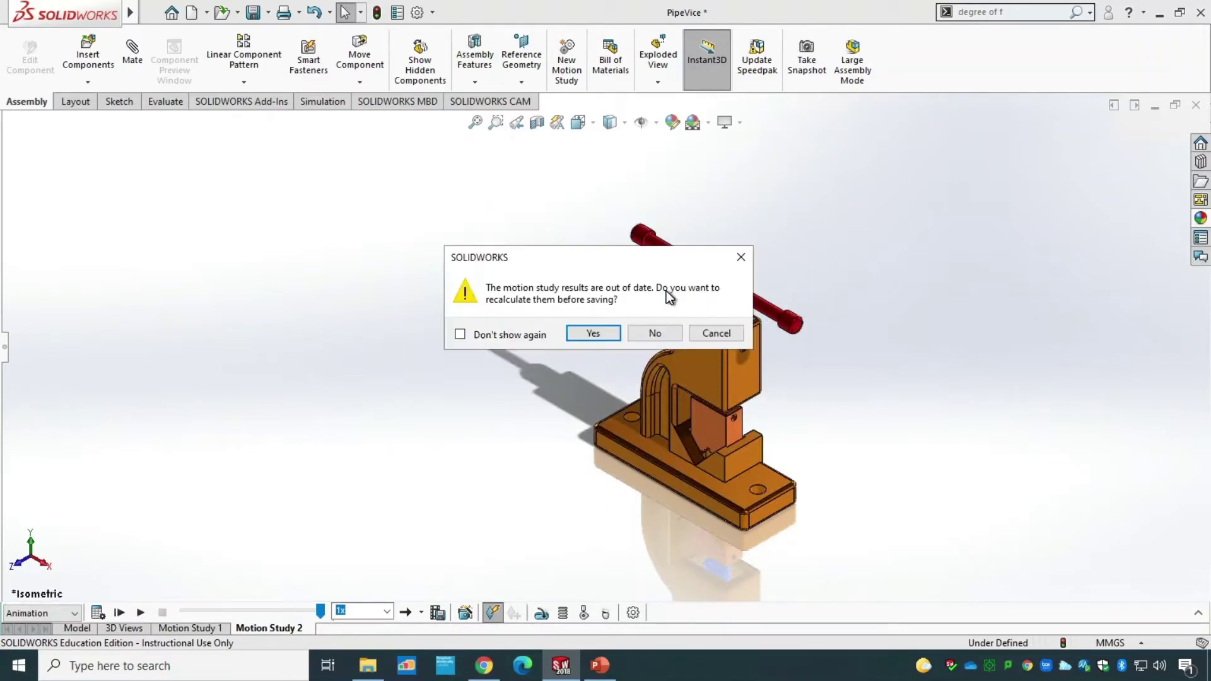
left_click(610, 335)
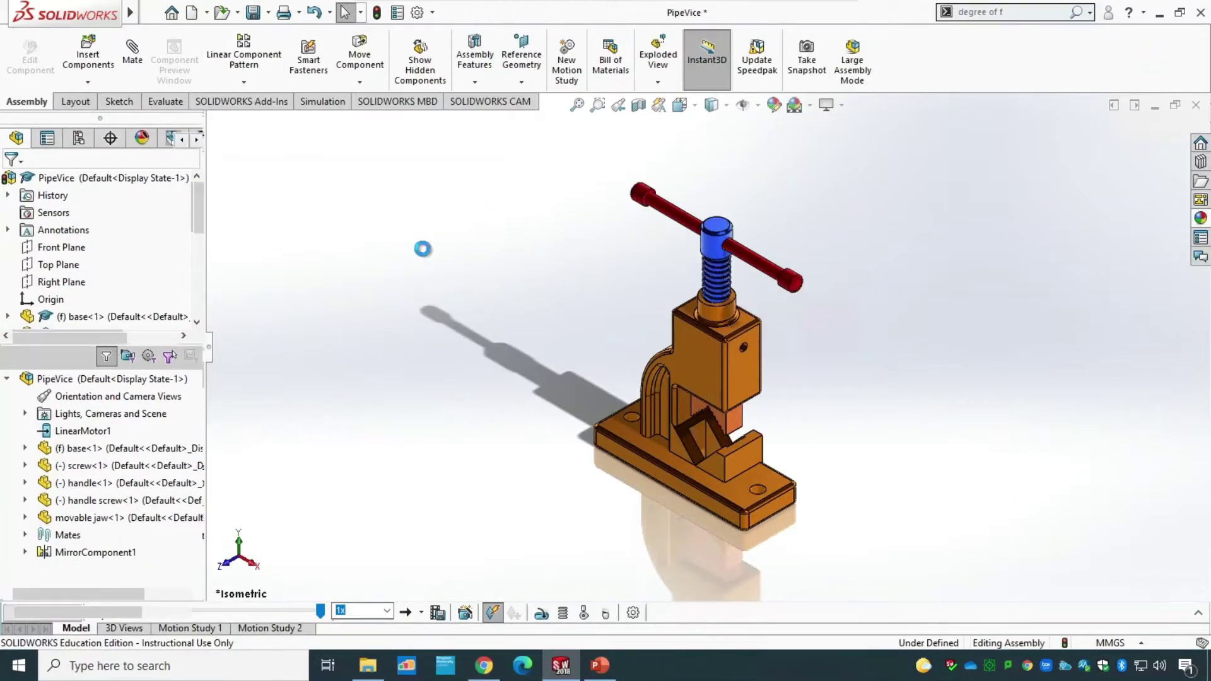
Close the PipeVice assembly and save all modified documents.
left_click(1196, 104)
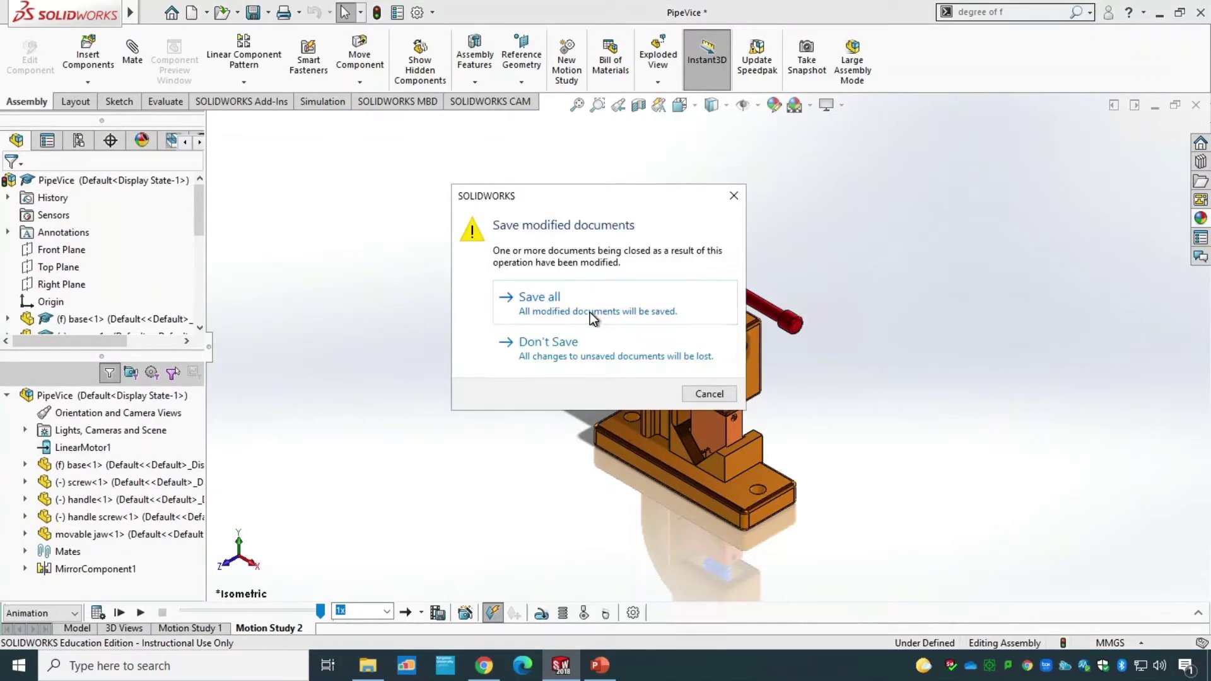
left_click(590, 311)
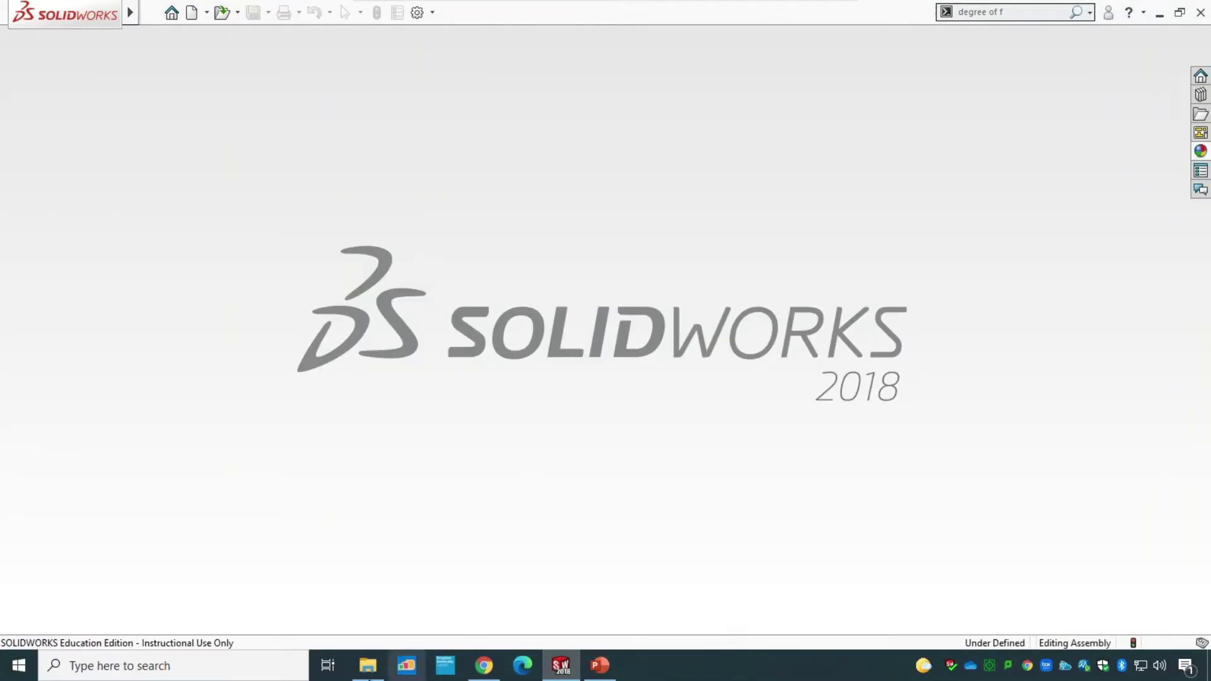
Switch to File Explorer and open the PipeVice assembly file from the Vice Assembly folder.
left_click(368, 665)
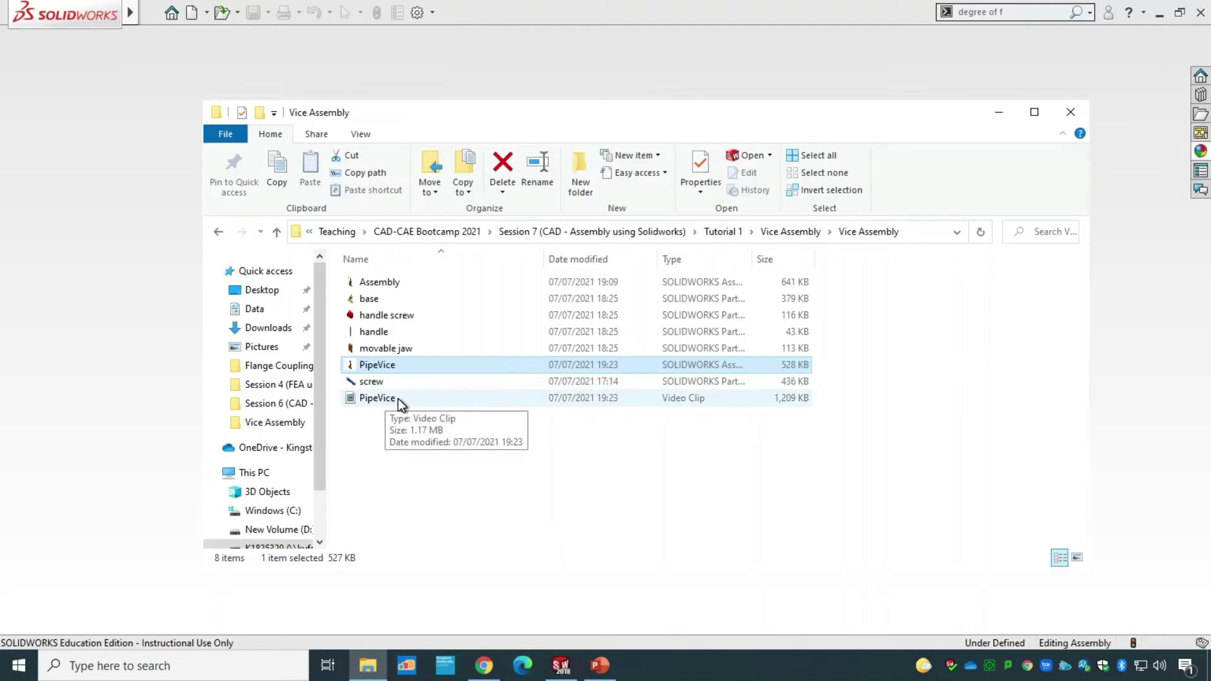
double_click(378, 366)
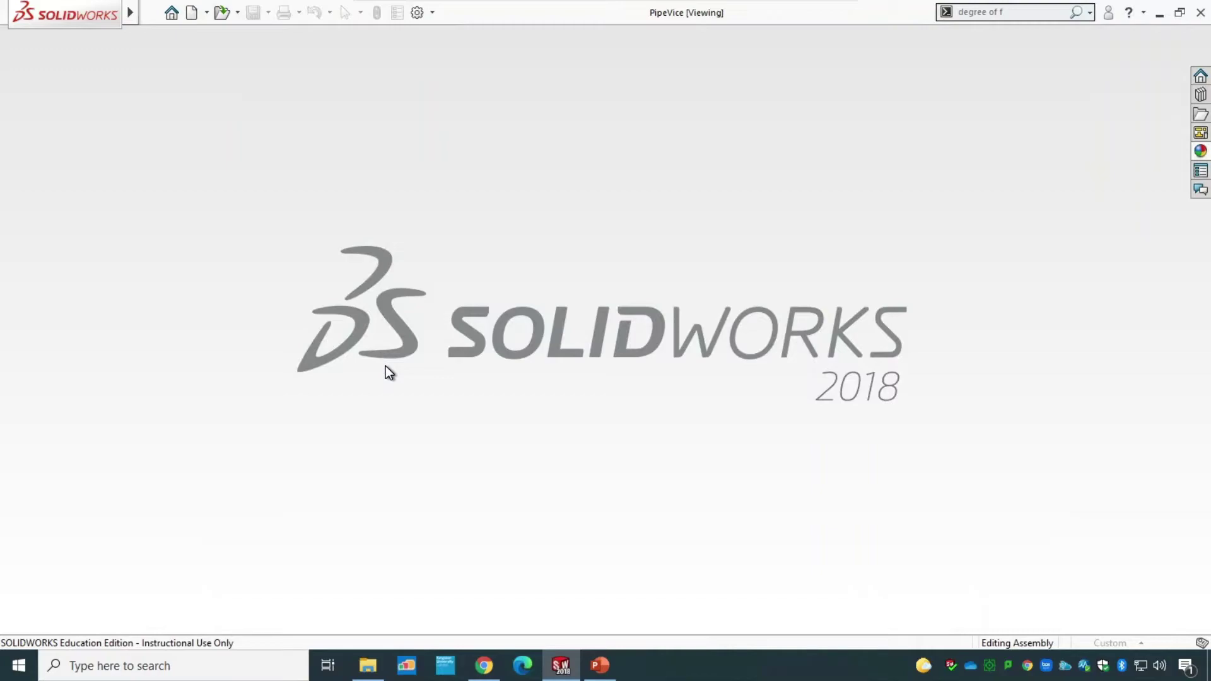
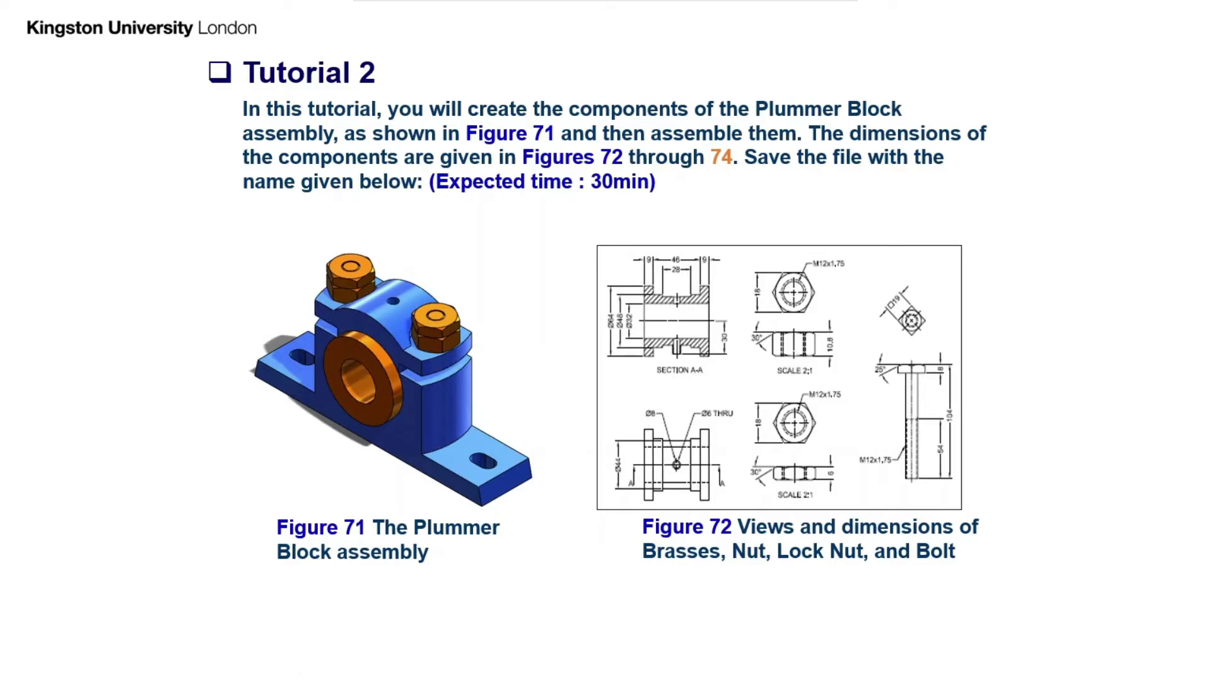
Leave the tutorial slide show, switch to SOLIDWORKS and create a new assembly document.
key("Escape")
left_click(559, 667)
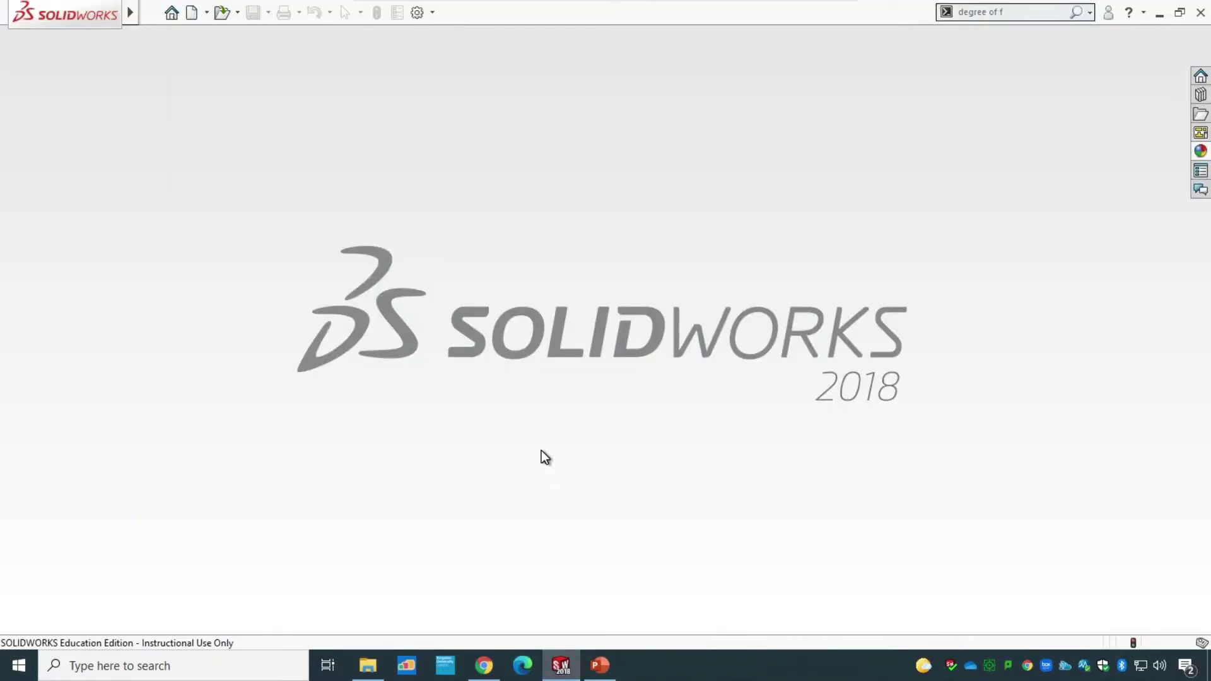
key("ctrl+n")
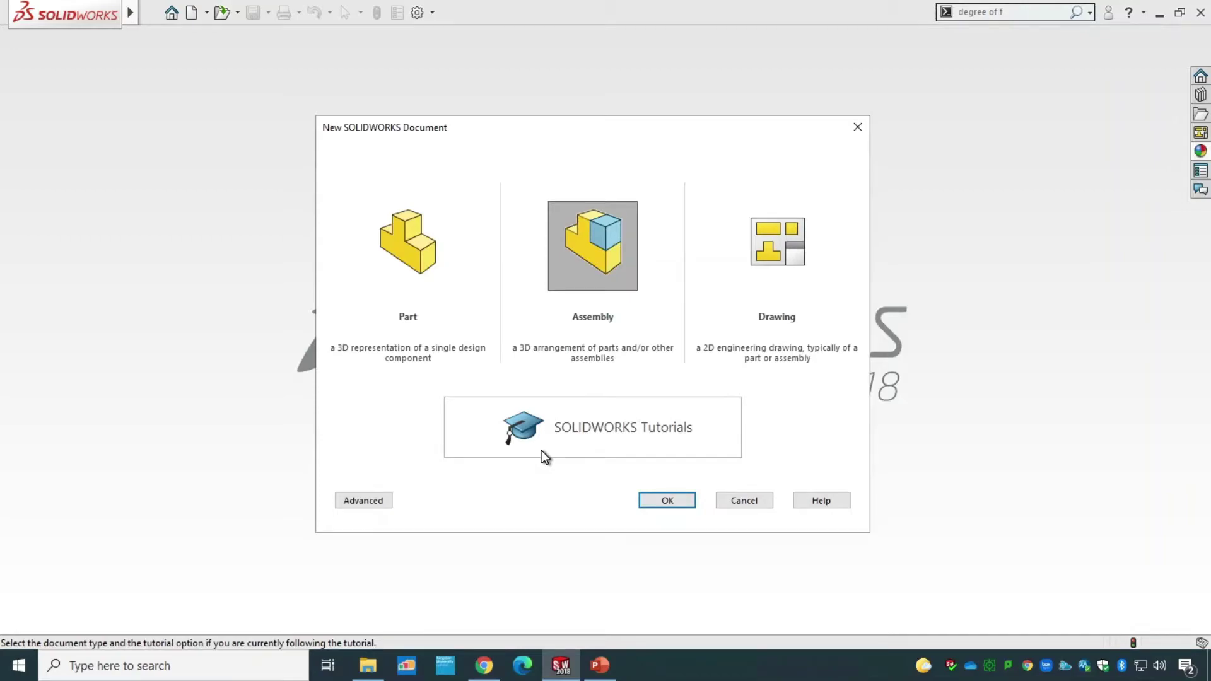
left_click(665, 498)
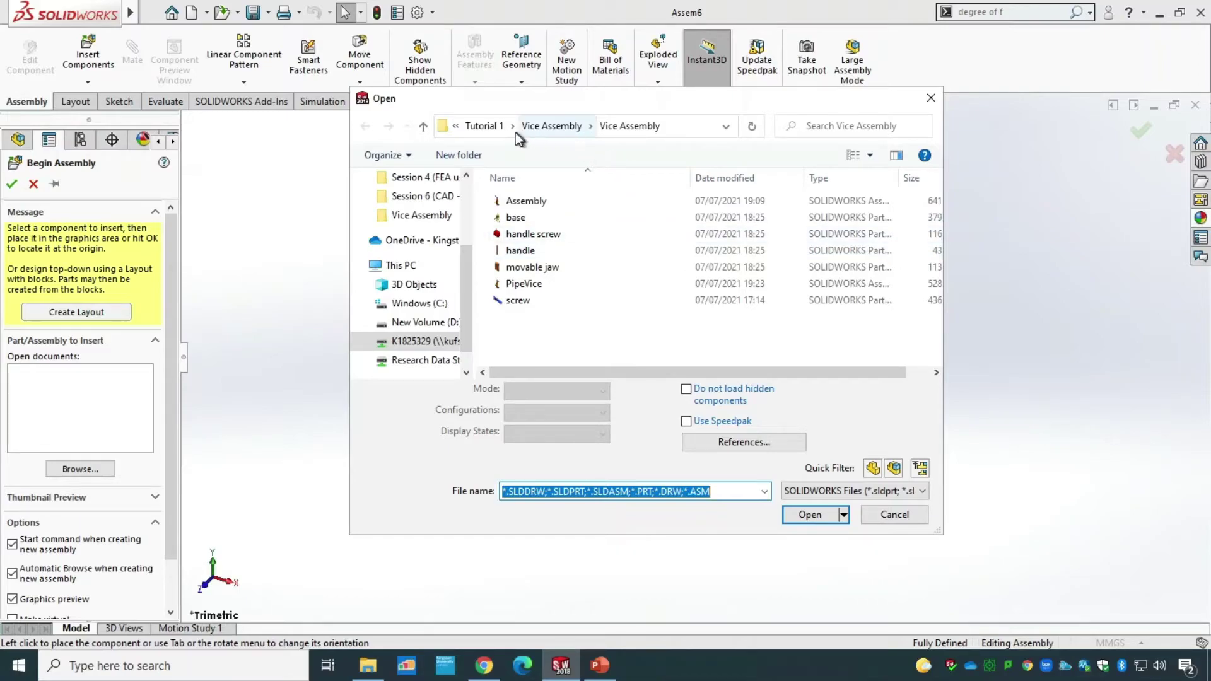
Insert the Casting part from the Plummer Block Assembly folder of Tutorial 2 as the first component and place it in the assembly.
left_click(498, 128)
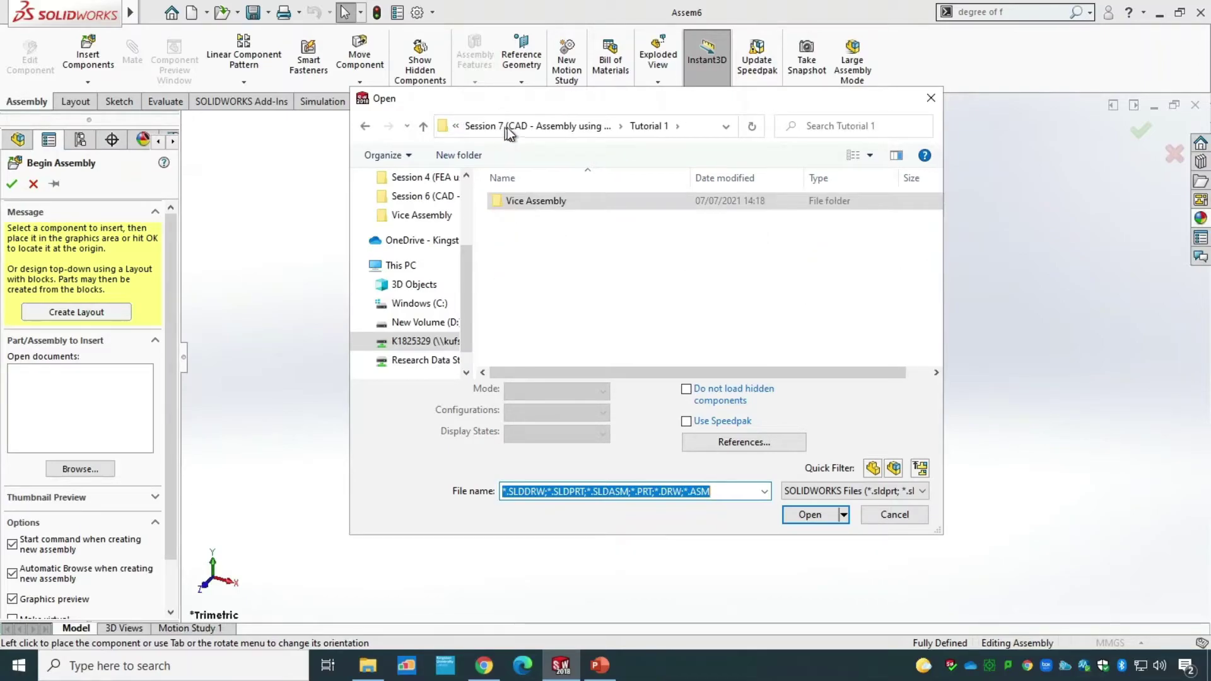
left_click(549, 125)
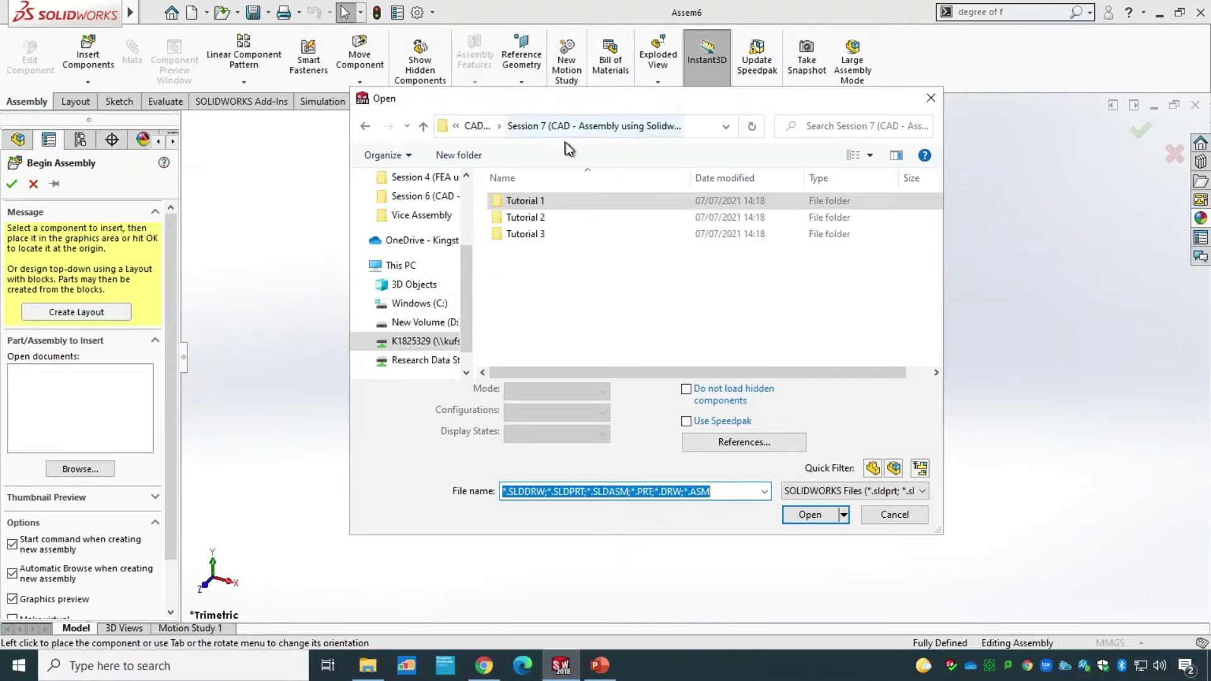
double_click(547, 221)
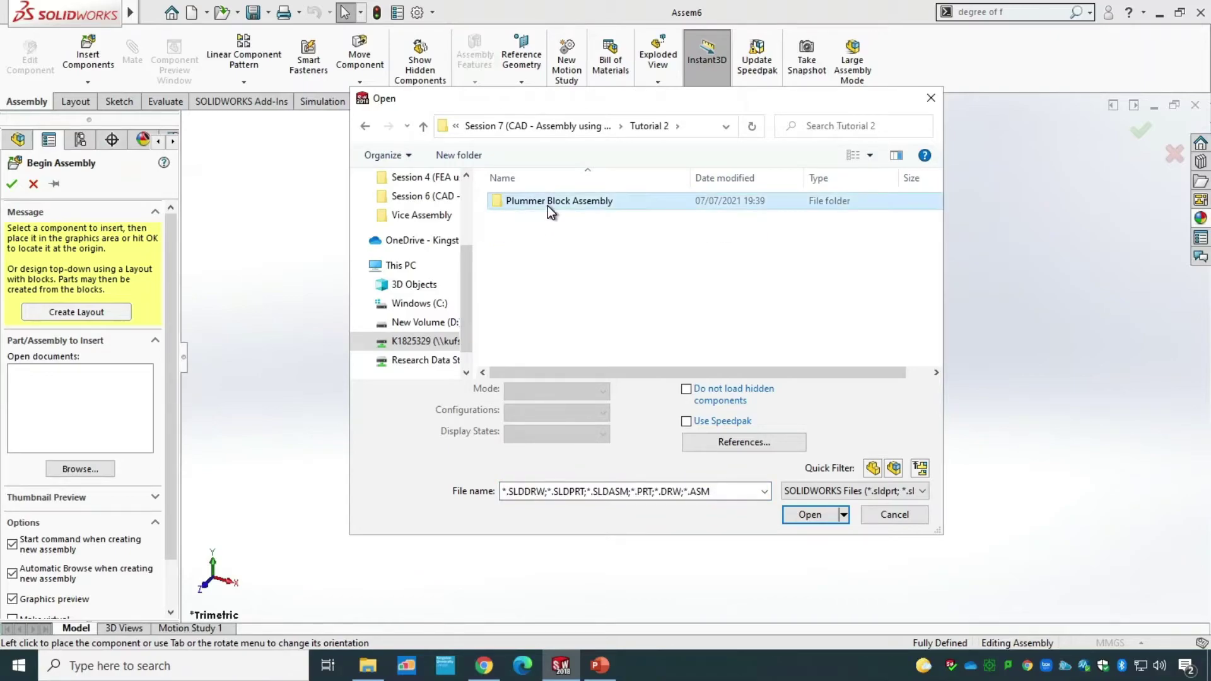
double_click(547, 202)
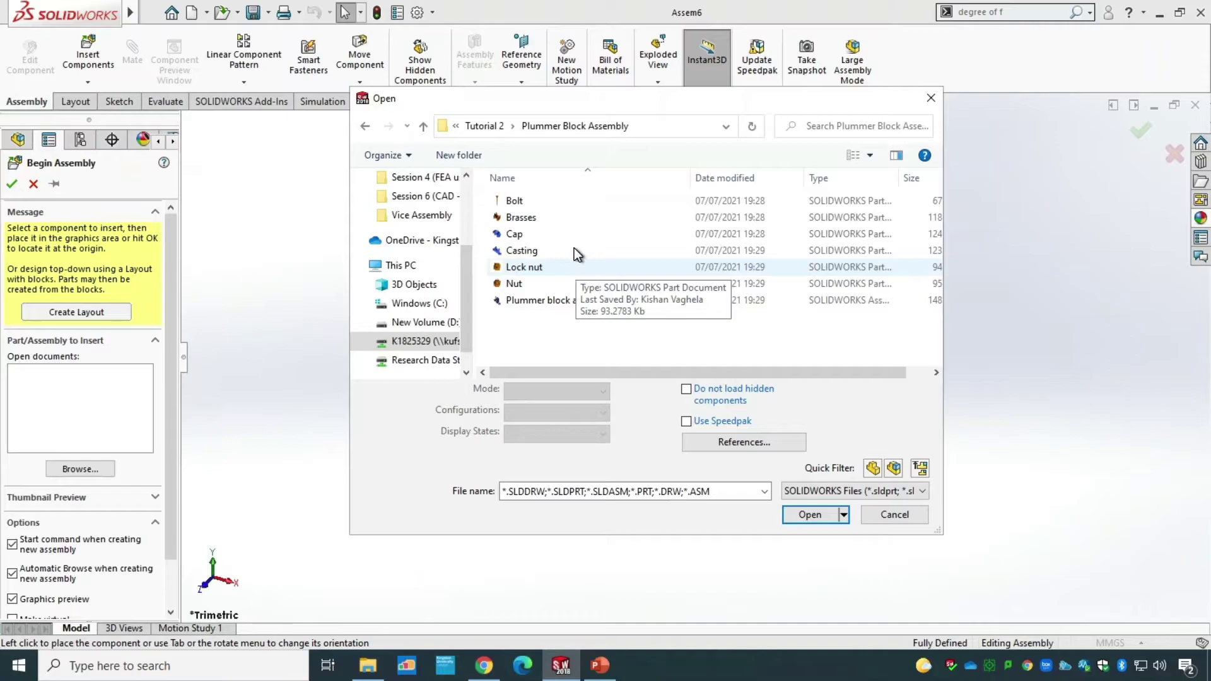
left_click(520, 252)
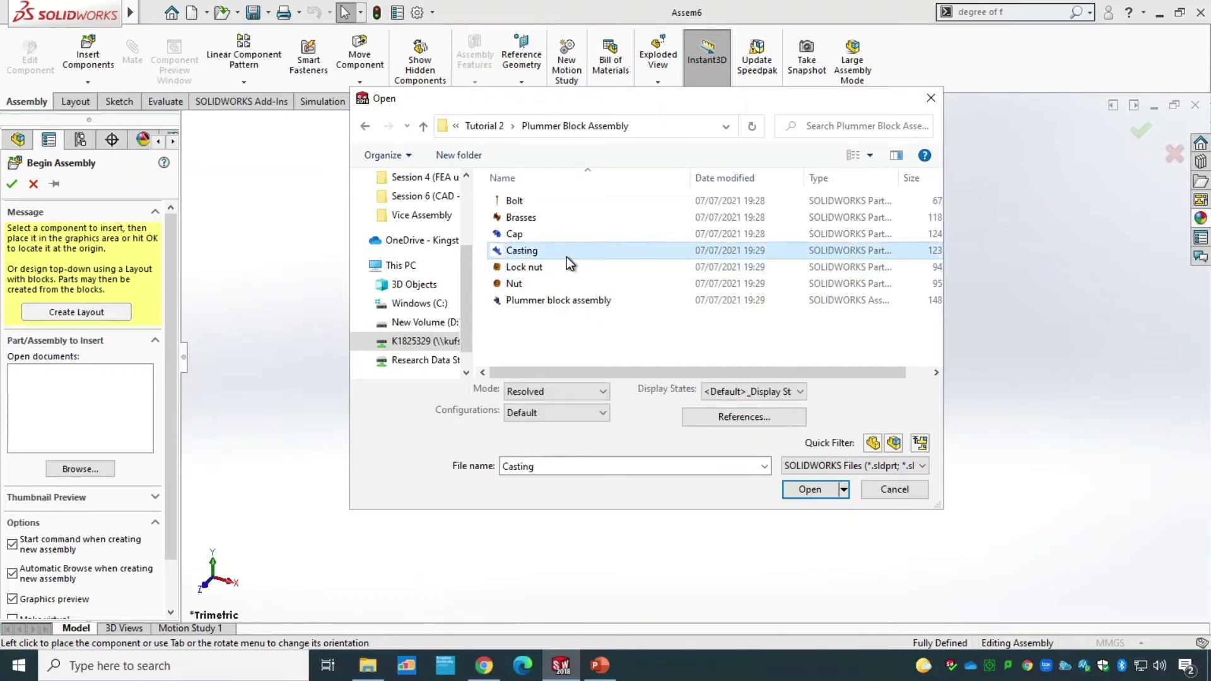
left_click(810, 489)
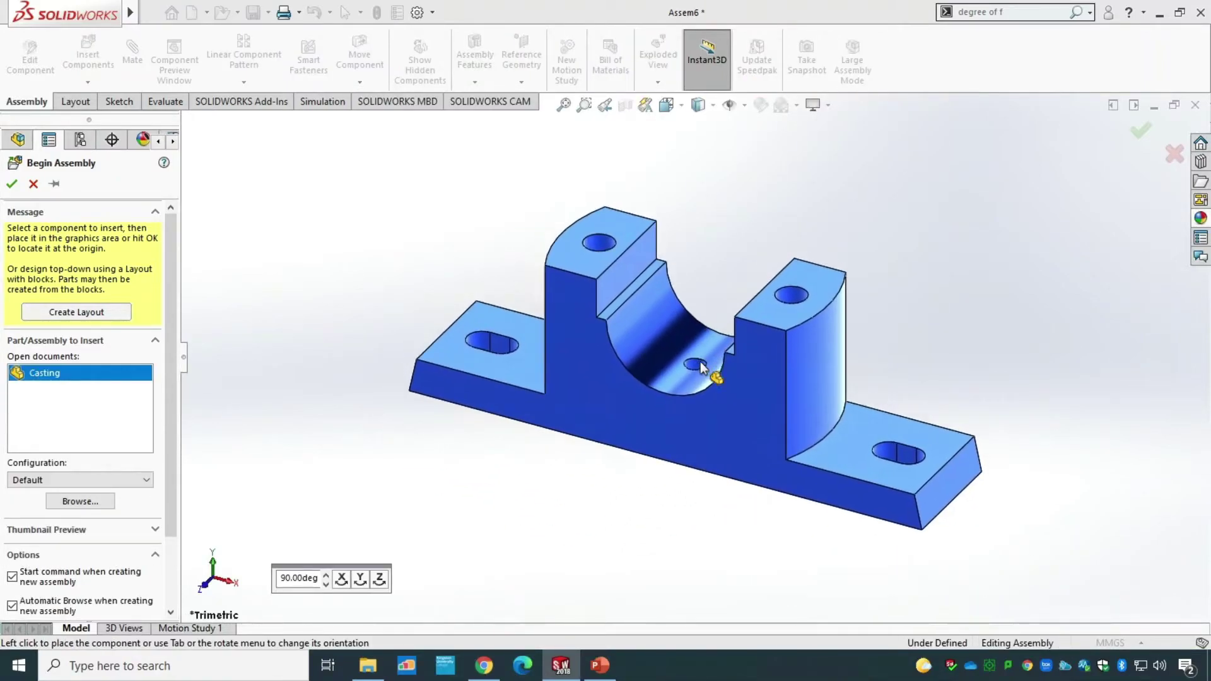
left_click(697, 364)
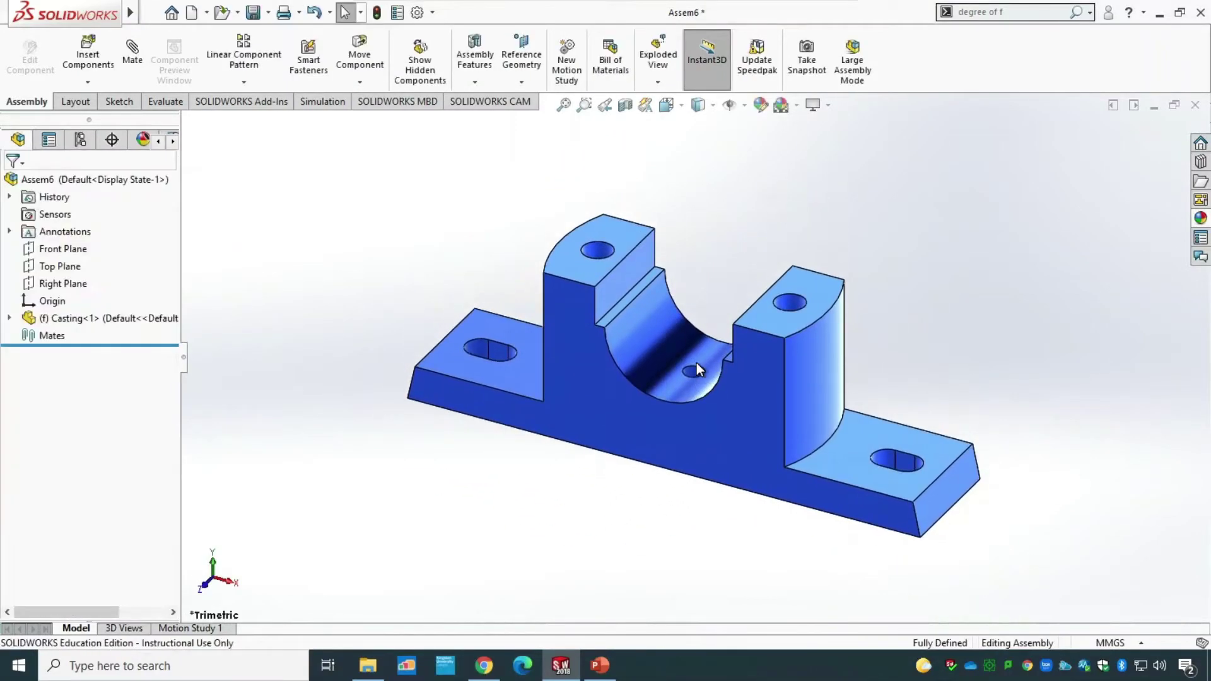
Insert the Brasses part from the Plummer Block Assembly folder and place it in free space beside the Casting.
key("ctrl+7")
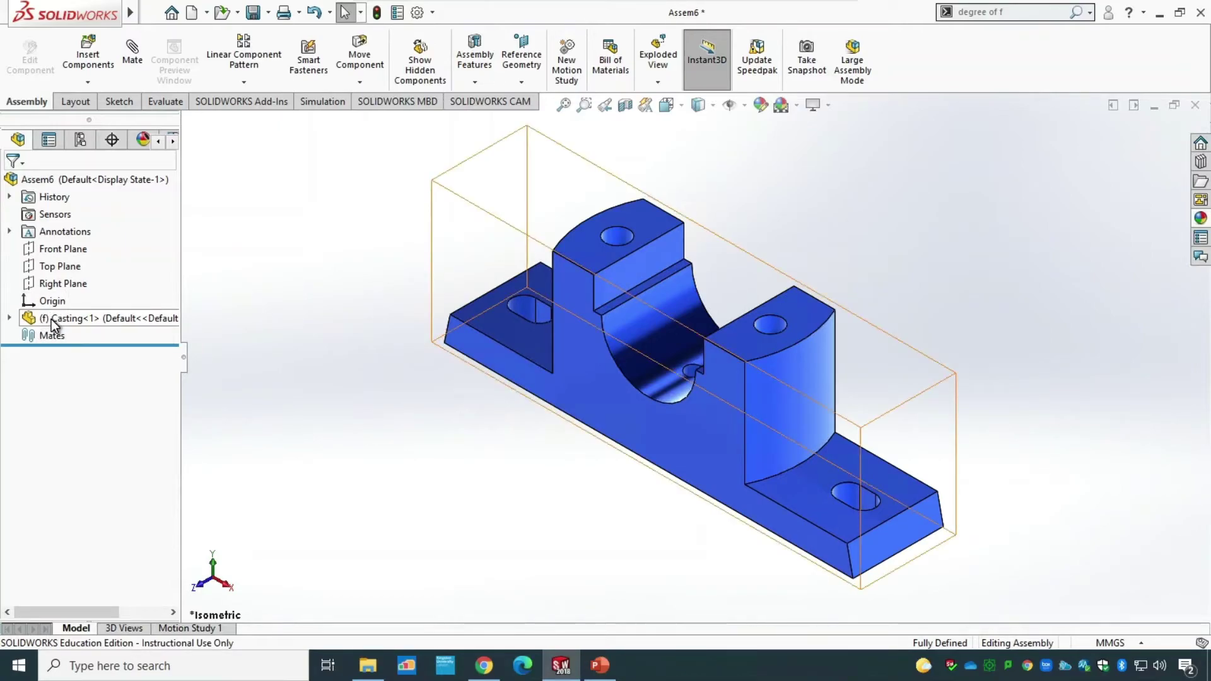
left_click(87, 59)
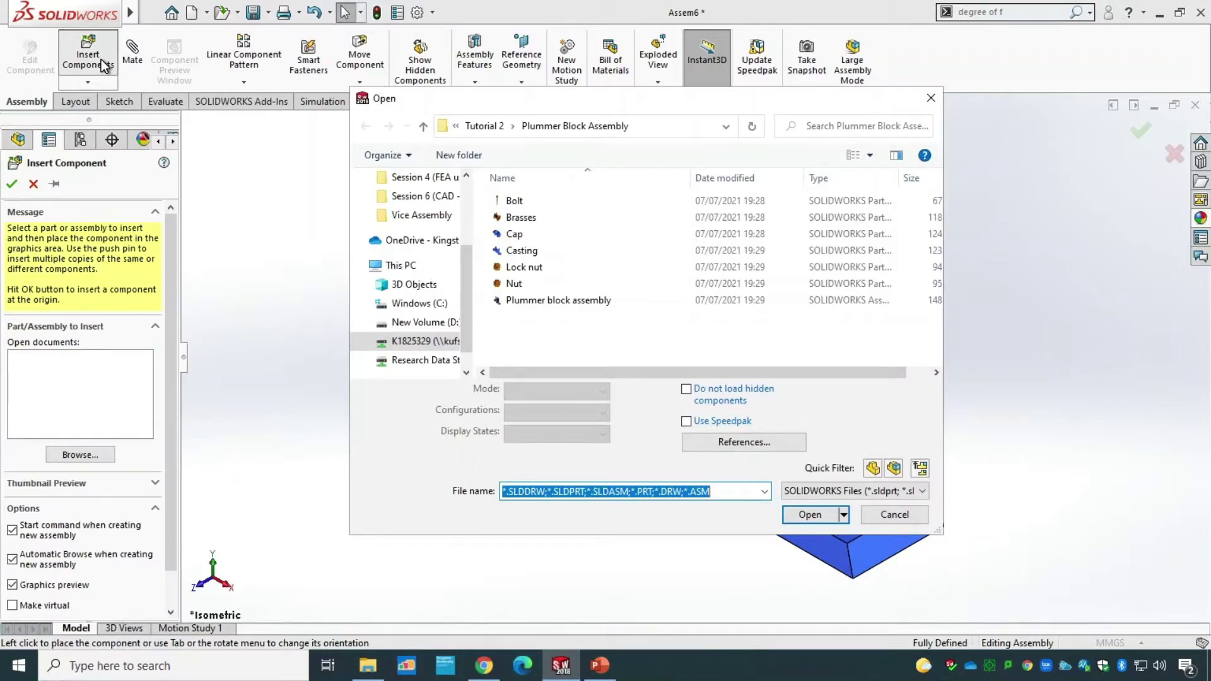
left_click(540, 218)
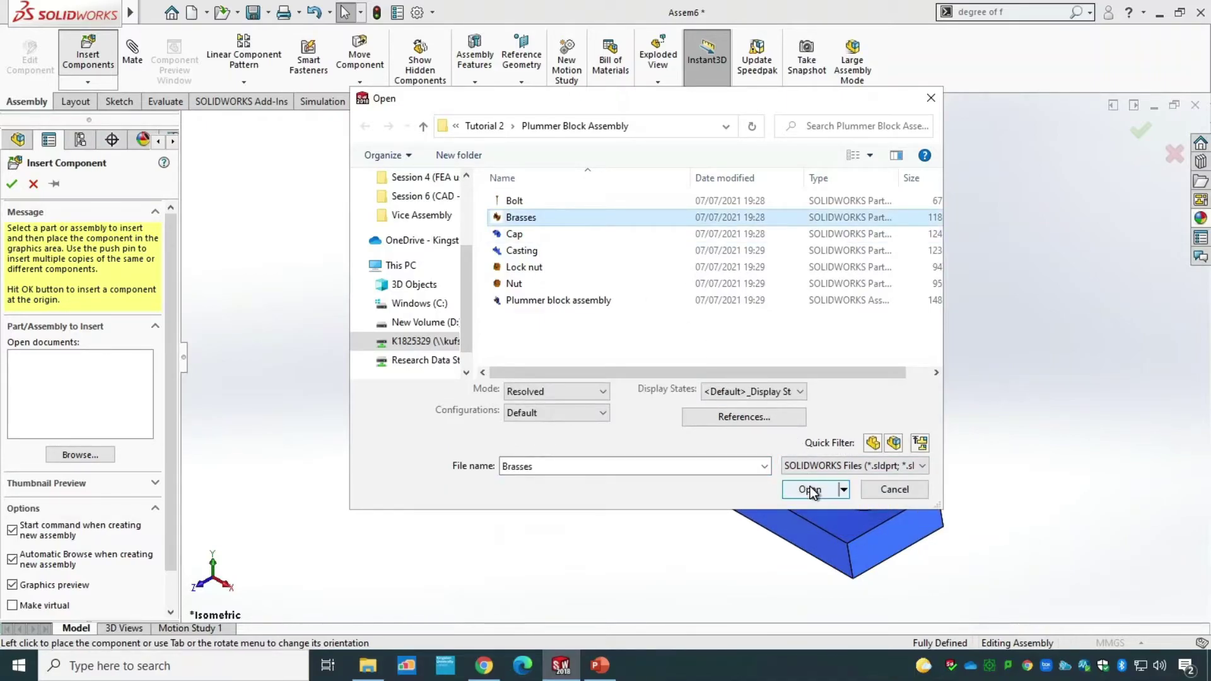
left_click(810, 489)
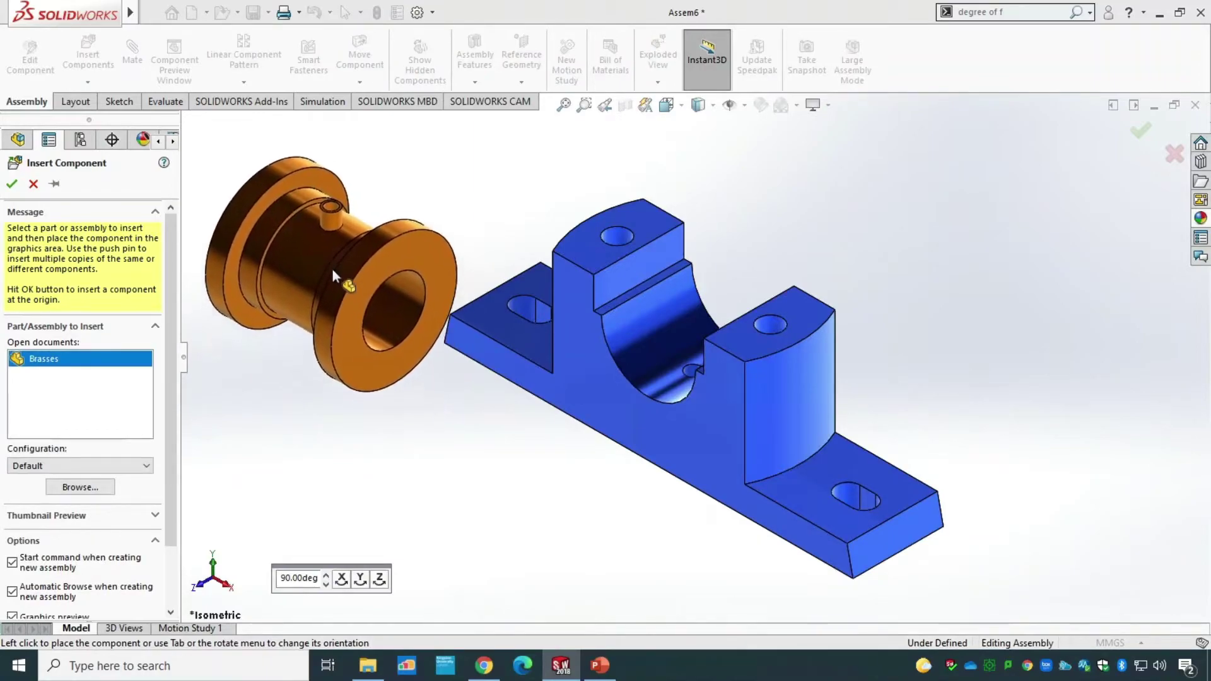
left_click(330, 260)
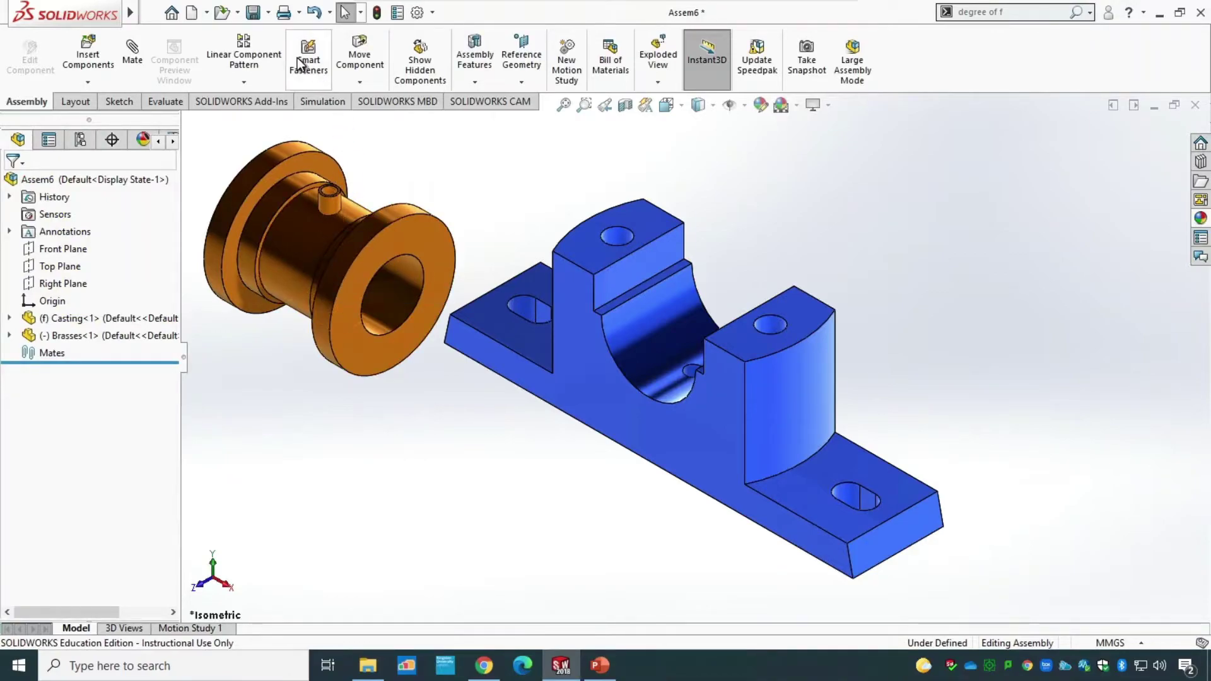
Rotate the Brasses component freely so that its small locating pin points downward.
left_click(364, 48)
left_click_drag(309, 262, 332, 391)
left_click(126, 282)
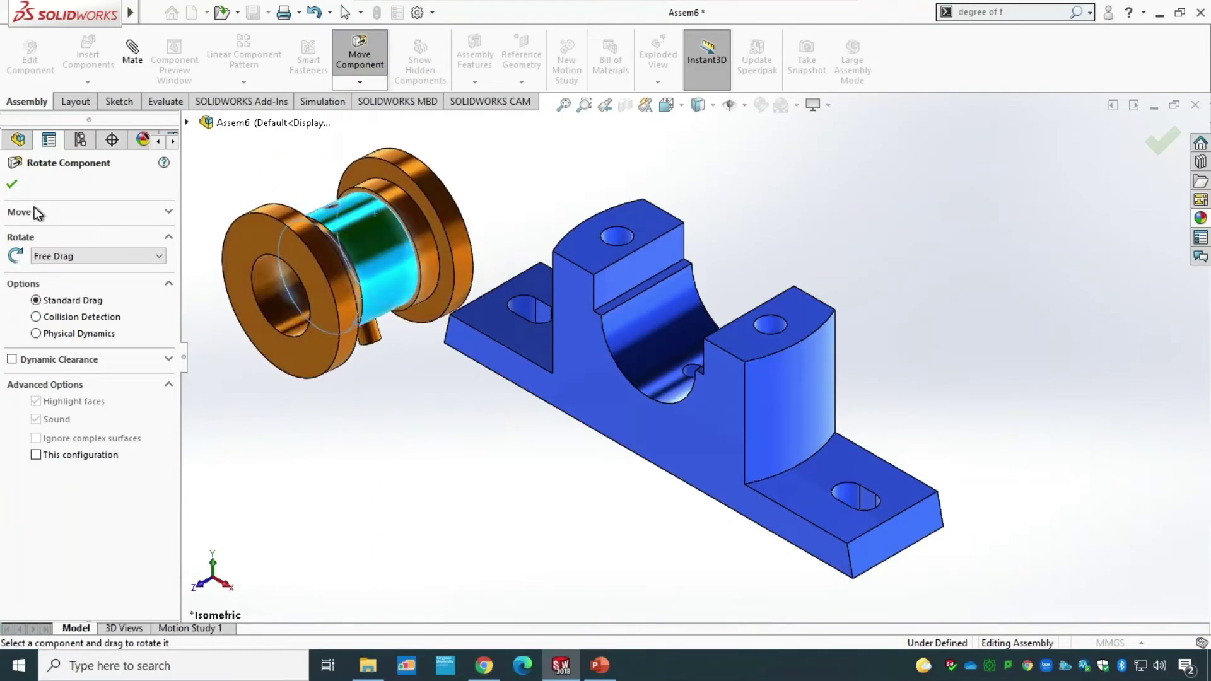
left_click(12, 185)
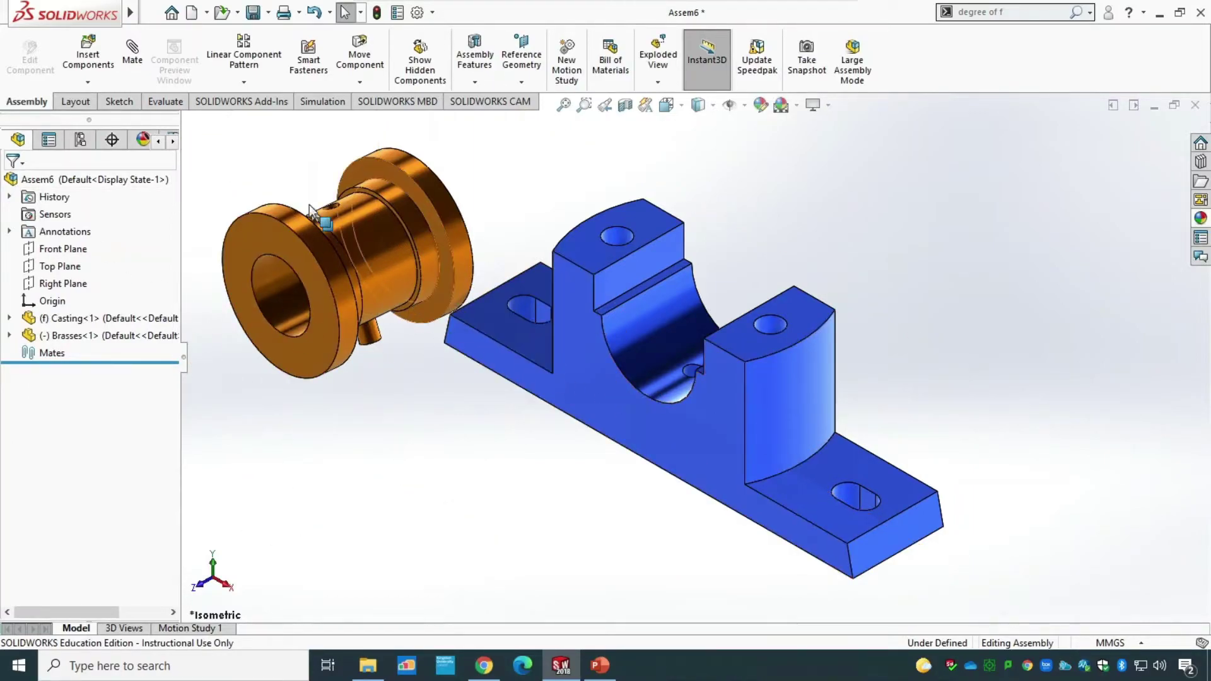
left_click(133, 63)
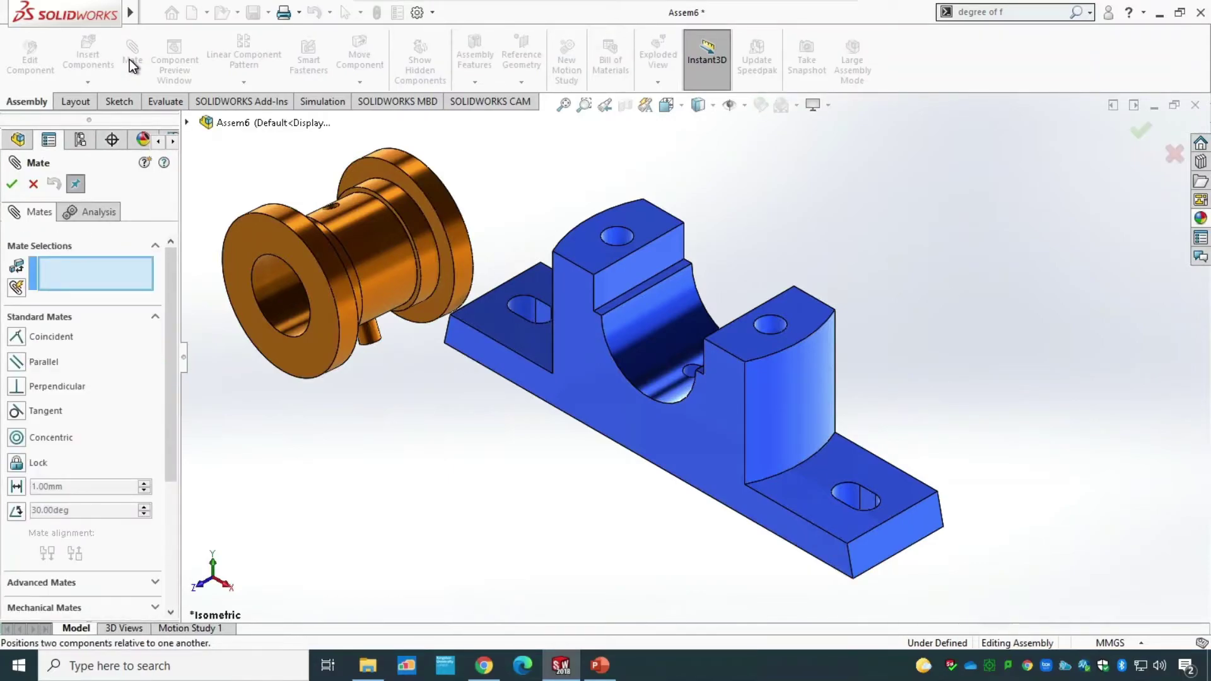
left_click(429, 290)
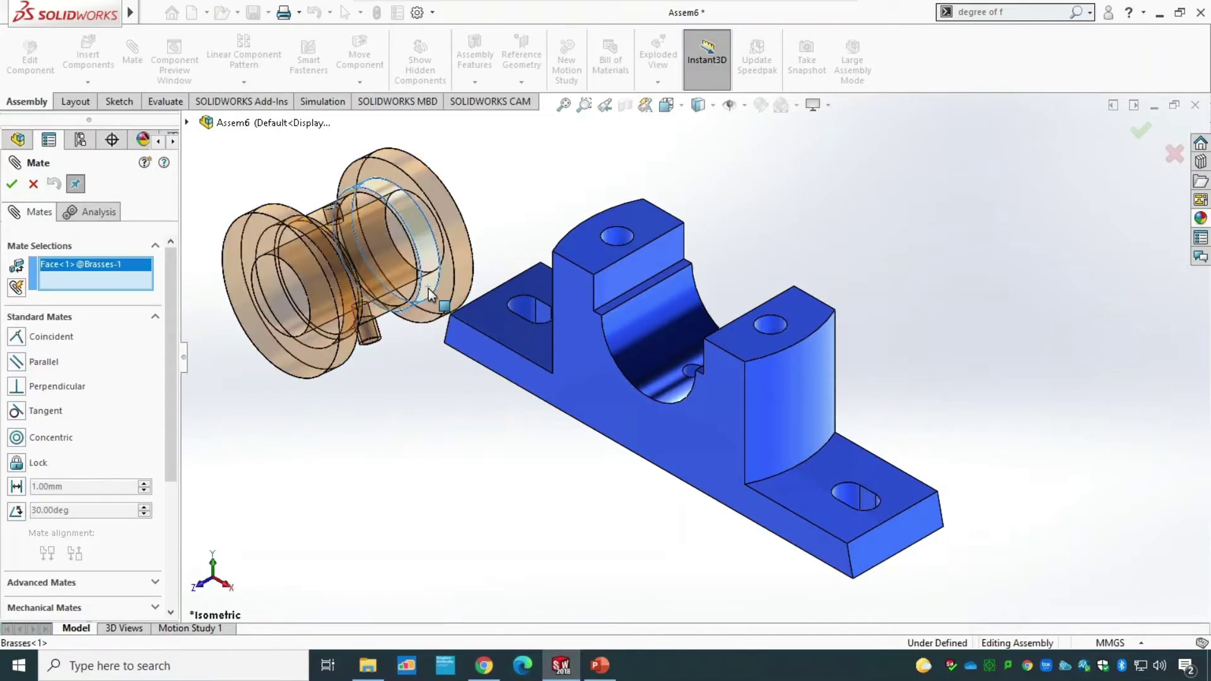
left_click(630, 328)
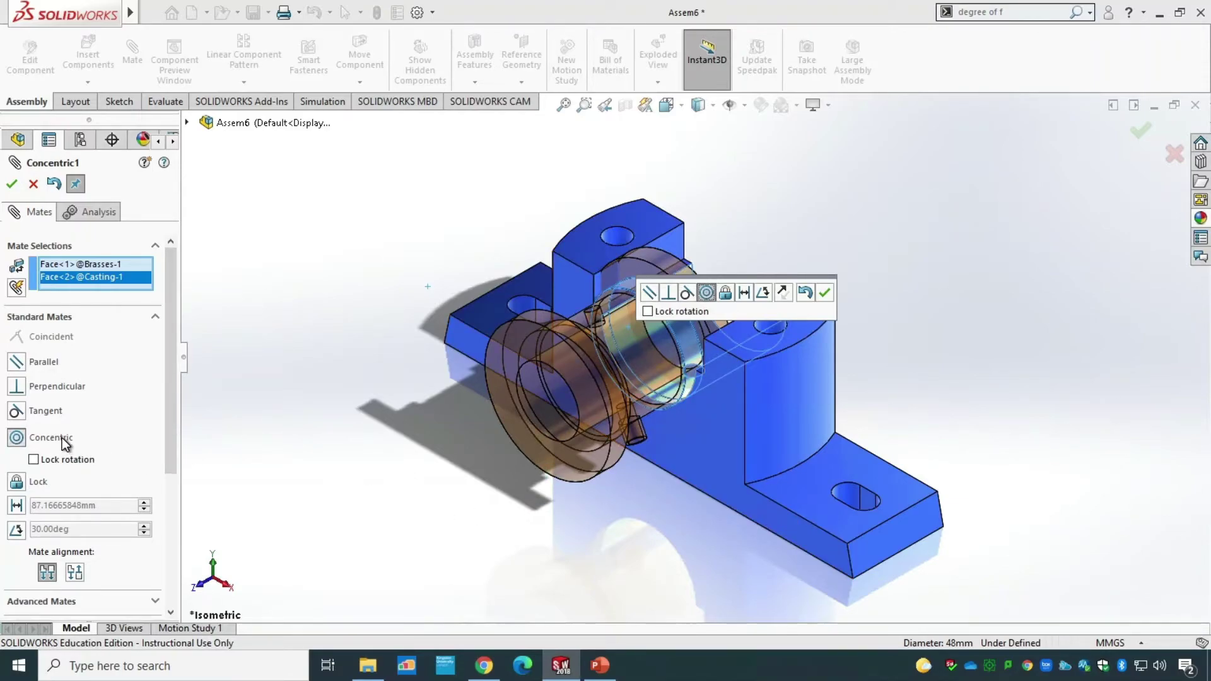
left_click(34, 183)
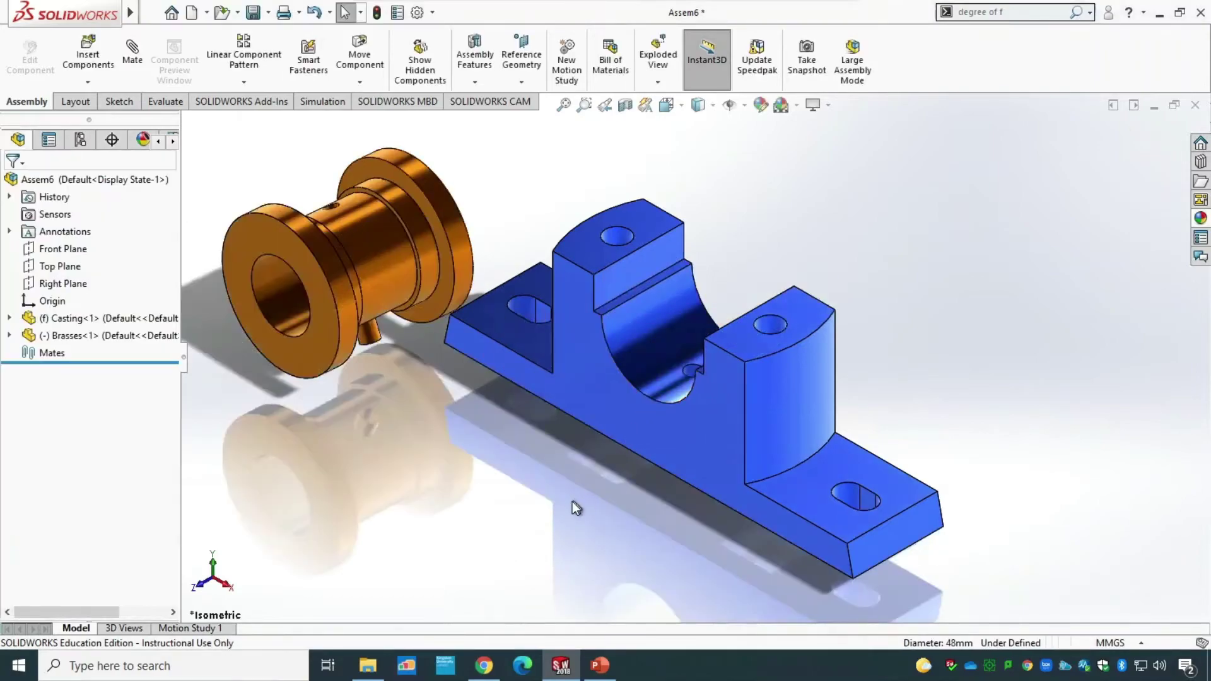
Add a Concentric mate between the cylindrical step beside the Brasses flange and the semicircular bore of the Casting.
mouse_move(551, 512)
middle_mouse_down()
mouse_move(499, 500)
mouse_move(487, 517)
mouse_move(538, 505)
middle_mouse_up()
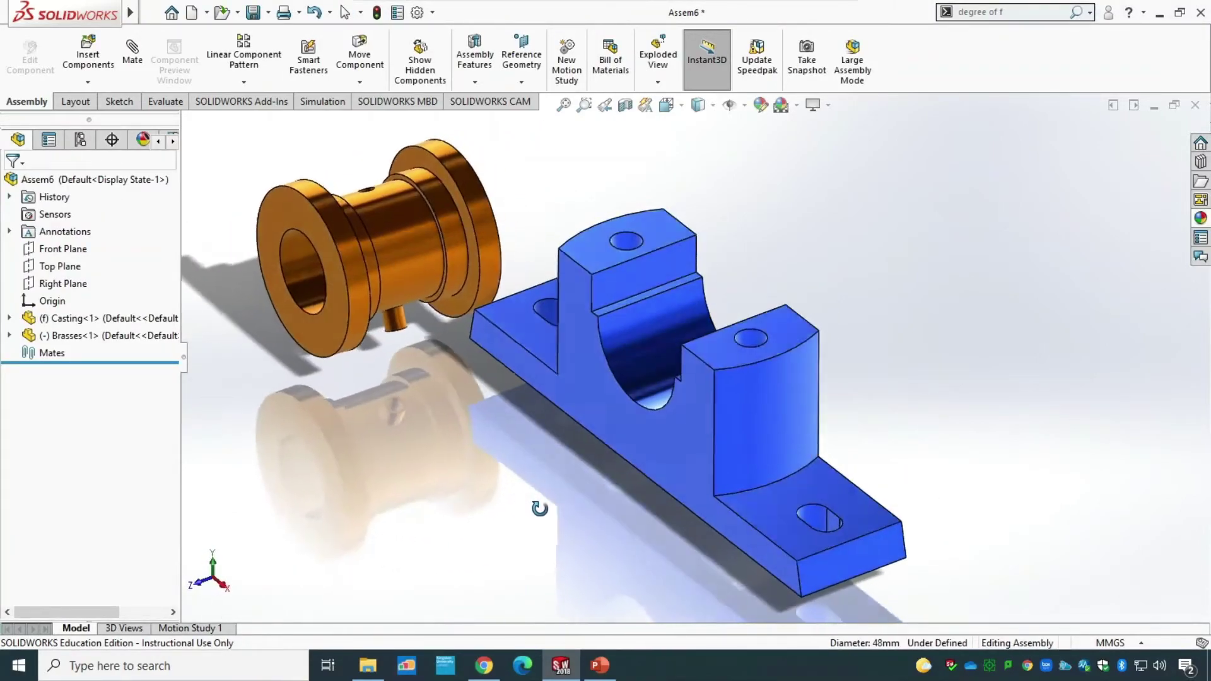
left_click(457, 266)
left_click(639, 356)
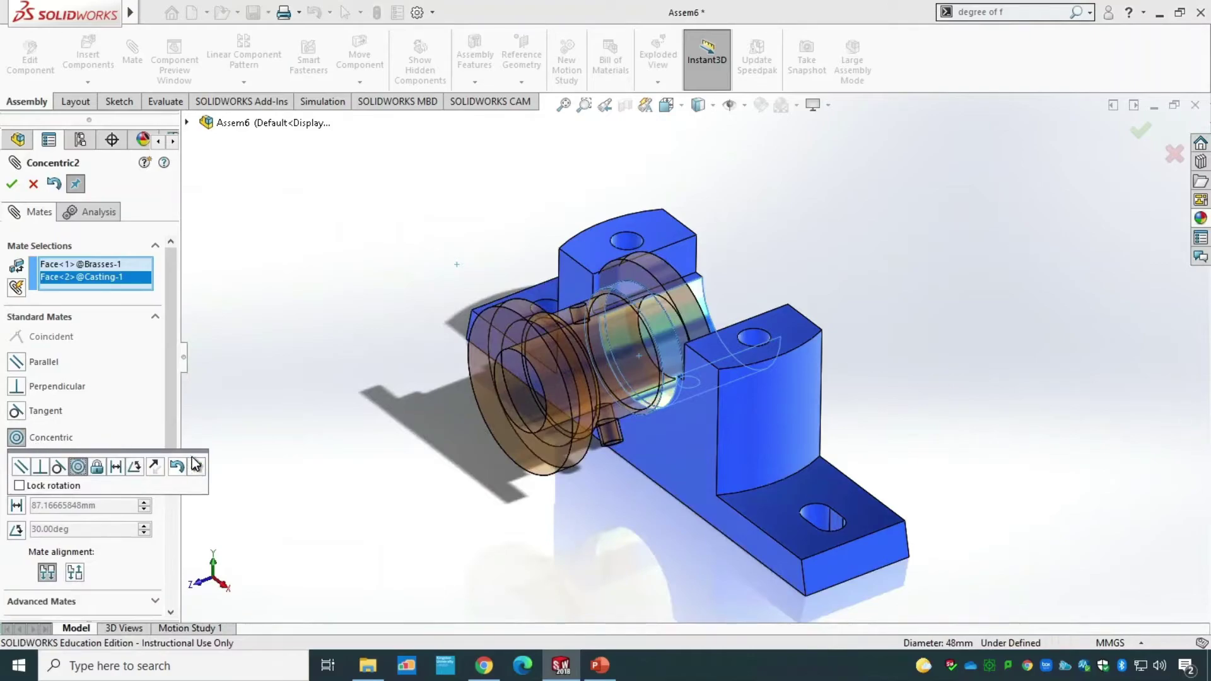
left_click_drag(199, 466, 381, 171)
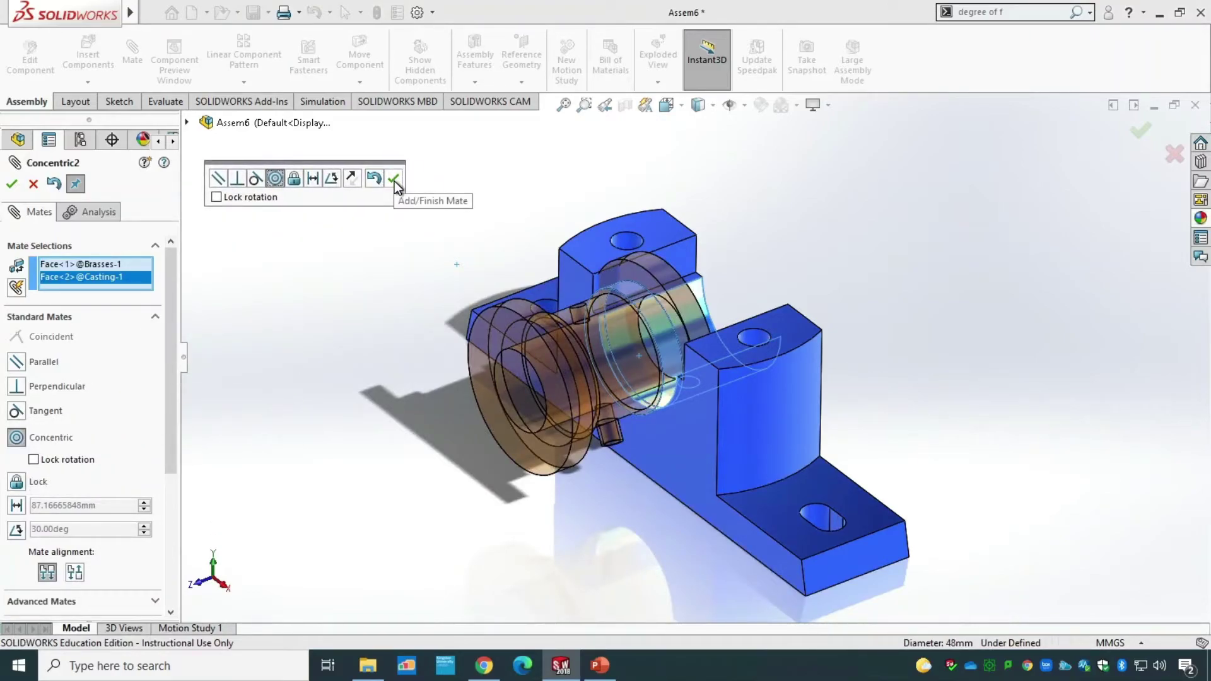
left_click(393, 179)
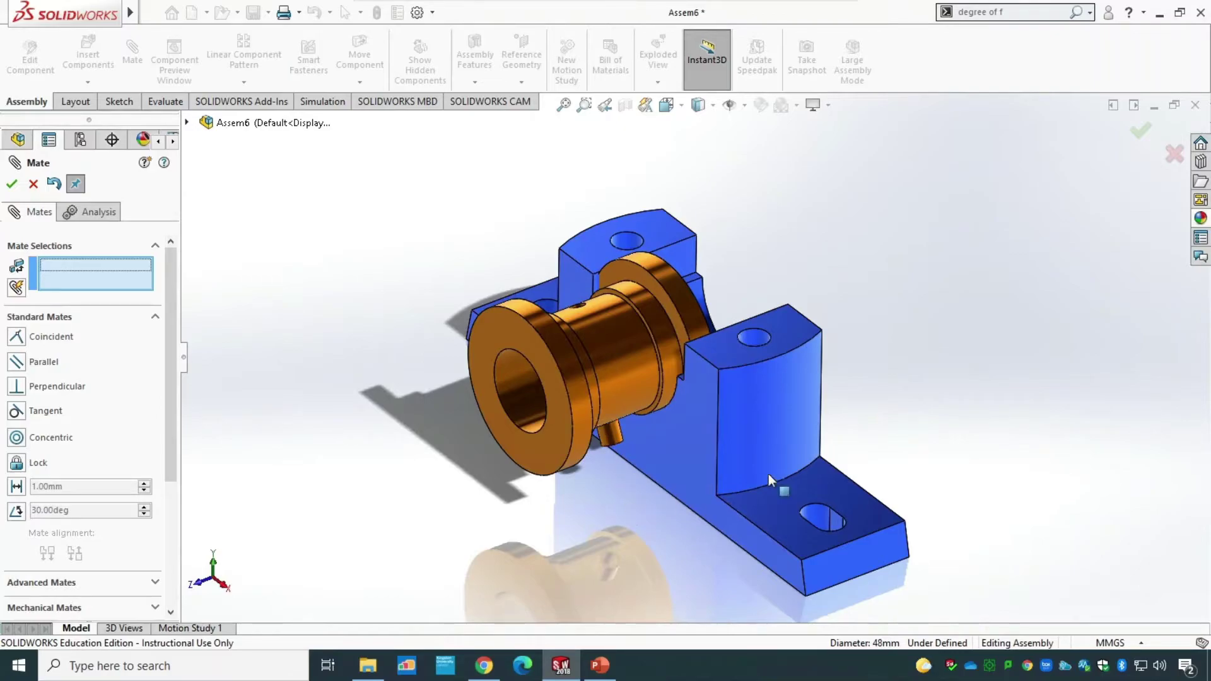
Add a Concentric mate between the Brasses' locating pin and the small hole in the Casting's bore, and finish mating.
middle_click_drag(928, 337, 797, 414)
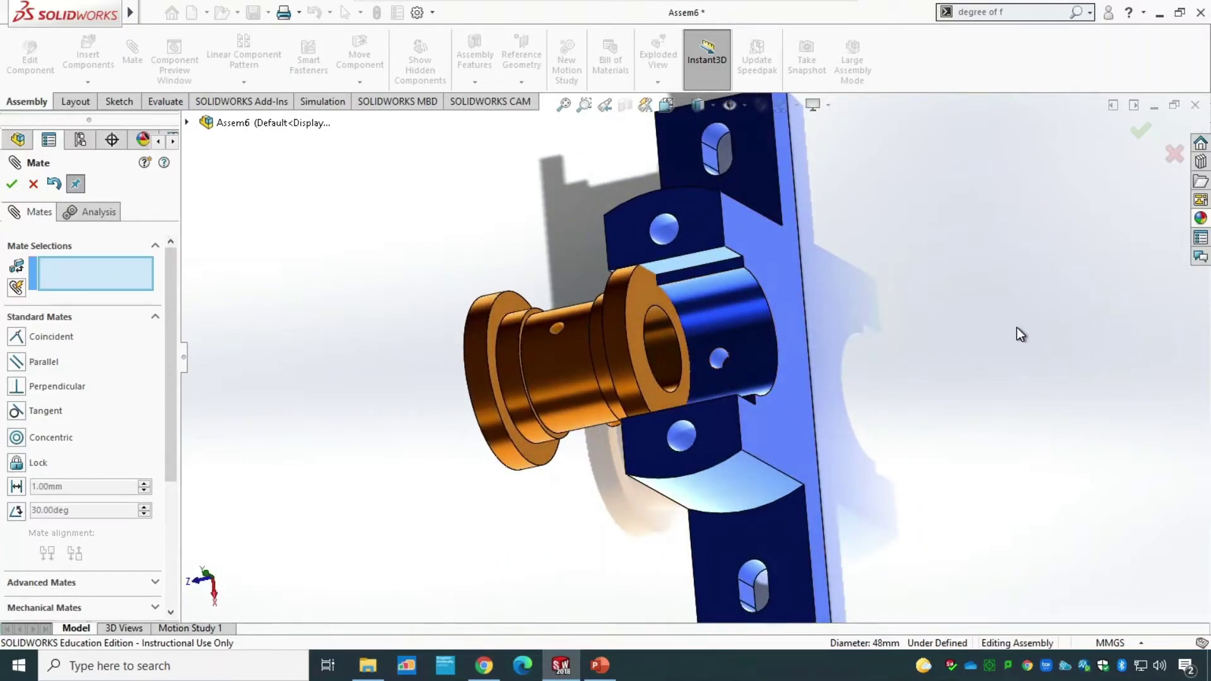
middle_click_drag(504, 597, 624, 435)
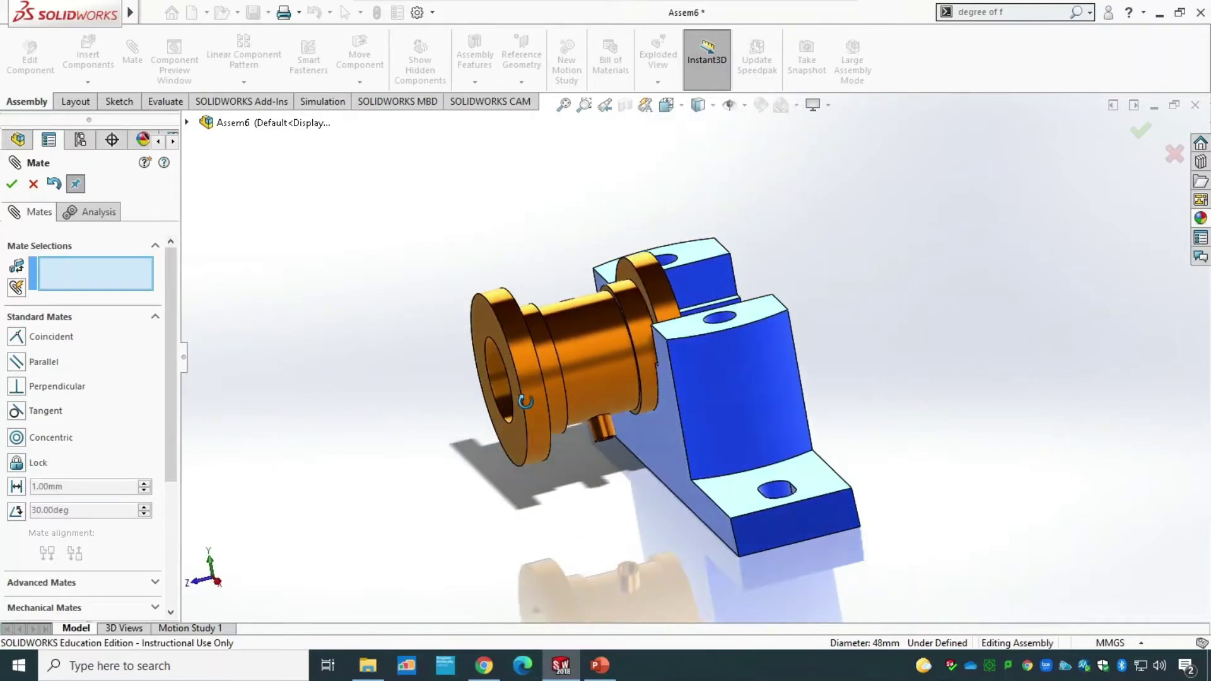
left_click(602, 434)
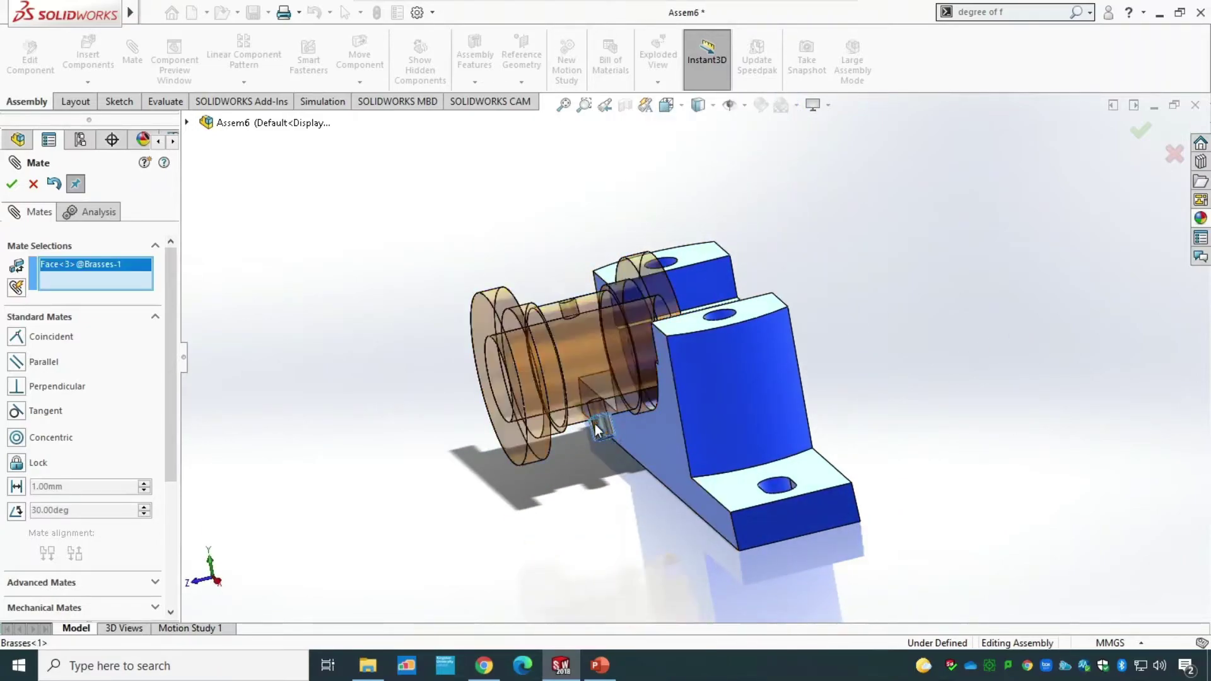
middle_click_drag(888, 280, 860, 441)
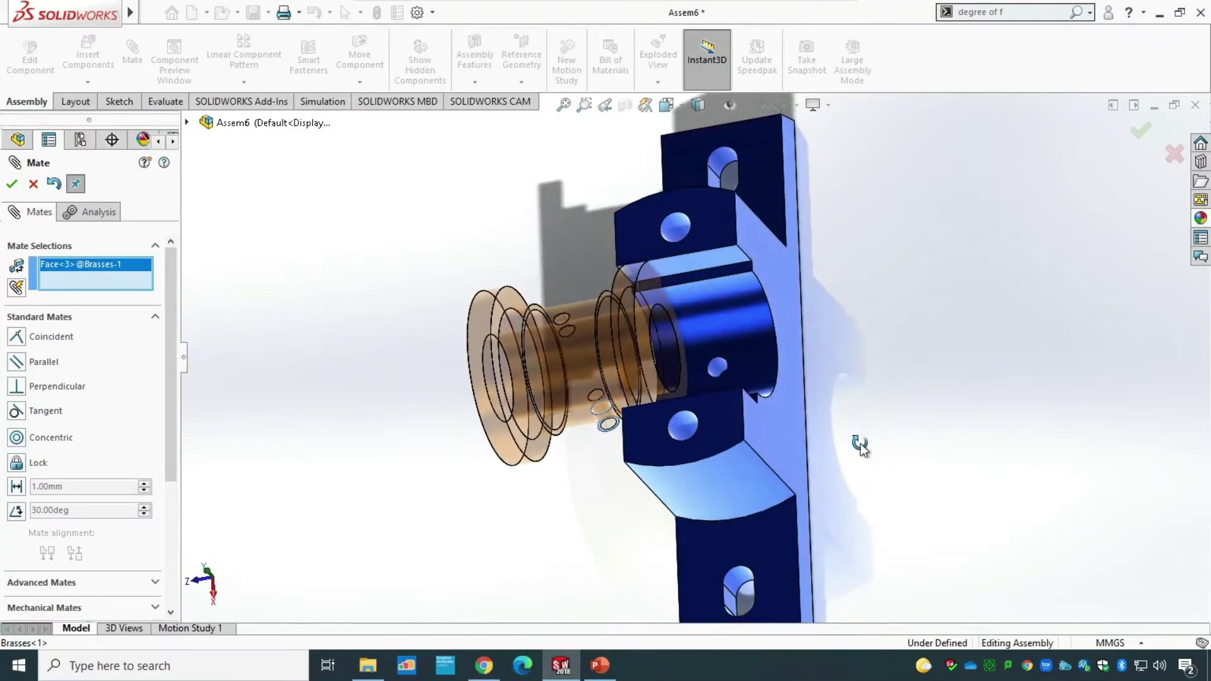
left_click(717, 369)
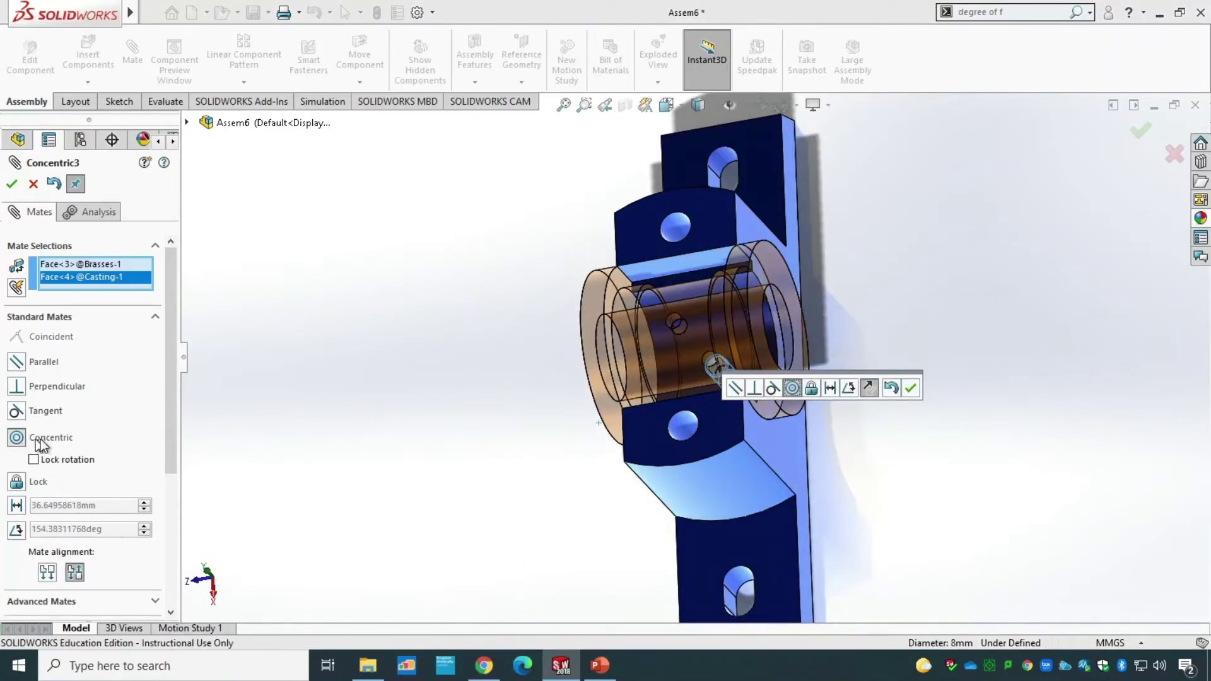
left_click(11, 183)
middle_click_drag(486, 464, 597, 355)
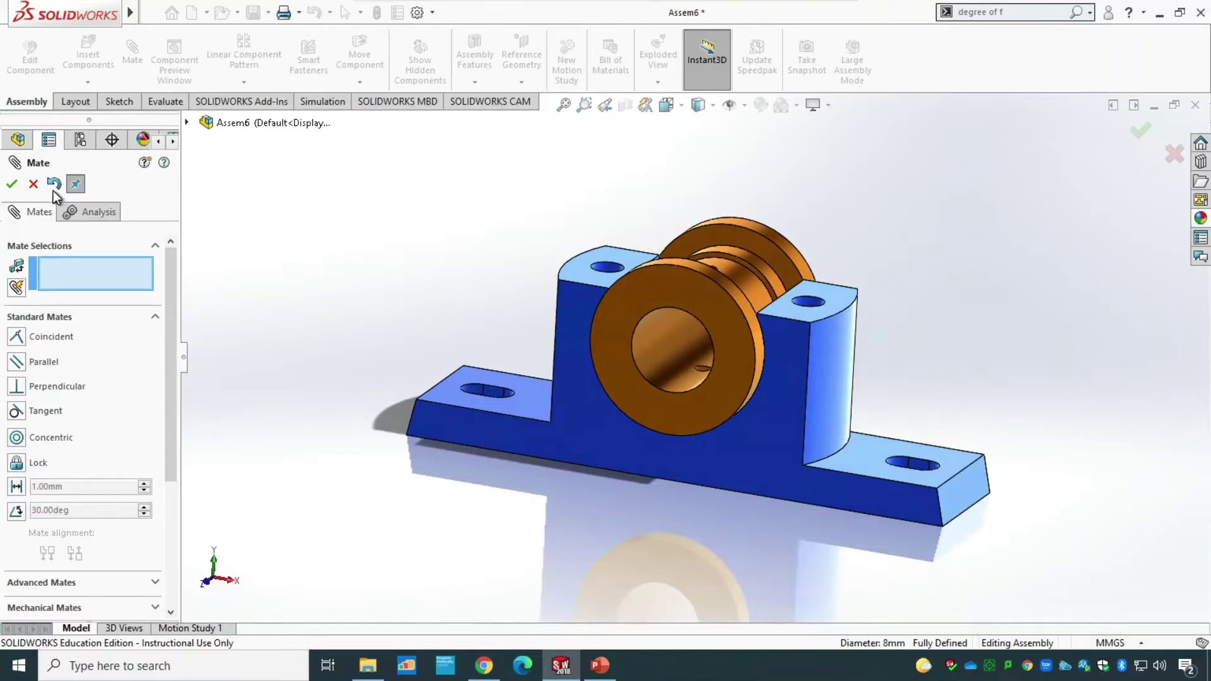
left_click(33, 184)
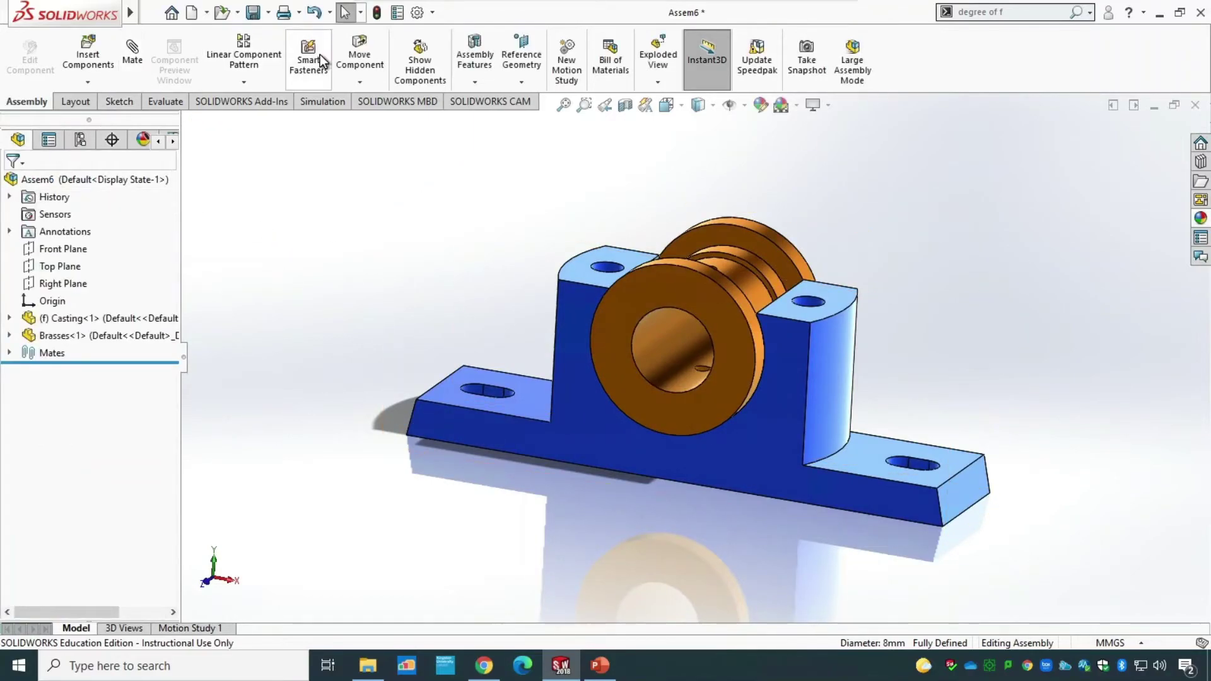
Try to move and rotate the mated Brasses component to check whether it has any freedom left.
left_click(359, 57)
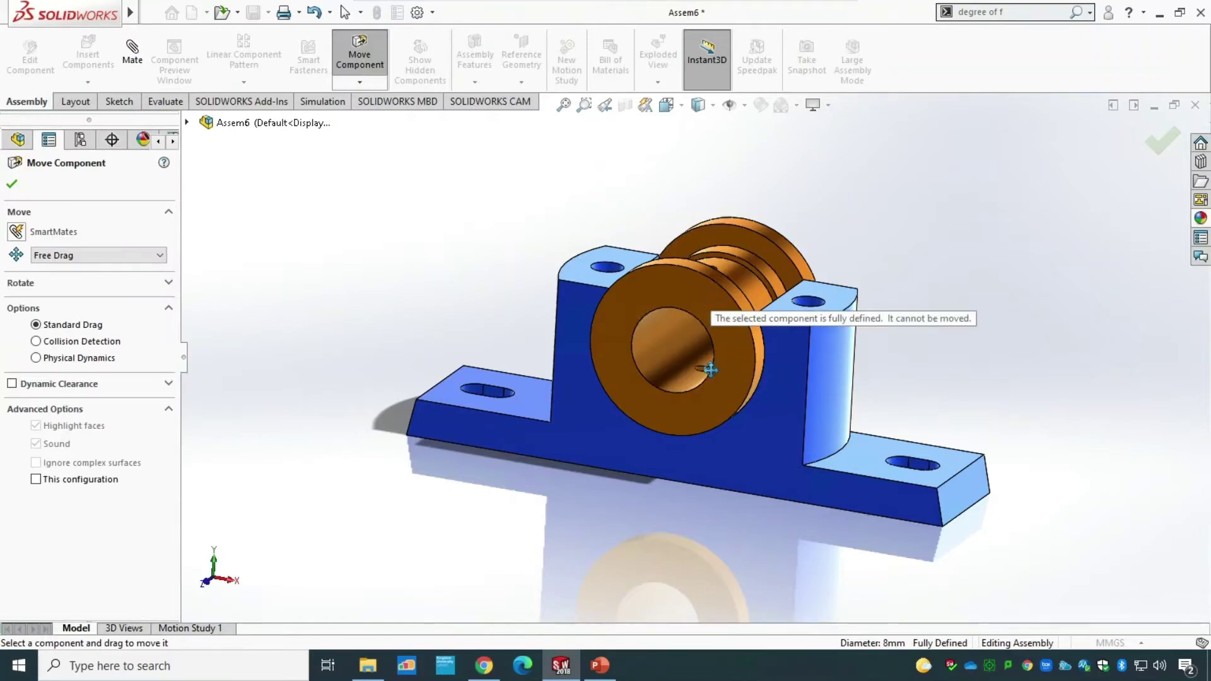
left_click(103, 285)
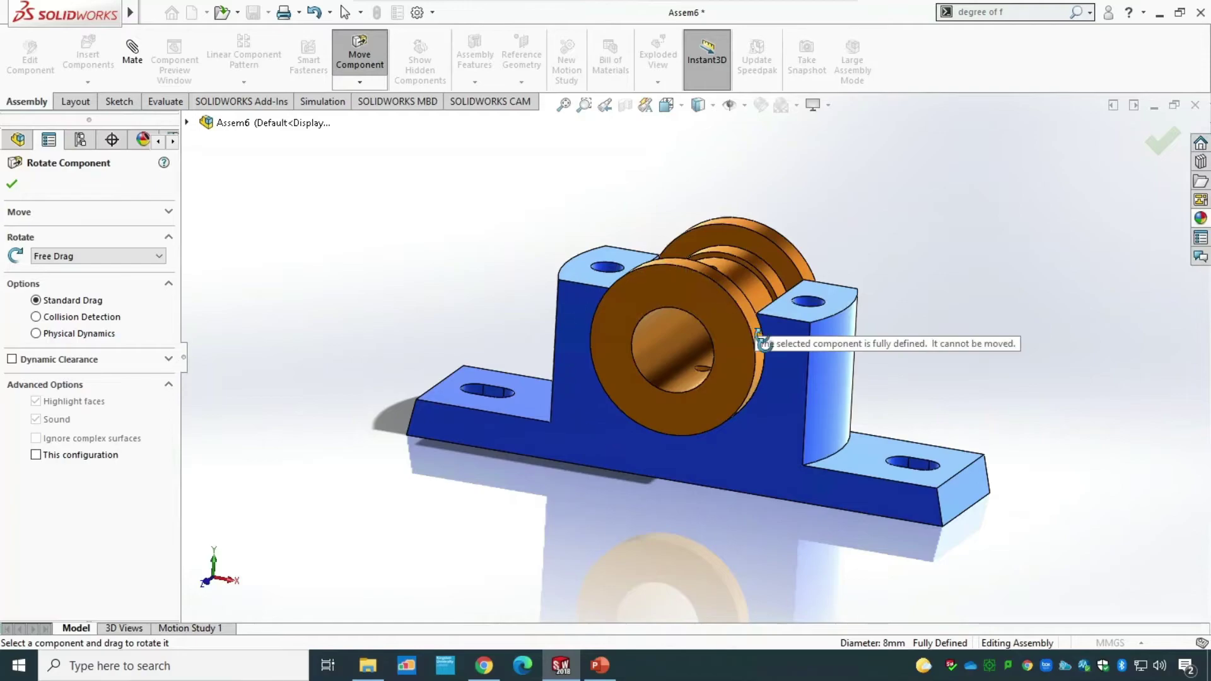
left_click(12, 184)
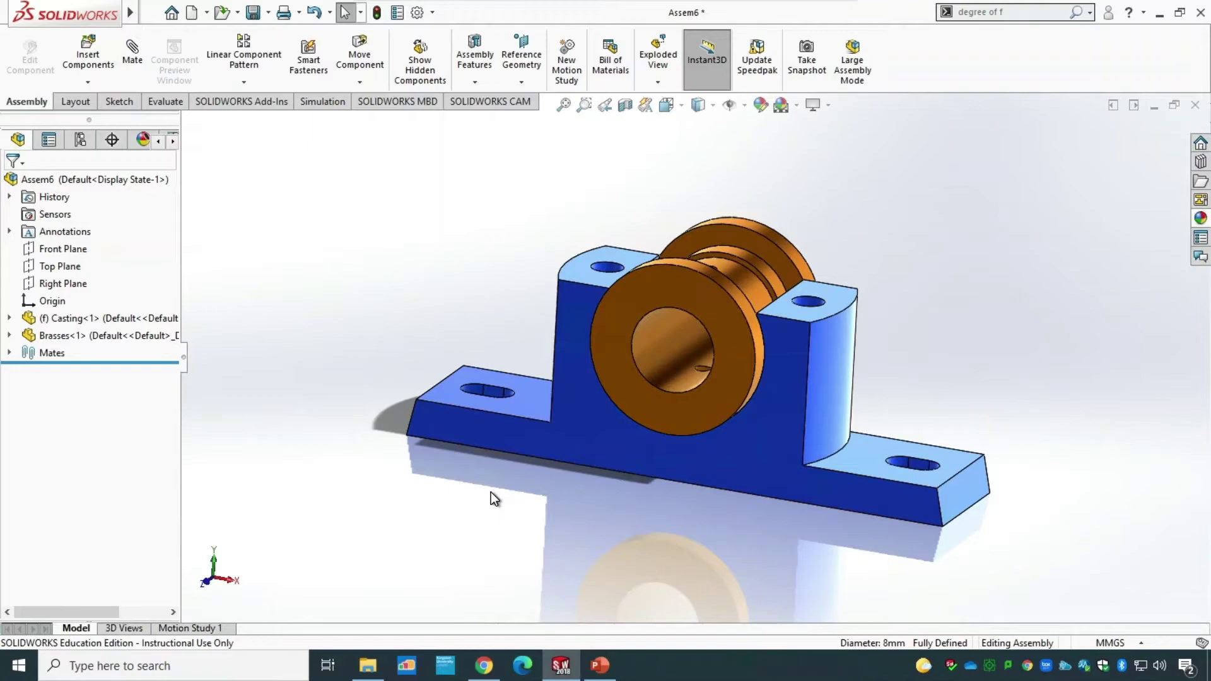
Insert the Cap part from the Plummer Block Assembly folder and place it in free space beside the Casting.
key("ctrl+7")
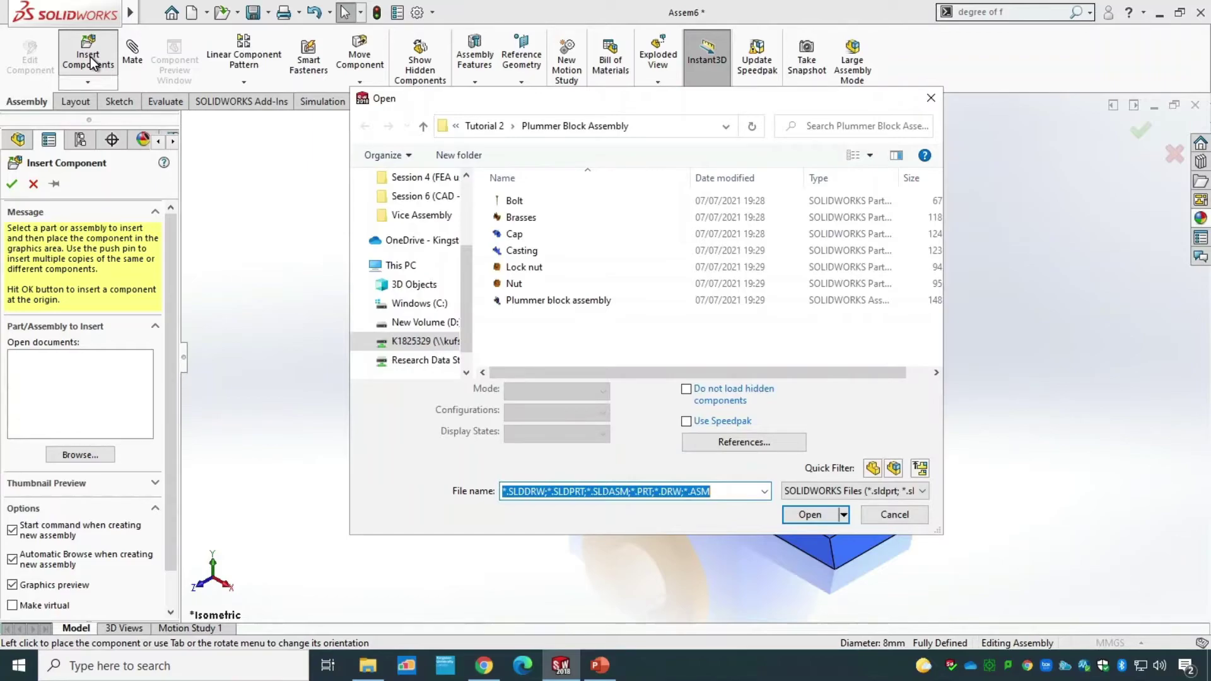
left_click(525, 232)
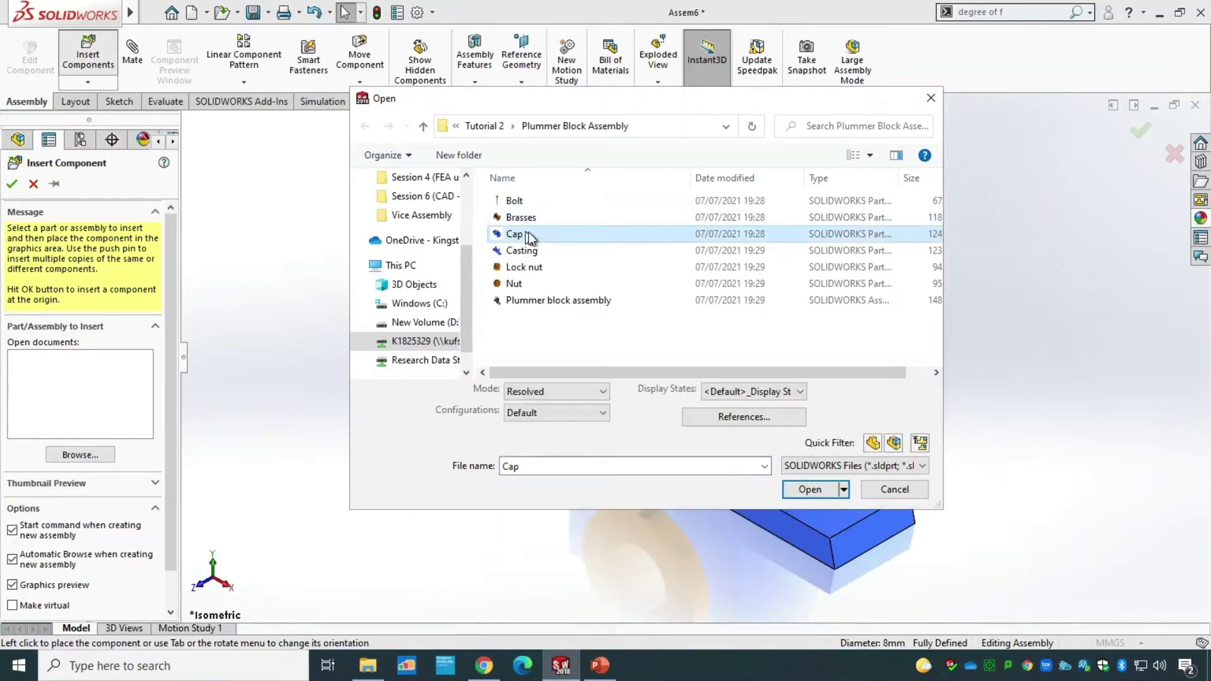
left_click(810, 489)
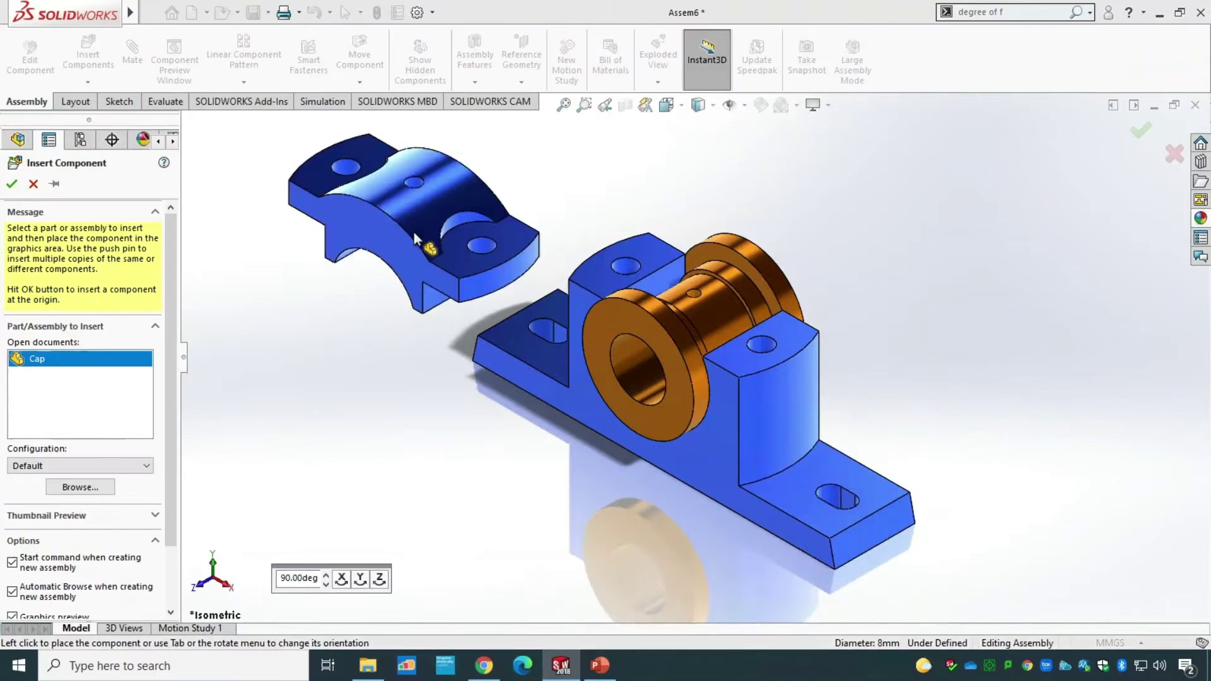
left_click(392, 199)
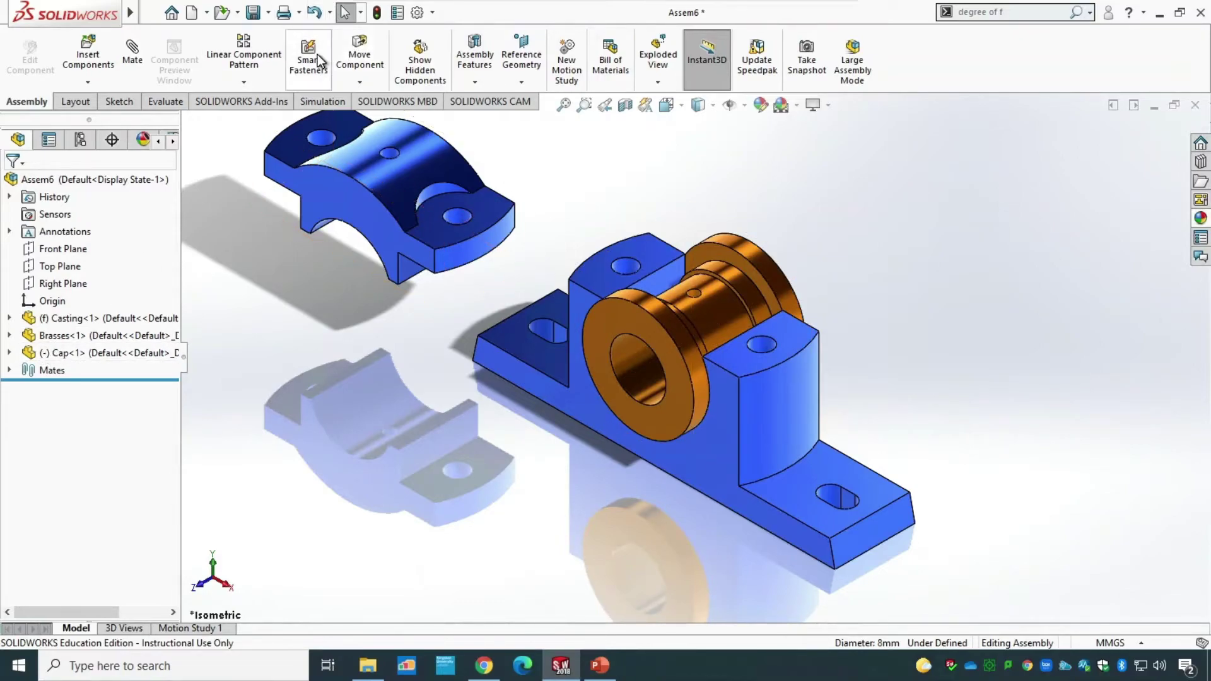
Move the unmated Cap freely to a slightly lower spot beside the Casting.
left_click(360, 57)
left_click_drag(388, 198, 349, 242)
left_click(143, 284)
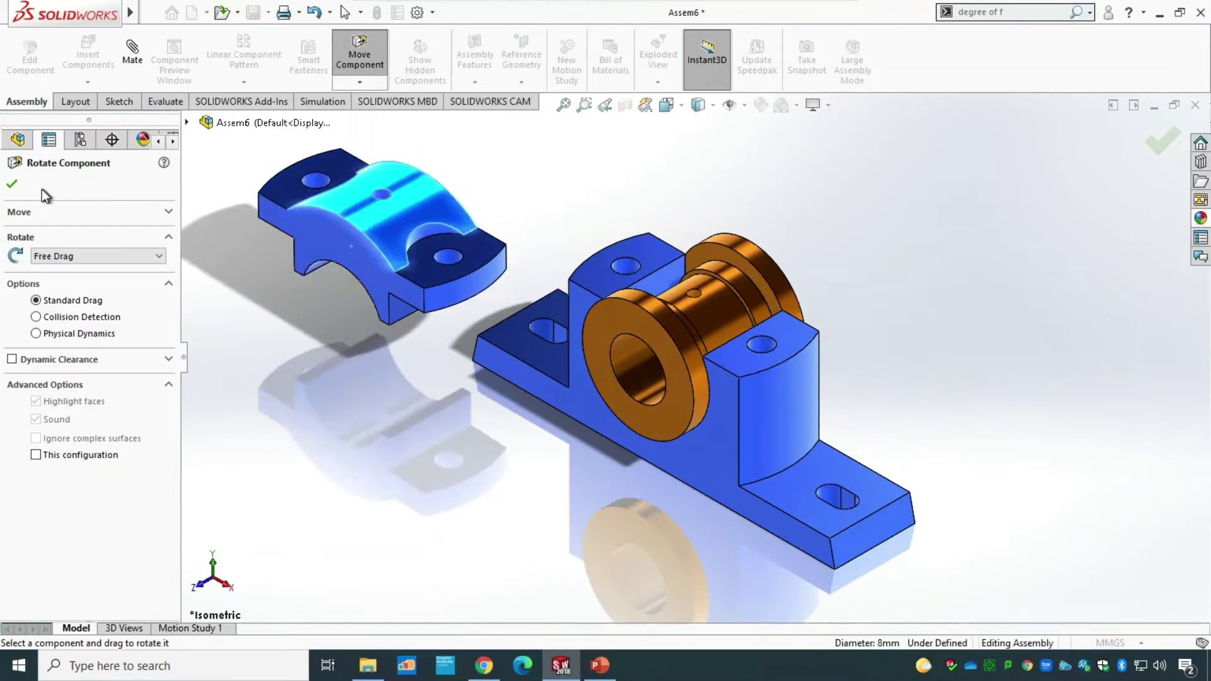
left_click(11, 184)
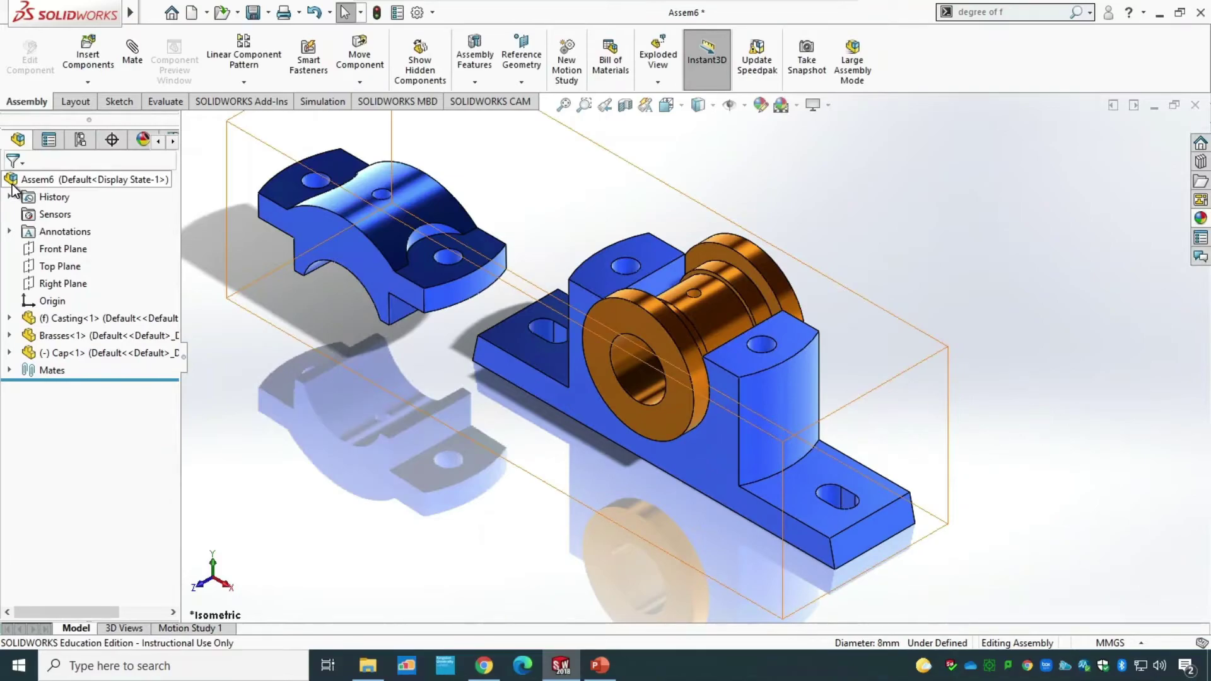
Add a Concentric mate between the cylindrical step beside the Brasses flange and the semicircular inner bore of the Cap.
left_click(133, 50)
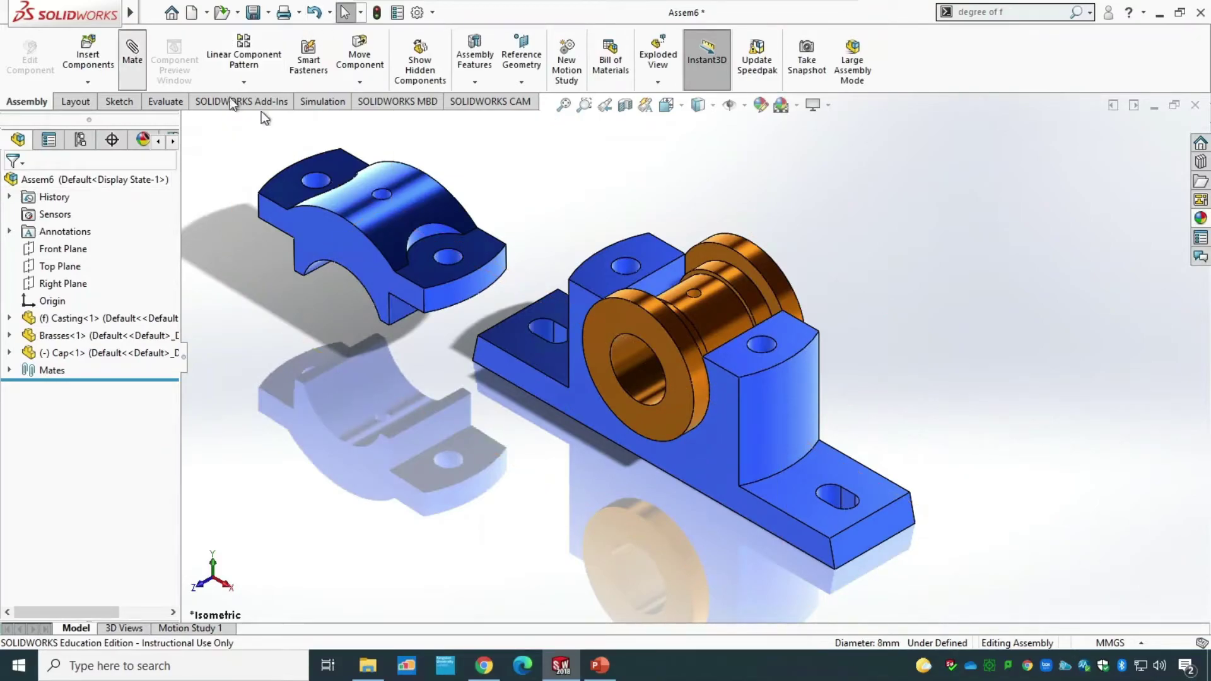
left_click(740, 279)
middle_click_drag(425, 497, 510, 272)
left_click(370, 285)
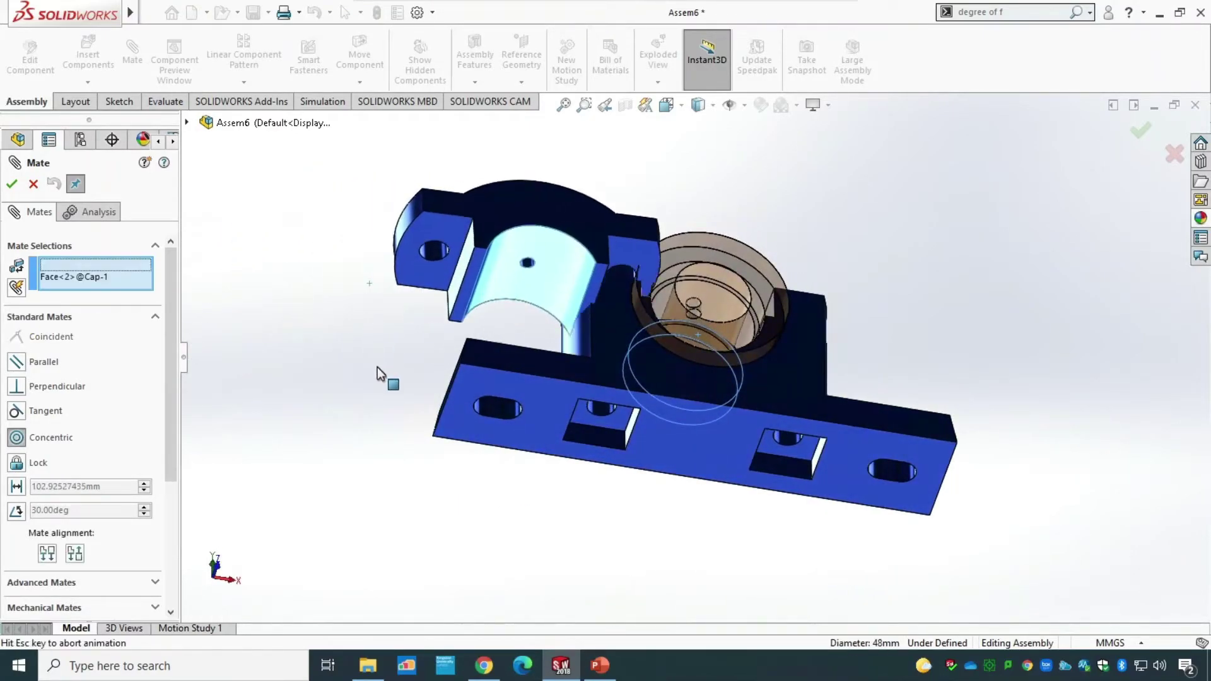
middle_click_drag(324, 261, 249, 418)
key("ctrl+7")
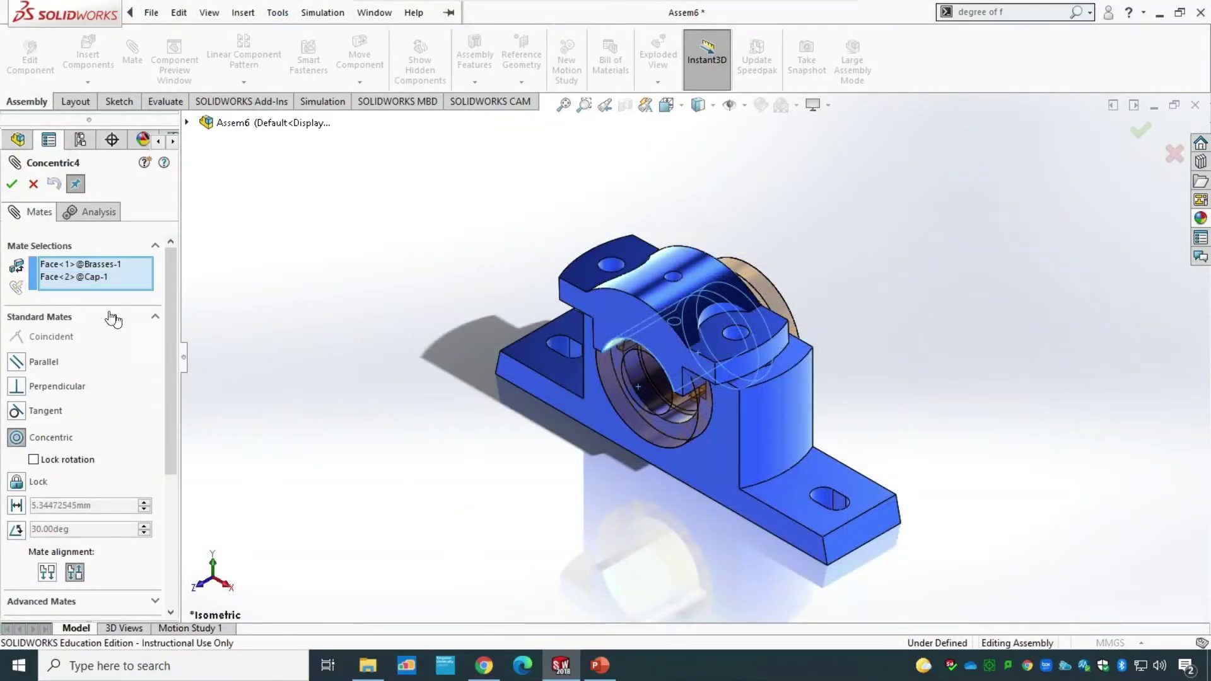
left_click(12, 184)
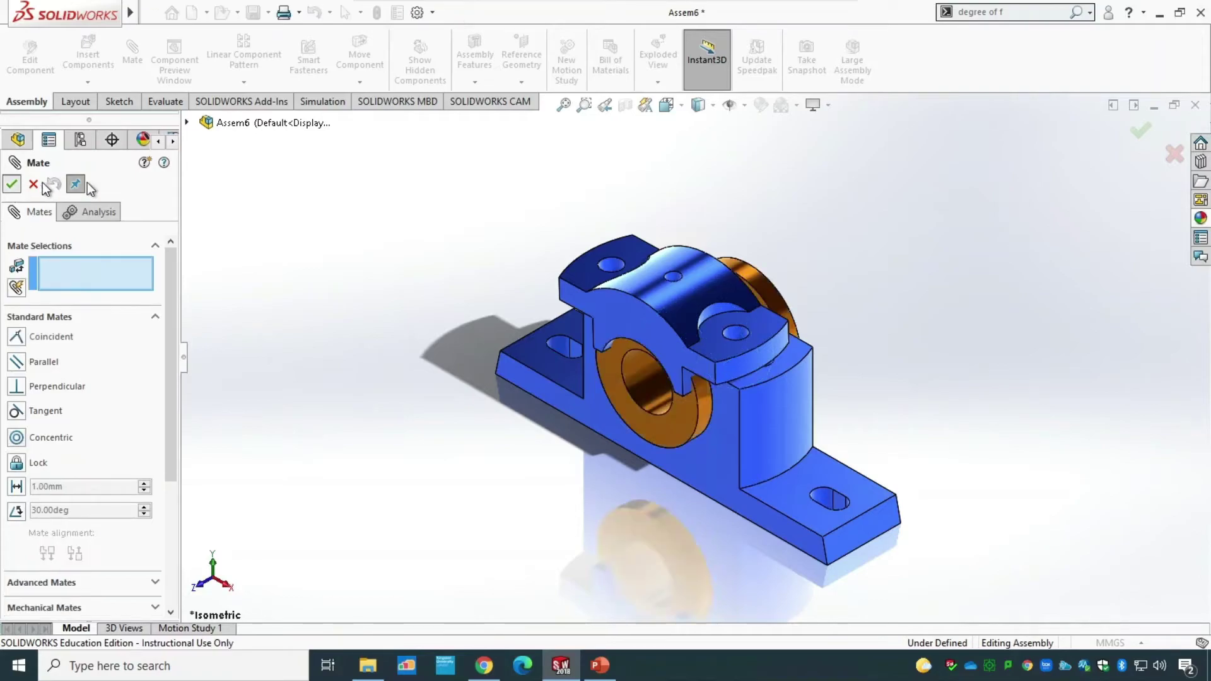
middle_click_drag(535, 493, 525, 422)
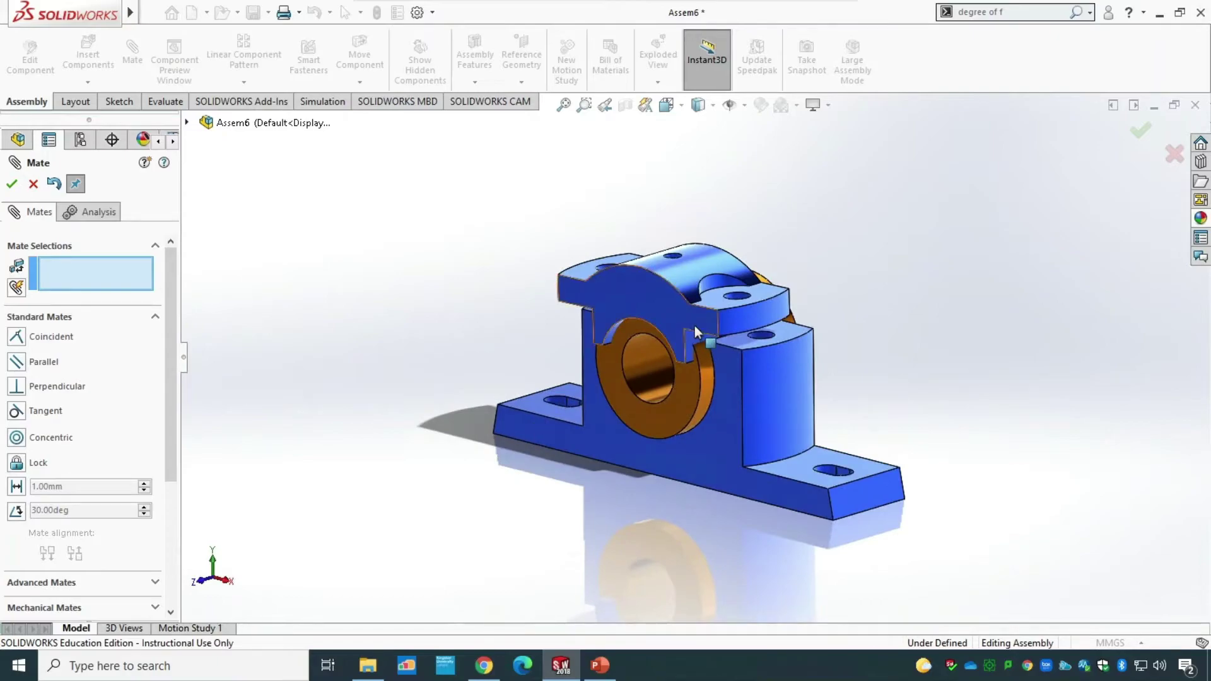
key("Escape")
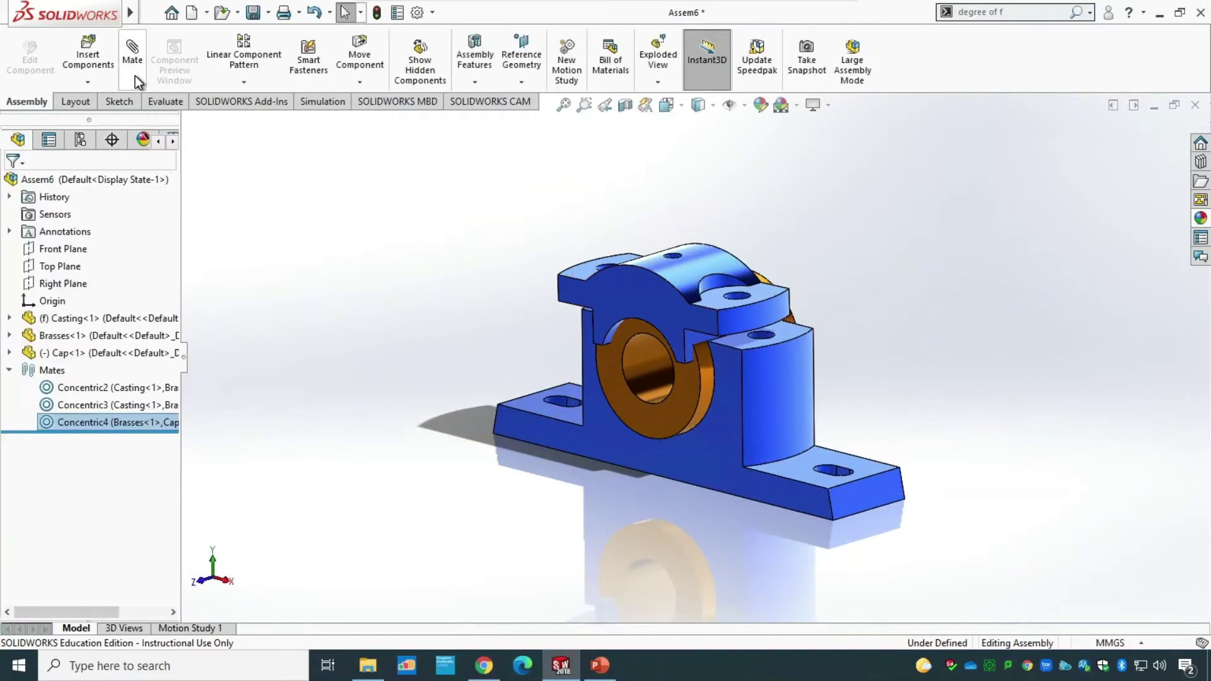
Slide the Cap along the Brasses' axis until it sits clear behind the Casting.
left_click(357, 51)
left_click_drag(671, 321, 800, 278)
left_click(12, 185)
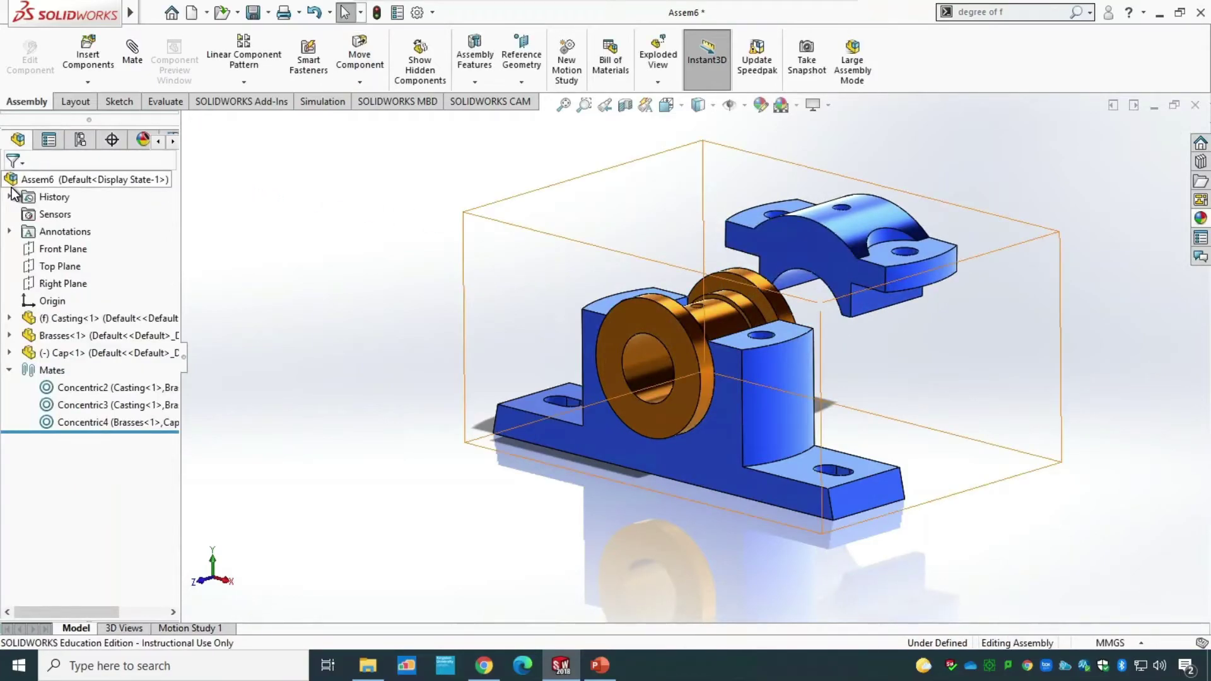
Add a Coincident mate between the front face of the Cap and the front face of the Casting, and finish mating.
left_click(151, 12)
left_click(132, 56)
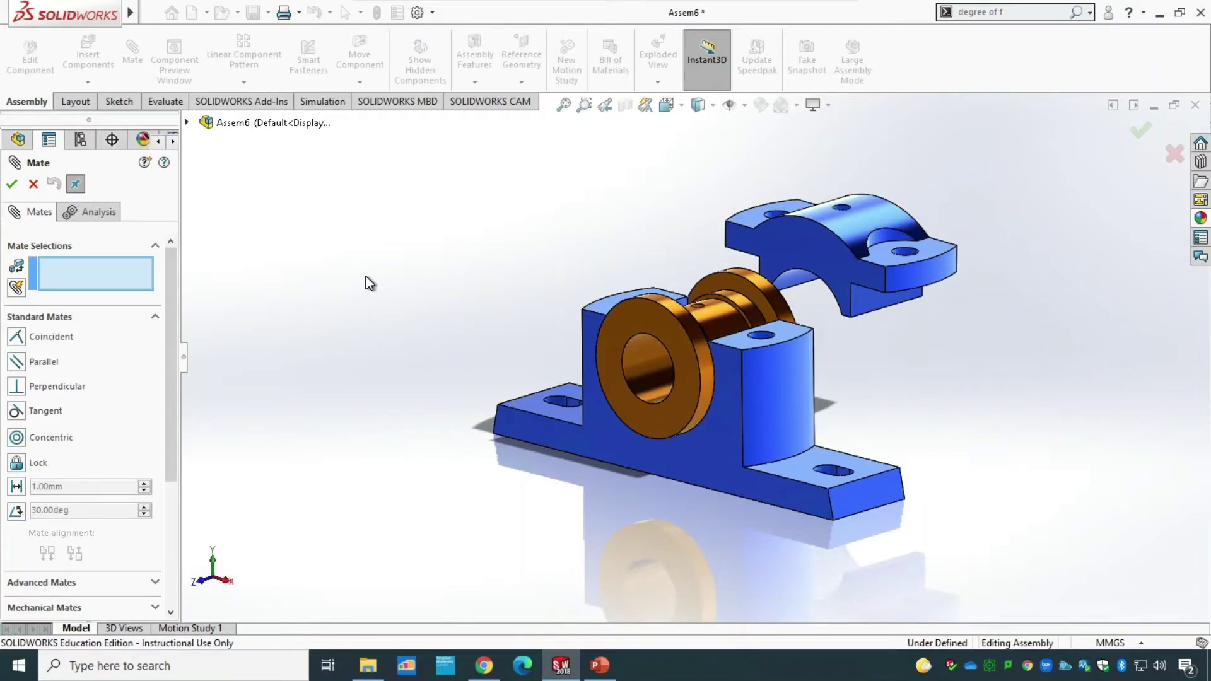
left_click(816, 248)
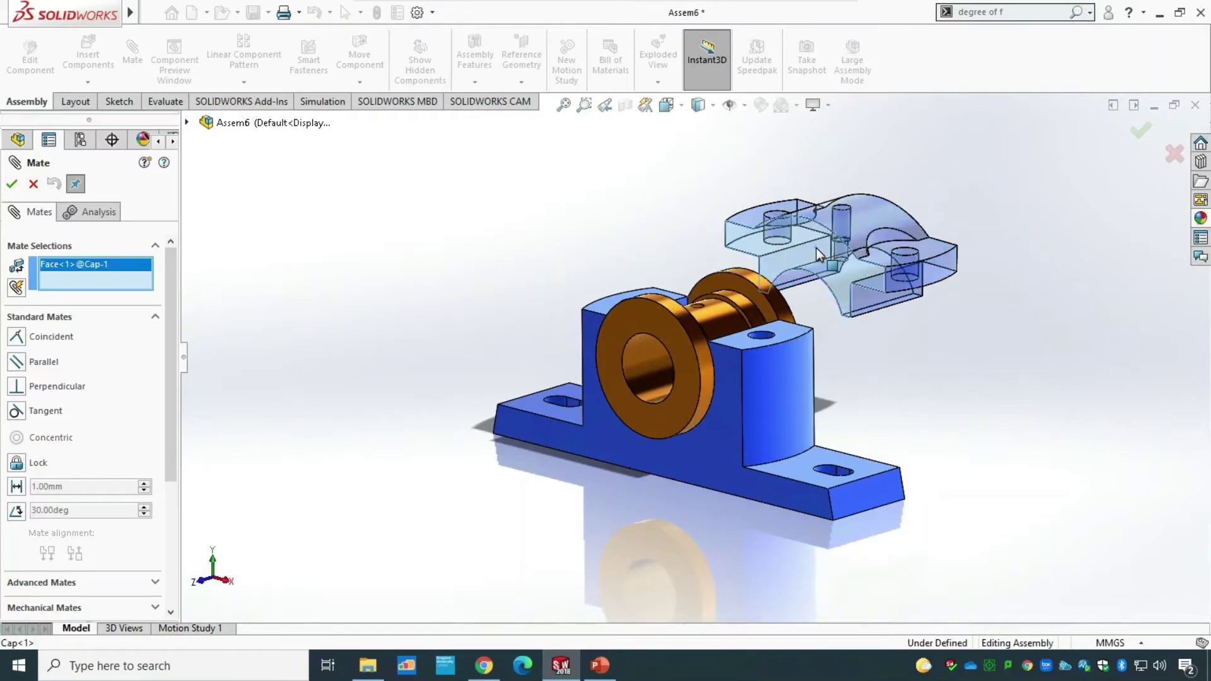
left_click(726, 367)
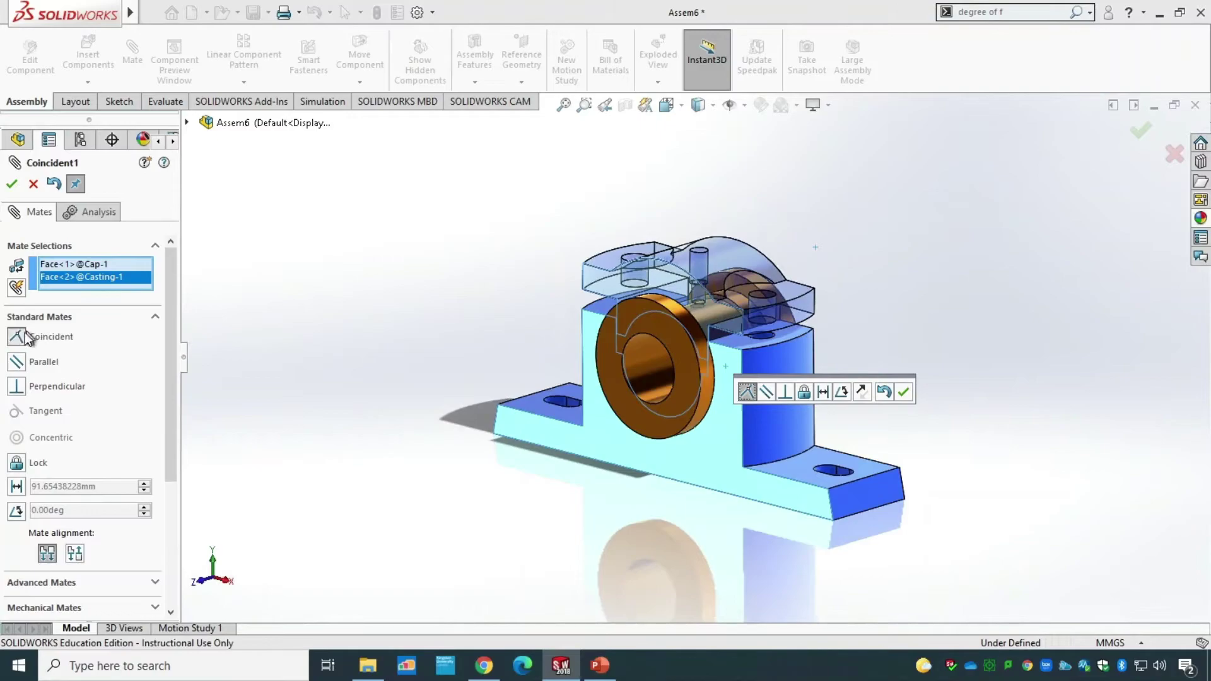
left_click(12, 184)
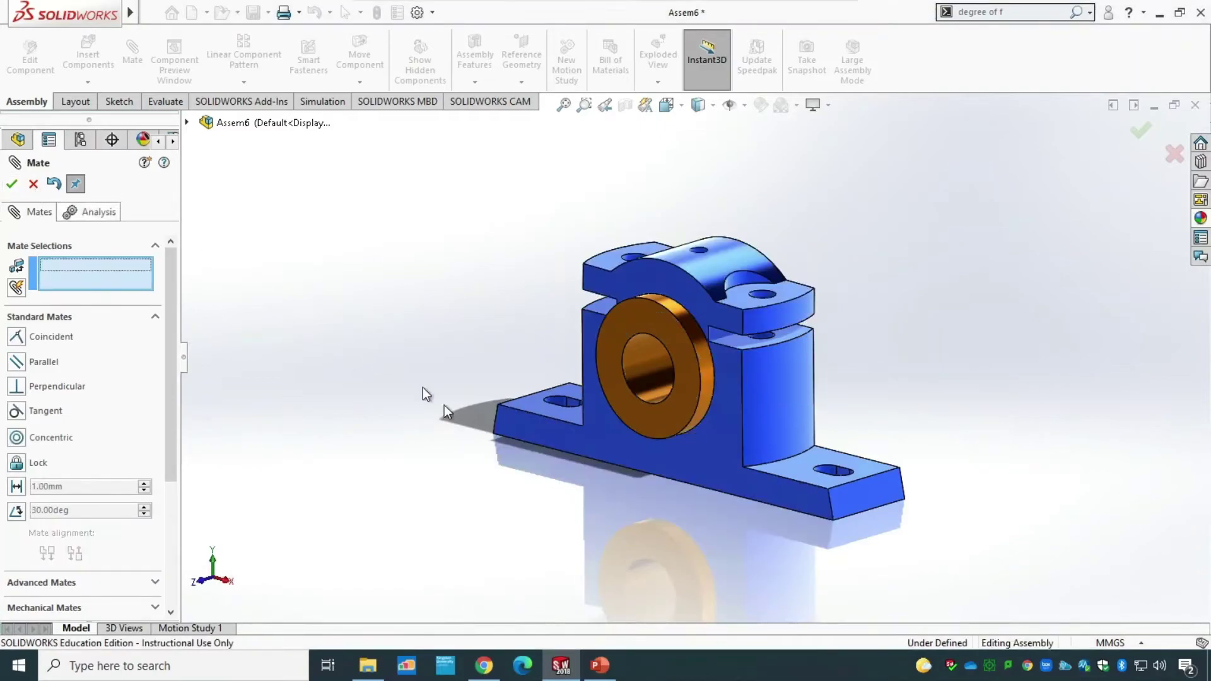
left_click(11, 183)
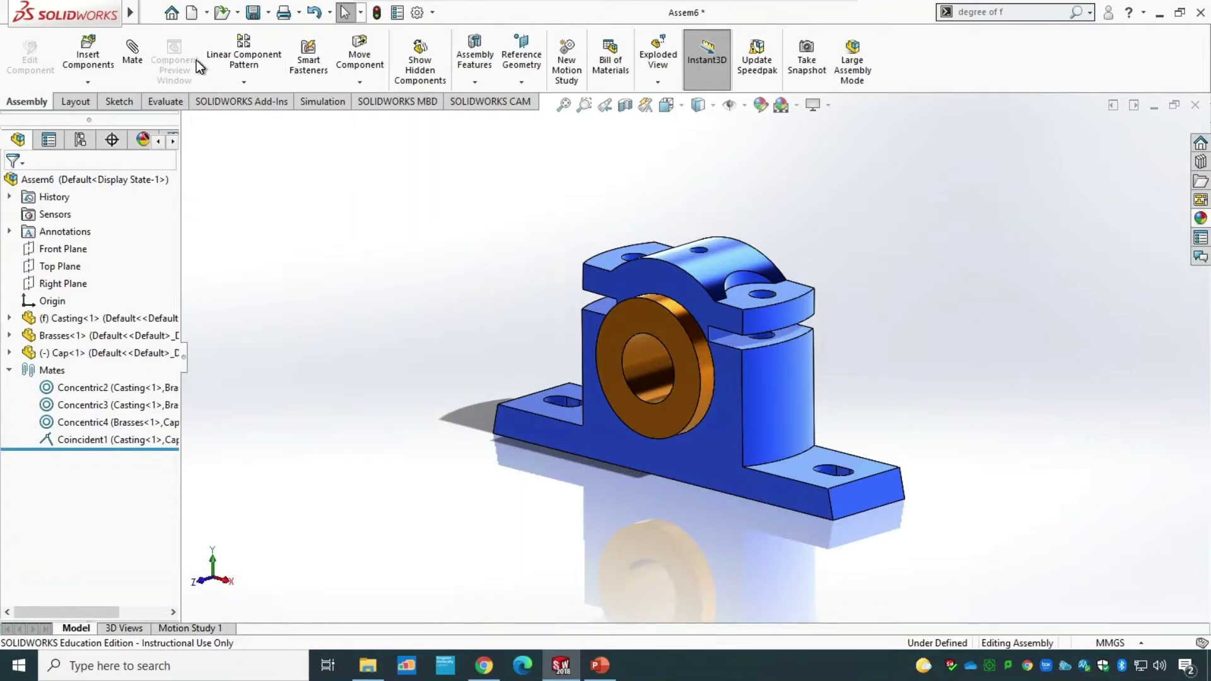
Swing the Cap slightly about the Brasses' axis to test its remaining freedom of rotation.
left_click(359, 58)
mouse_move(680, 283)
left_mouse_down()
mouse_move(627, 195)
mouse_move(692, 264)
mouse_move(719, 271)
mouse_move(700, 259)
mouse_move(628, 312)
mouse_move(711, 293)
mouse_move(716, 271)
mouse_move(700, 277)
mouse_move(693, 264)
left_mouse_up()
left_click(11, 184)
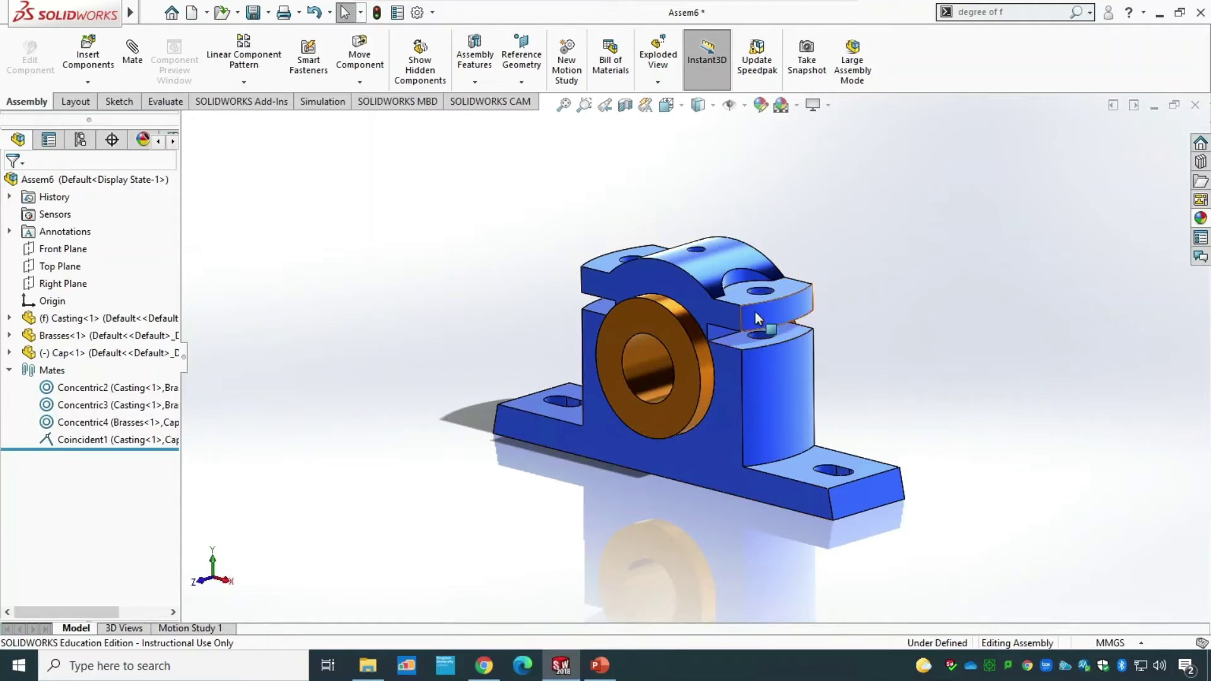
Add a Concentric mate between the Cap's bolt hole and the matching hole in the Casting below, and test whether the Cap still moves.
left_click(135, 56)
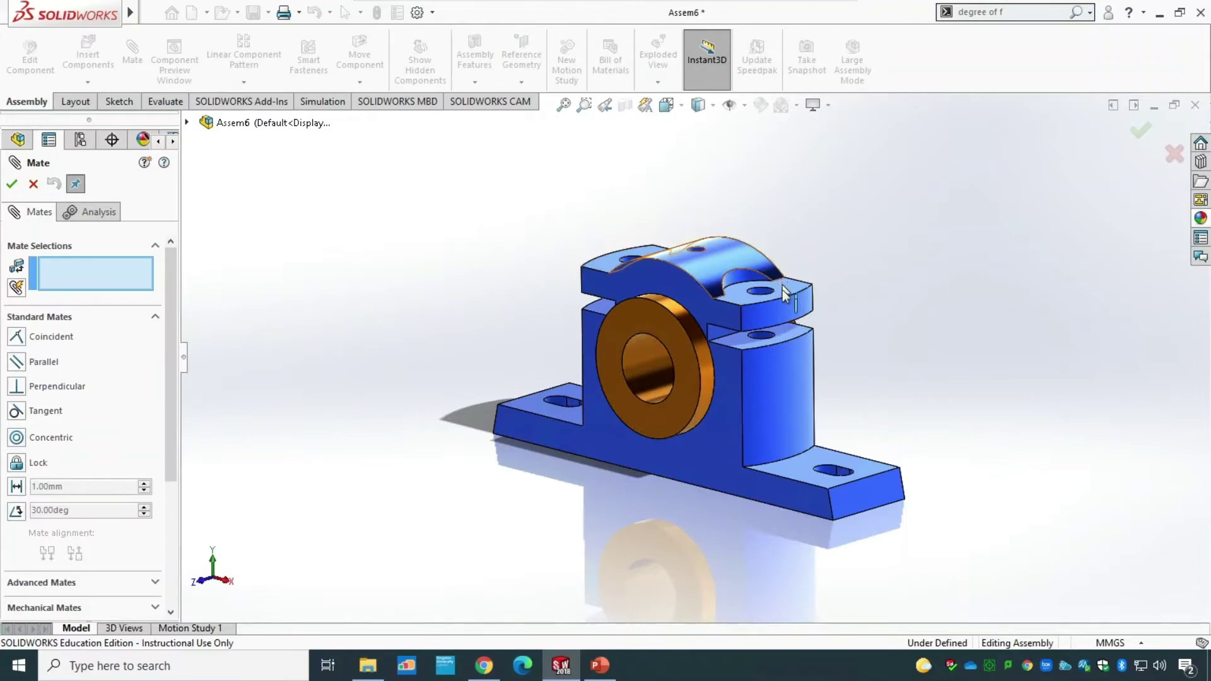
left_click(18, 438)
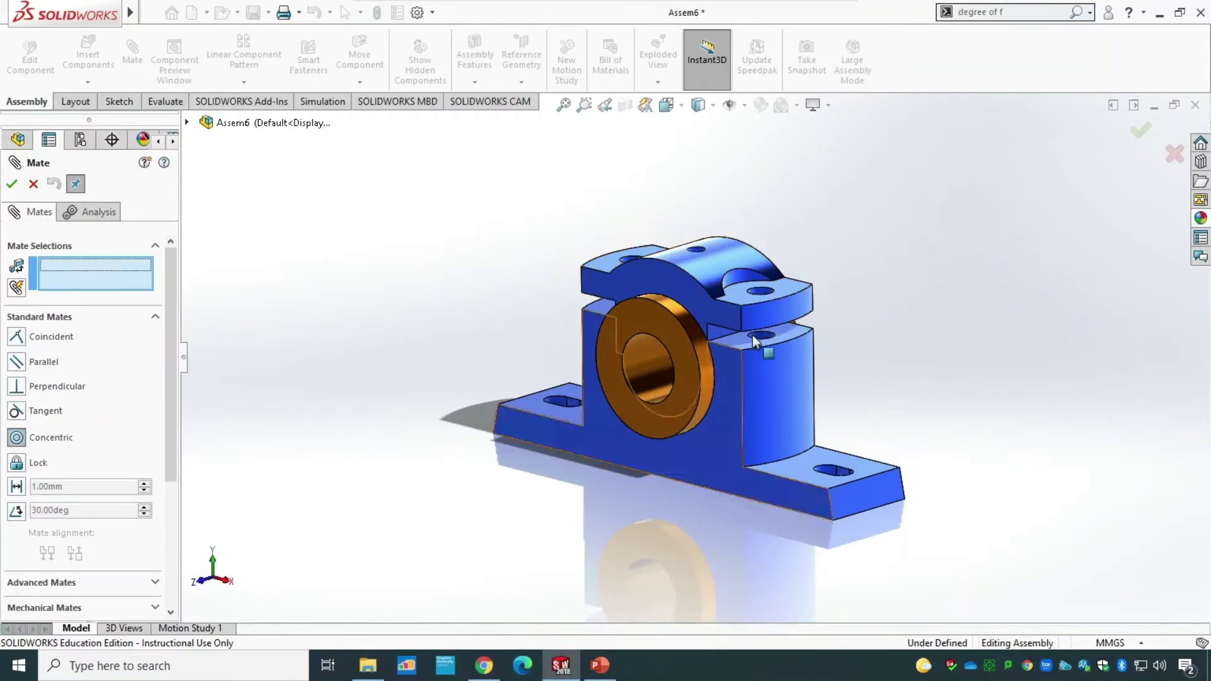
left_click(762, 294)
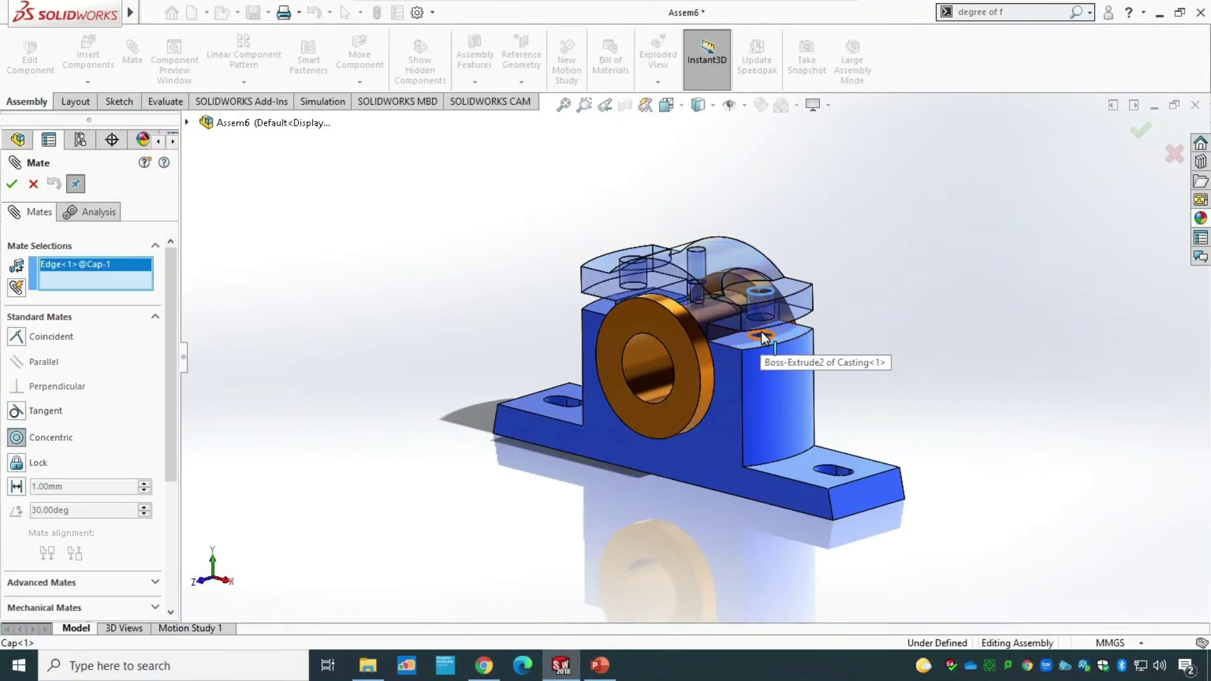
left_click(762, 337)
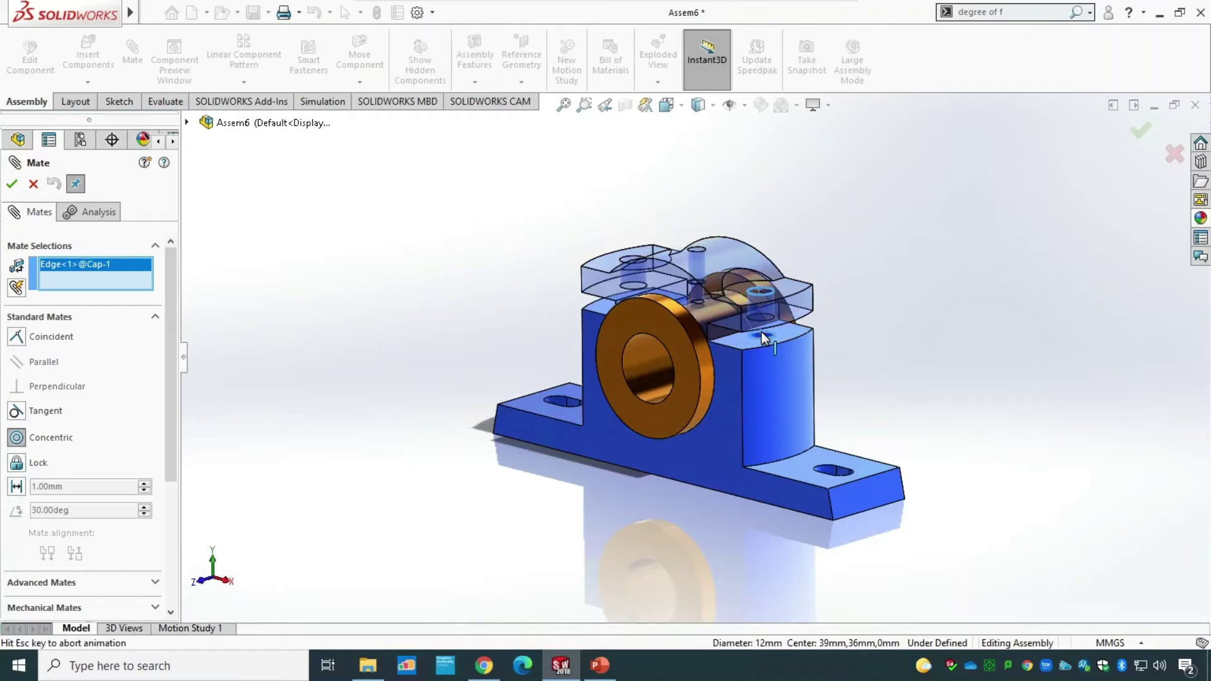
left_click(13, 187)
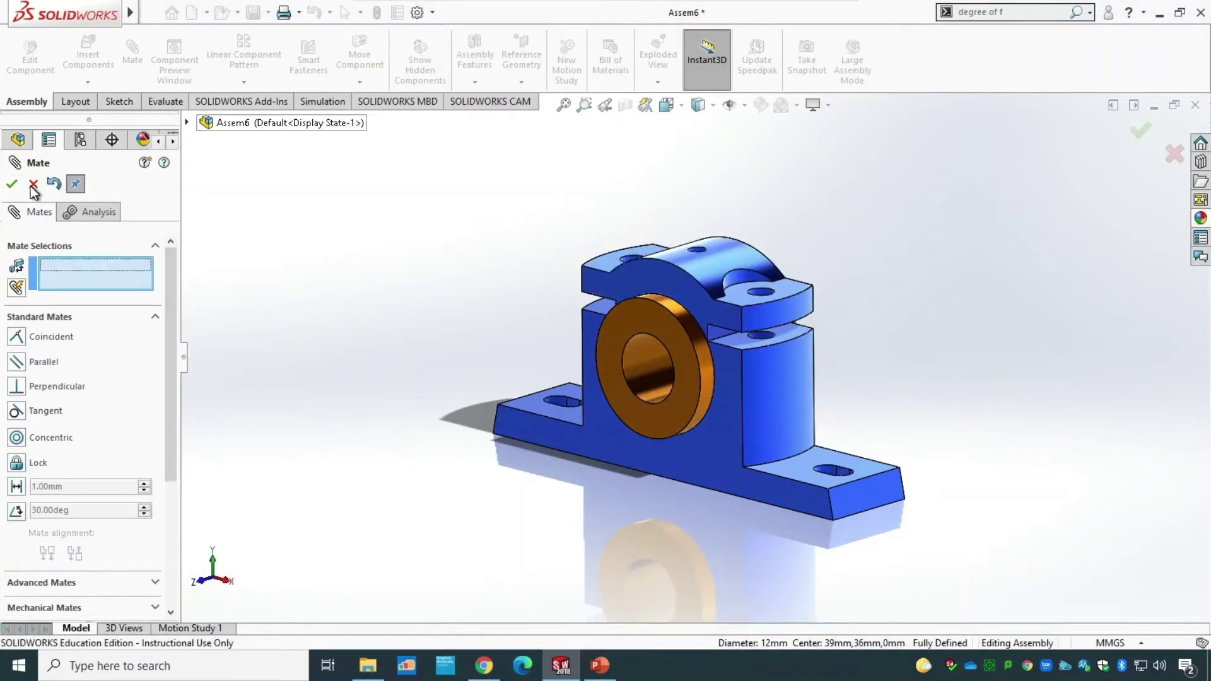
left_click(18, 182)
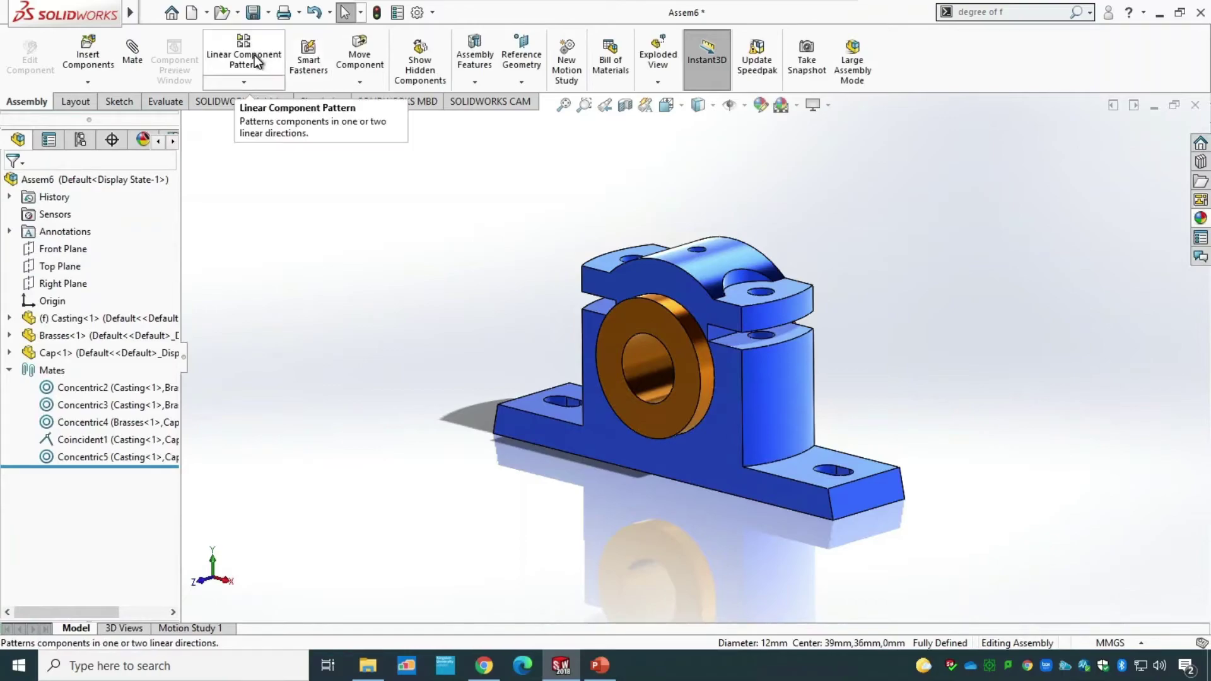
left_click(359, 57)
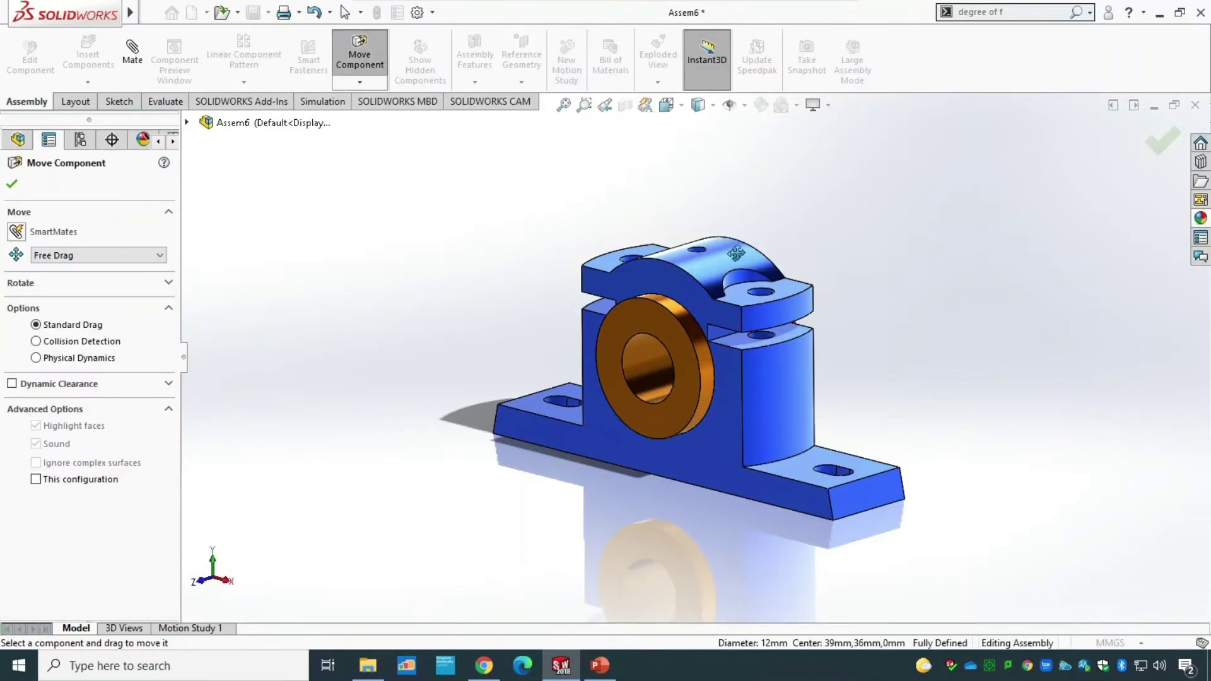
left_click(12, 185)
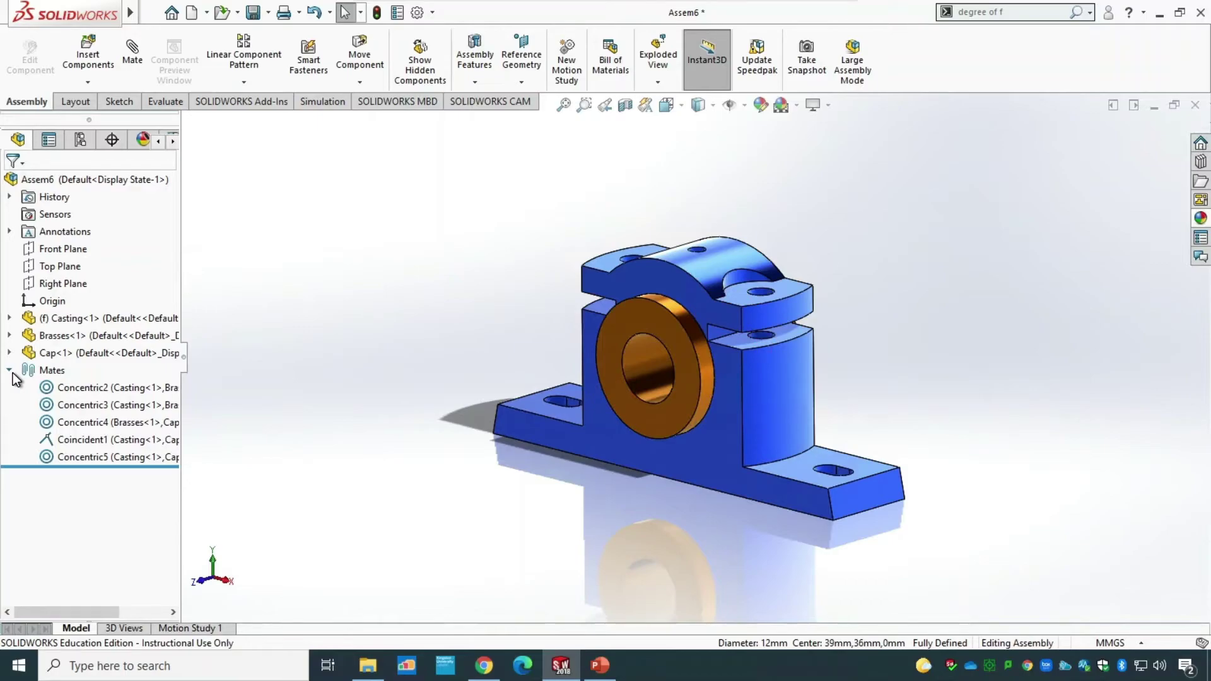
Insert the Bolt part from the Plummer Block Assembly folder and place it upright in free space beside the Casting.
left_click(88, 60)
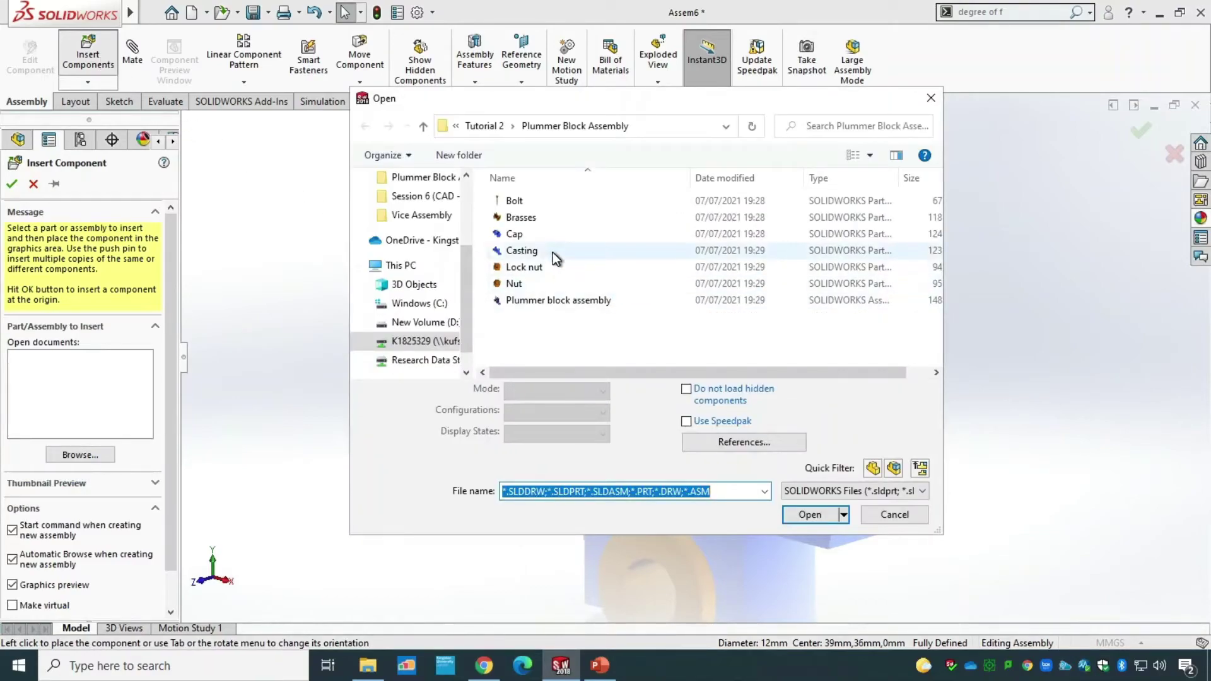
left_click(631, 201)
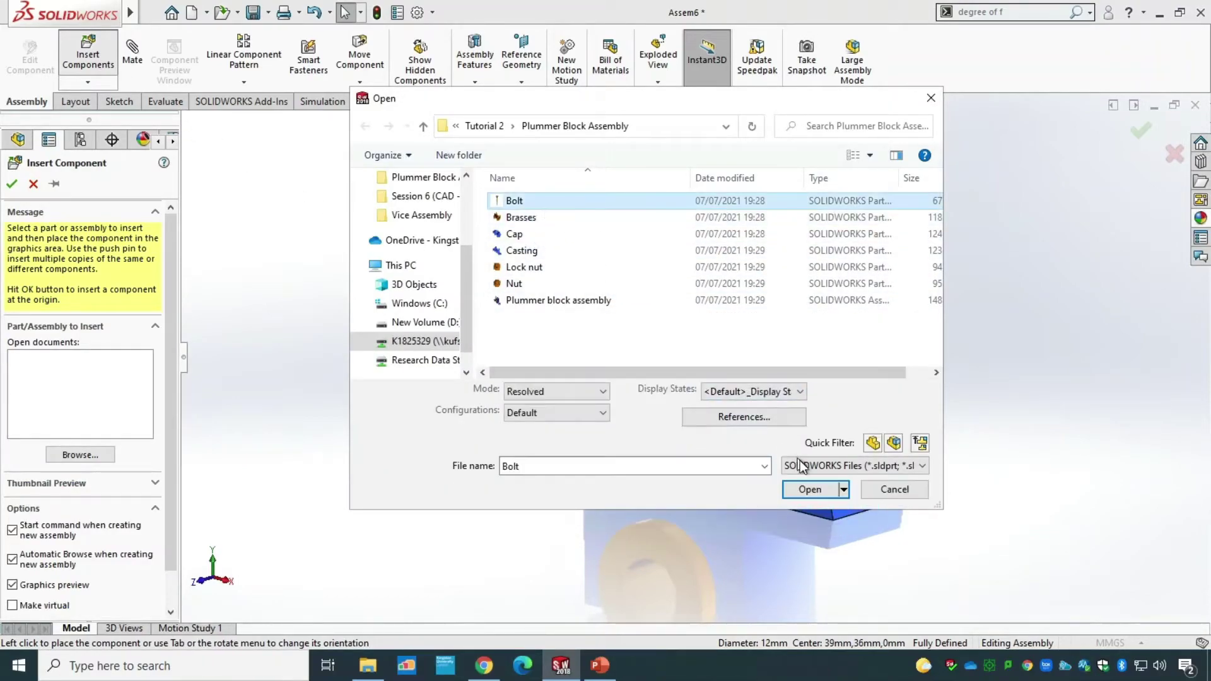
left_click(810, 514)
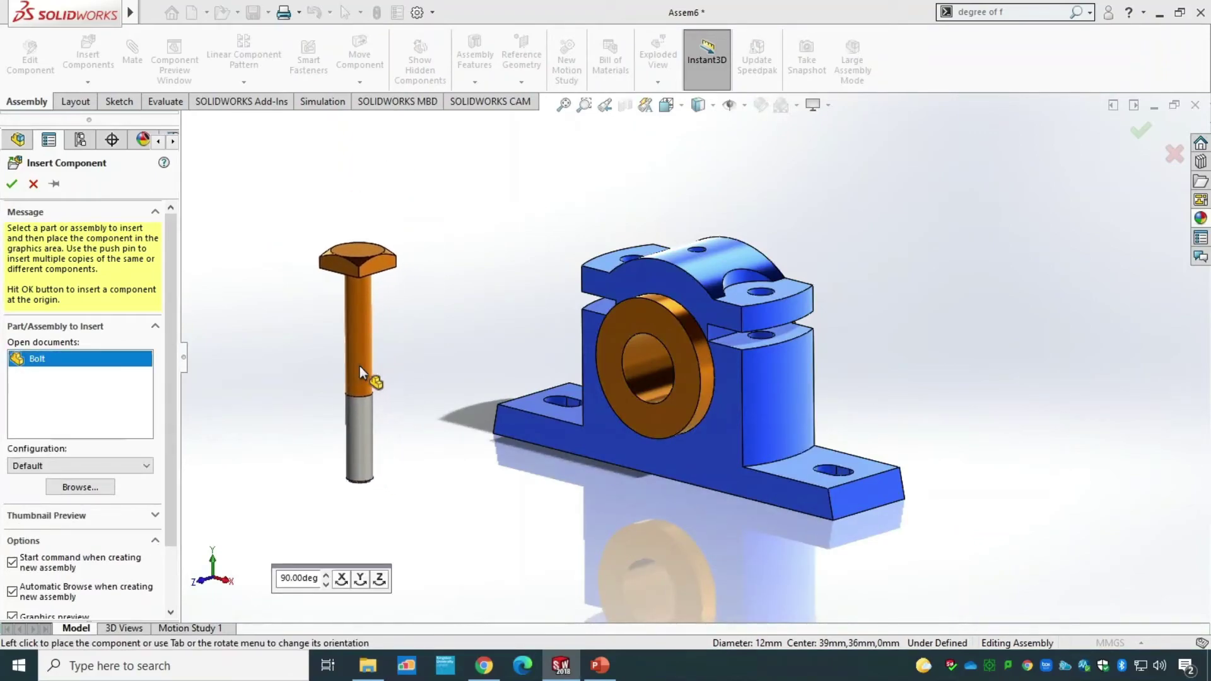
left_click(359, 366)
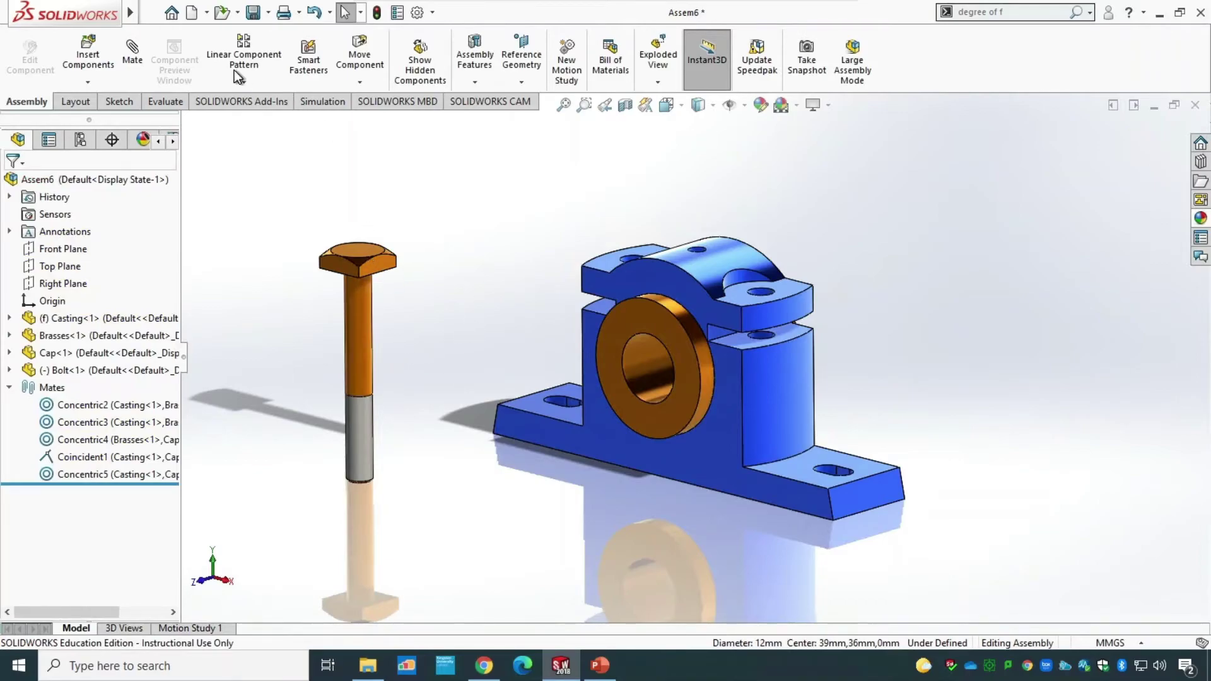
Shift the Bolt slightly in free space and rotate it upside down so its head points downward.
left_click(360, 56)
mouse_move(352, 265)
left_mouse_down()
mouse_move(417, 269)
mouse_move(369, 264)
left_mouse_up()
left_click(43, 287)
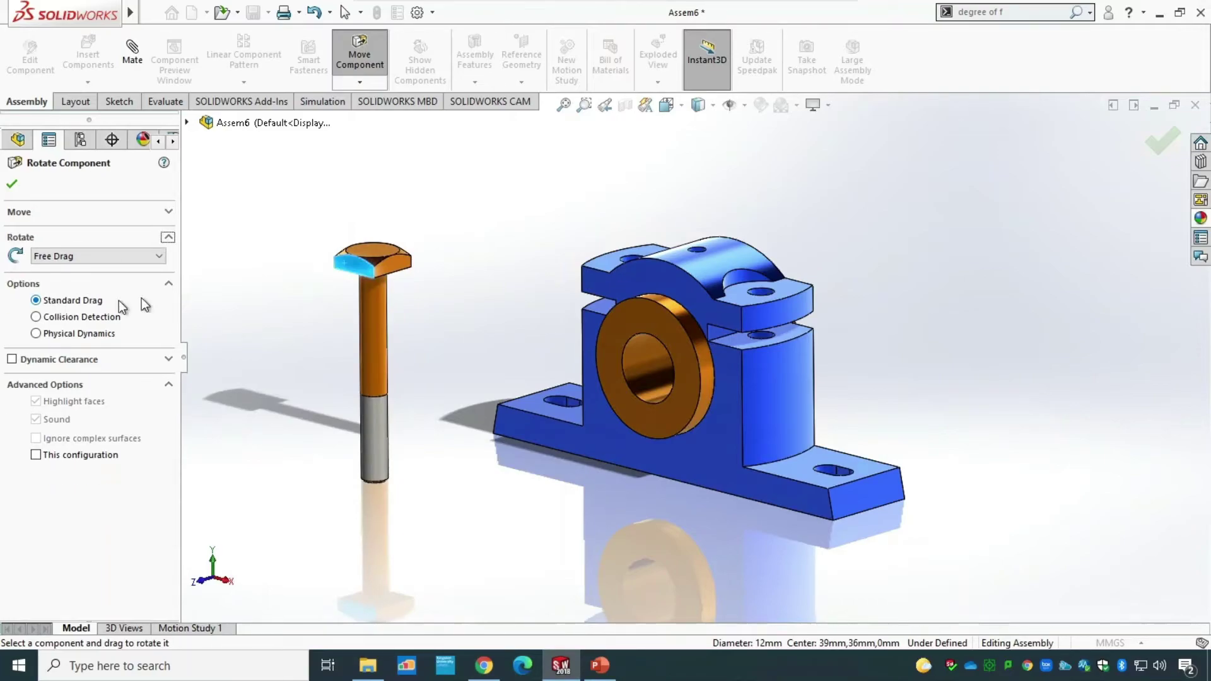
left_click_drag(385, 264, 354, 181)
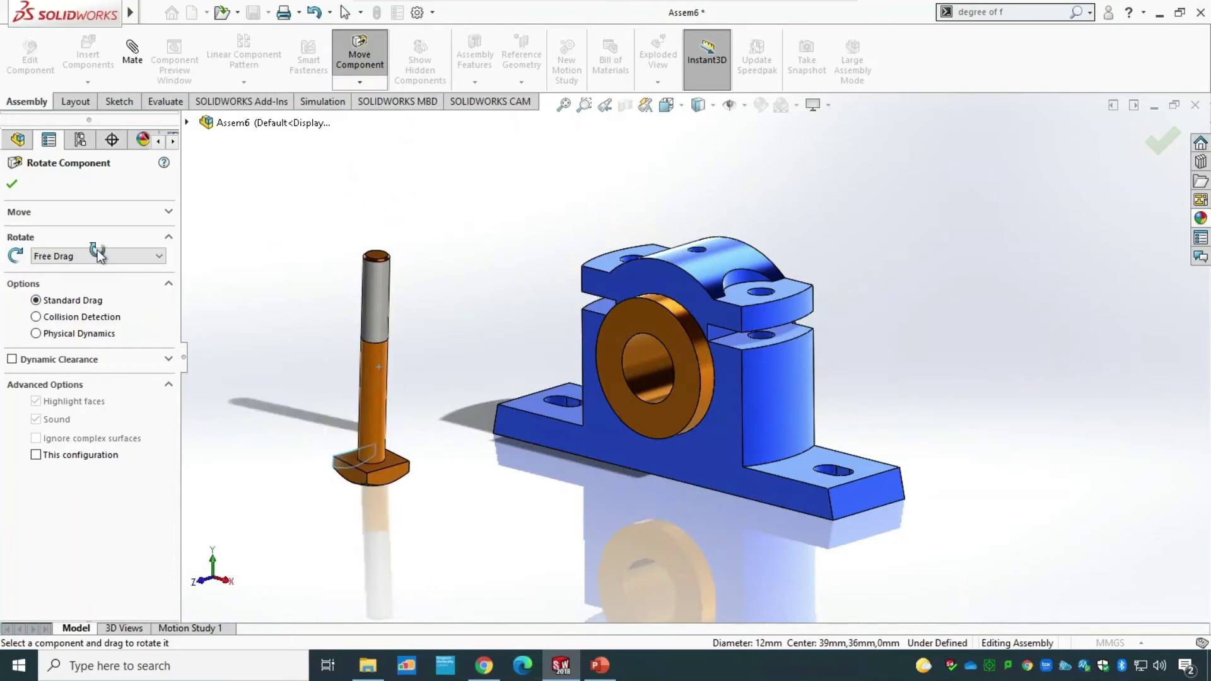
left_click(11, 183)
Add a Concentric mate between the Bolt's shank and the Casting's bolt hole, working from the underside of the base.
middle_click_drag(553, 542, 555, 301)
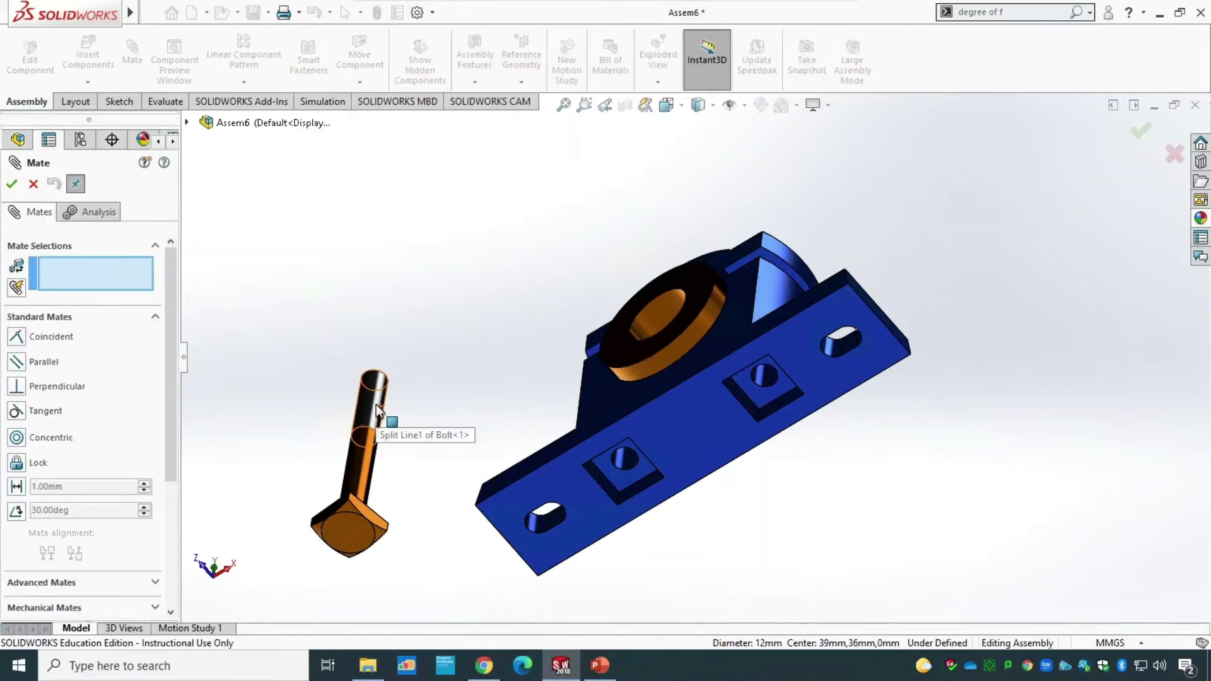
left_click(365, 453)
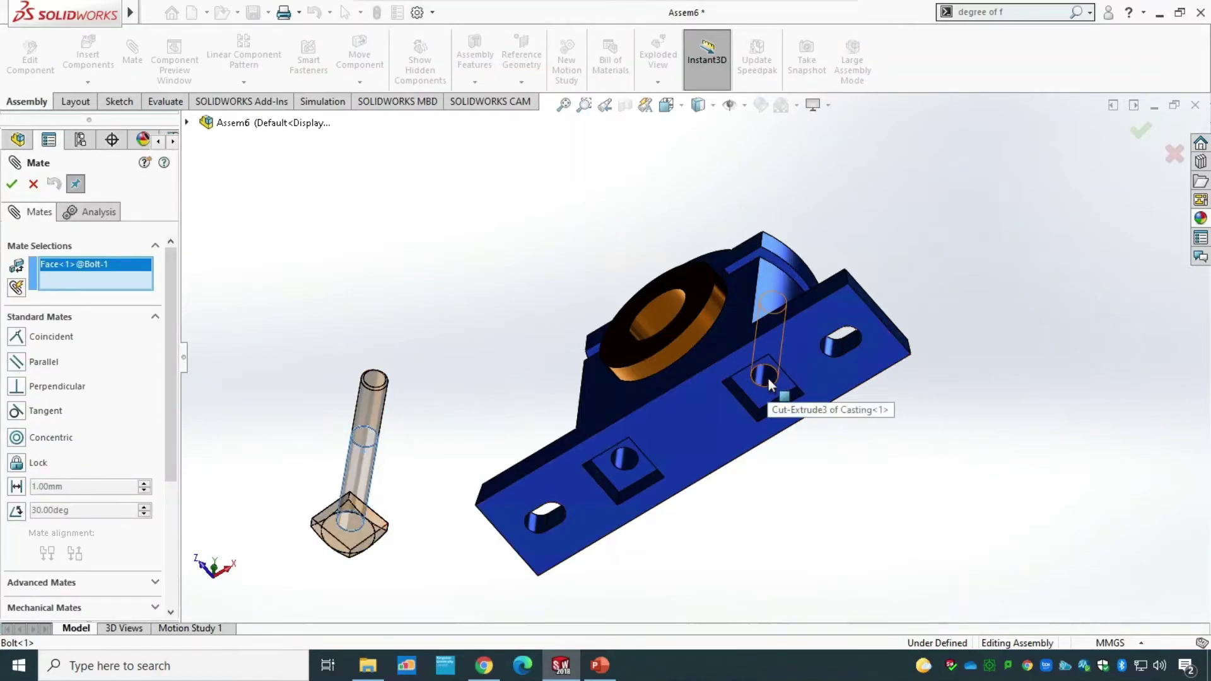
left_click(768, 379)
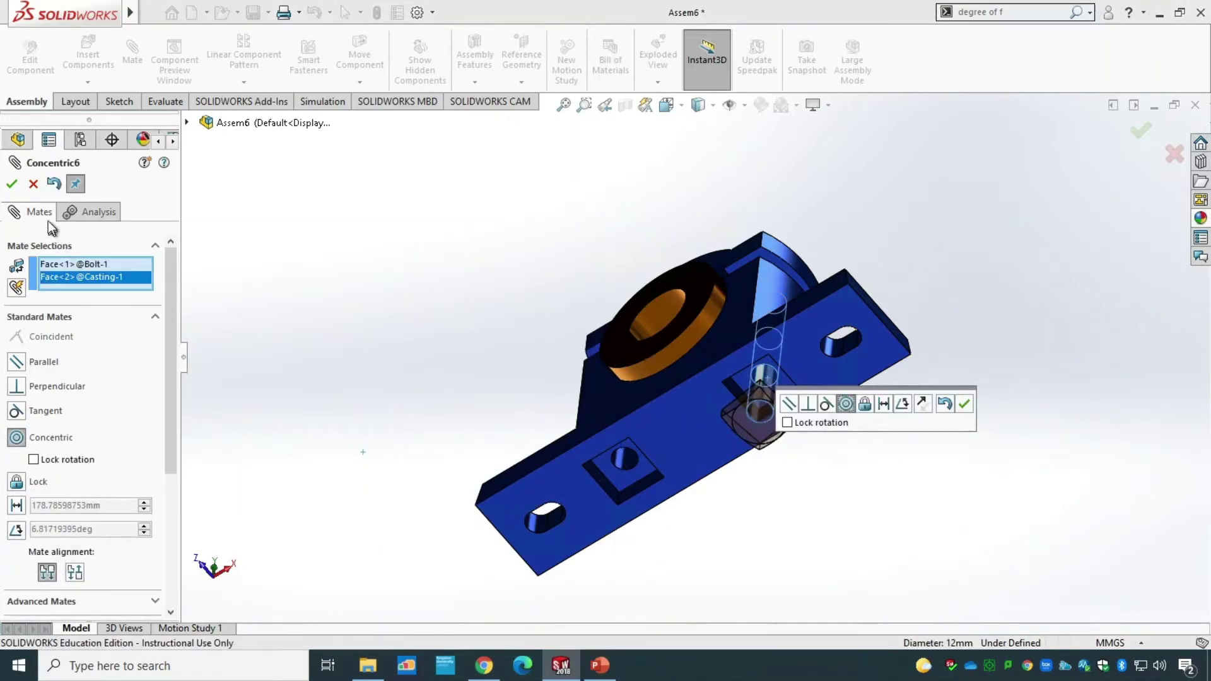
left_click(965, 406)
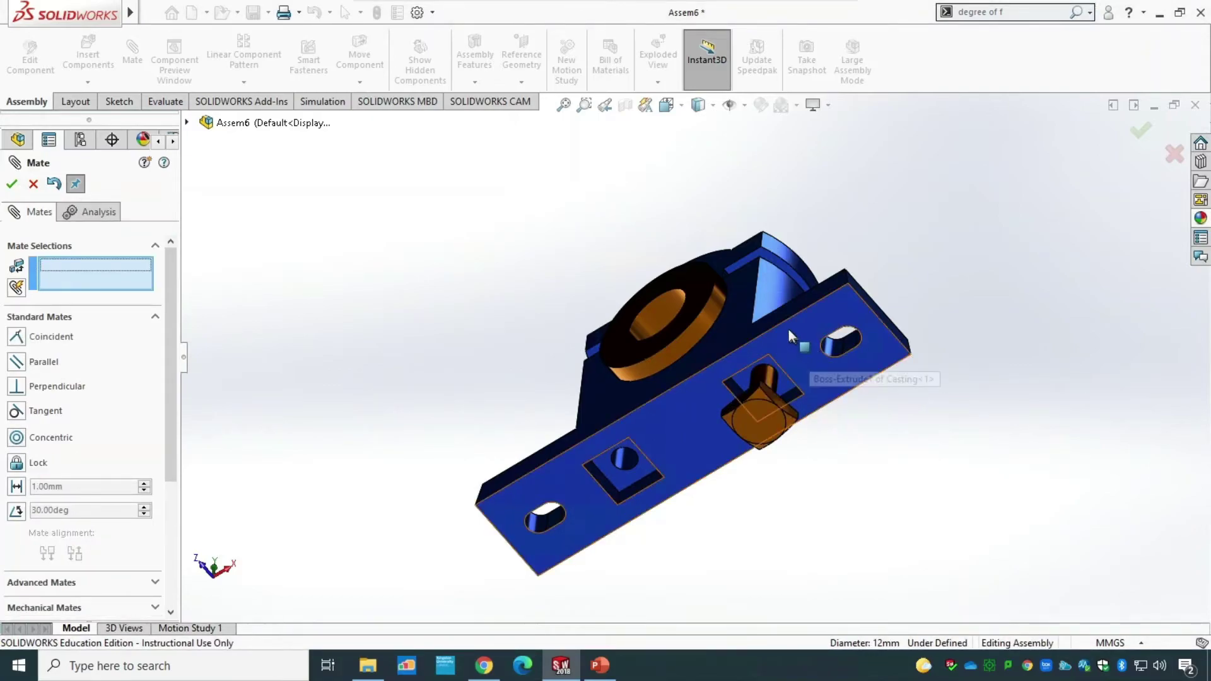
Add a Coincident mate between the shank-side face of the Bolt's head and the floor of the Casting's square recess, and finish mating.
middle_click_drag(484, 287, 478, 502)
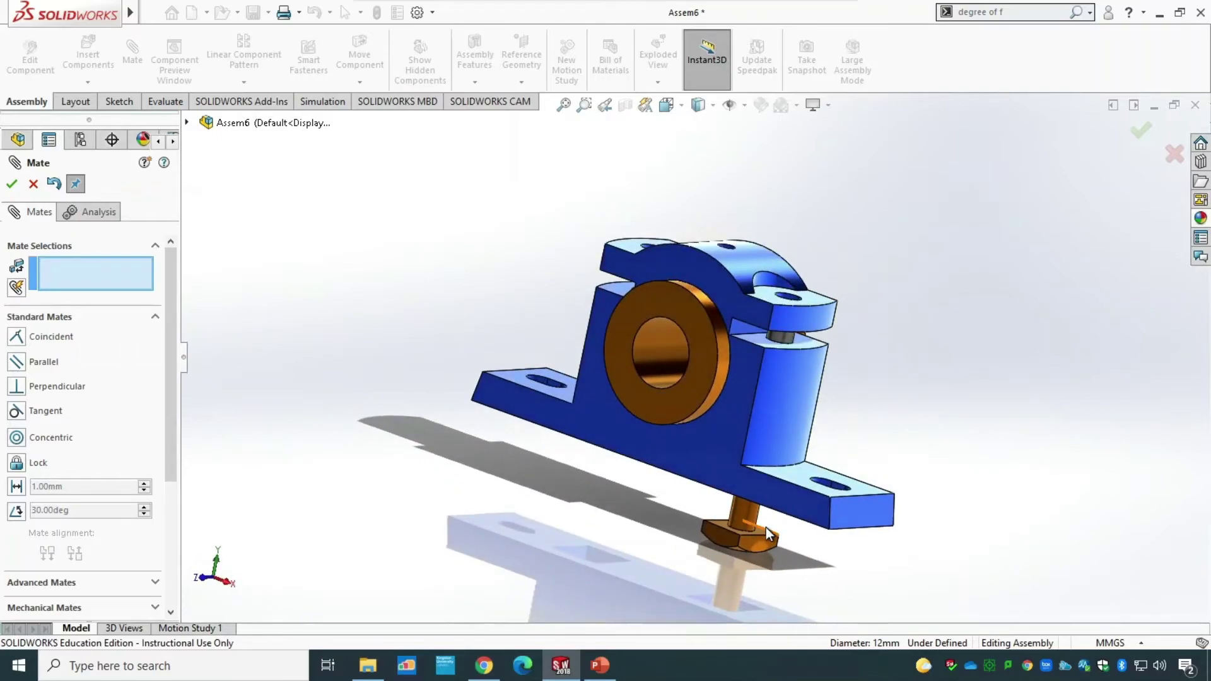
scroll(764, 529, "down", 3)
left_click(751, 515)
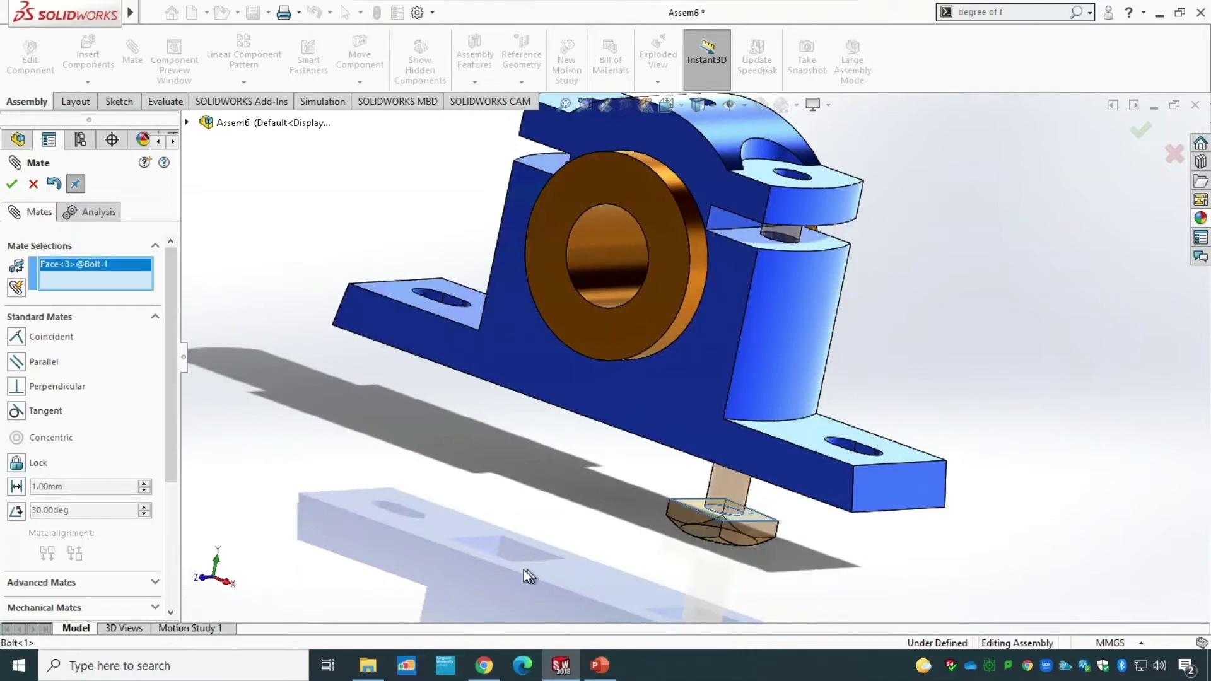
middle_click_drag(492, 481, 705, 501)
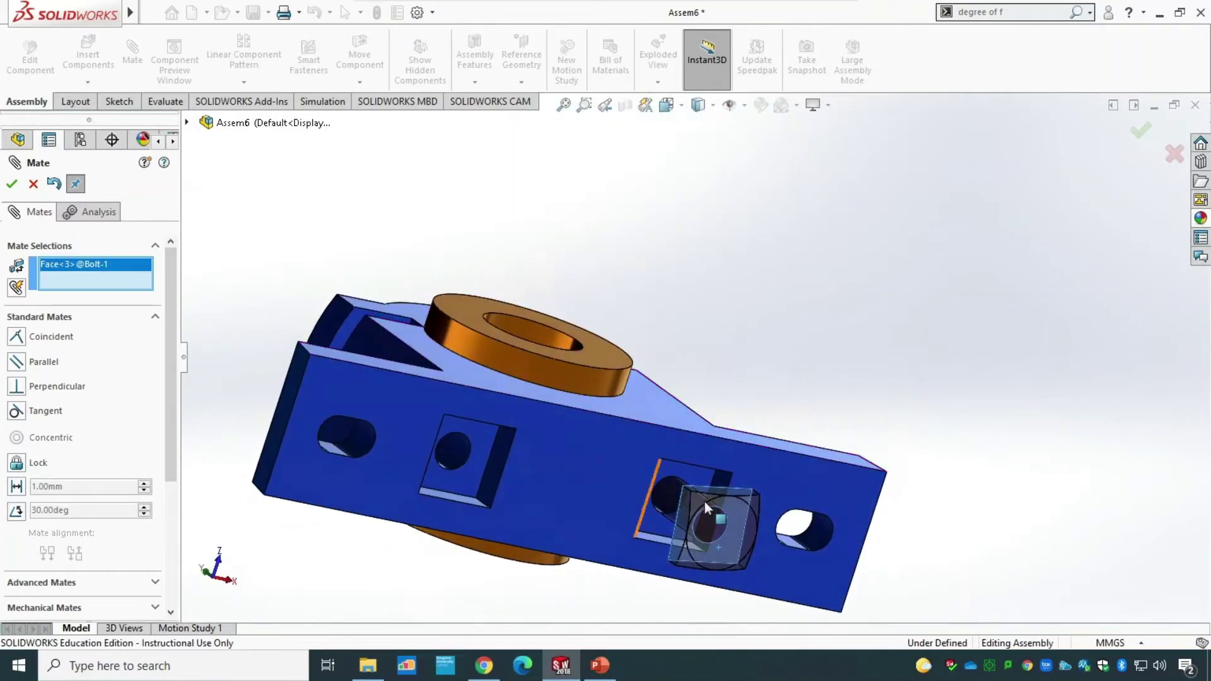
left_click(678, 472)
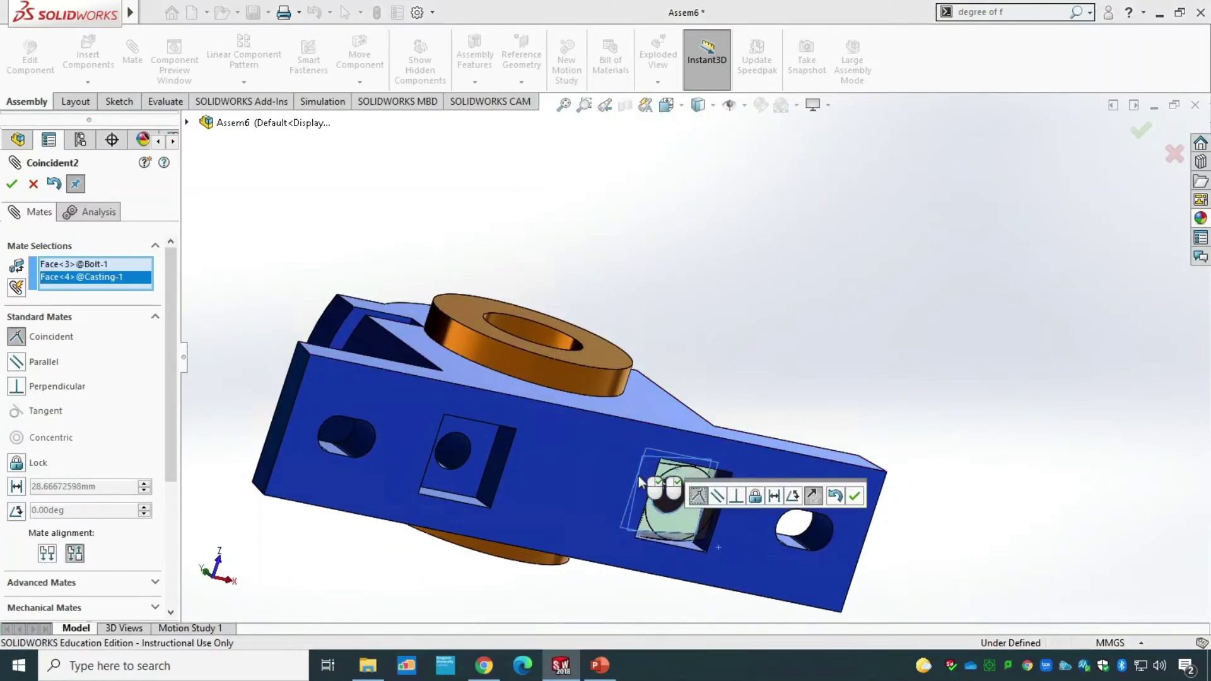
left_click(854, 496)
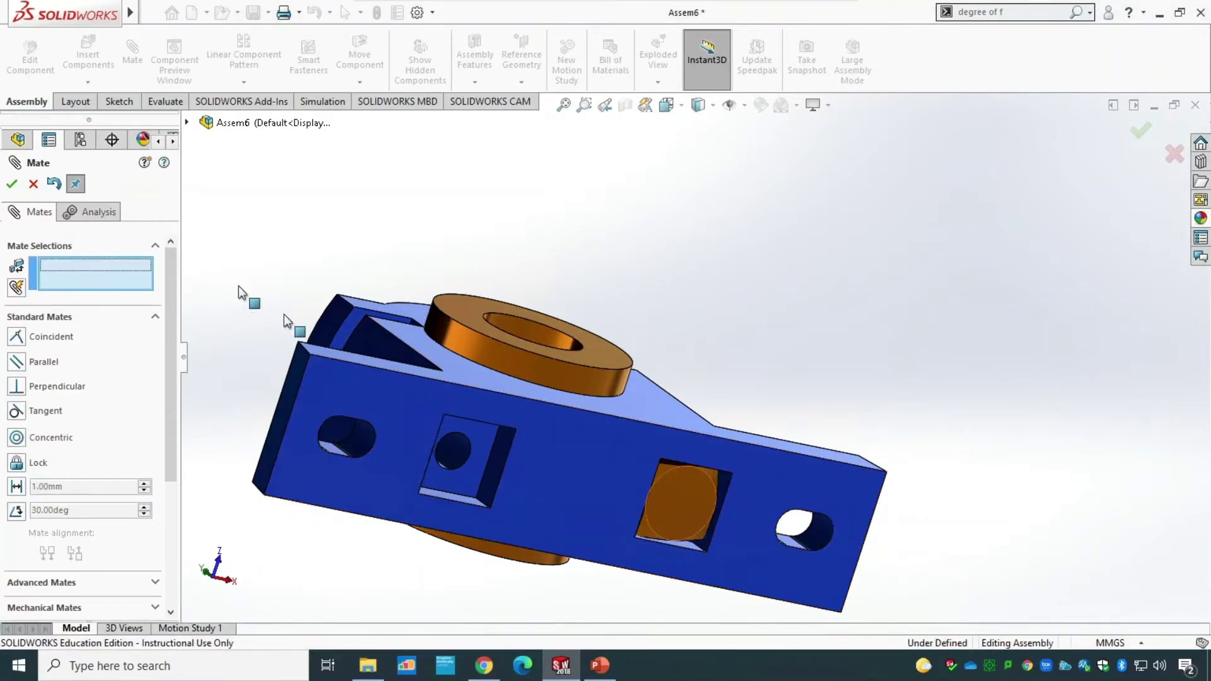
left_click(11, 183)
Try moving the Bolt, and rotate its head inside the Casting's square recess to test its remaining freedom.
scroll(709, 527, "down", 5)
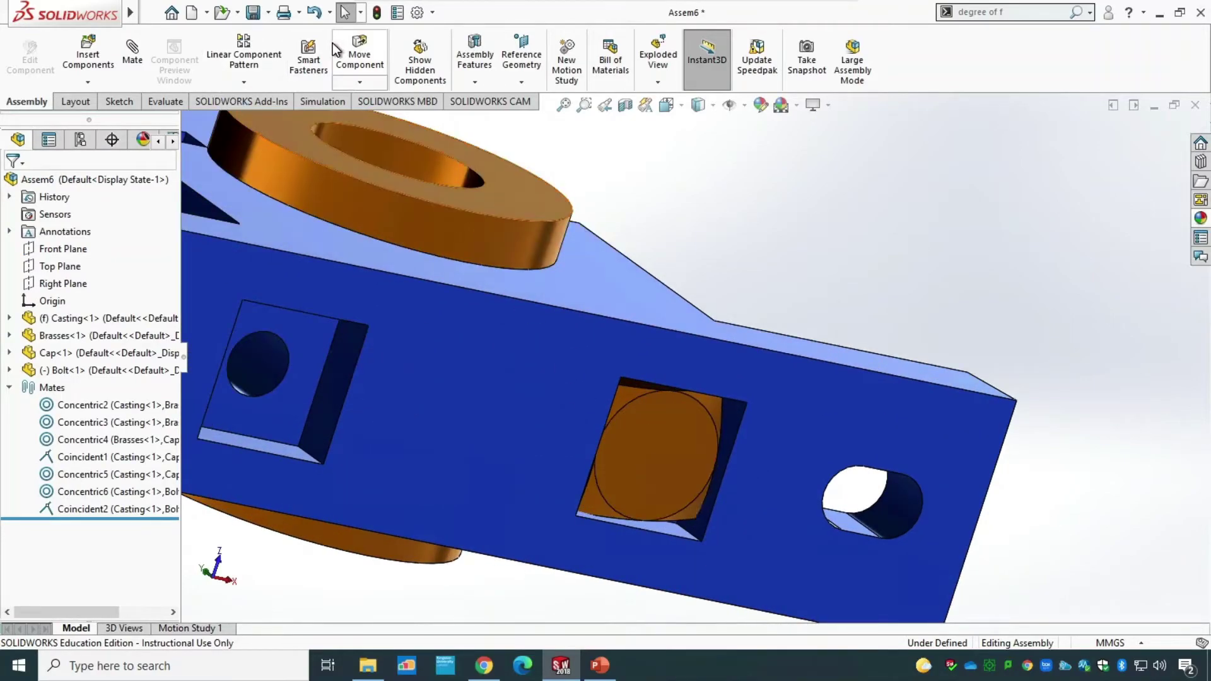
left_click(360, 51)
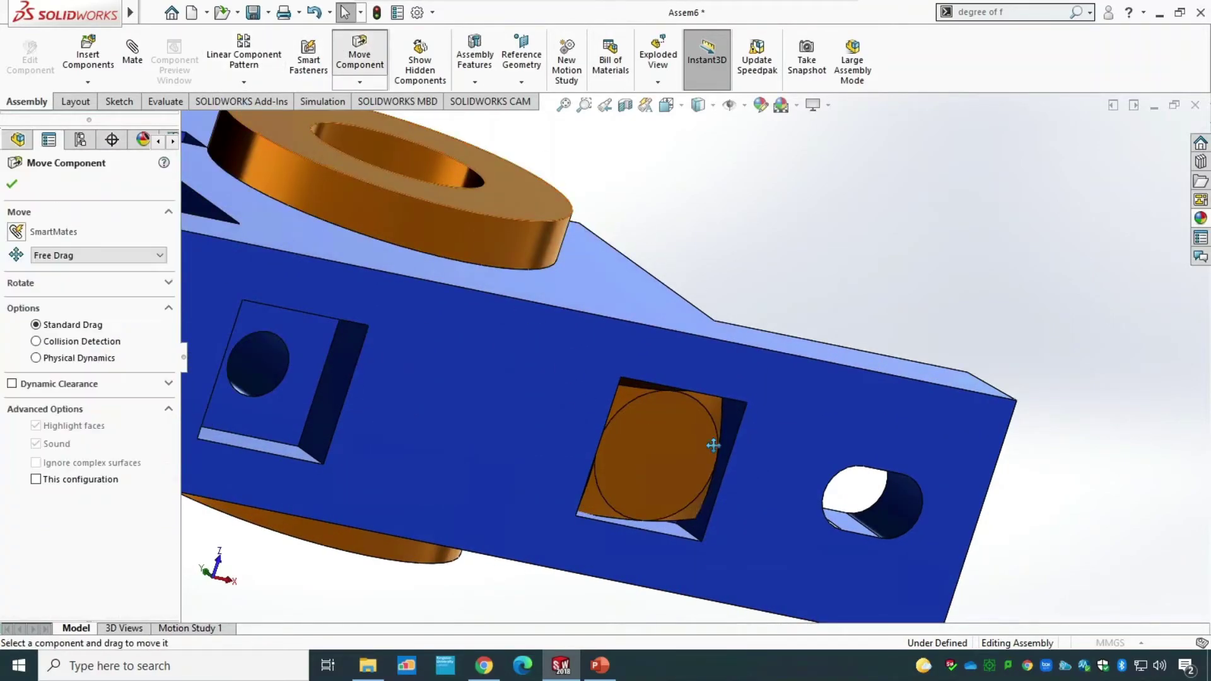
left_click(649, 444)
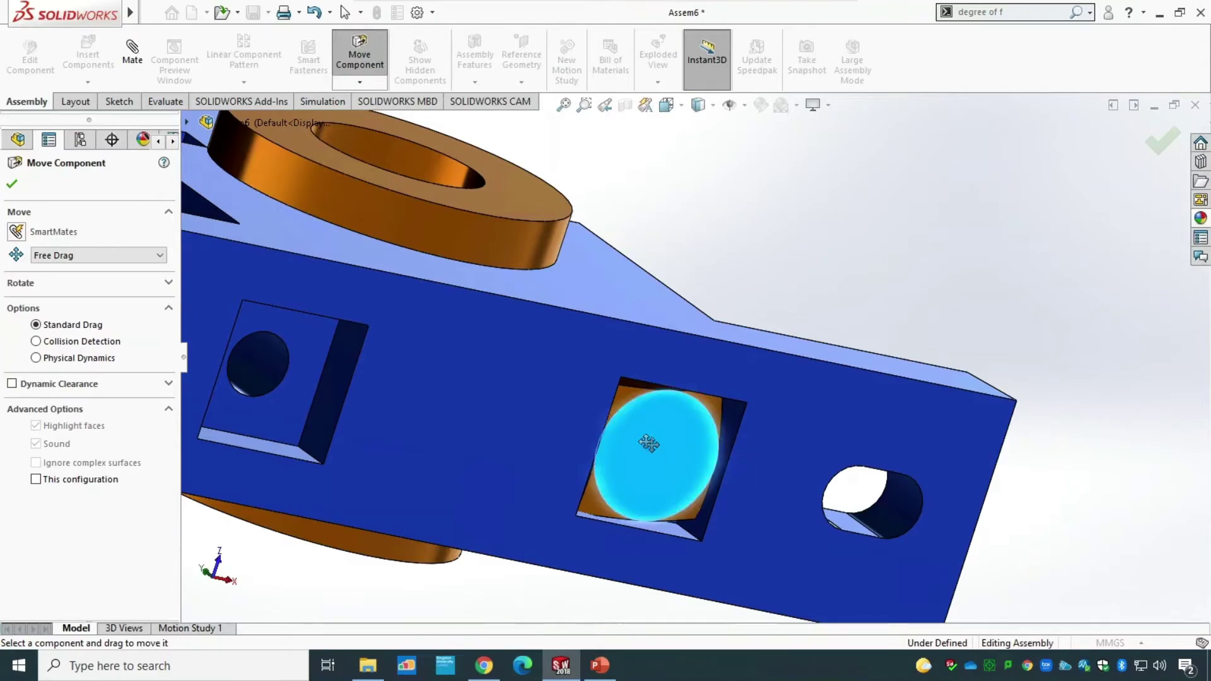
left_click(89, 285)
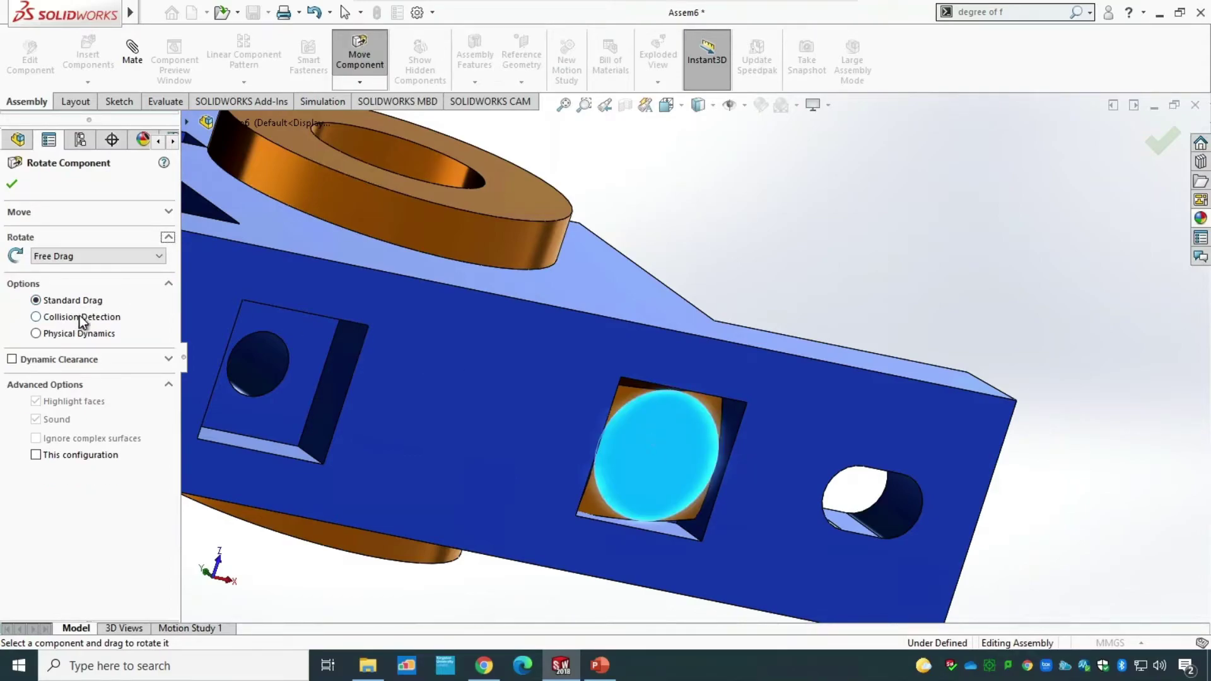
left_click_drag(697, 446, 700, 499)
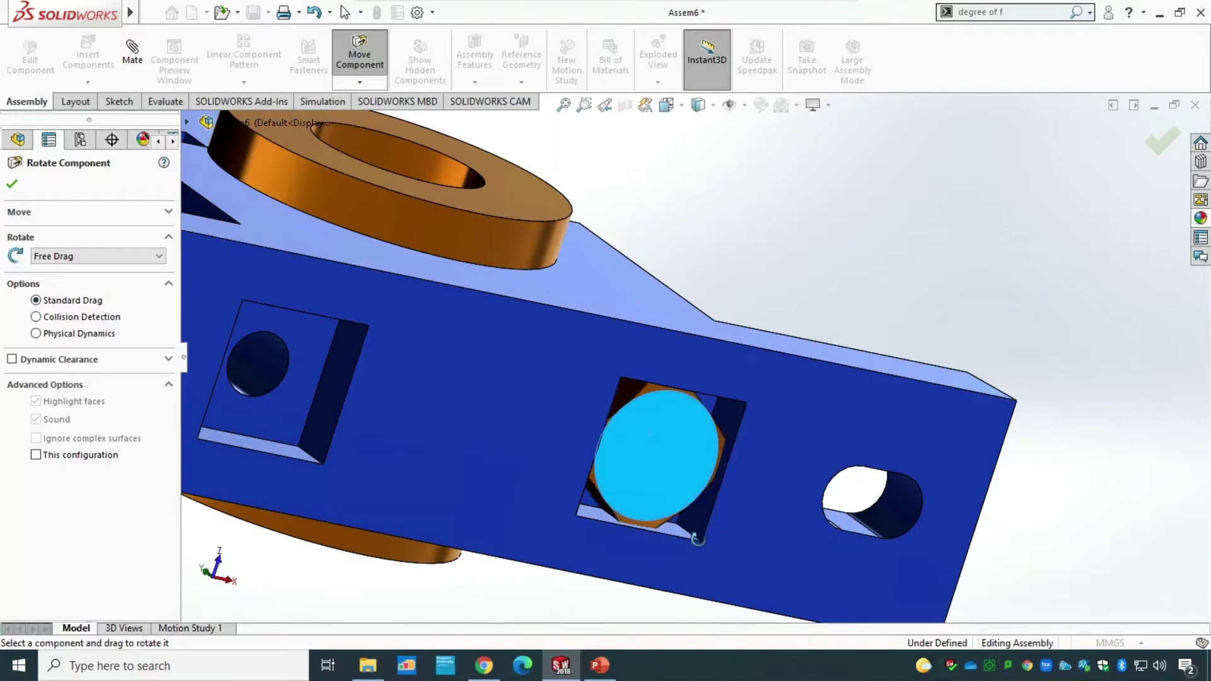
left_click(12, 183)
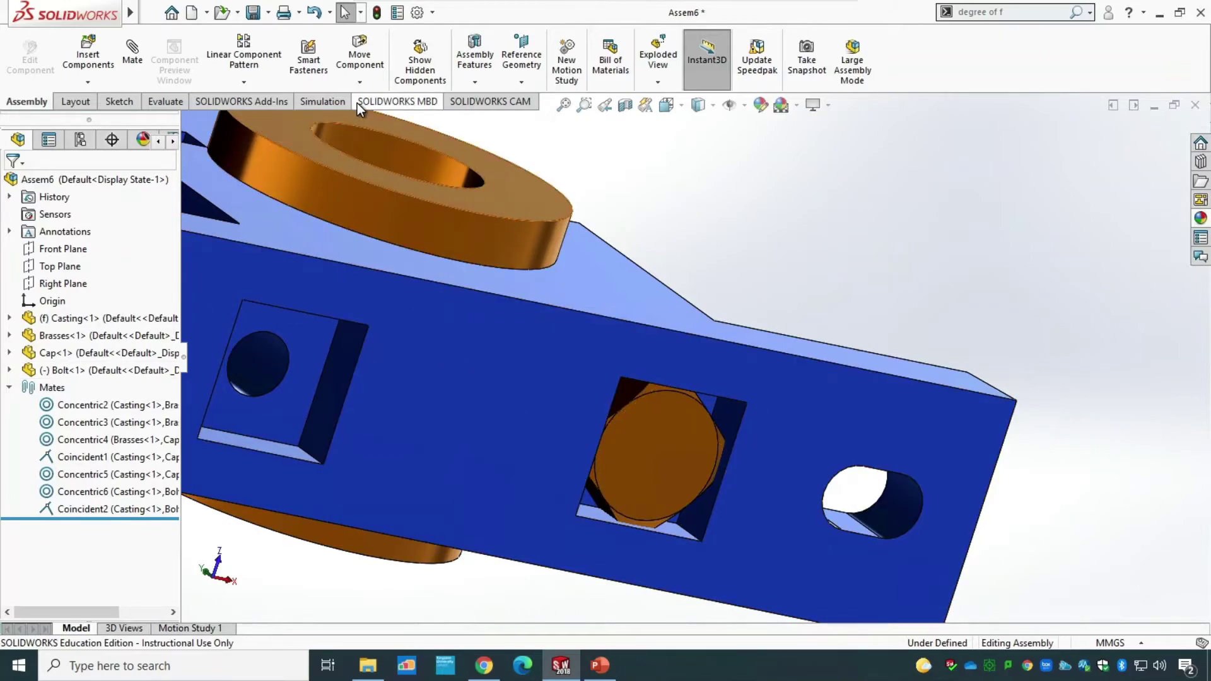
Add a Parallel mate between a side face of the Bolt's head and a side wall of the Casting's square recess, and finish mating.
left_click(132, 58)
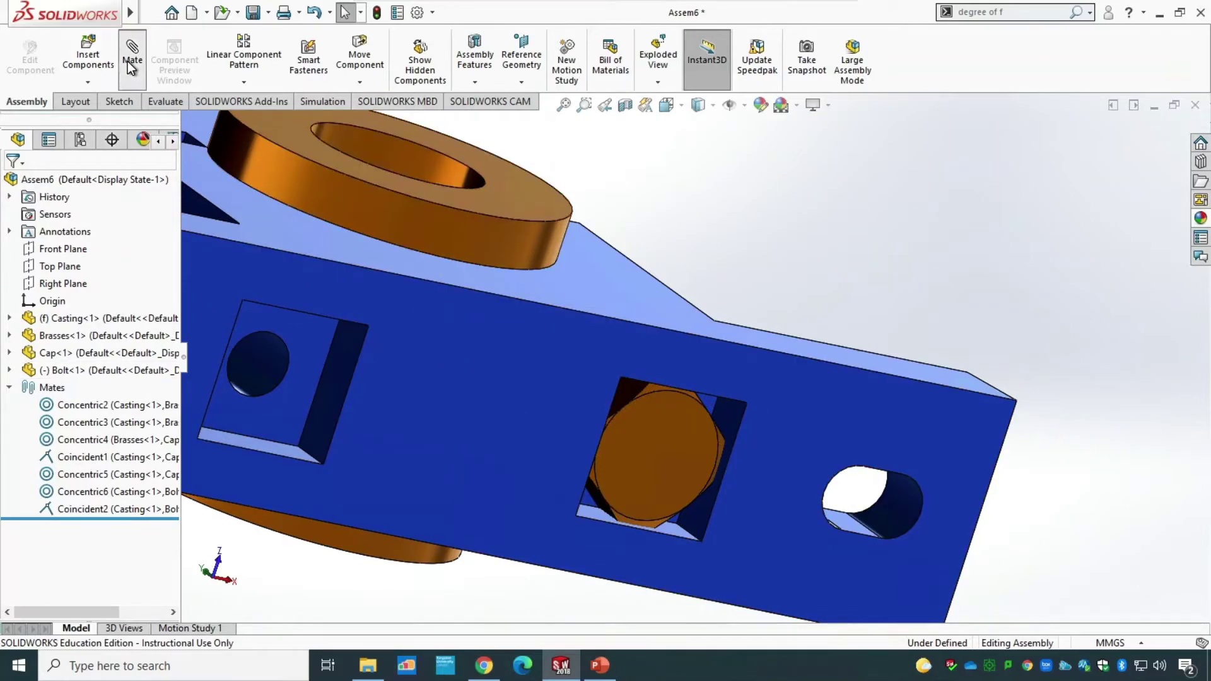
middle_click_drag(890, 210, 786, 227)
left_click(669, 408)
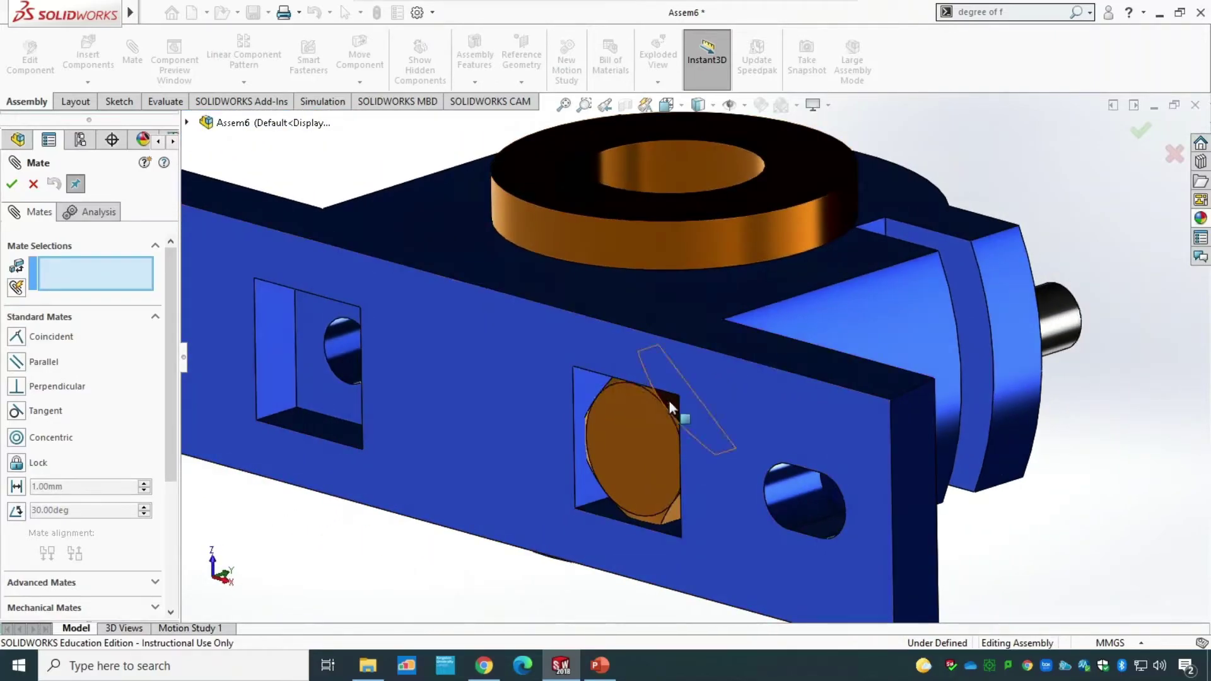
middle_click_drag(1143, 413, 897, 278)
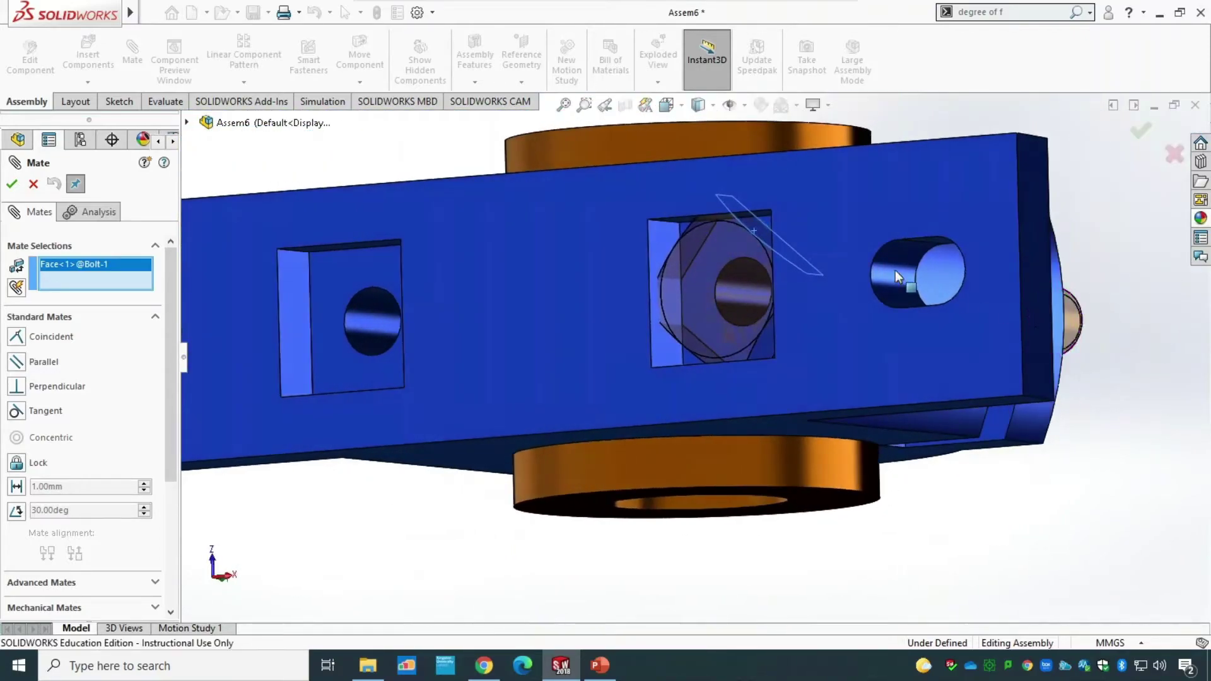
left_click(681, 222)
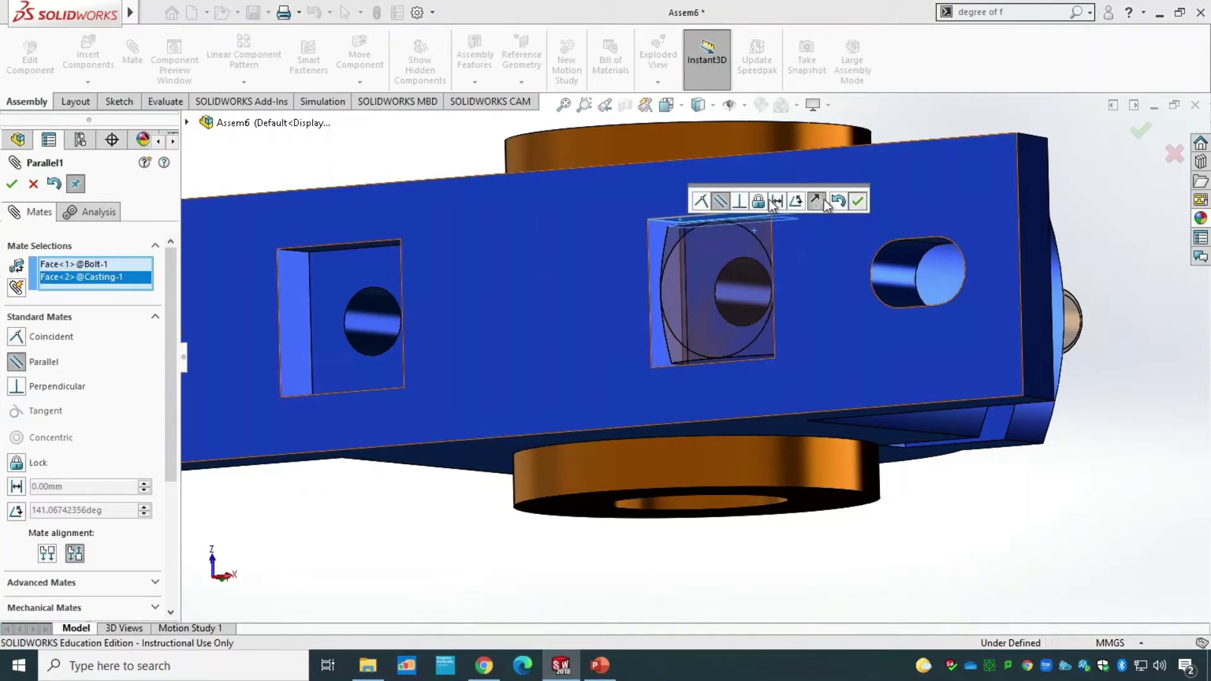
left_click(857, 201)
left_click(13, 186)
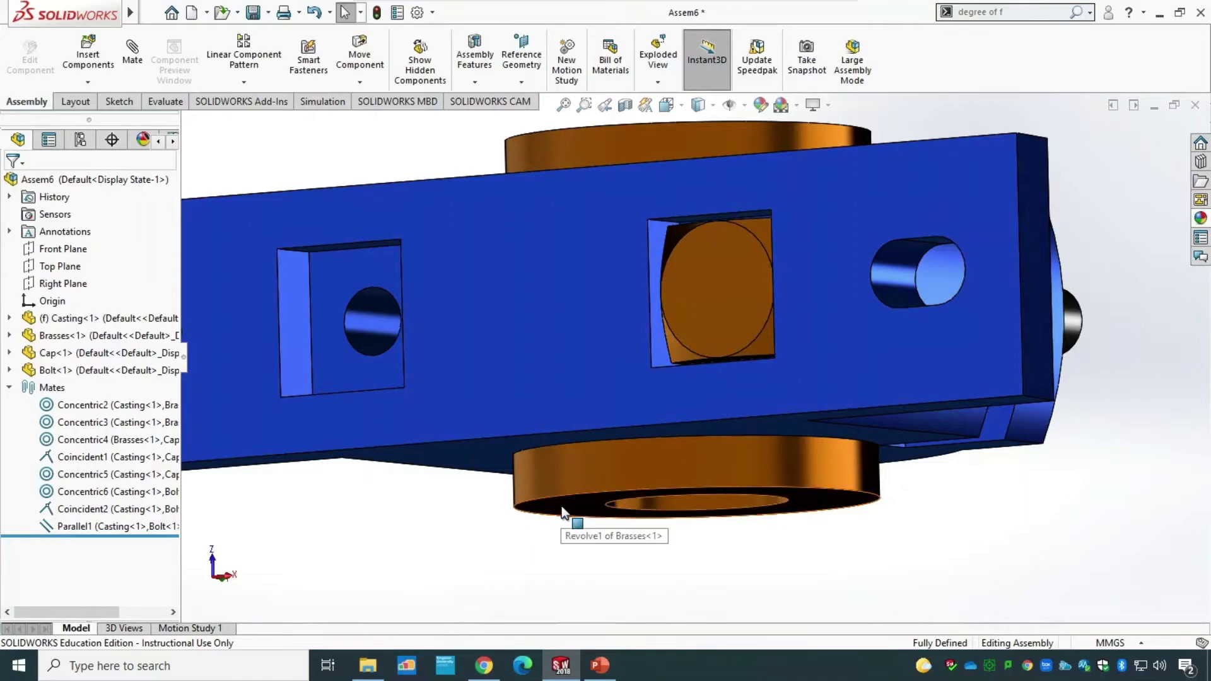
Insert the Lock nut part from the Plummer Block Assembly folder and place it in free space beside the Cap.
key("ctrl+7")
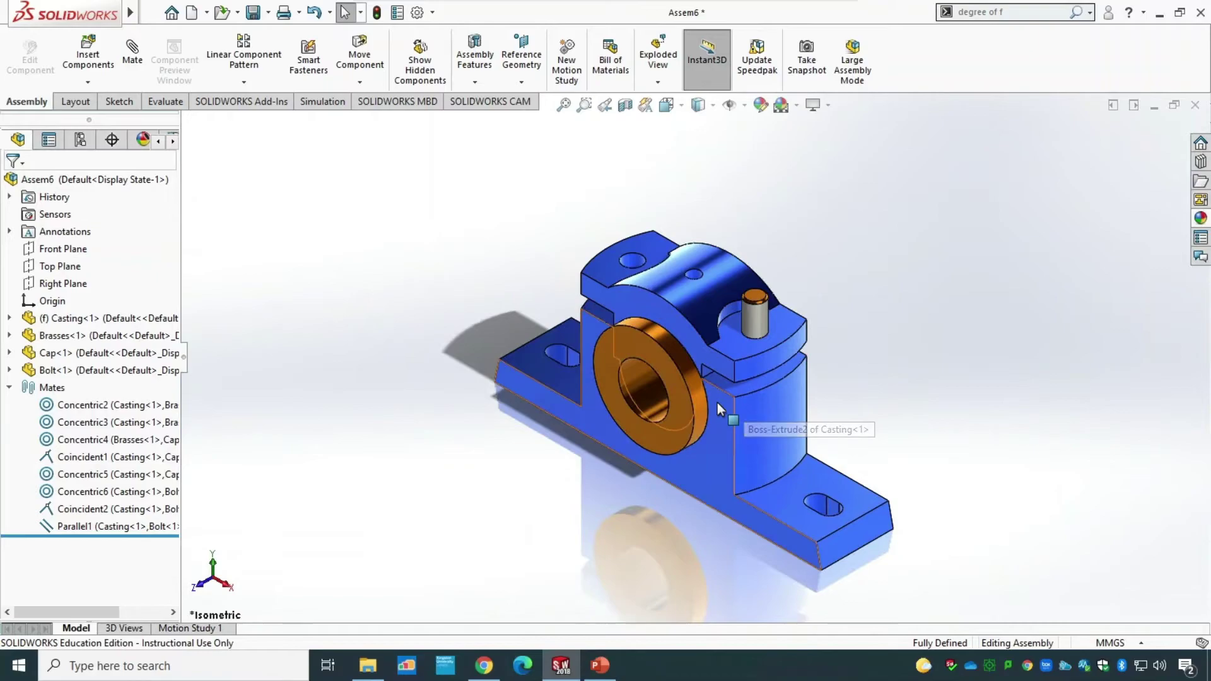
left_click(111, 61)
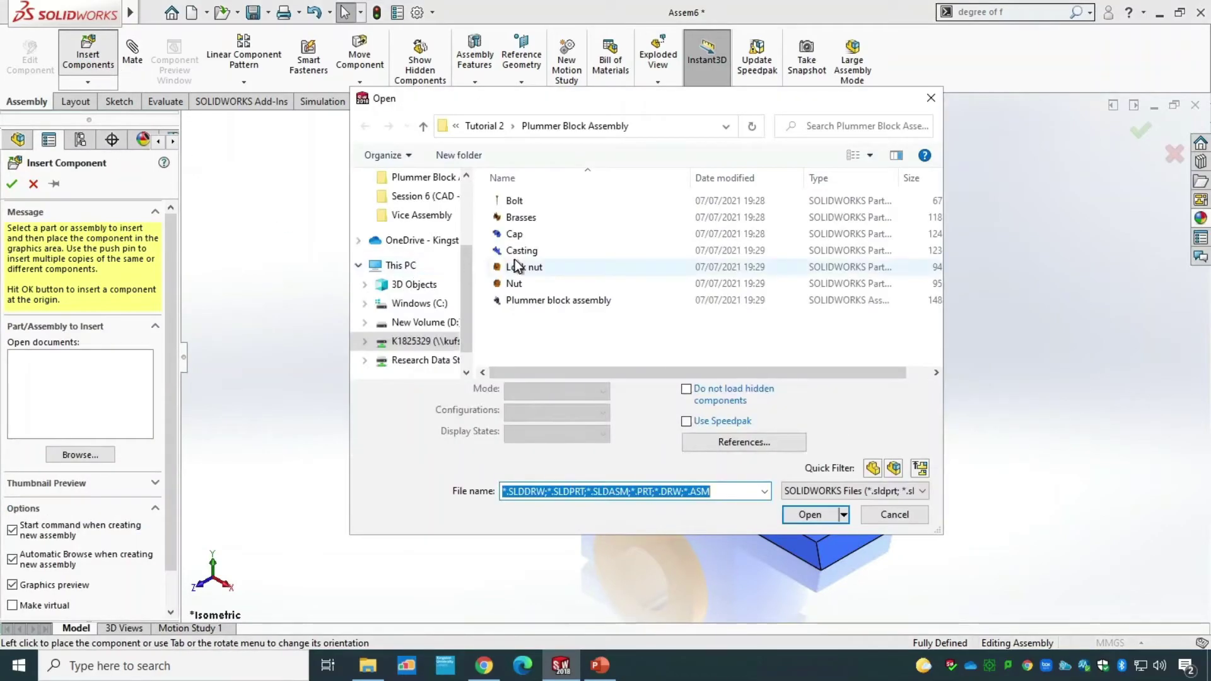
left_click(516, 266)
left_click(810, 514)
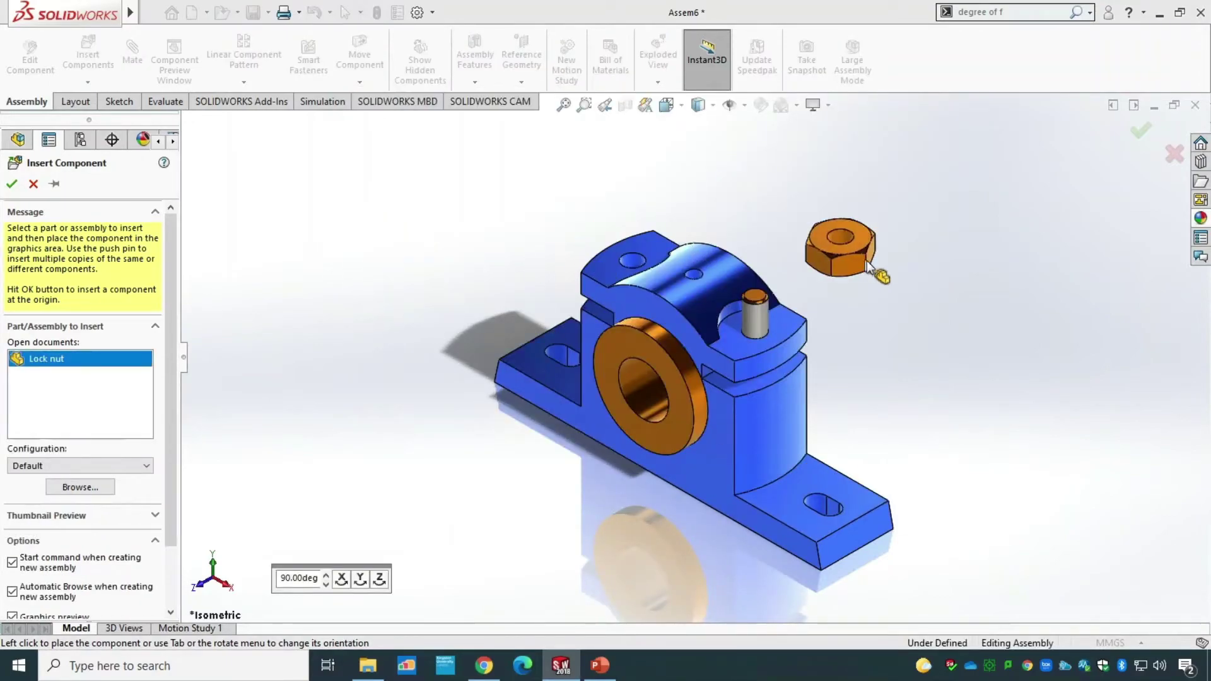
left_click(906, 301)
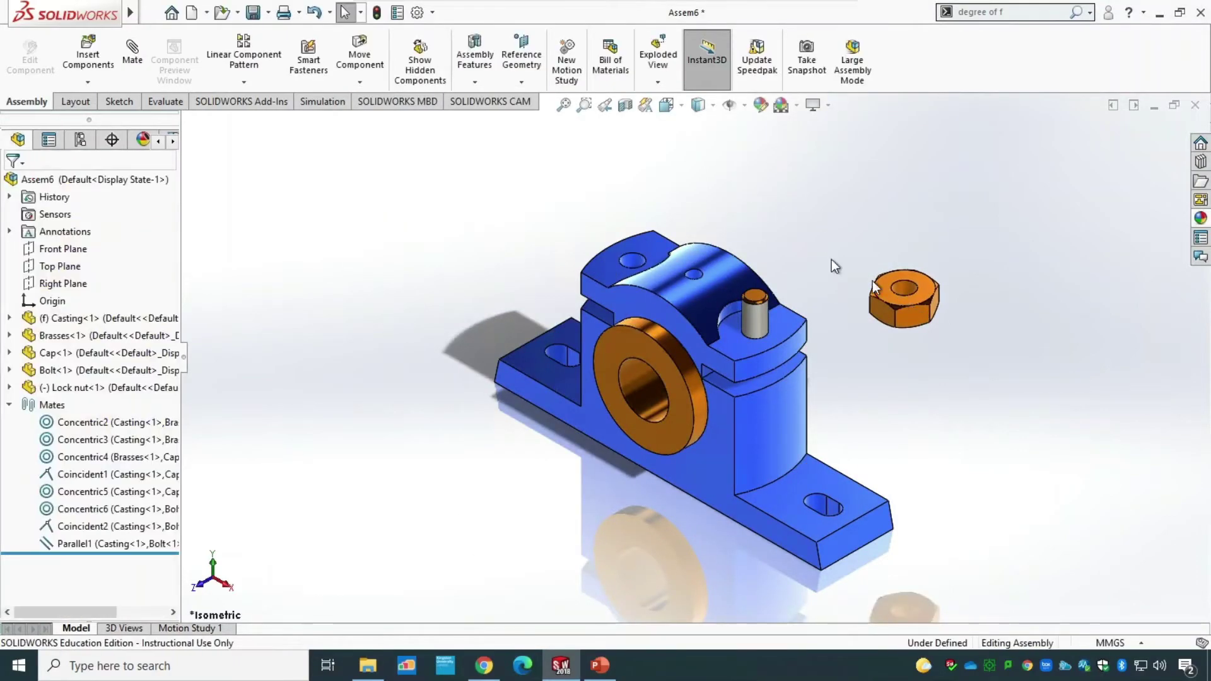
Add a Concentric mate between the Lock nut's hole and the Bolt's shank, and finish mating.
left_click(134, 54)
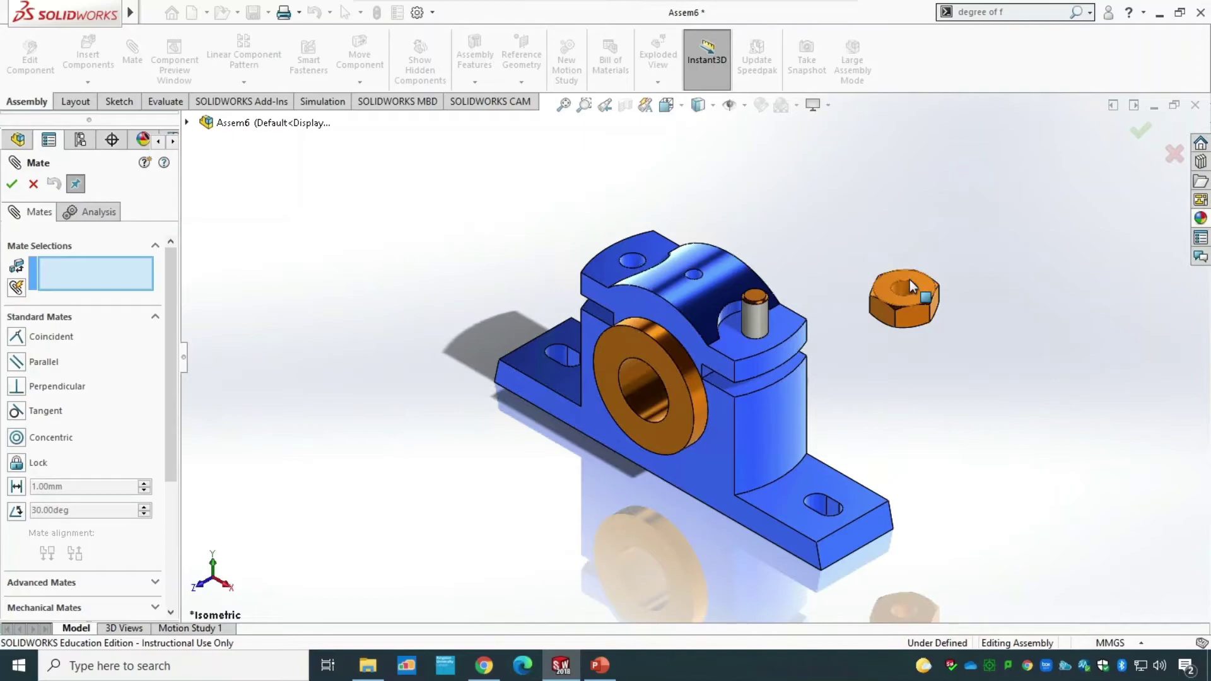
scroll(910, 279, "down", 4)
left_click(858, 311)
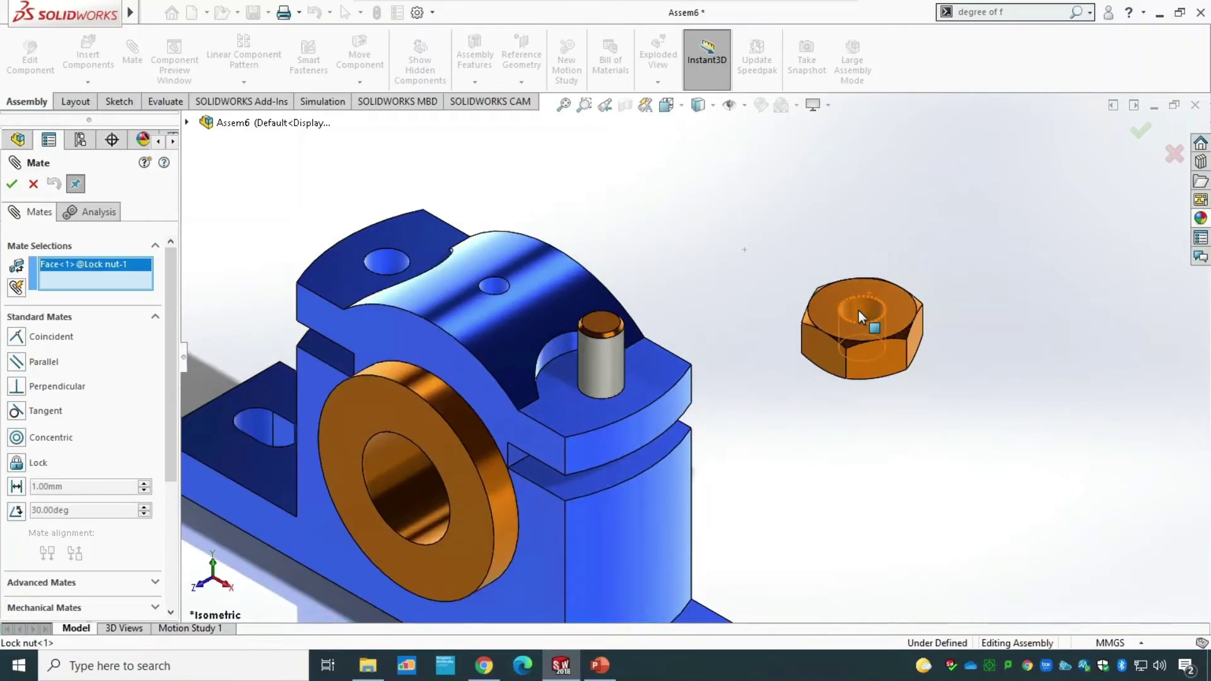
left_click(607, 362)
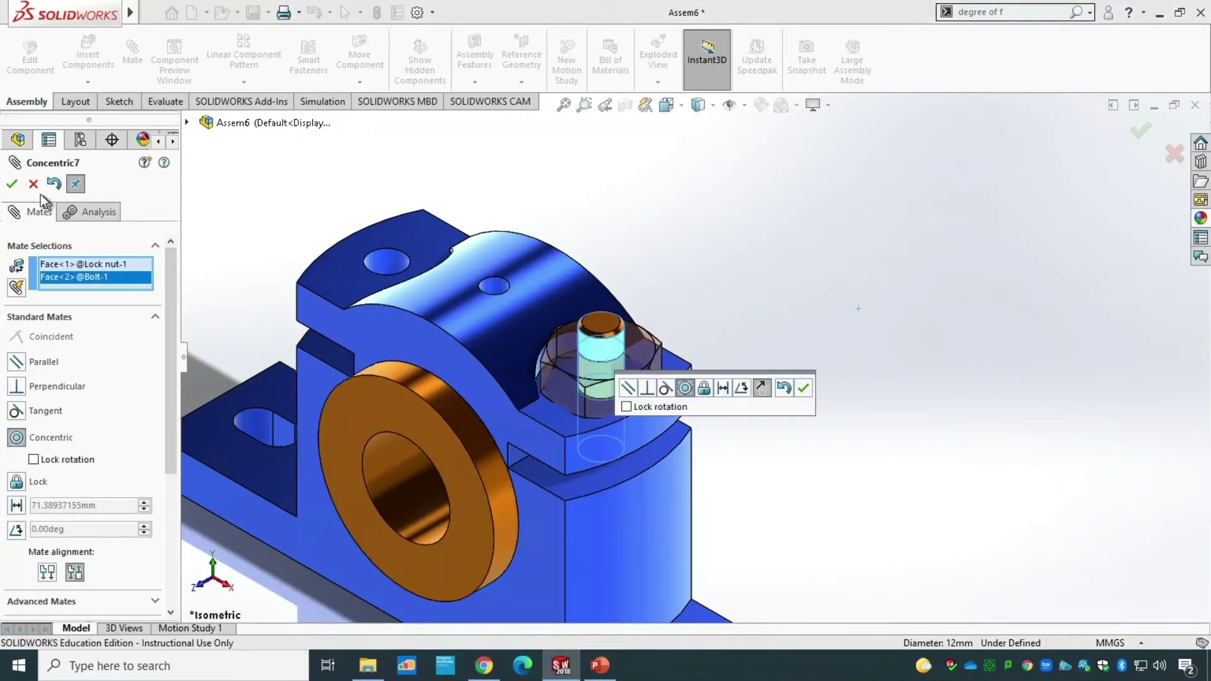
left_click(11, 183)
key("f")
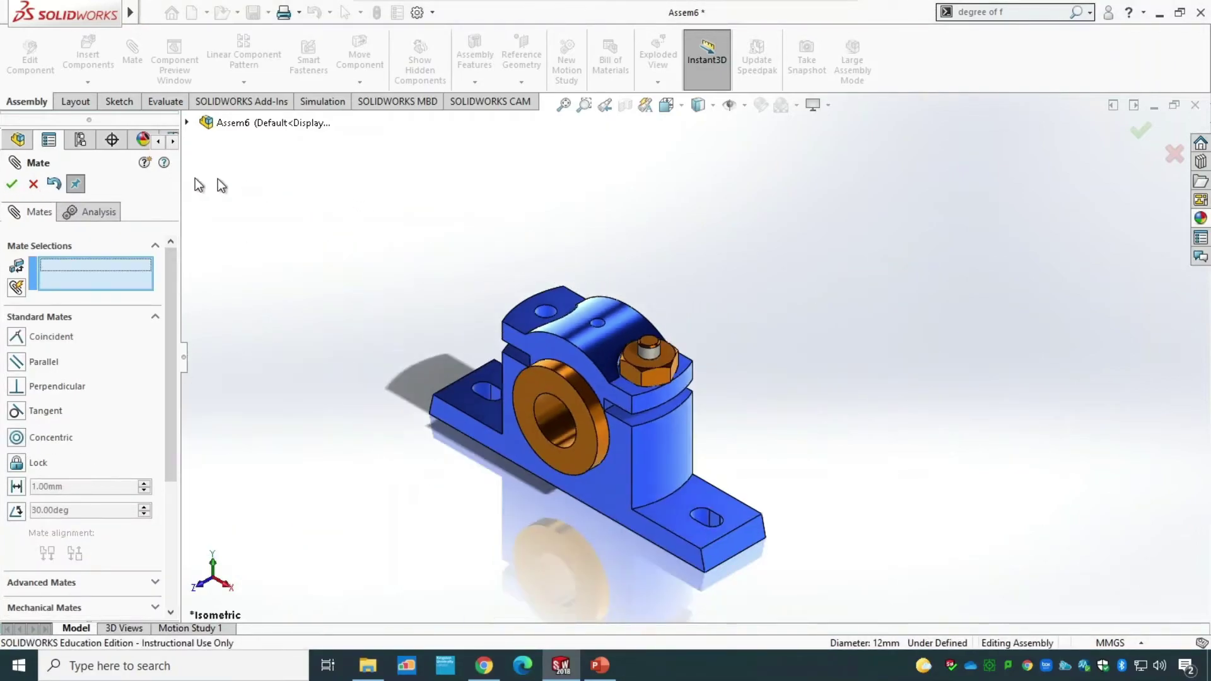
left_click(11, 183)
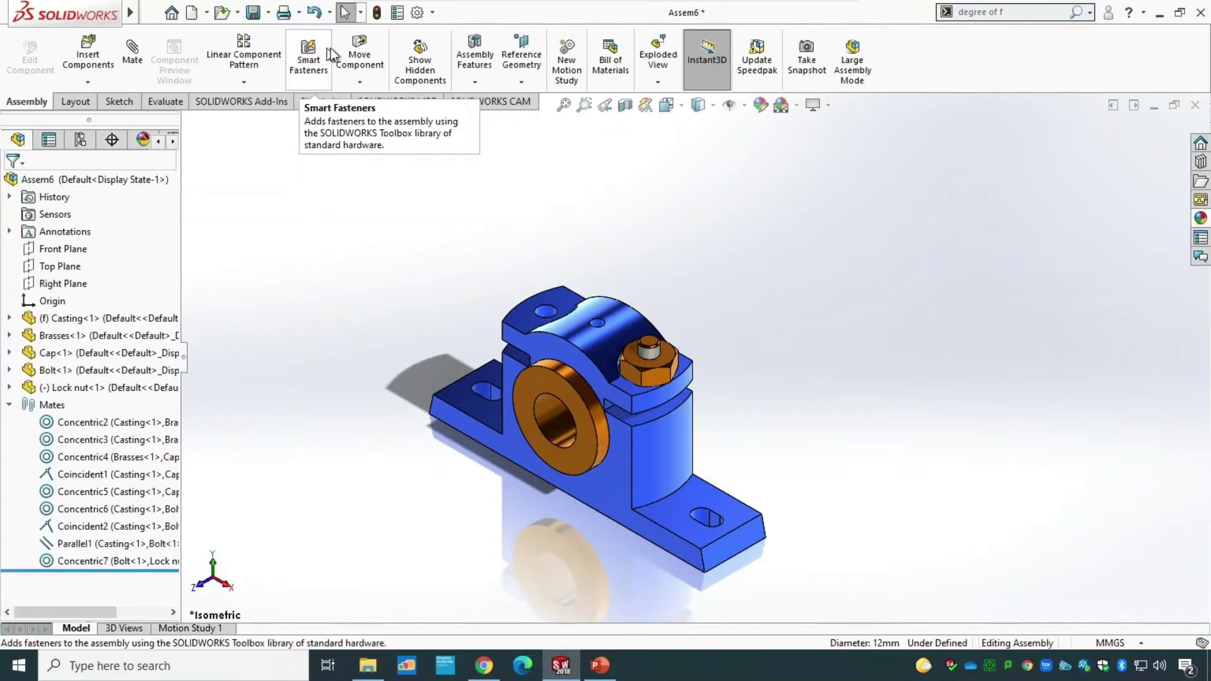
Slide the Lock nut up along the Bolt's axis clear of the Cap and rotate it about that axis.
left_click(366, 47)
left_click_drag(655, 368, 662, 297)
left_click(21, 283)
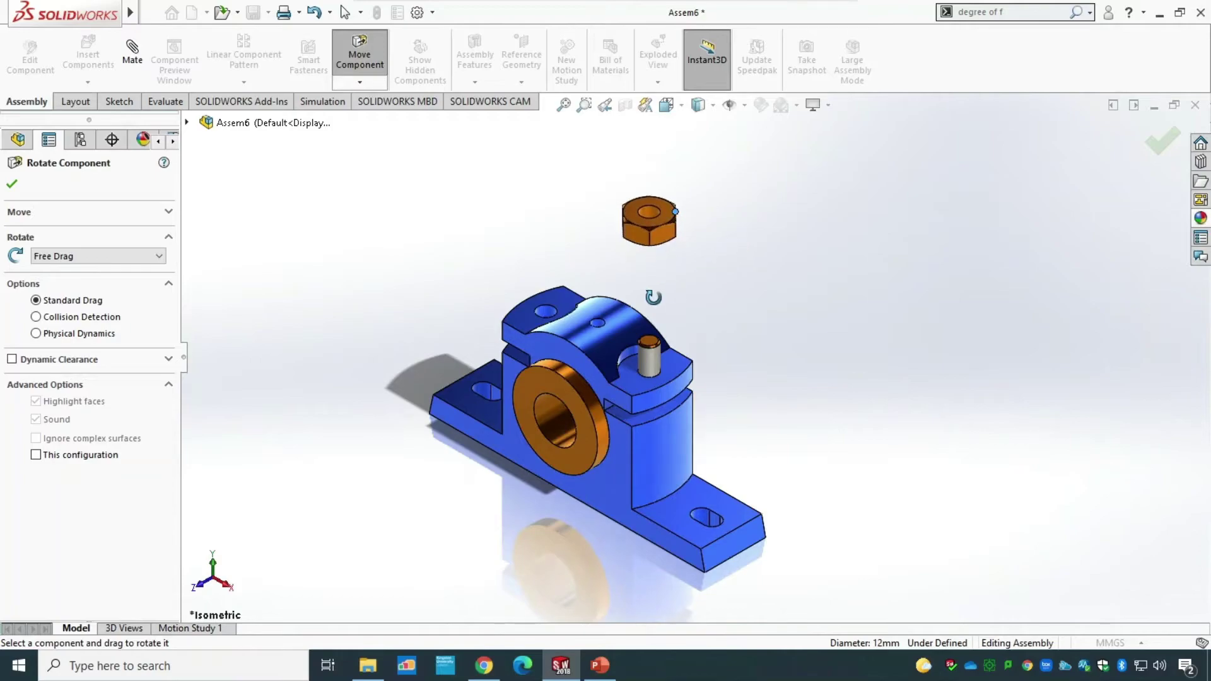
left_click(12, 186)
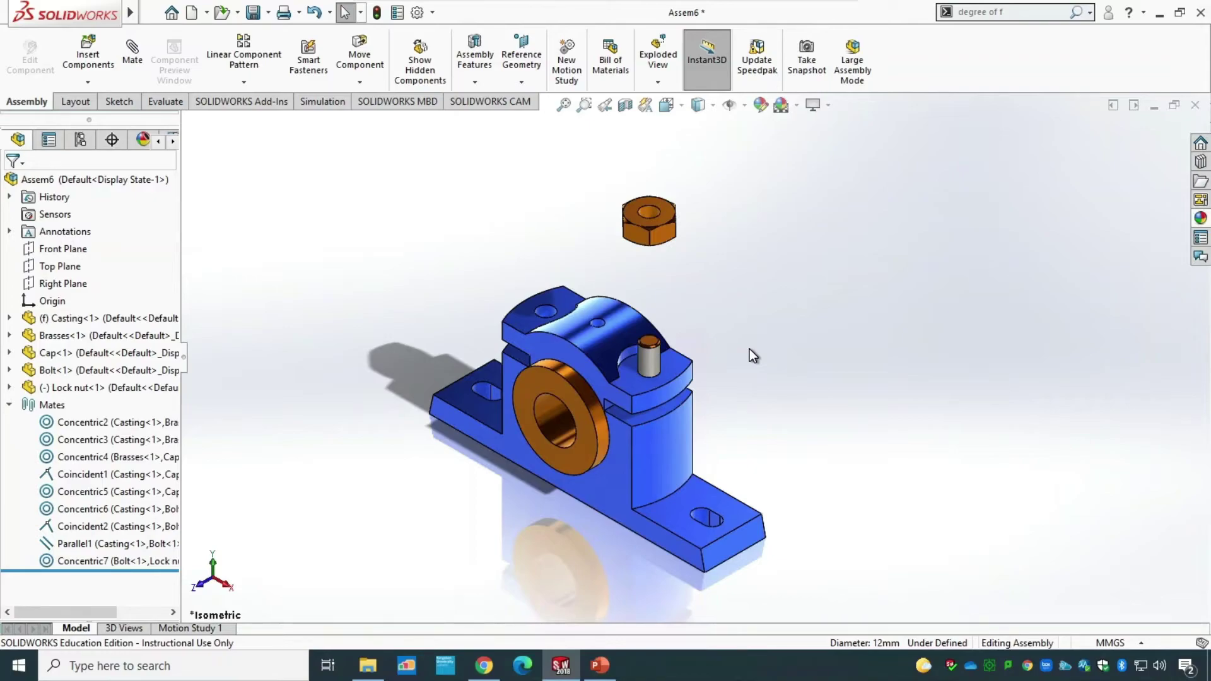
Add a Coincident mate between the Cap's flat top face around the Bolt and the Lock nut's underside, and finish mating.
left_click(139, 62)
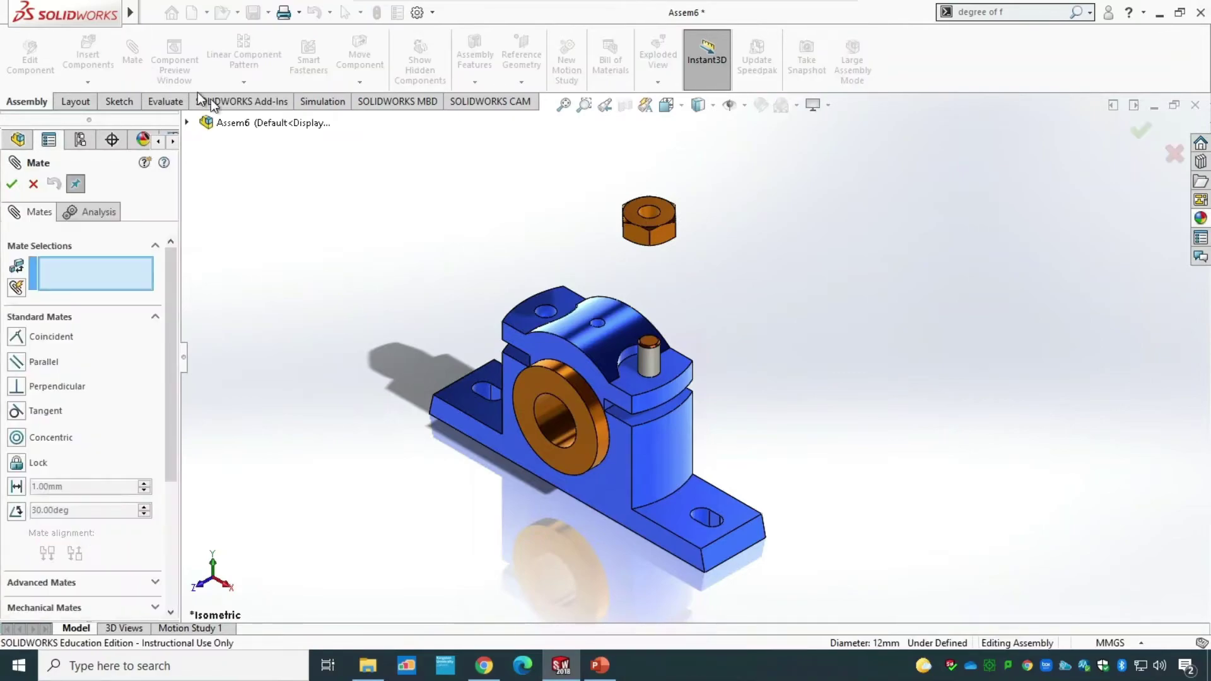
left_click(675, 367)
middle_click_drag(905, 387, 694, 208)
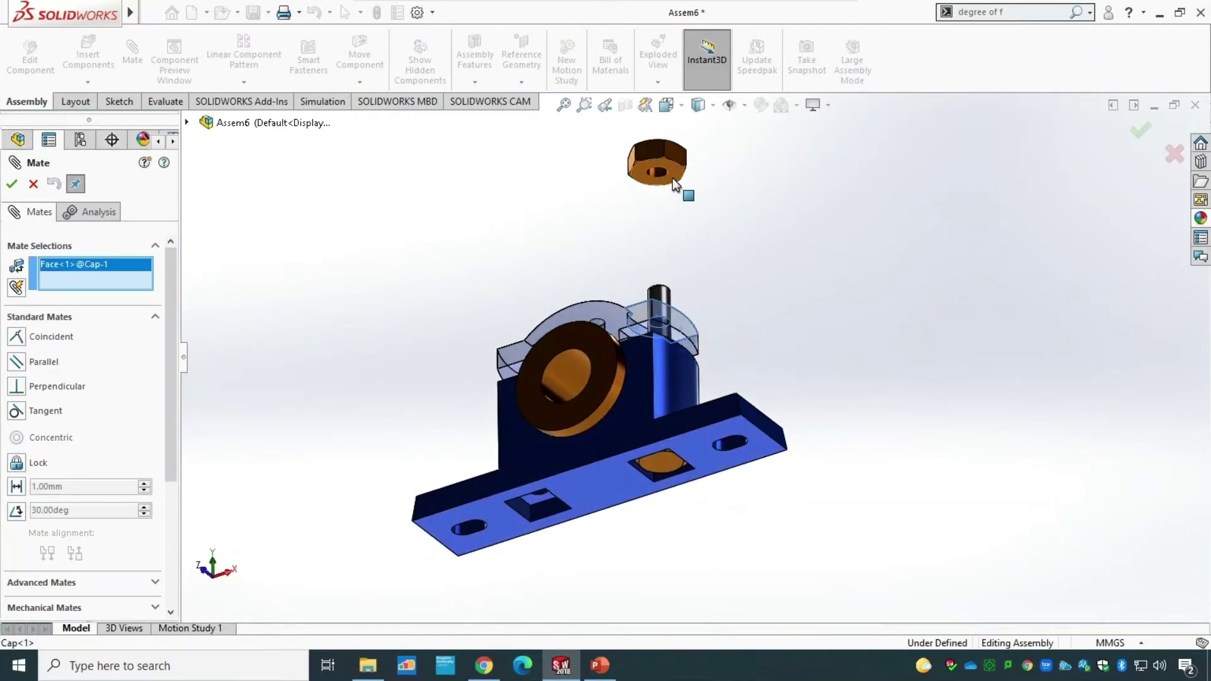
left_click(672, 178)
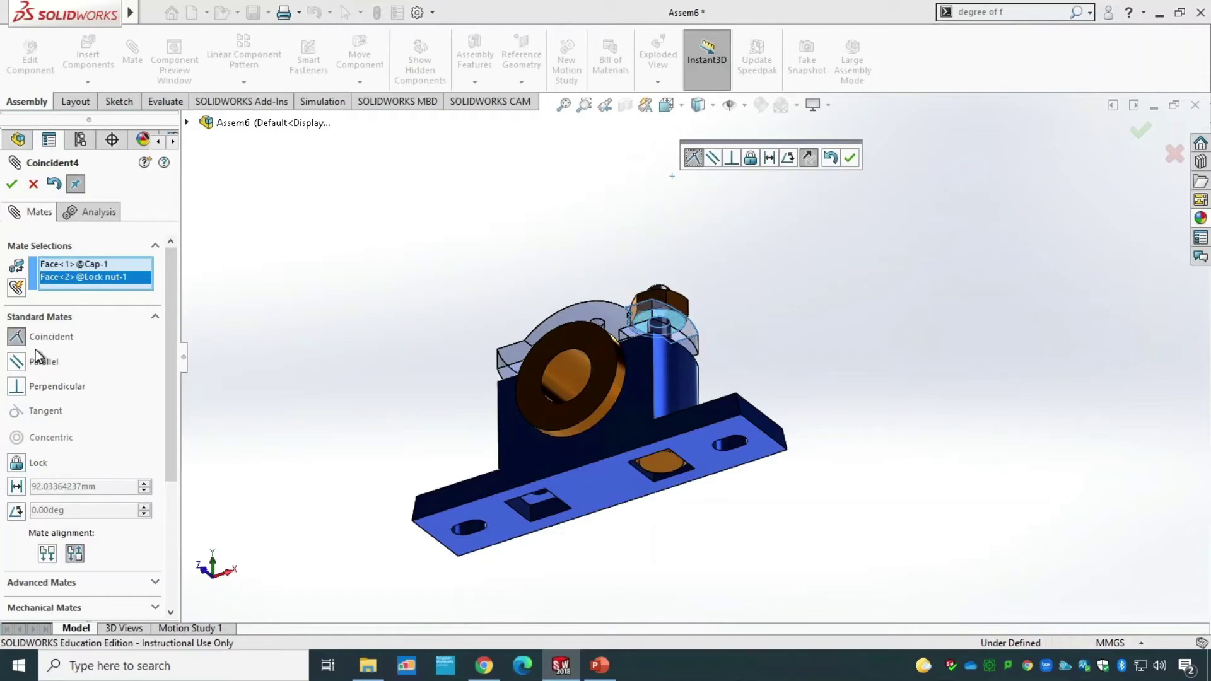
left_click(11, 184)
middle_click_drag(838, 360, 816, 545)
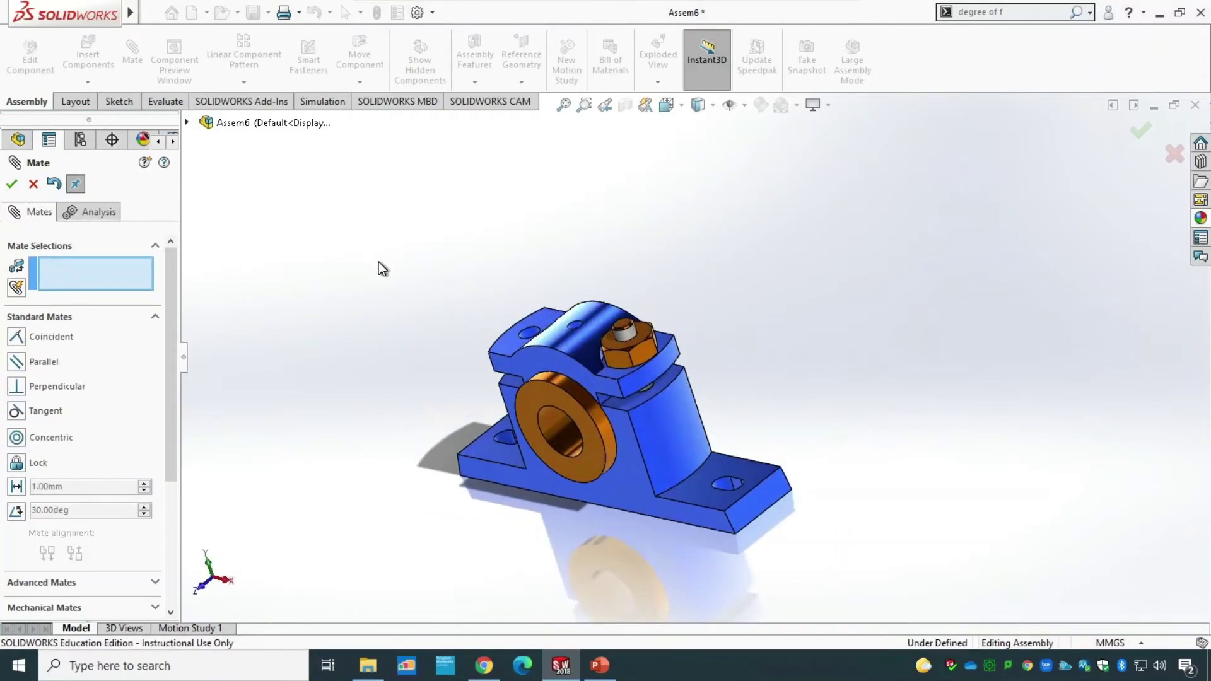
left_click(11, 183)
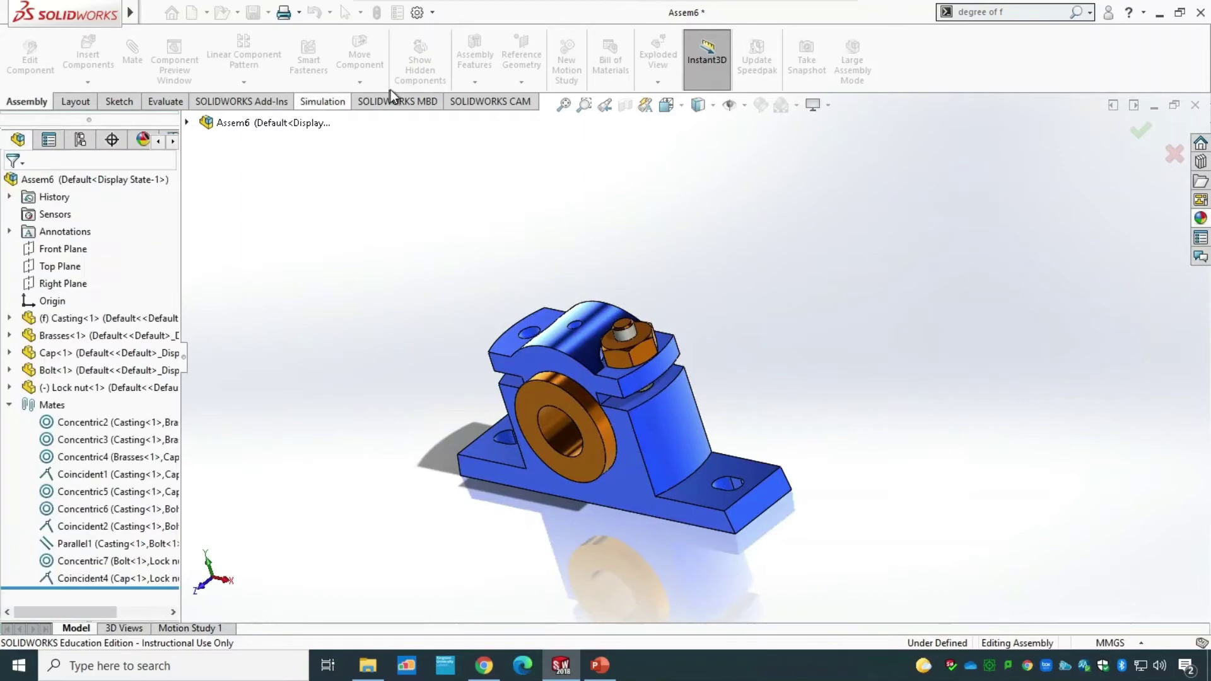
Rotate the Lock nut about the Bolt's axis on the Cap with Move Component in Free Drag mode.
left_click(359, 57)
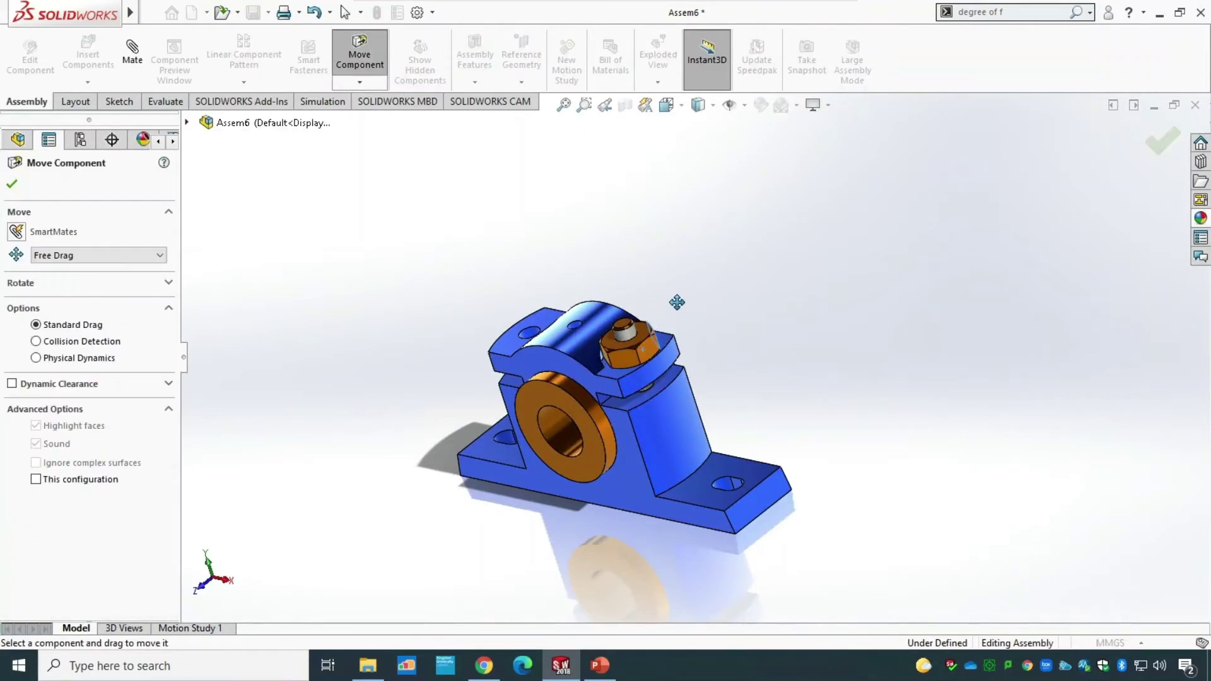
left_click_drag(653, 348, 594, 377)
left_click(12, 184)
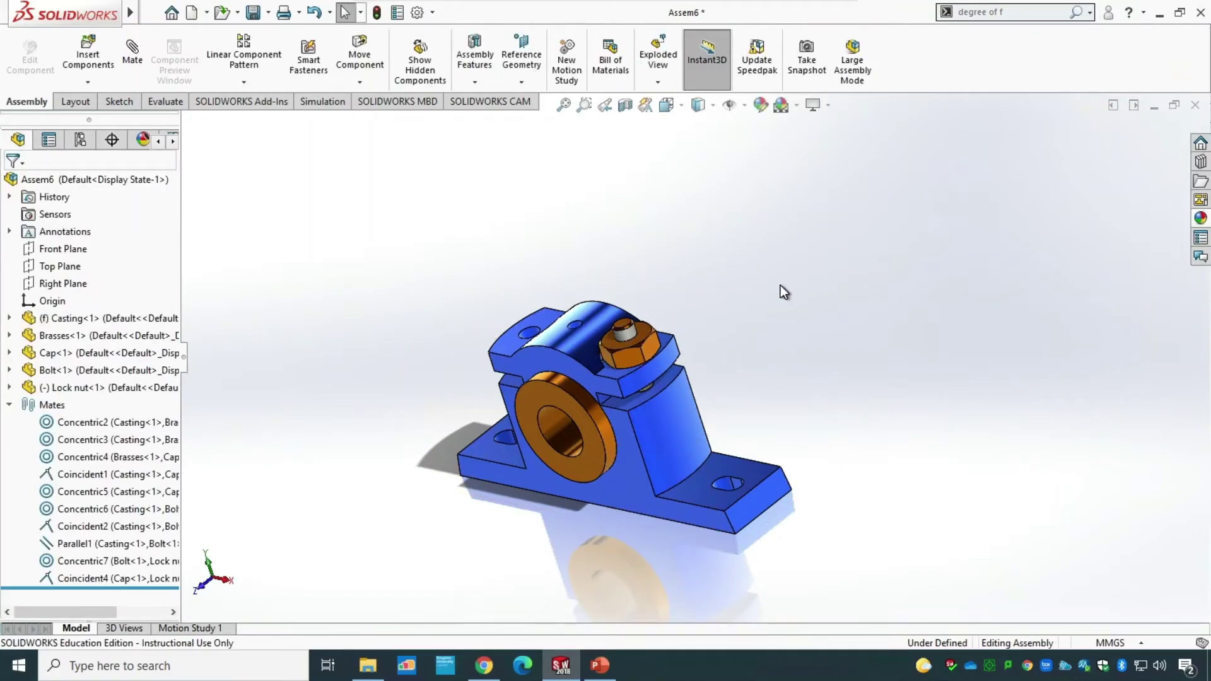
middle_click_drag(762, 349, 790, 321)
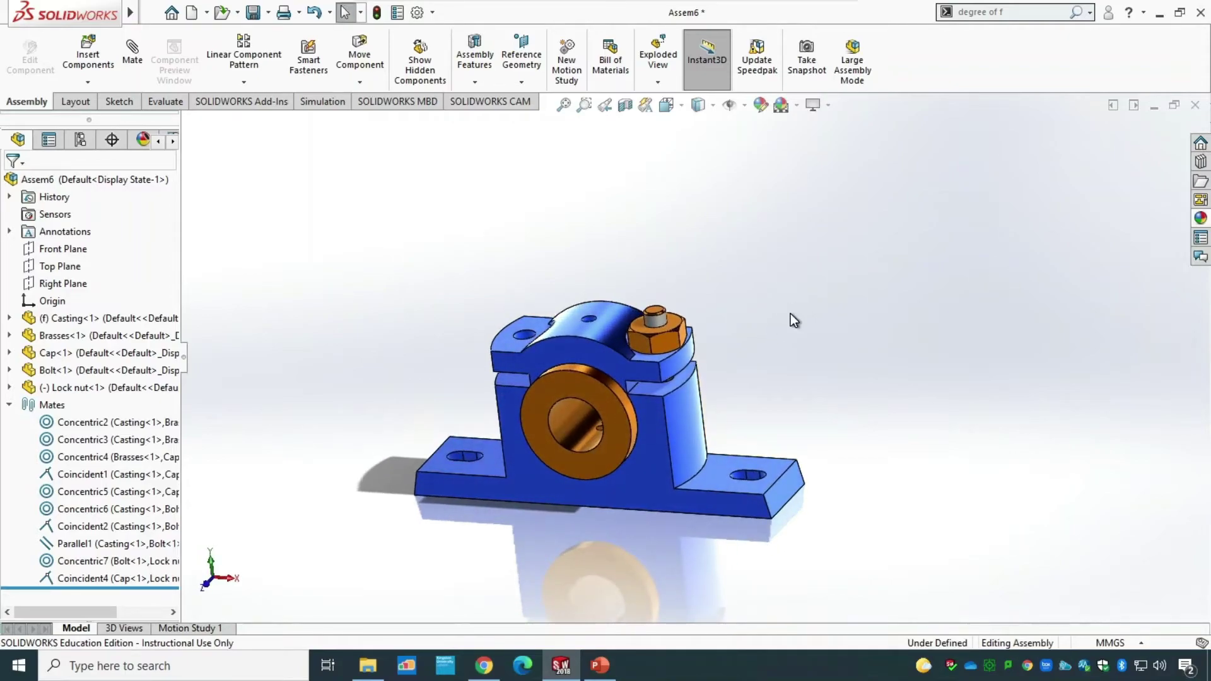
key("ctrl+7")
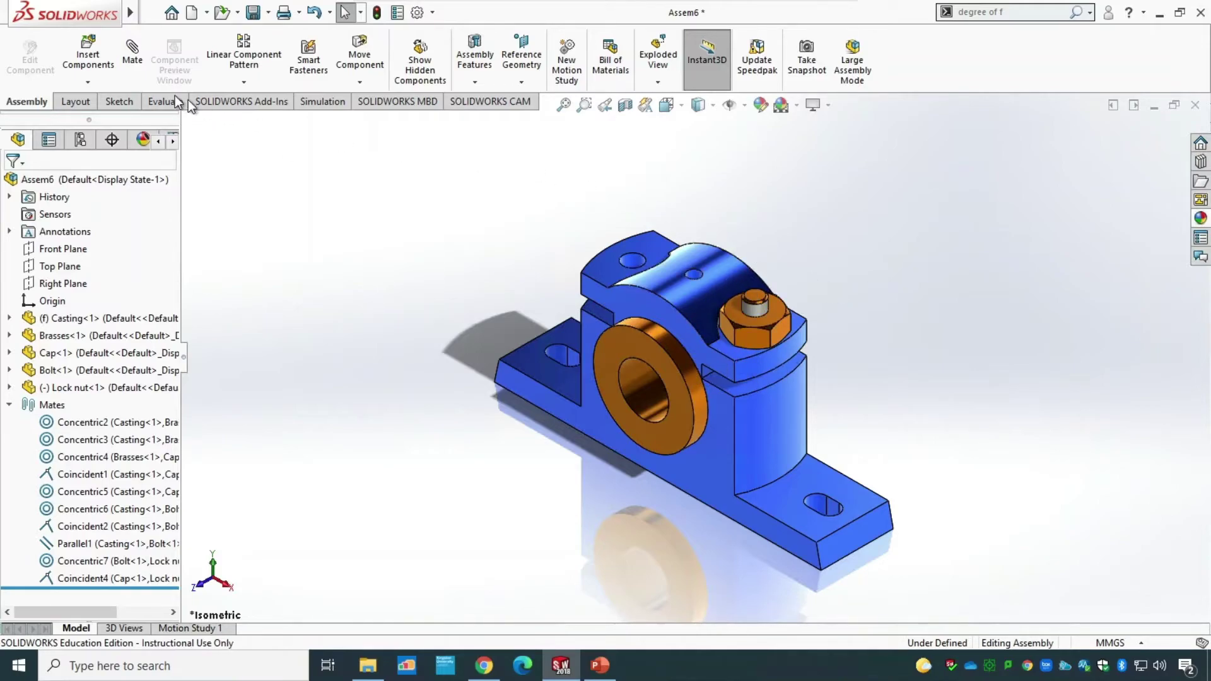
Insert the Nut part from the Plummer Block Assembly folder and place it in free space beside the Cap.
left_click(90, 65)
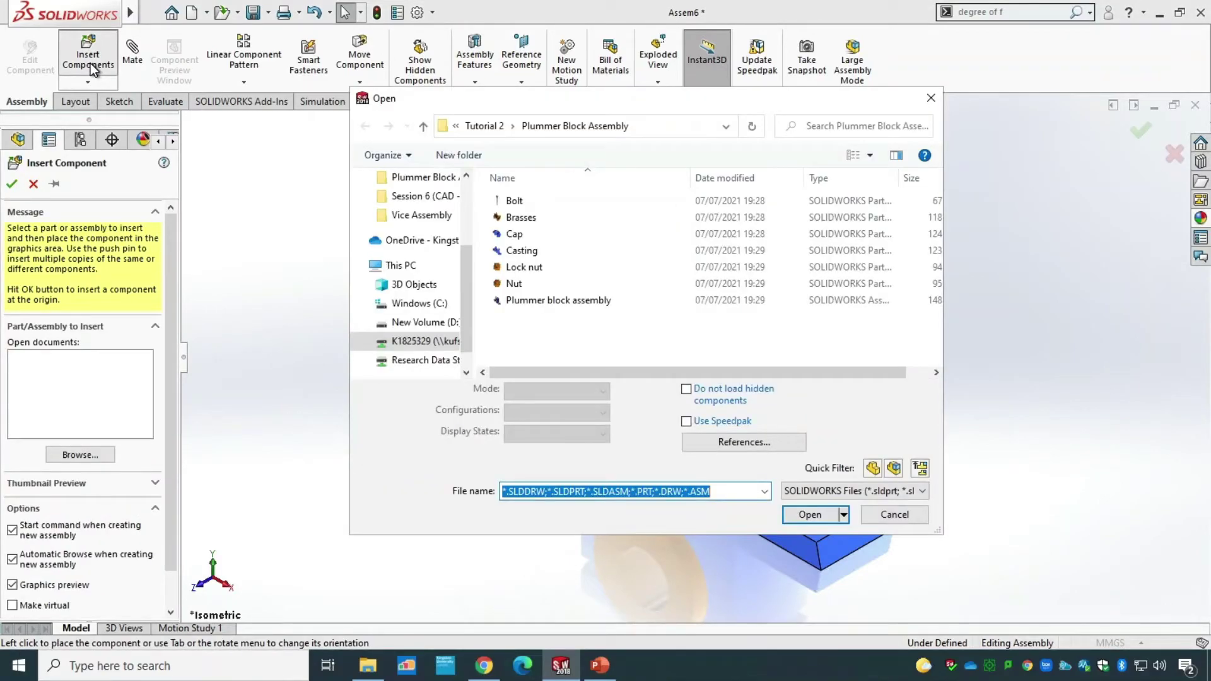
left_click(542, 283)
left_click(814, 491)
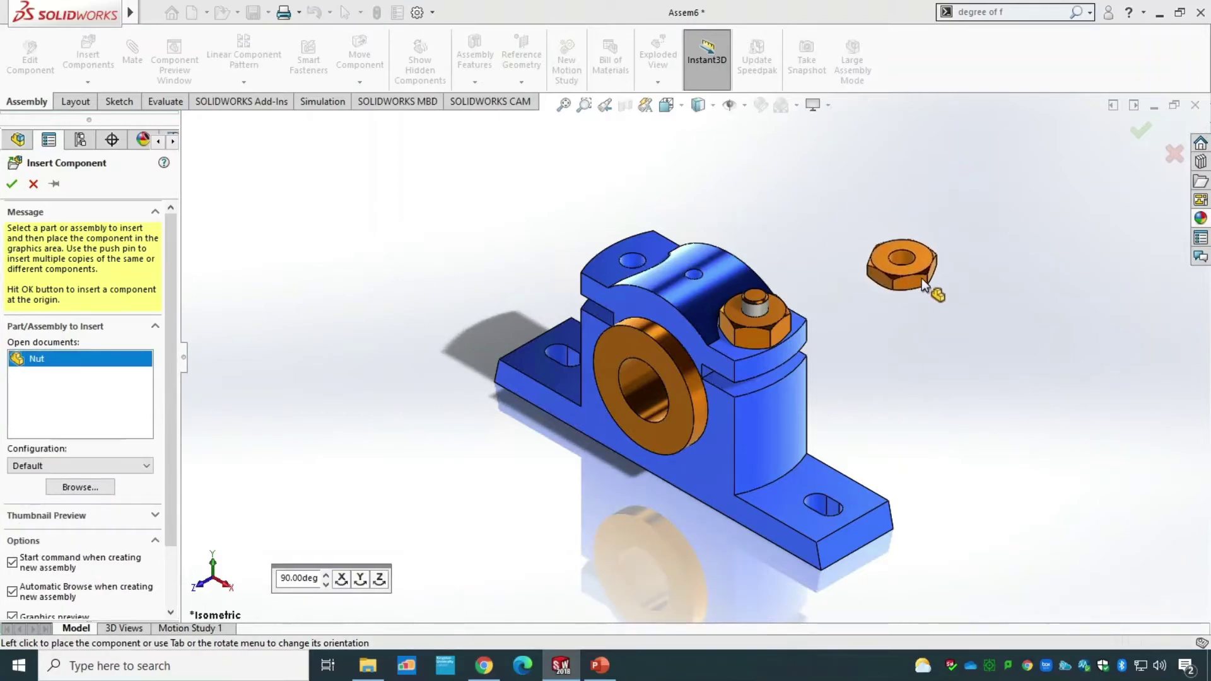
left_click(923, 279)
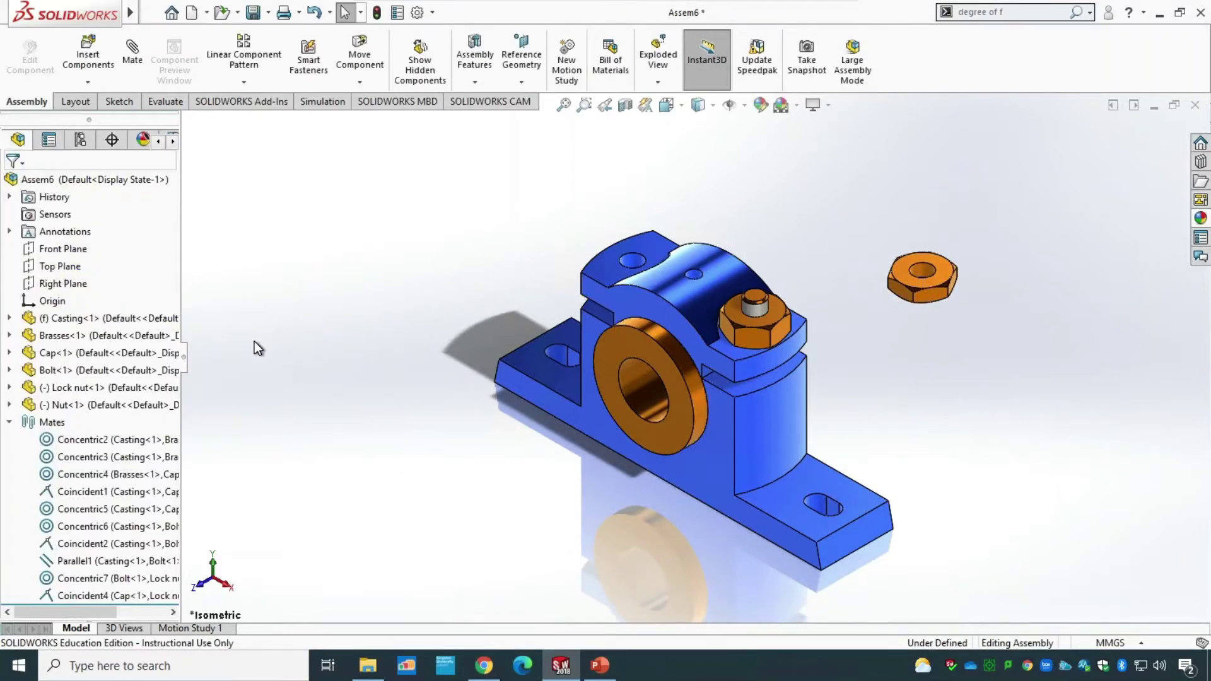
Add a Concentric mate between the Bolt's shank and the Nut's hole, and finish mating.
left_click(132, 51)
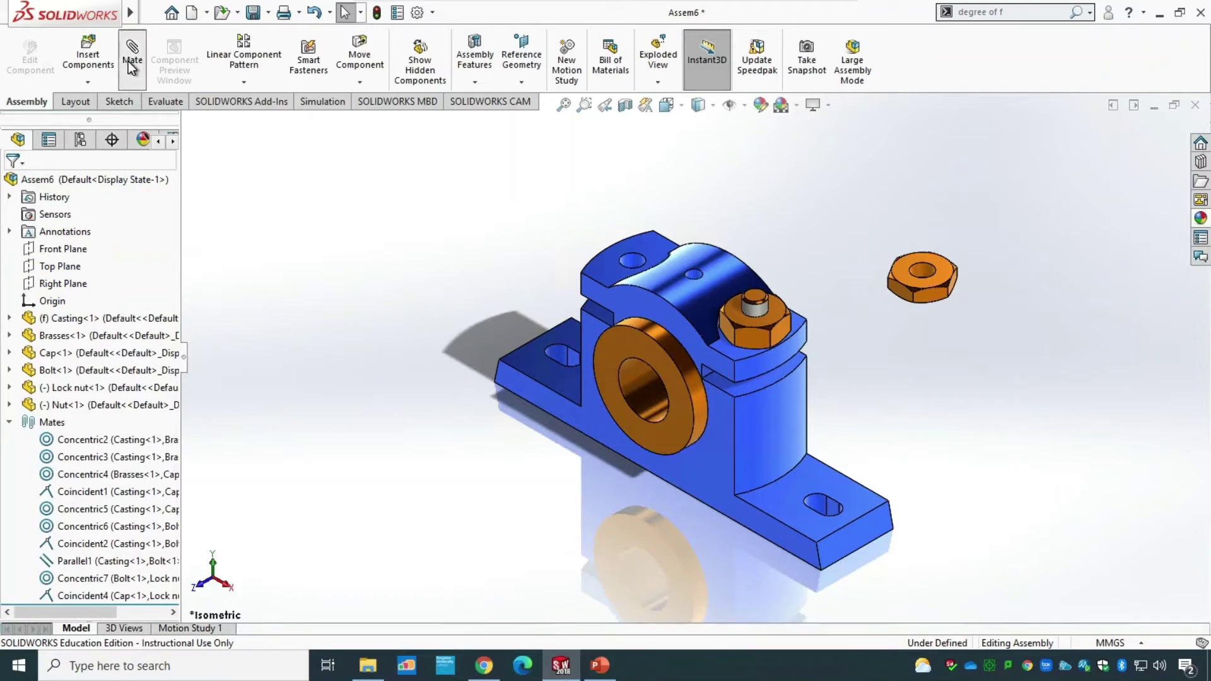
left_click(759, 309)
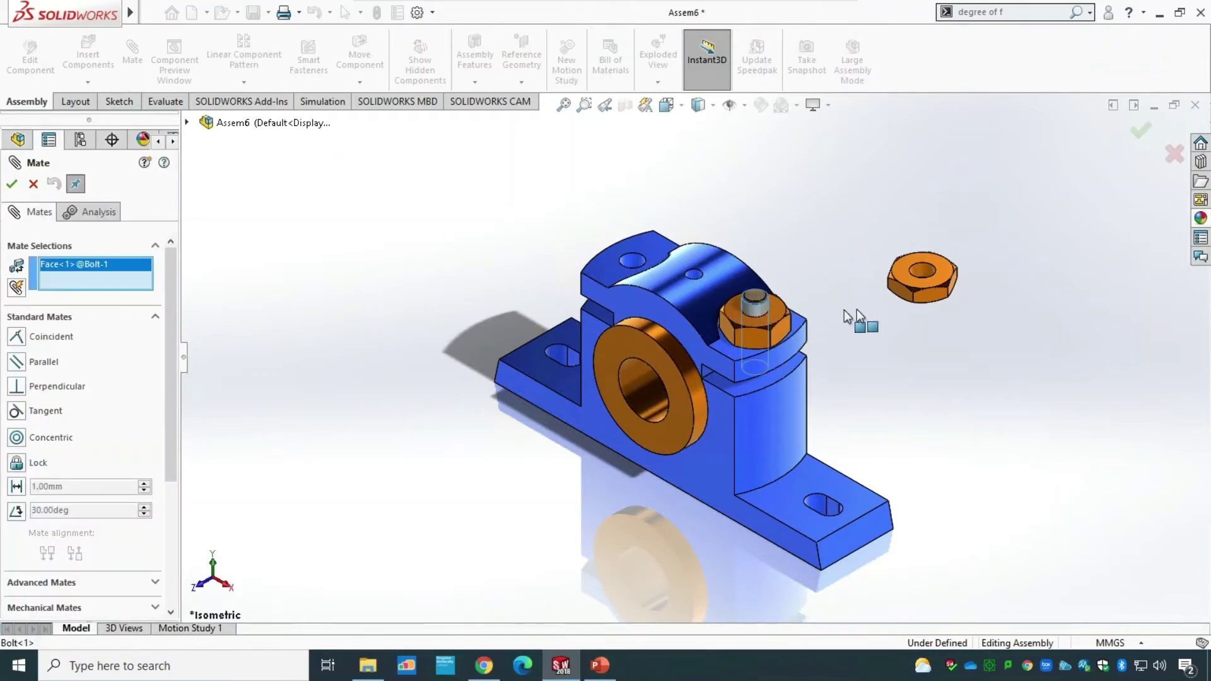
left_click(922, 270)
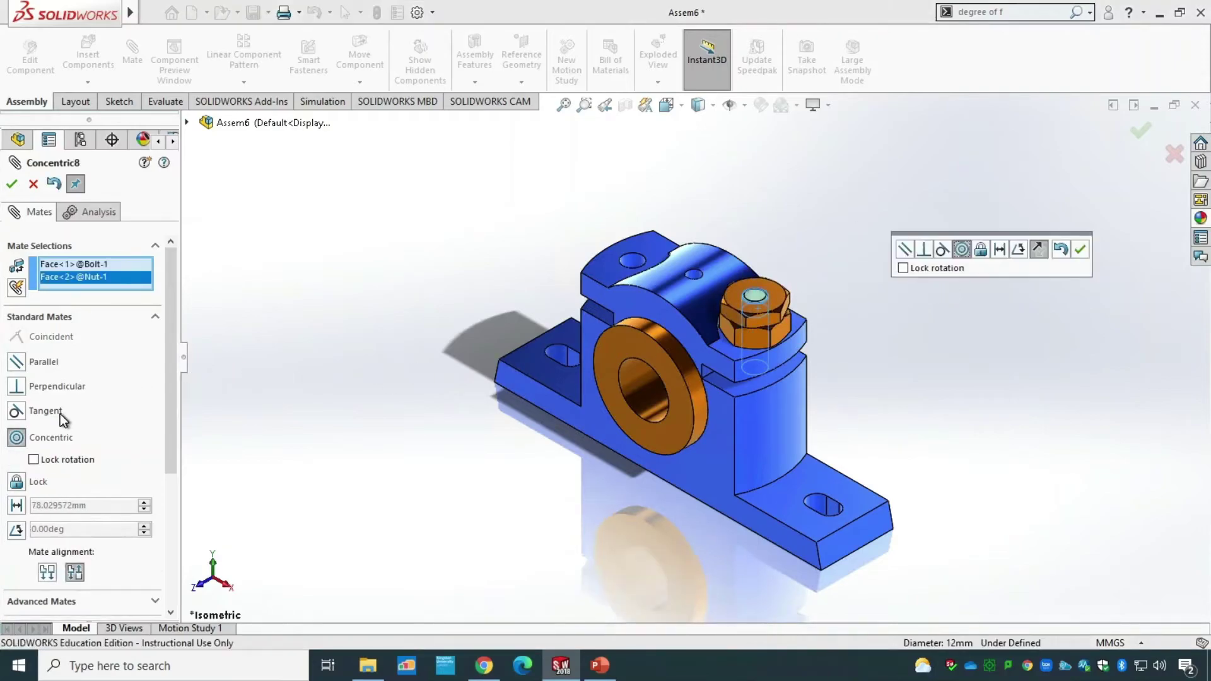
left_click(13, 184)
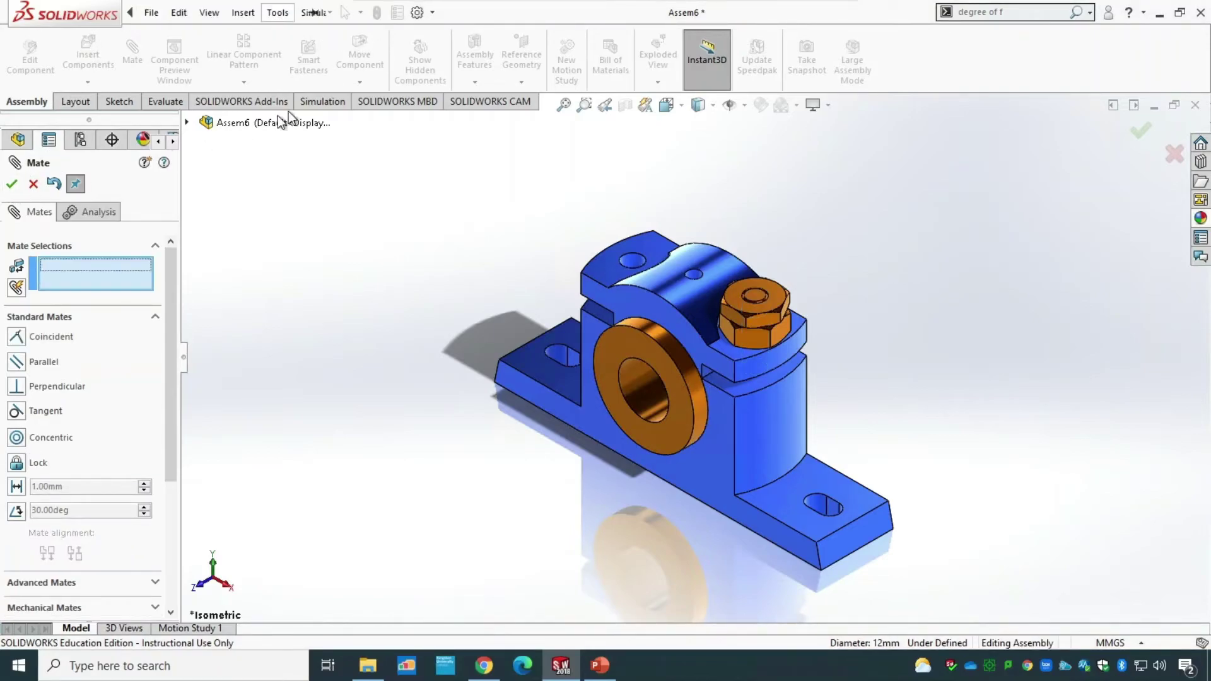
key("Escape")
left_click(359, 56)
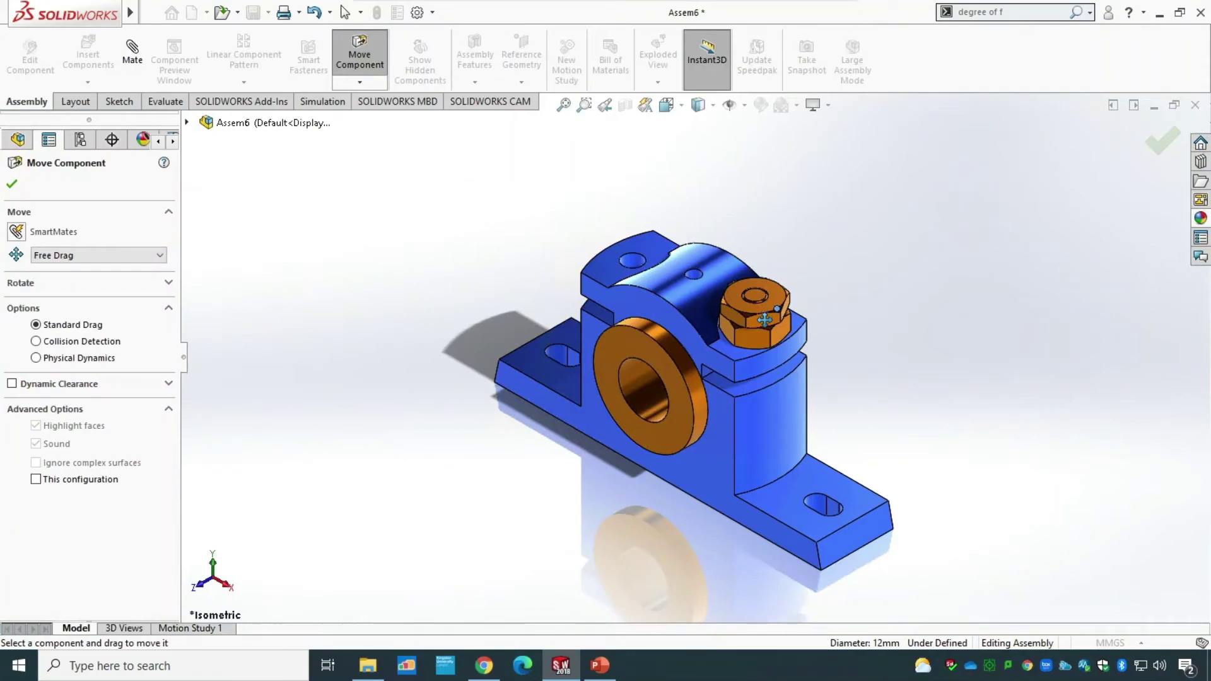
left_click(23, 284)
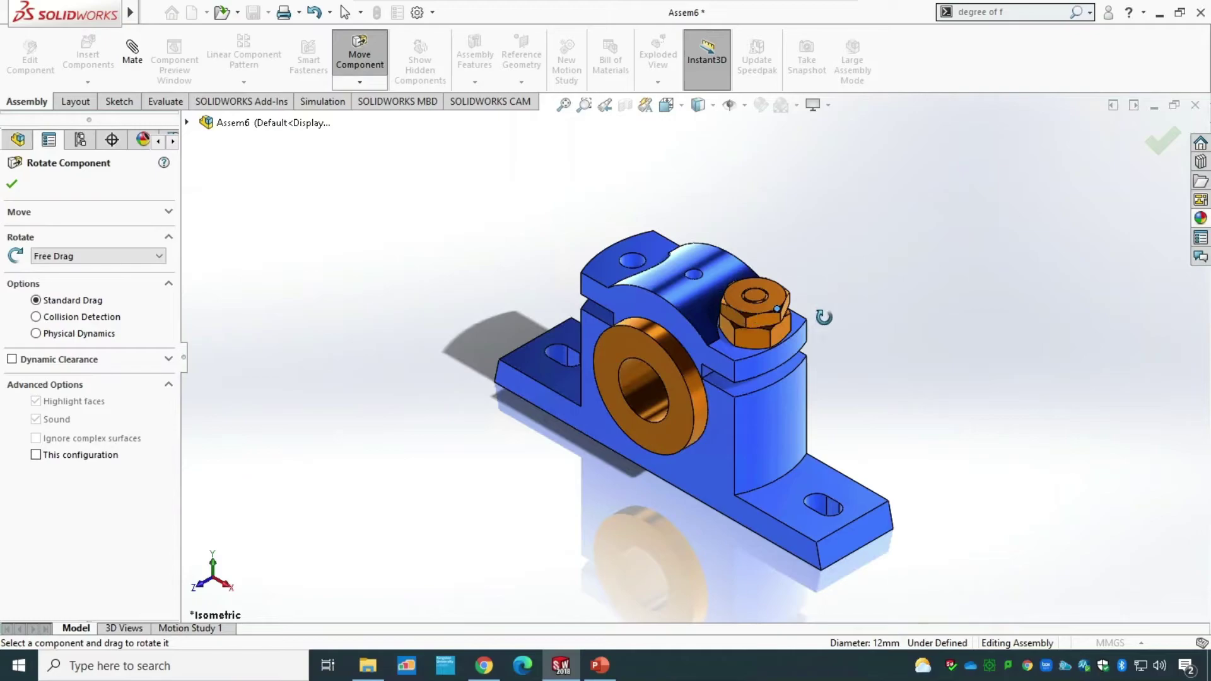
left_click(12, 185)
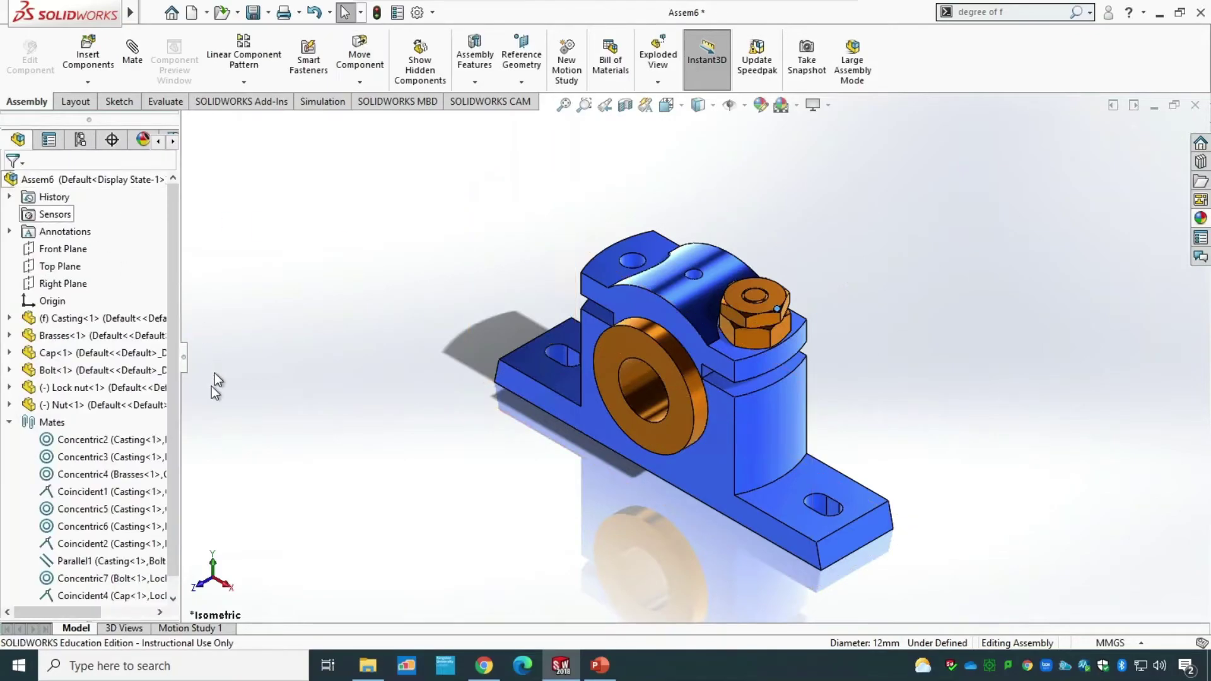
Slide the Nut up along the Bolt's axis until it is clear of the Lock nut.
left_click(101, 411)
left_click(360, 57)
left_click_drag(760, 314, 760, 208)
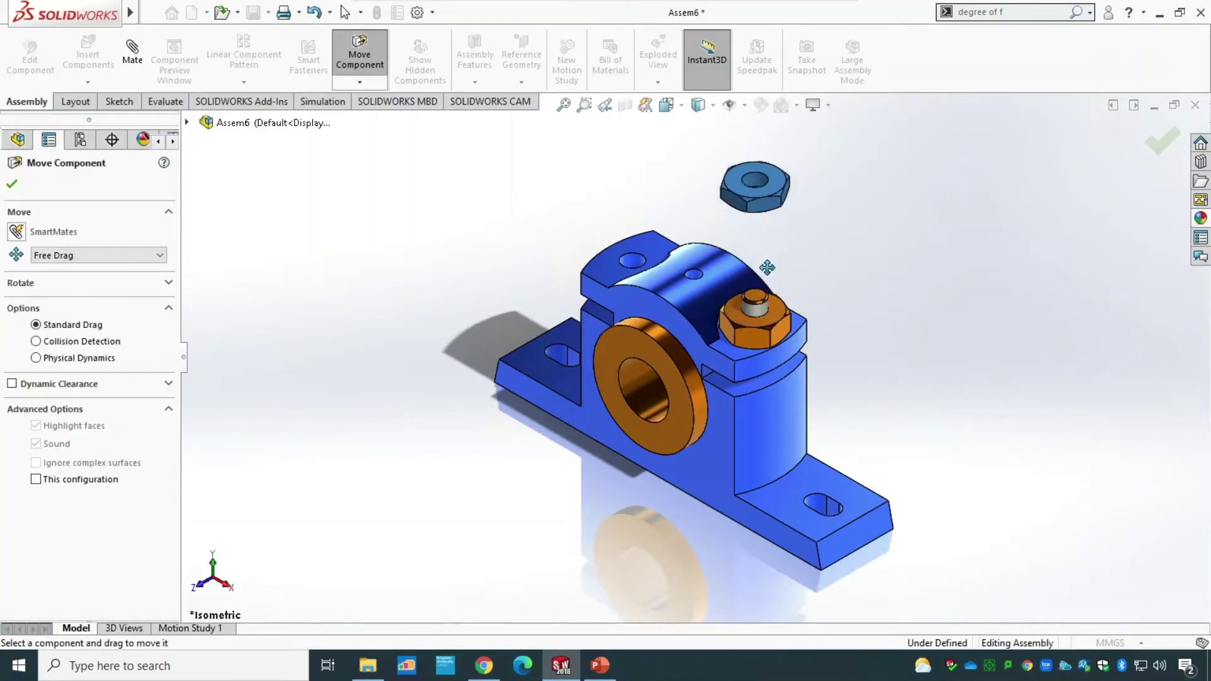
left_click(13, 184)
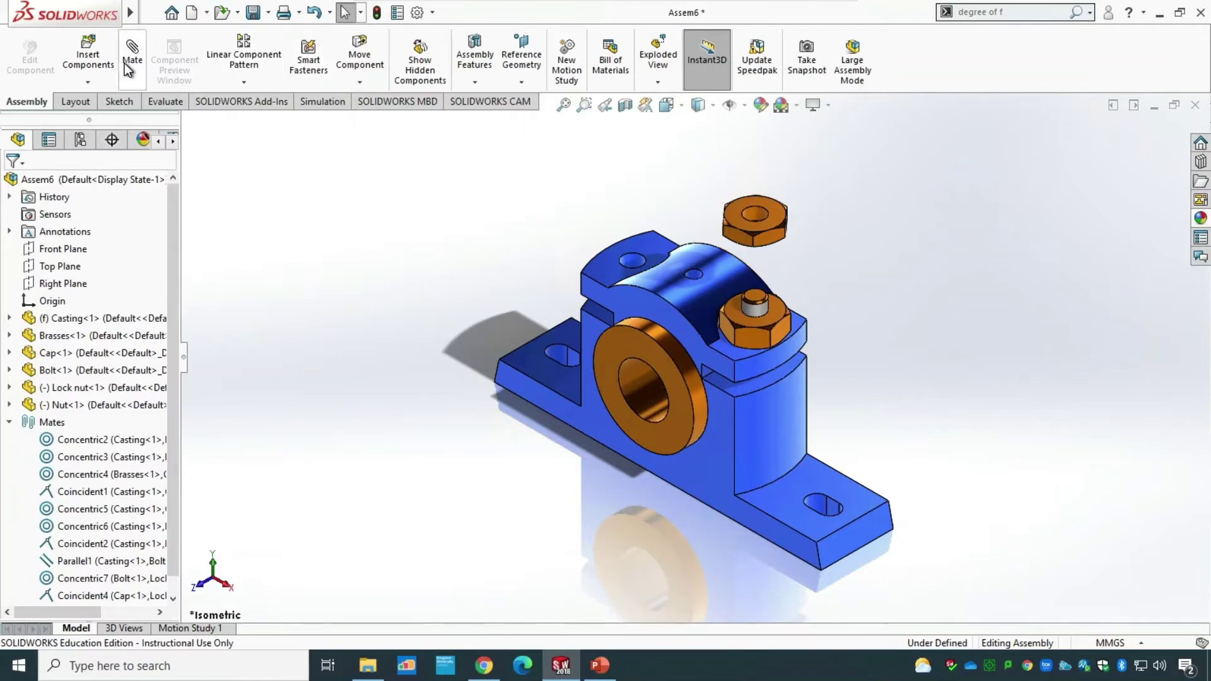
Add a Coincident mate between the Lock nut's top face and the Nut's underside, and finish mating.
left_click(778, 312)
middle_click_drag(949, 448, 846, 188)
left_click(800, 173)
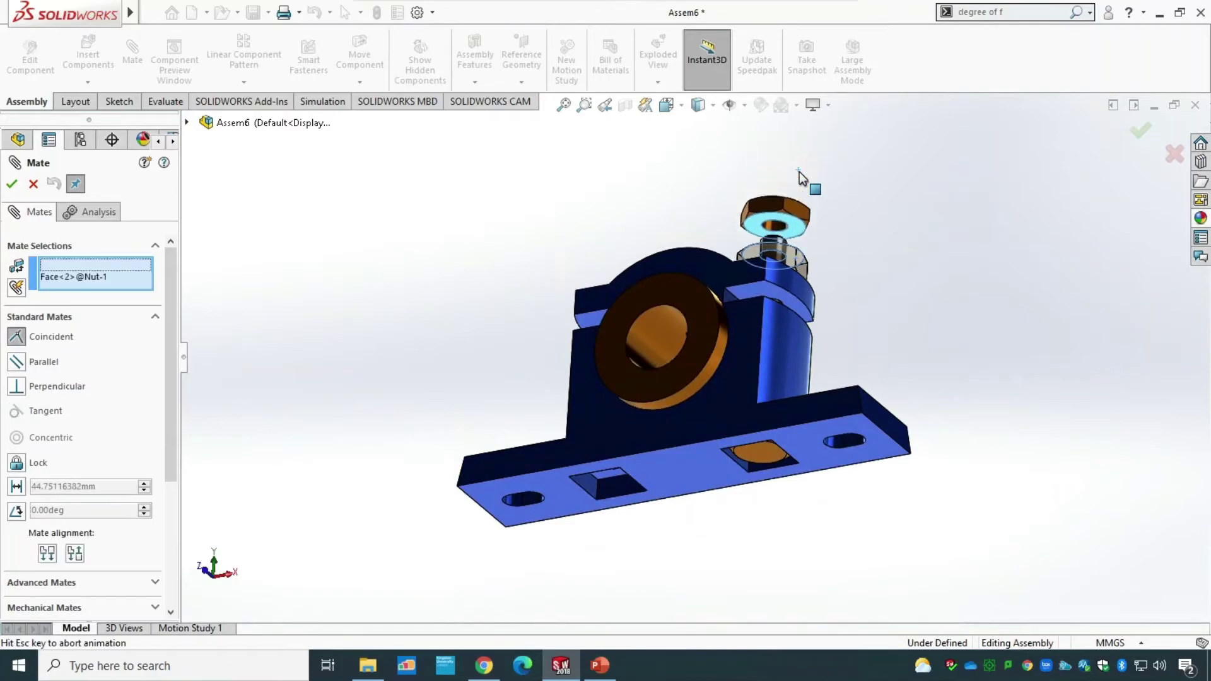
left_click(14, 185)
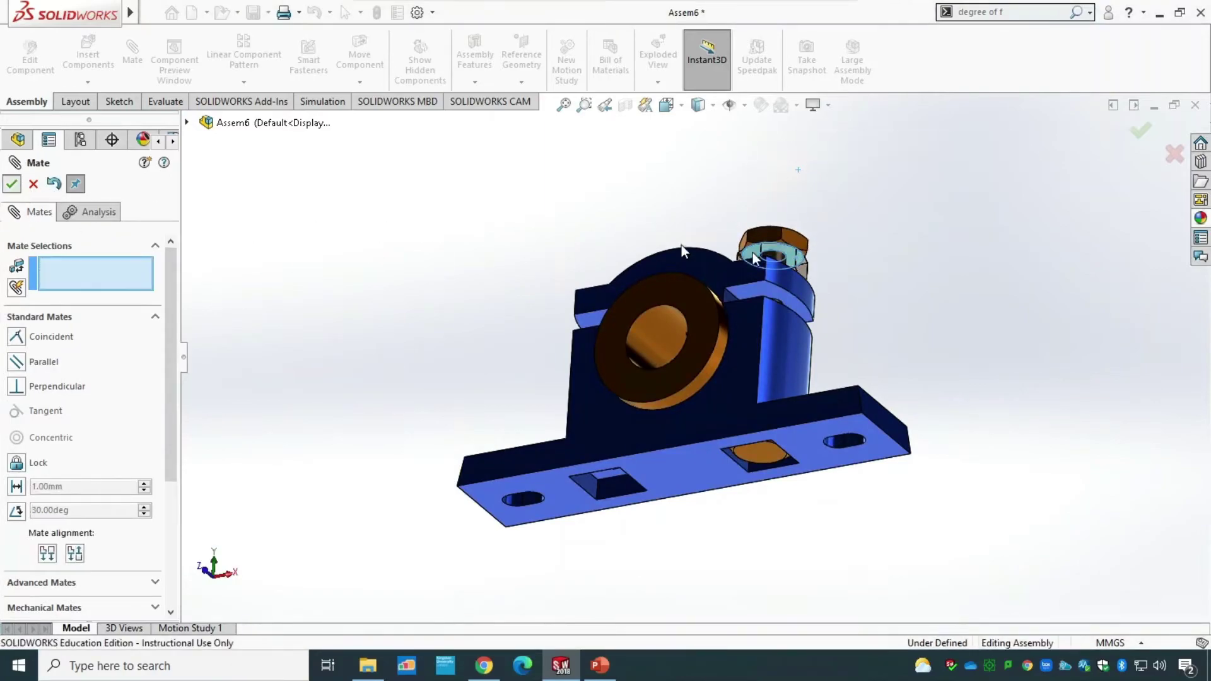
middle_click_drag(940, 263, 935, 422)
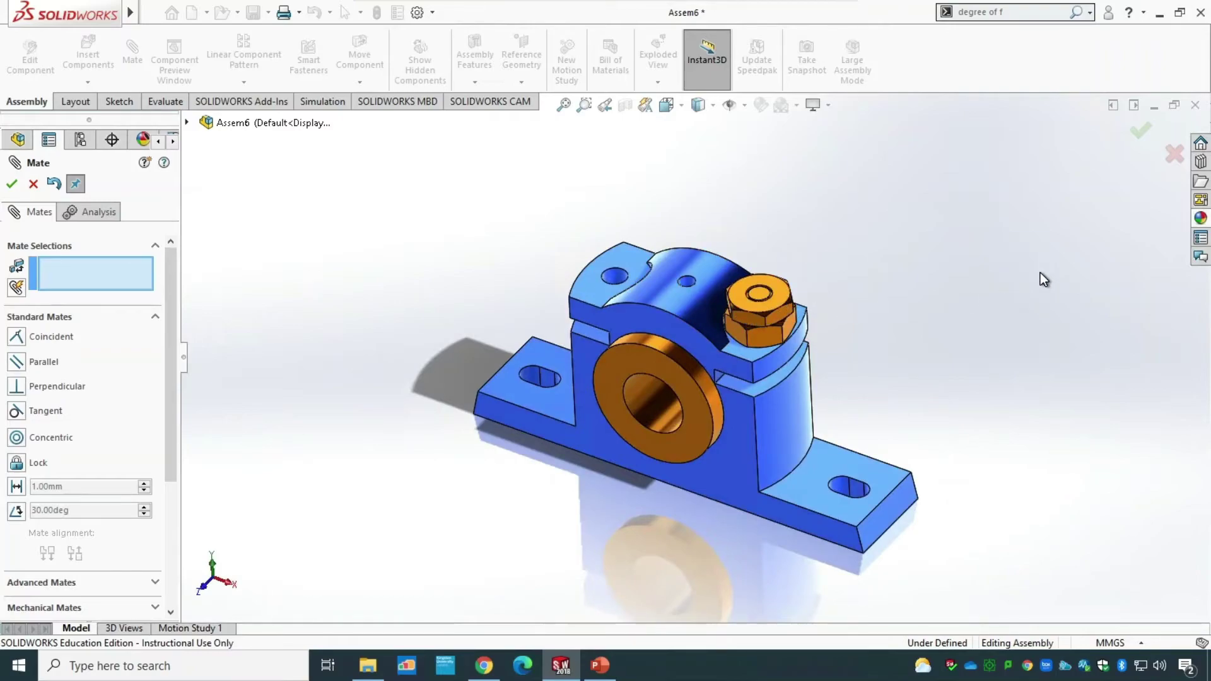
left_click(11, 183)
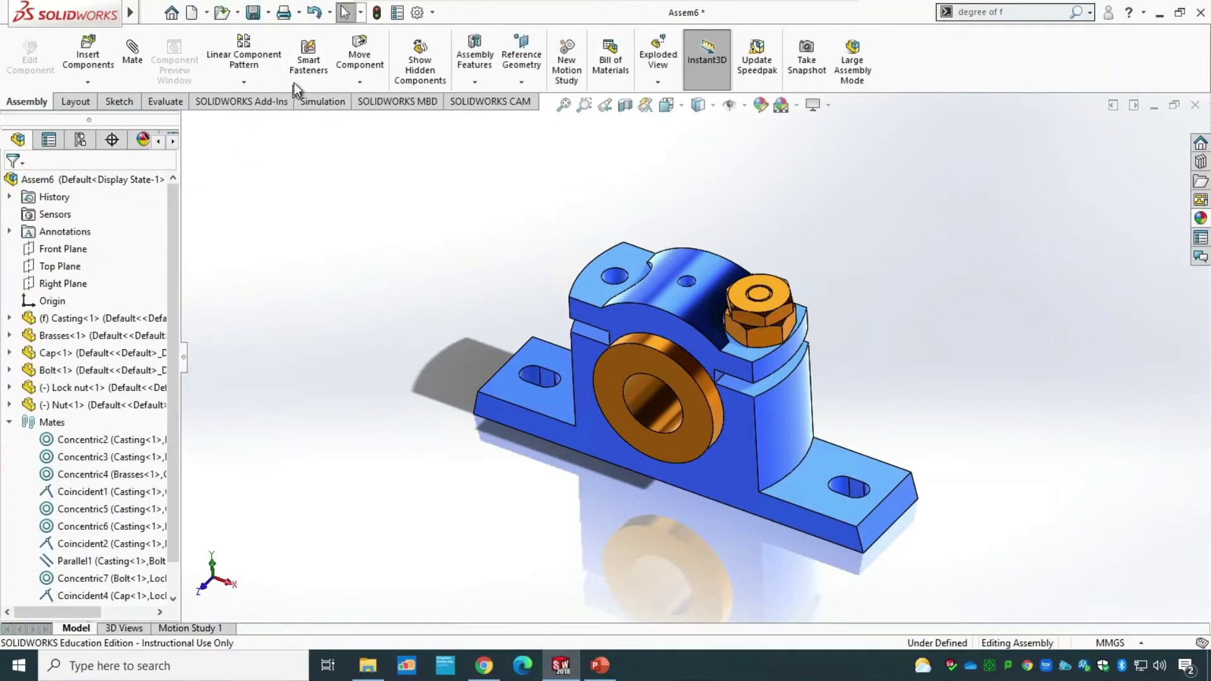
Rotate the Nut about the Bolt's axis on top of the Lock nut with Move Component.
left_click(360, 56)
left_click_drag(764, 303, 732, 278)
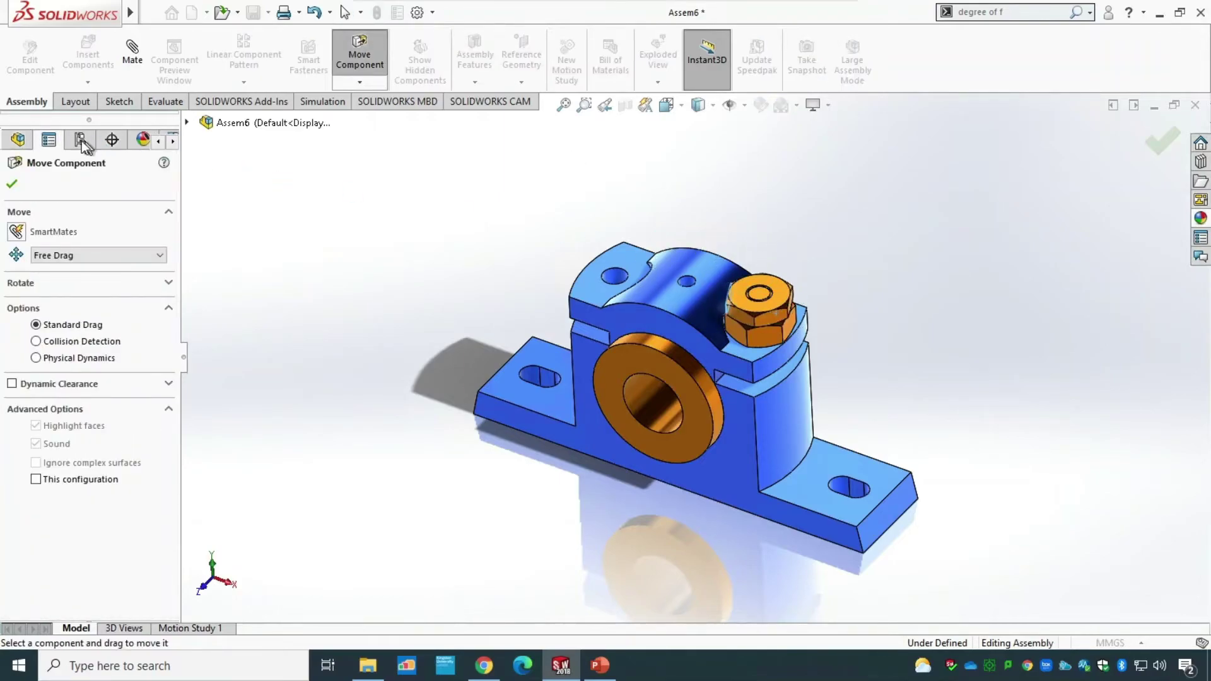
left_click(12, 183)
middle_click_drag(478, 611, 492, 521)
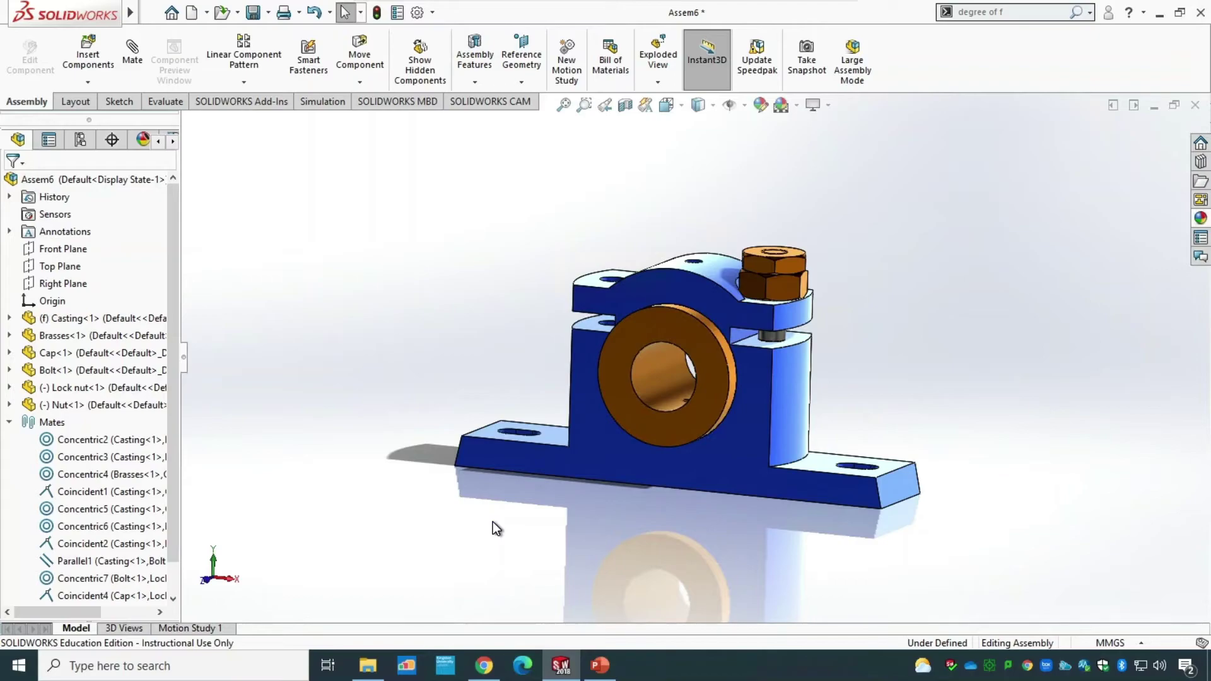
key("ctrl+7")
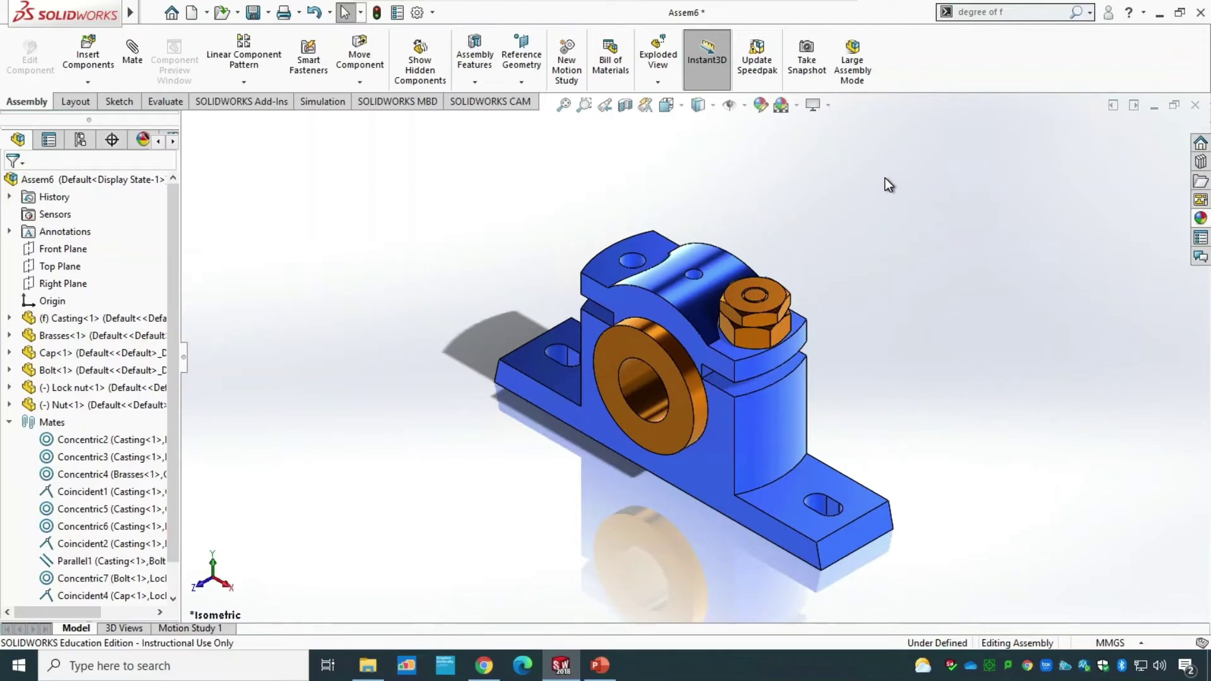
left_click(362, 82)
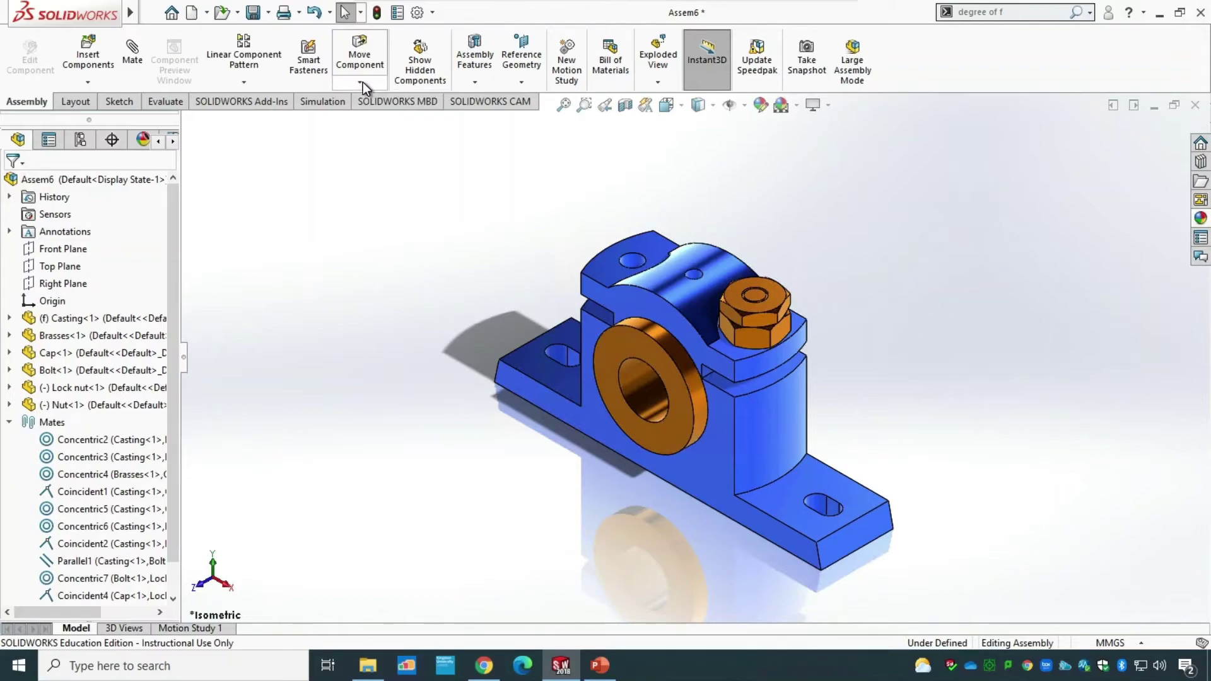
left_click(261, 82)
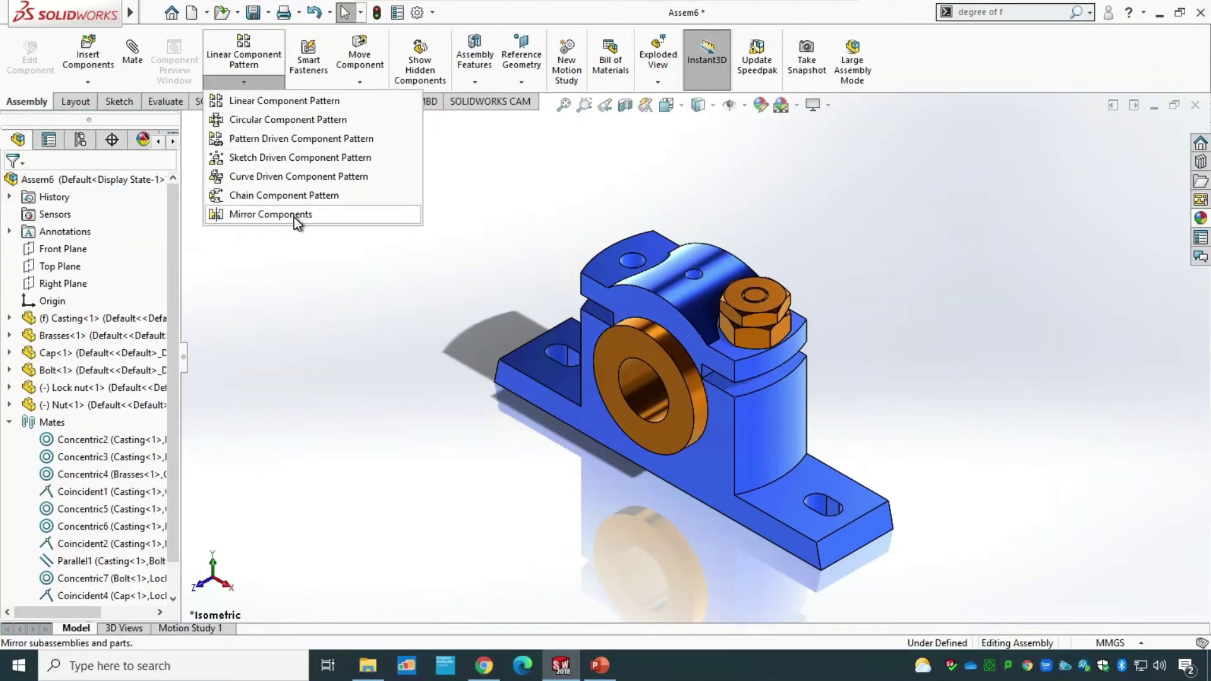
left_click(343, 296)
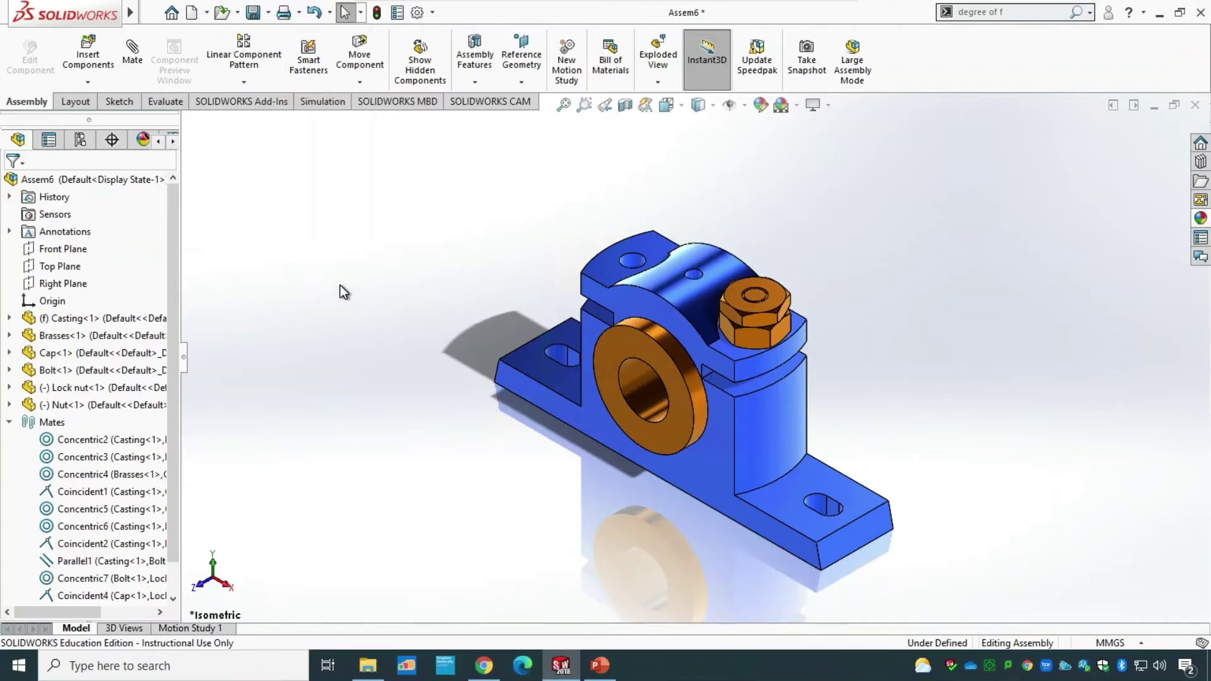
Mirror the Nut, Bolt and Lock nut about the Right Plane with Mirror Components and return to the isometric view.
left_click(259, 81)
left_click(272, 216)
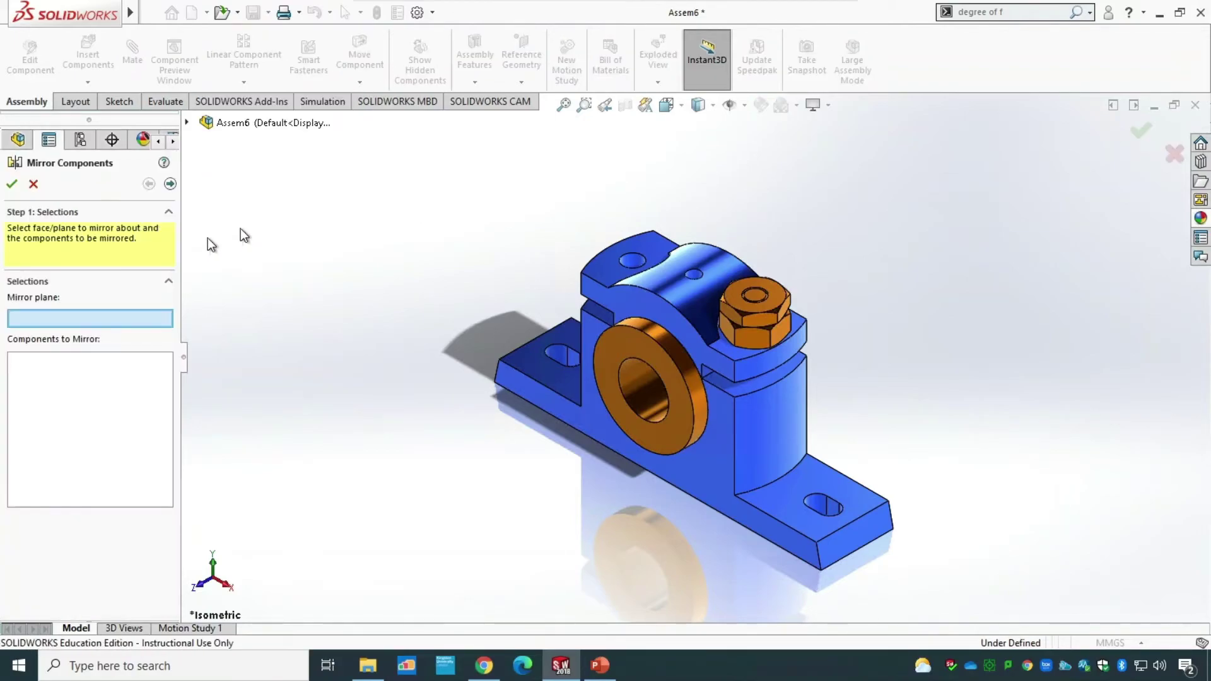
left_click(189, 123)
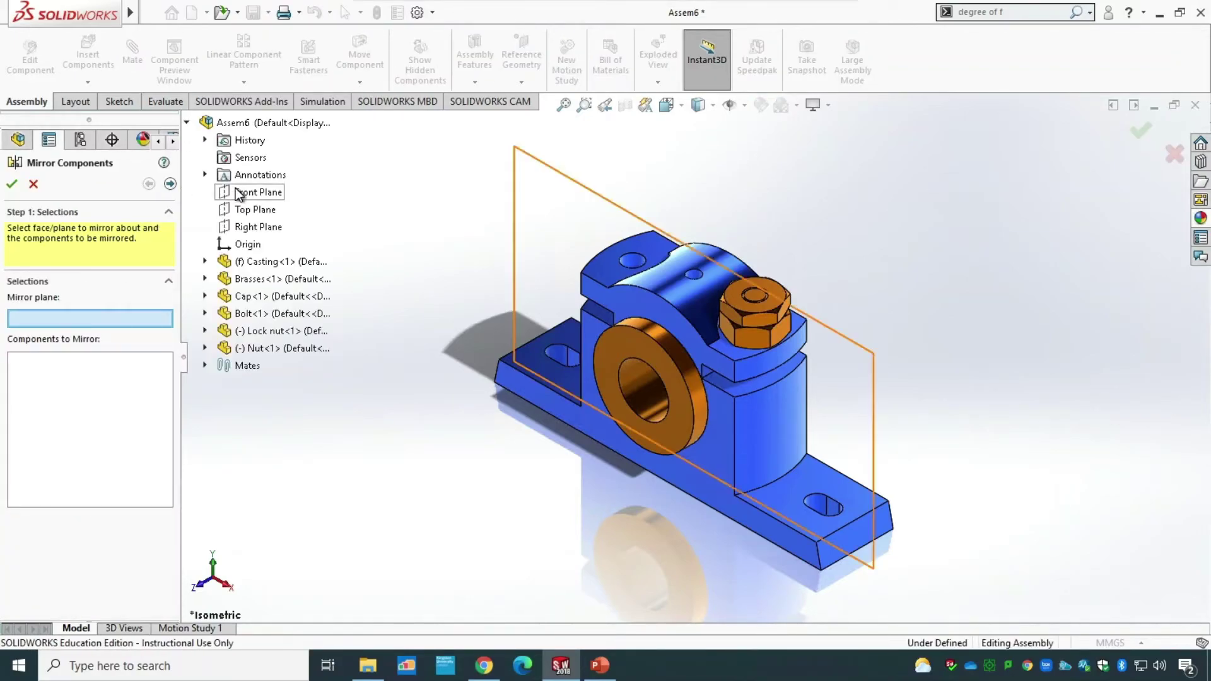
left_click(251, 229)
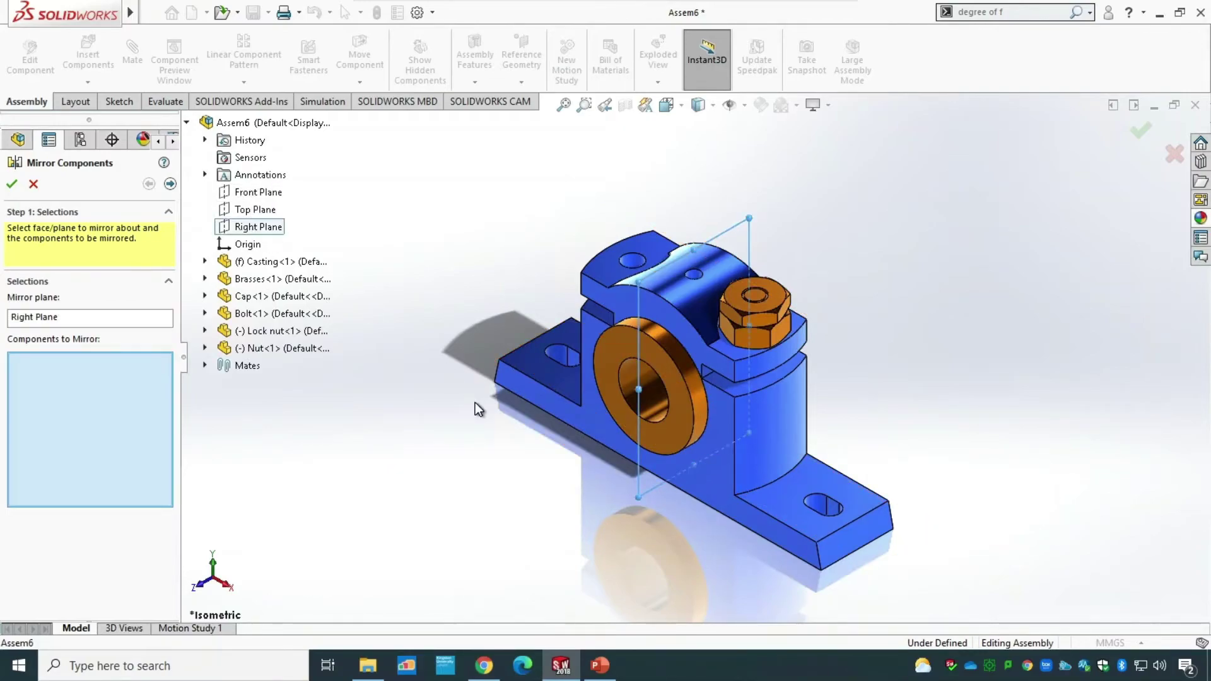
middle_click_drag(481, 399, 512, 361)
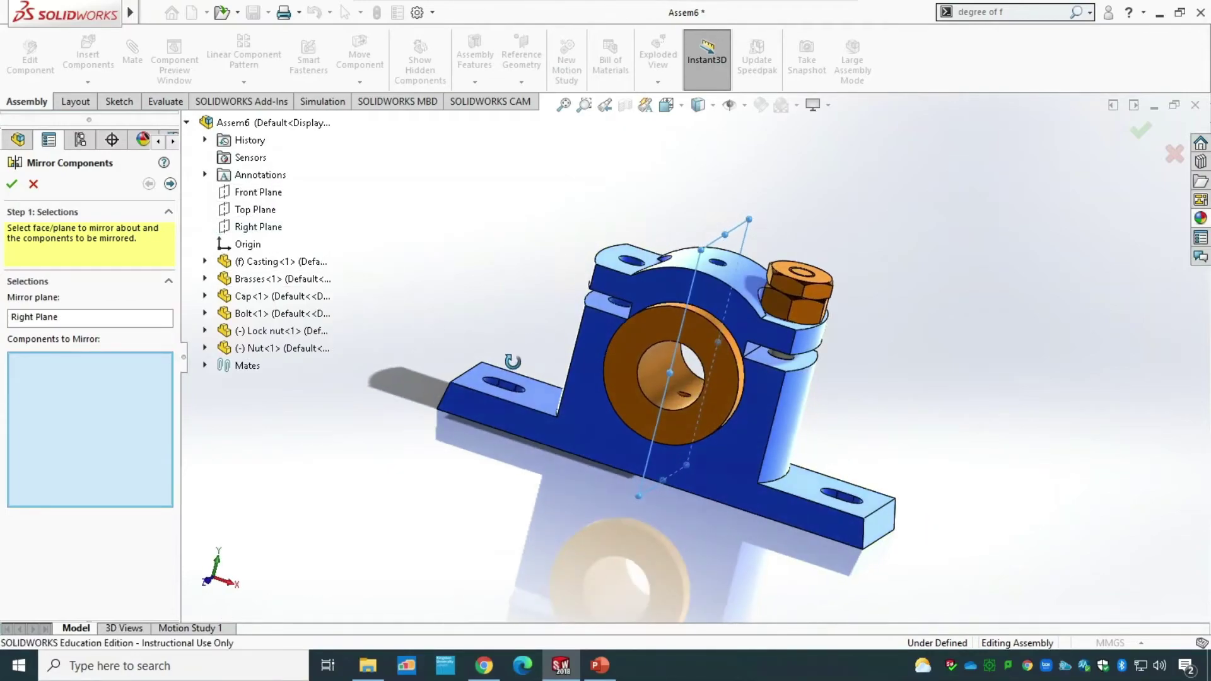
left_click(289, 348)
left_click(258, 316)
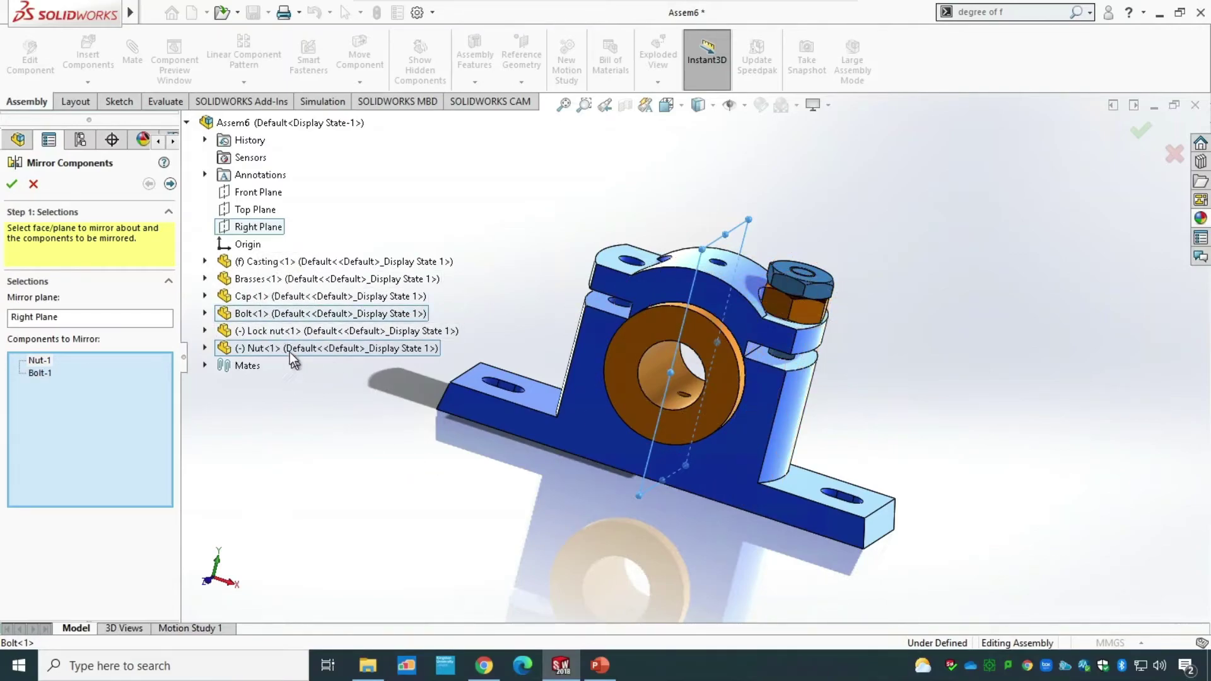
left_click(285, 333)
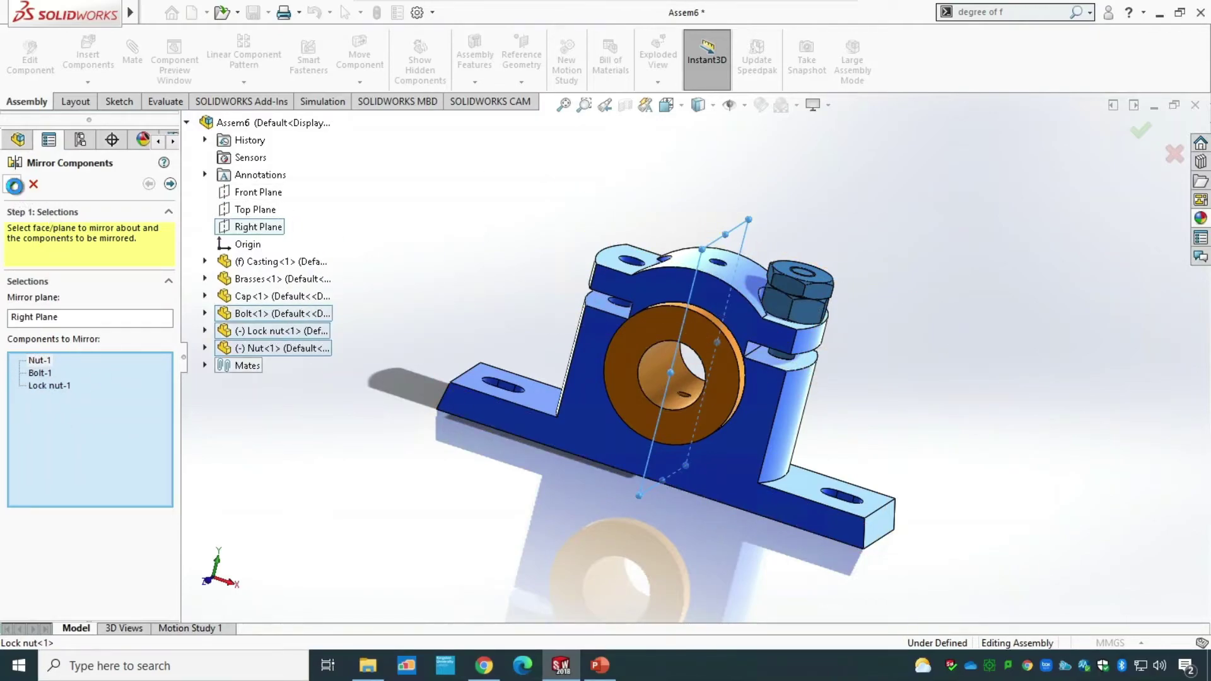
left_click(12, 183)
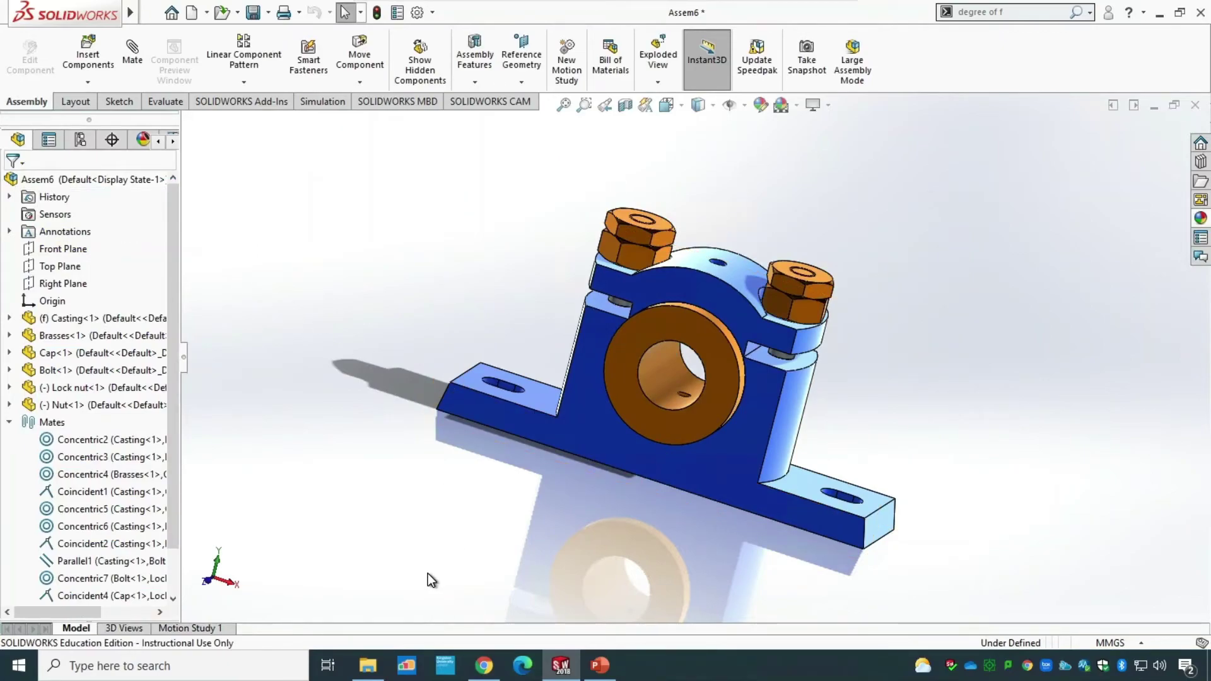
key("ctrl+7")
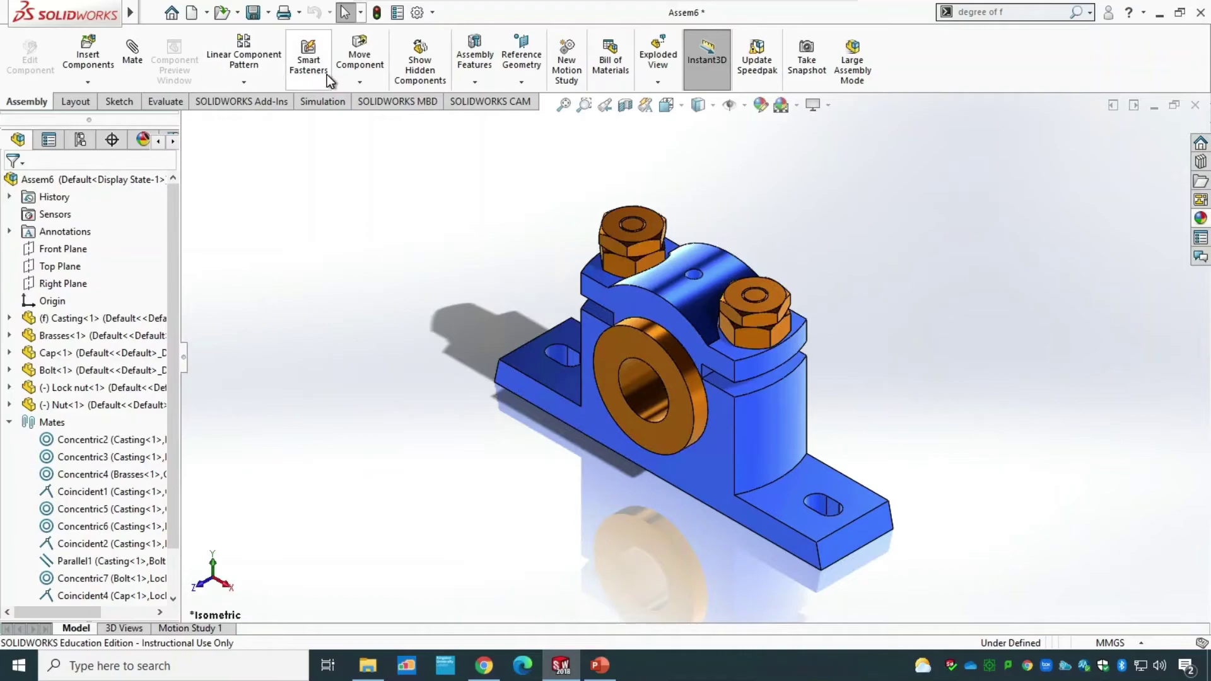
Rotate the mirrored nuts about the mirrored Bolt's axis with Move Component in Free Drag mode.
left_click(358, 58)
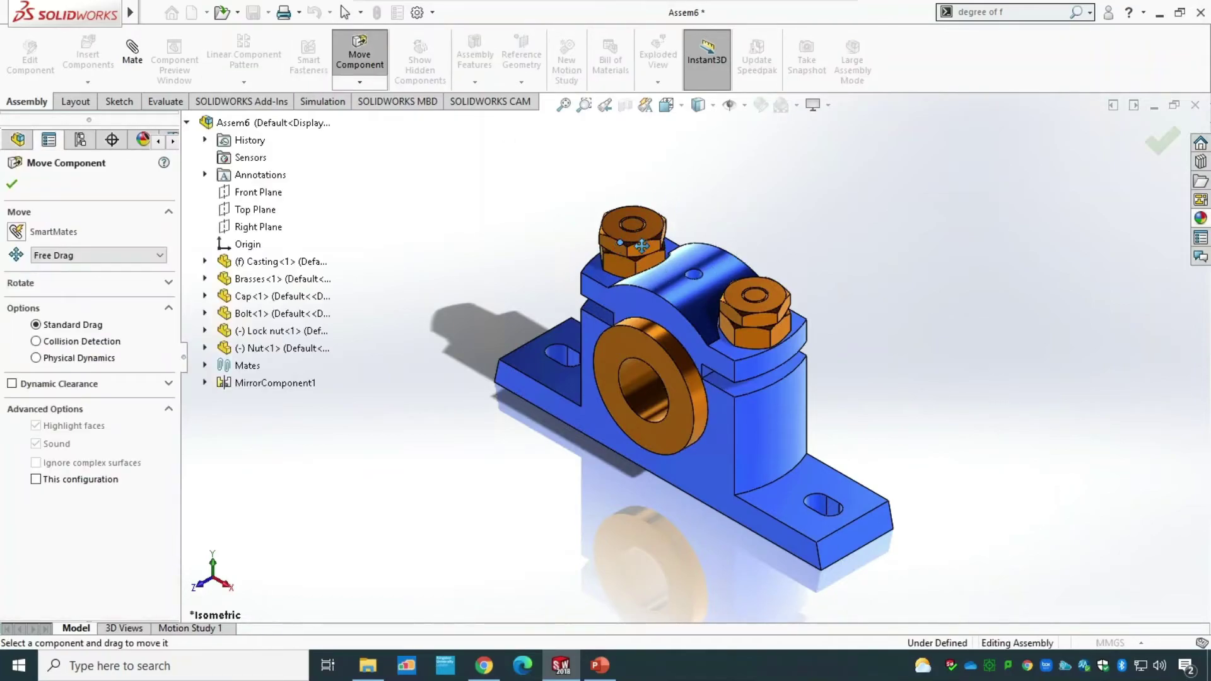
left_click(11, 184)
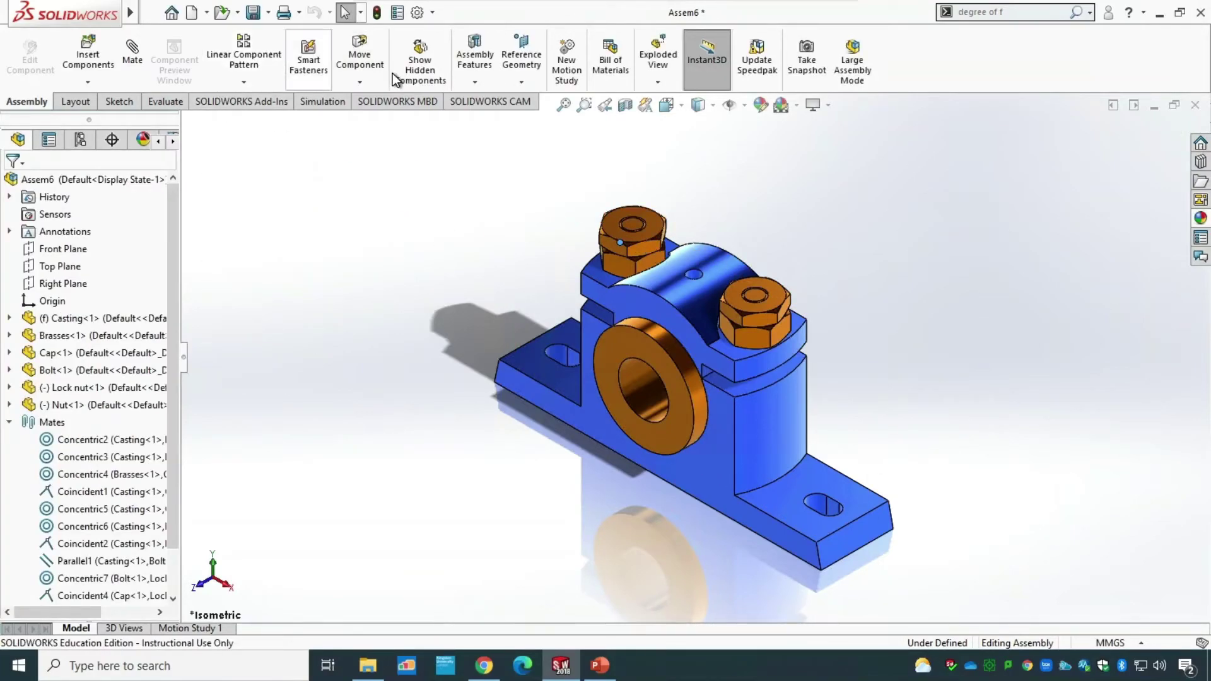
left_click(605, 246)
left_click(641, 250)
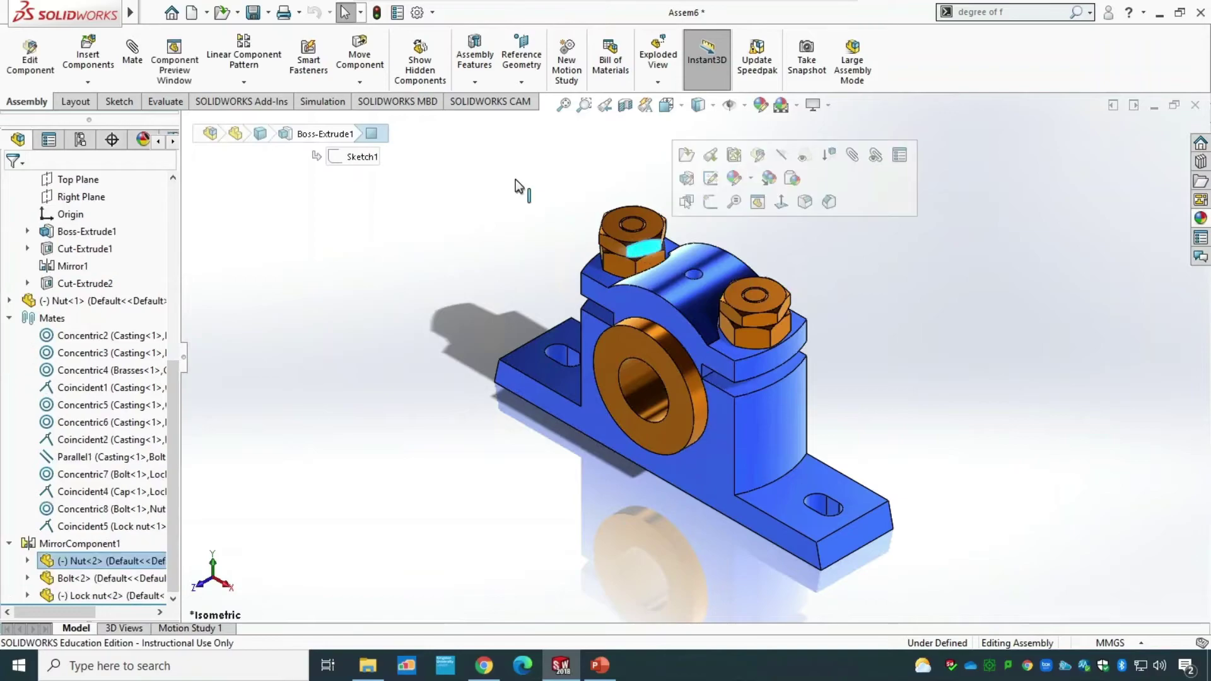
left_click(360, 57)
mouse_move(634, 247)
left_mouse_down()
mouse_move(514, 258)
mouse_move(583, 242)
mouse_move(615, 268)
mouse_move(587, 231)
mouse_move(623, 257)
mouse_move(602, 284)
mouse_move(615, 259)
mouse_move(608, 295)
mouse_move(617, 257)
left_mouse_up()
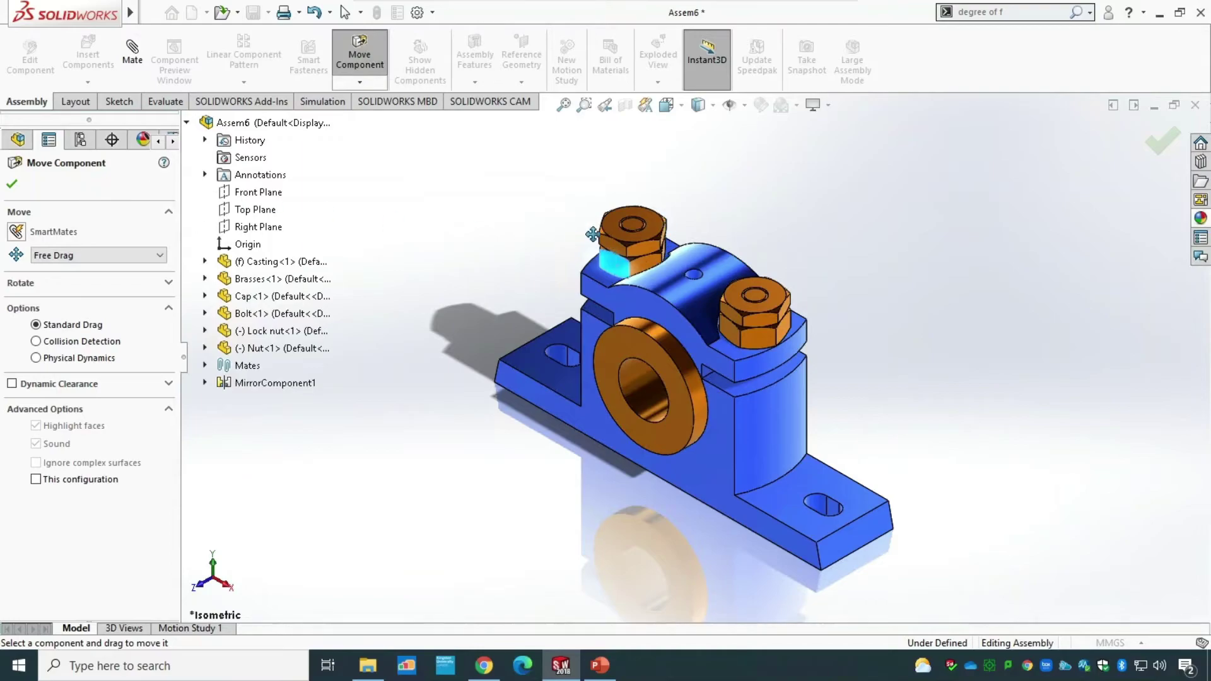
left_click(15, 184)
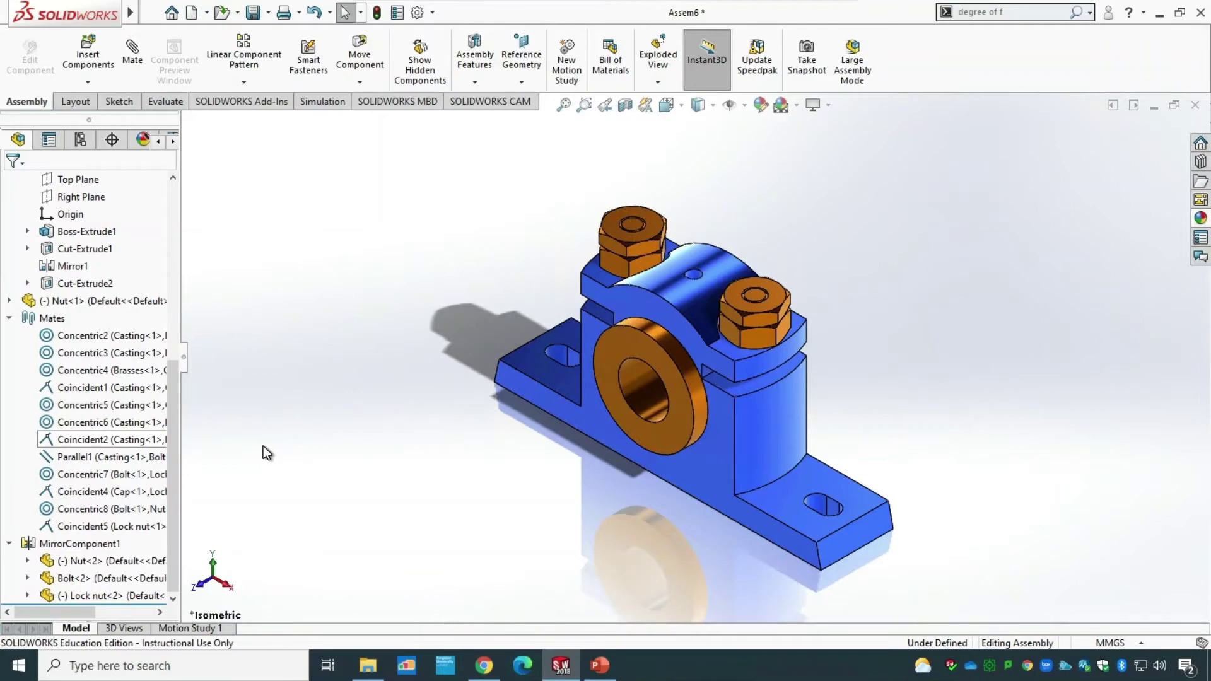
Save all modified documents and save the assembly as Assembly in the Plummer Block Assembly folder.
key("ctrl+s")
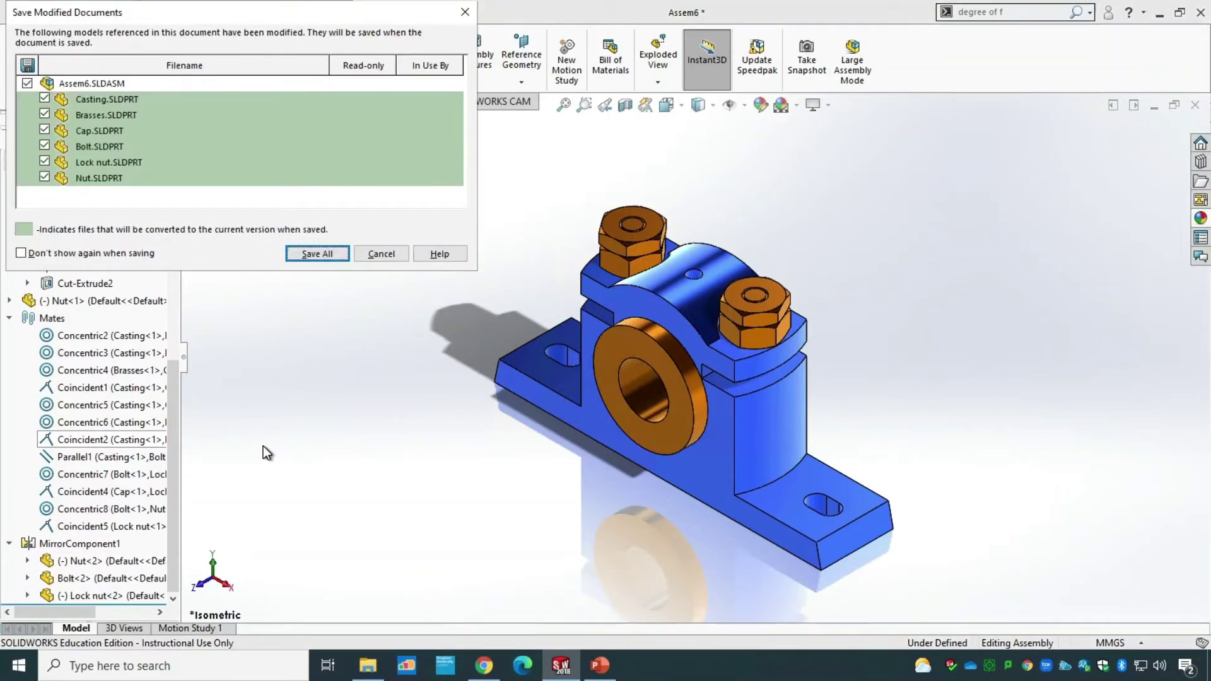
left_click(314, 255)
left_click(539, 267)
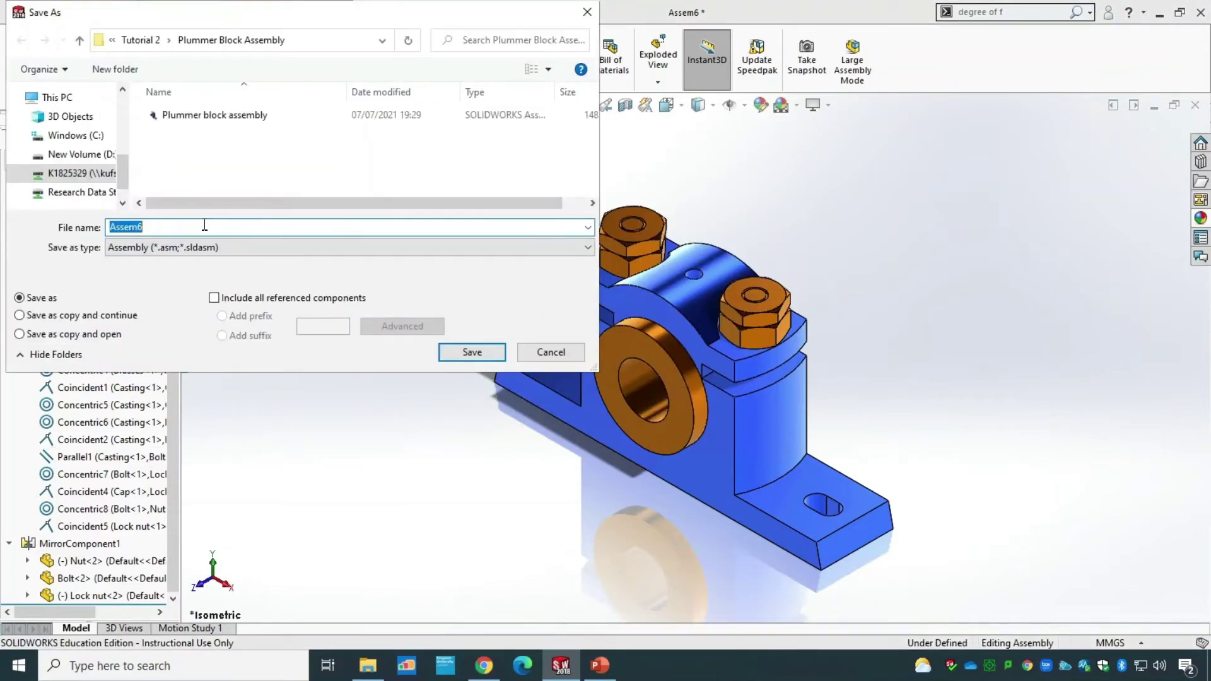
type("PLumme")
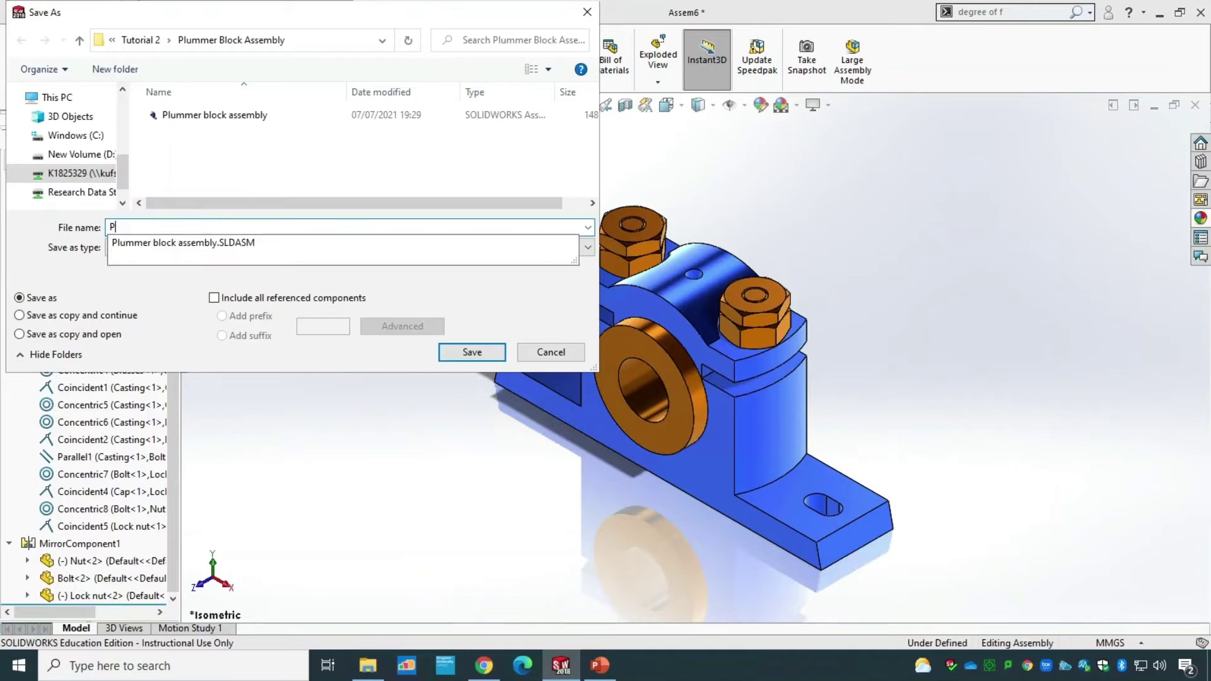
key("BackSpace")
key("BackSpace")
key("BackSpace")
key("BackSpace")
key("BackSpace")
key("BackSpace")
type("Assembly")
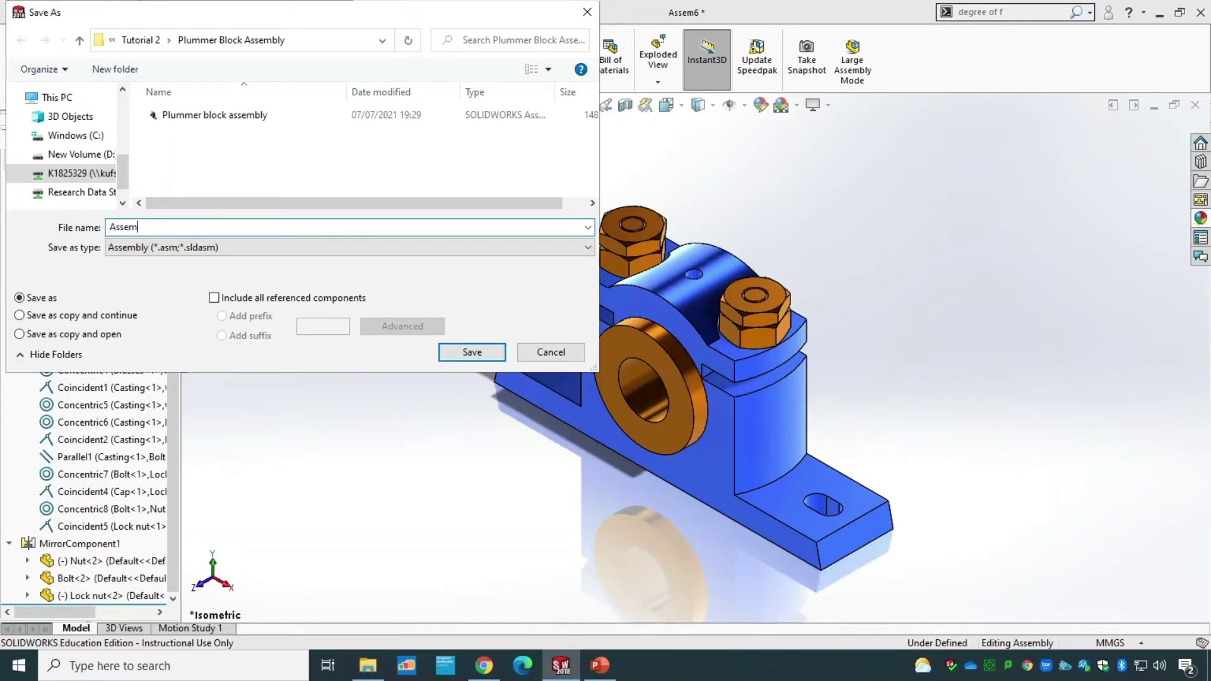
key("Return")
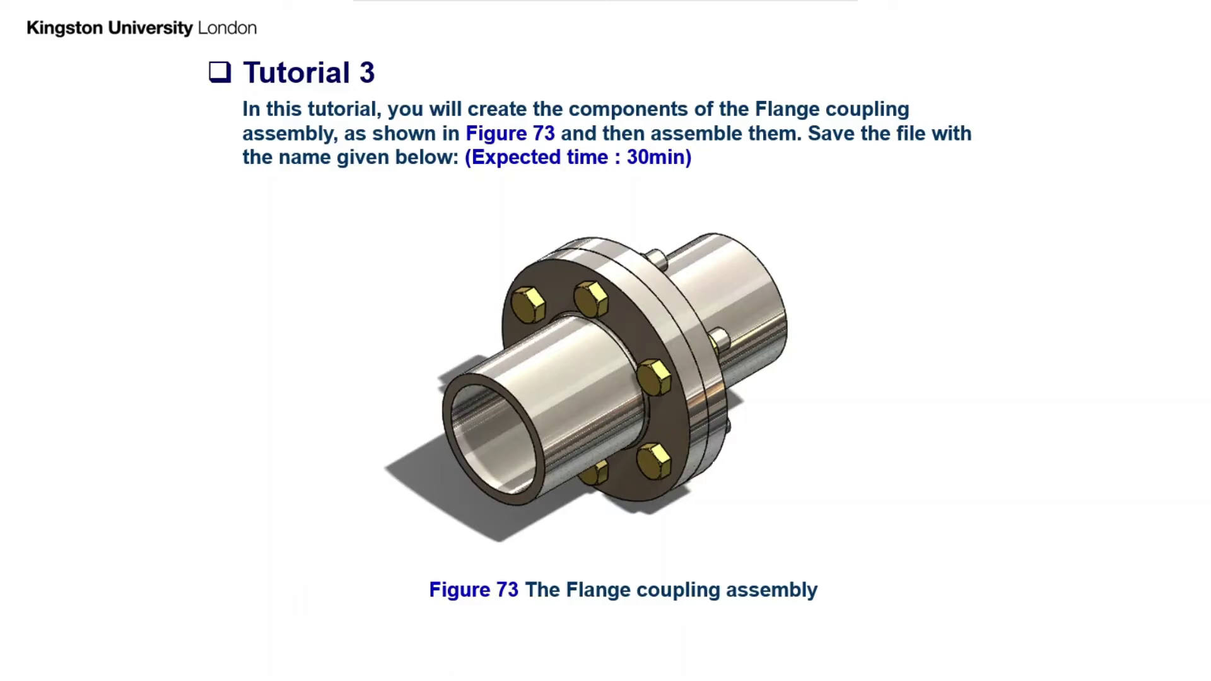
Switch to SOLIDWORKS and check the part files in the Flange Coupling Assembly folder in File Explorer.
key("alt+Tab")
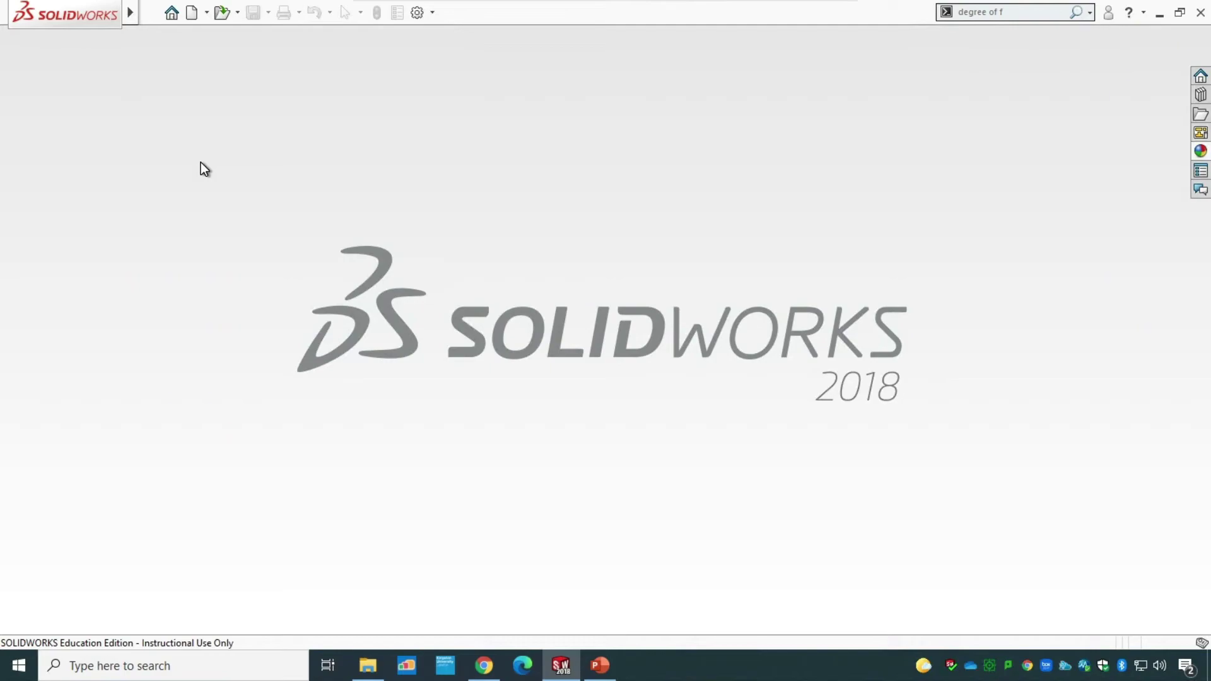
left_click(367, 665)
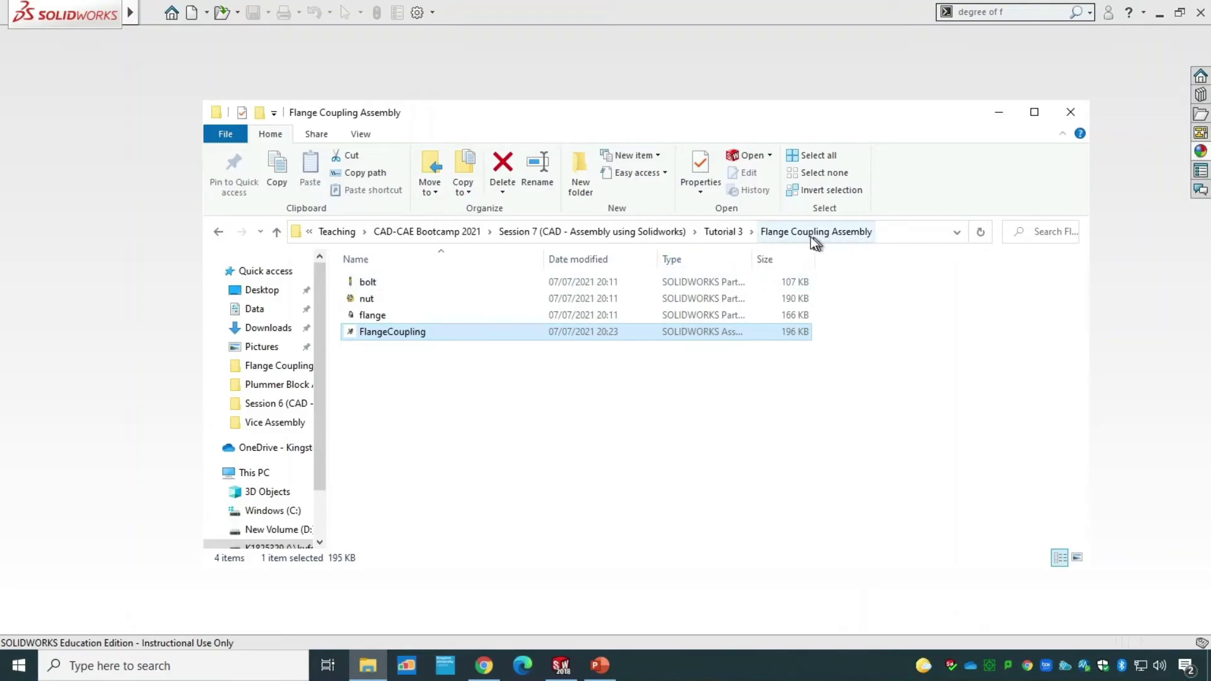
left_click(115, 150)
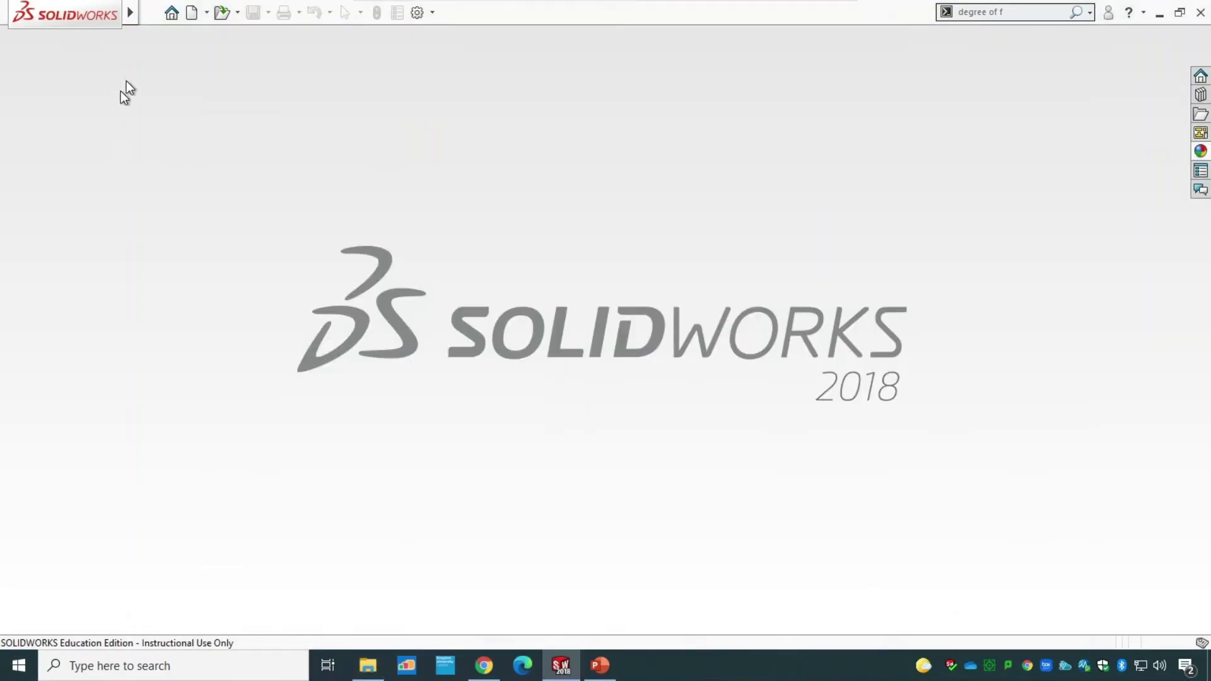
Create a new assembly document and place the flange part in it as the first component.
left_click(192, 13)
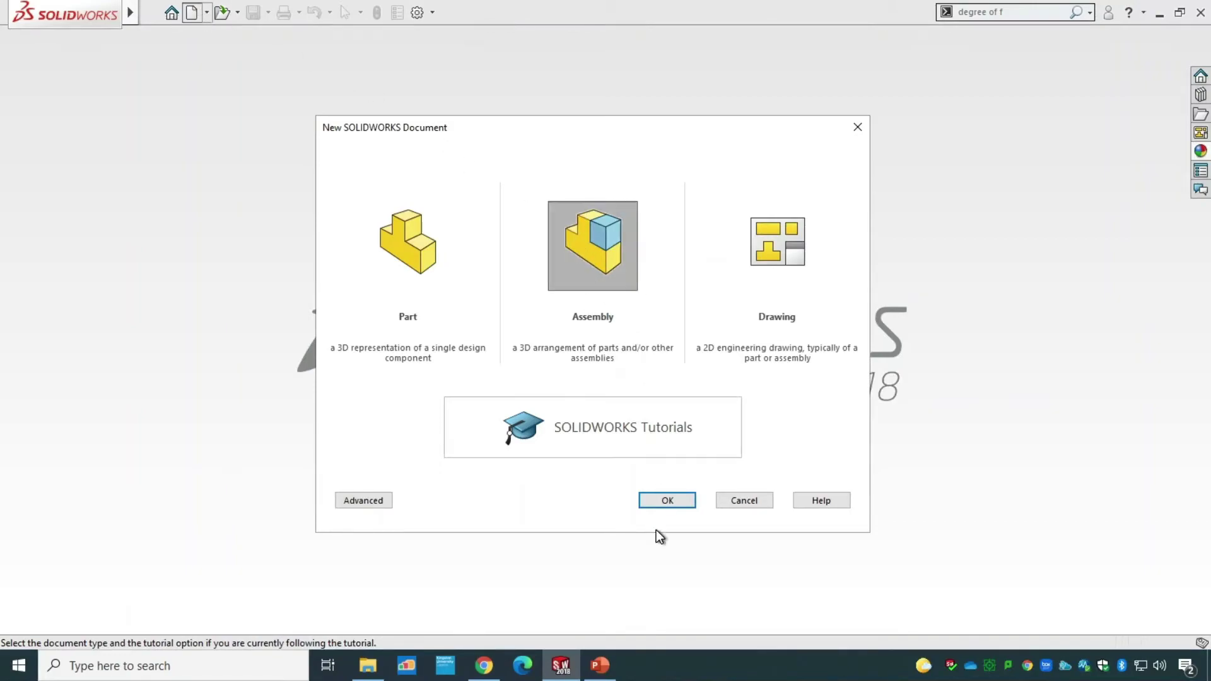
left_click(669, 502)
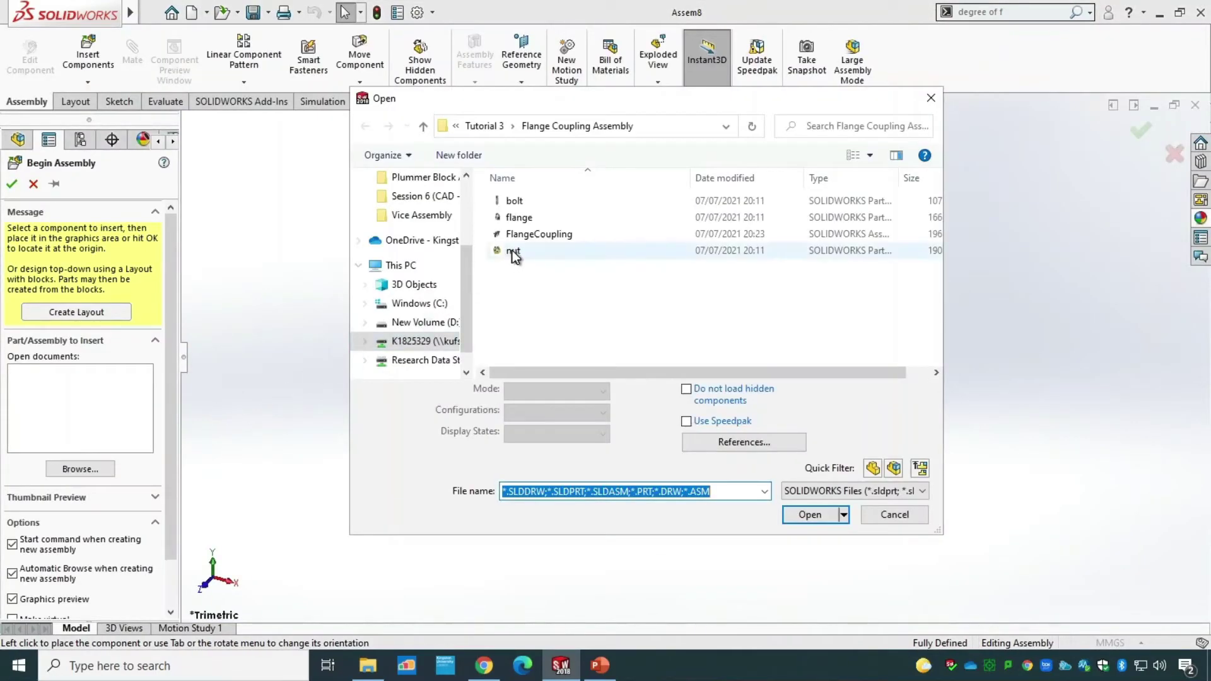
left_click(547, 218)
left_click(813, 509)
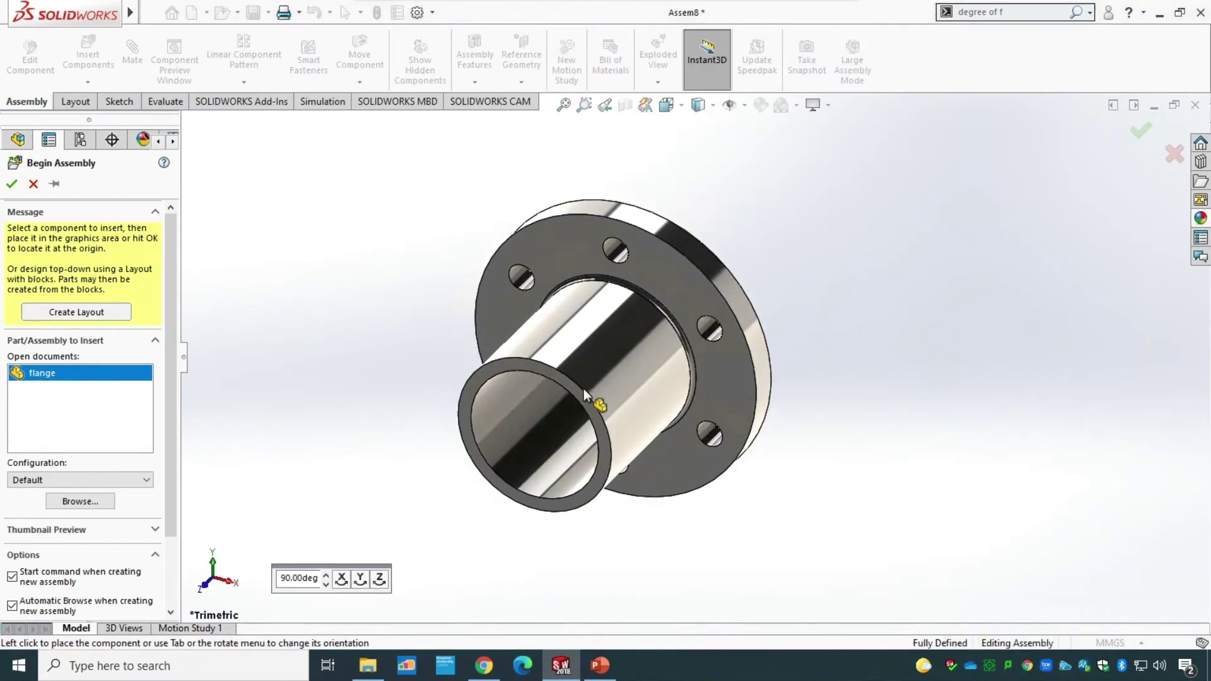
left_click(584, 388)
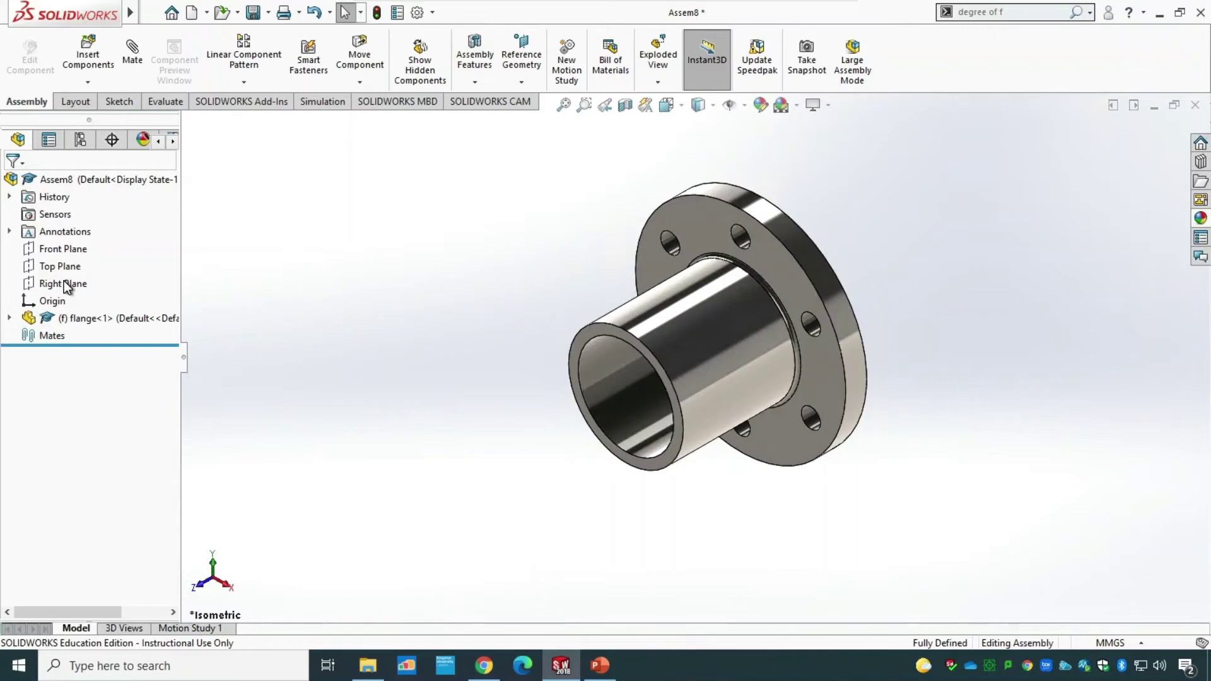
Insert a second flange and place it beside the first one.
left_click(87, 57)
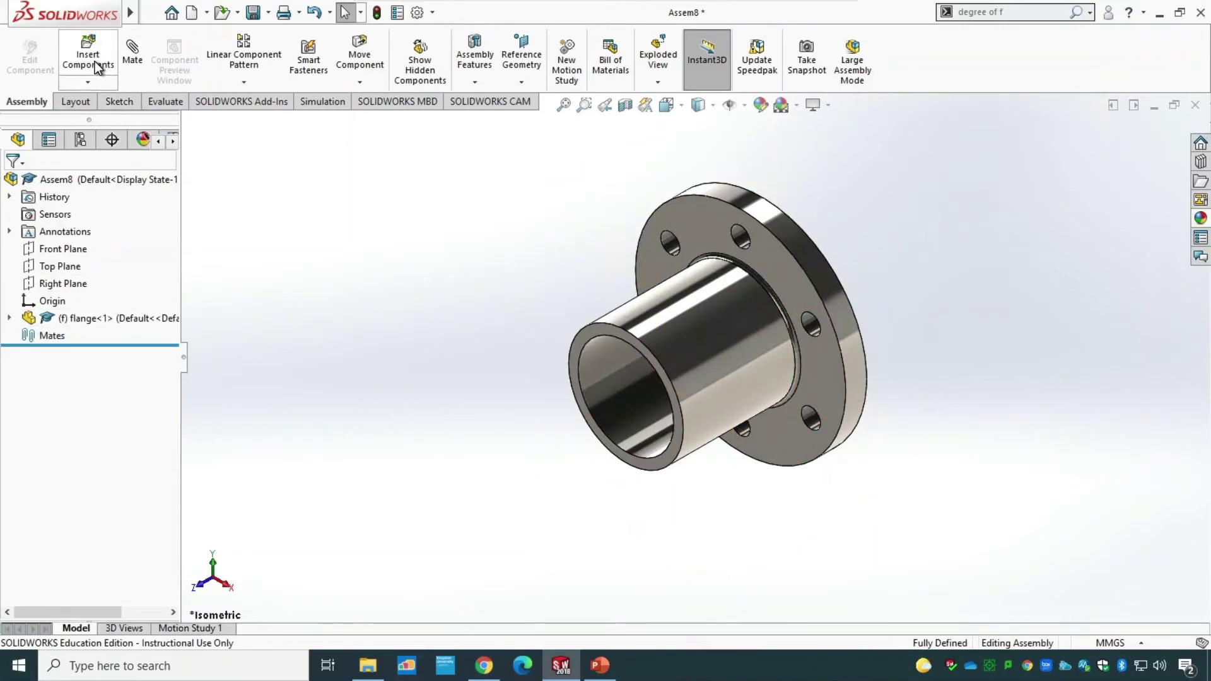
left_click(536, 218)
left_click(810, 513)
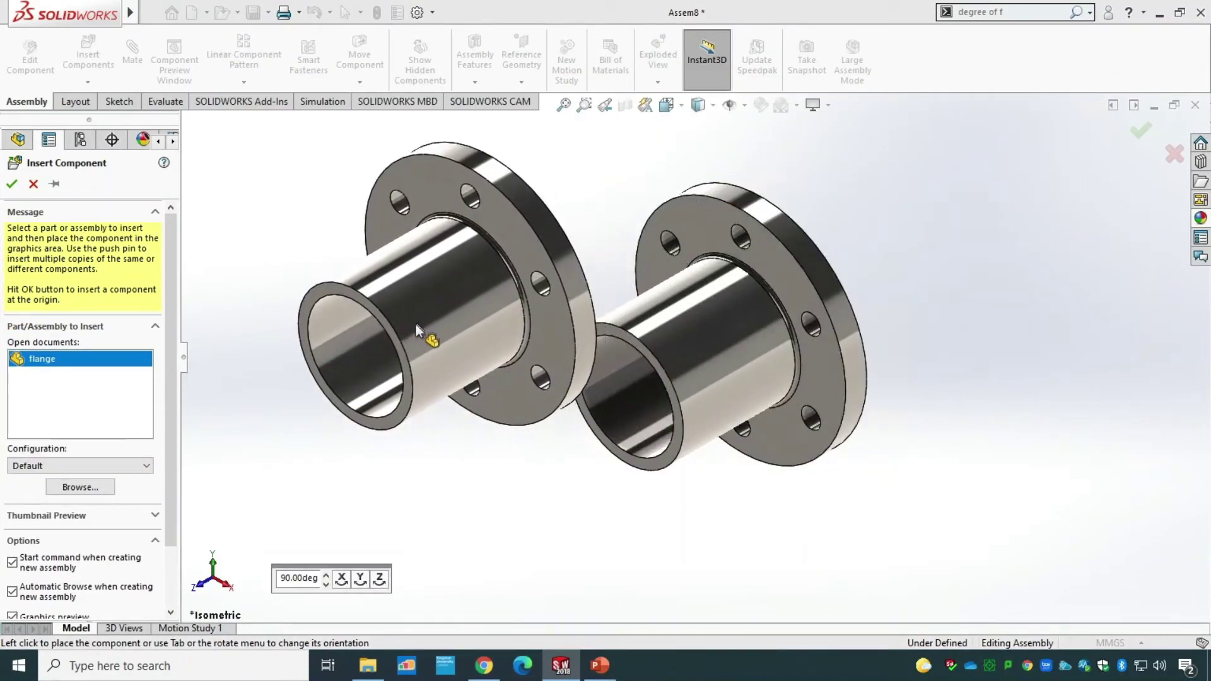
left_click(888, 325)
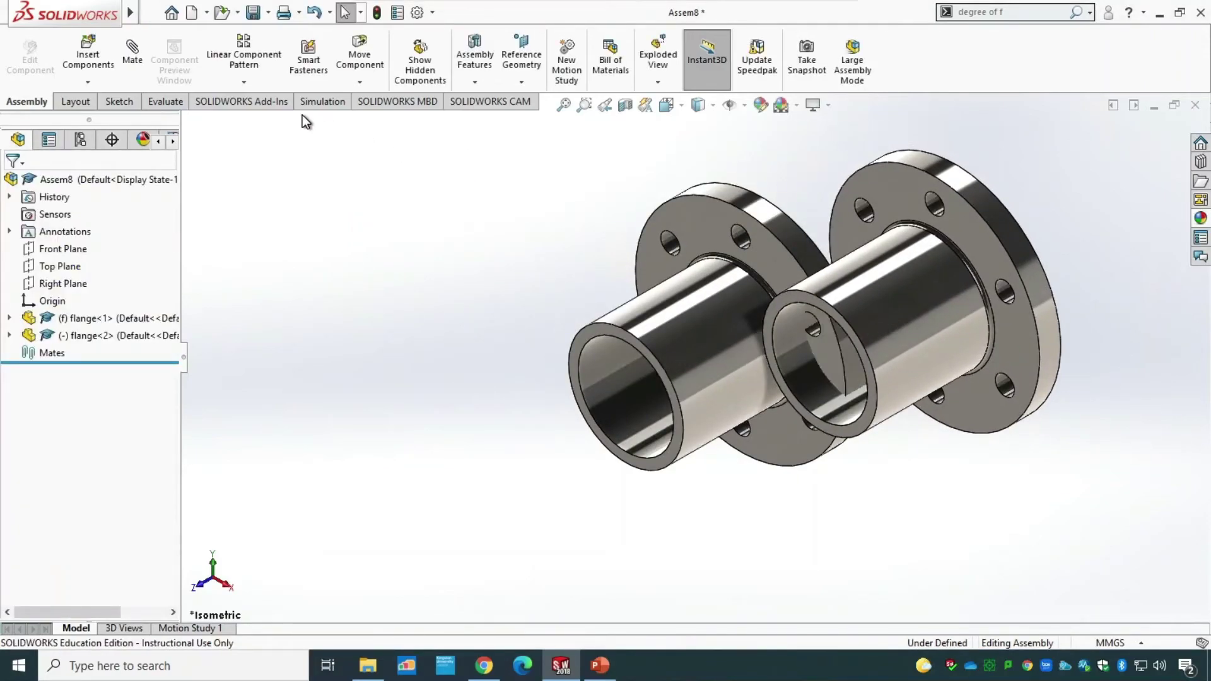
Rotate the second flange so its bolting face points toward the first flange, and move it clear of the first.
left_click(359, 58)
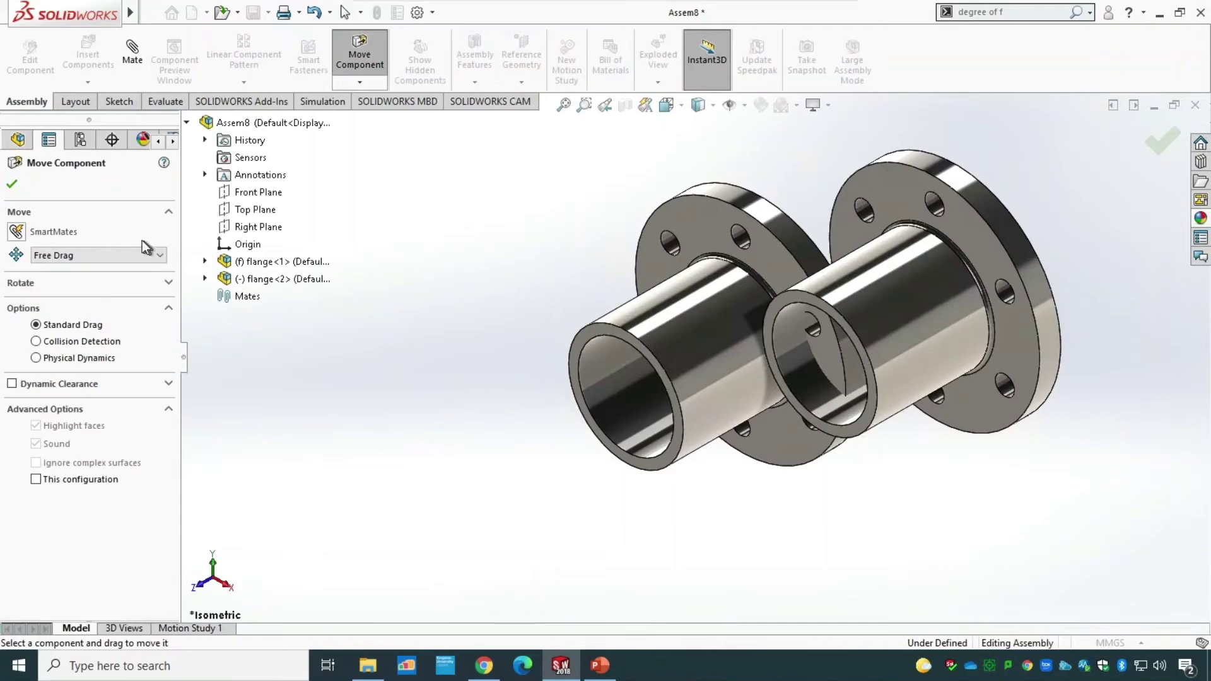
left_click(80, 281)
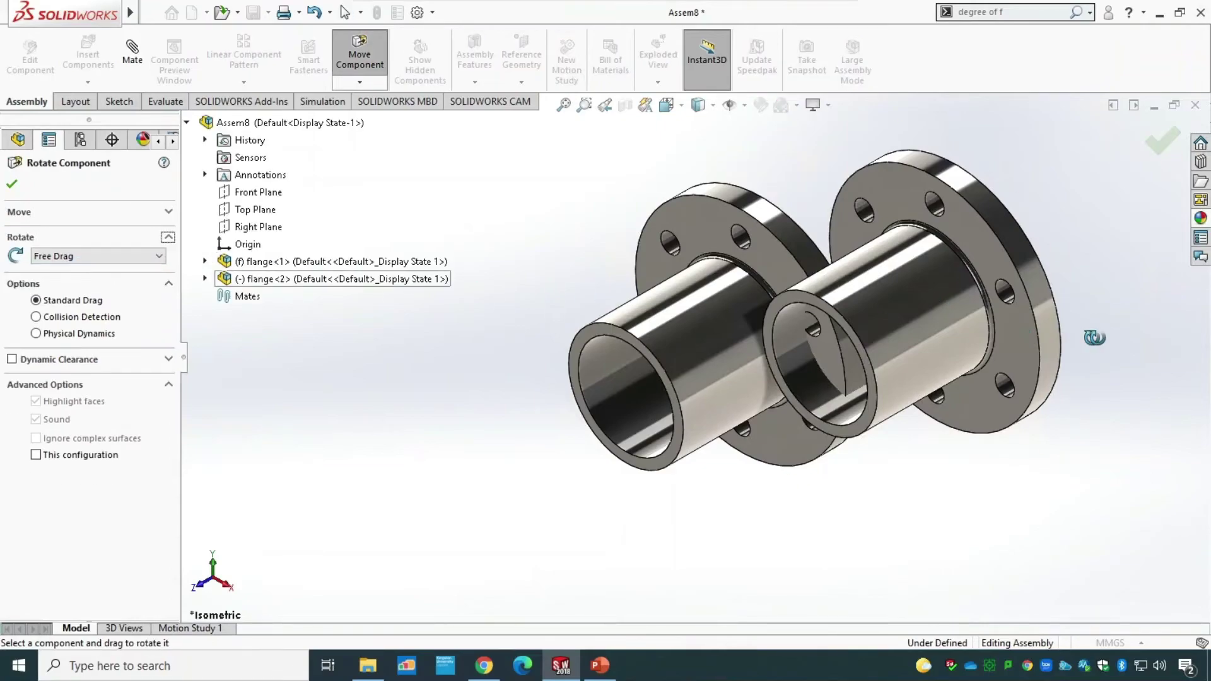
left_click_drag(899, 347, 817, 375)
left_click_drag(735, 372, 845, 512)
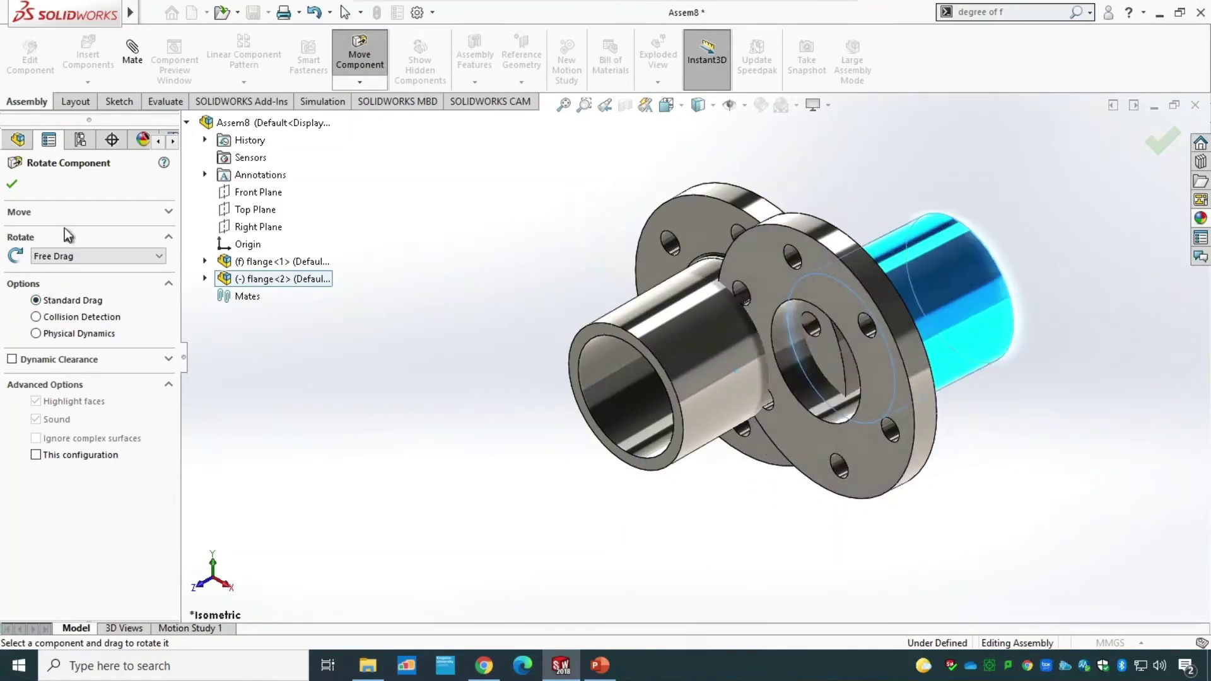
left_click(168, 212)
left_click_drag(928, 307, 1030, 248)
left_click(11, 183)
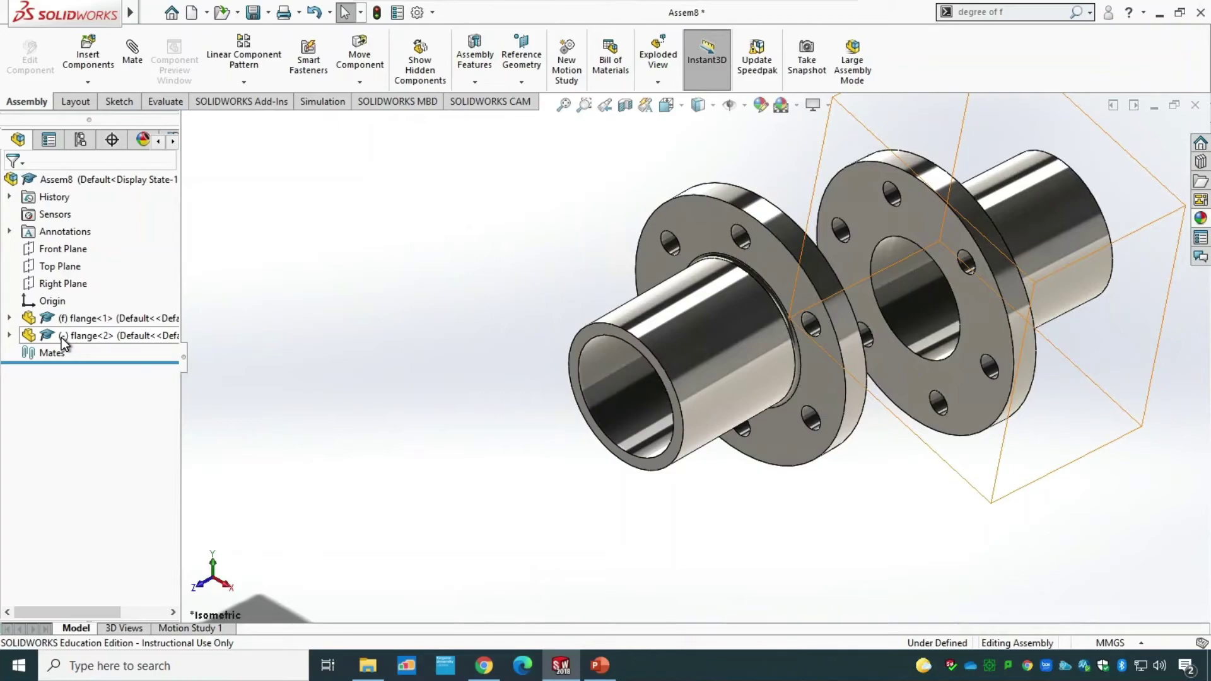
Add a concentric mate between the inner bores of the two flanges.
left_click(133, 58)
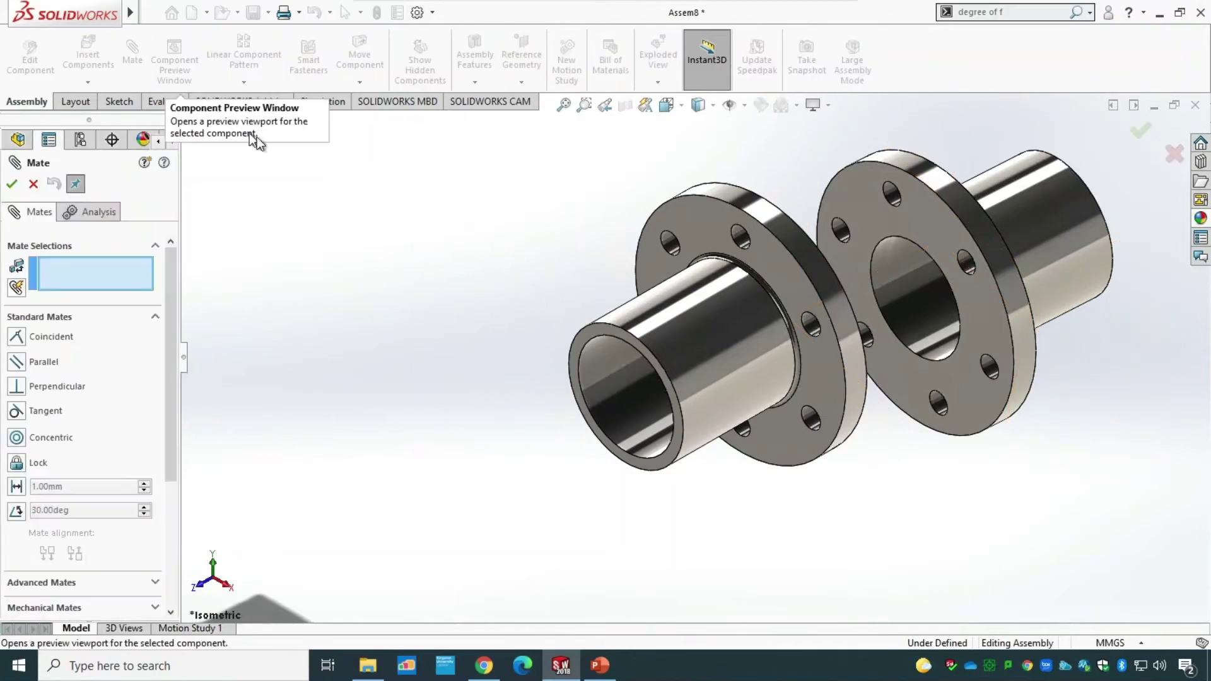
left_click(618, 392)
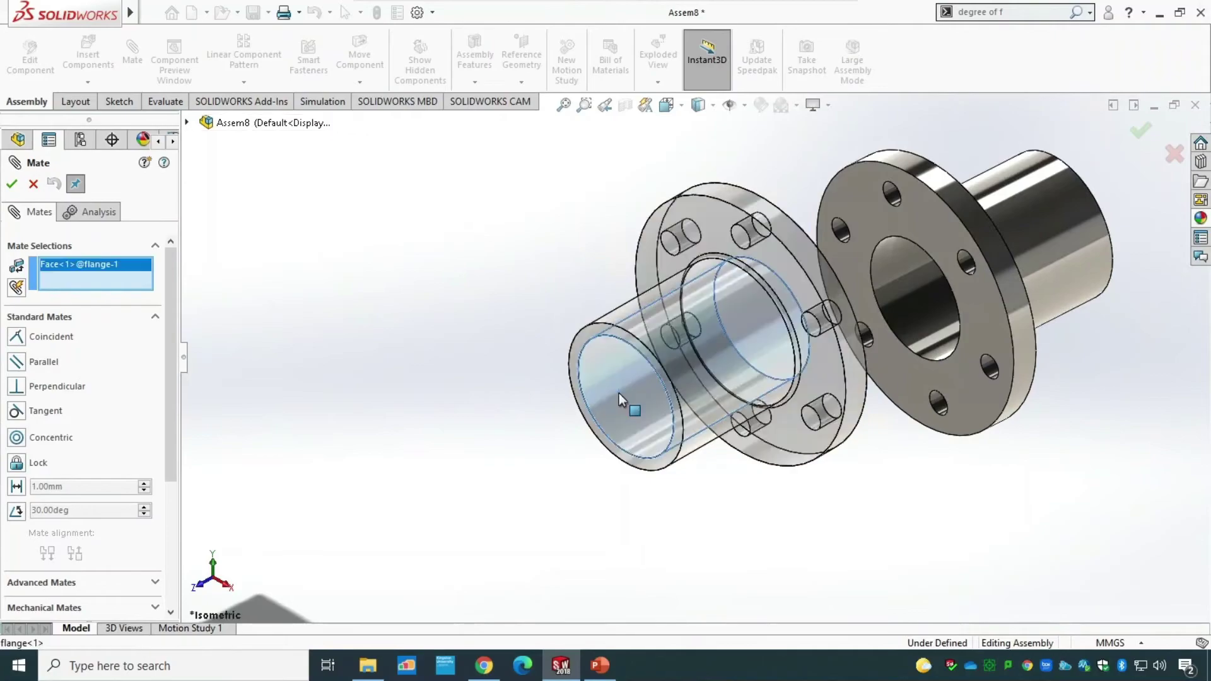
left_click(909, 293)
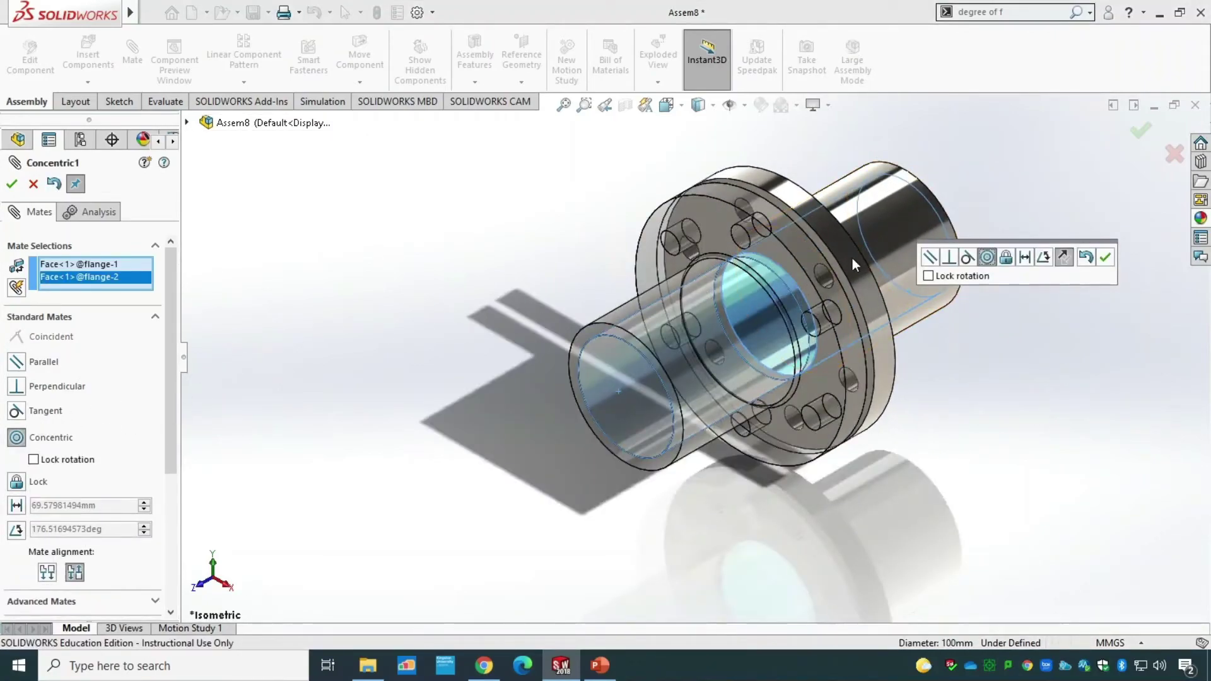
left_click(1110, 262)
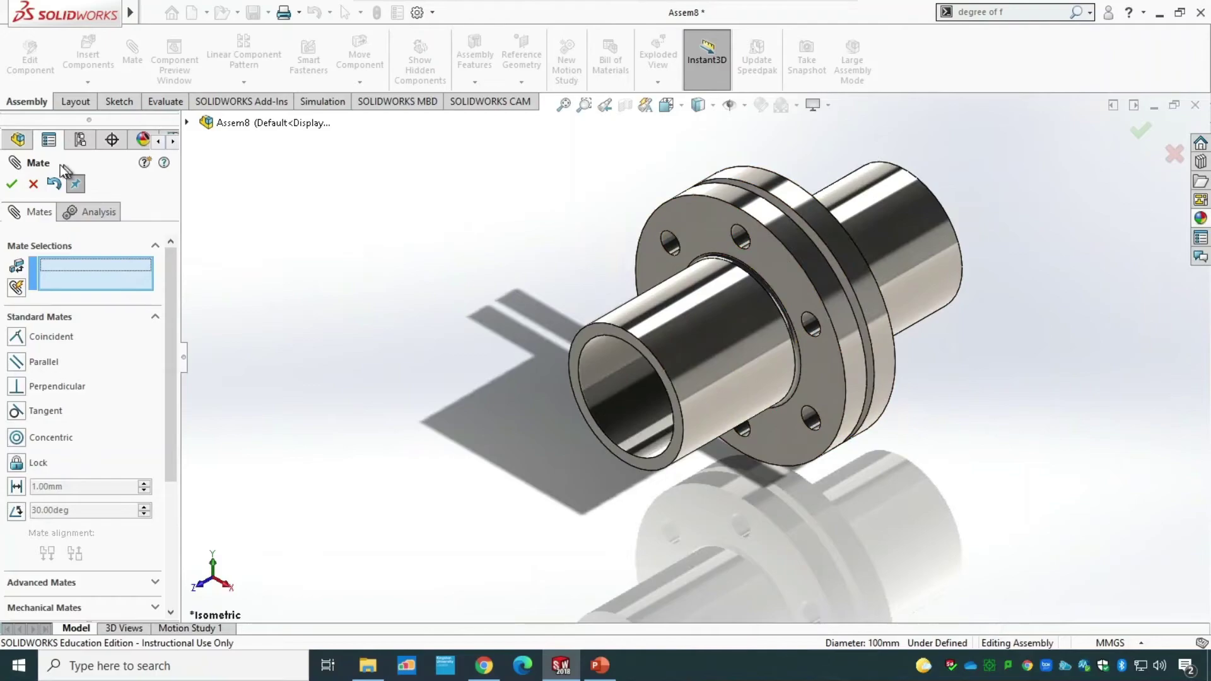
Add a concentric mate between a bolt hole of the first flange and the matching bolt hole of the second flange.
left_click(741, 240)
middle_click_drag(1071, 220, 1017, 435)
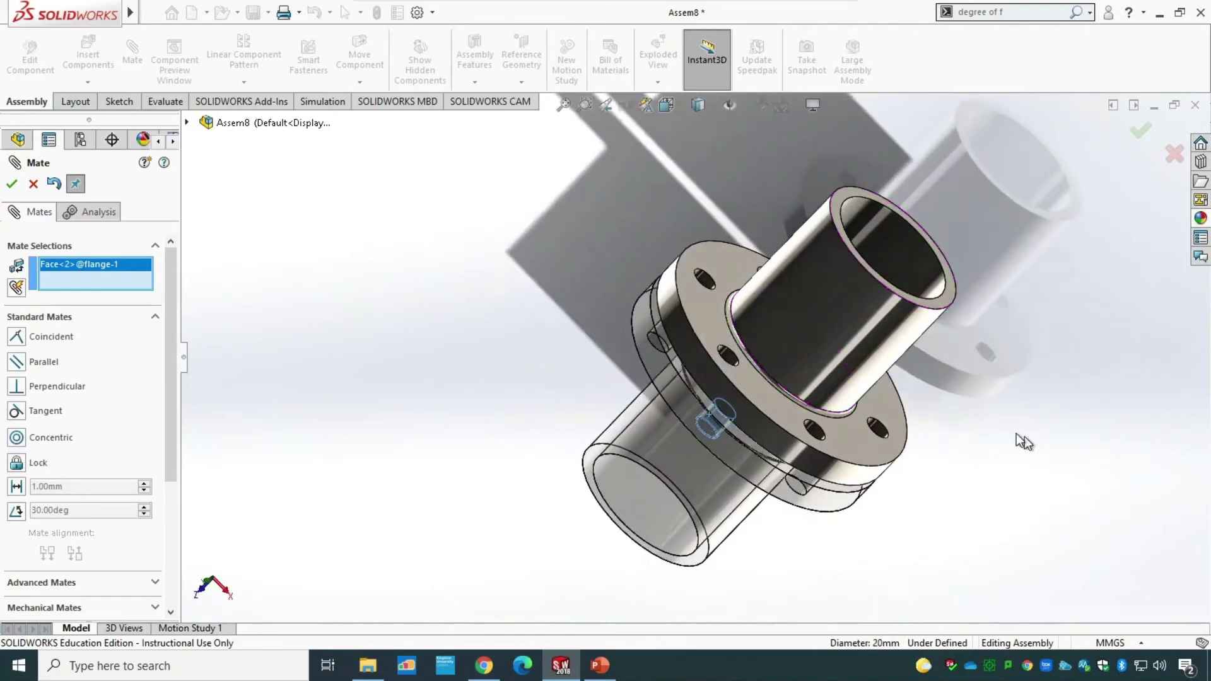
left_click(729, 361)
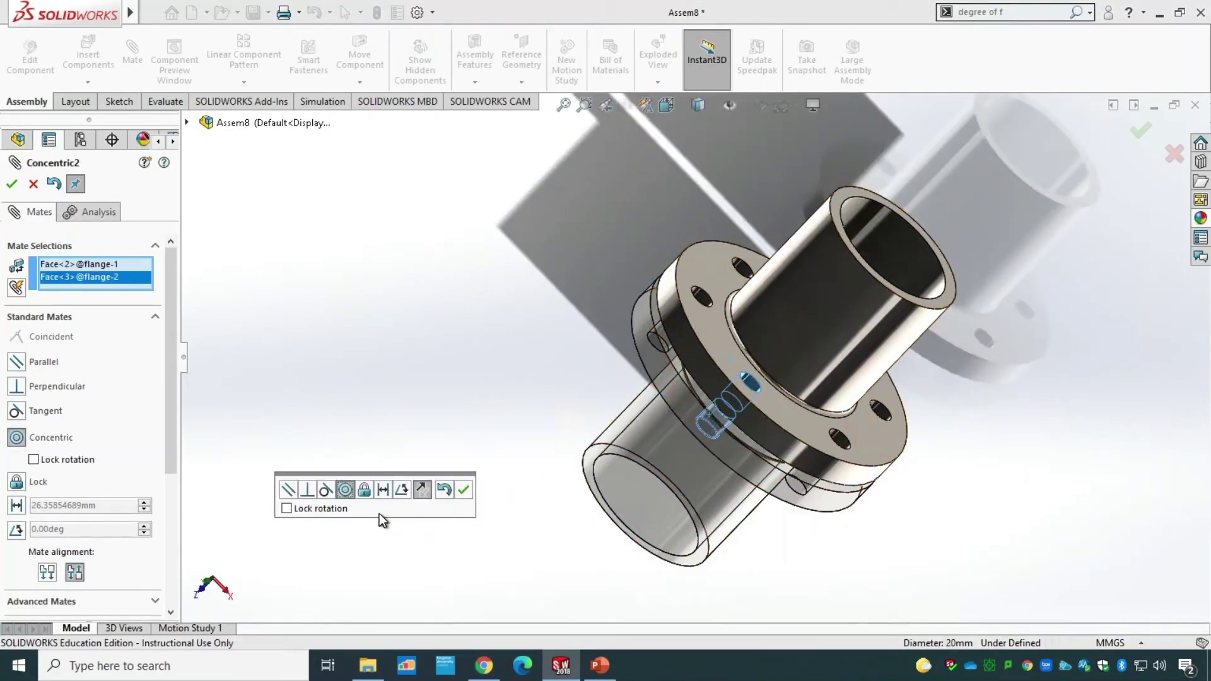
left_click(462, 491)
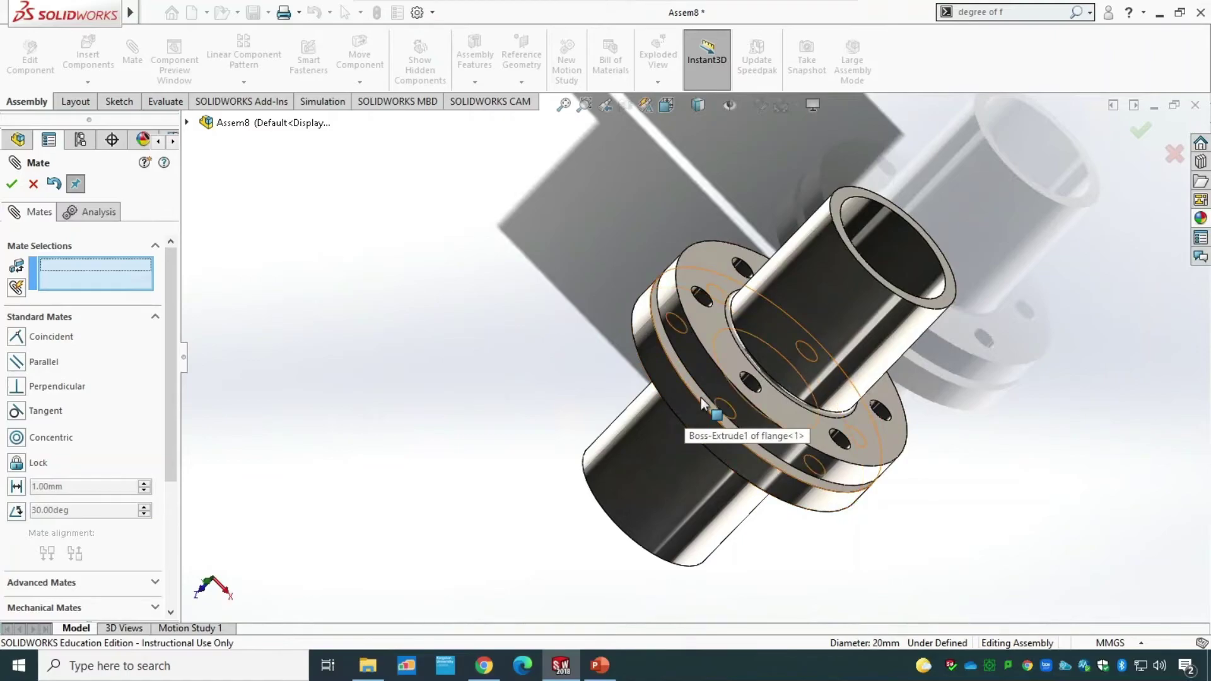
Add a coincident mate between the facing bolting faces of the two flanges and finish mating.
left_click(701, 401)
middle_click_drag(404, 427, 761, 318)
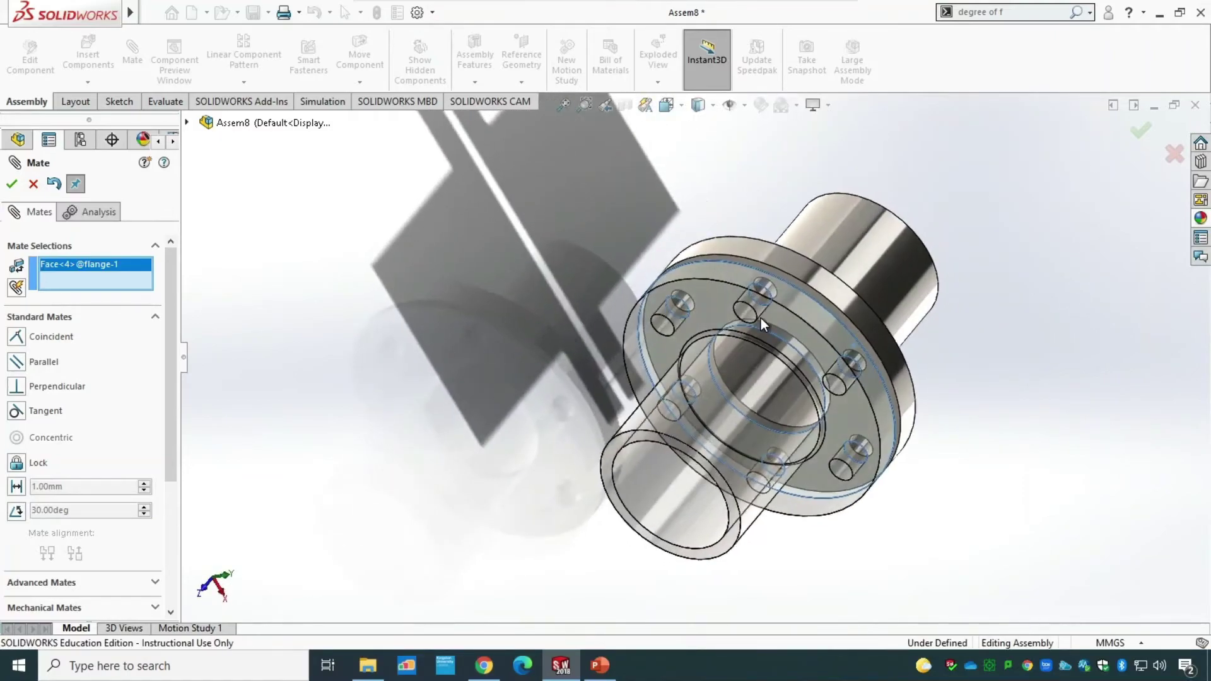
left_click(819, 299)
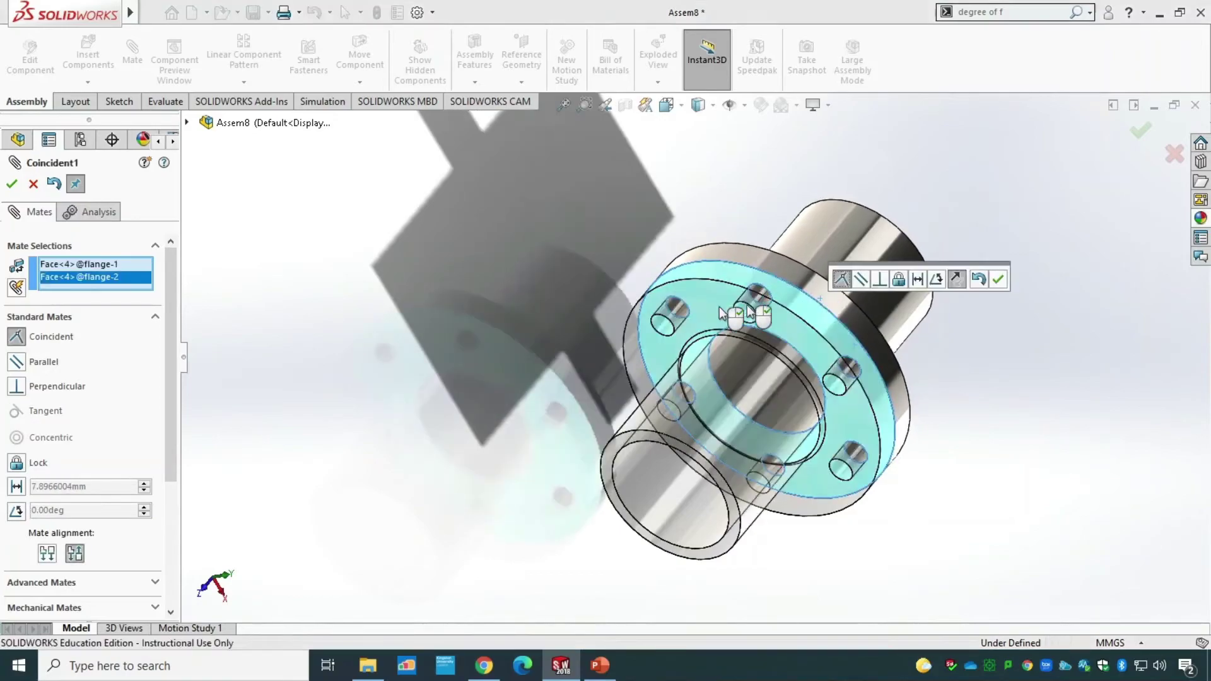
left_click(13, 184)
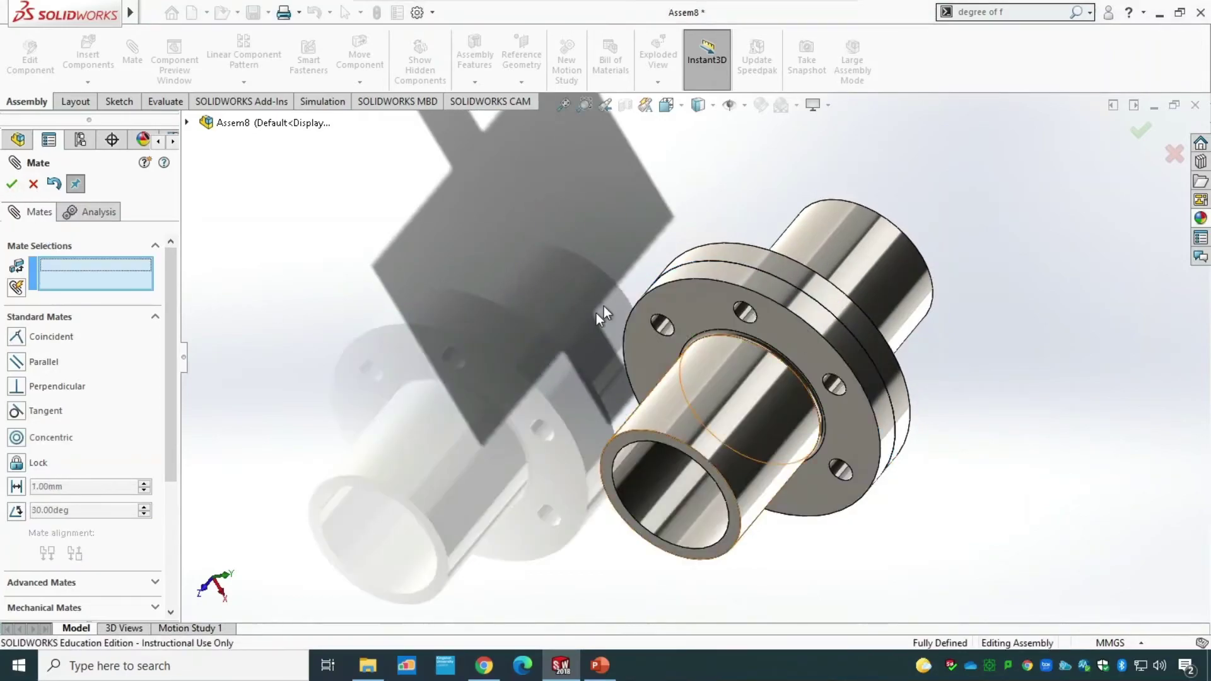
left_click(12, 184)
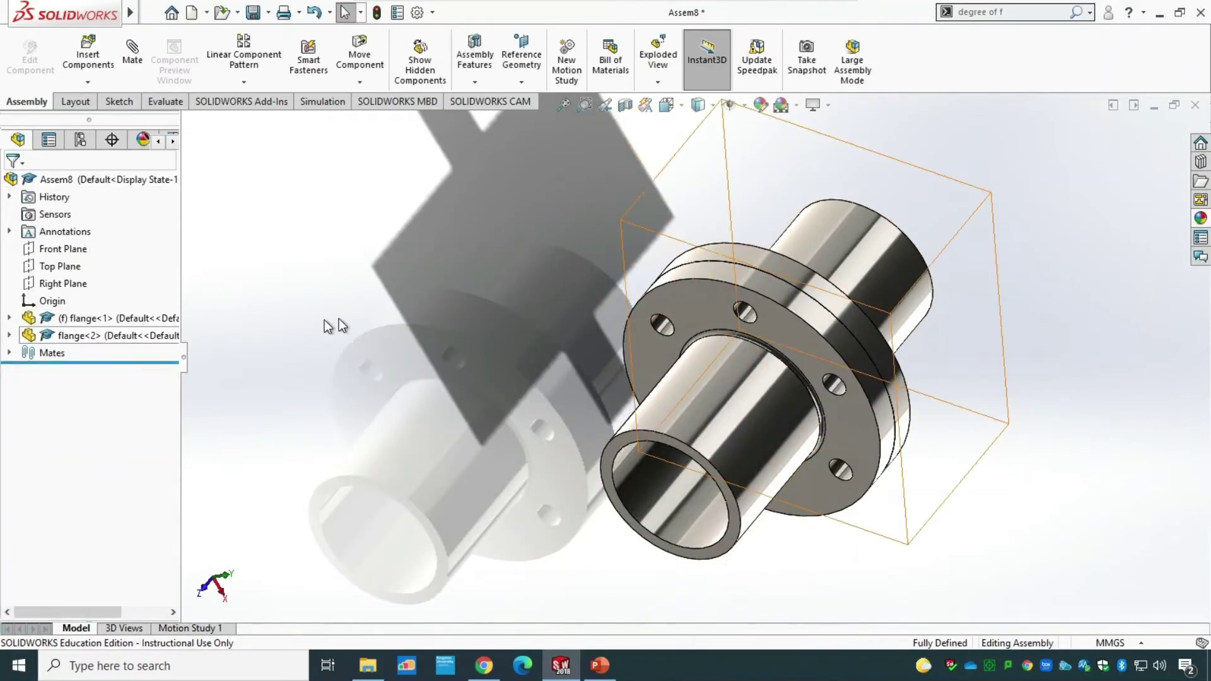
Insert the bolt part from the Flange Coupling Assembly folder and place it beside the first flange's pipe end.
key("ctrl+7")
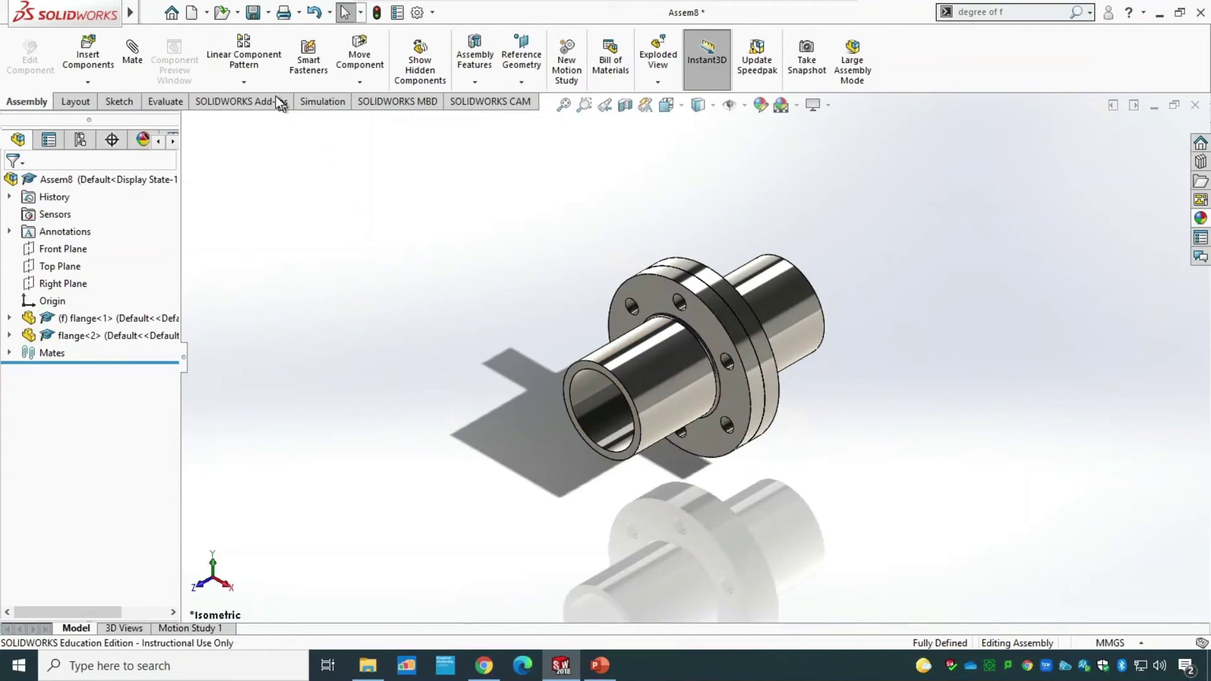
left_click(98, 51)
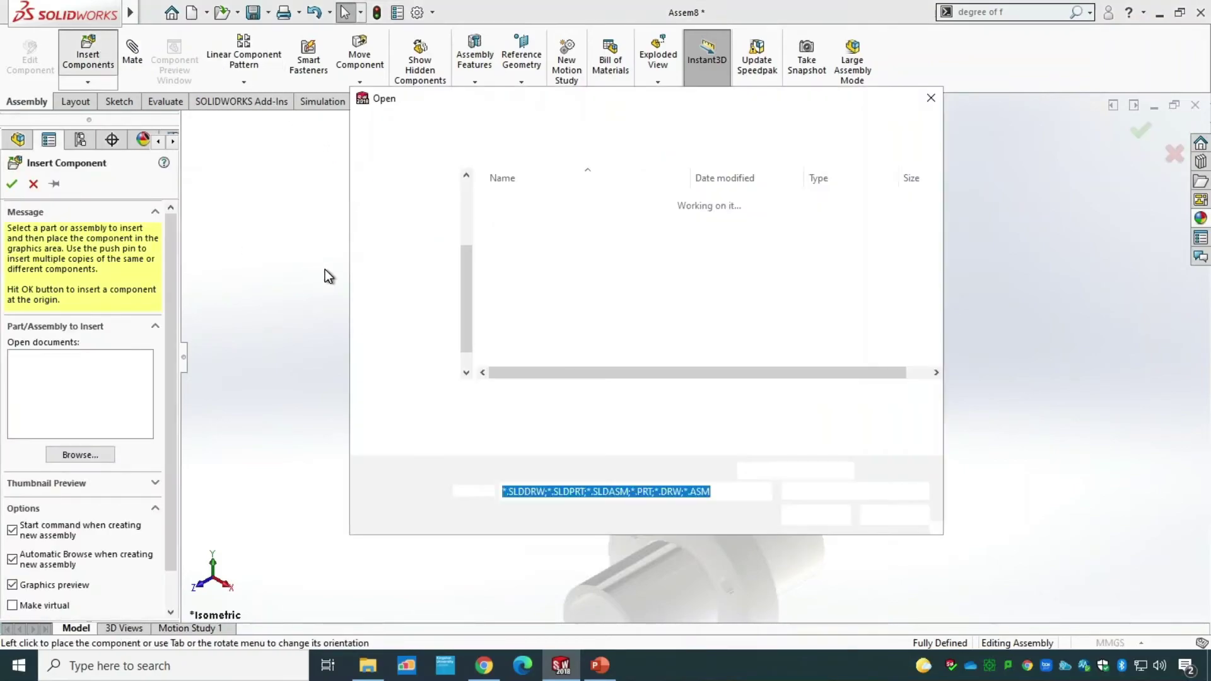
left_click(530, 204)
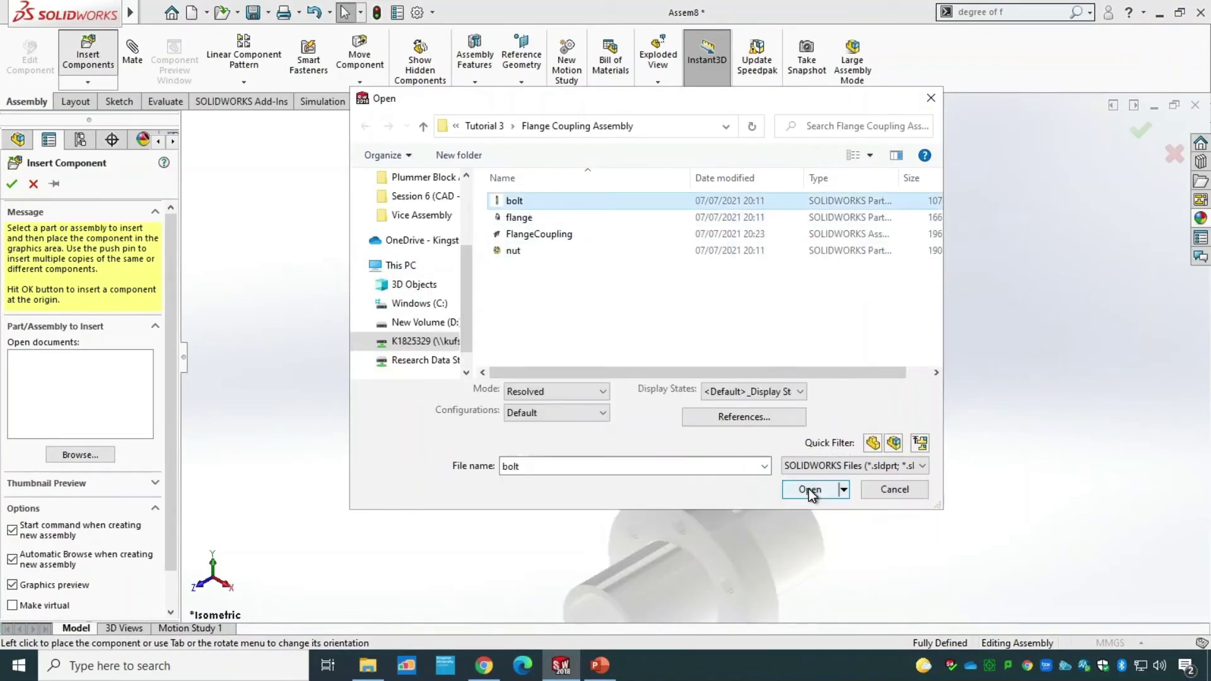
left_click(810, 490)
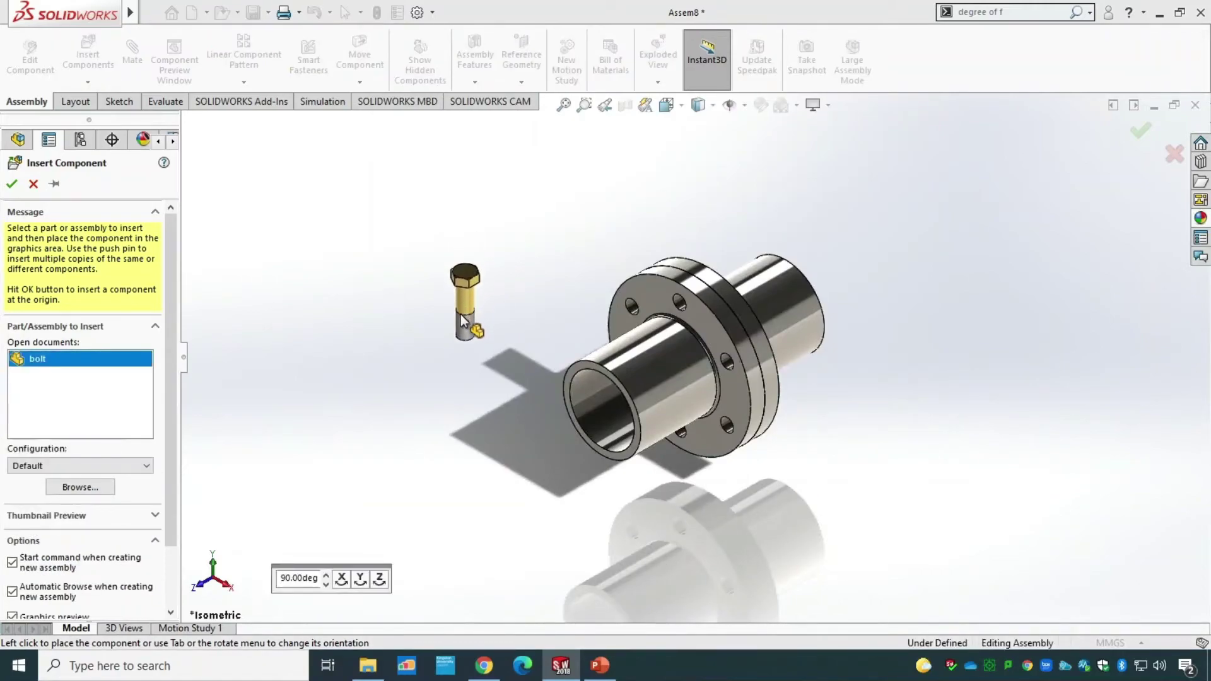
left_click(461, 318)
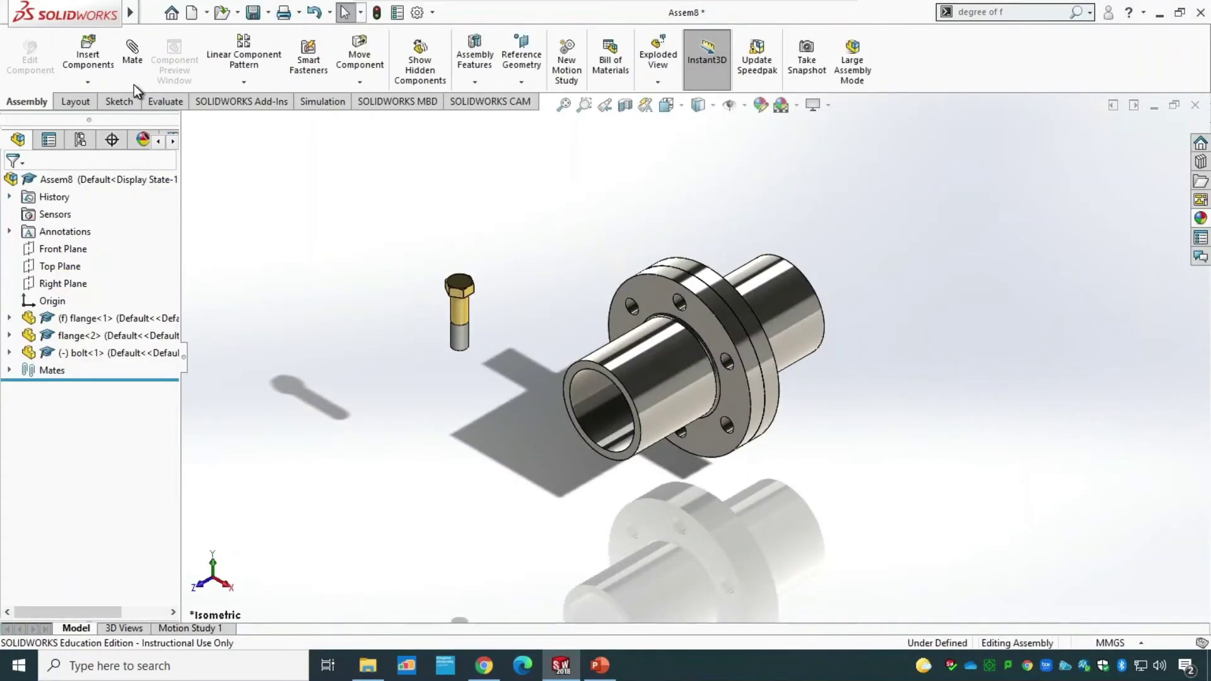
Add a concentric mate between the bolt shank and a first-flange bolt hole, flipping the alignment so the threaded end points toward the flange.
left_click(132, 53)
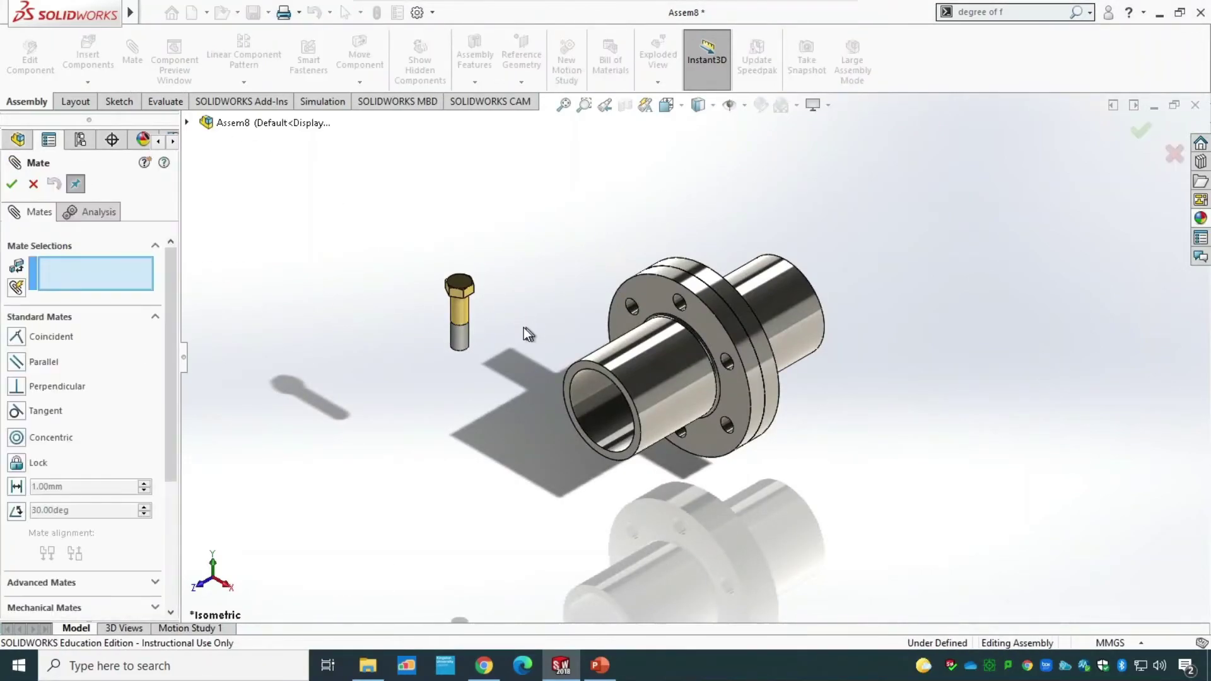
left_click(460, 312)
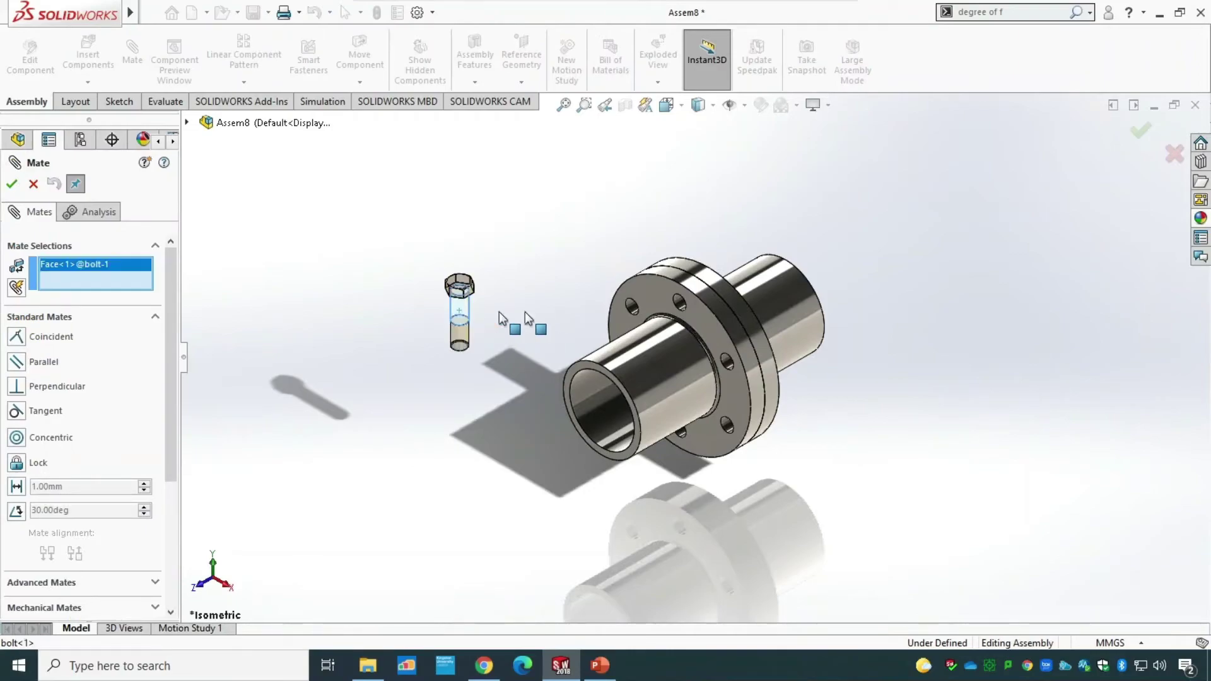
left_click(630, 308)
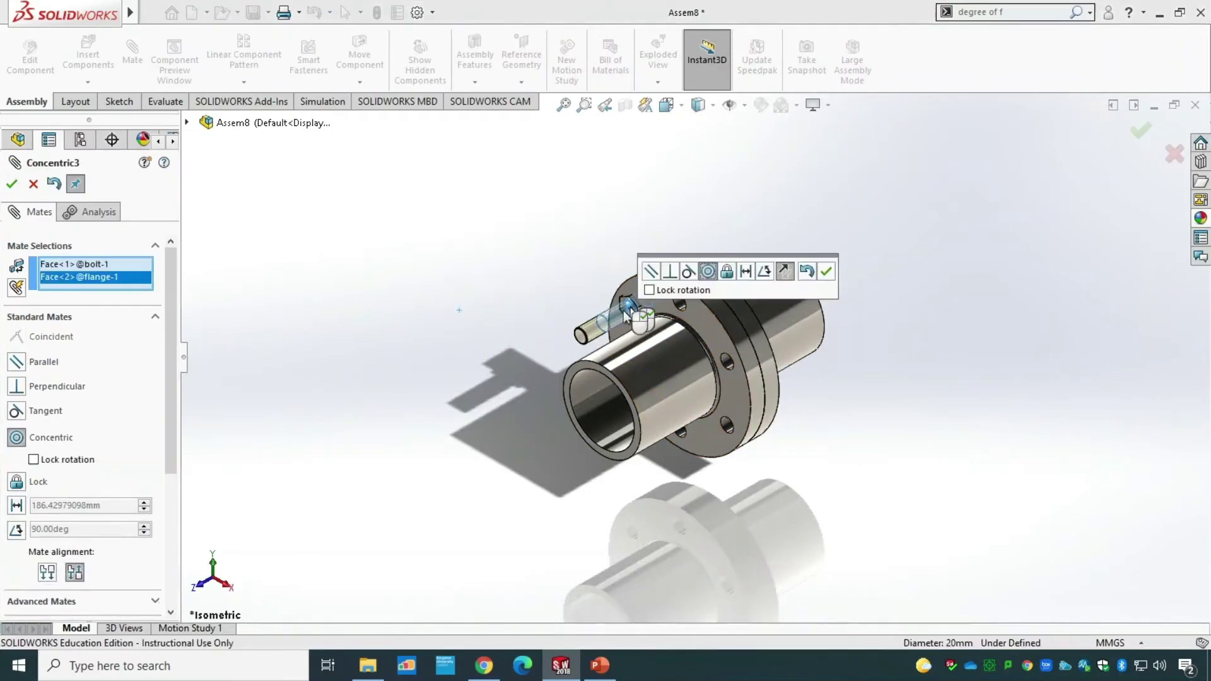
left_click(785, 272)
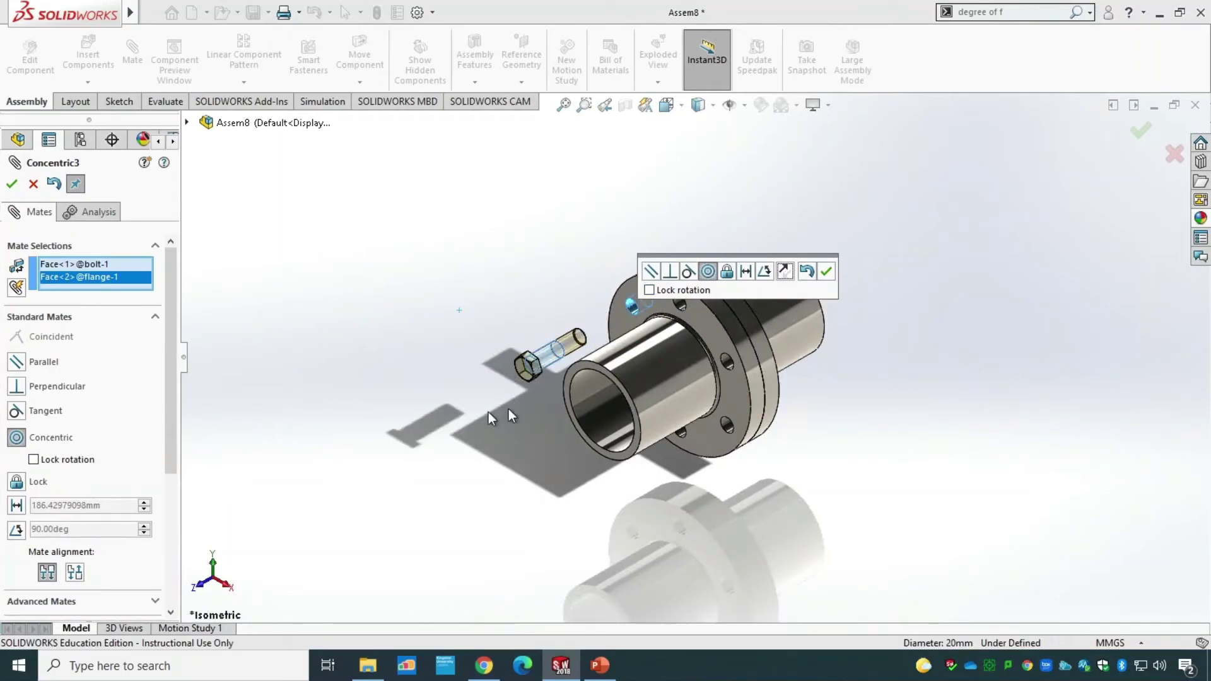
left_click(825, 274)
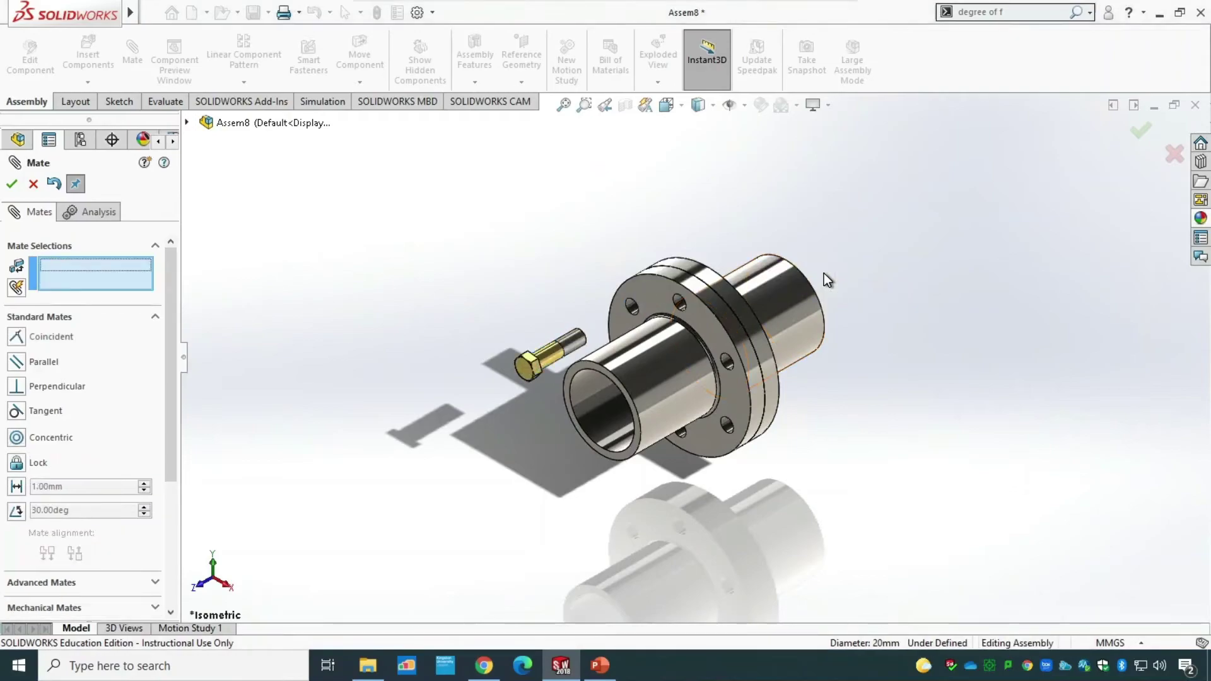
Add a coincident mate between the first flange's outer face and the underside of the bolt head, and finish mating.
left_click(652, 293)
middle_click_drag(438, 271, 381, 397)
scroll(543, 383, "down", 5)
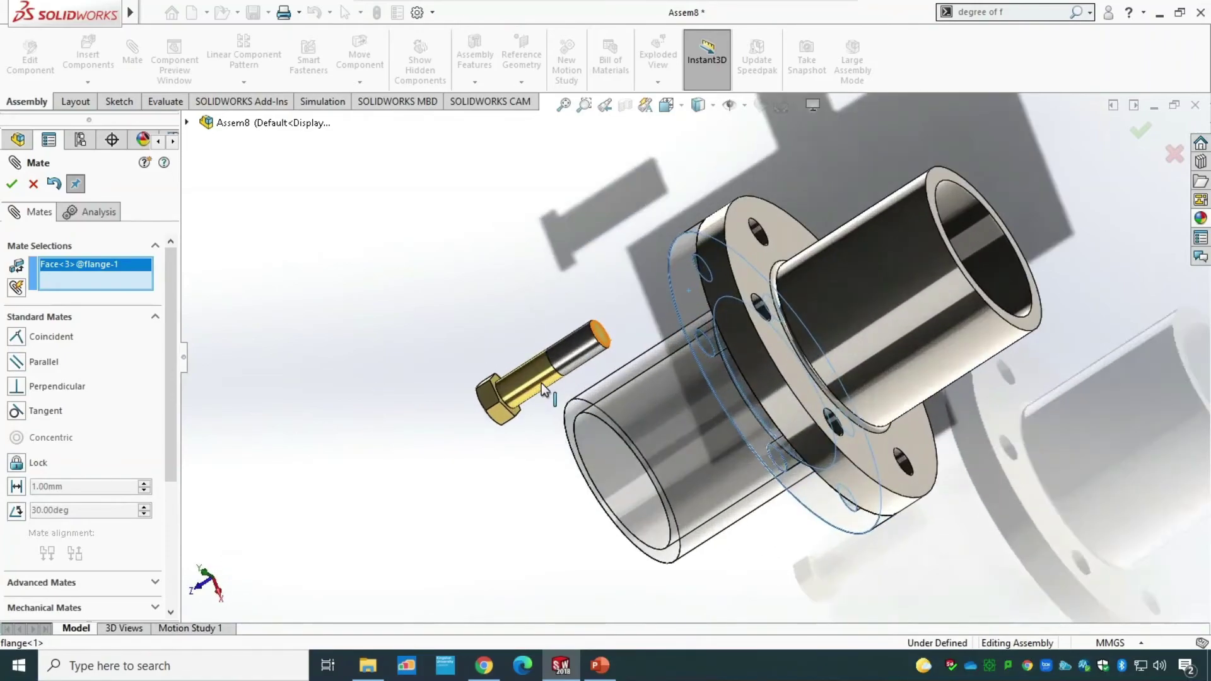
scroll(505, 401, "down", 2)
left_click(507, 339)
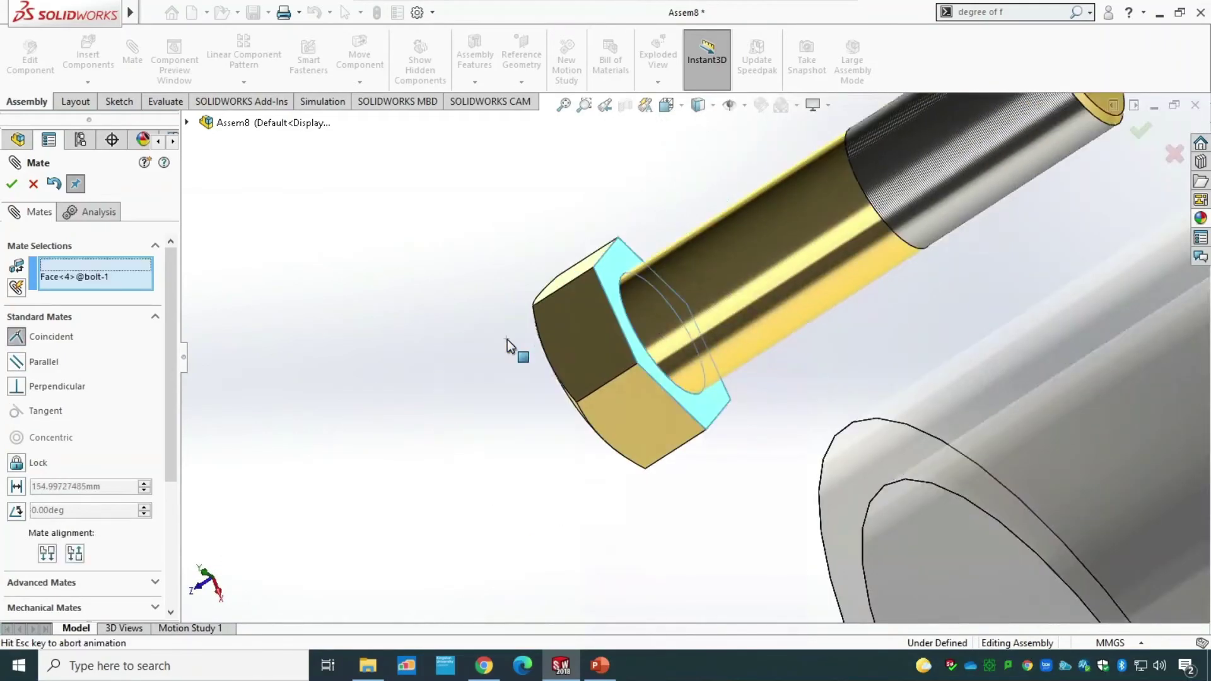
scroll(449, 439, "up", 5)
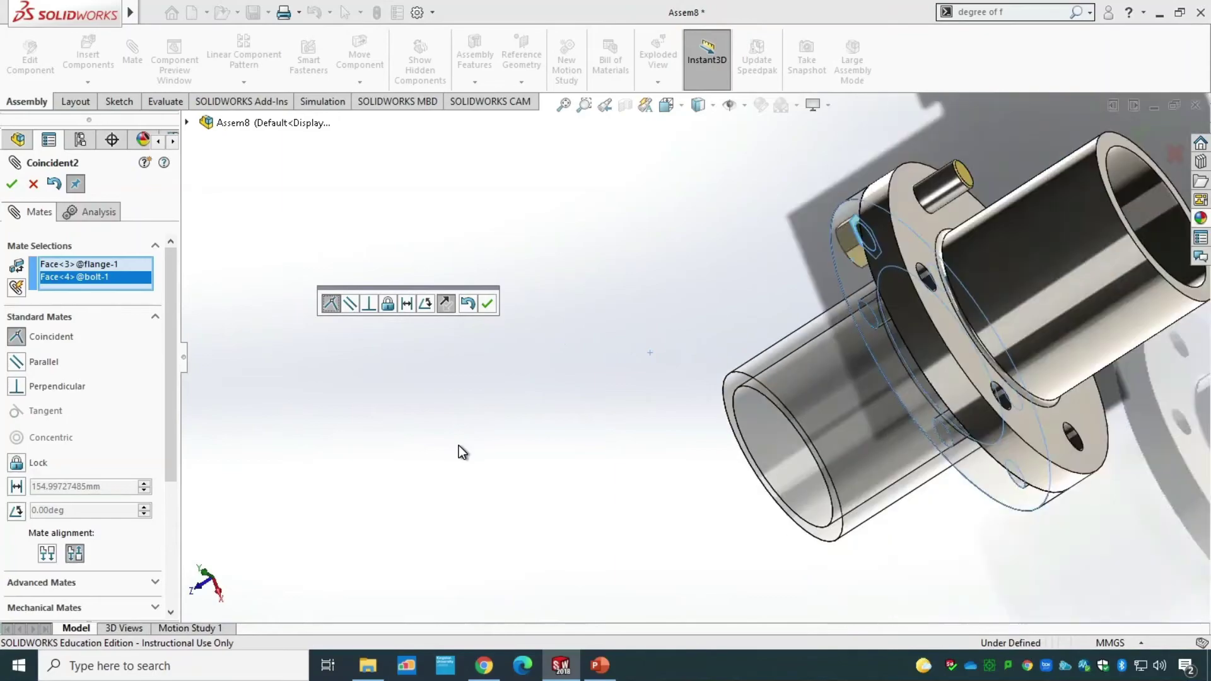
left_click(488, 305)
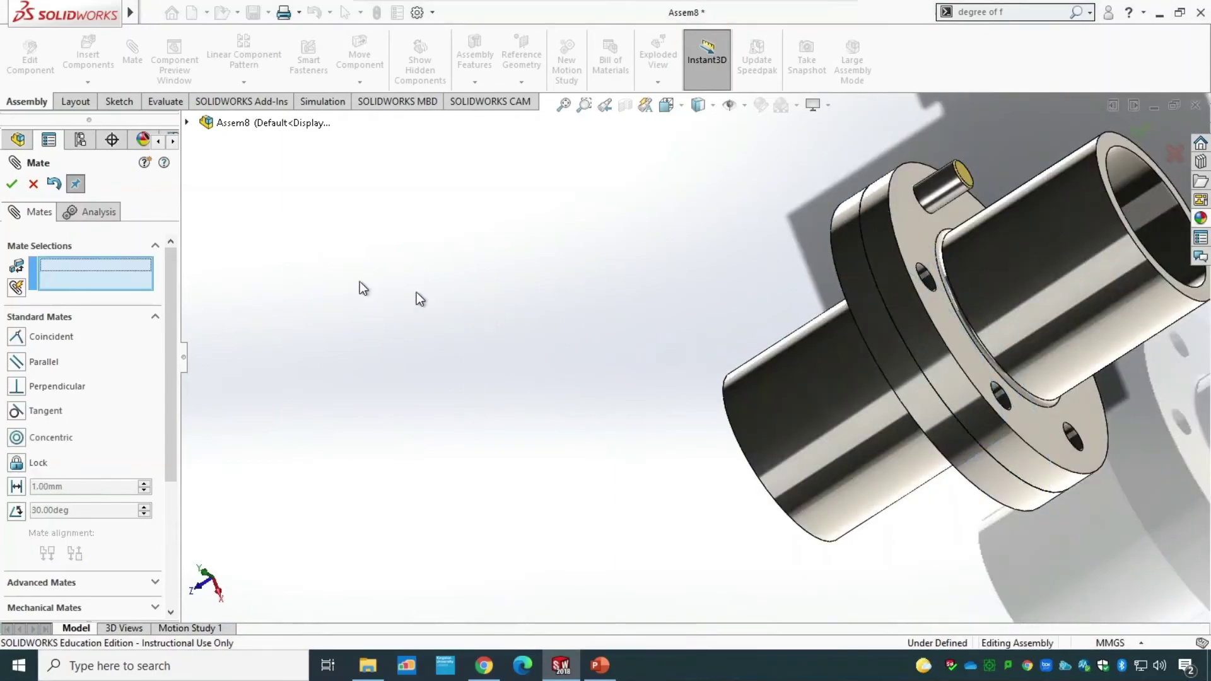
left_click(13, 186)
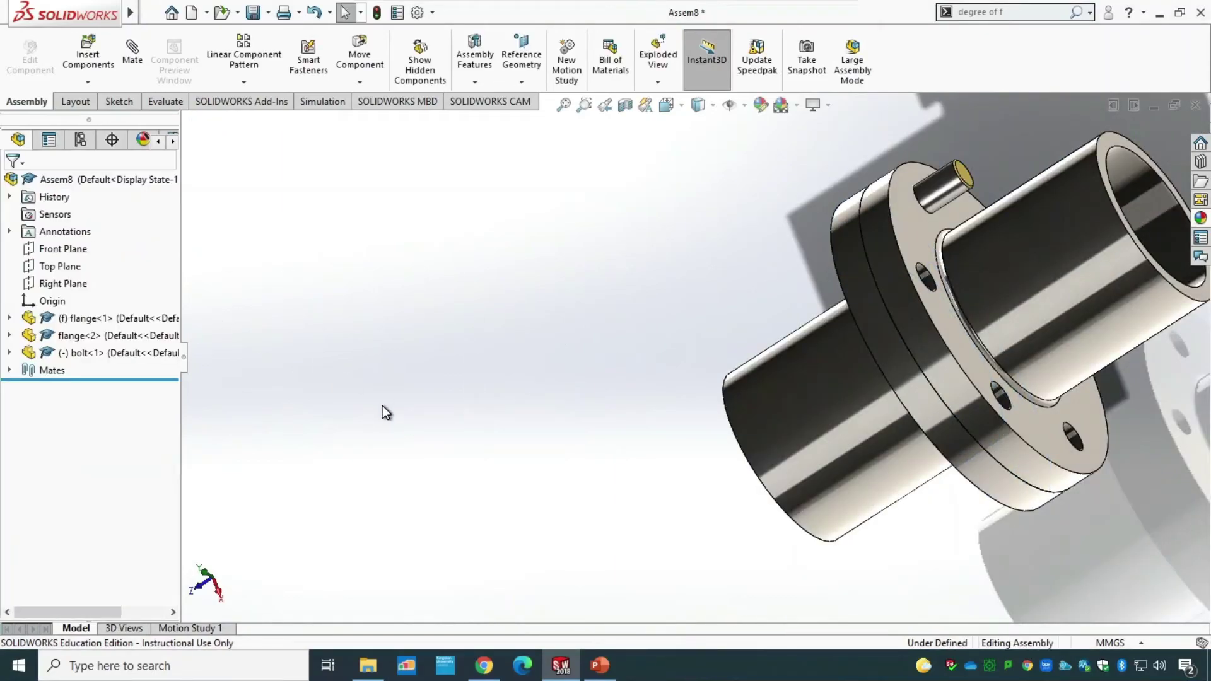
key("ctrl+7")
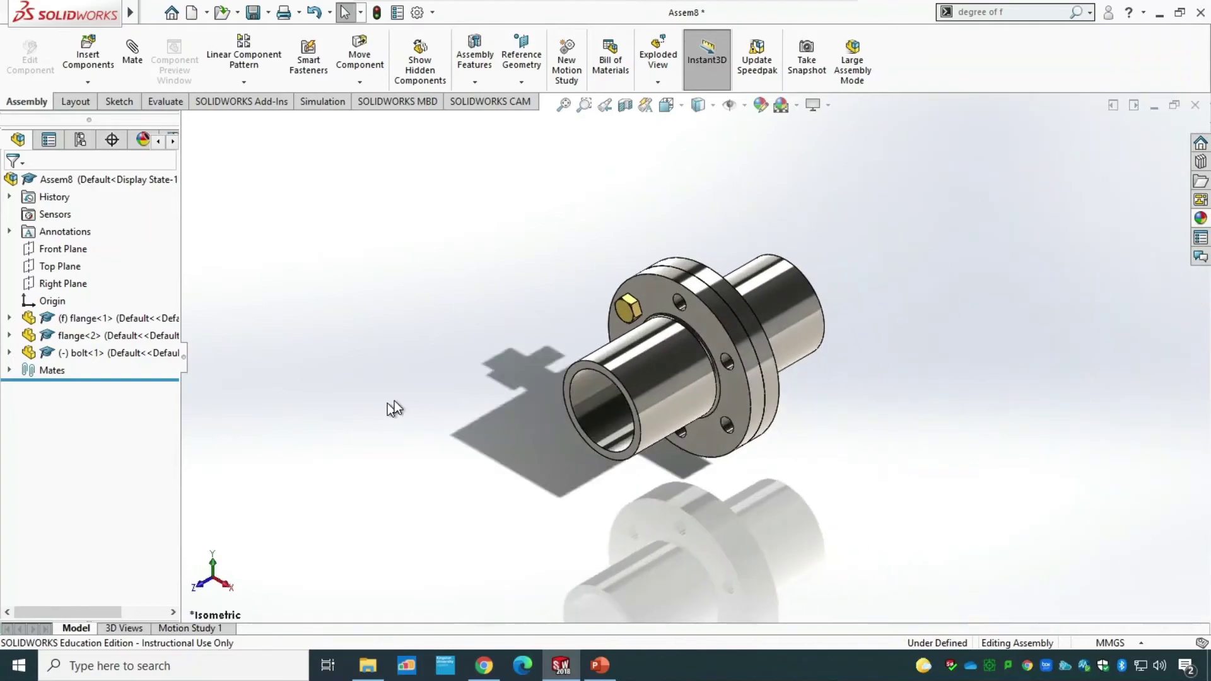
left_click(364, 63)
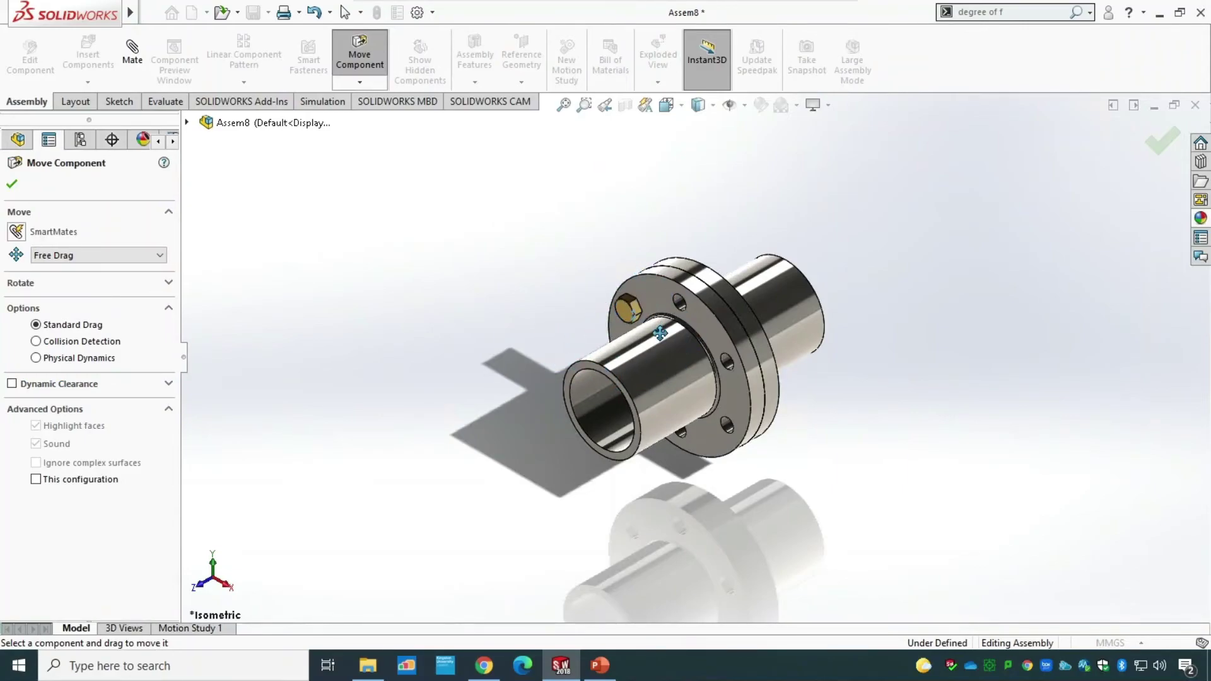
left_click(11, 184)
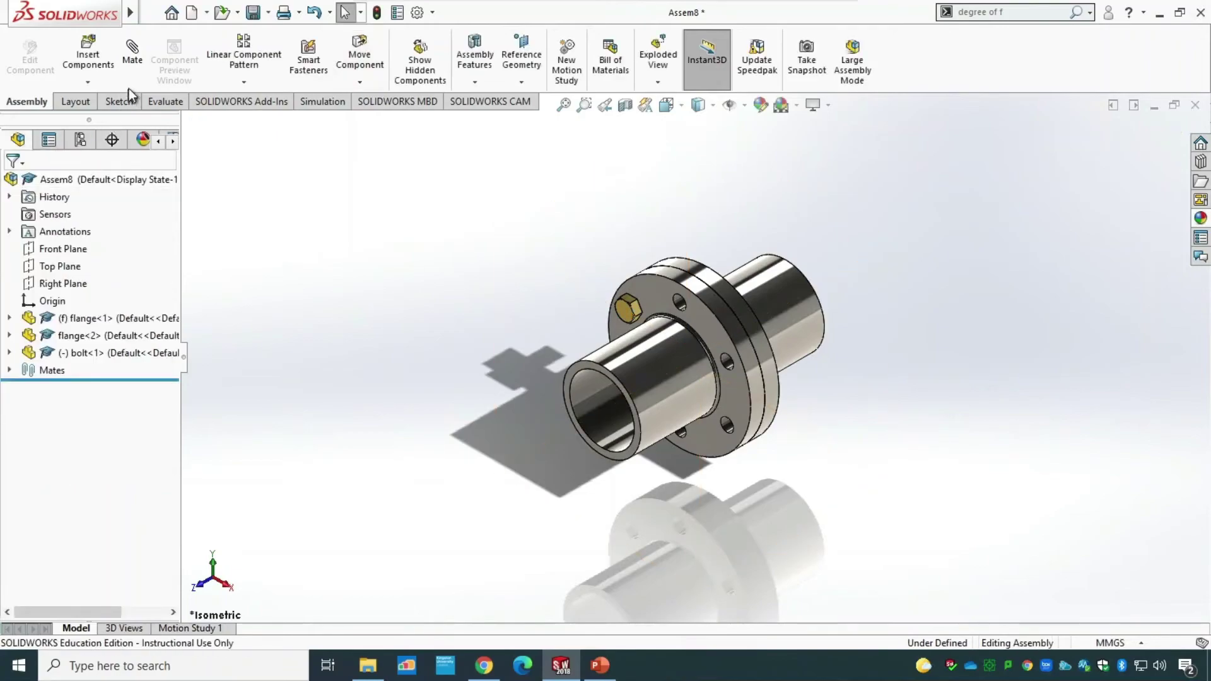
Insert the nut part from the Flange Coupling Assembly folder and place it above the second flange.
left_click(89, 56)
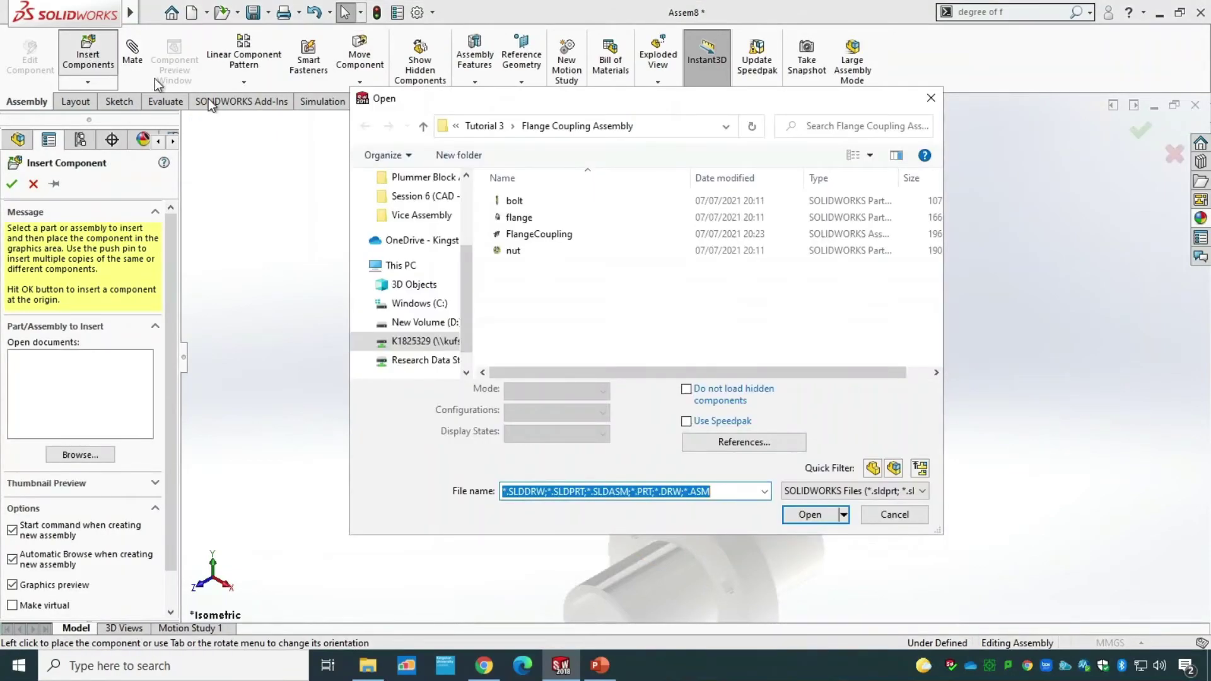
left_click(512, 250)
left_click(810, 489)
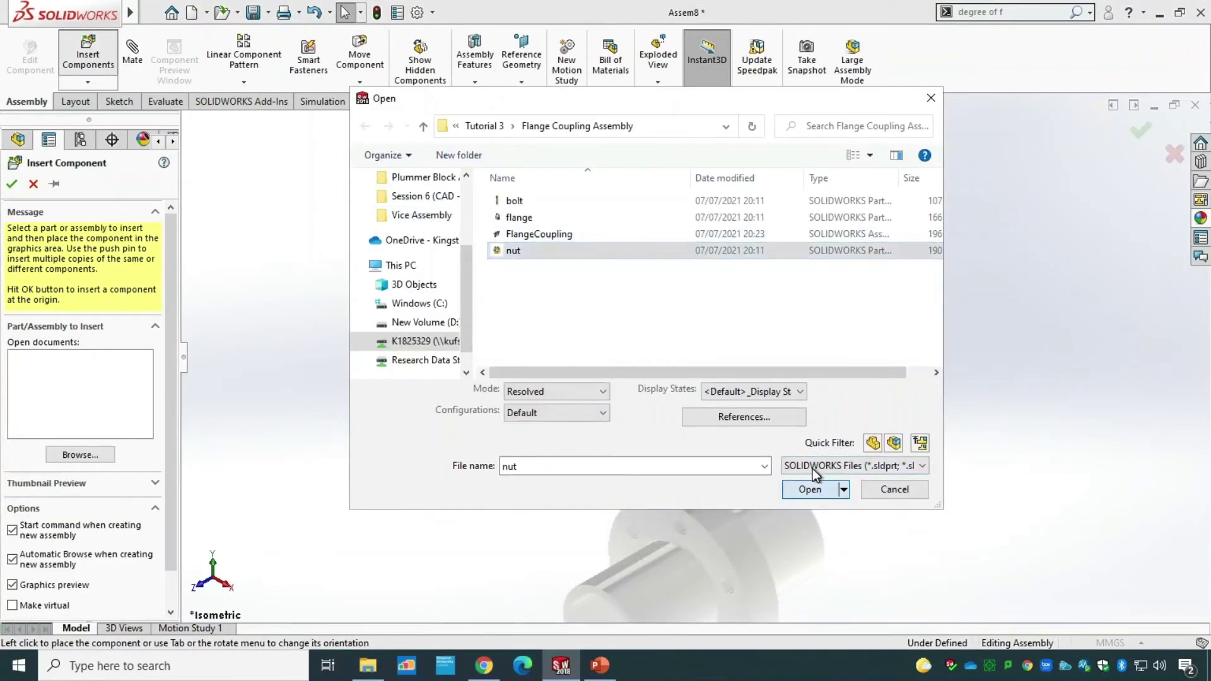
left_click(743, 235)
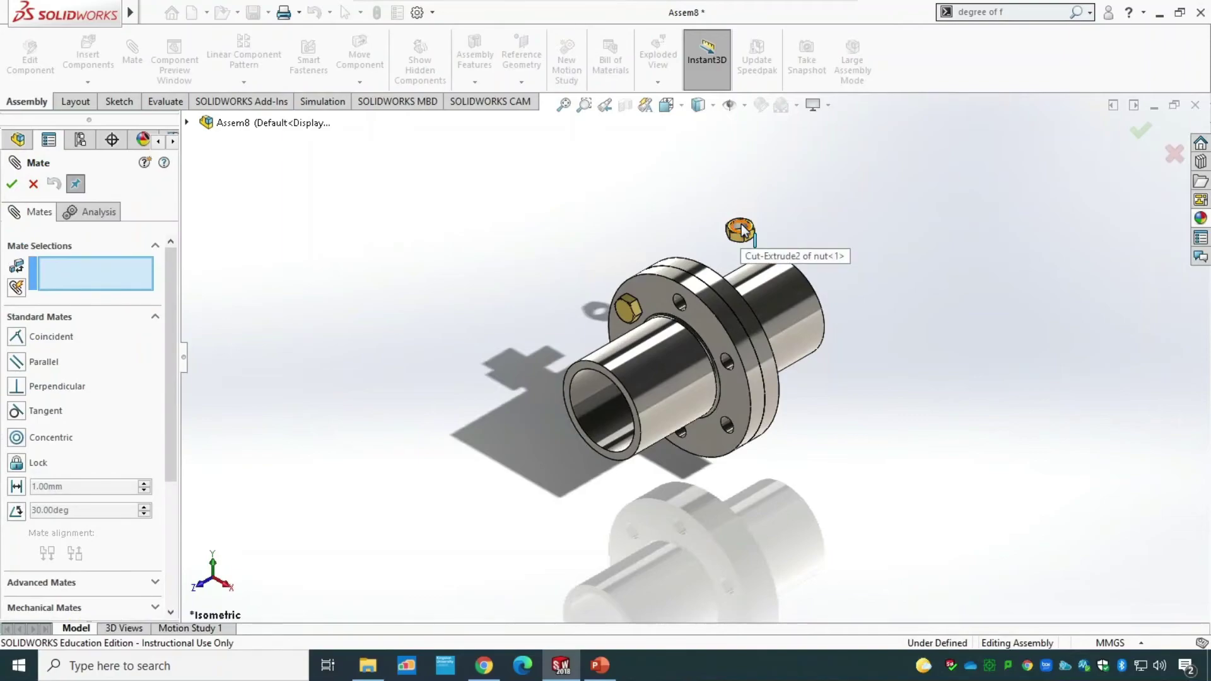
Add a concentric mate between the nut's hole and the bolt shank protruding from the second flange.
scroll(741, 228, "up", 2)
scroll(720, 389, "down", 6)
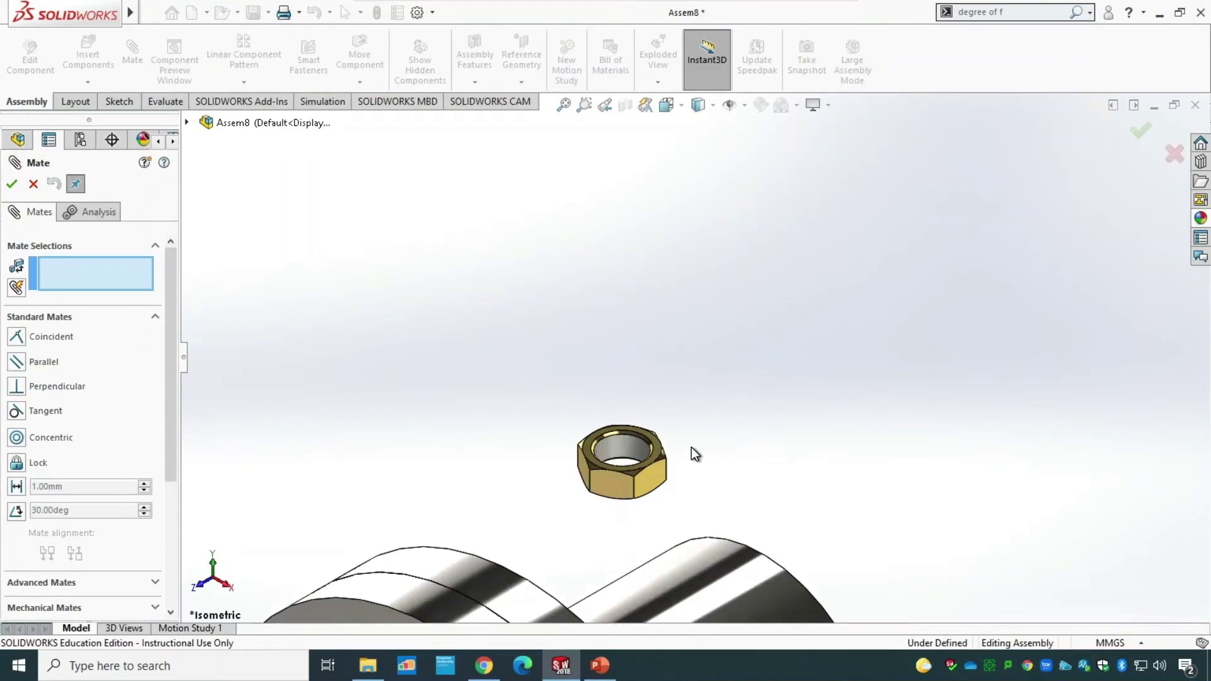
scroll(694, 453, "down", 2)
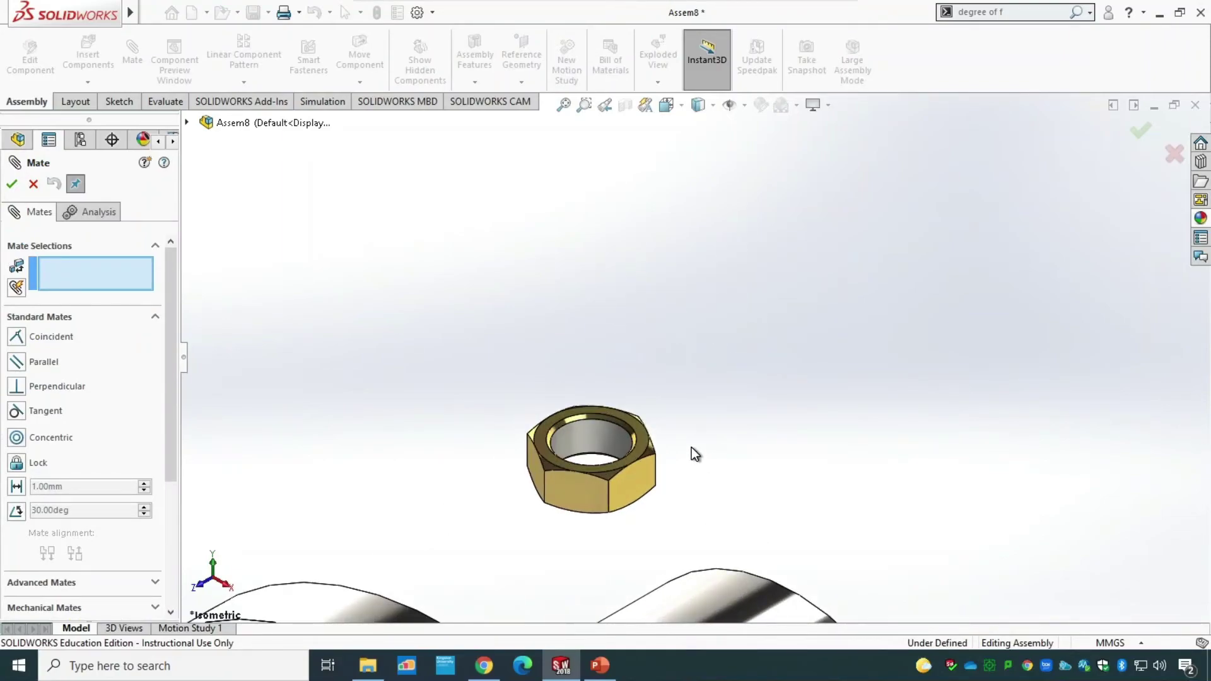
left_click(574, 445)
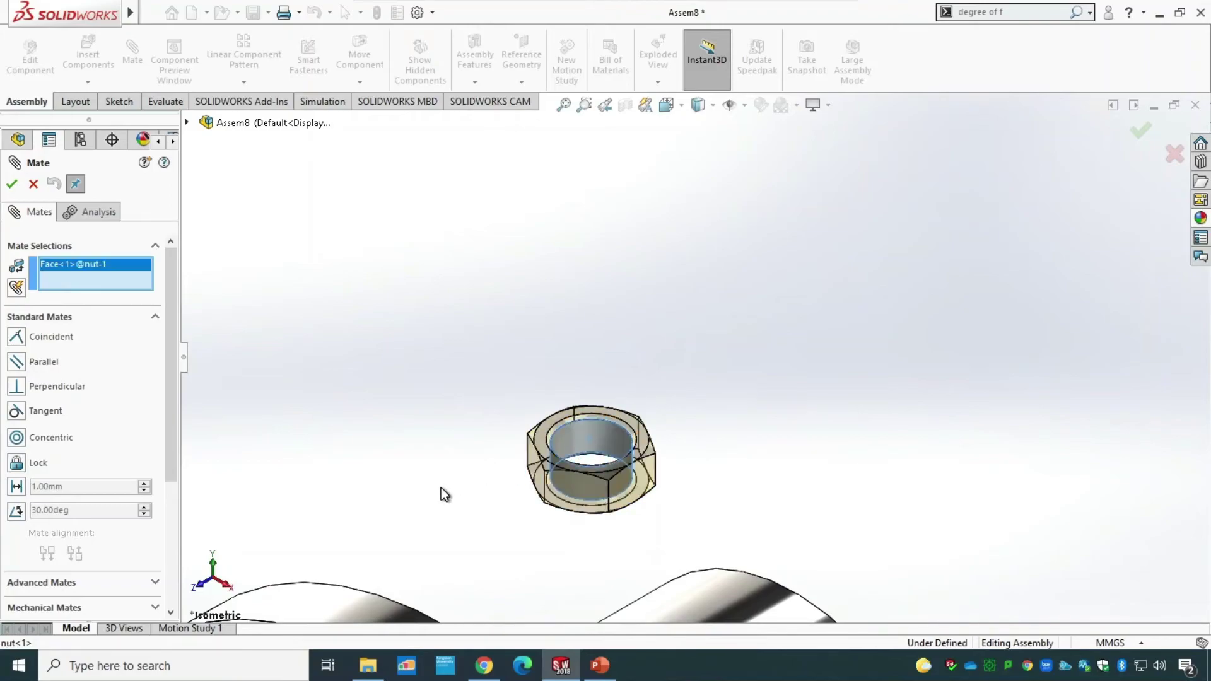
scroll(441, 491, "up", 5)
middle_click_drag(560, 411, 532, 516)
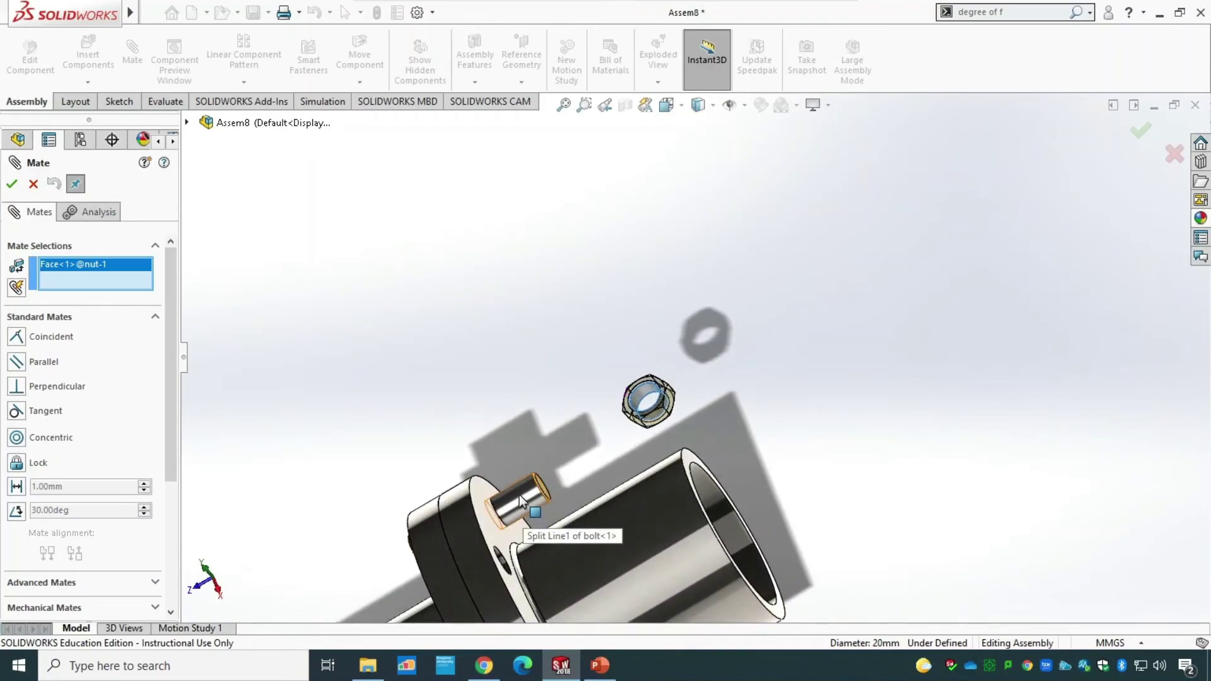
left_click(521, 501)
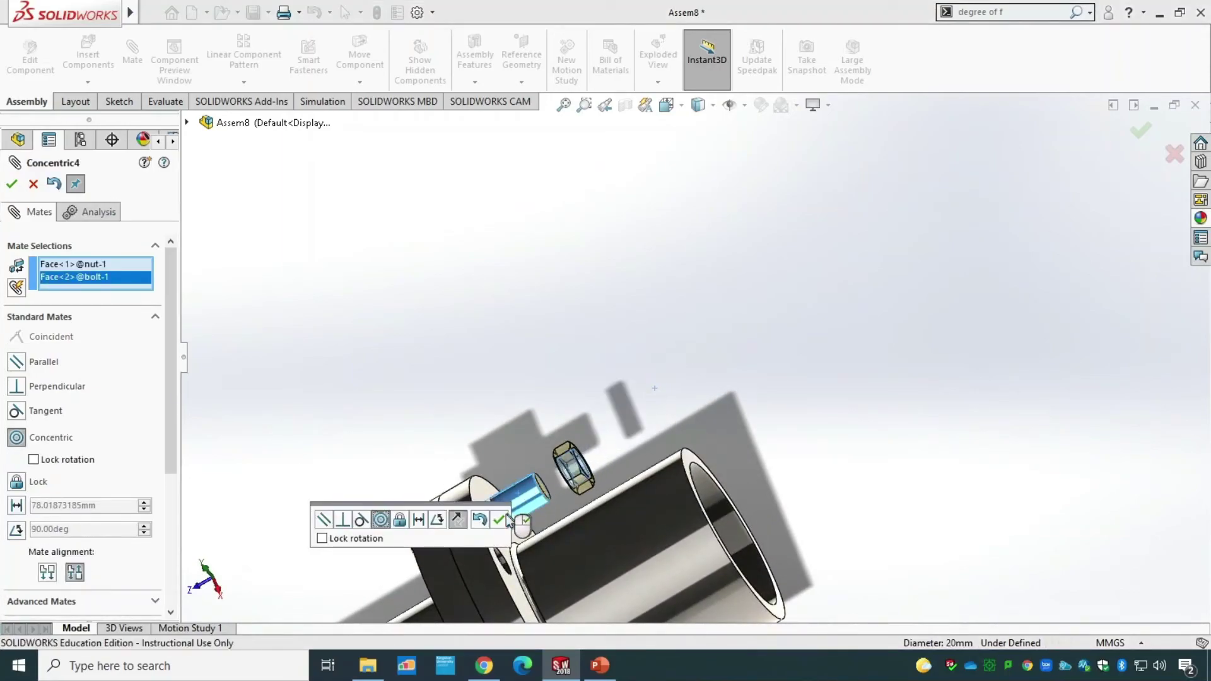
left_click(498, 519)
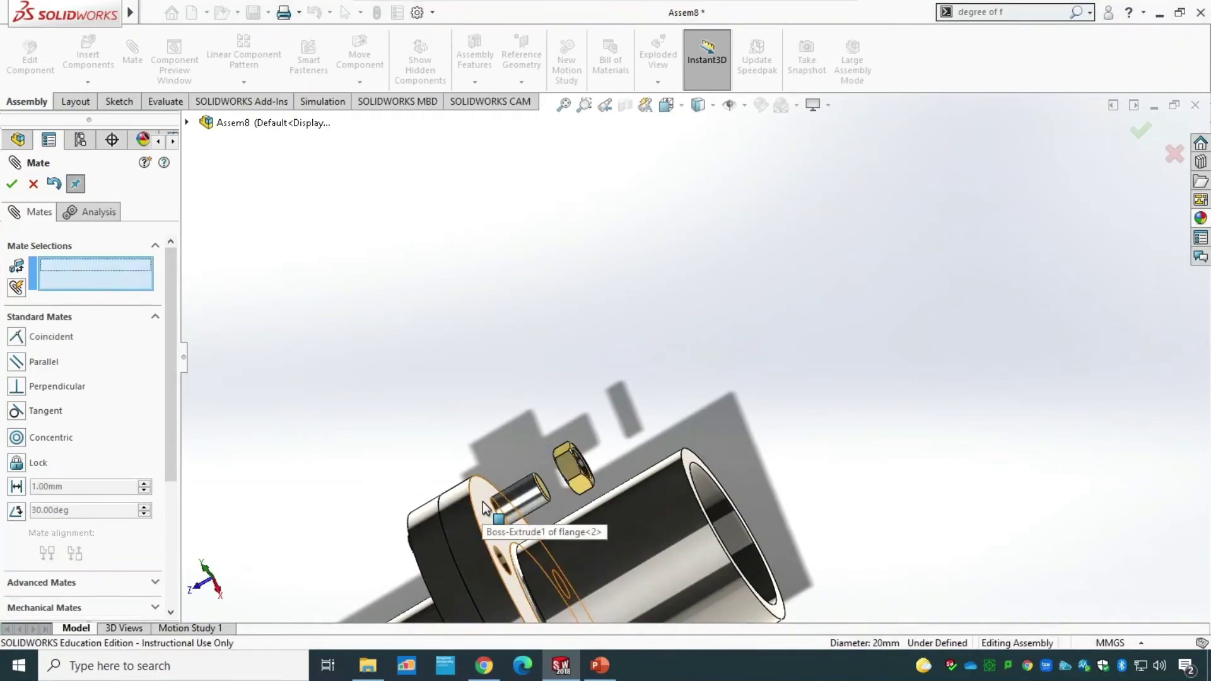
Add a coincident mate between the second flange's outer face and the nut face toward it, and finish mating.
left_click(484, 509)
middle_click_drag(539, 399, 596, 377)
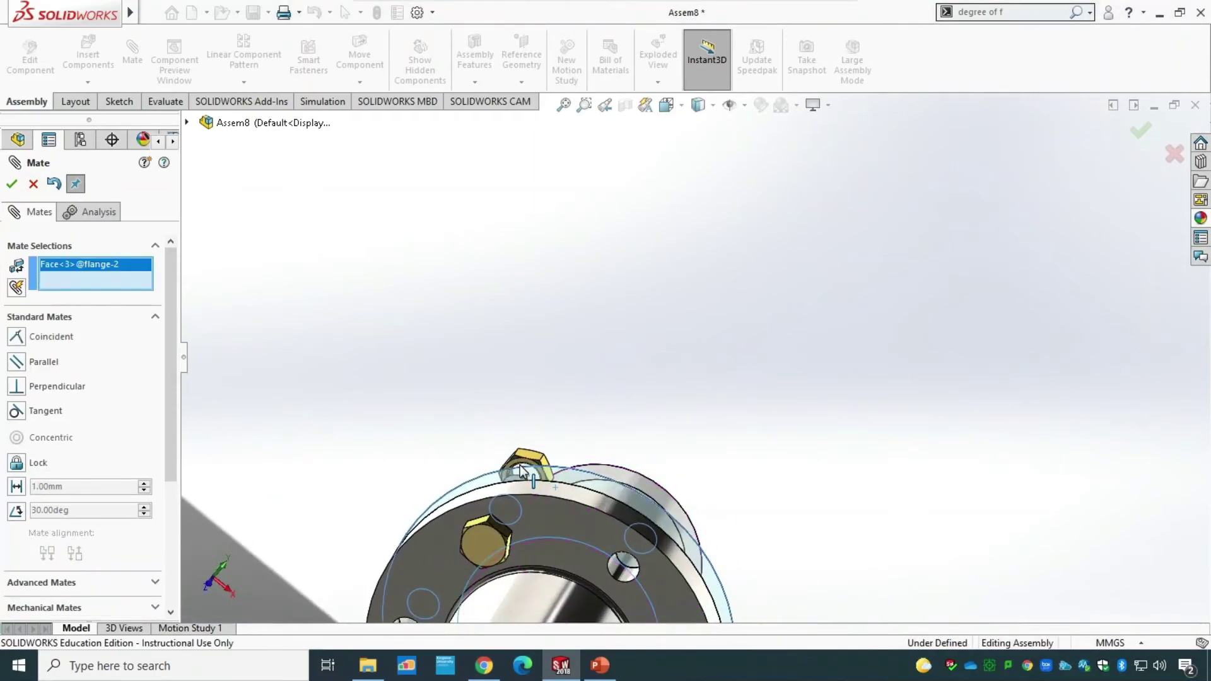
scroll(519, 464, "down", 5)
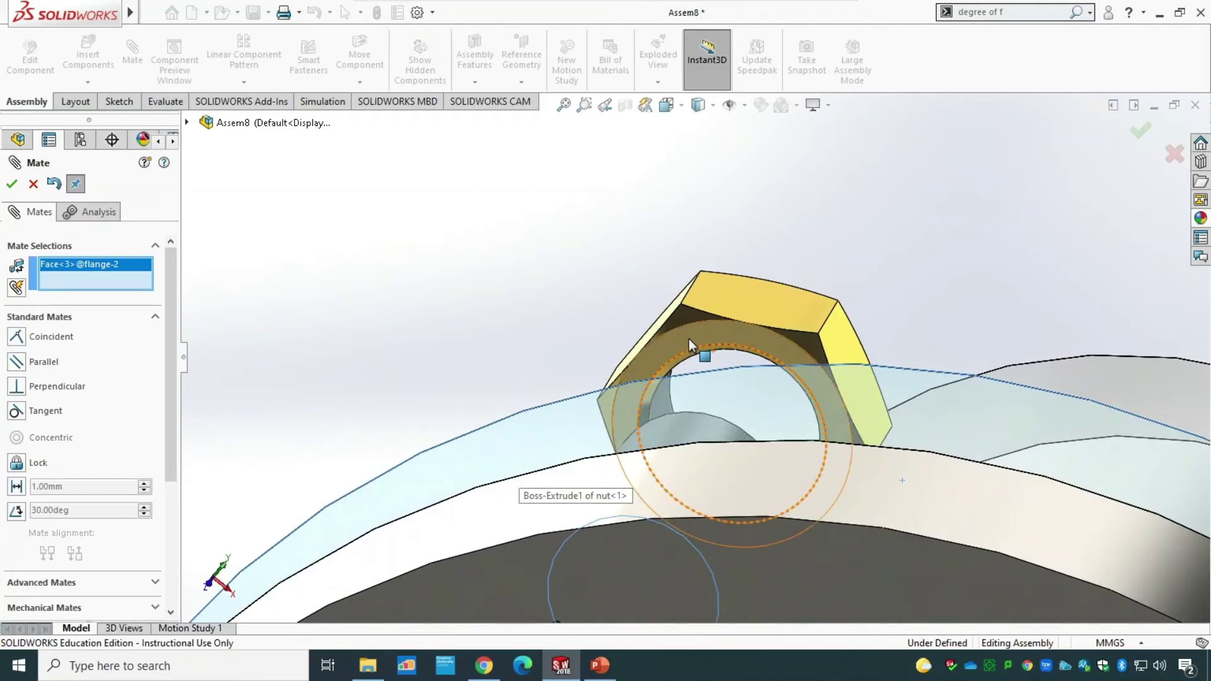
left_click(689, 339)
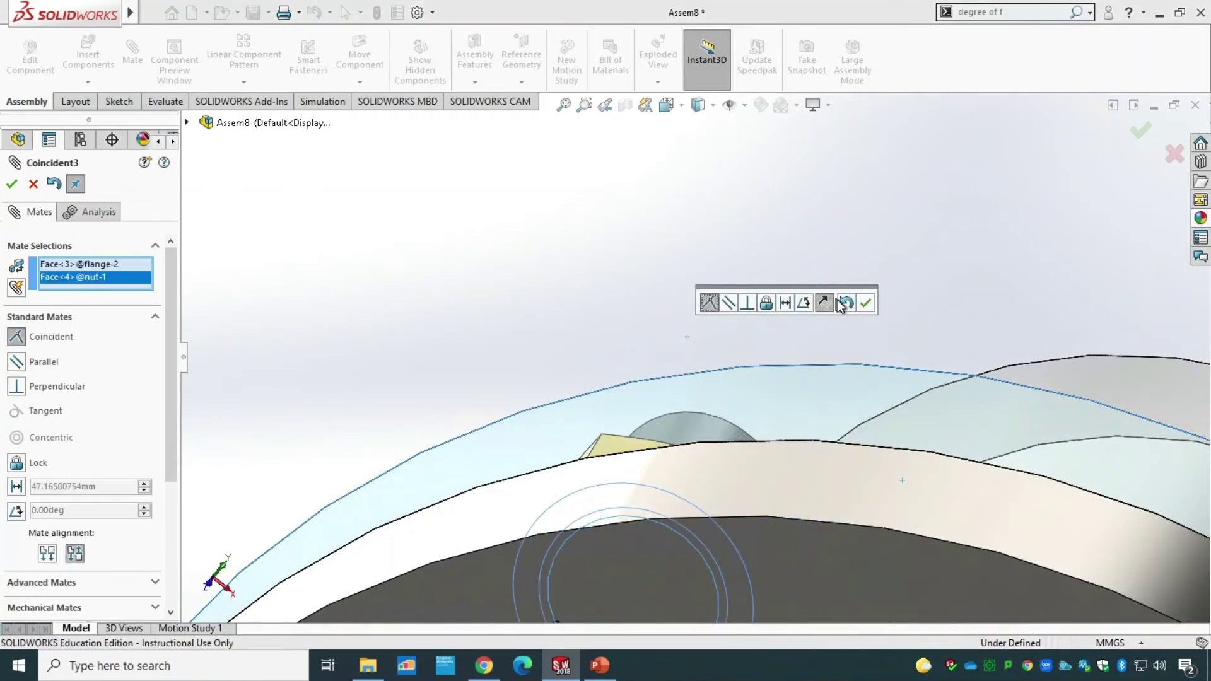
left_click(866, 303)
scroll(695, 357, "up", 5)
middle_click_drag(906, 226, 836, 297)
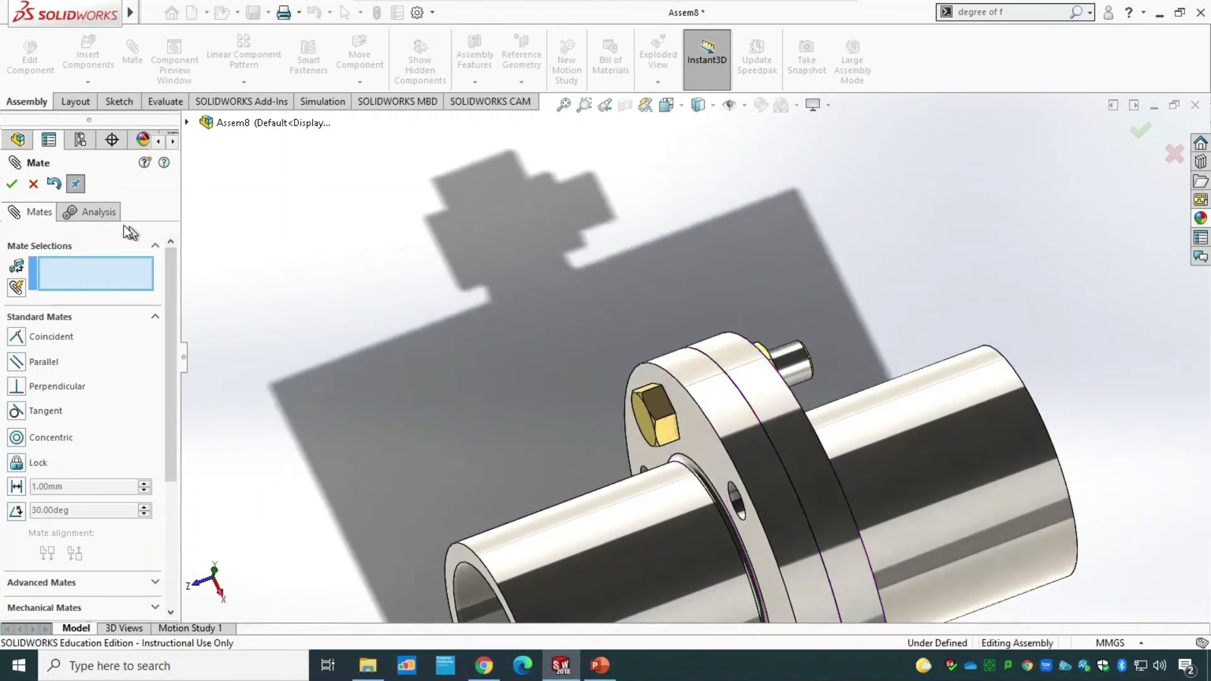
left_click(12, 183)
Start a Circular Component Pattern with the nut and the bolt as the components to pattern.
scroll(504, 306, "up", 2)
scroll(504, 307, "up", 2)
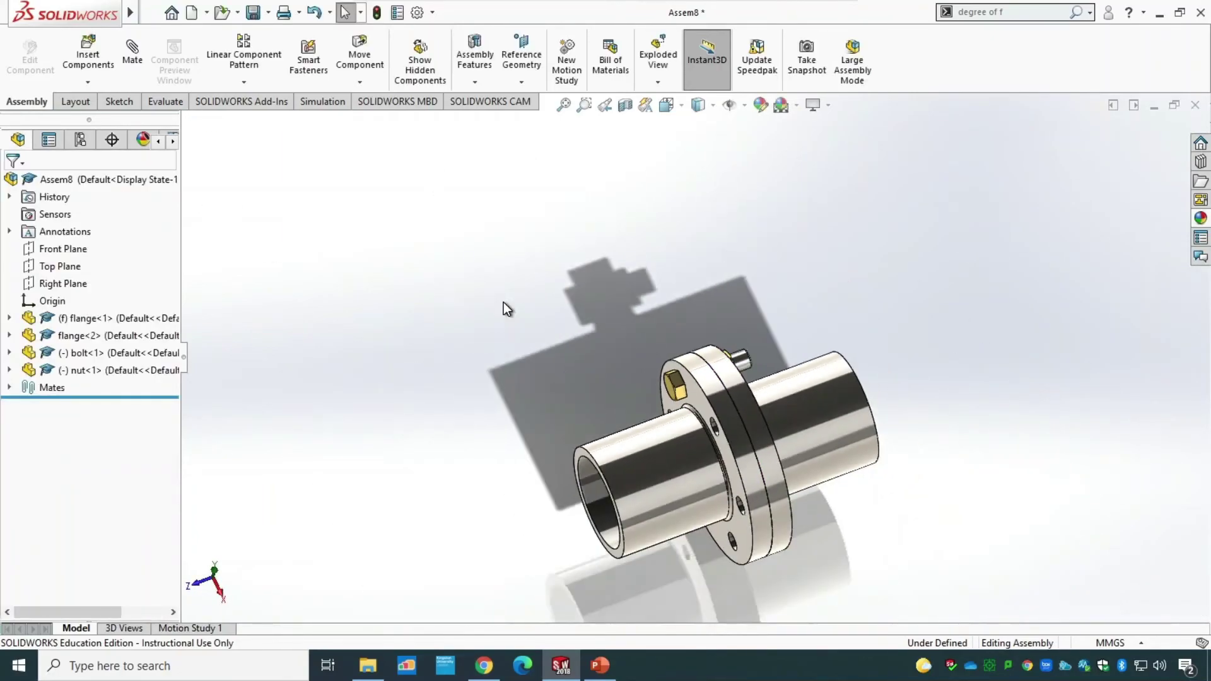
key("ctrl+7")
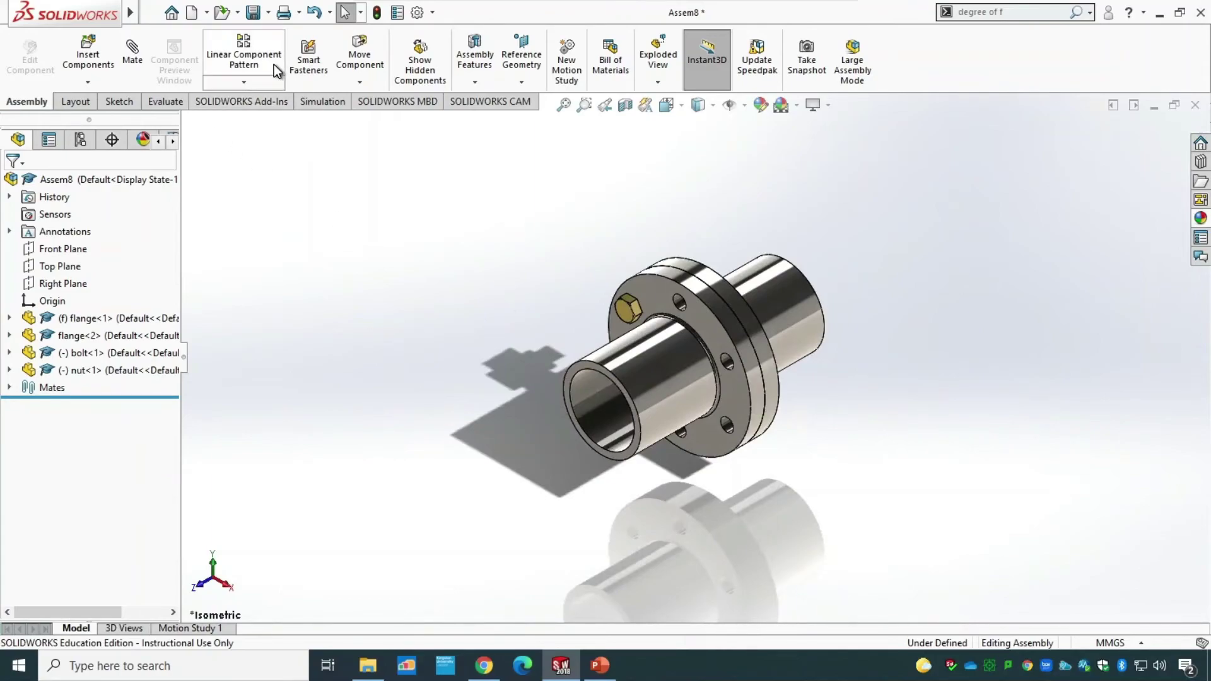
left_click(245, 82)
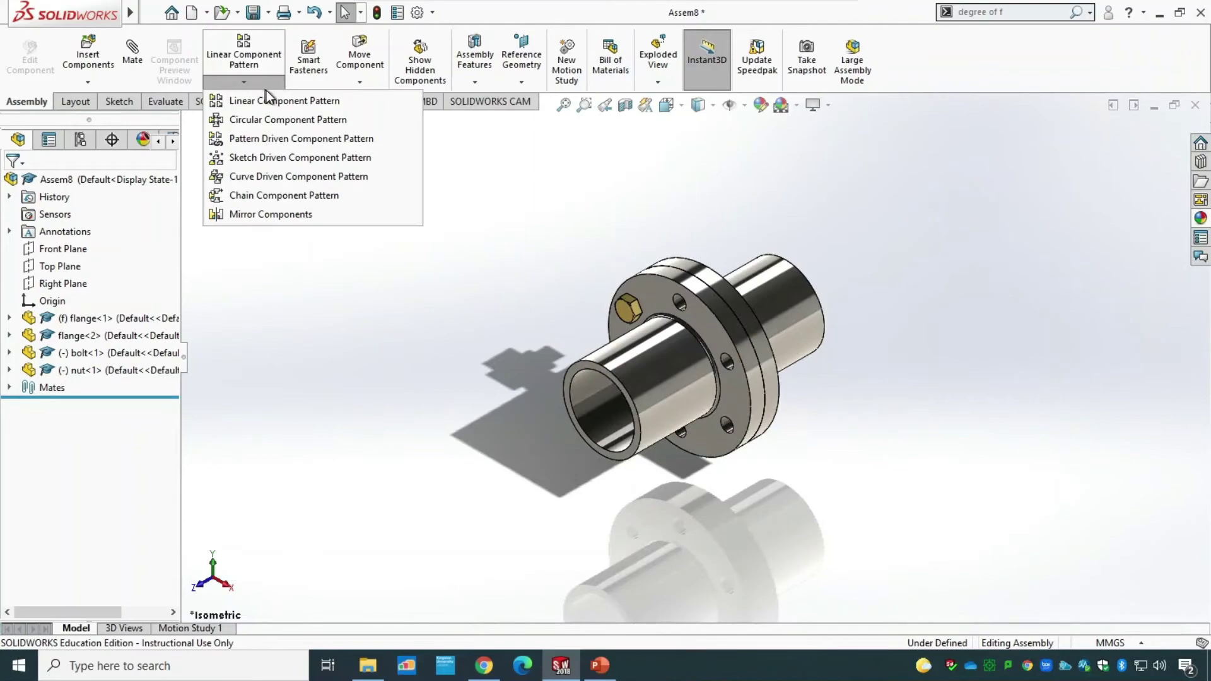
left_click(282, 121)
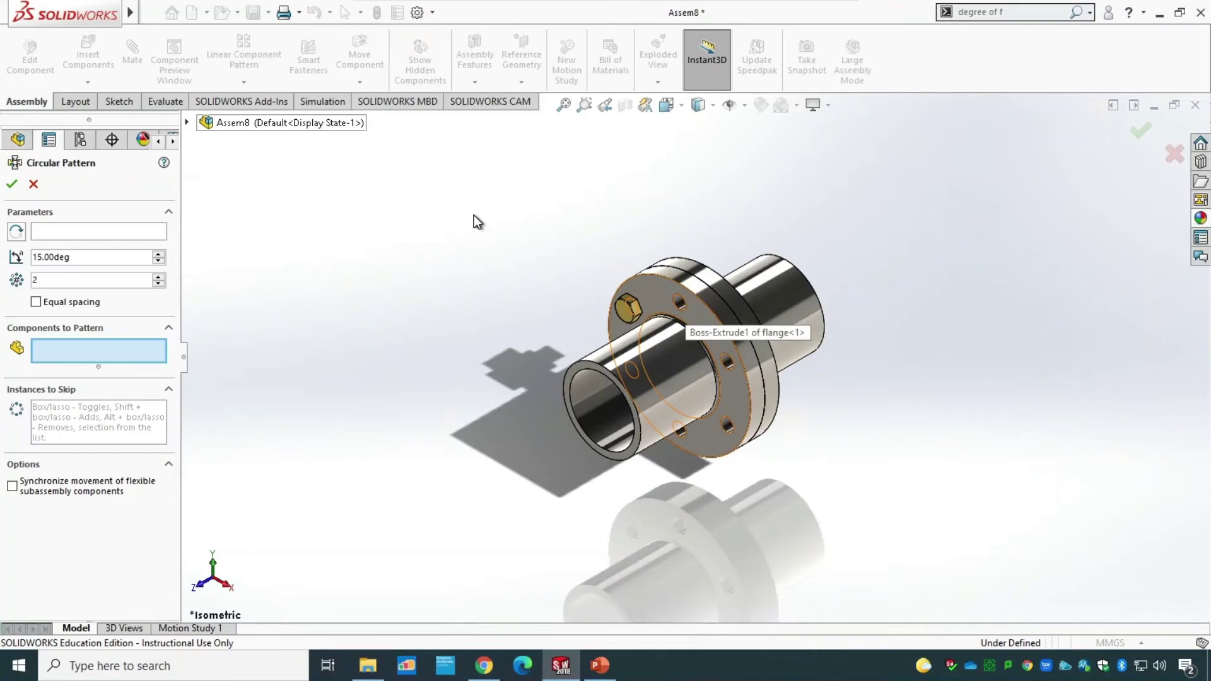
left_click(187, 123)
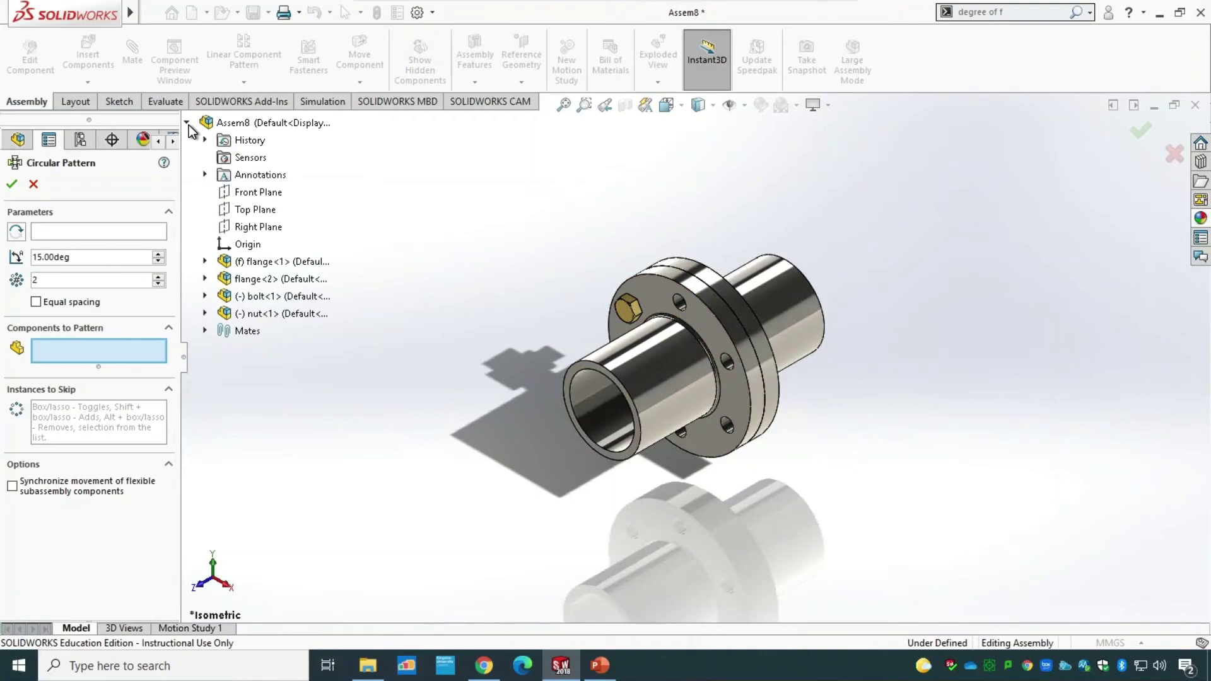
left_click(285, 315)
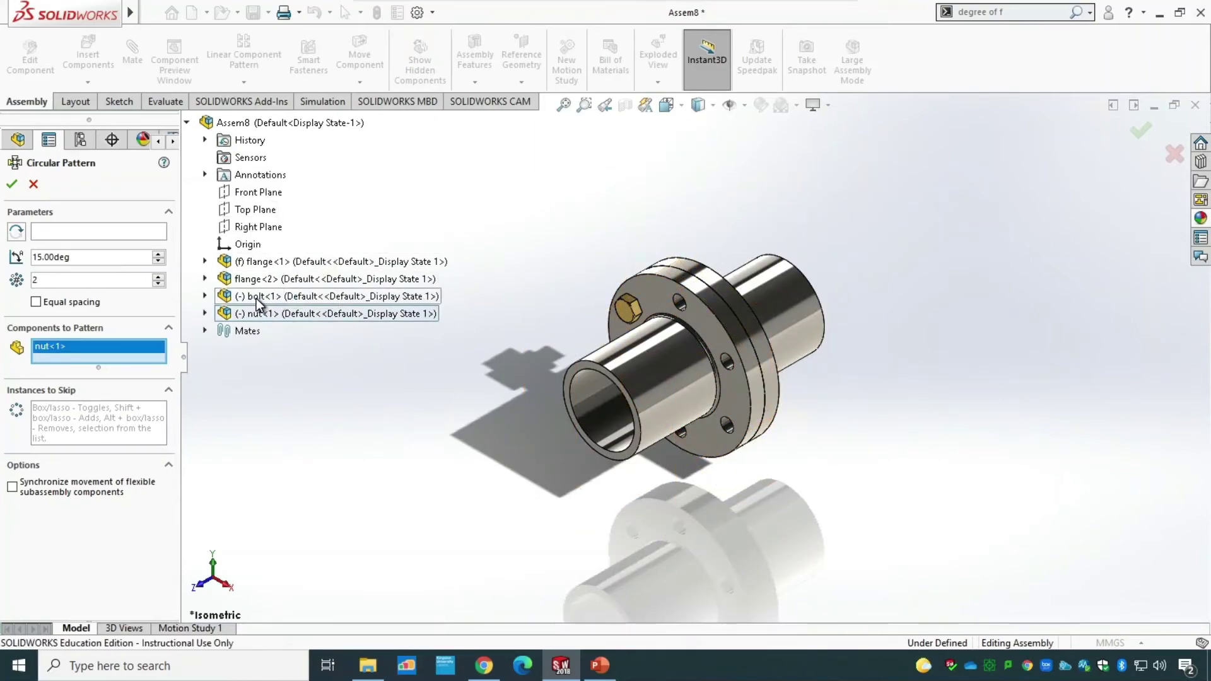
left_click(259, 303)
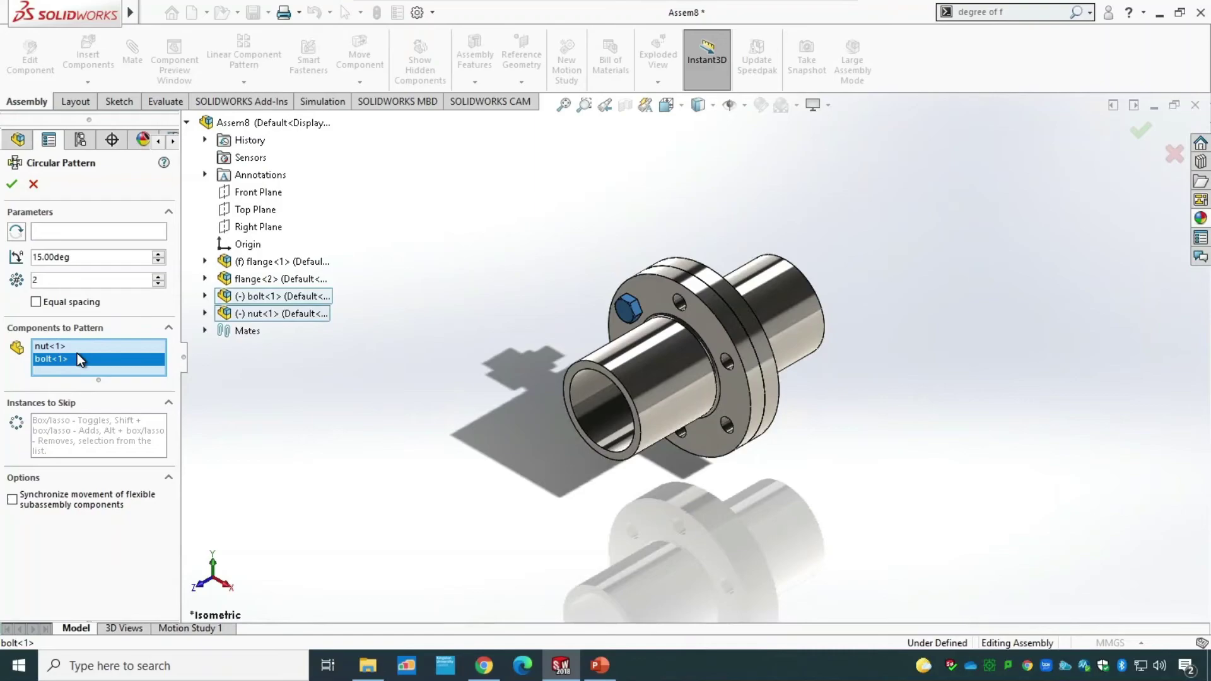
Pattern the nut and bolt about the first flange's inner pipe face as 6 equally spaced instances over 360 degrees.
left_click(51, 231)
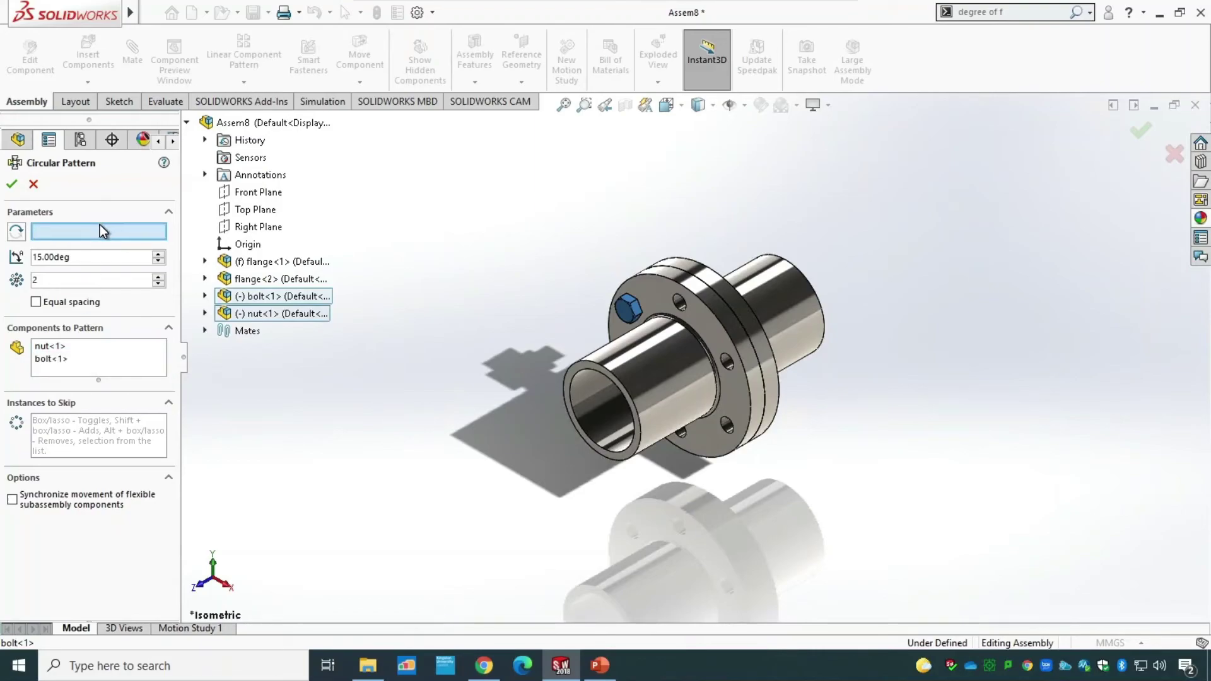
left_click(607, 407)
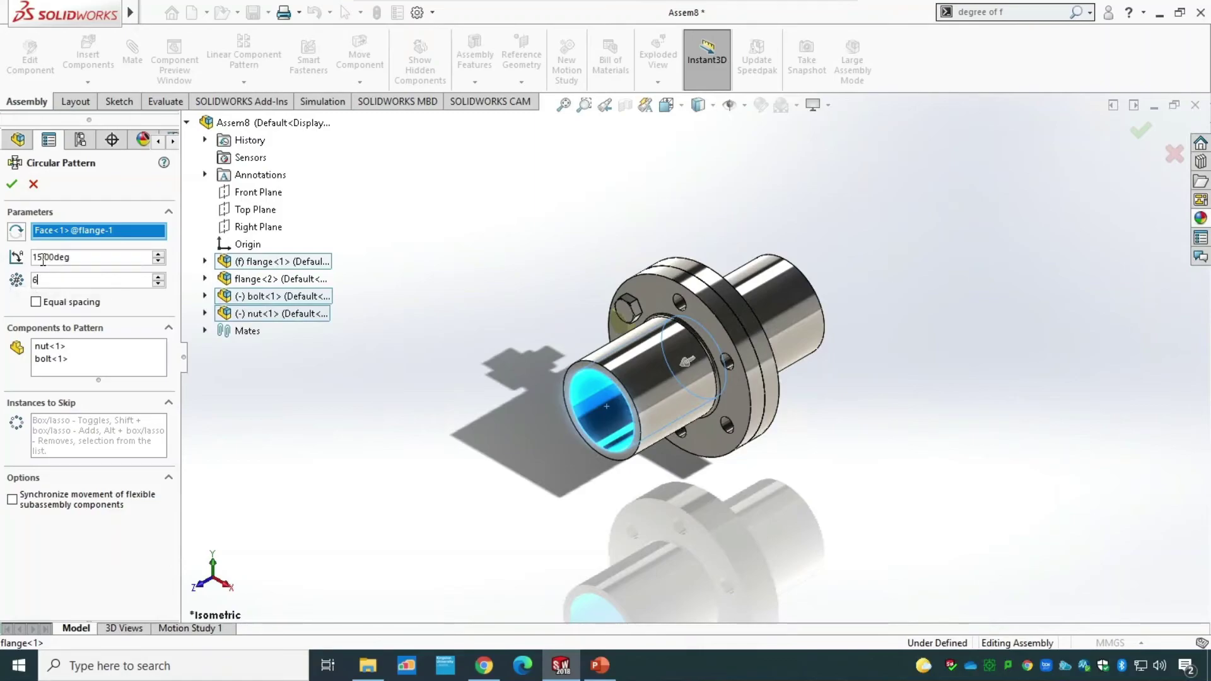
left_click_drag(96, 258, 3, 260)
type("60")
key("Return")
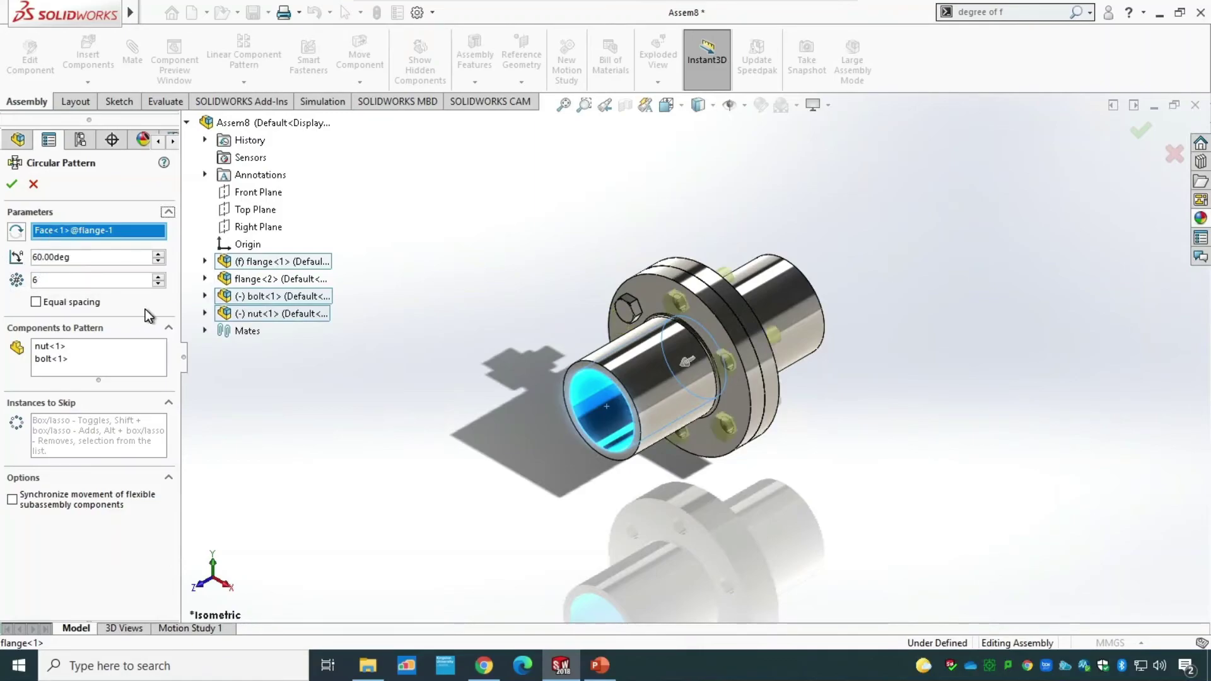
middle_click_drag(446, 479, 463, 395)
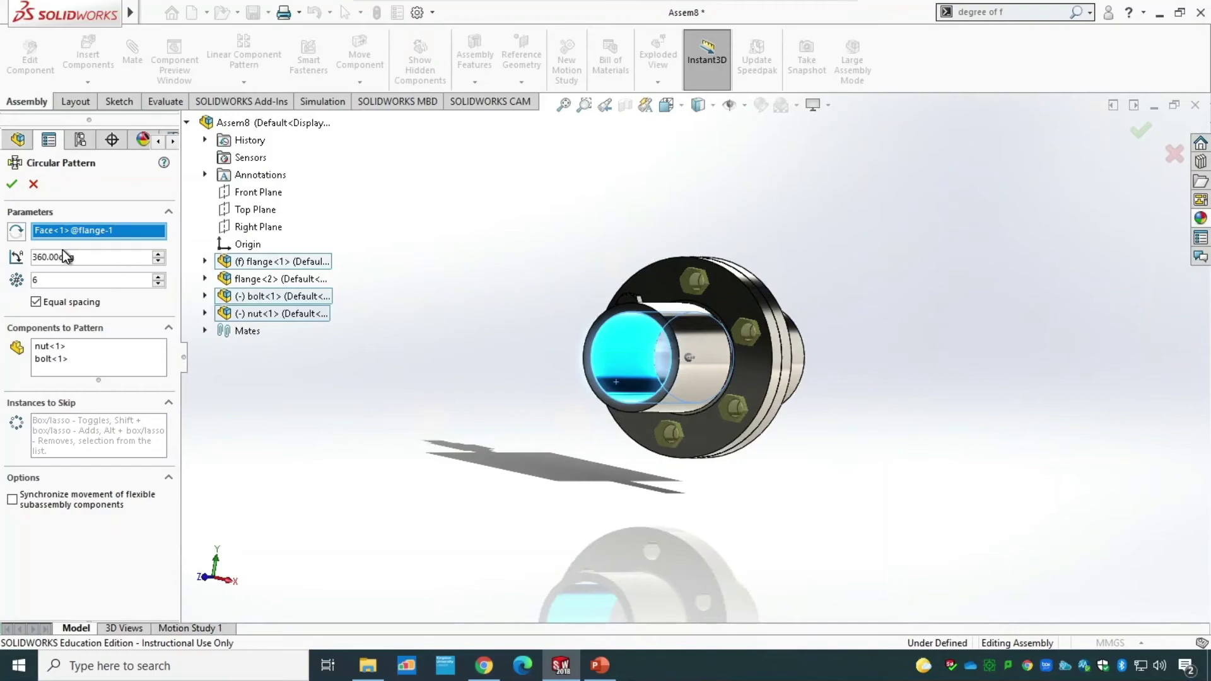
left_click(12, 184)
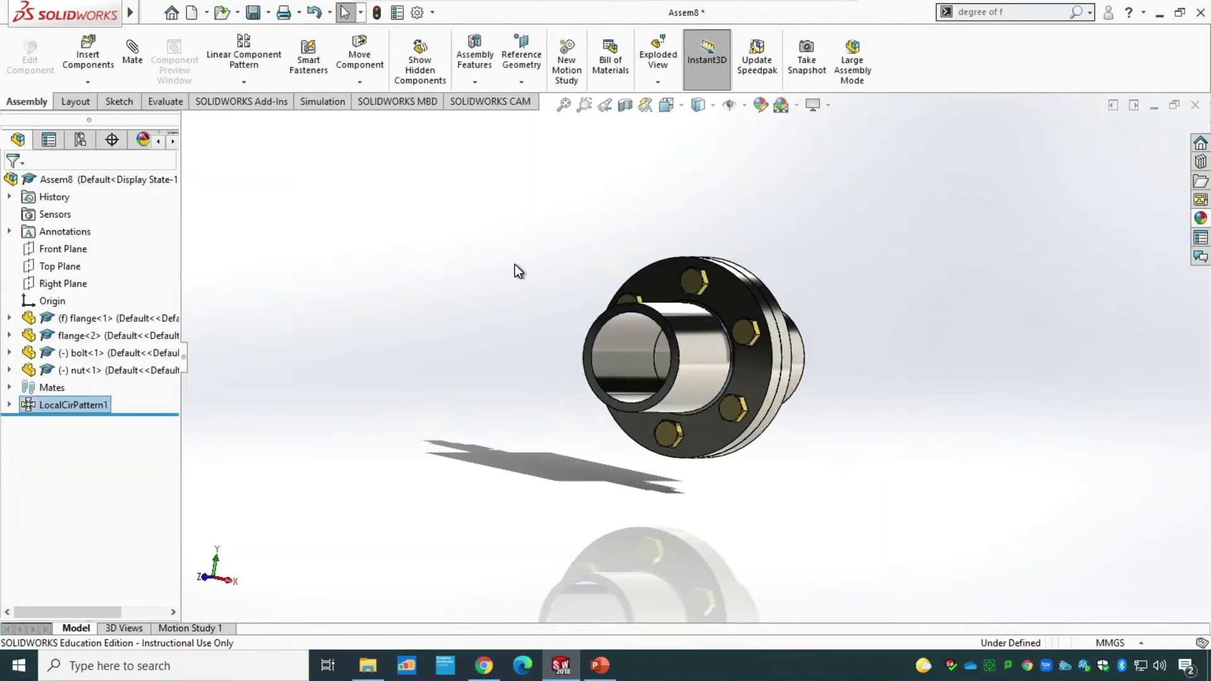
Start an exploded view and select all six bolts as the components of the first explode step.
key("ctrl+7")
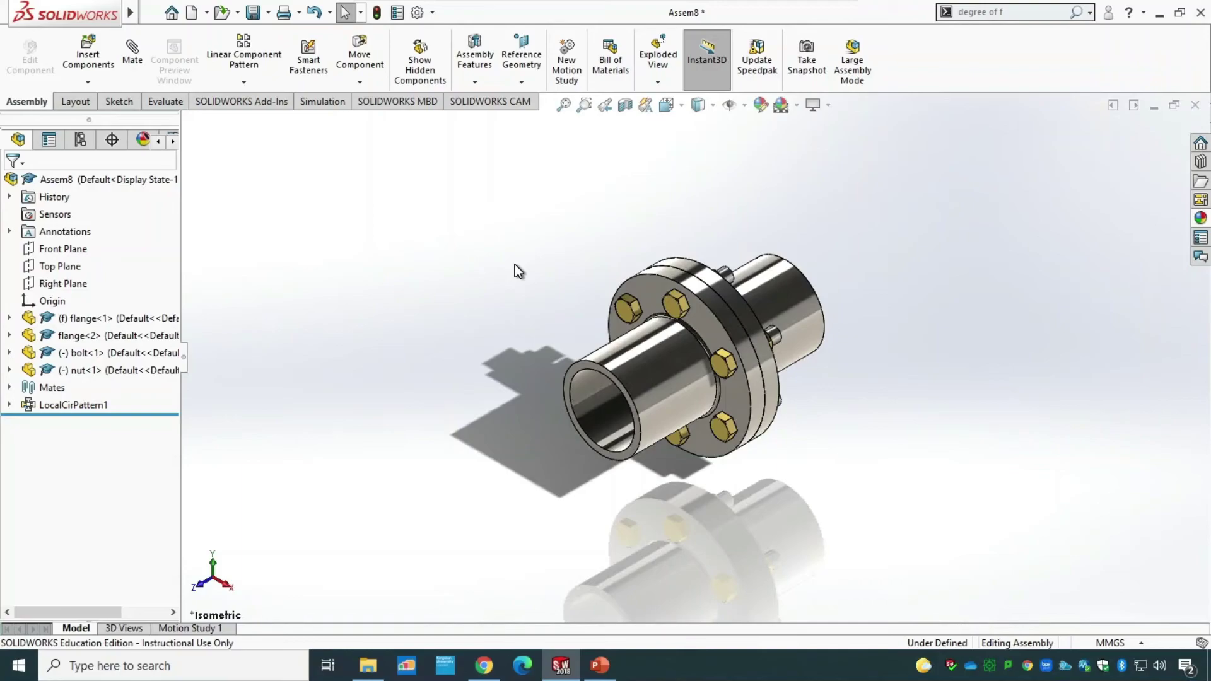
left_click(656, 82)
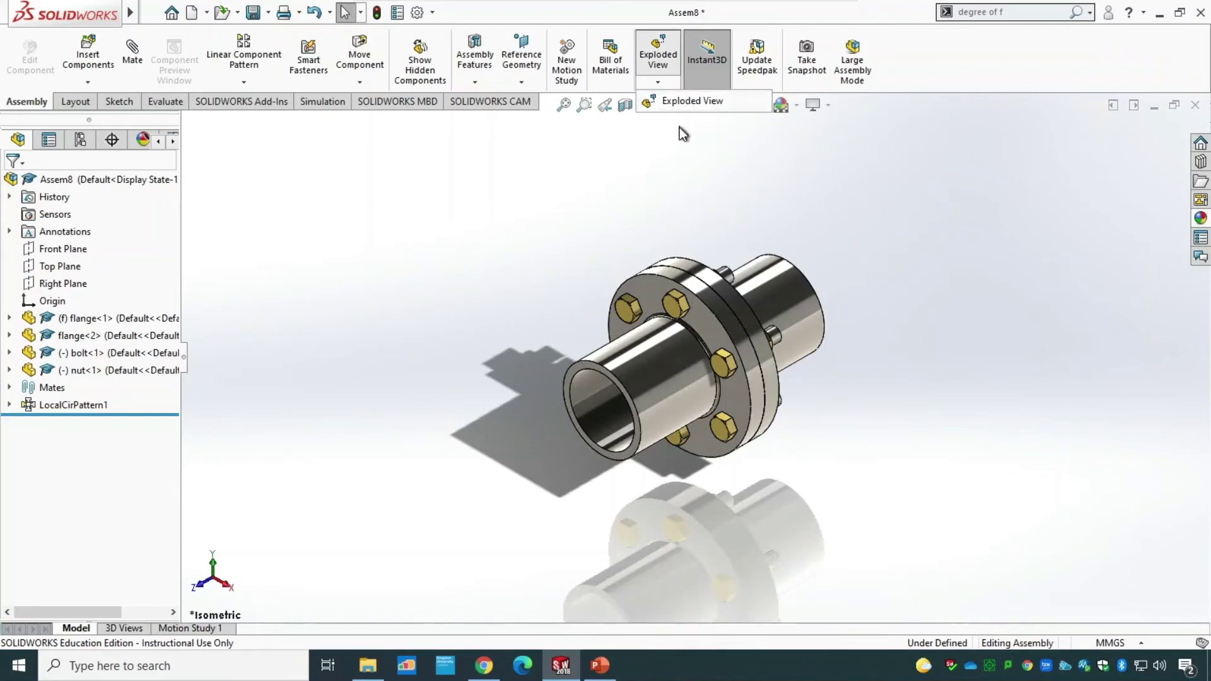
left_click(661, 61)
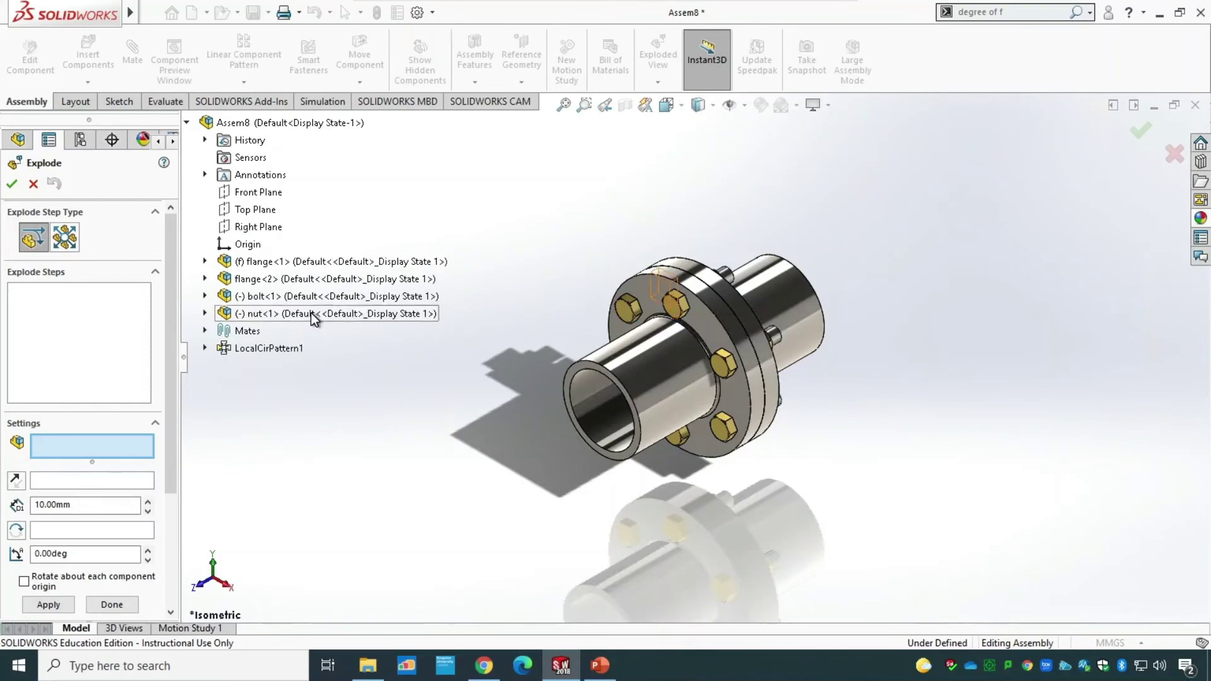
left_click(672, 308)
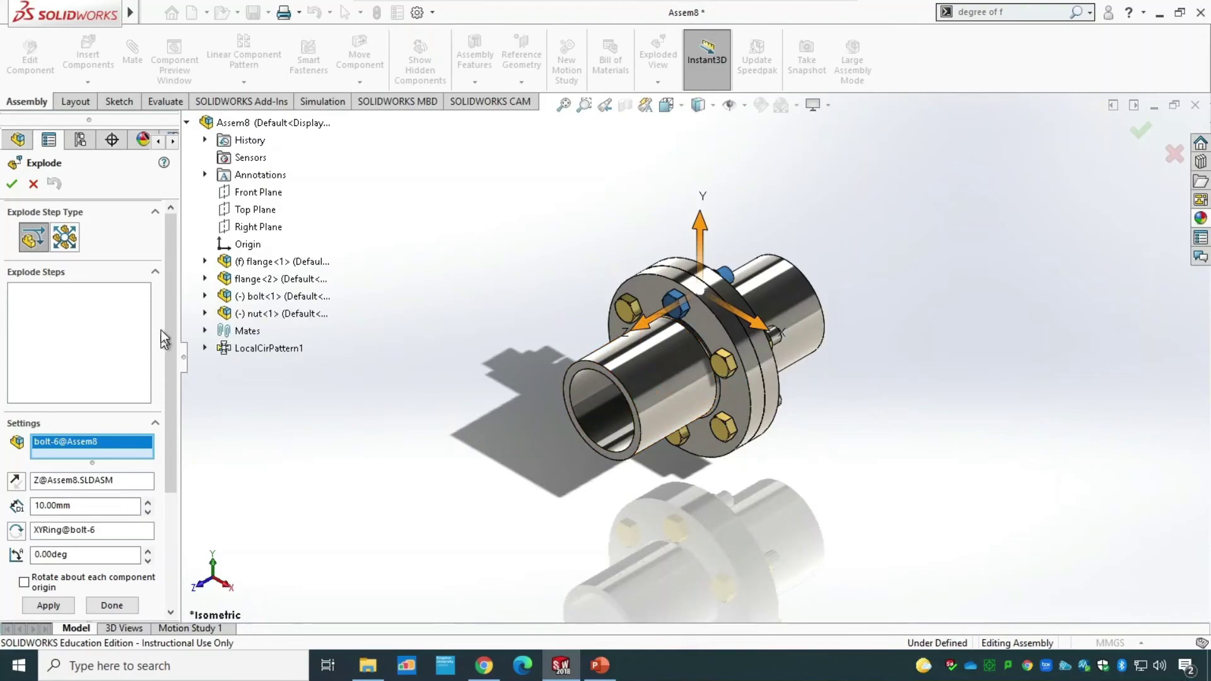
left_click_drag(170, 316, 160, 390)
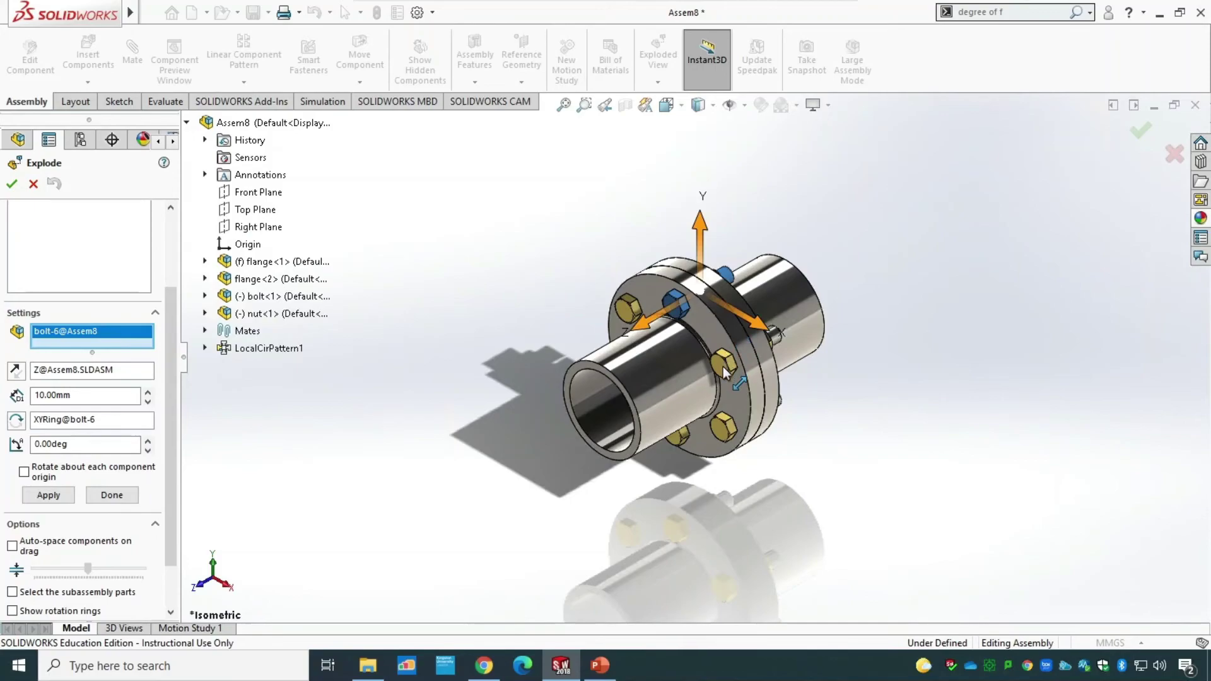
scroll(732, 375, "down", 6)
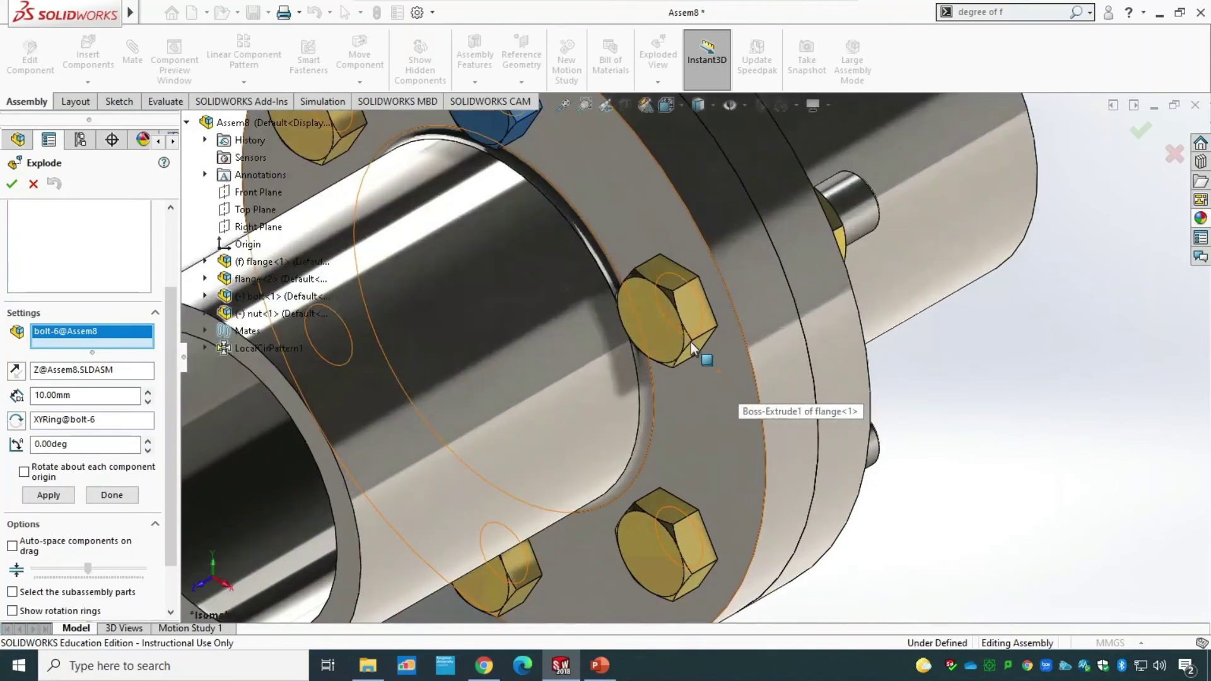
left_click(675, 329)
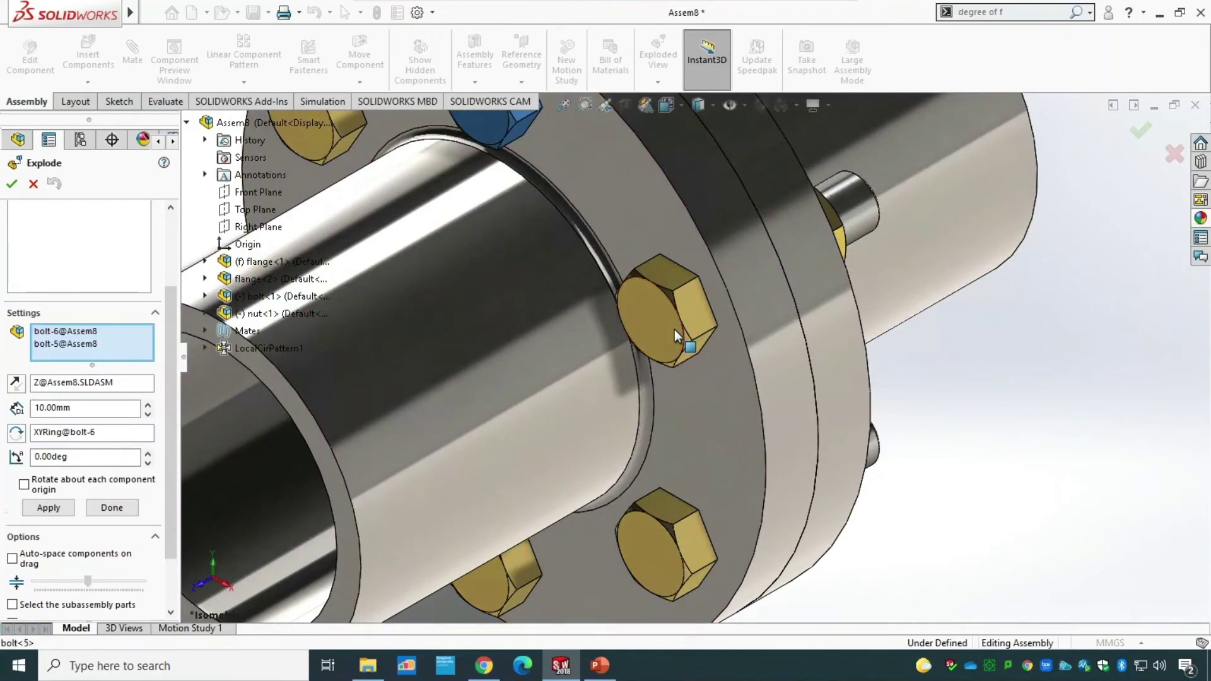
left_click(658, 561)
scroll(576, 575, "up", 5)
middle_click_drag(608, 563, 595, 474)
left_click(595, 475)
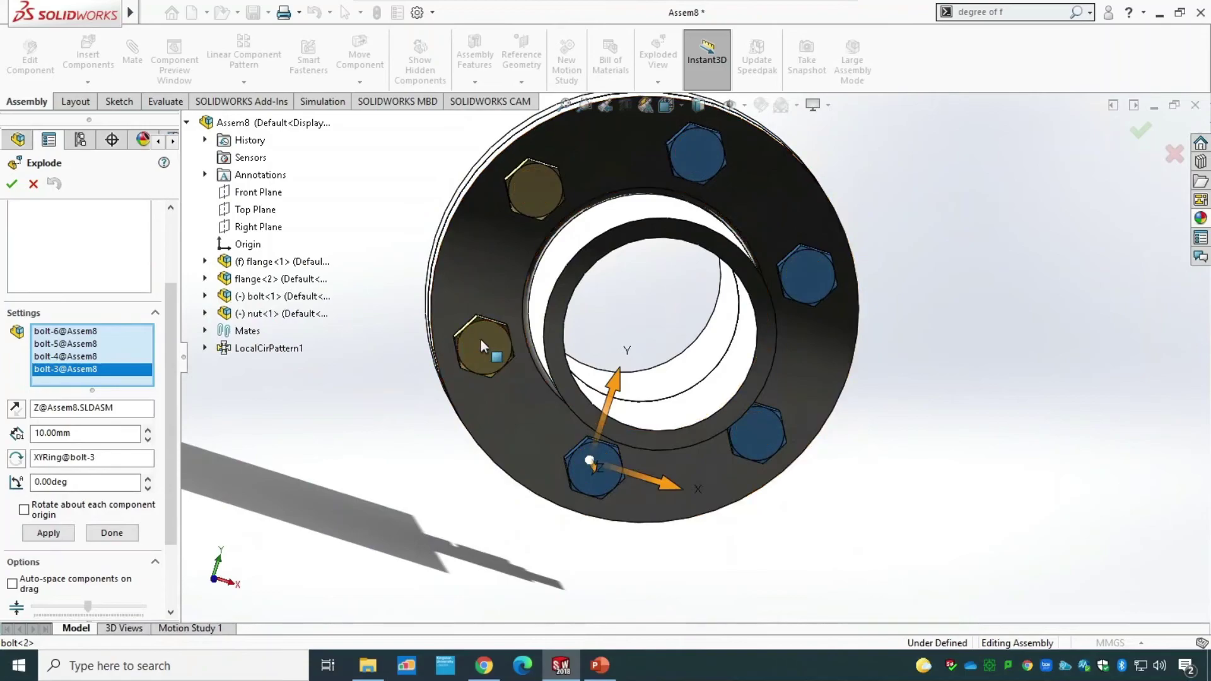
left_click(480, 339)
left_click(533, 190)
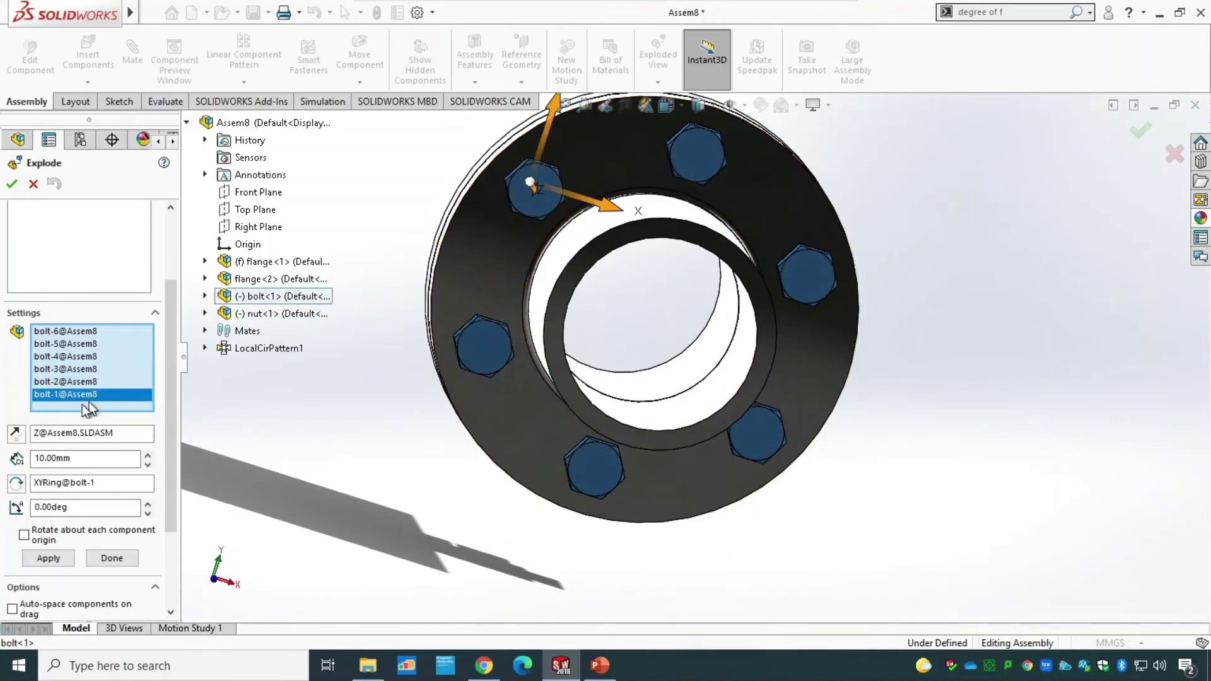
Explode the six bolts about 200 mm along the Z axis, out of the first flange toward its pipe end.
scroll(400, 486, "down", 4)
scroll(468, 486, "up", 7)
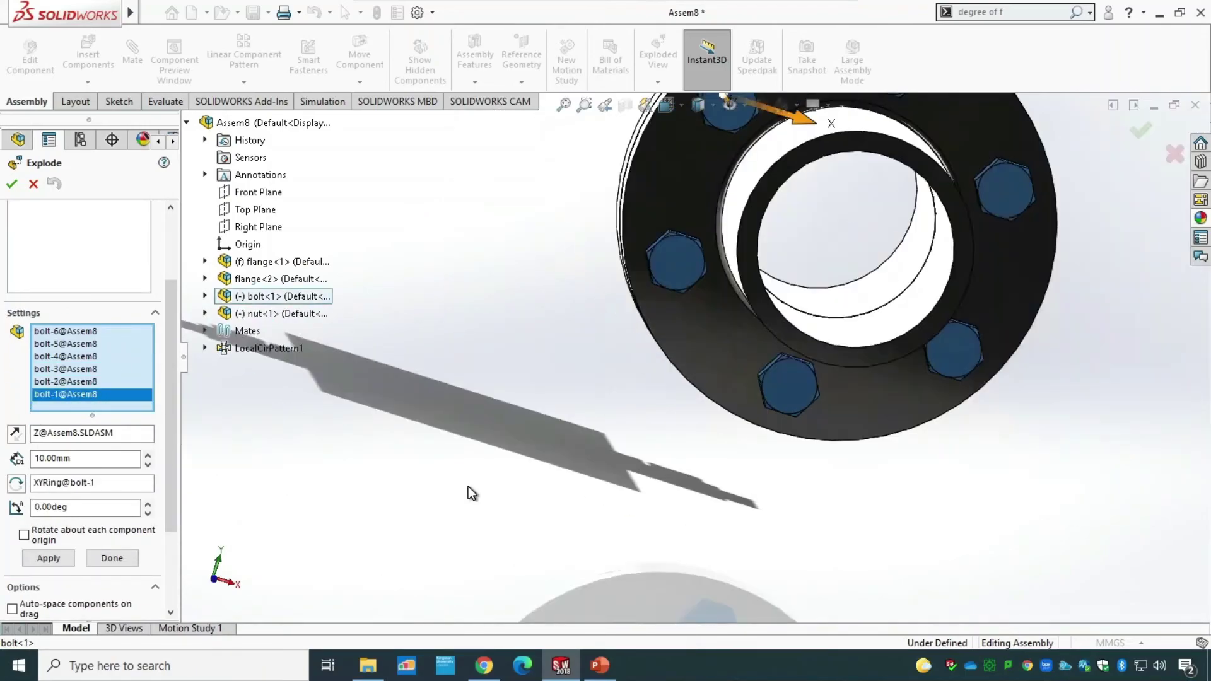
middle_click_drag(589, 473, 619, 512)
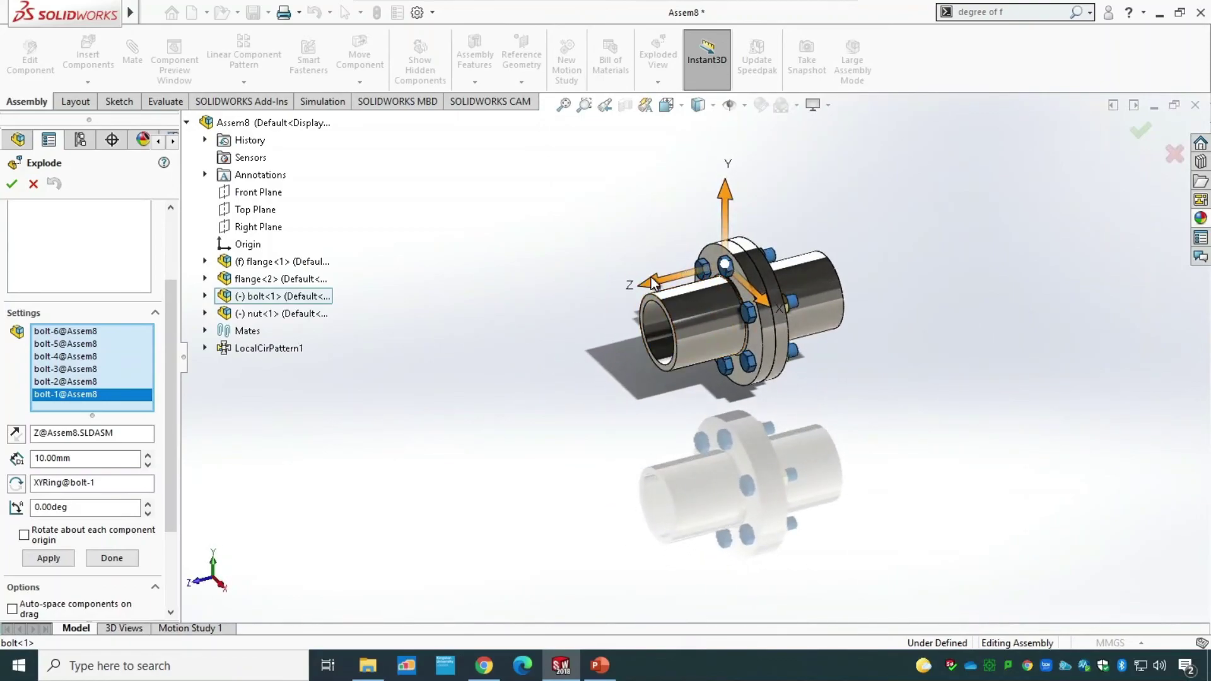
left_click_drag(656, 288, 535, 309)
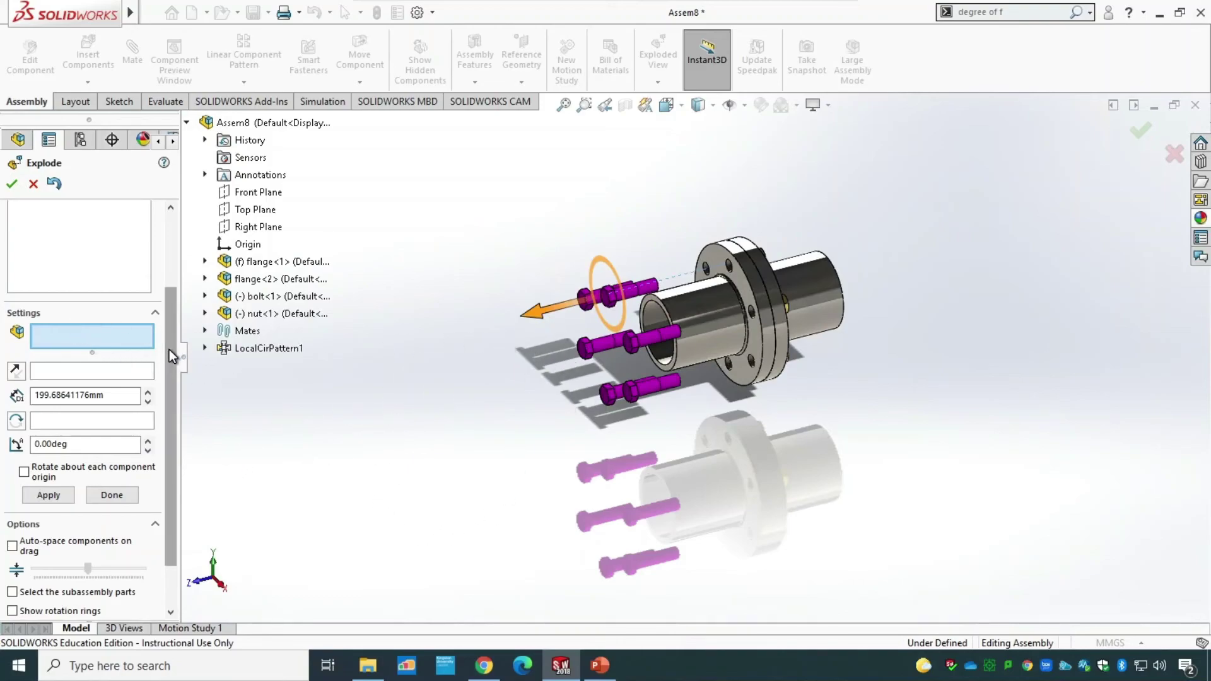
scroll(176, 305, "up", 3)
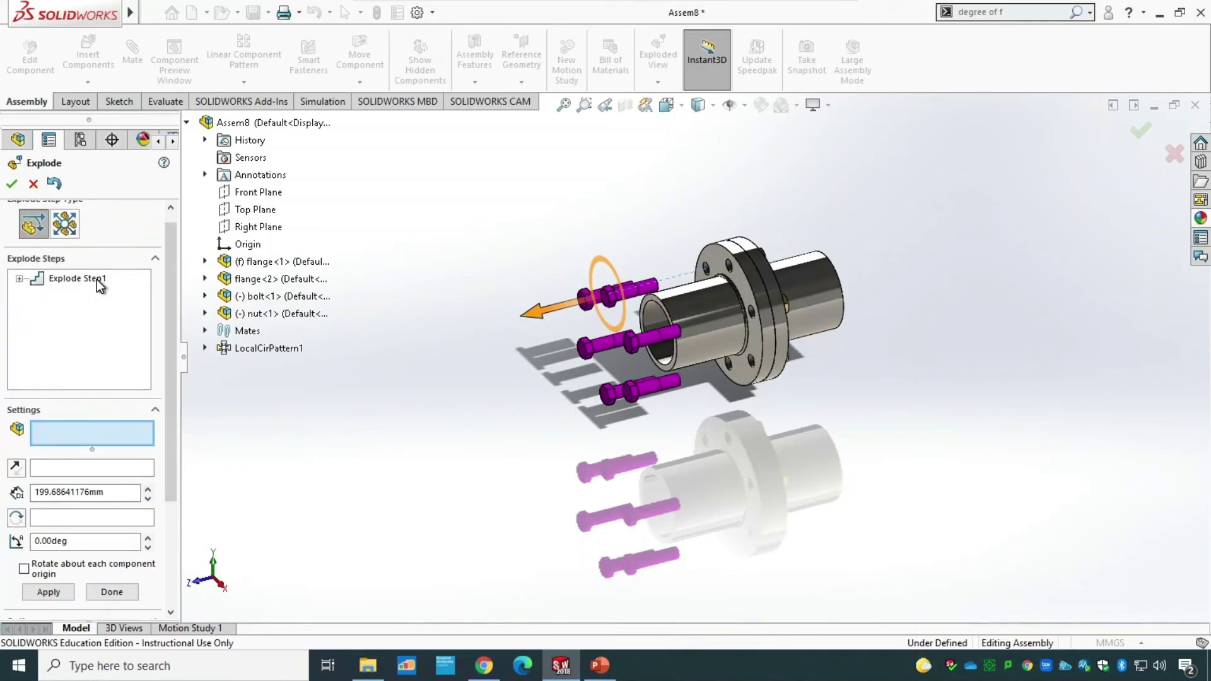
Explode the second flange about 61 mm along the Z axis, away from the first flange.
left_click(19, 278)
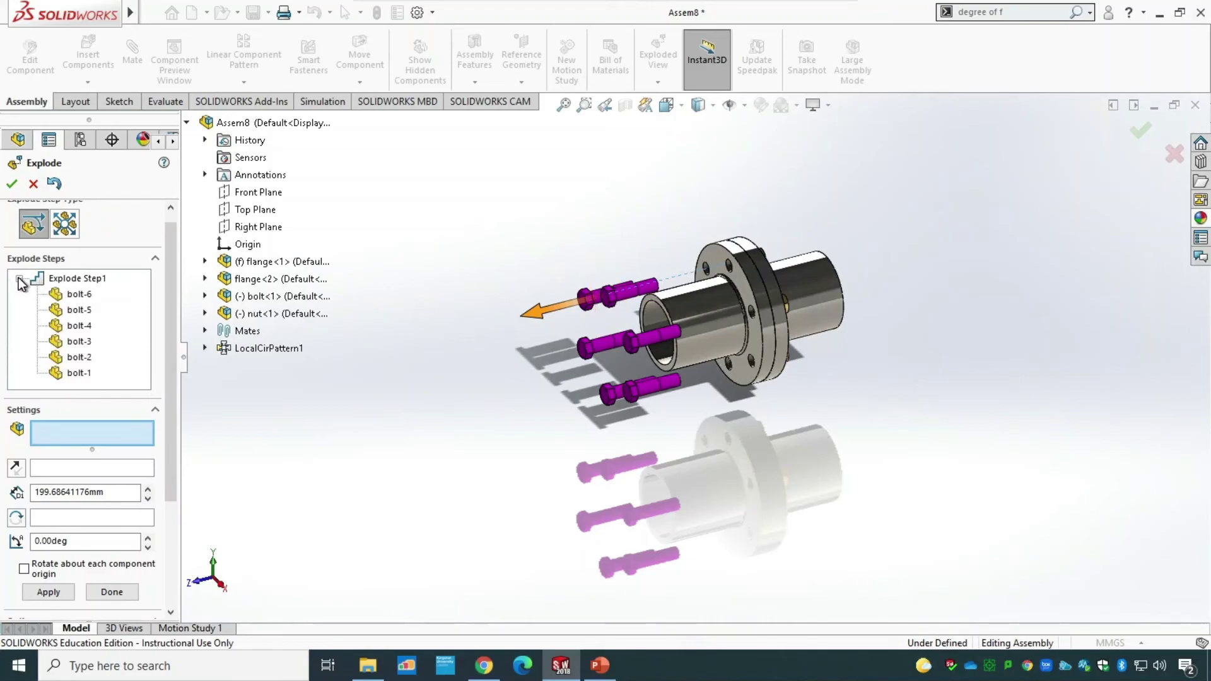
left_click(19, 278)
left_click(49, 592)
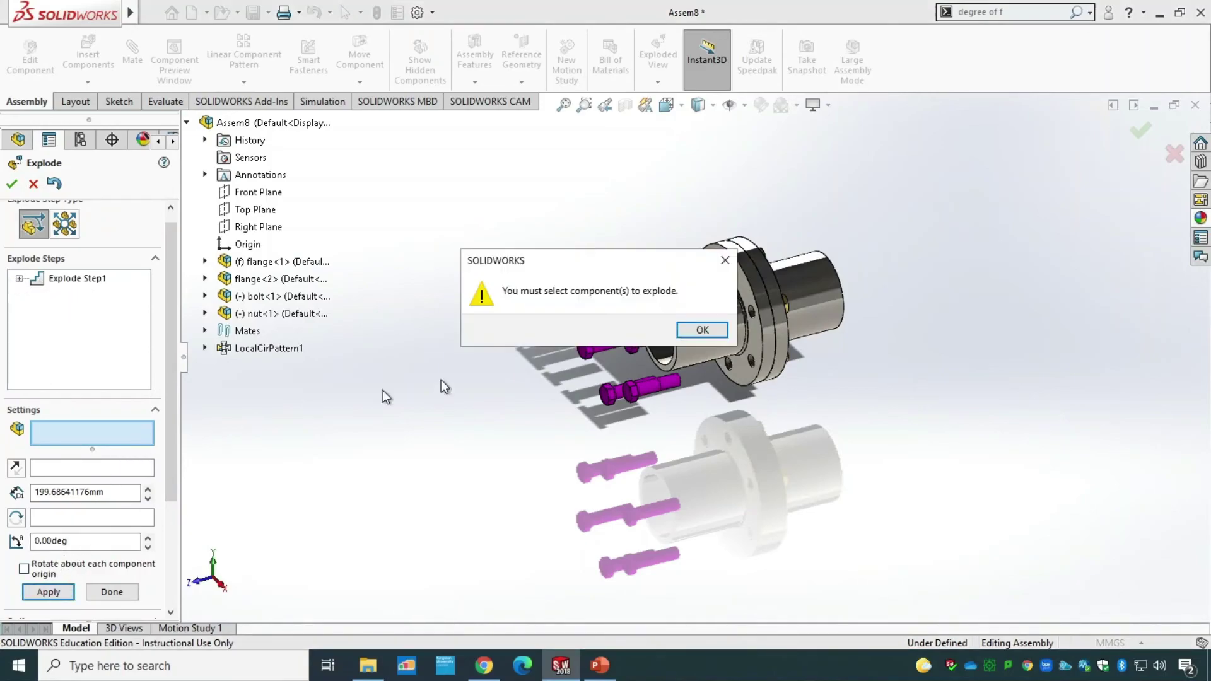
left_click(698, 335)
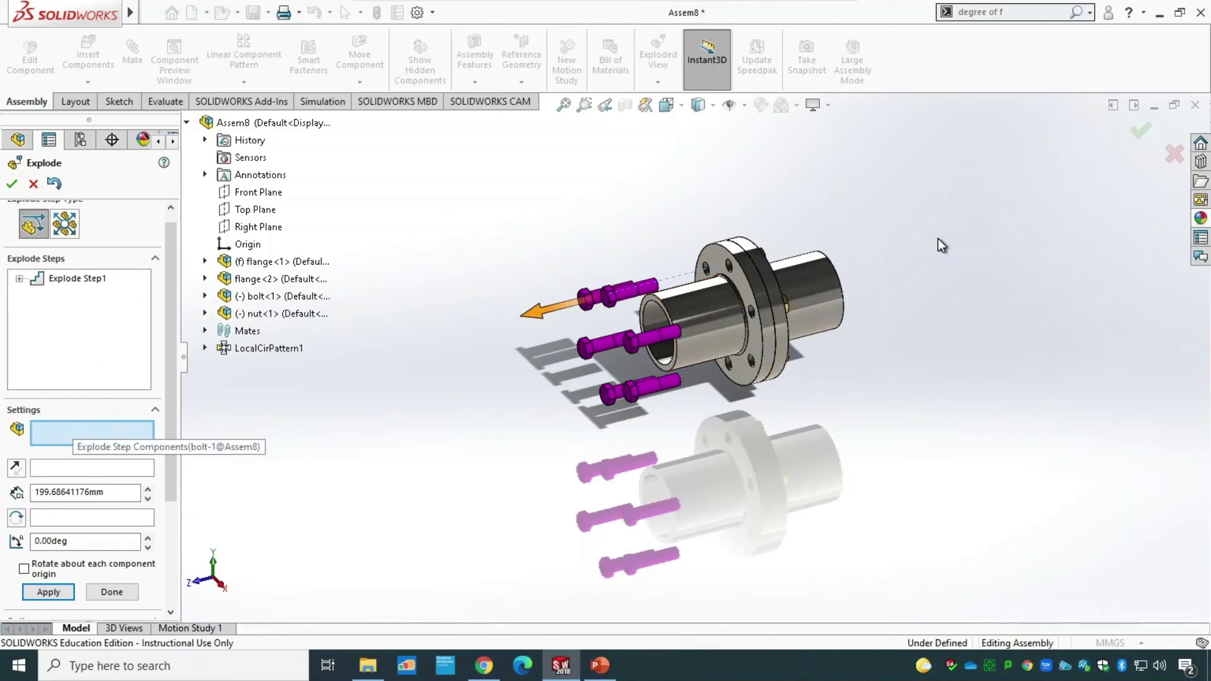
left_click(785, 299)
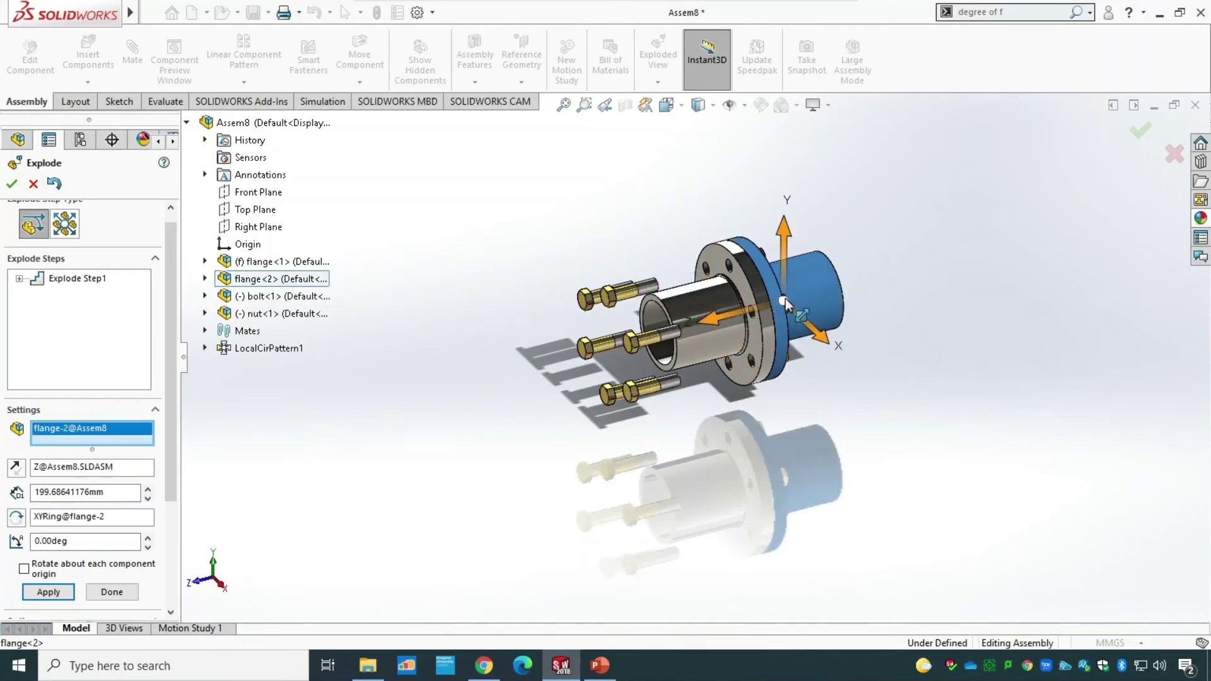
mouse_move(722, 320)
left_mouse_down()
mouse_move(870, 303)
mouse_move(731, 317)
mouse_move(752, 319)
left_mouse_up()
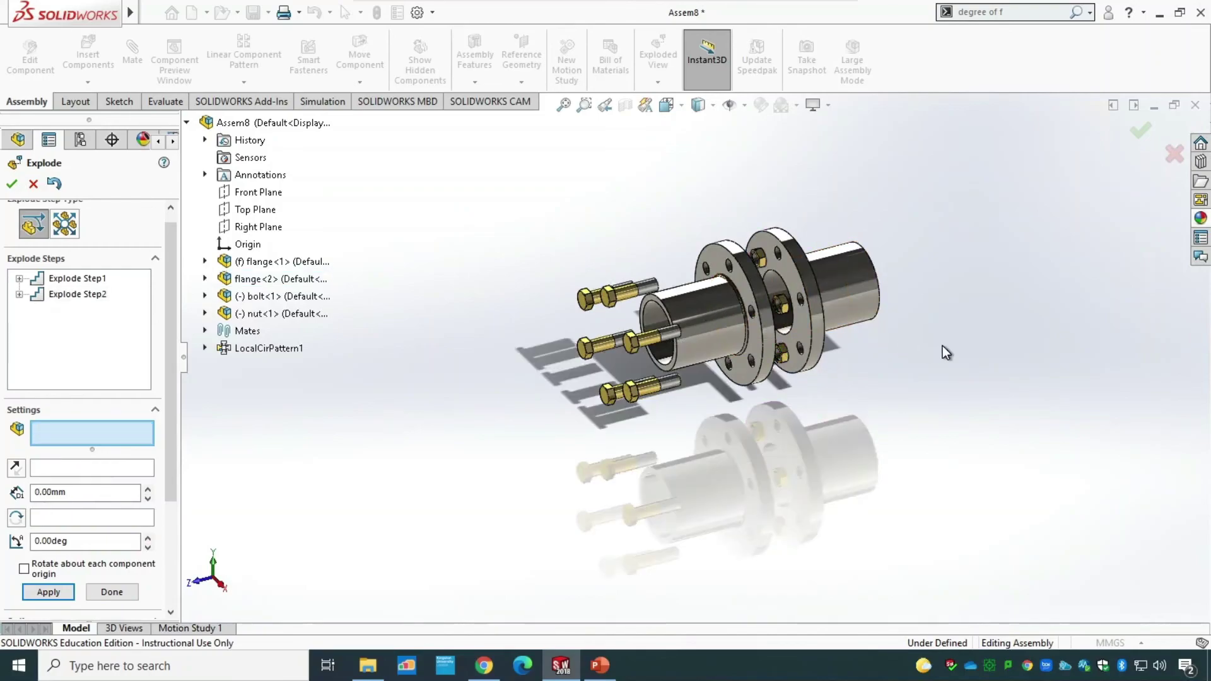
Select all six nuts as the components of the third explode step.
left_click(75, 280)
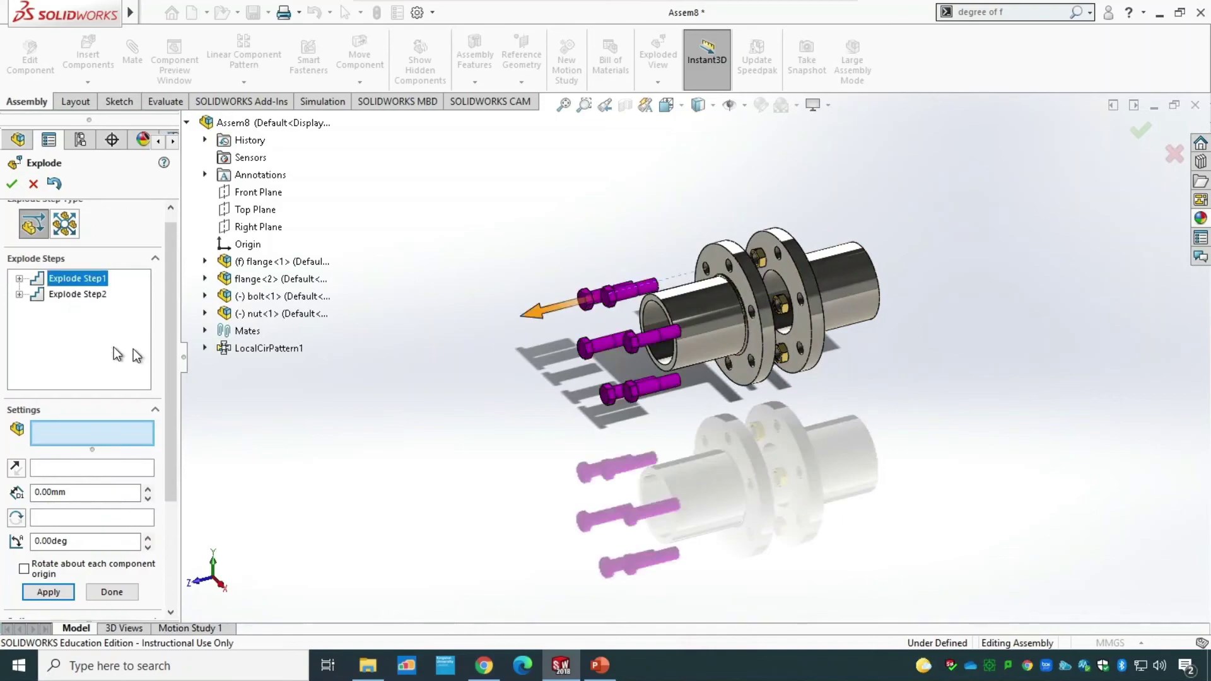
left_click(785, 307)
scroll(814, 385, "down", 4)
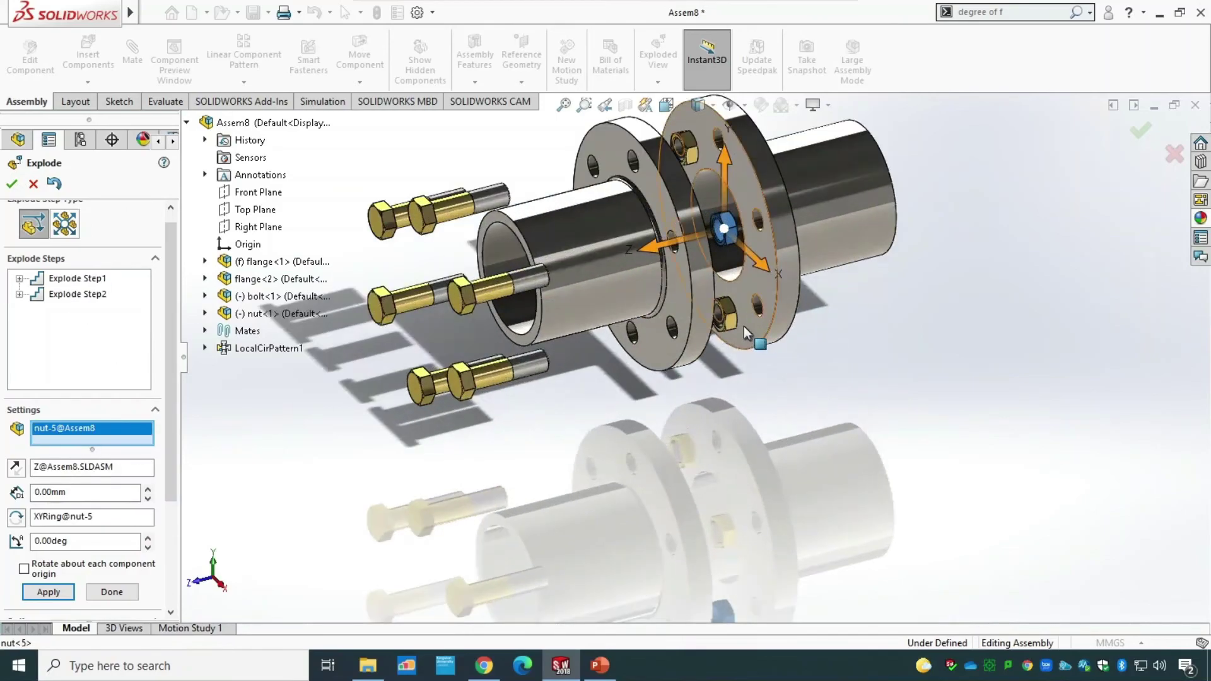
left_click(726, 319)
middle_click_drag(729, 323, 528, 478)
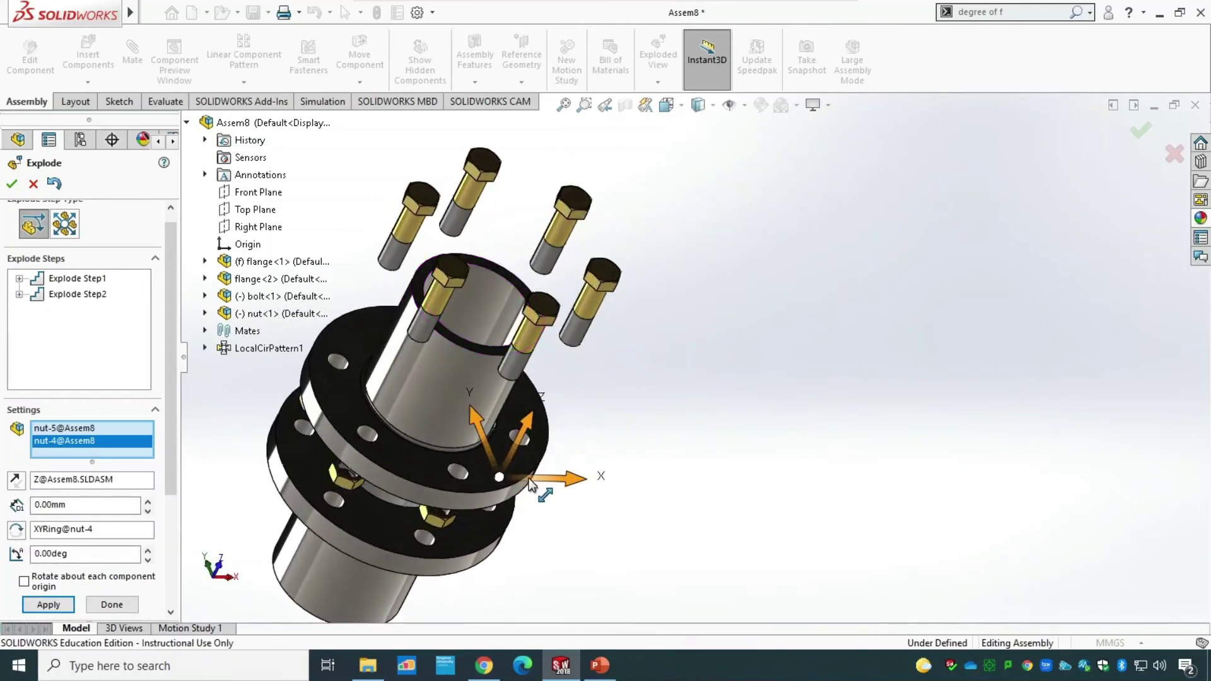
left_click(435, 524)
left_click(357, 479)
middle_click_drag(698, 439, 616, 495)
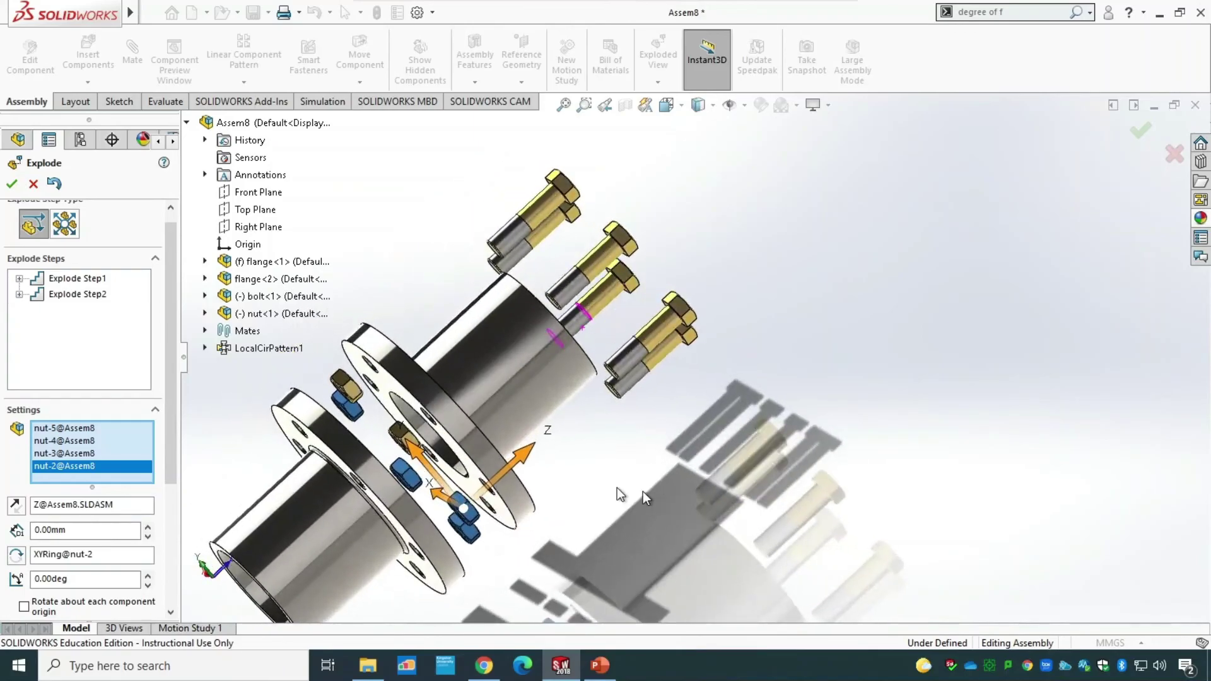
left_click(396, 431)
left_click(346, 386)
Explode the six nuts about 247 mm along the Z axis beyond the second flange's pipe end and finish the exploded view.
middle_click_drag(529, 470, 924, 483)
left_click_drag(591, 343, 672, 393)
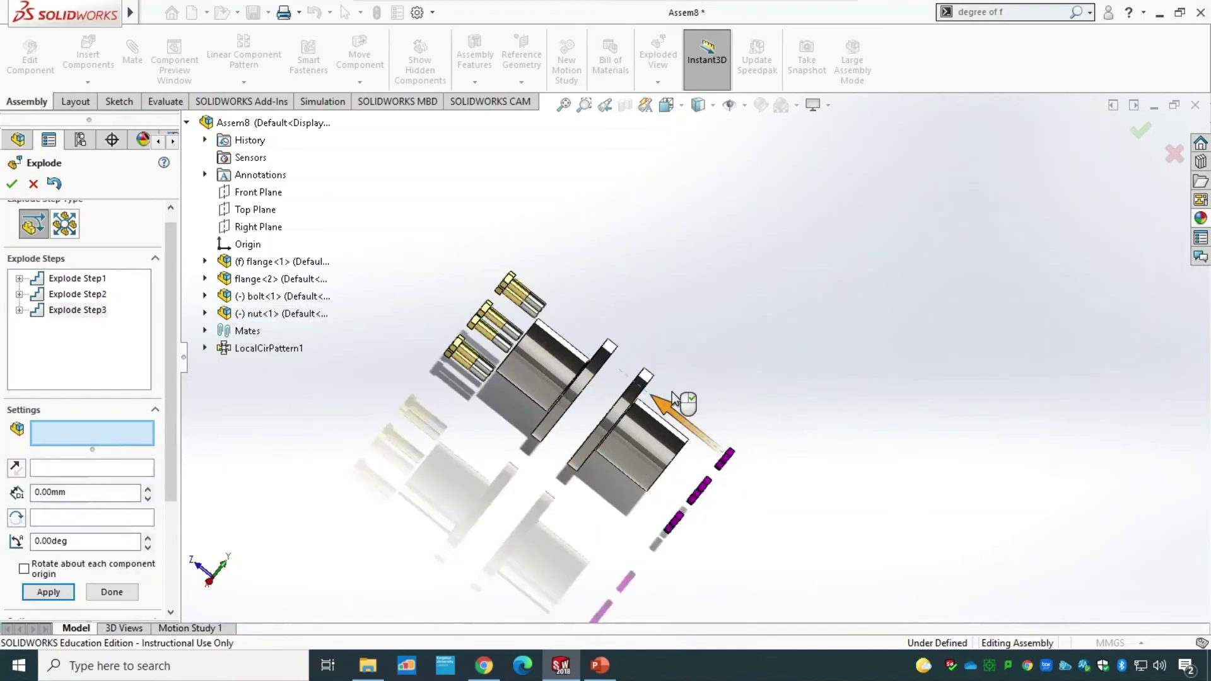
left_click(12, 184)
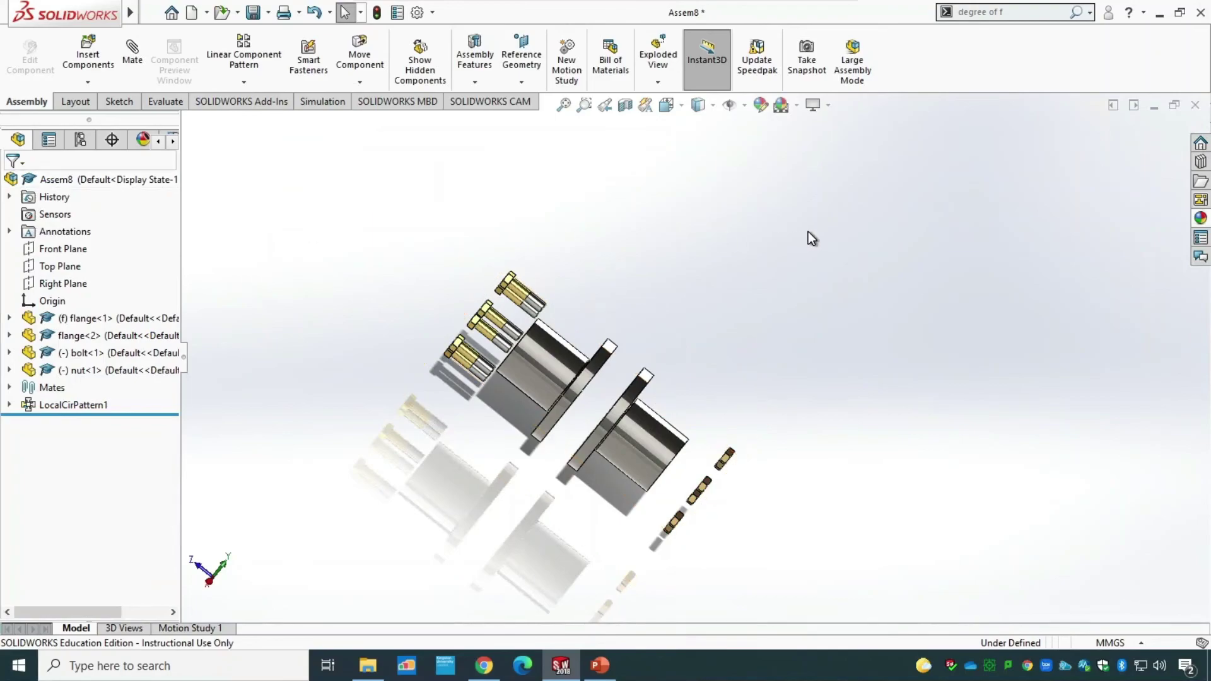
key("ctrl+7")
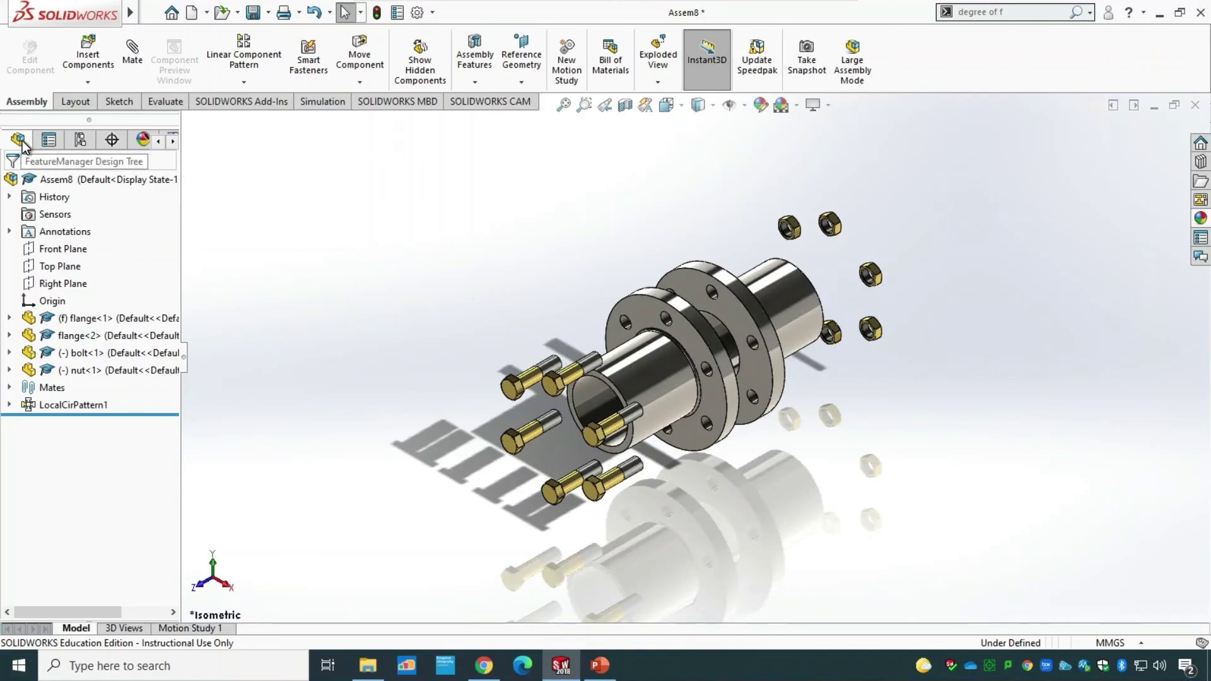
Open the bolts' explode step of ExplView1 for editing and enter an explode distance of 200 mm.
left_click(92, 144)
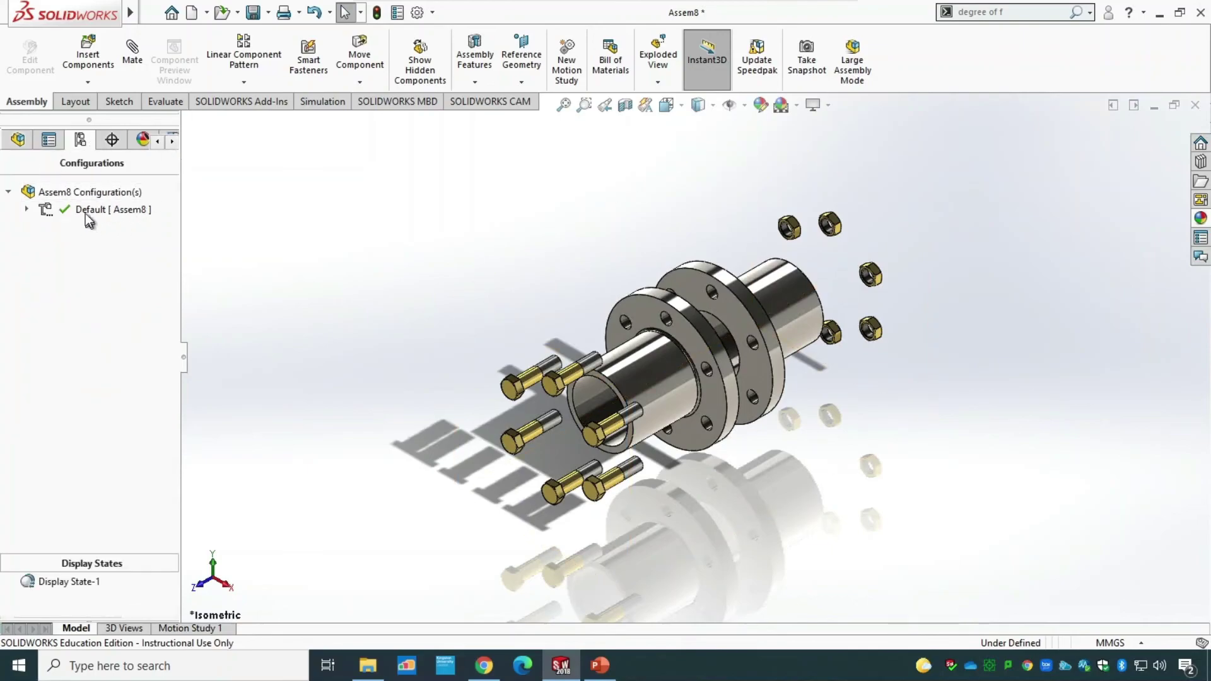
left_click(27, 210)
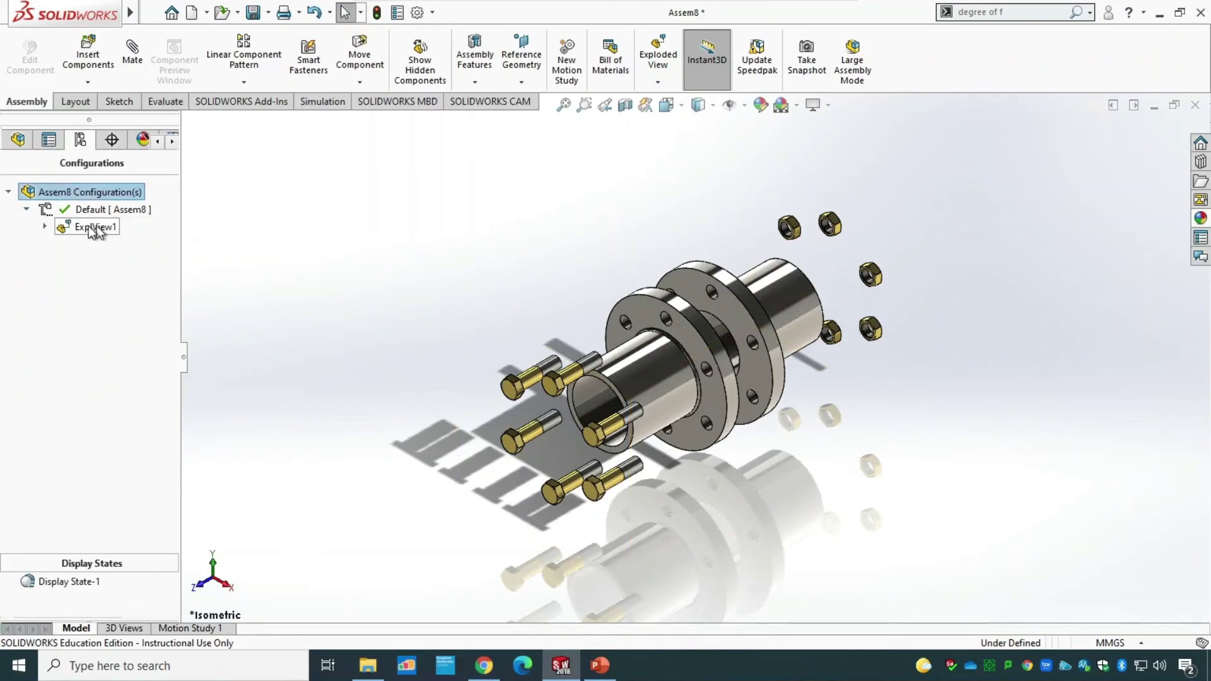
left_click(45, 226)
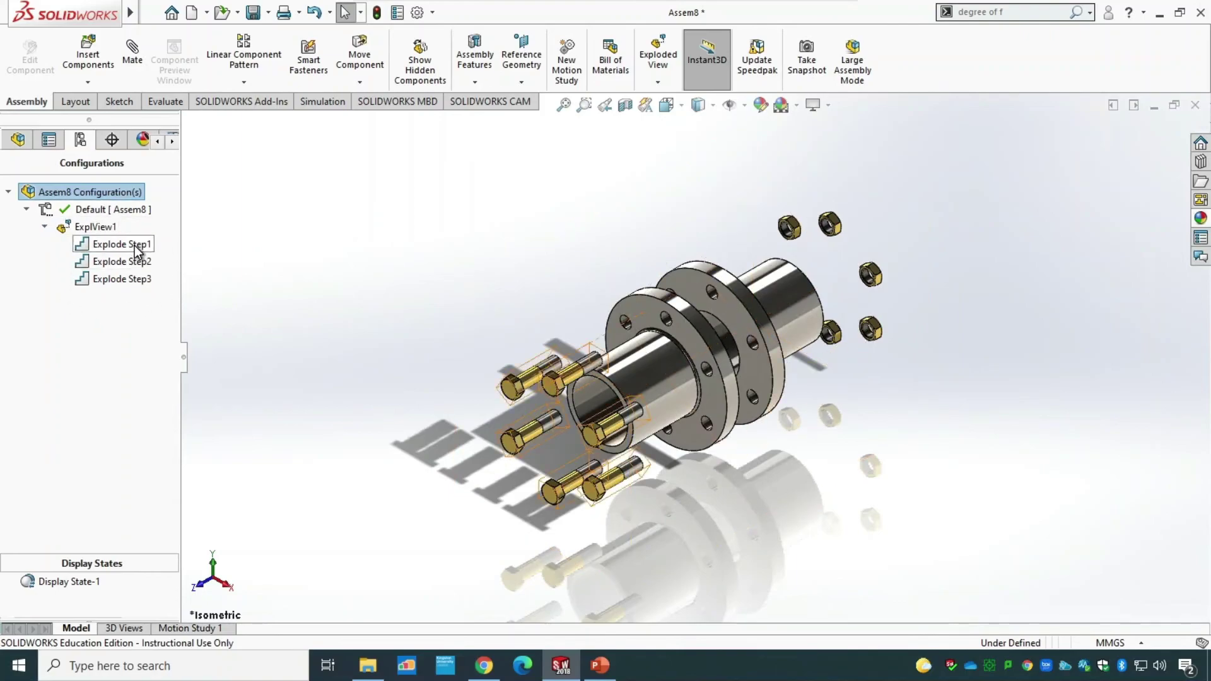
right_click(138, 250)
left_click(189, 276)
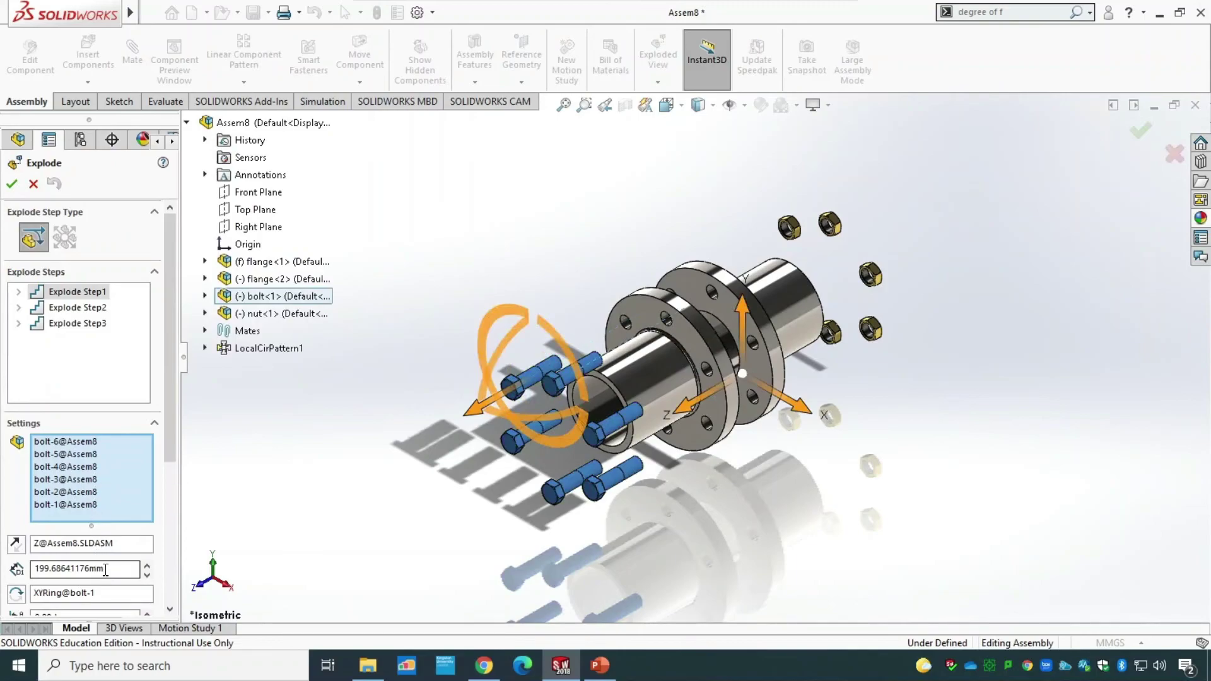
left_click_drag(107, 568, 3, 563)
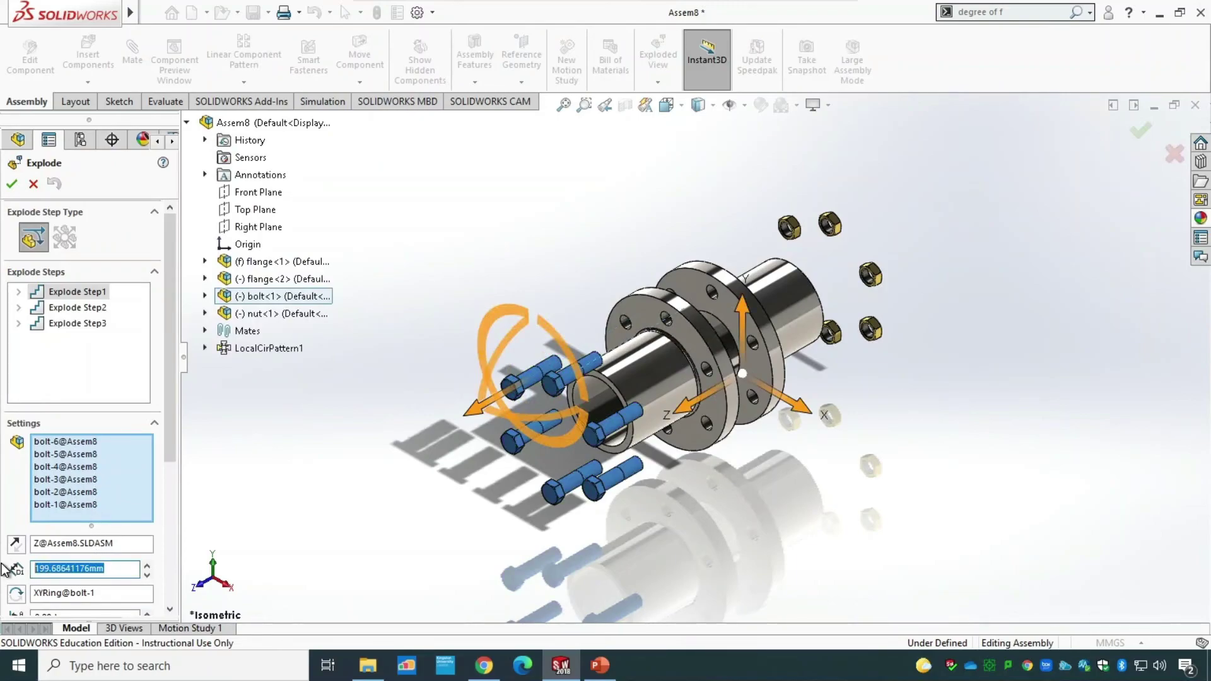
type("200")
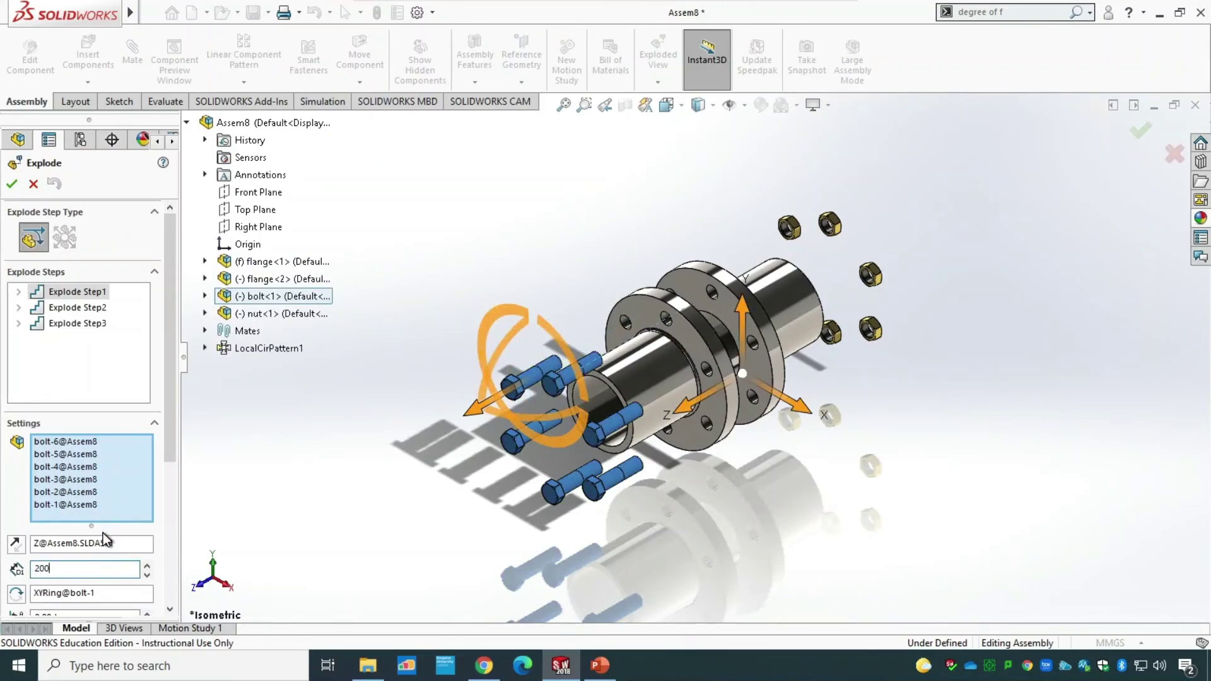
Try to set the second flange's explode distance to 50 mm in Explode Step2.
left_click(79, 308)
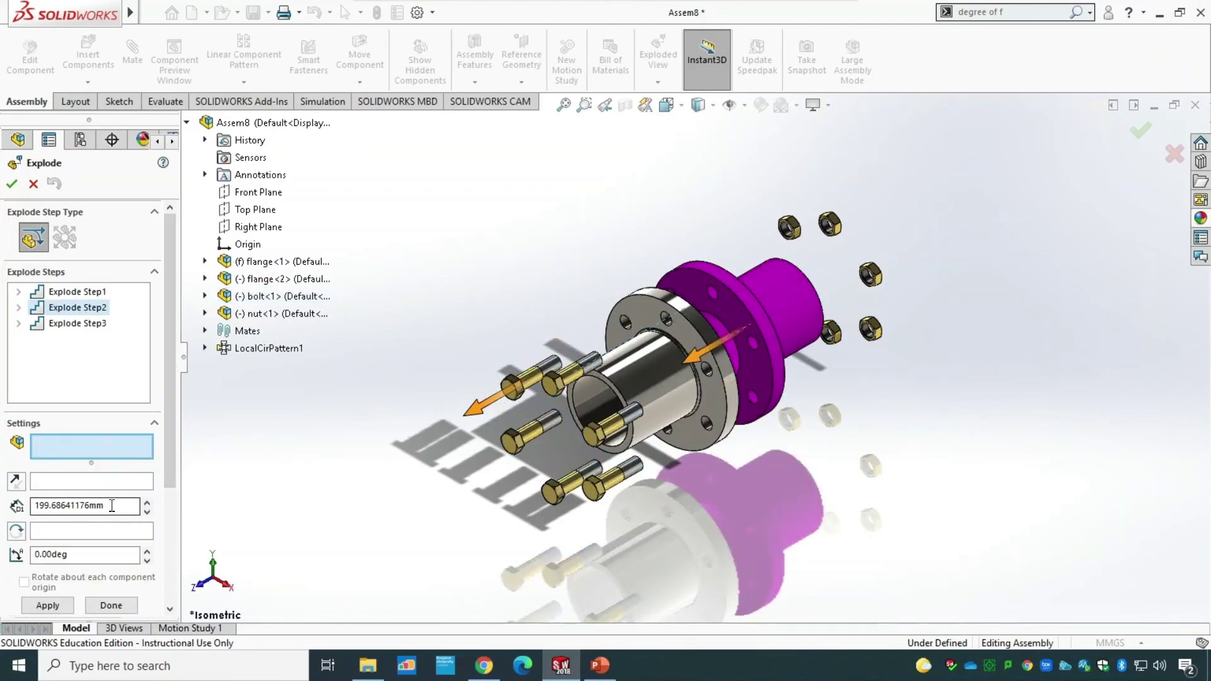
left_click_drag(112, 506, 3, 513)
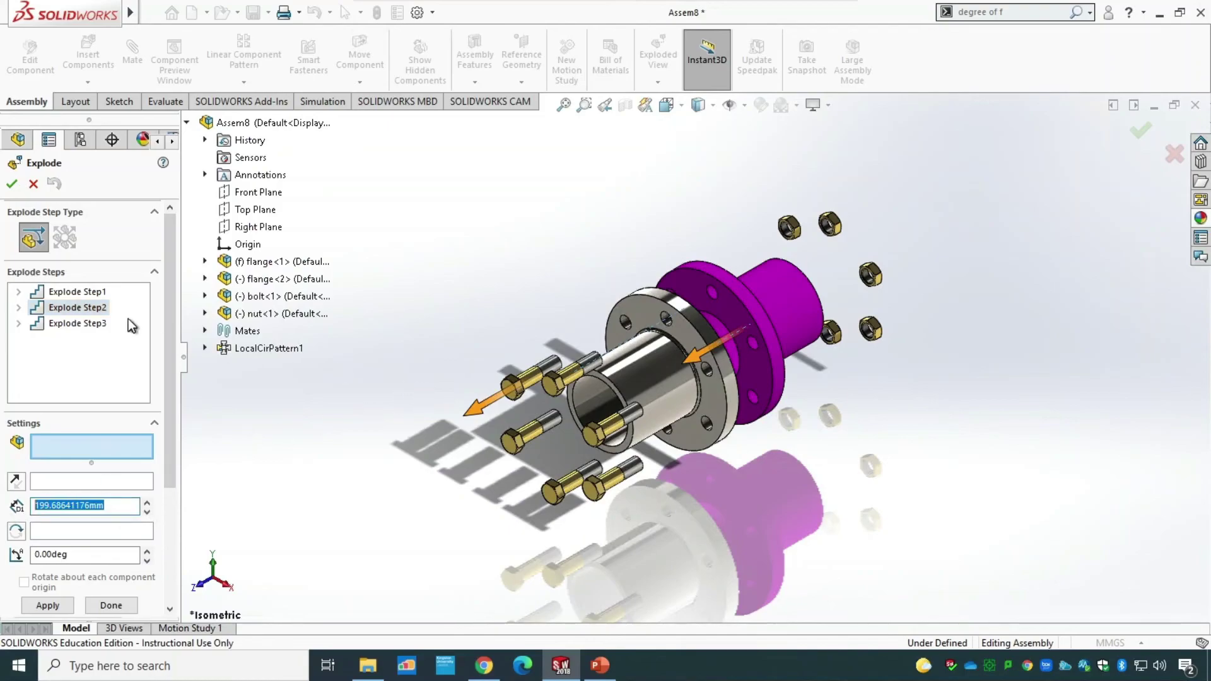
left_click(72, 309)
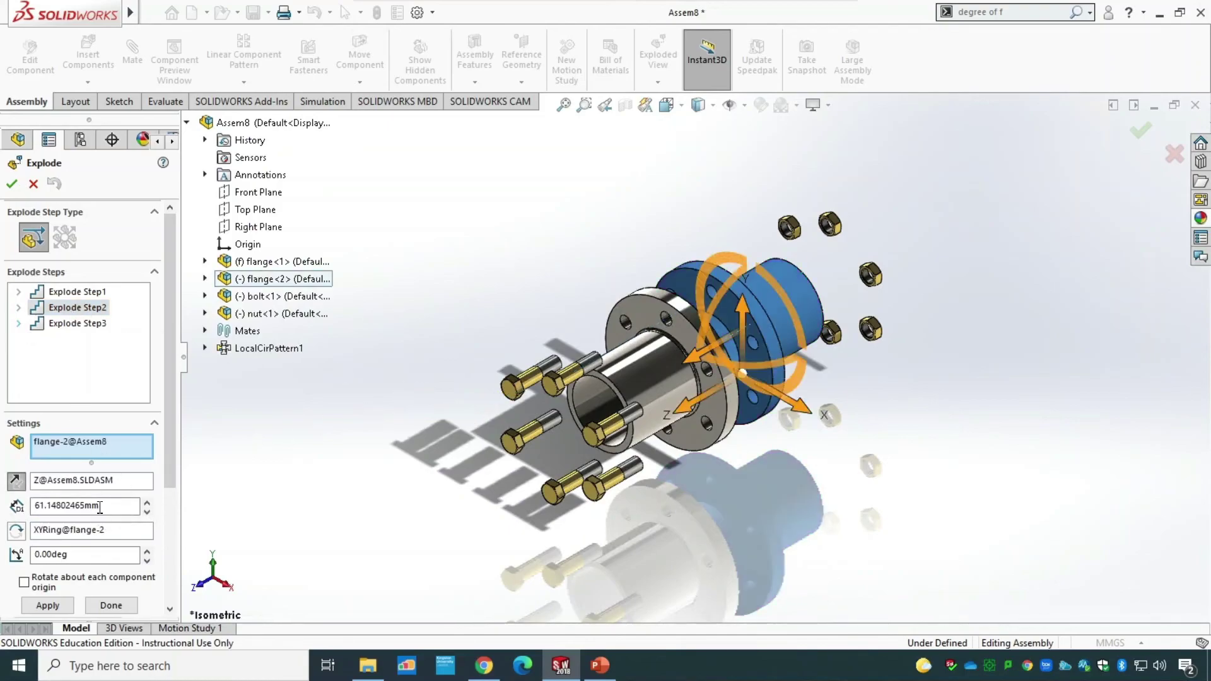
left_click_drag(113, 506, 3, 508)
type("50")
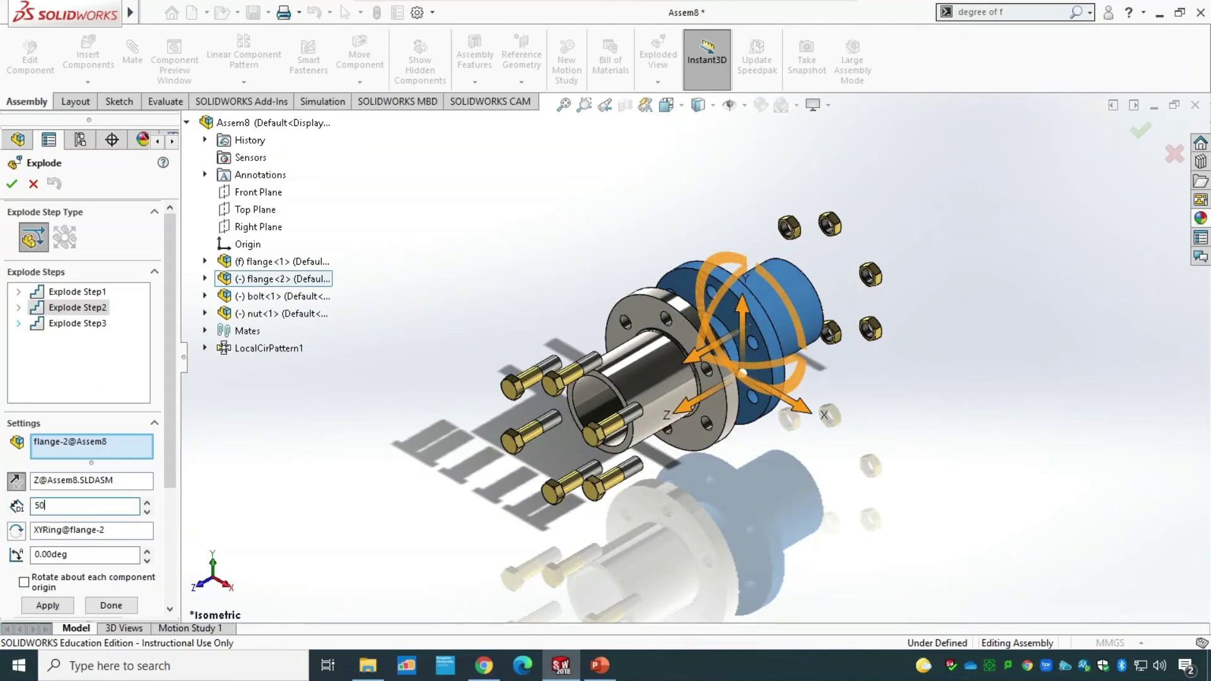
Try to set the six nuts' explode distance to 200 mm in Explode Step3, and recheck the other explode steps.
left_click(59, 325)
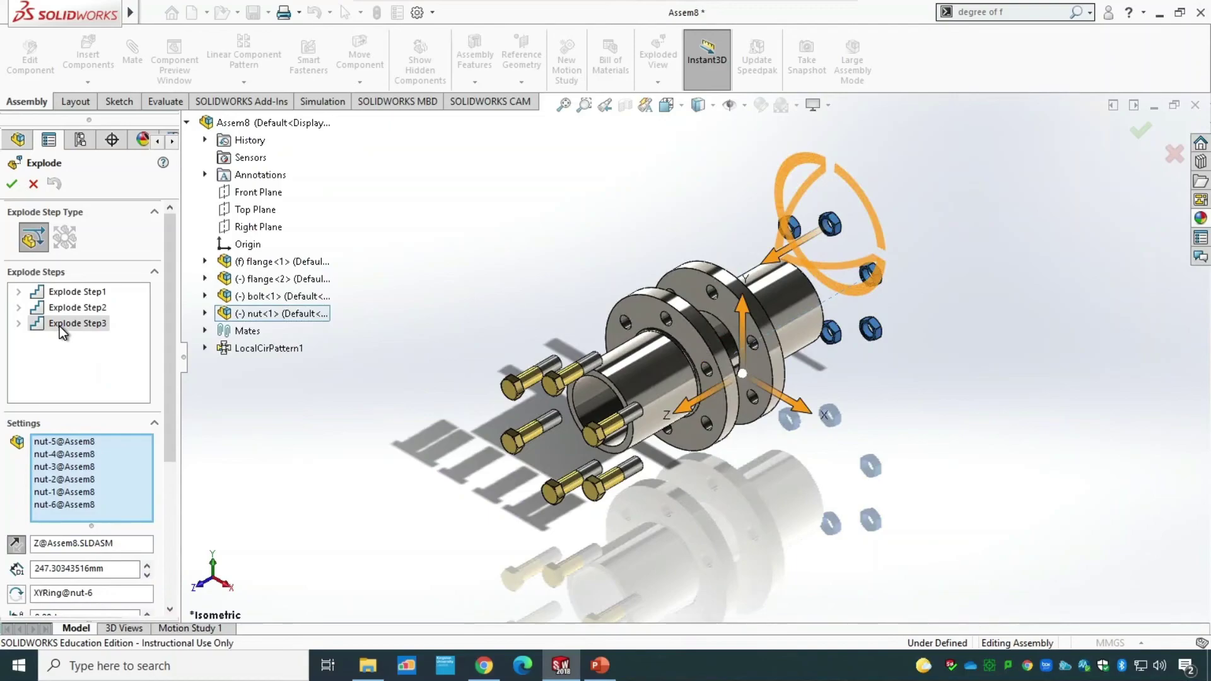
left_click_drag(106, 568, 3, 571)
type("200")
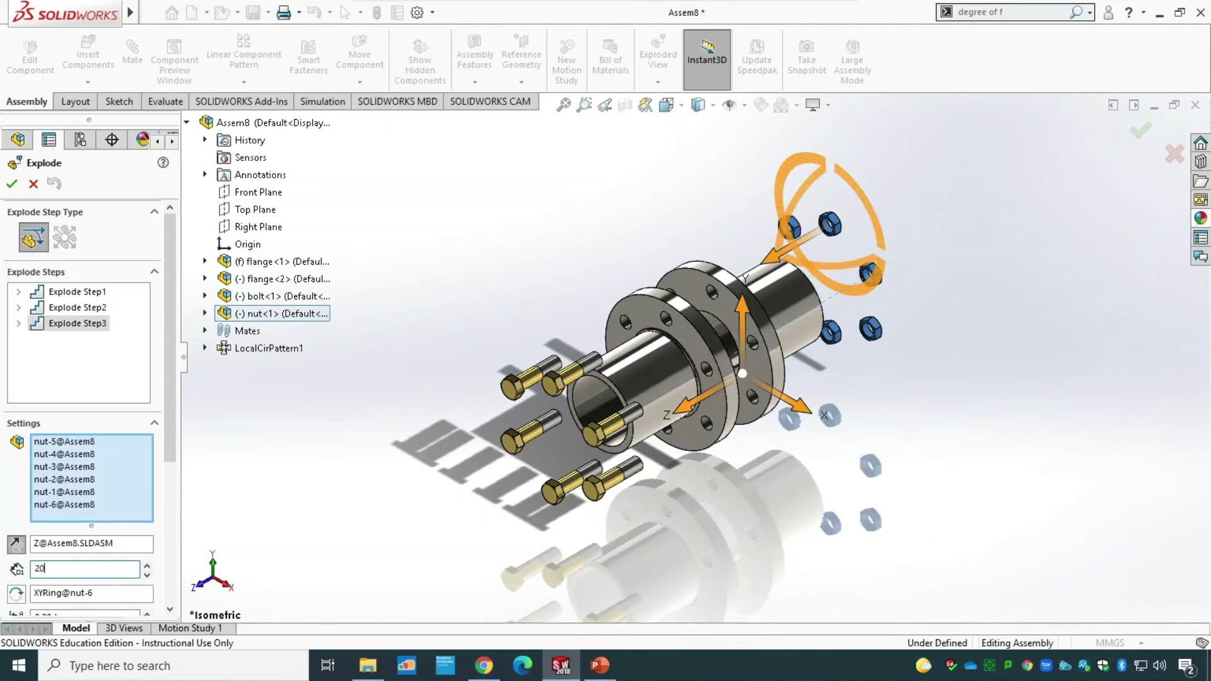
left_click(76, 306)
left_click(81, 292)
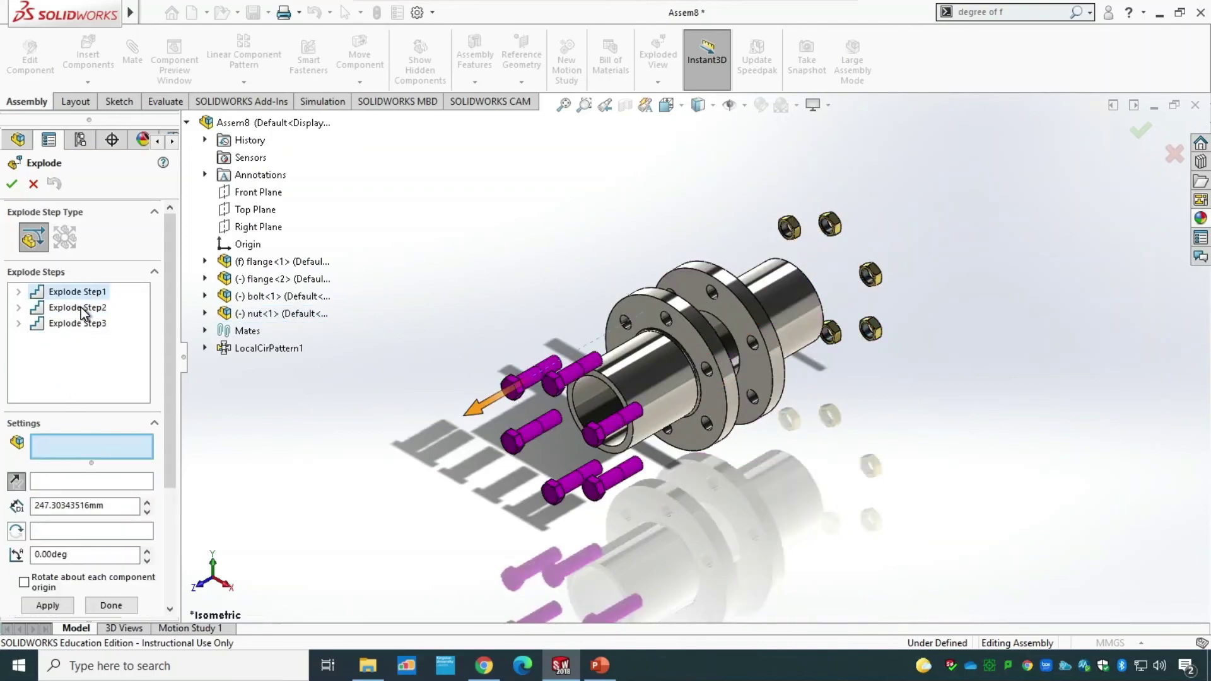
Set the second flange's explode distance to 50 mm in Explode Step2 and accept the edit.
left_click(80, 309)
double_click(82, 505)
type("50")
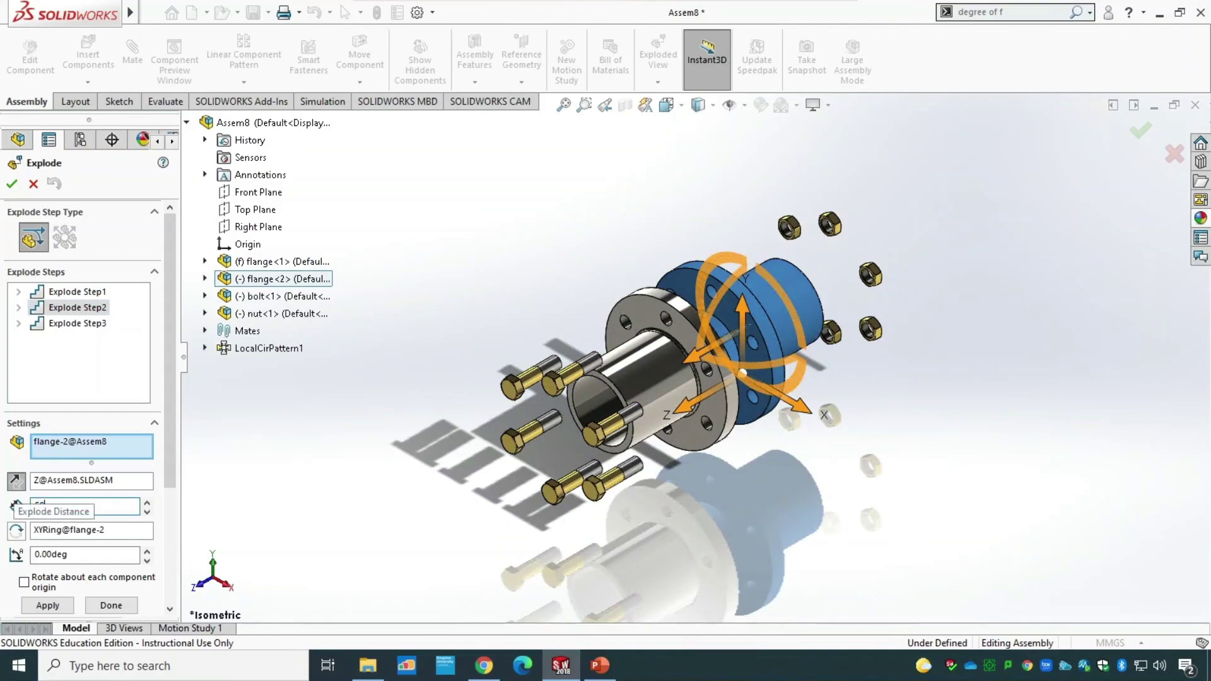
left_click(11, 184)
Edit Explode Step1 to set the six bolts' explode distance to 200 mm and accept it.
right_click(110, 245)
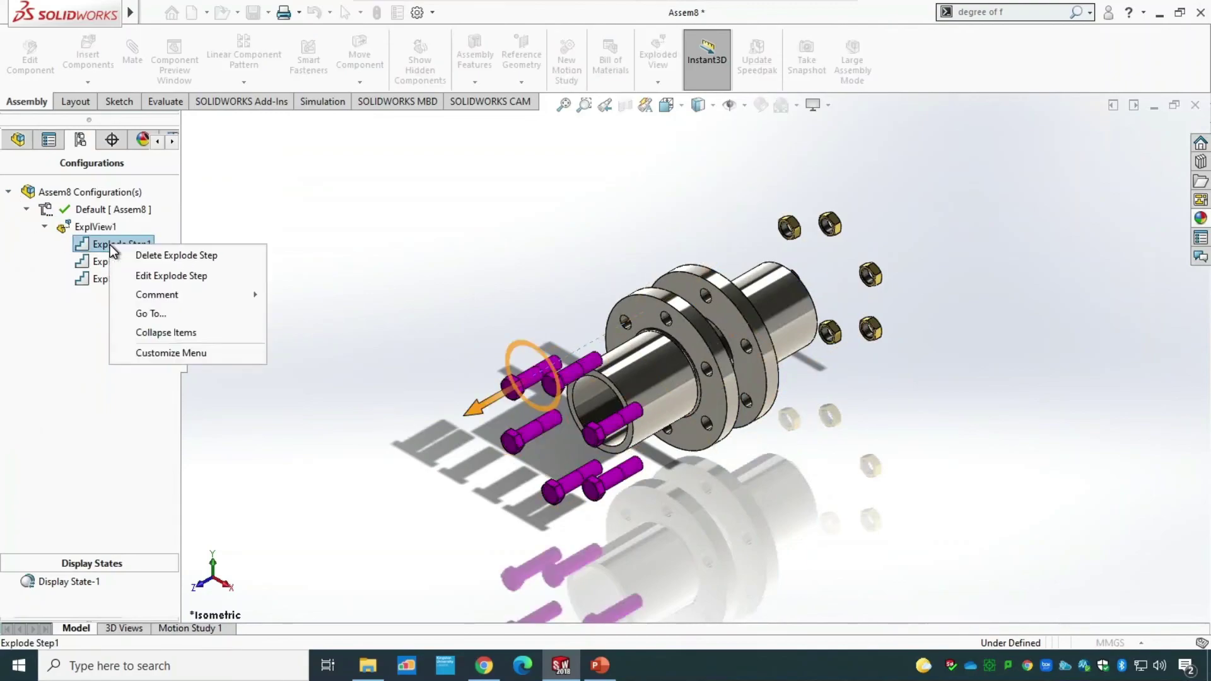
left_click(188, 276)
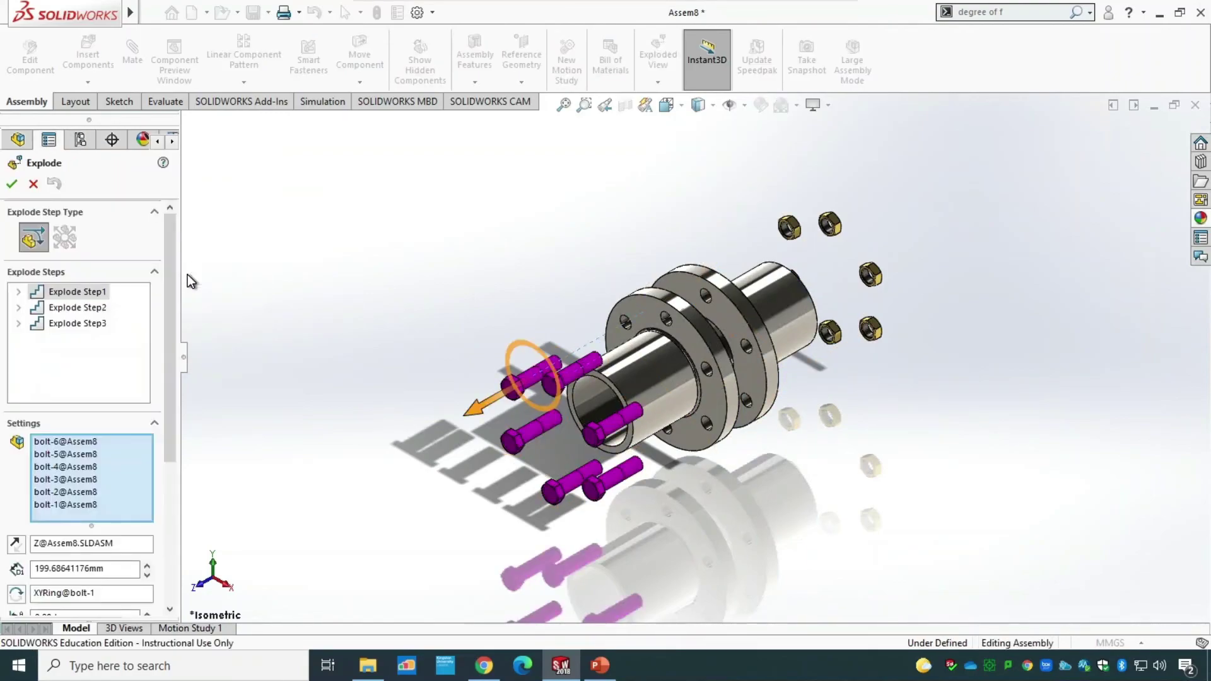
double_click(66, 567)
type("200")
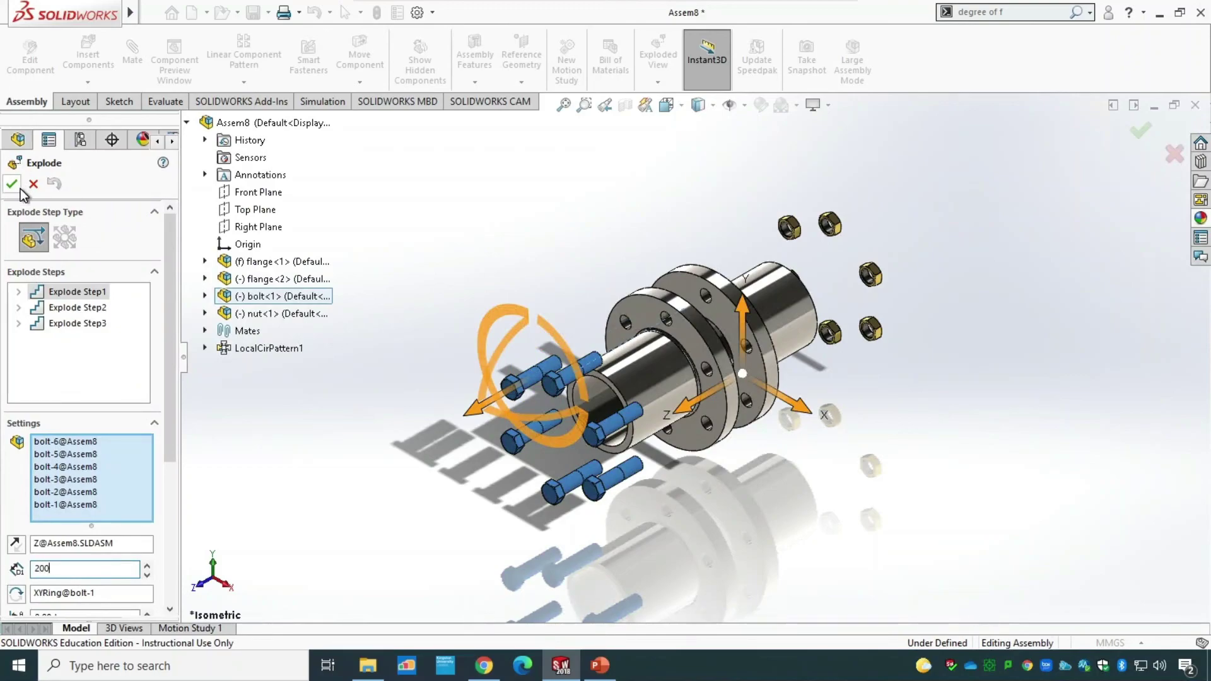
left_click(12, 184)
Edit Explode Step3 to set the six nuts' explode distance to 200 mm and accept it.
right_click(127, 275)
left_click(177, 303)
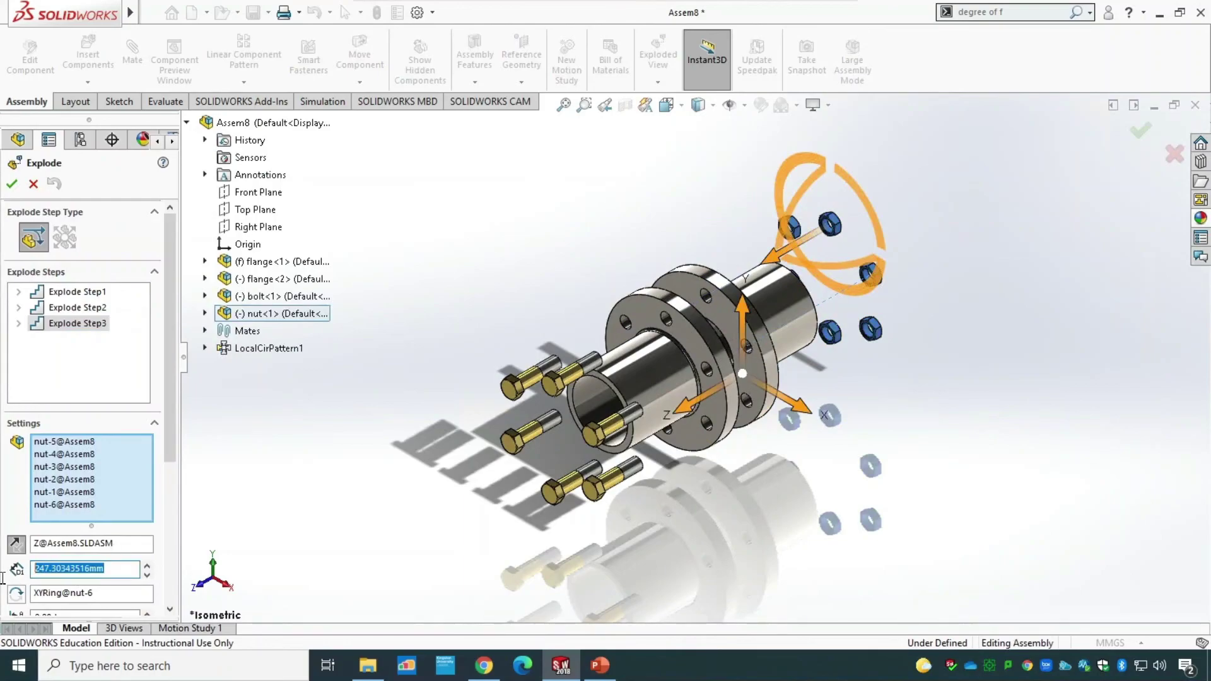
type("200")
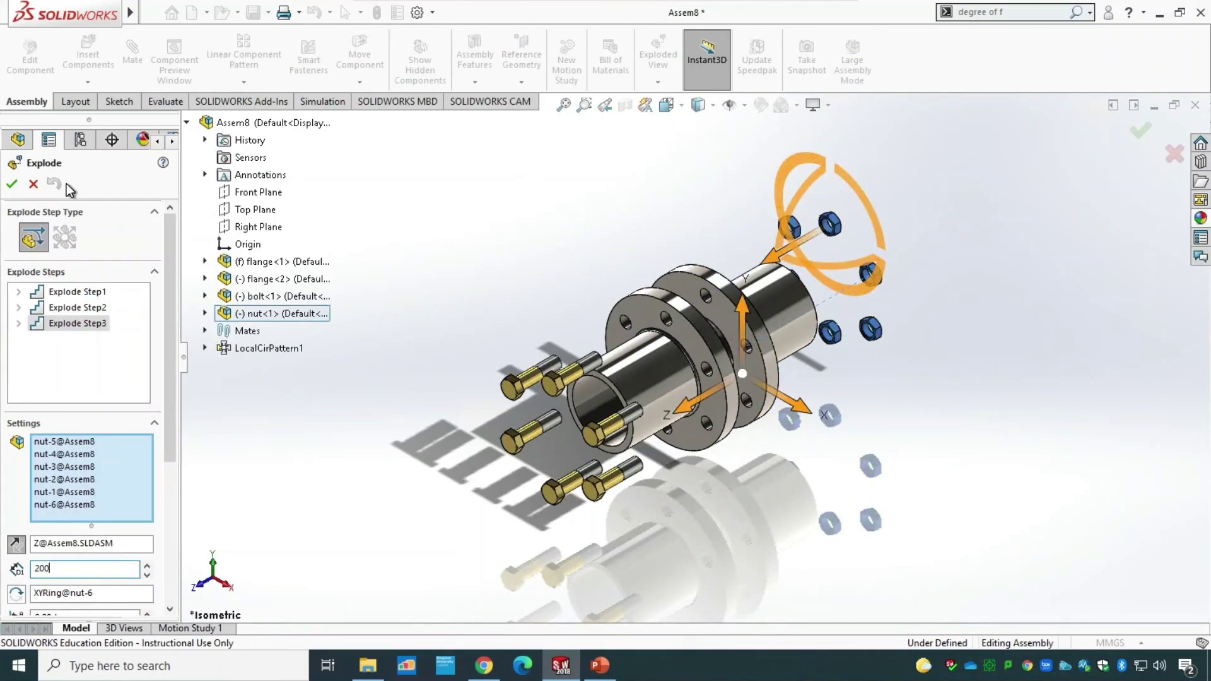
left_click(14, 184)
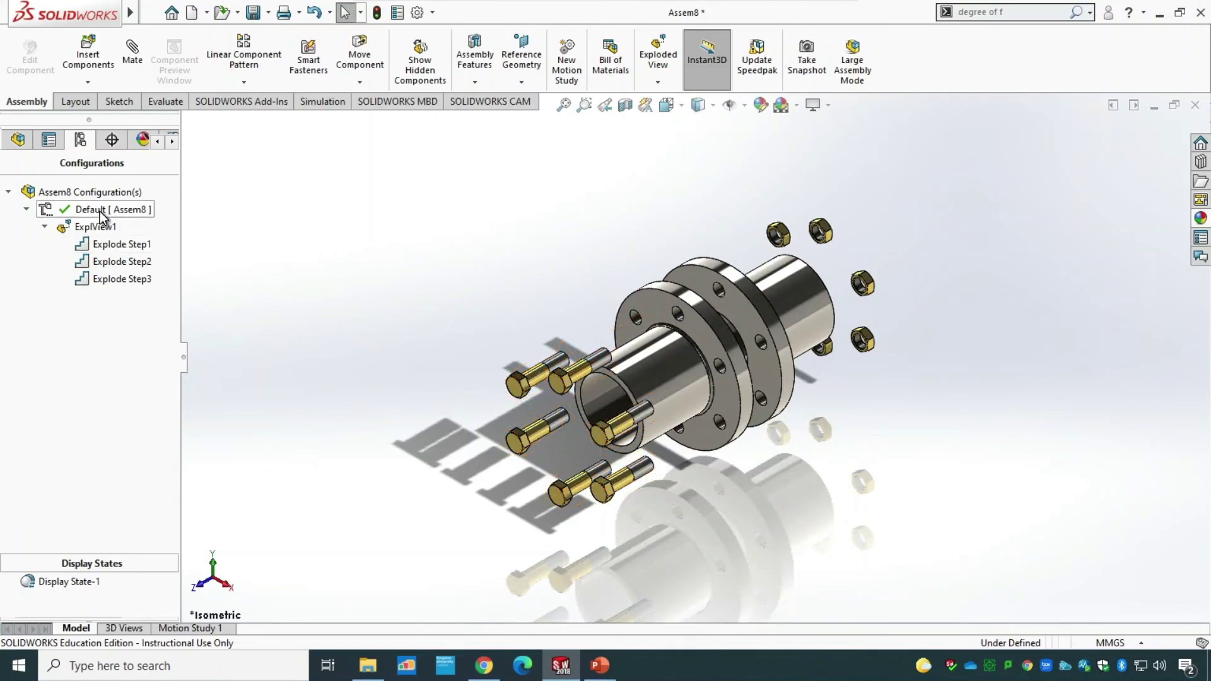
Collapse the exploded view ExplView1 back to the assembled coupling and return to the configurations list.
double_click(106, 227)
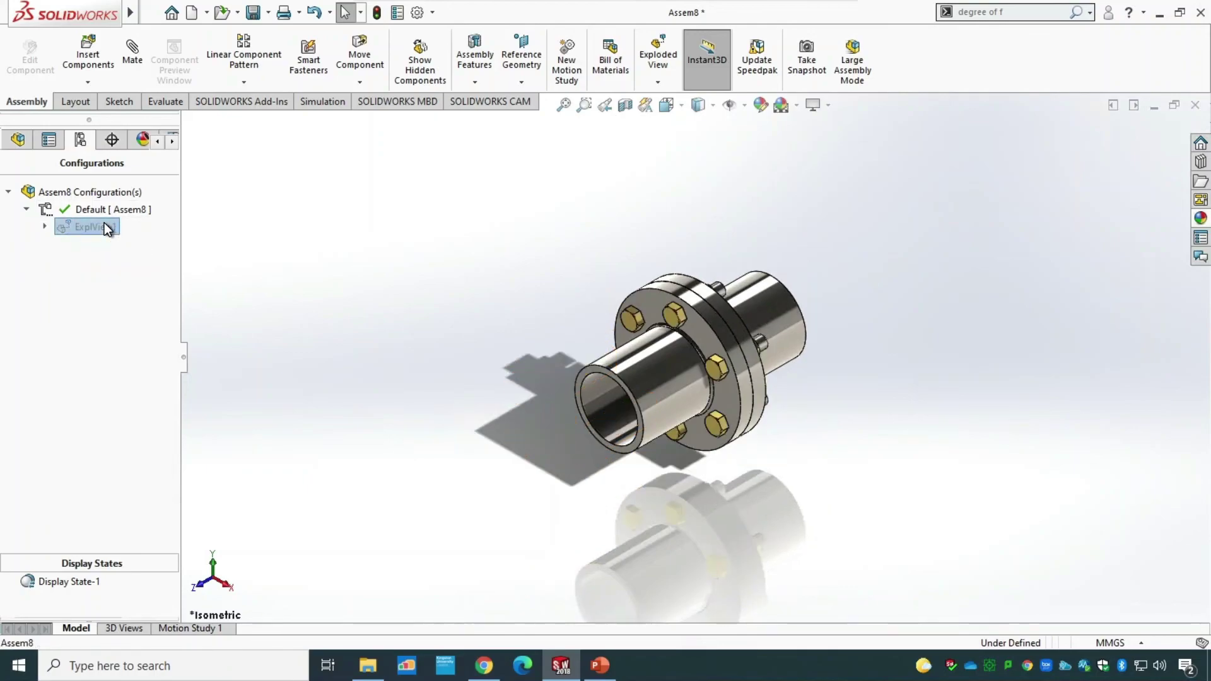
left_click(18, 140)
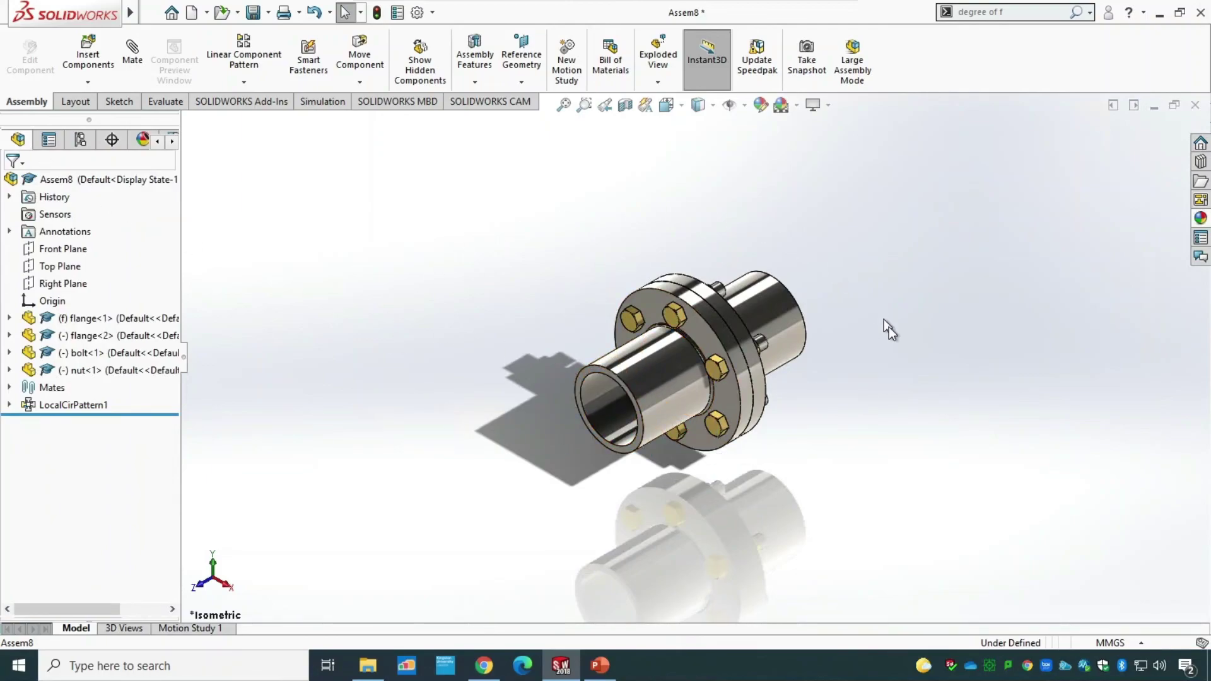
left_click(80, 140)
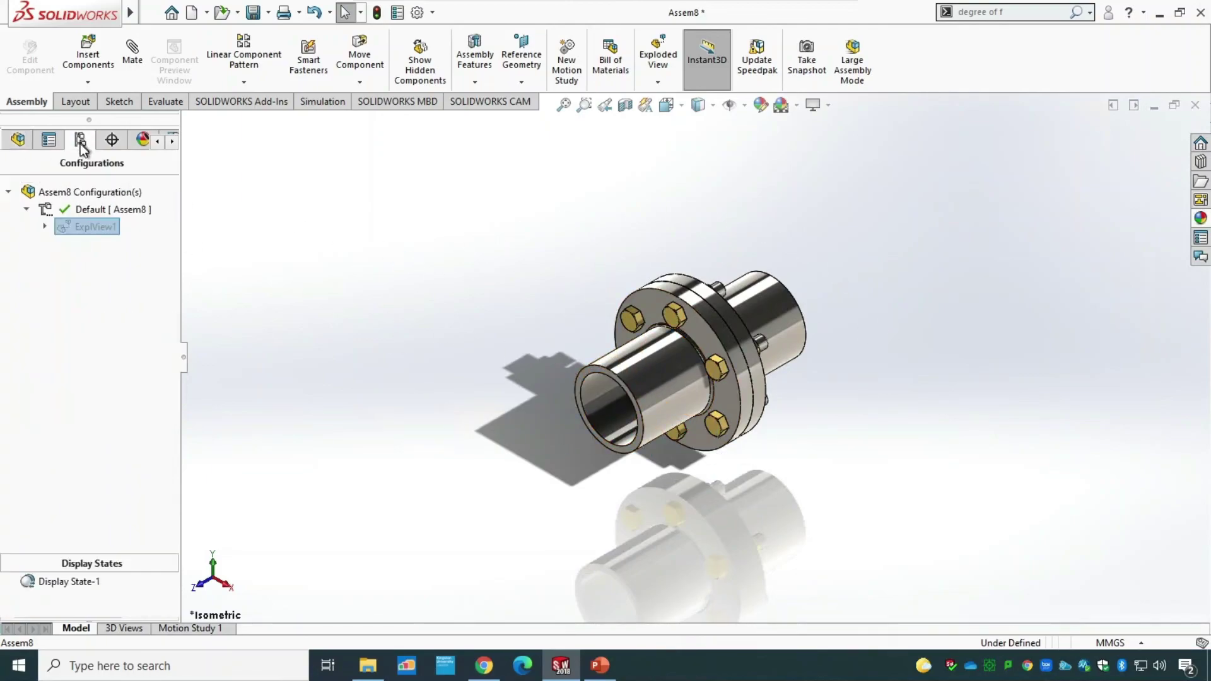
Explode the coupling with ExplView1, showing its explode steps, and return to the assembly's feature tree.
left_click(44, 227)
double_click(101, 227)
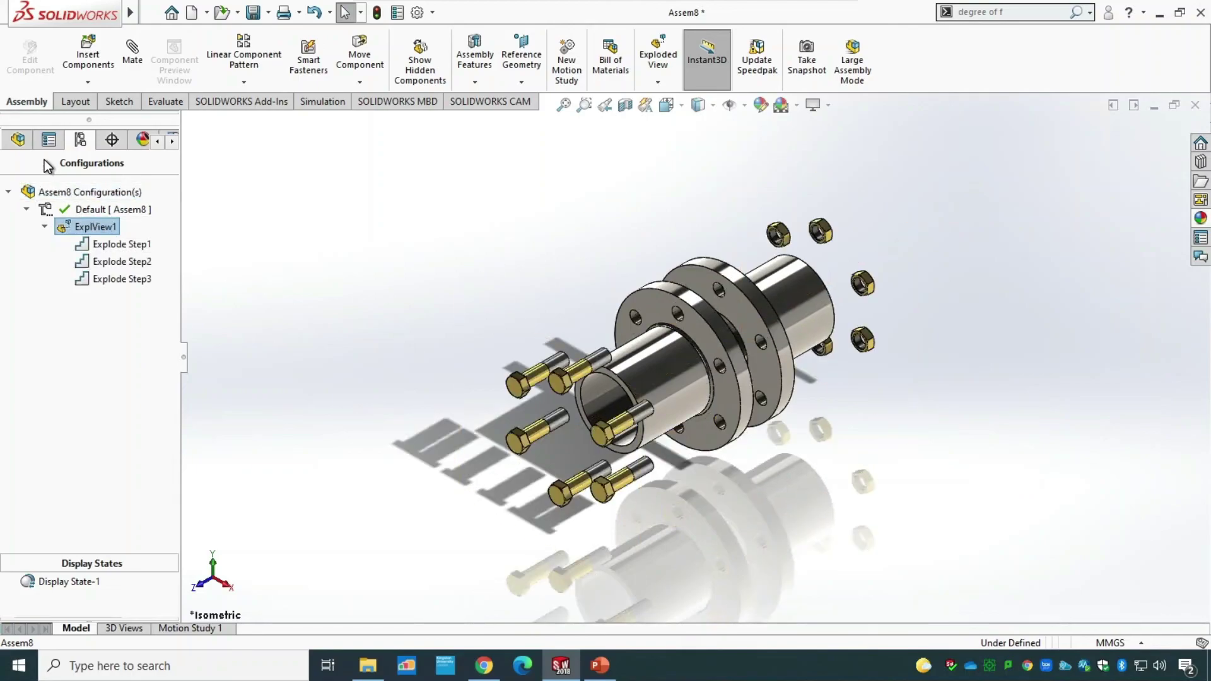
left_click(18, 140)
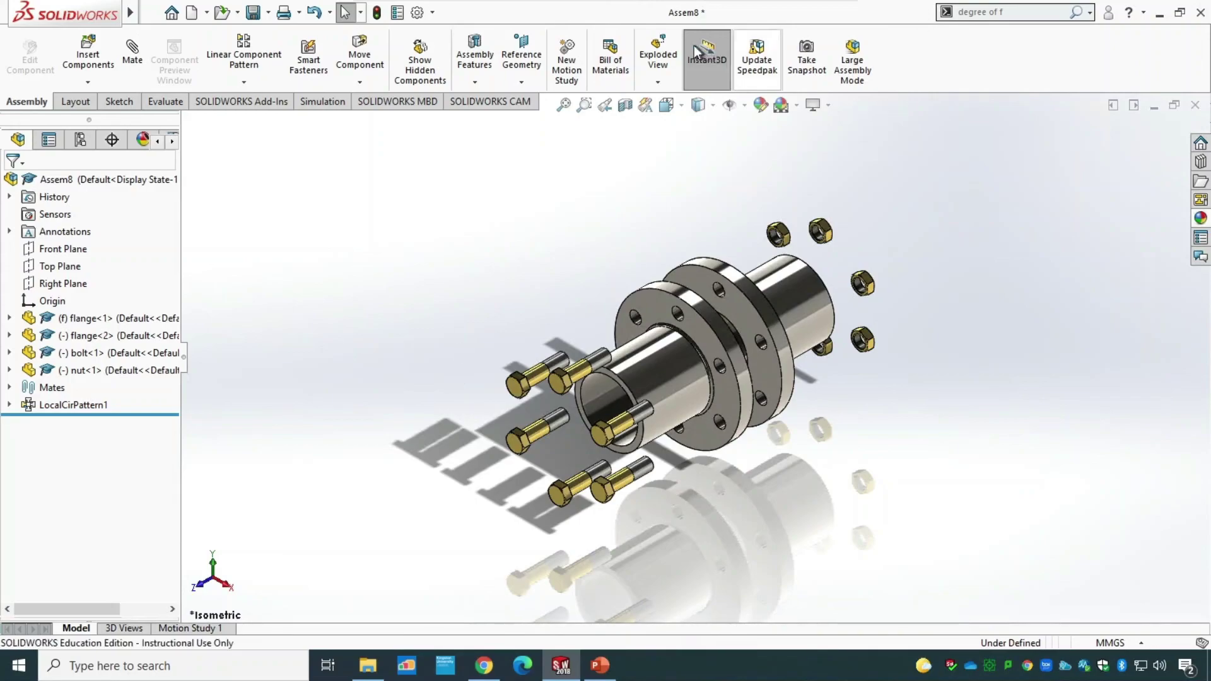
Generate an Explode animation in Motion Study 1 with a duration of 5 seconds and a start time of 2 seconds.
left_click(205, 627)
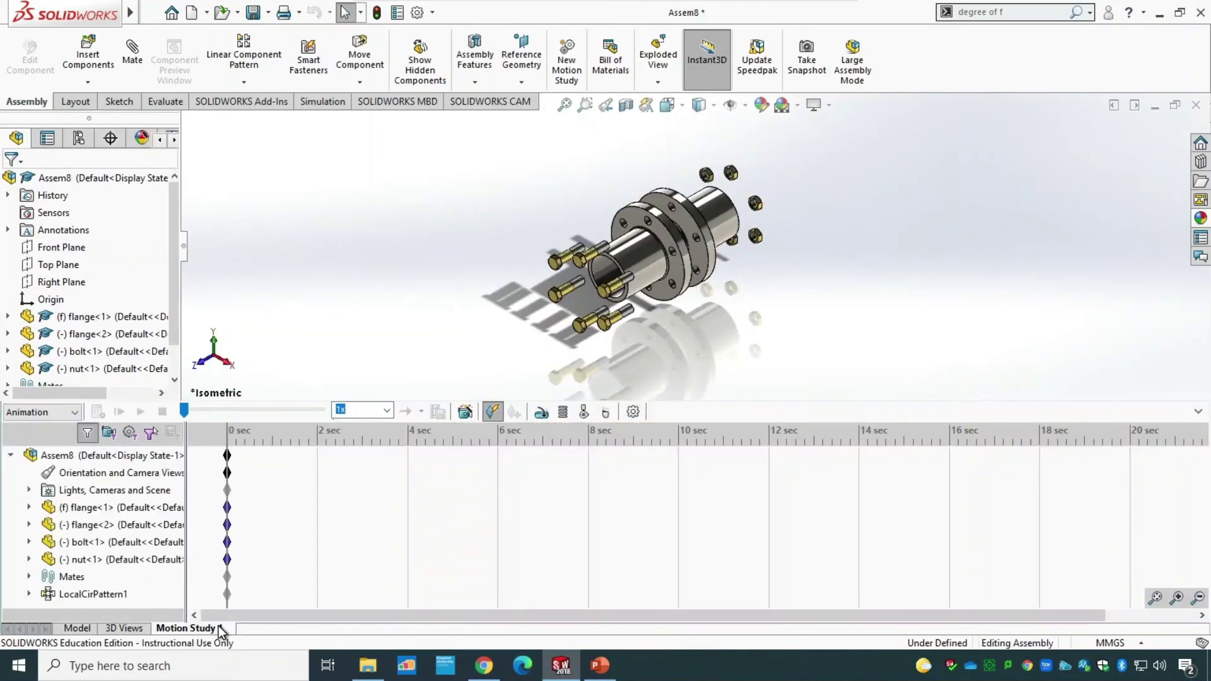
left_click(471, 414)
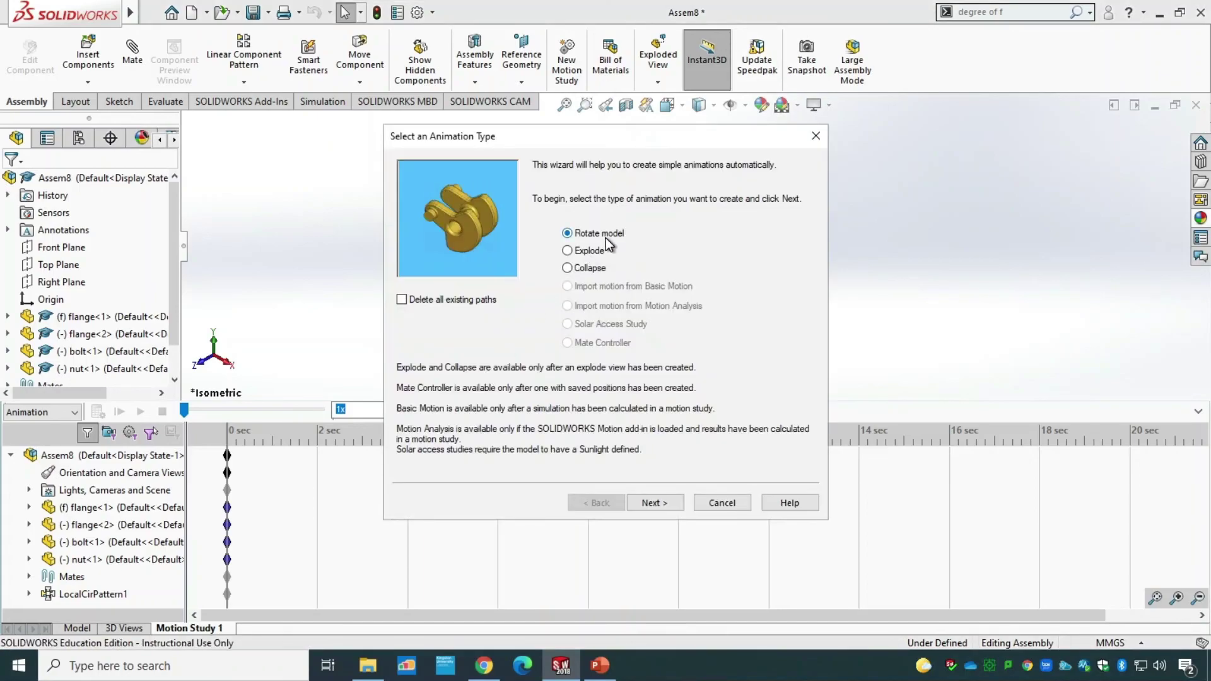
left_click(579, 252)
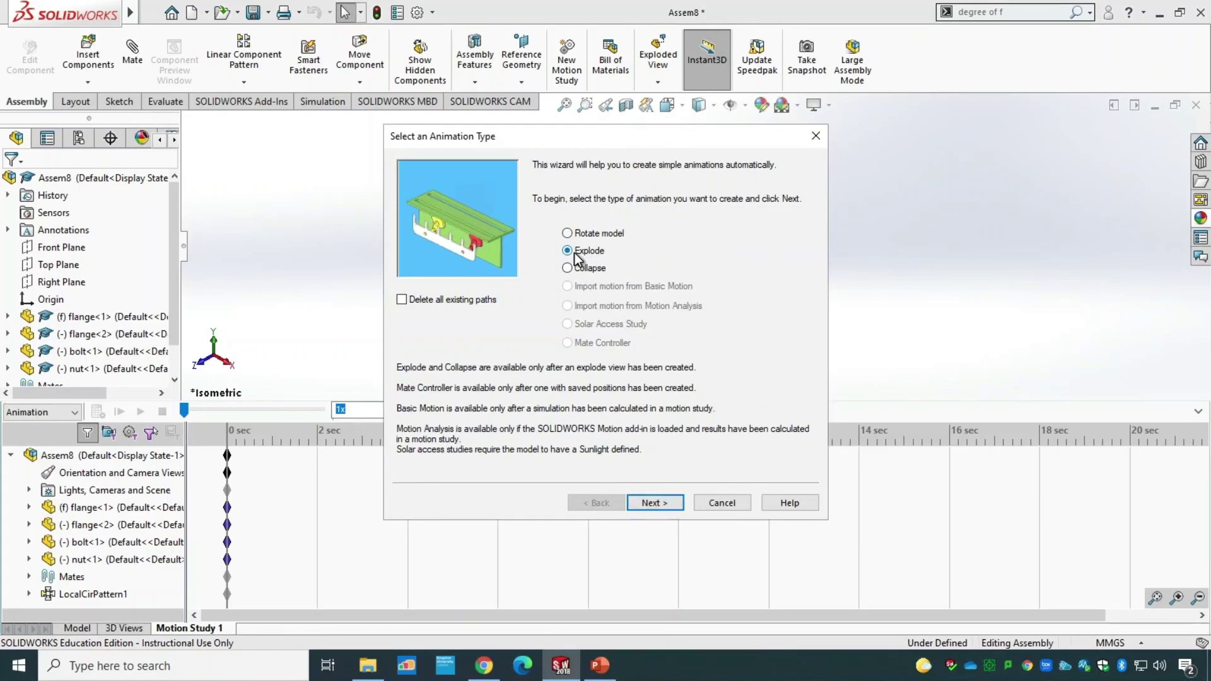
left_click(662, 502)
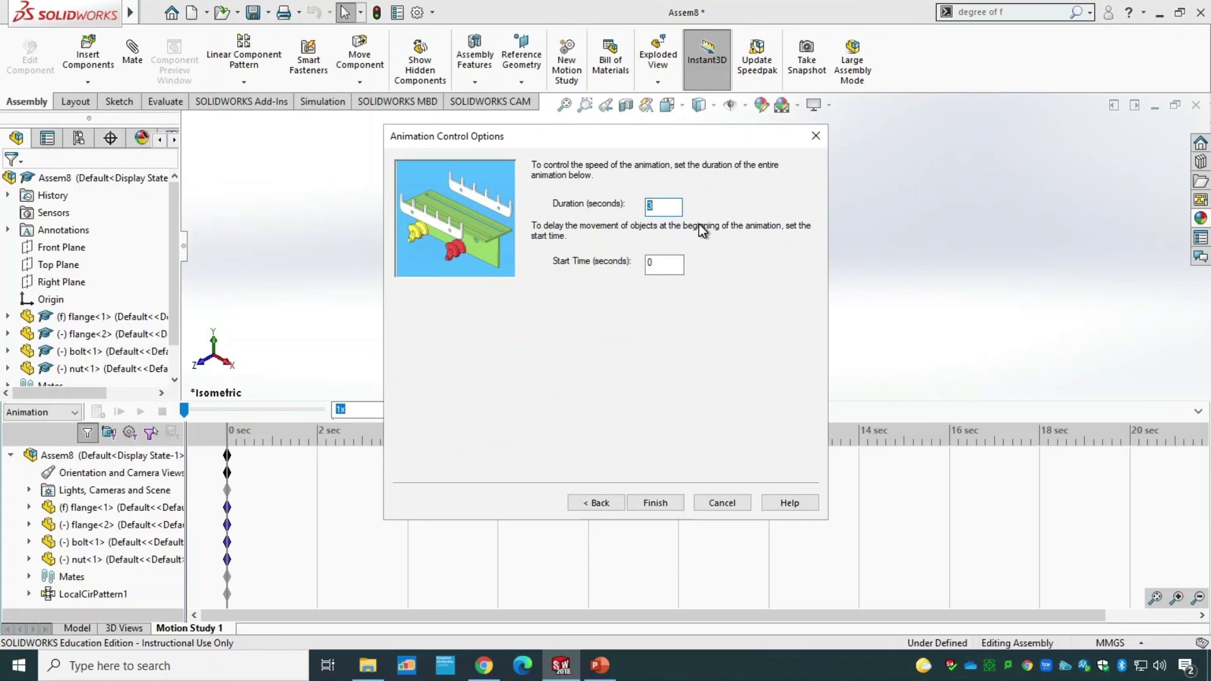
type("5")
key("Tab")
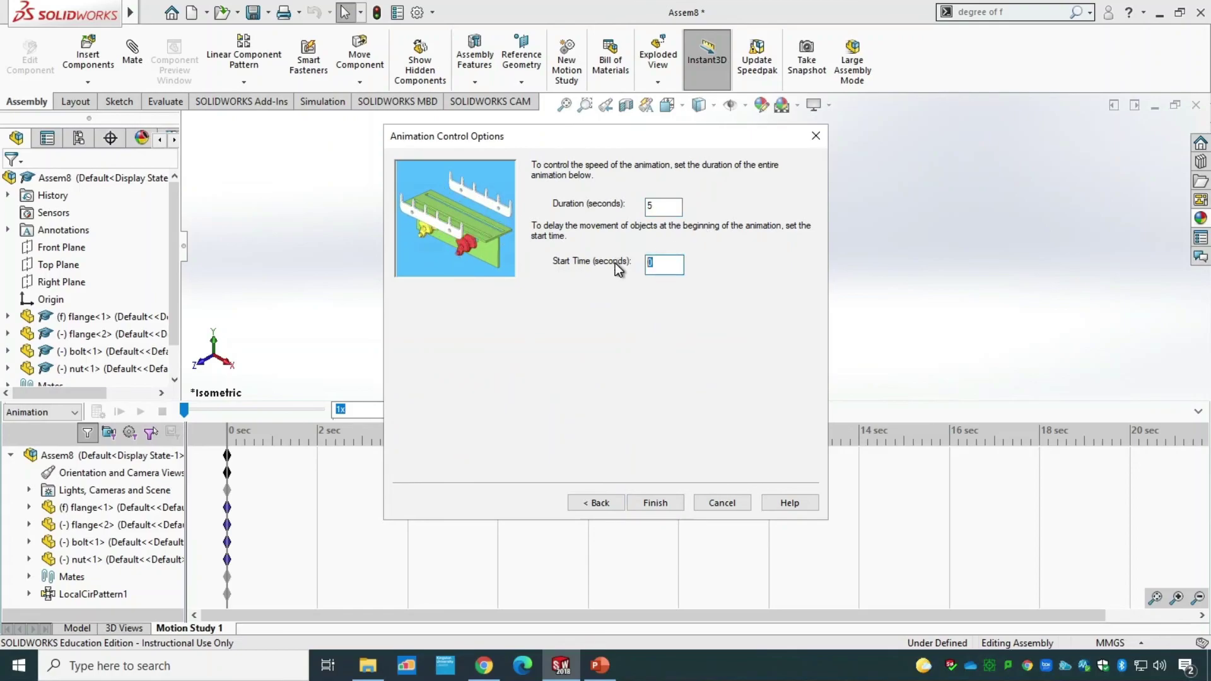
type("2")
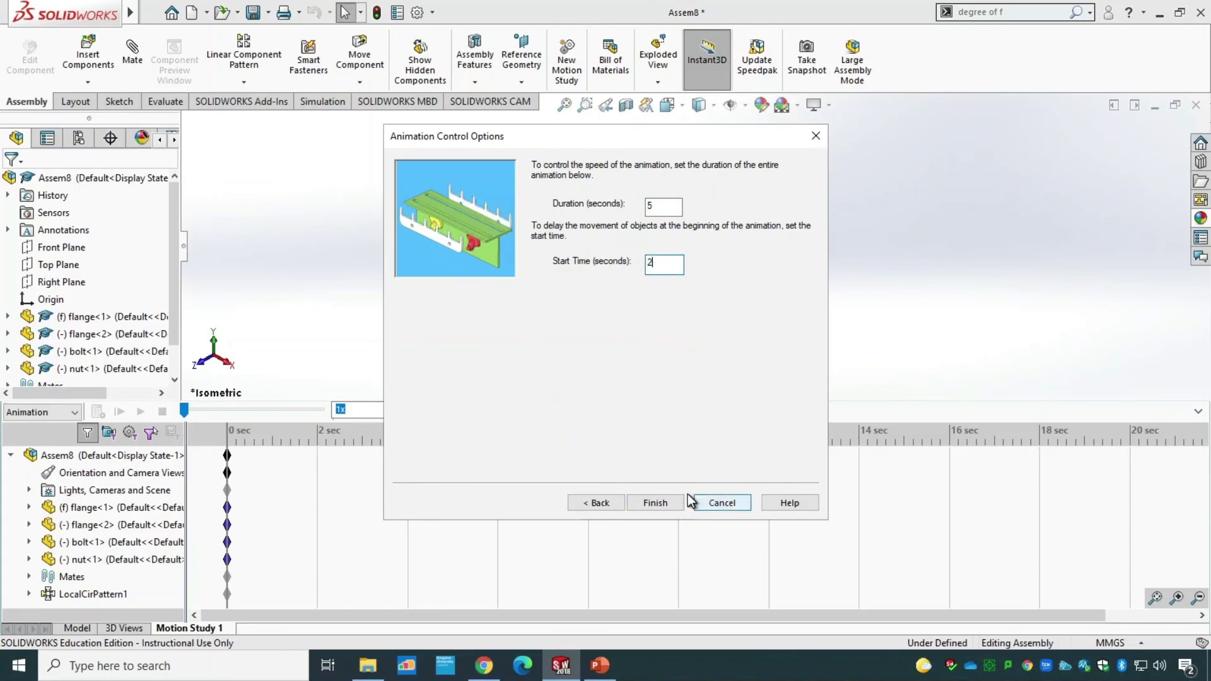
left_click(674, 502)
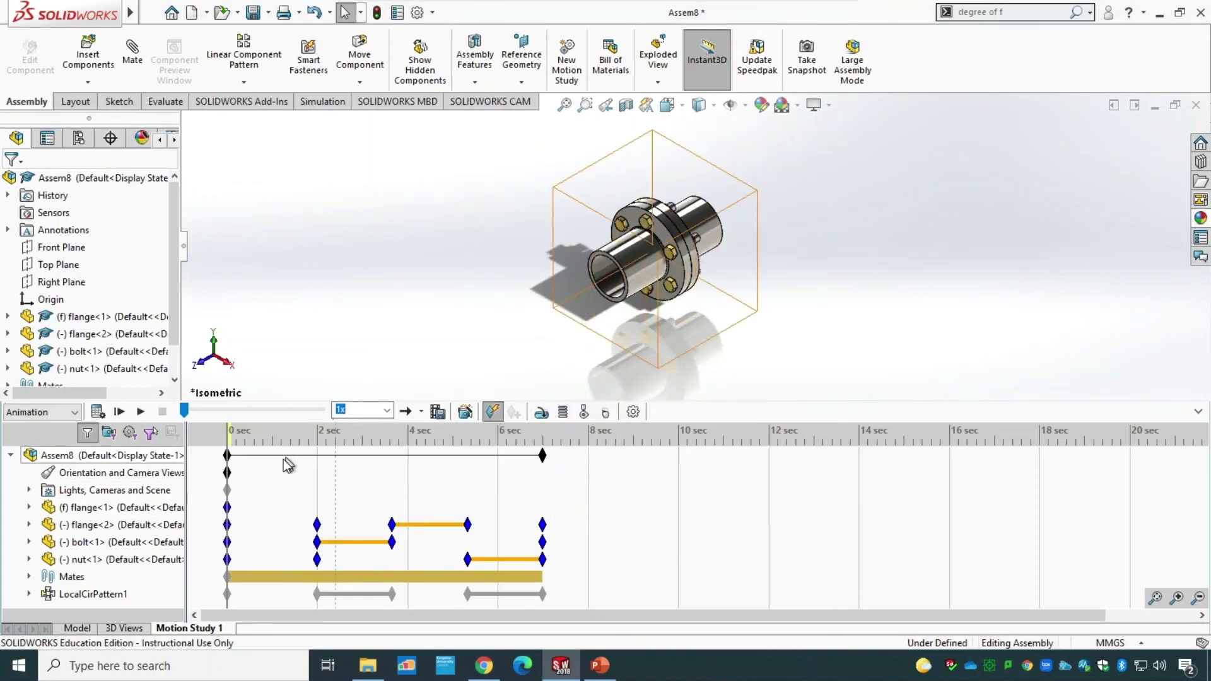
Play back the explode animation and examine the motion key points of the second flange in the timeline.
left_click(140, 412)
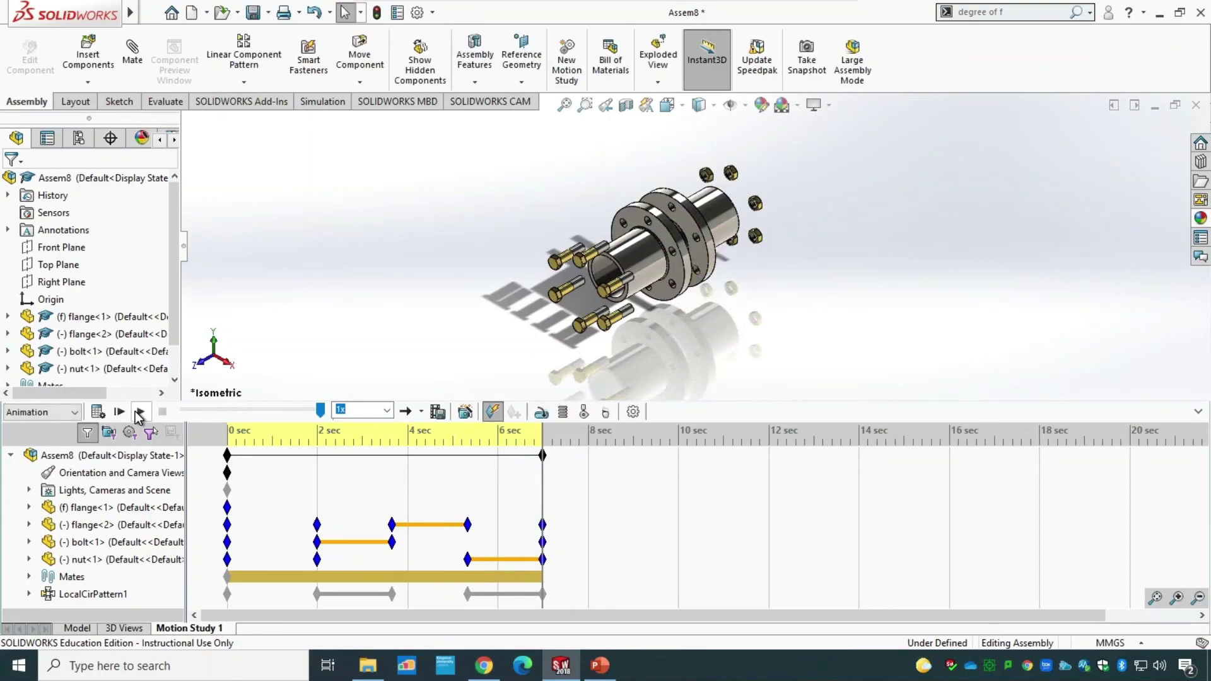
left_click(285, 530)
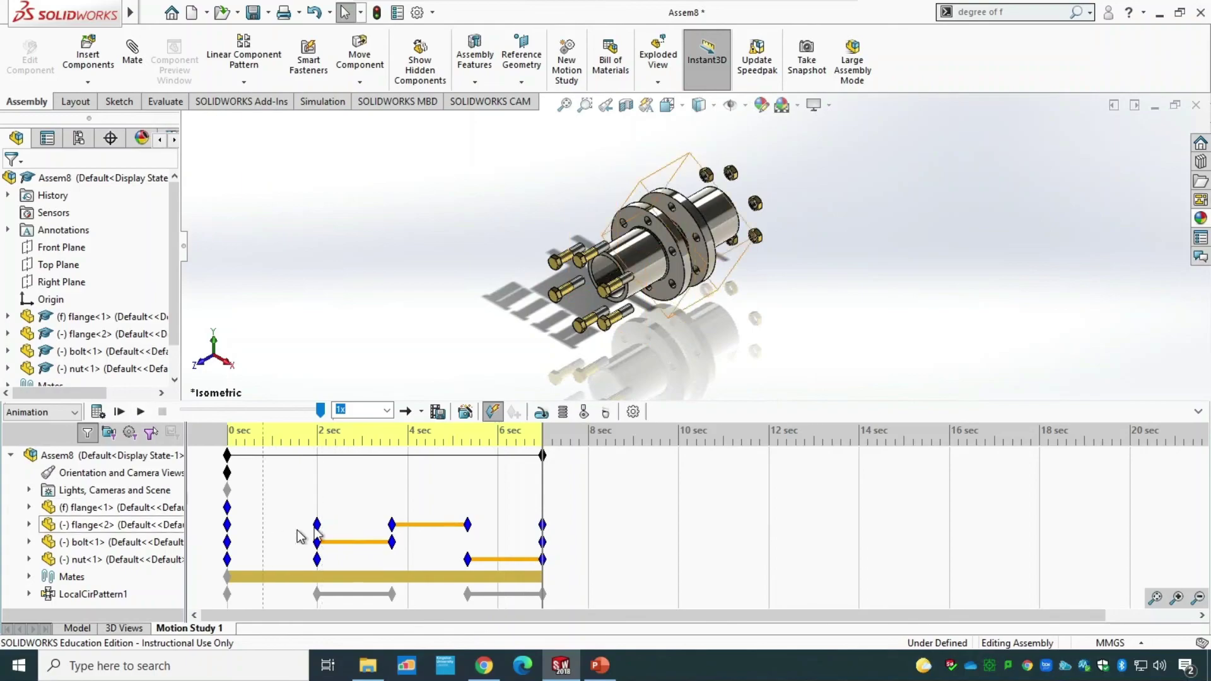
left_click(391, 524)
left_click(325, 266)
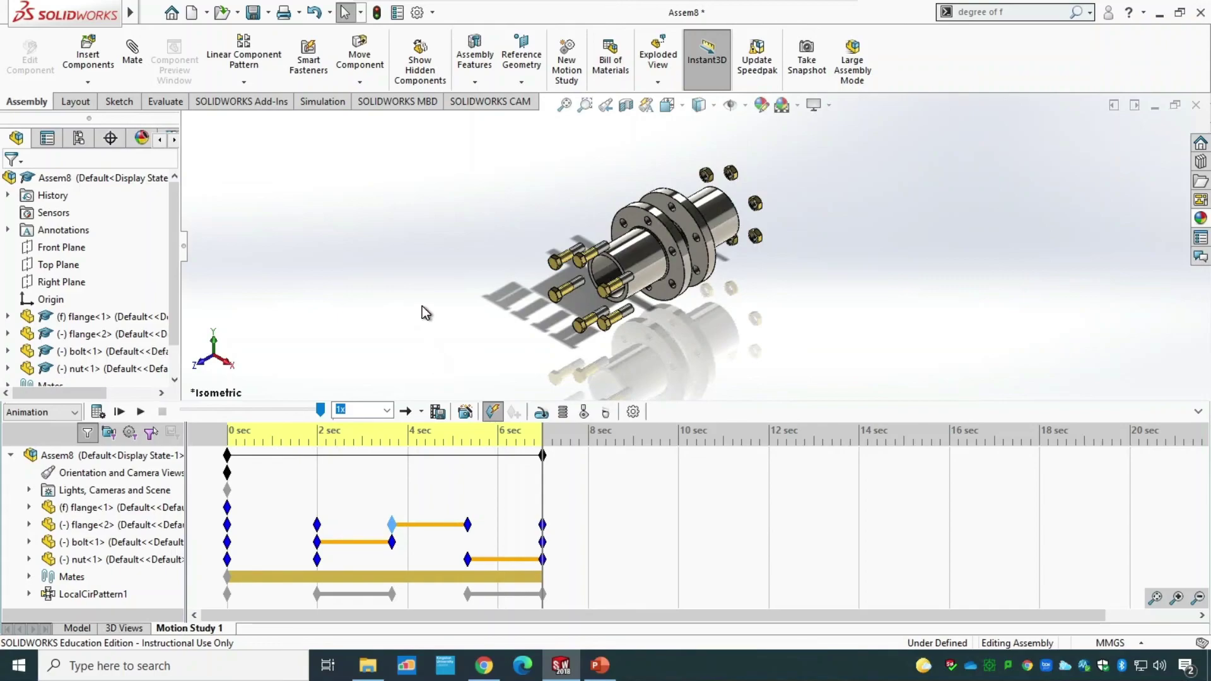
Save the assembly as "Assembly" in the Flange Coupling Assembly folder.
key("ctrl+s")
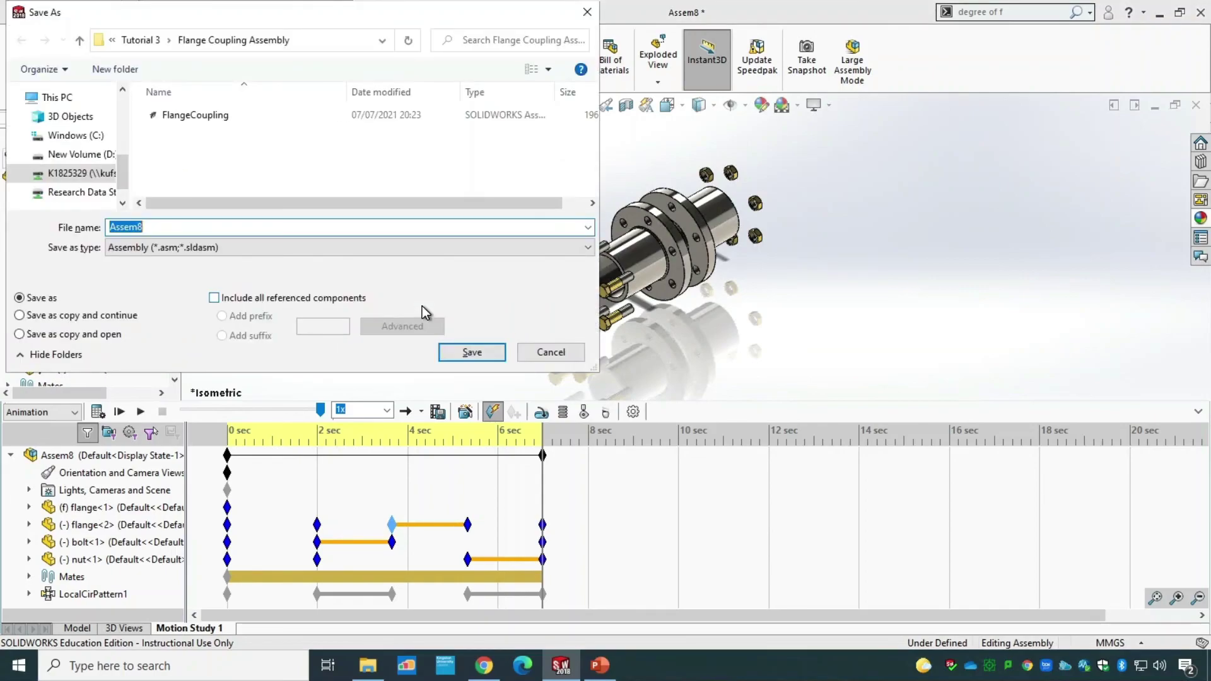
type("Assembly")
key("Return")
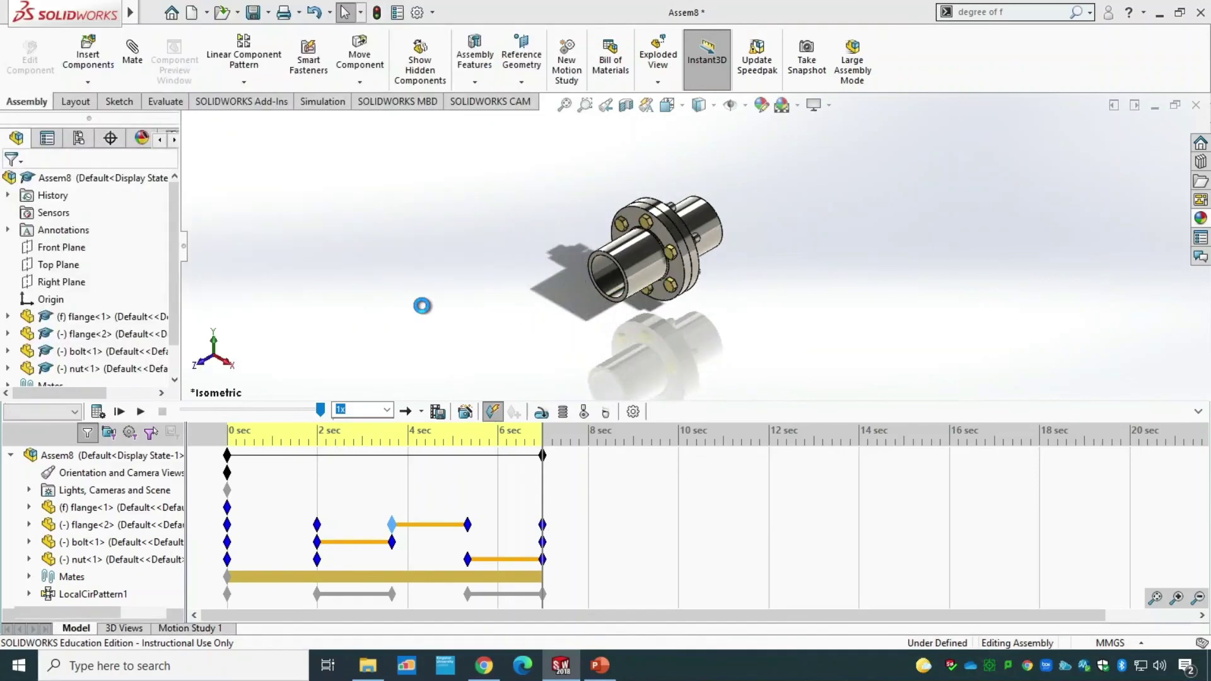